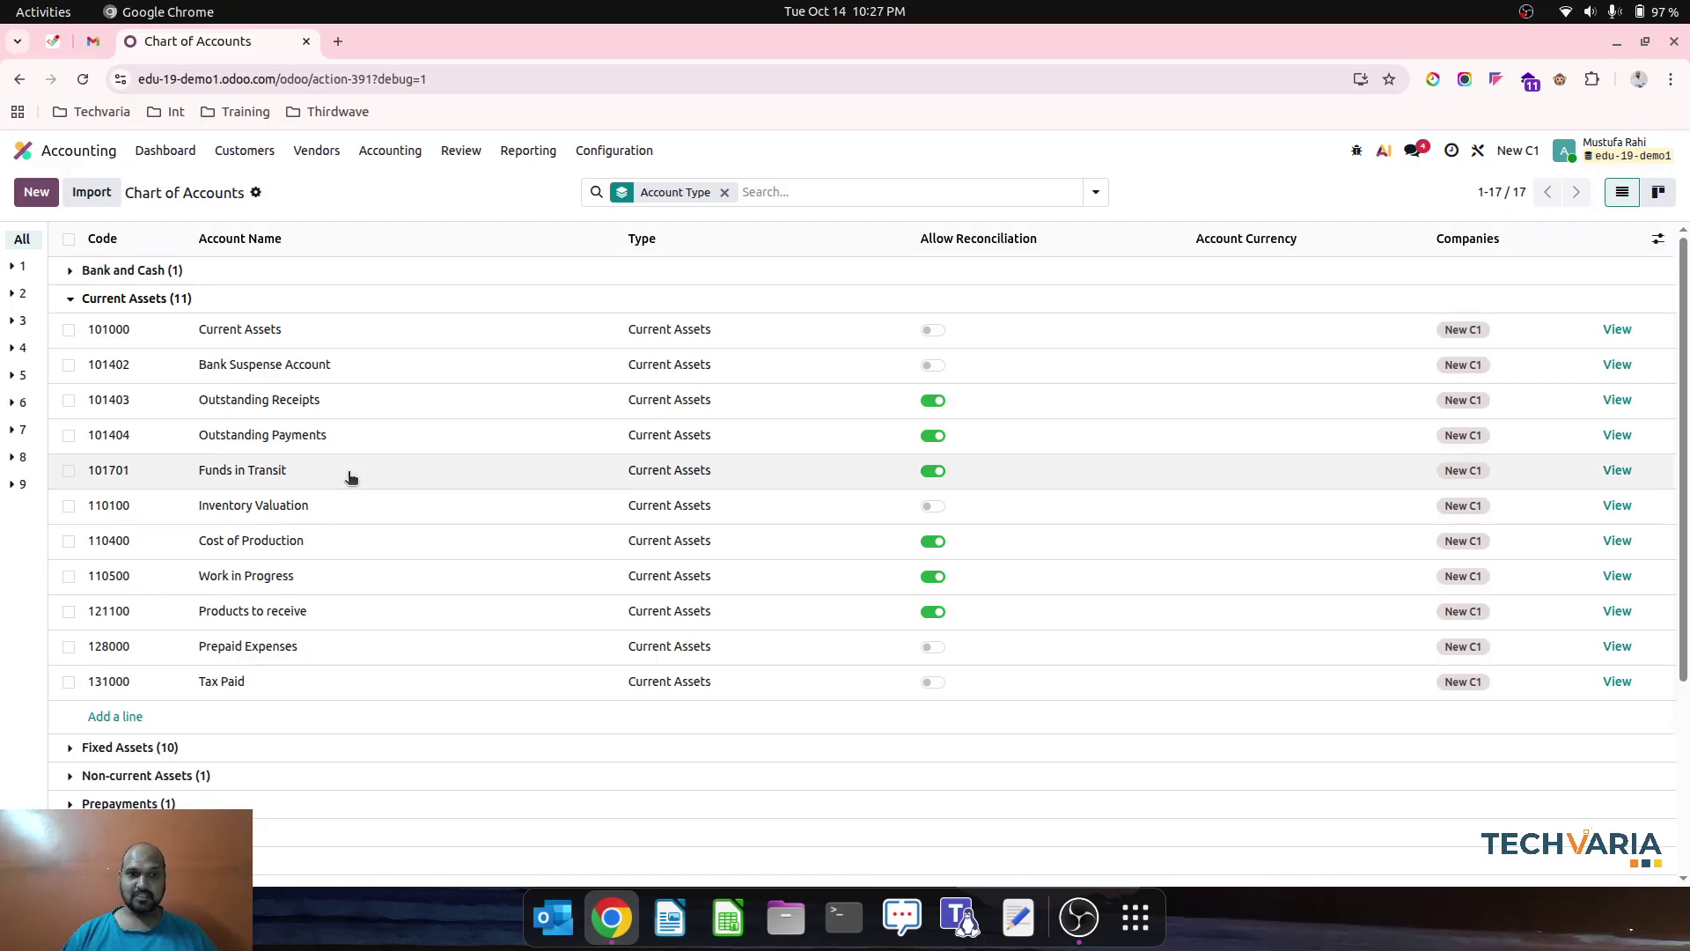
Rename the current-asset account 110100 as "Inventory Valuation - Grocery"
left_click(301, 508)
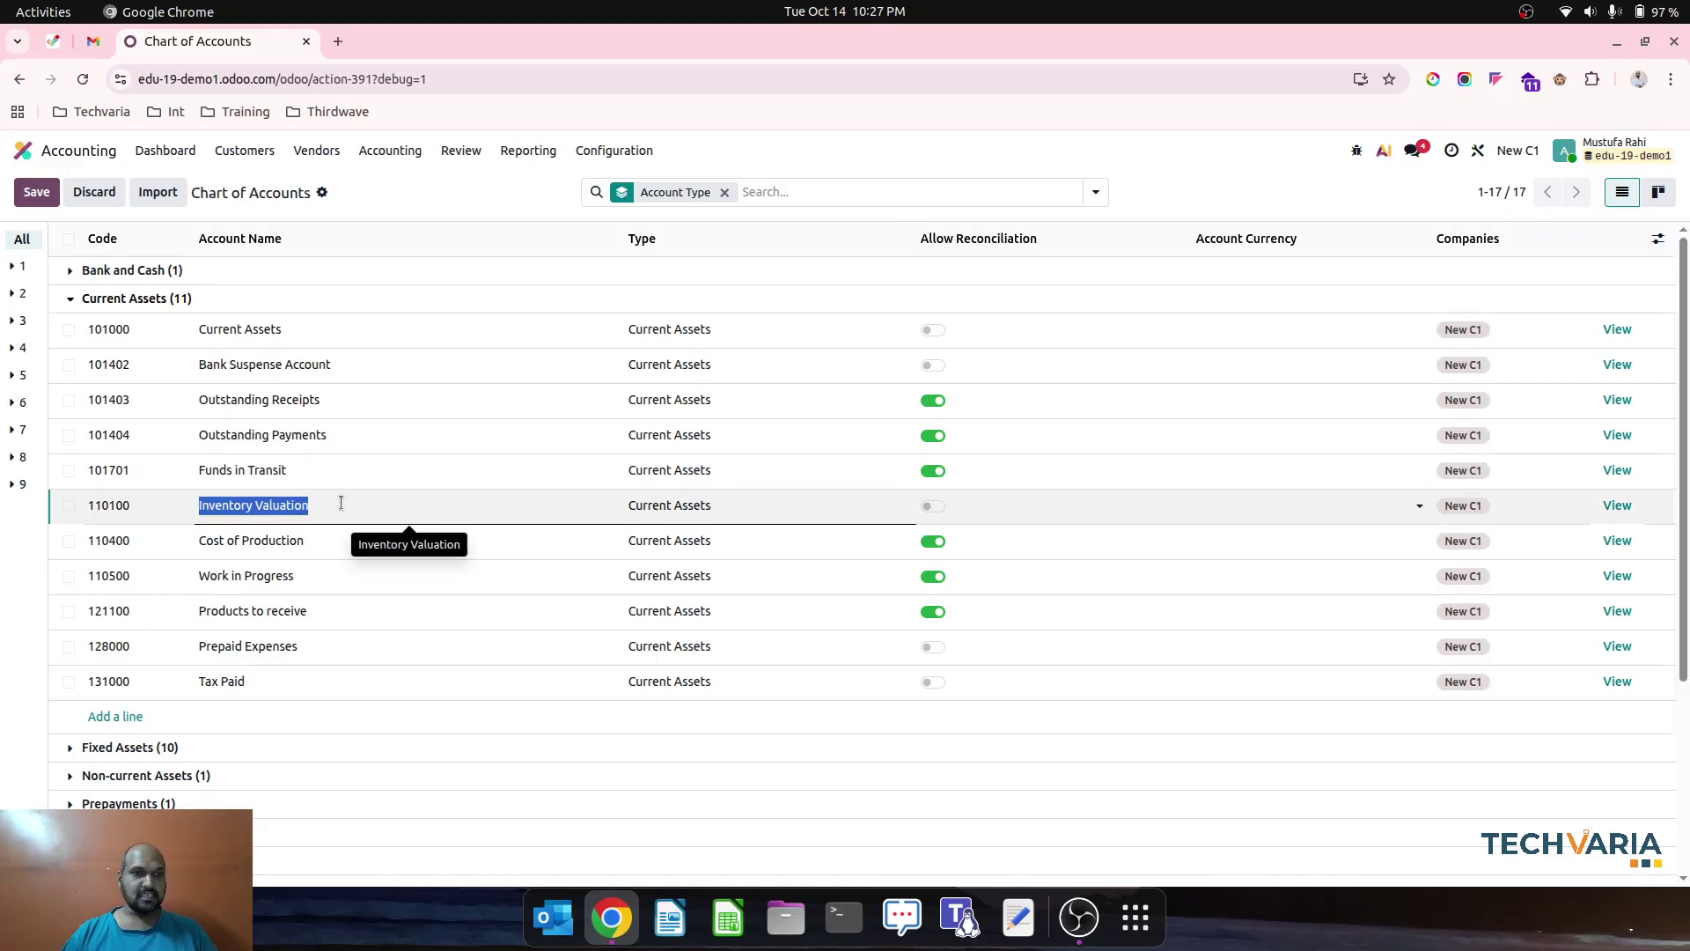
left_click(341, 502)
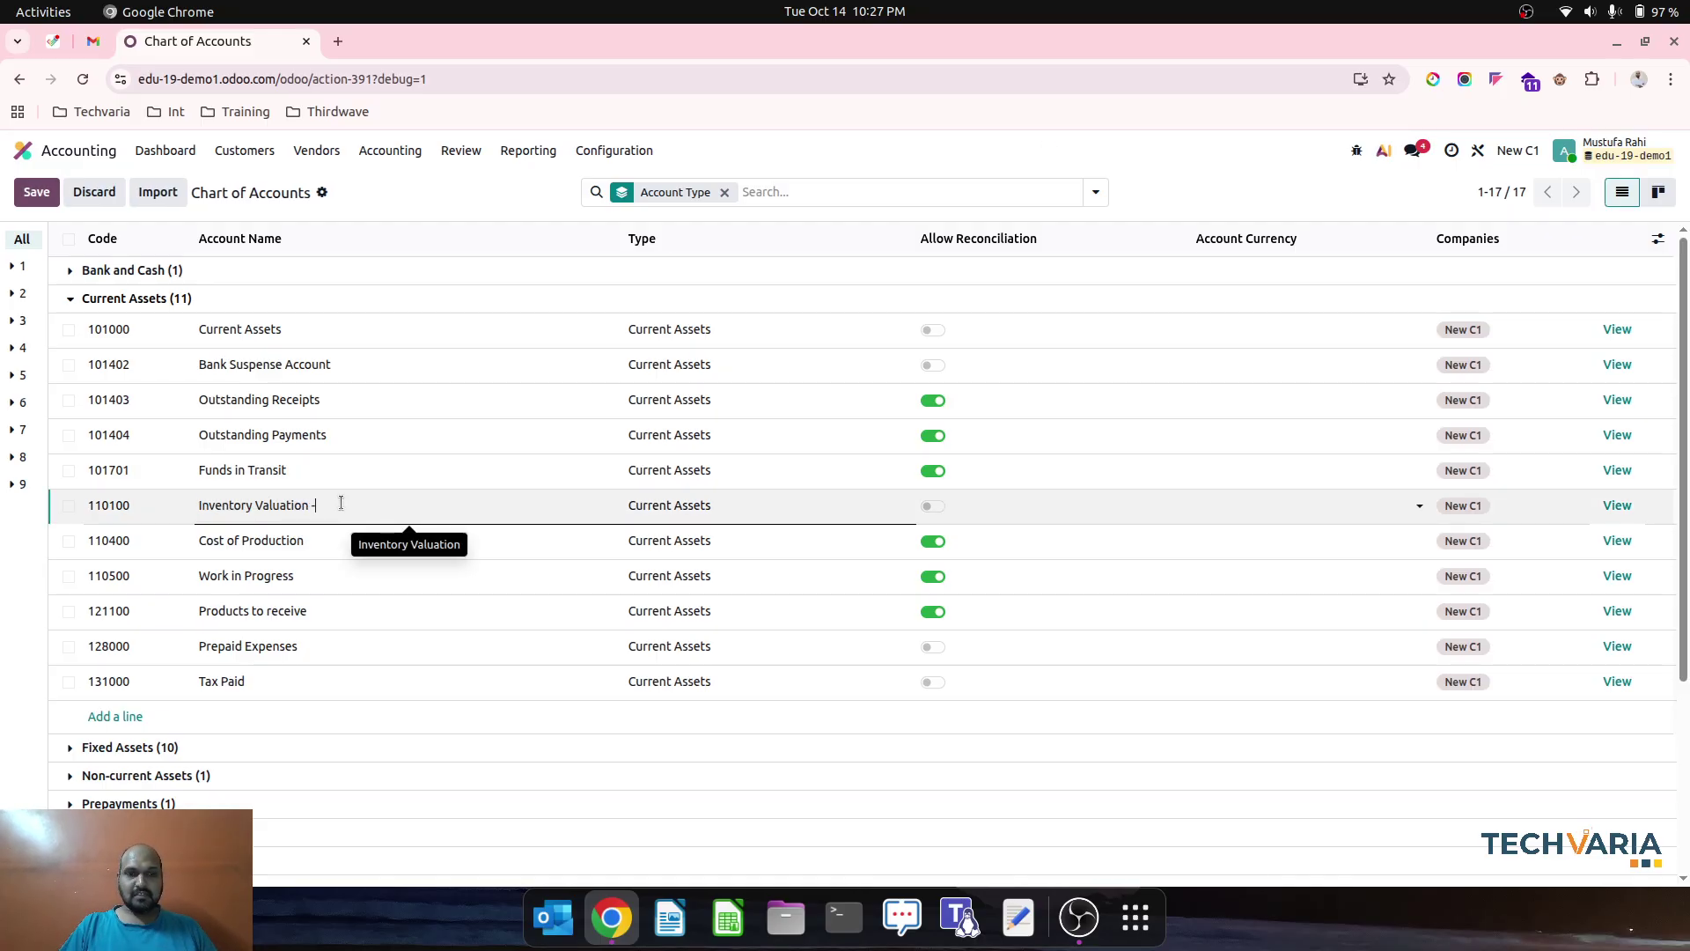
type("Grocery")
left_click(481, 194)
Add a Current Assets account with code 110101 named "Inventory Valuation - Medicine" and save it
left_click(134, 521)
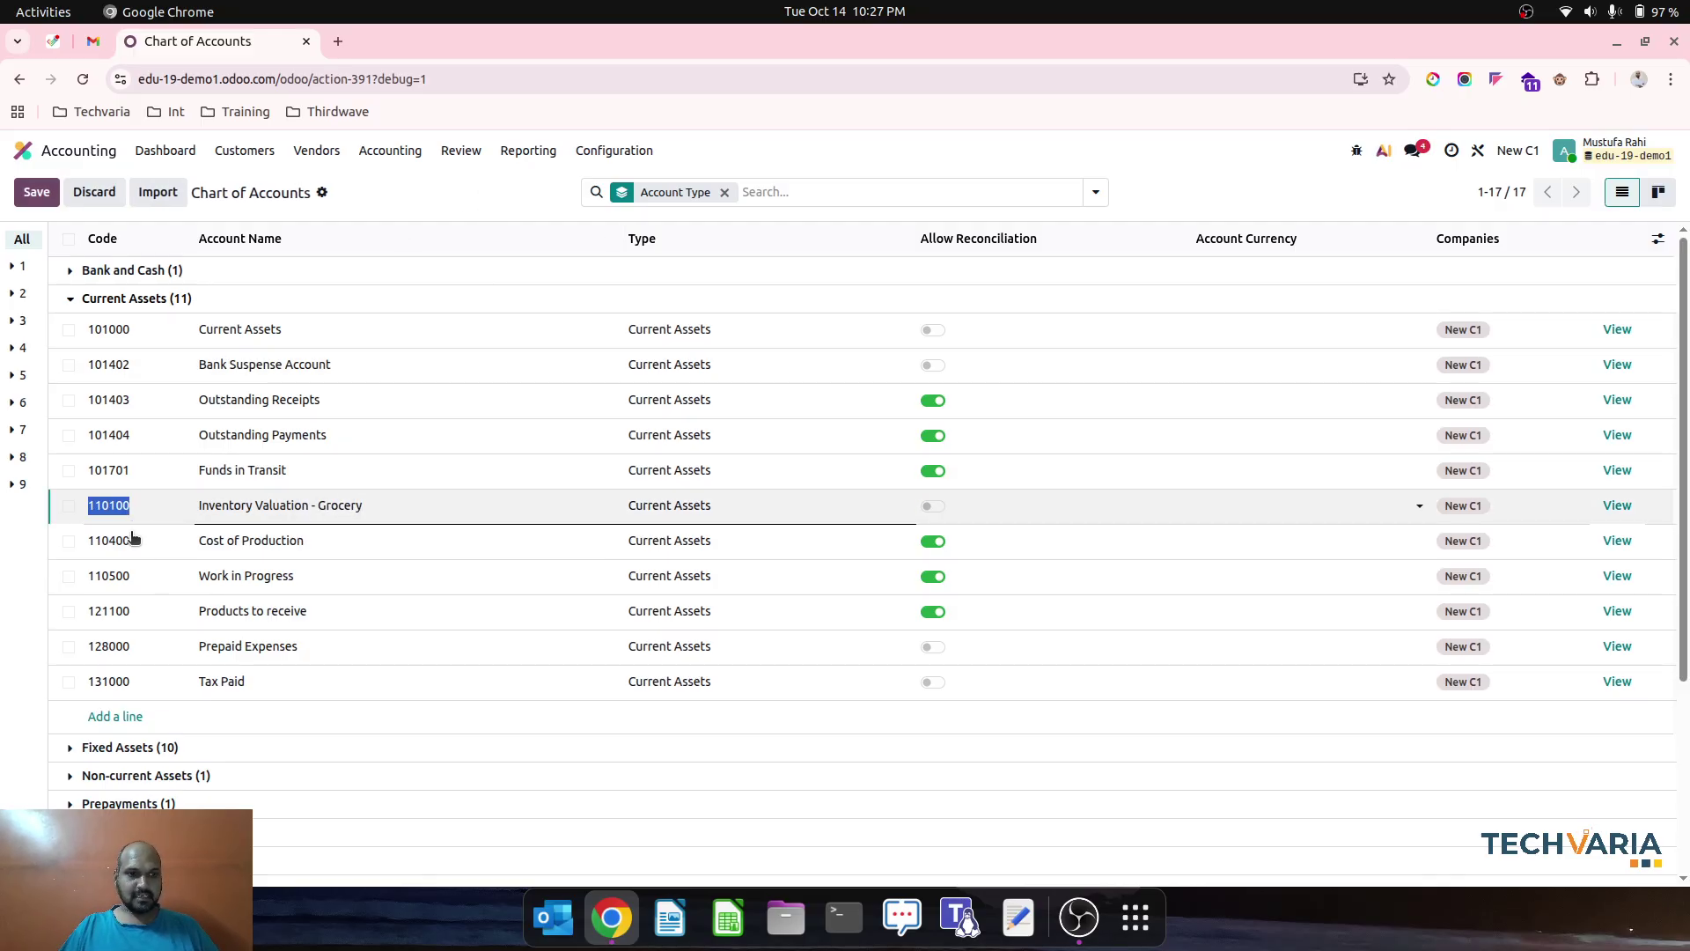
left_click(124, 716)
type("110101")
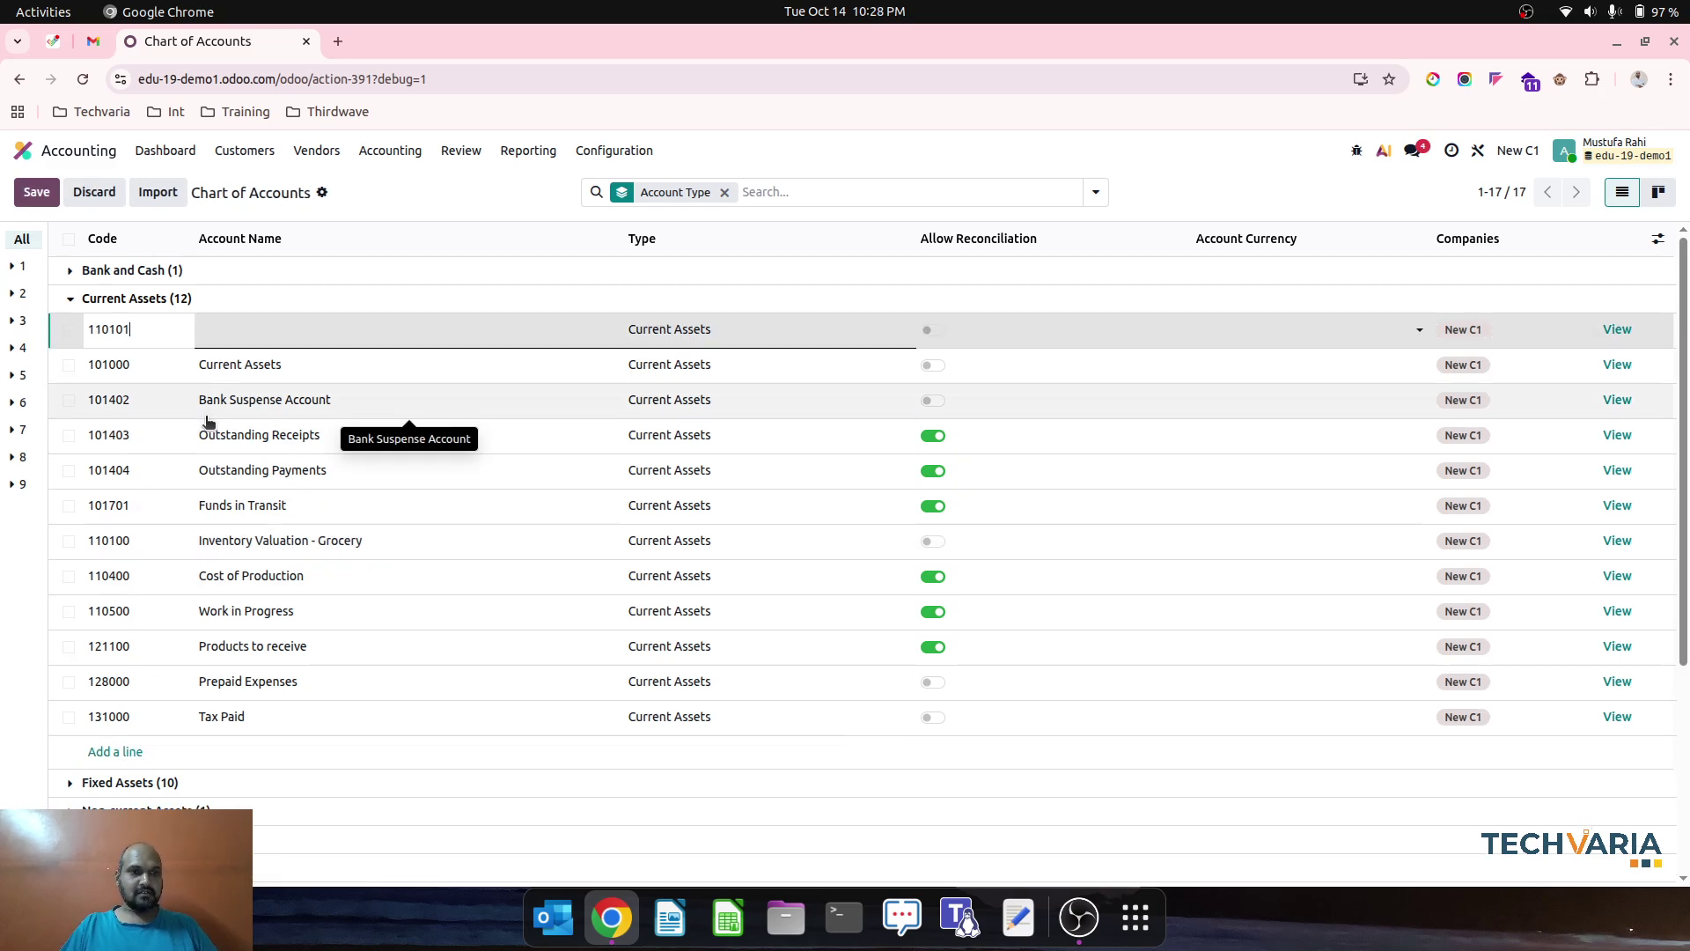
key("Tab")
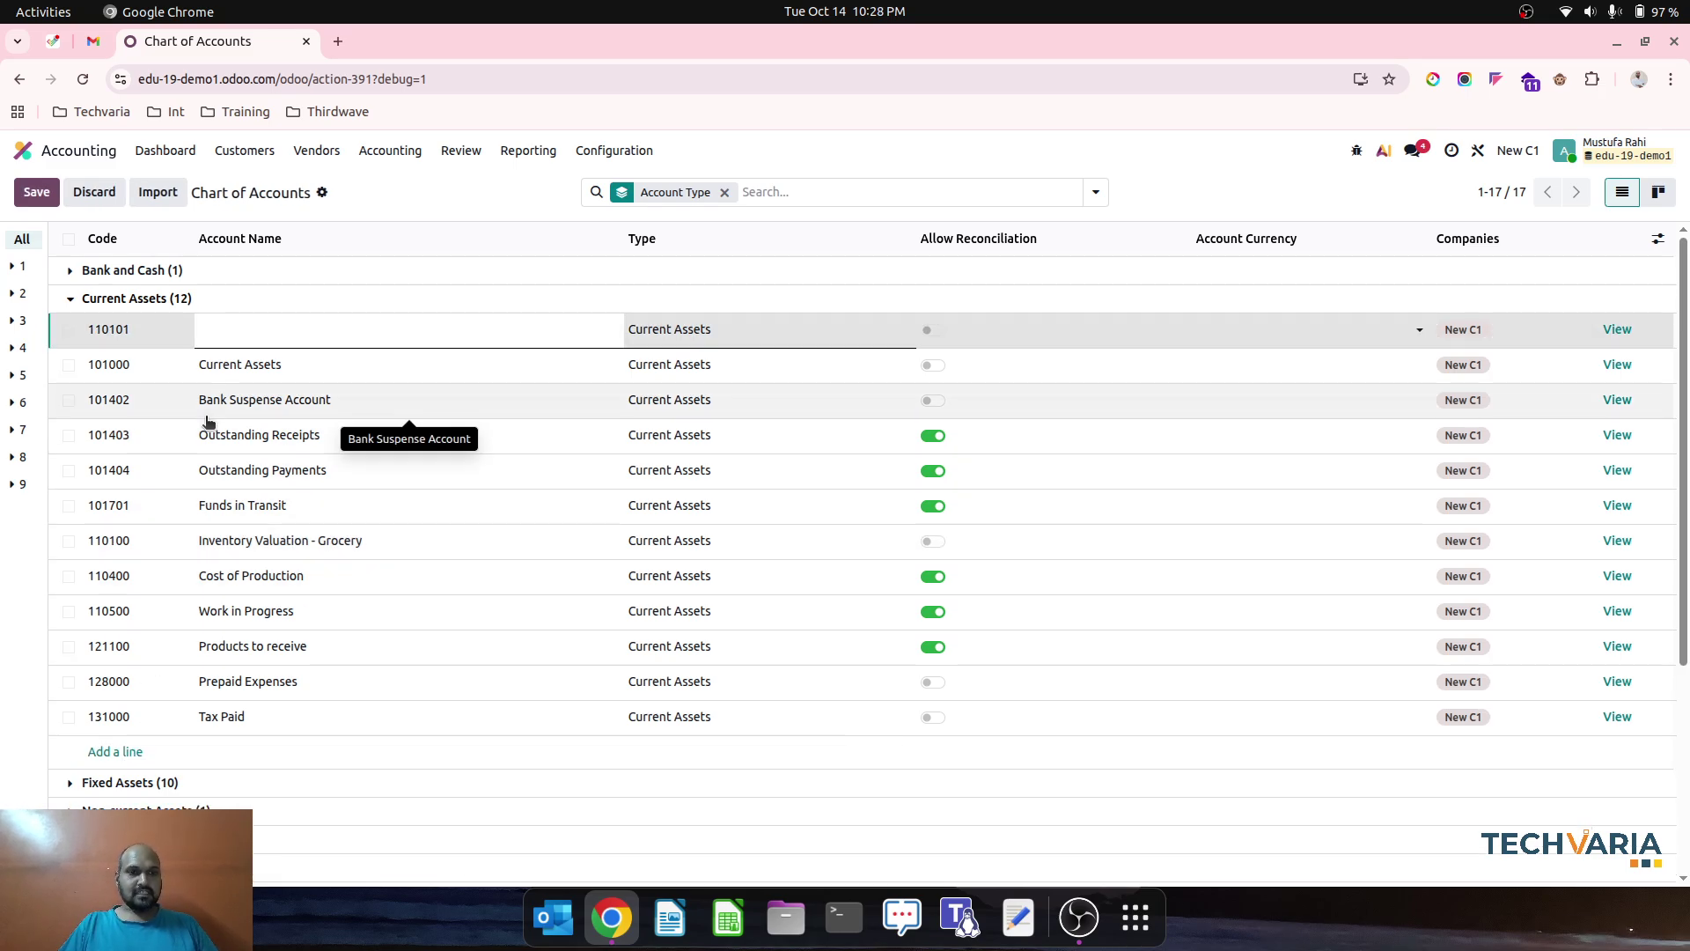
type("Inventory Valuation - Medicin")
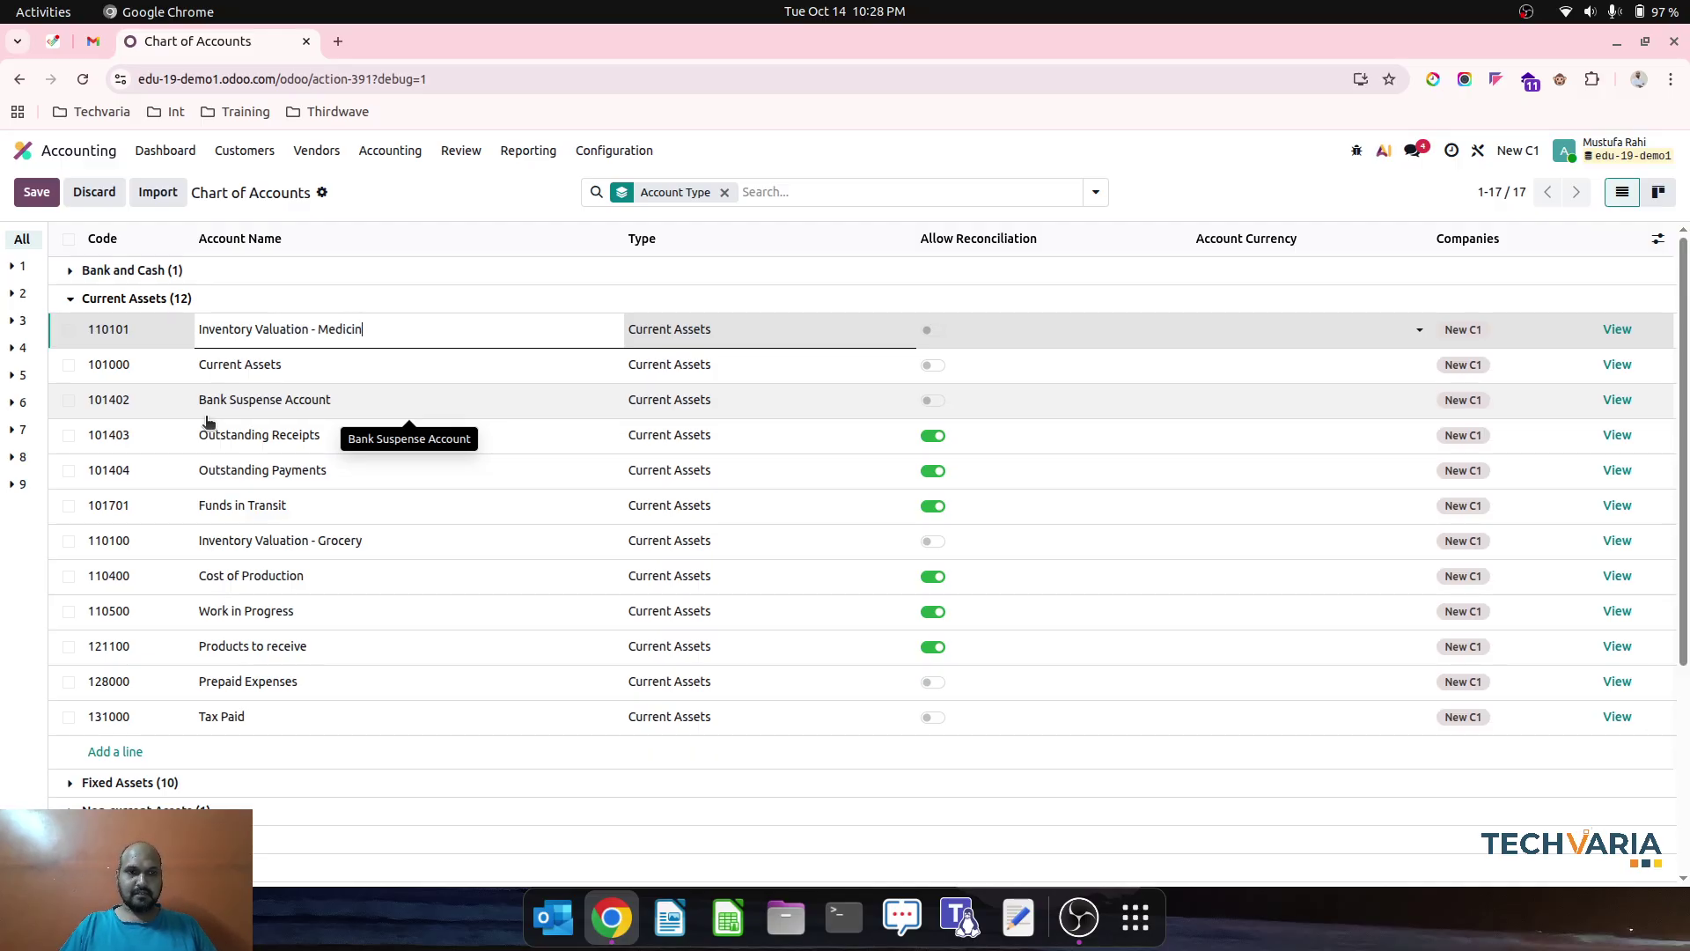
left_click(378, 192)
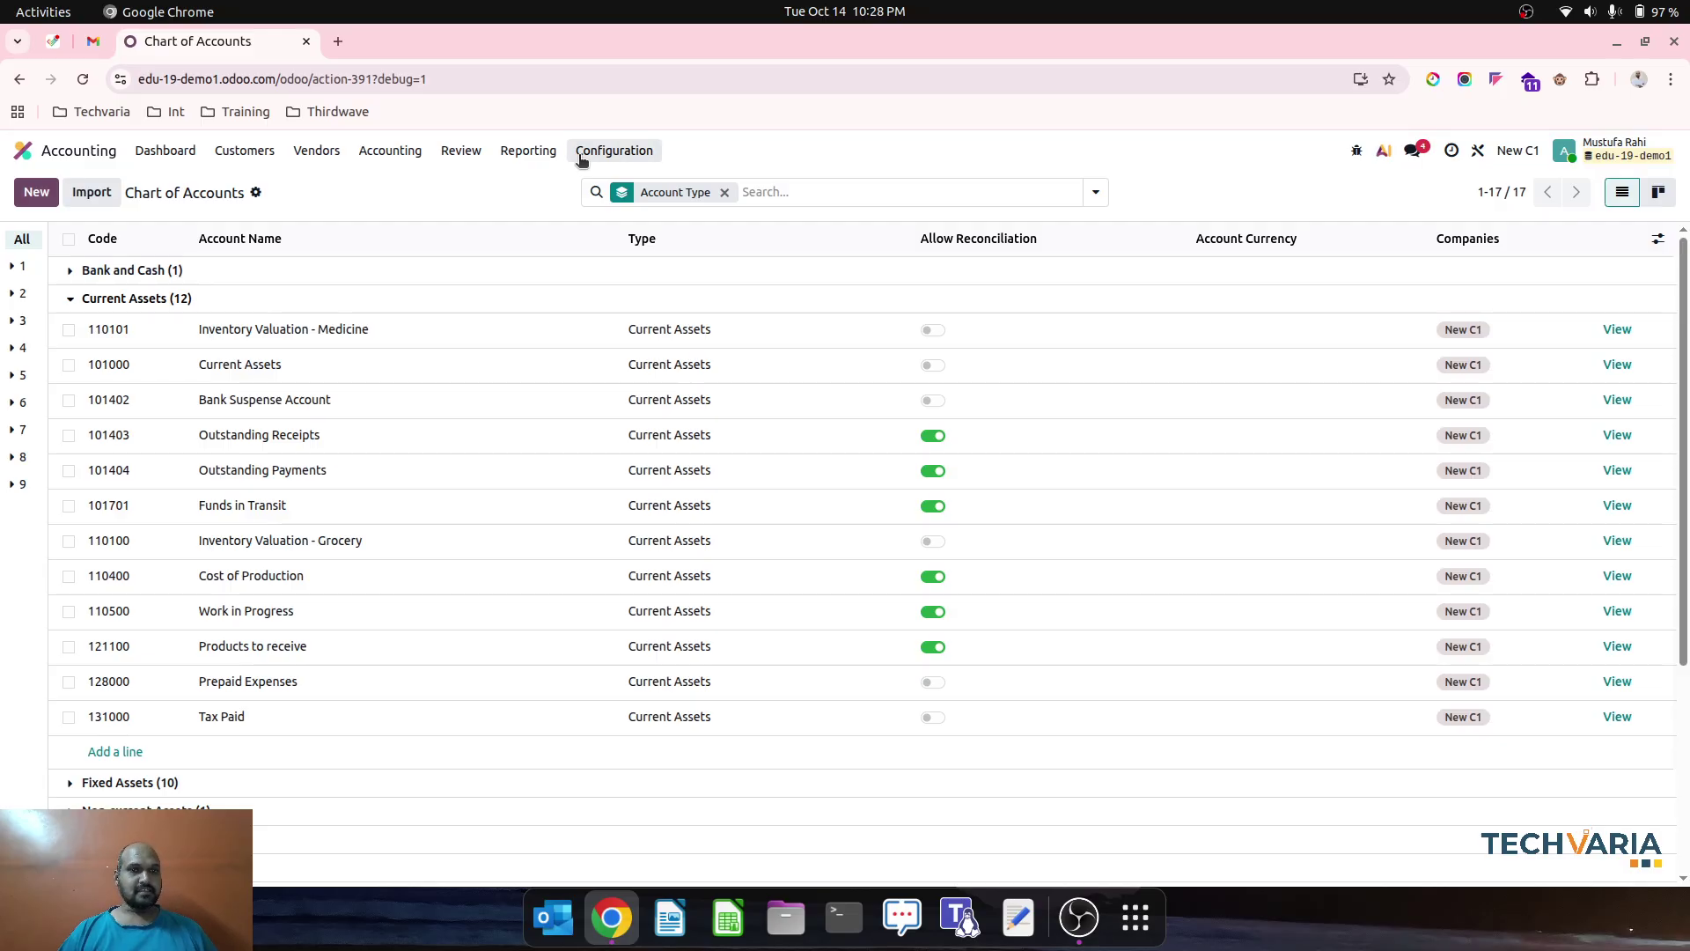
Start a new product category named Grocery
left_click(613, 151)
scroll(613, 454, "down", 3)
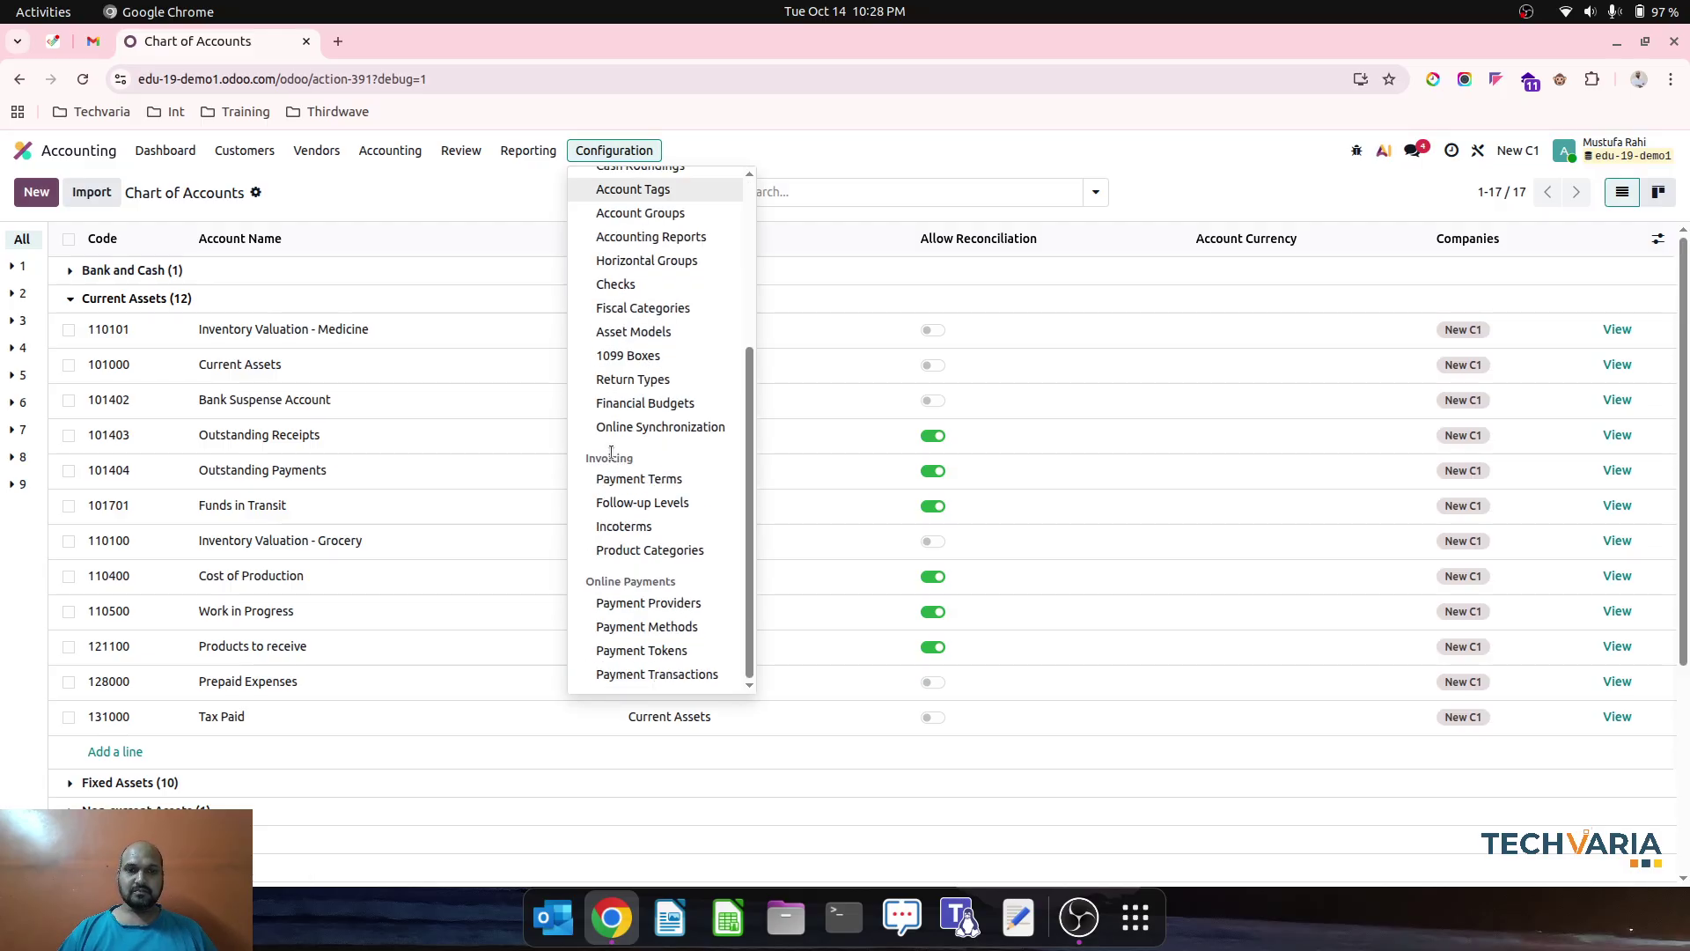
left_click(667, 546)
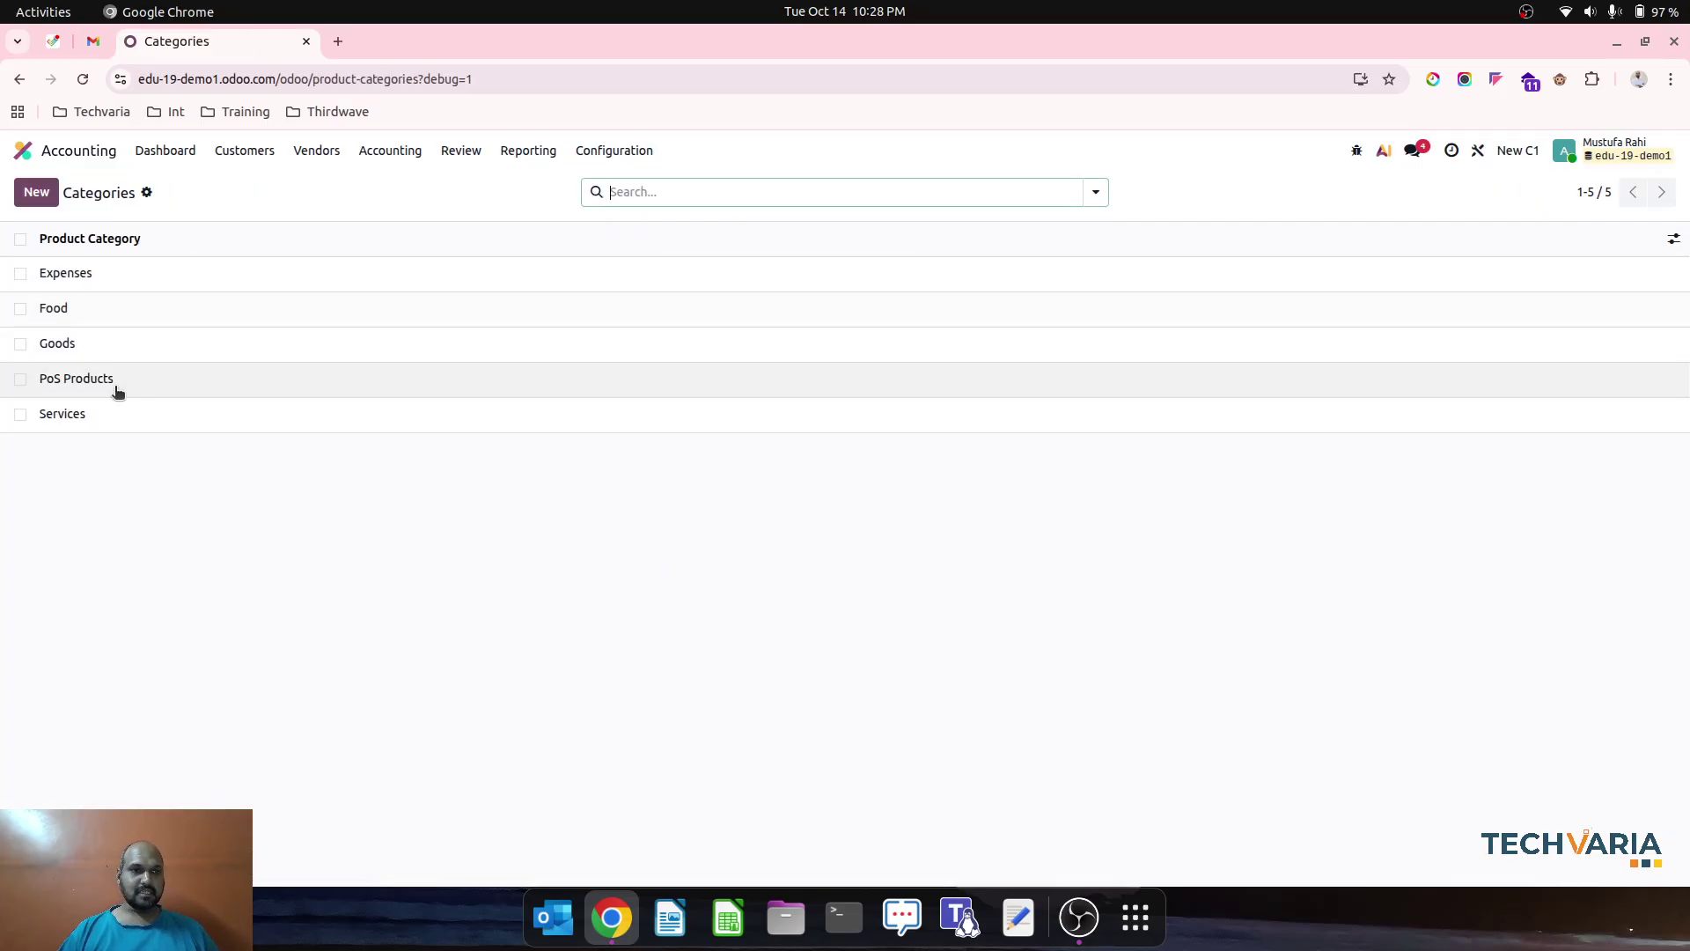
left_click(37, 192)
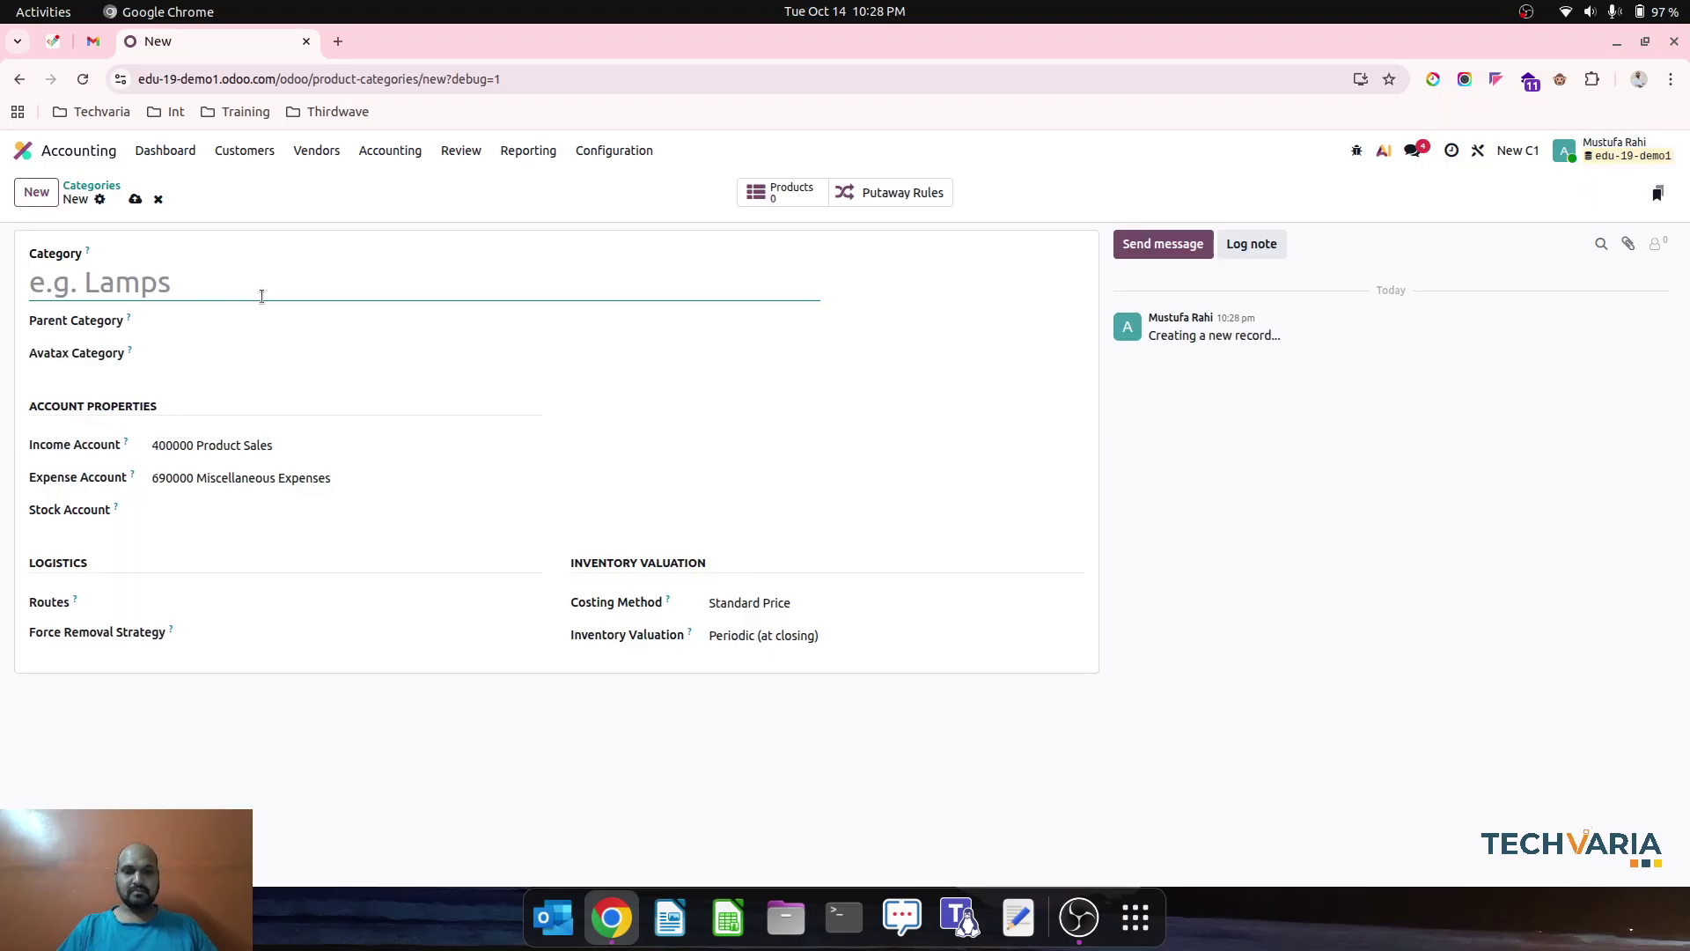
type("Grocery")
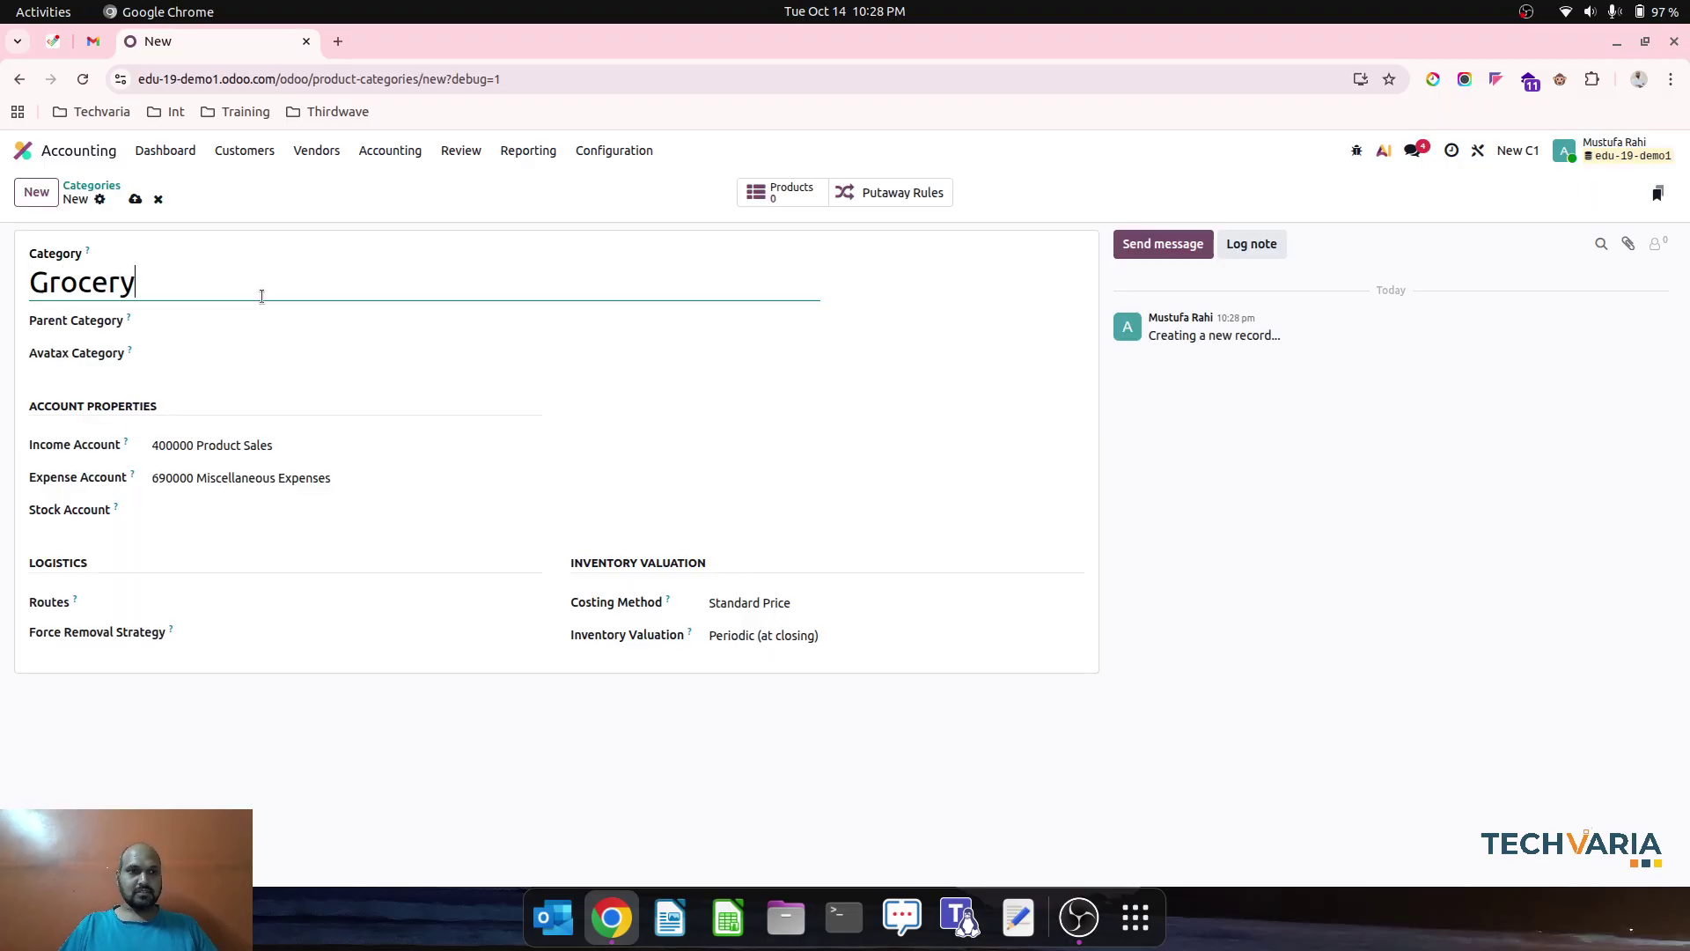
Set the Grocery category's costing method to Average Cost (AVCO) and inventory valuation to Perpetual (at invoicing), and save it
left_click(757, 603)
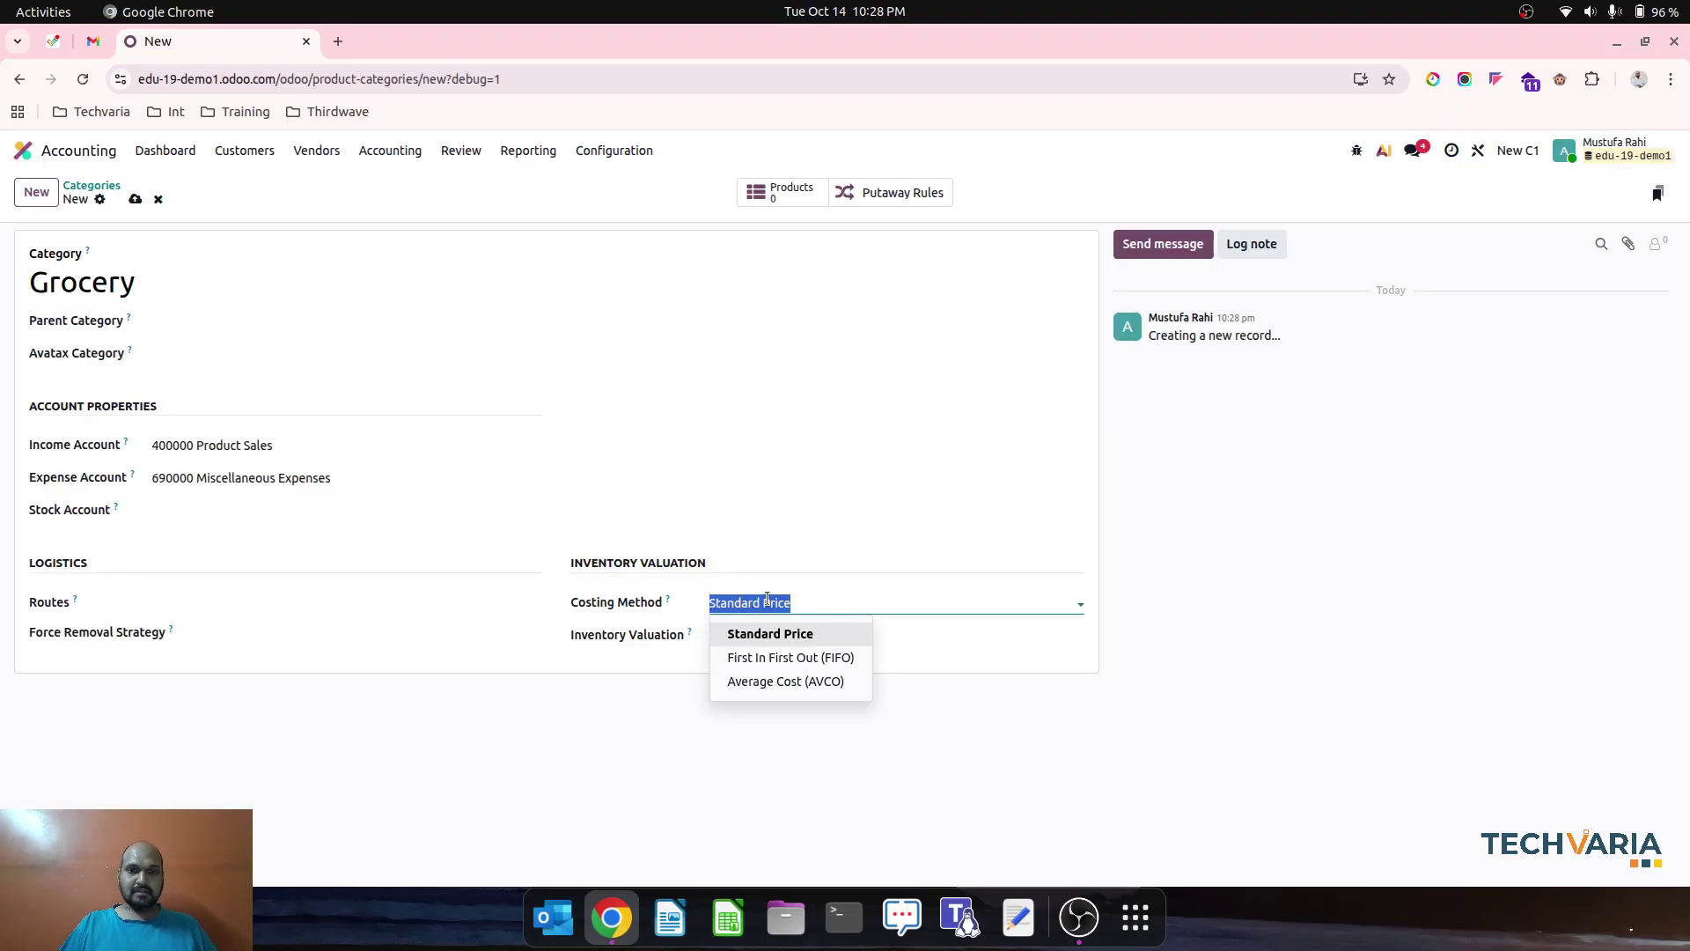
left_click(809, 681)
key("Tab")
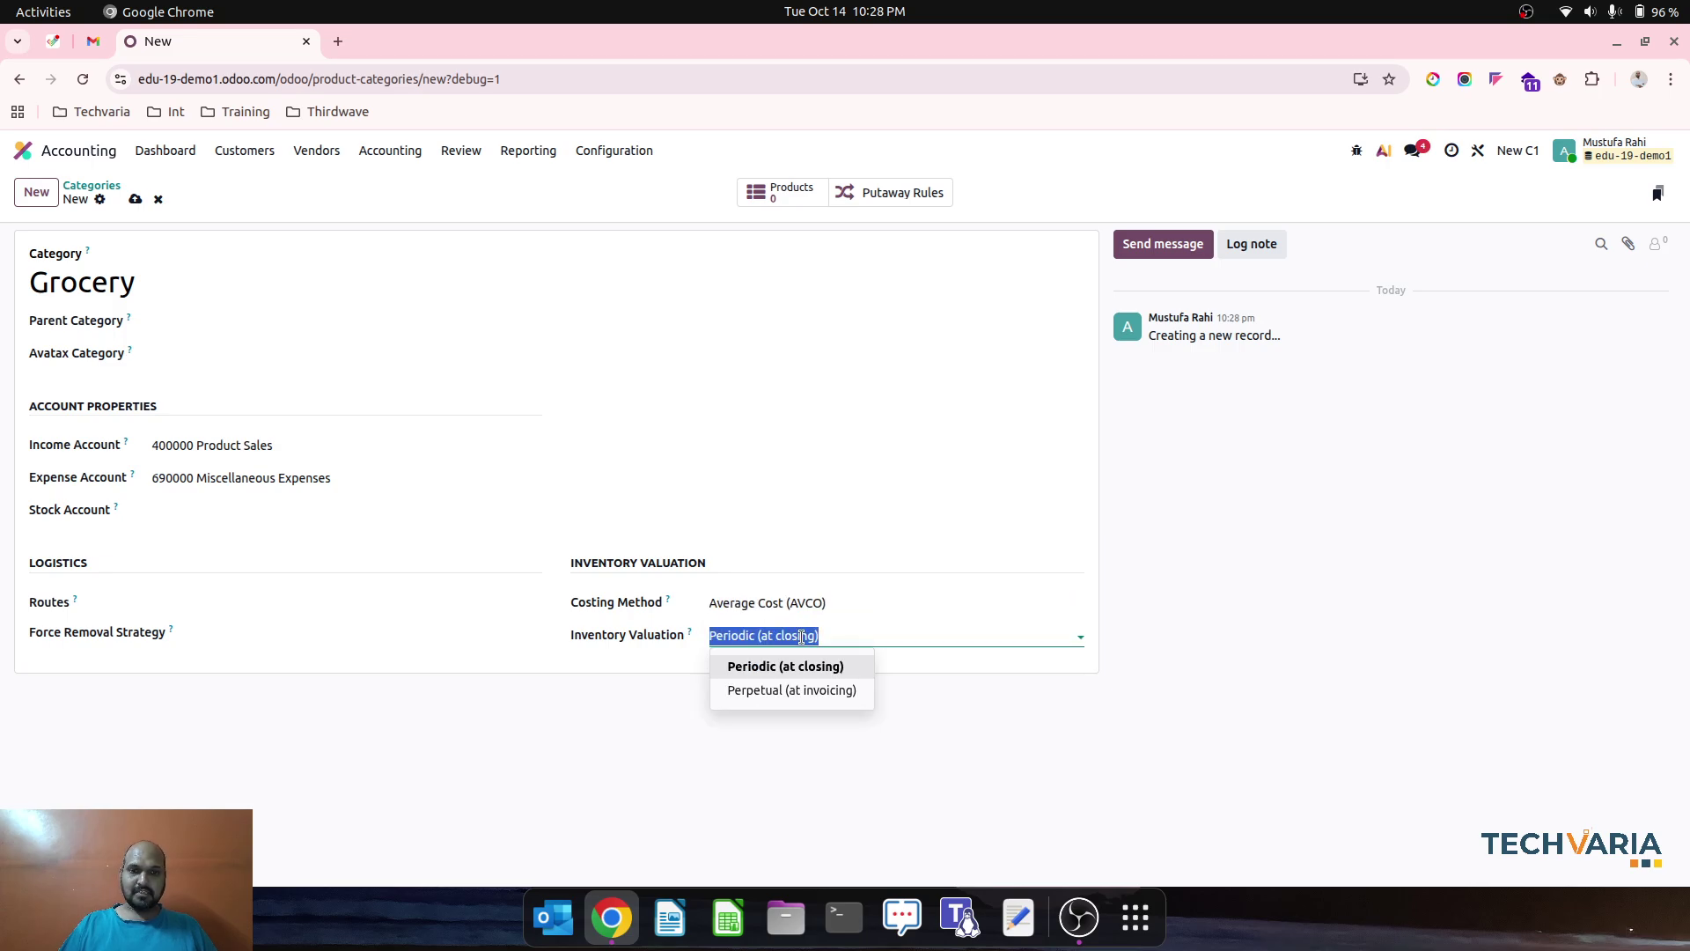
left_click(806, 691)
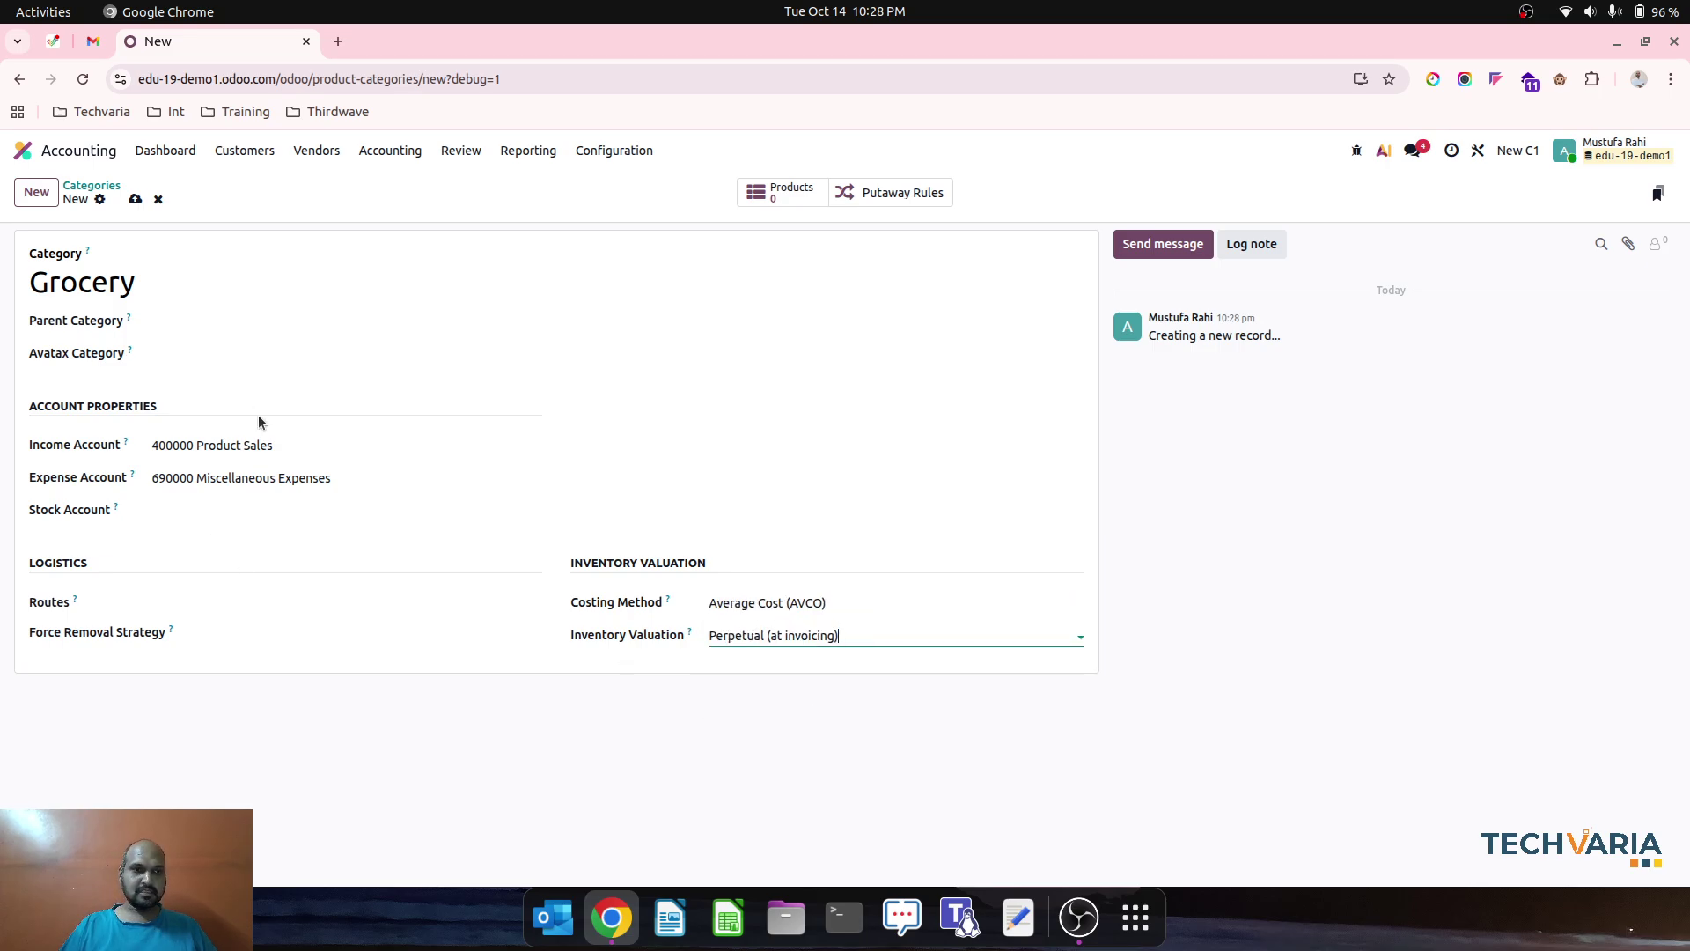
left_click(134, 199)
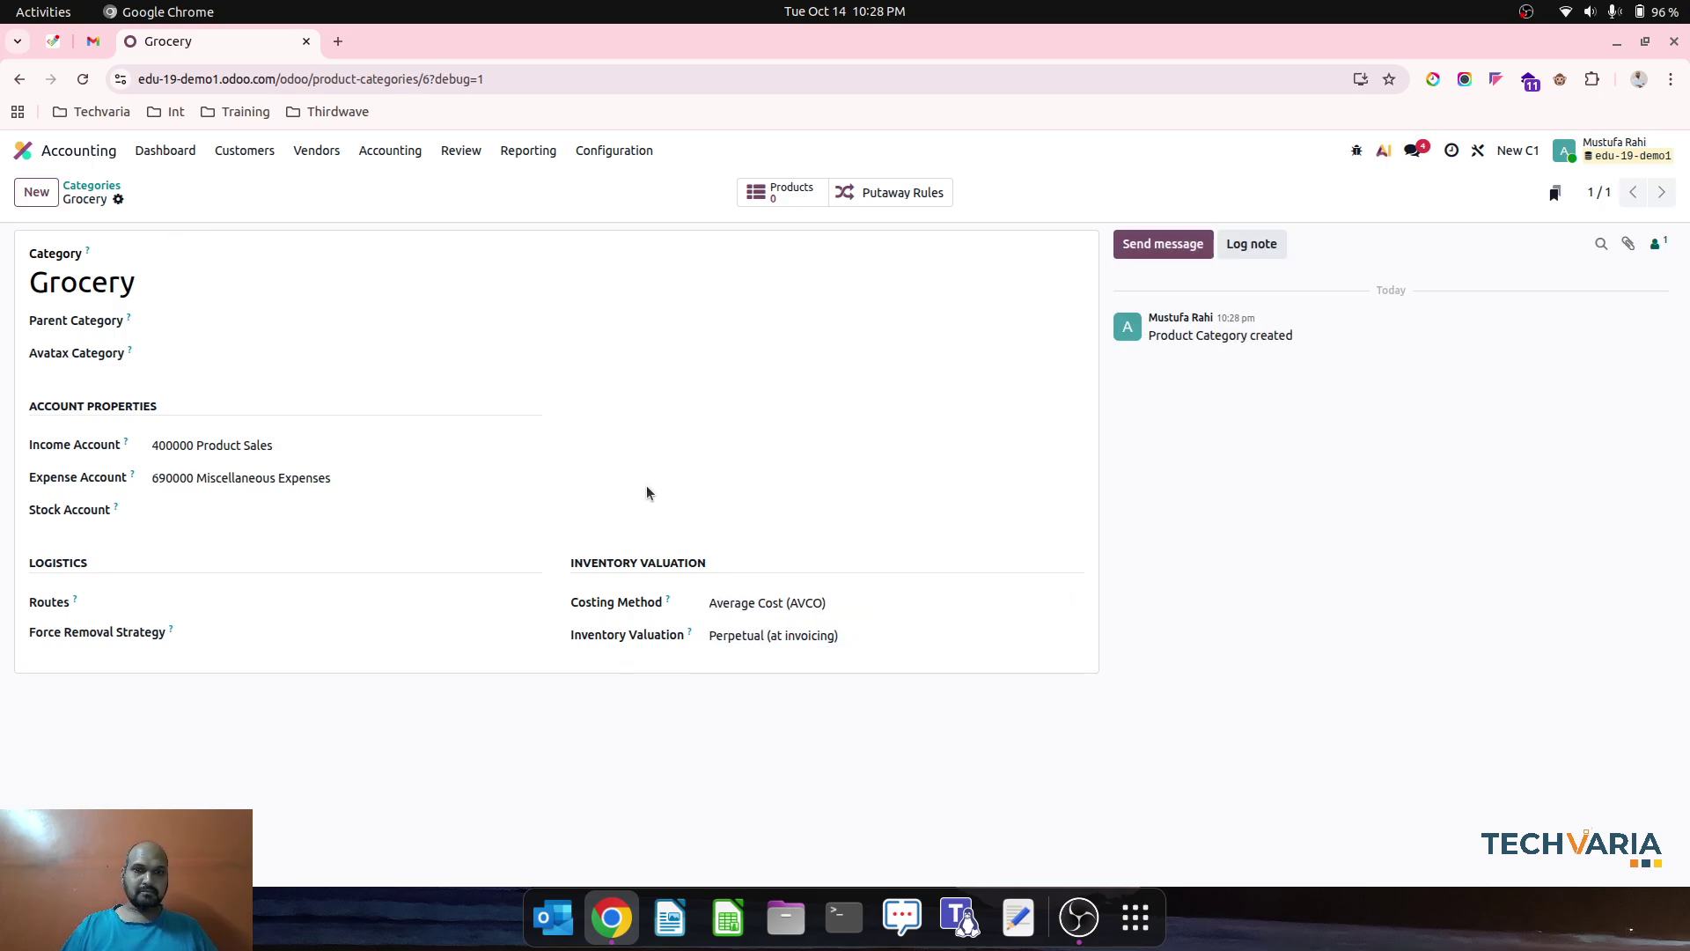
In the accounting settings, set the default inventory valuation to Perpetual (at invoicing) and the cost method to Average Cost (AVCO)
left_click(614, 151)
left_click(627, 181)
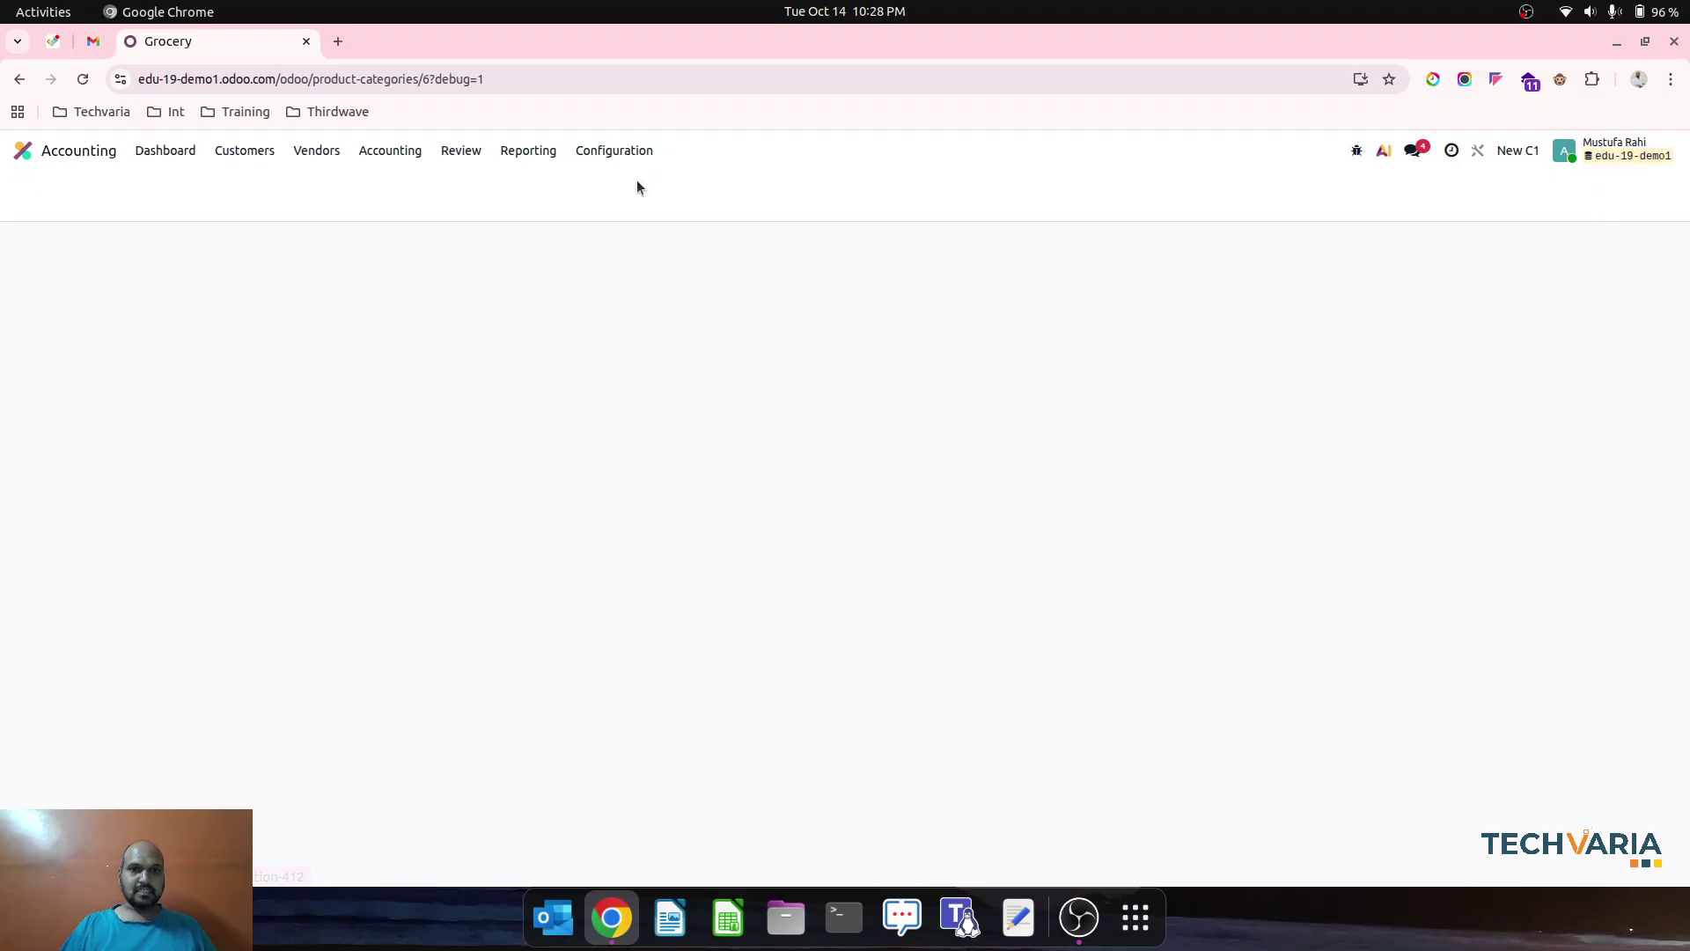
type("inve")
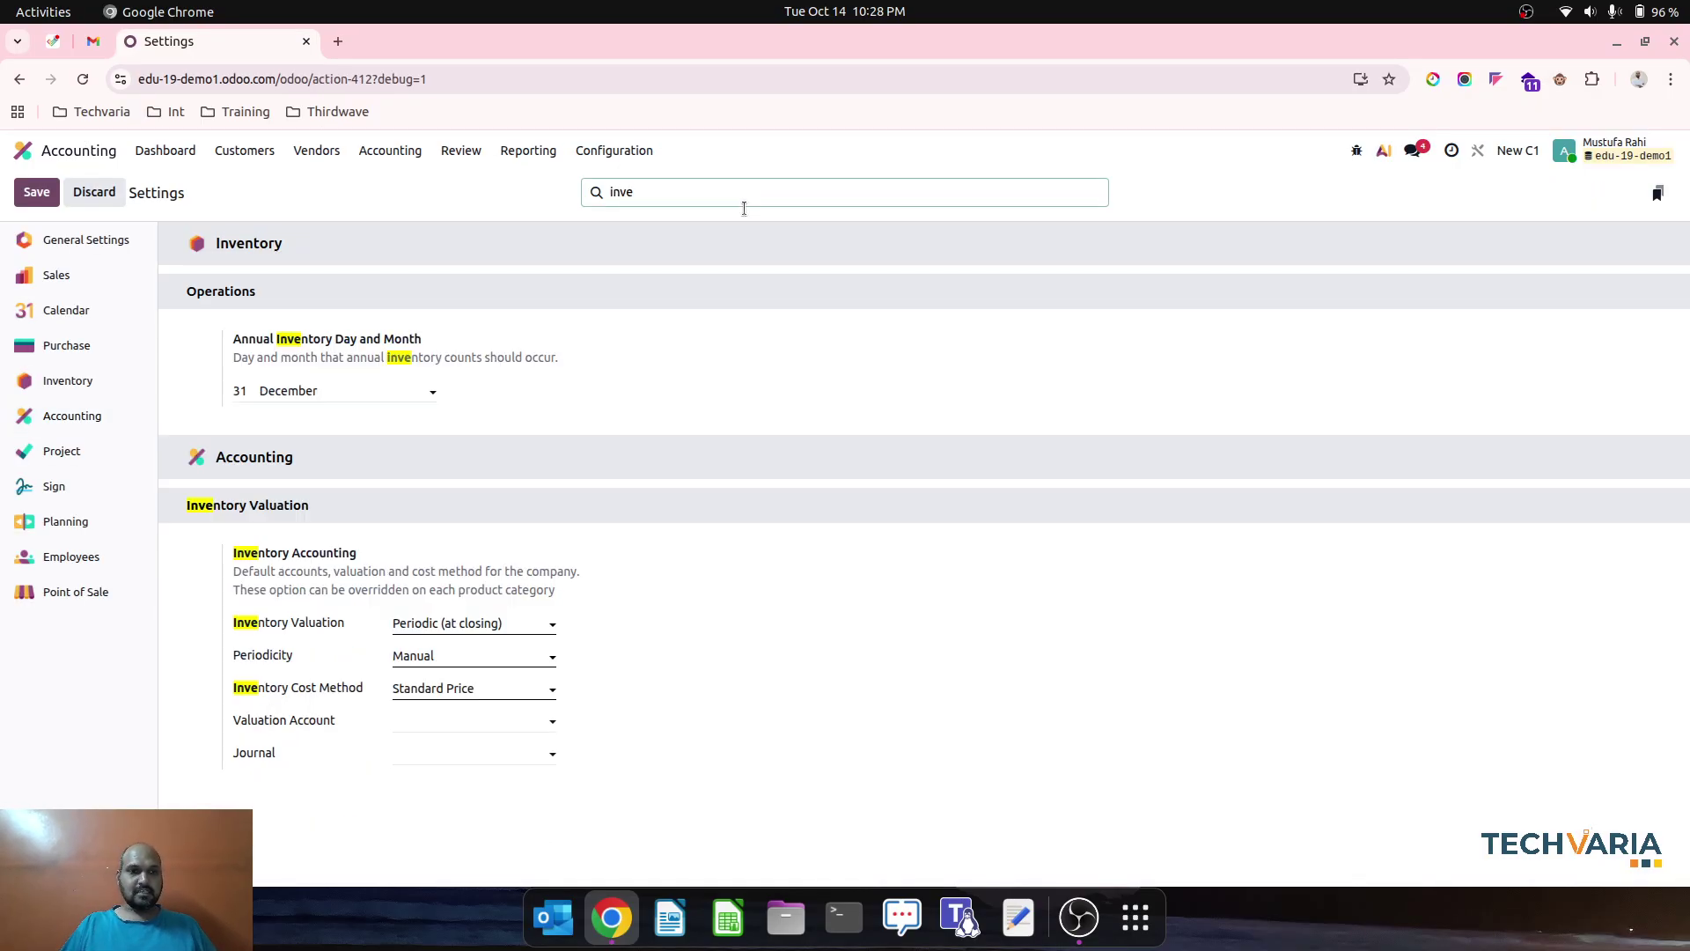
left_click(484, 624)
left_click(487, 674)
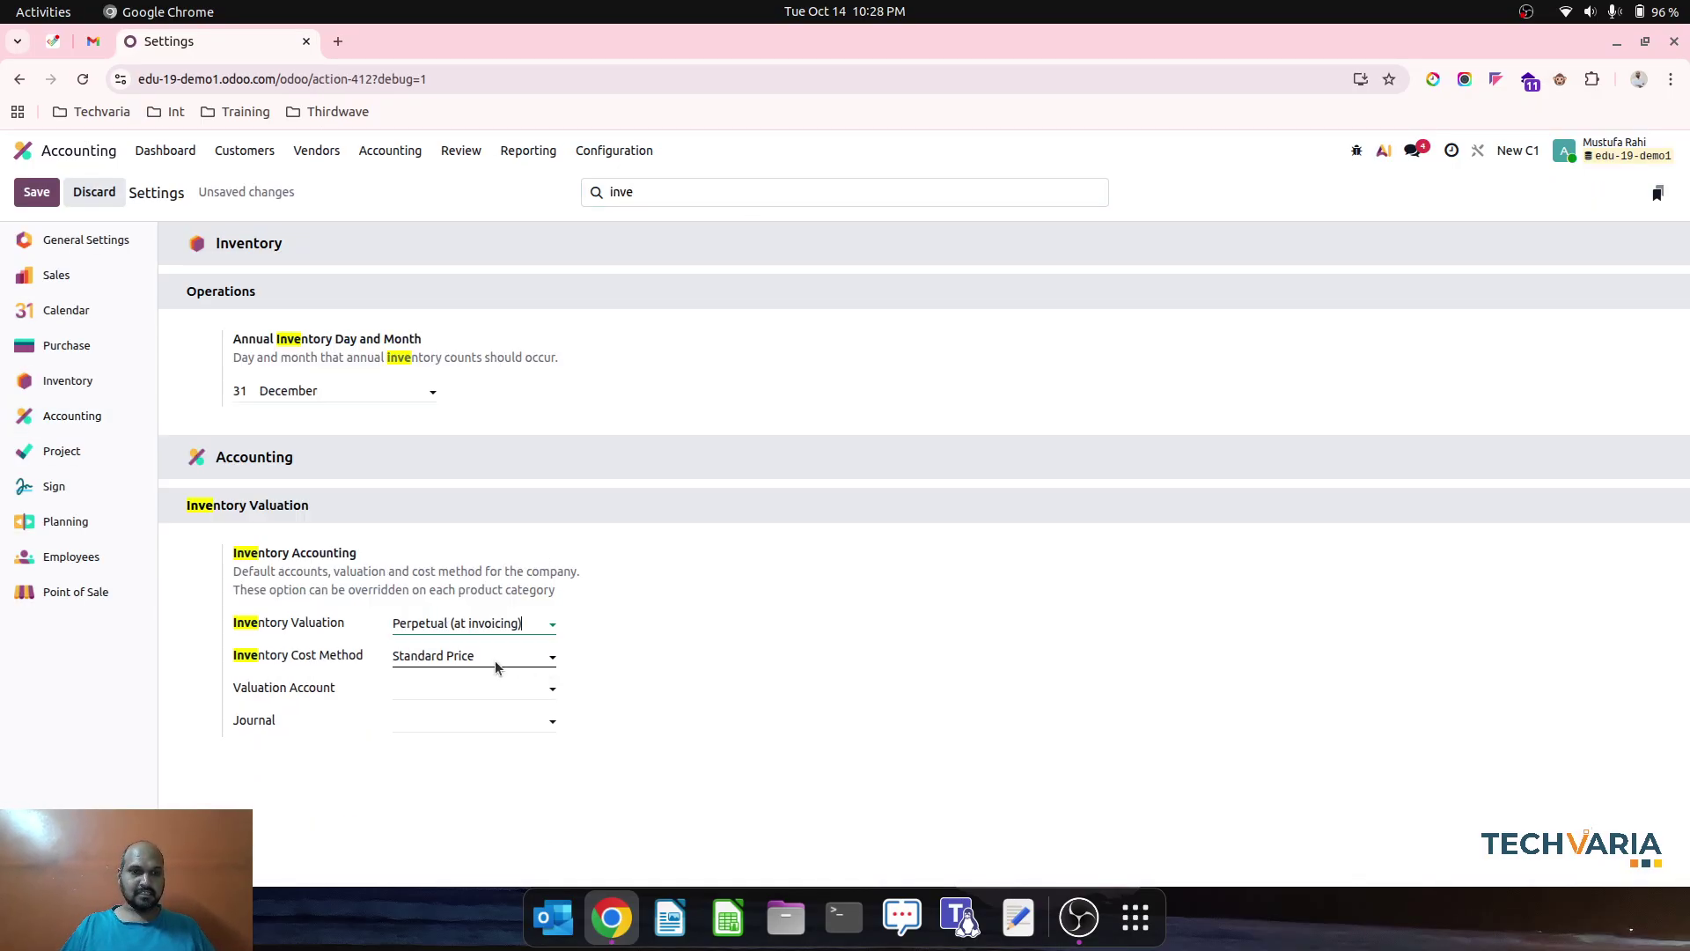
left_click(495, 660)
left_click(484, 729)
Set the inventory accounting journal to Inventory Valuation, leave the valuation account empty, and save the settings
left_click(500, 684)
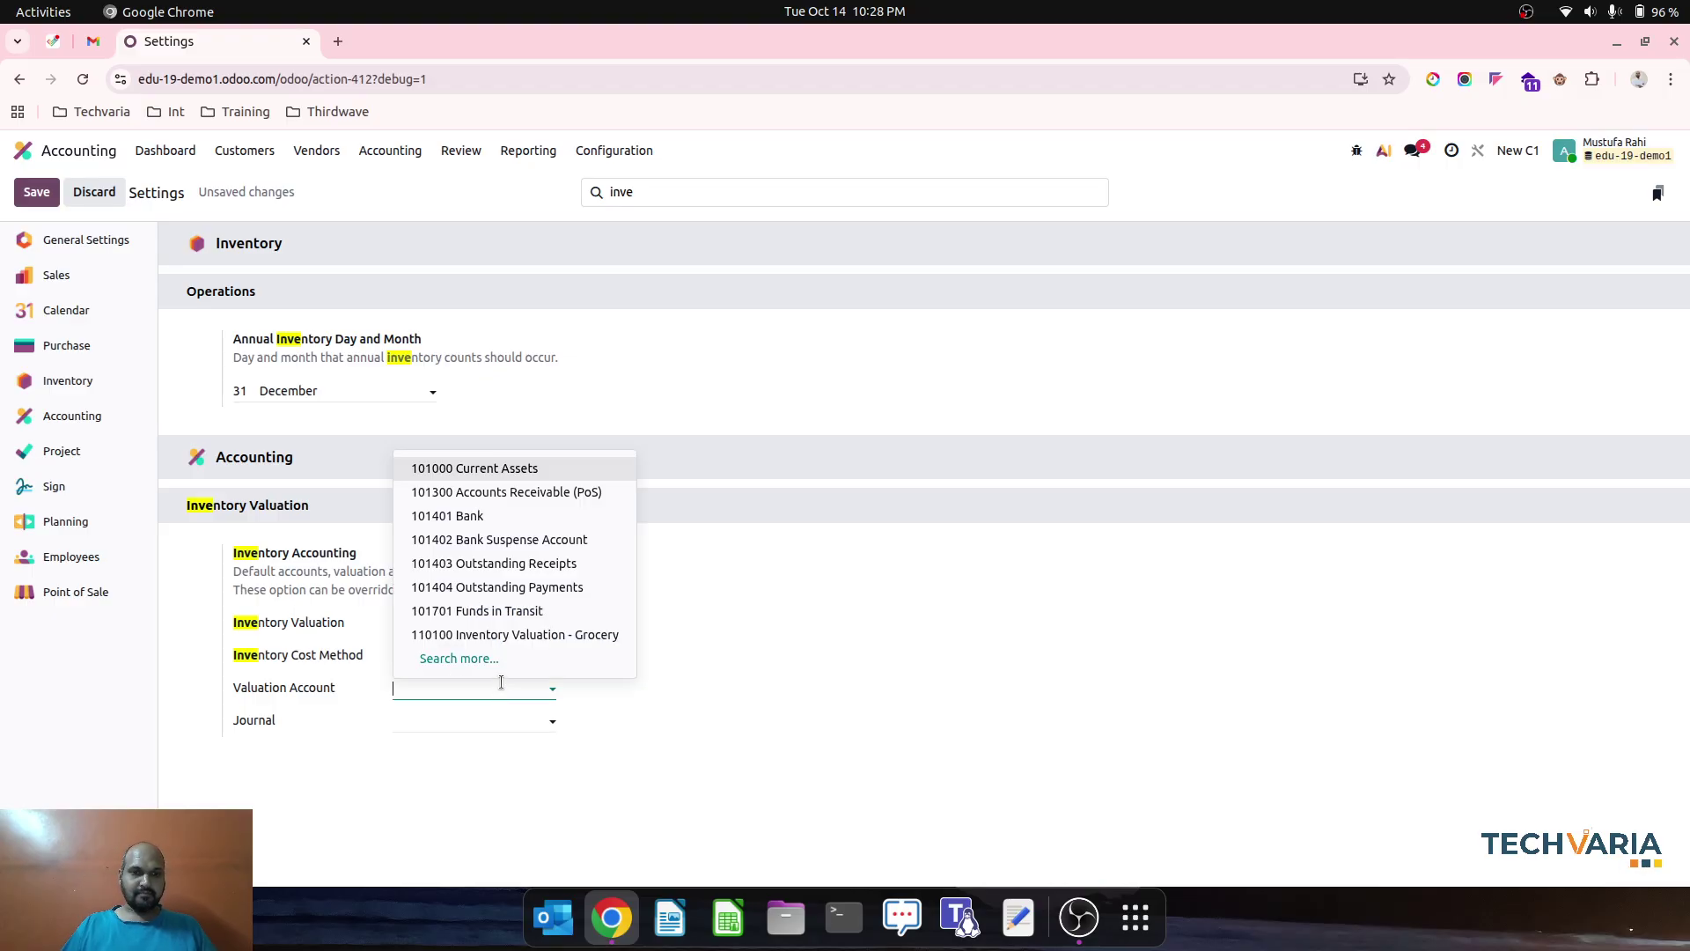
left_click(797, 674)
left_click(417, 722)
type("sto")
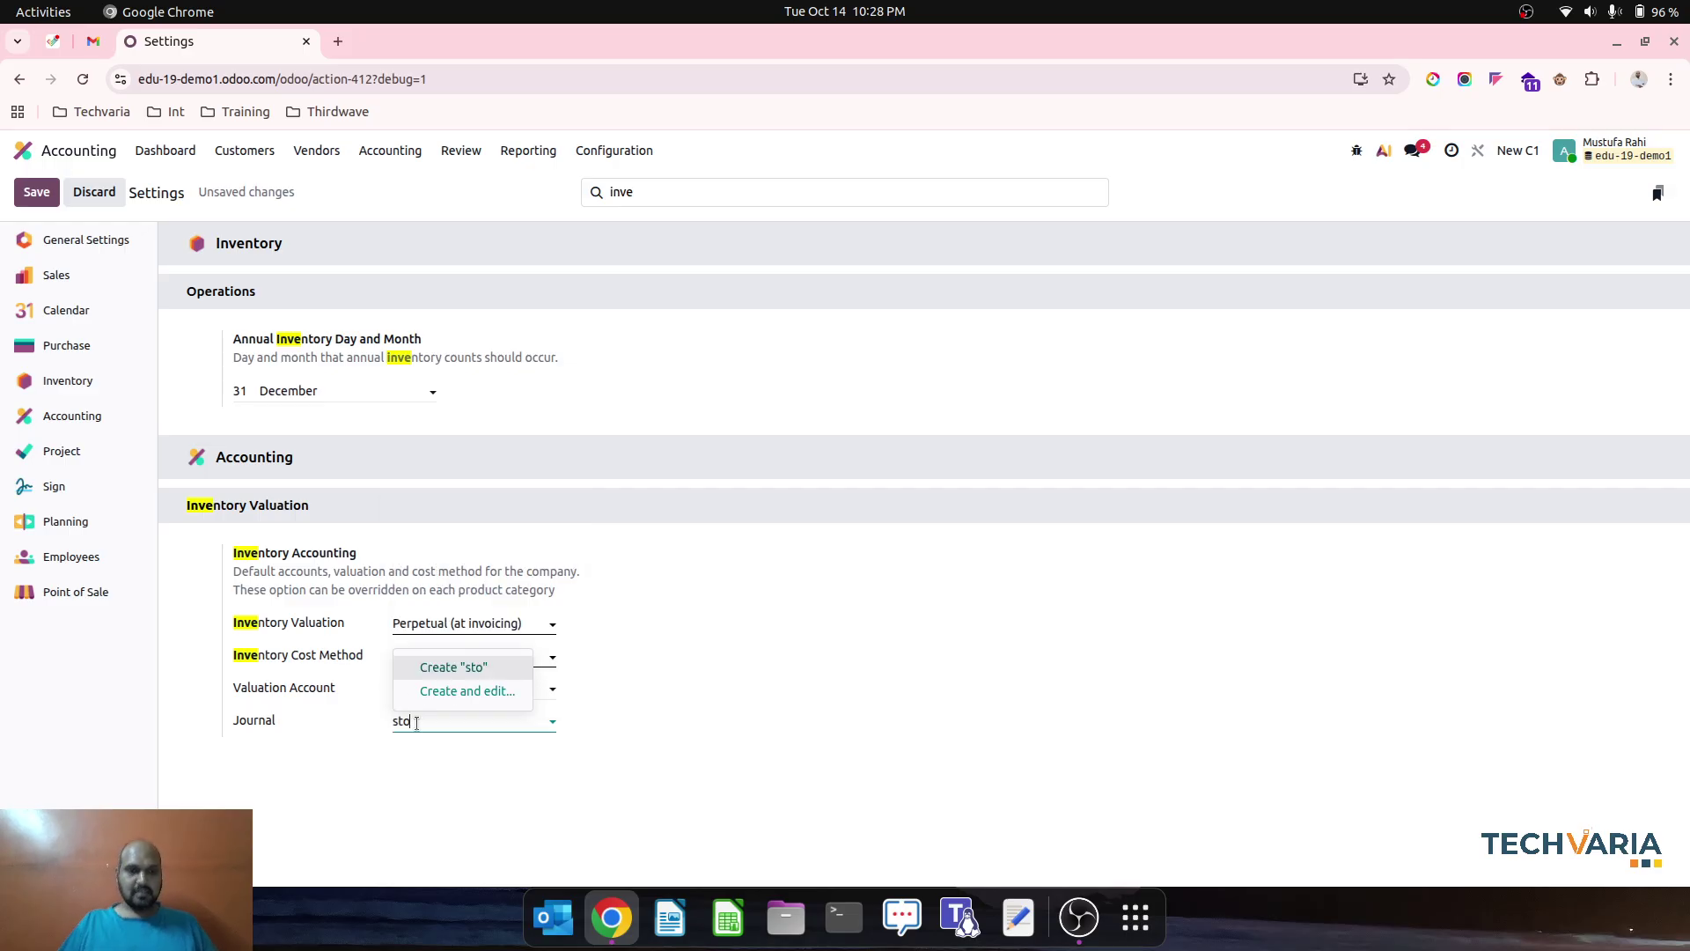
key("BackSpace")
key("BackSpace")
key("BackSpace")
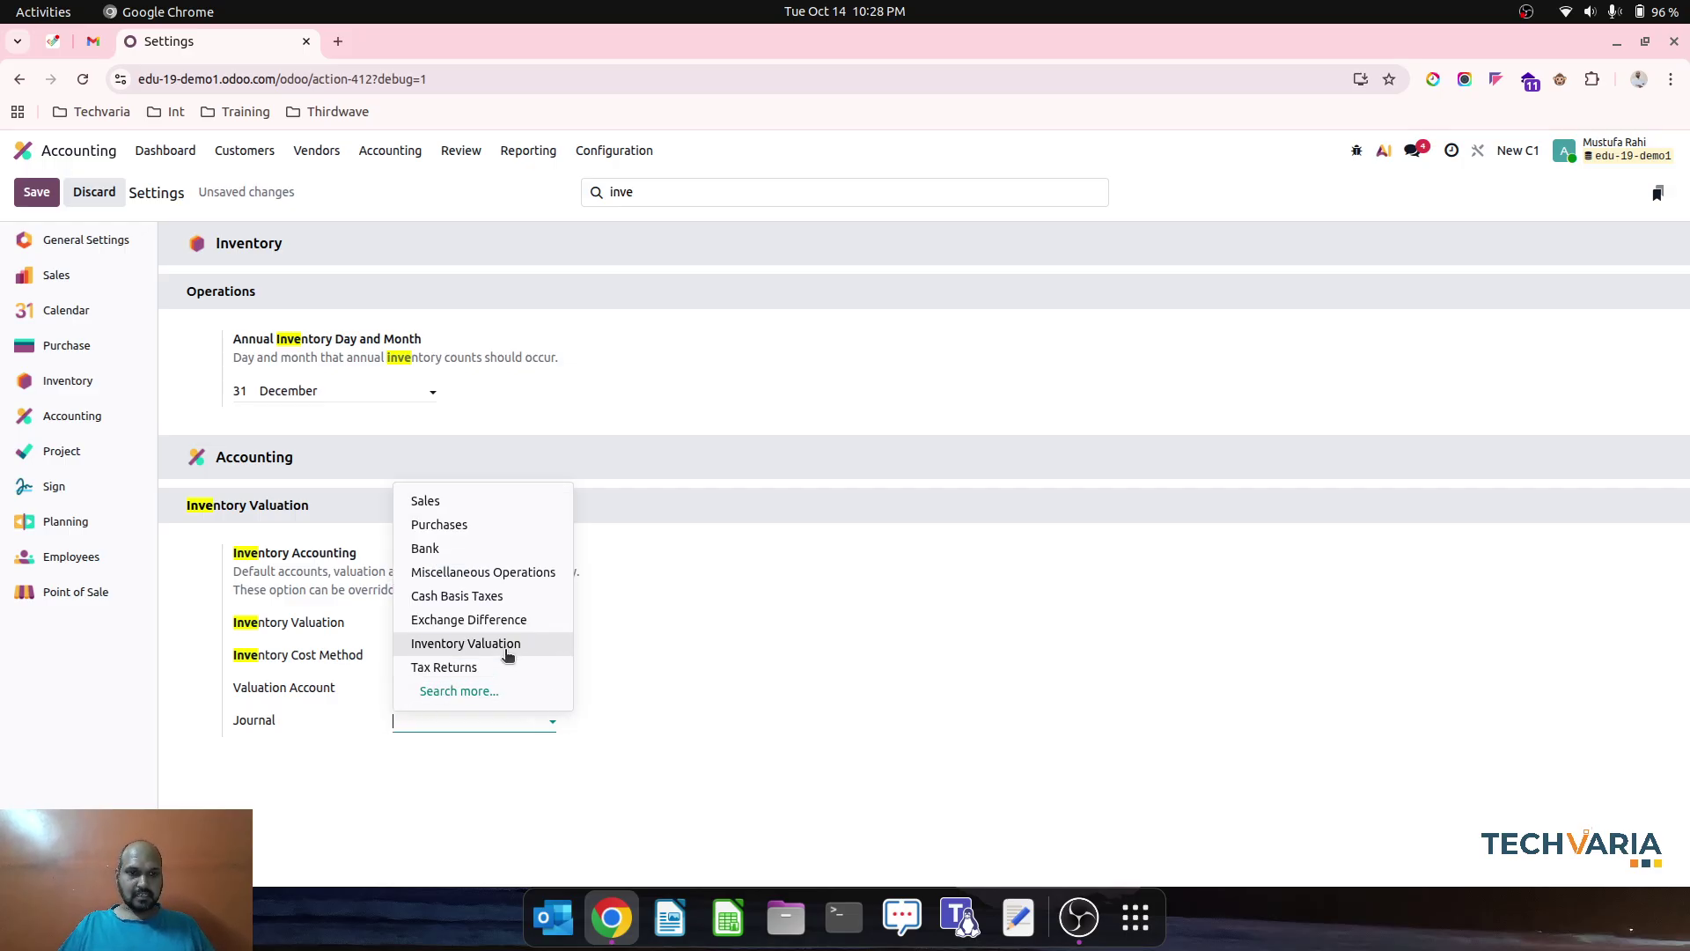
left_click(558, 645)
left_click(45, 198)
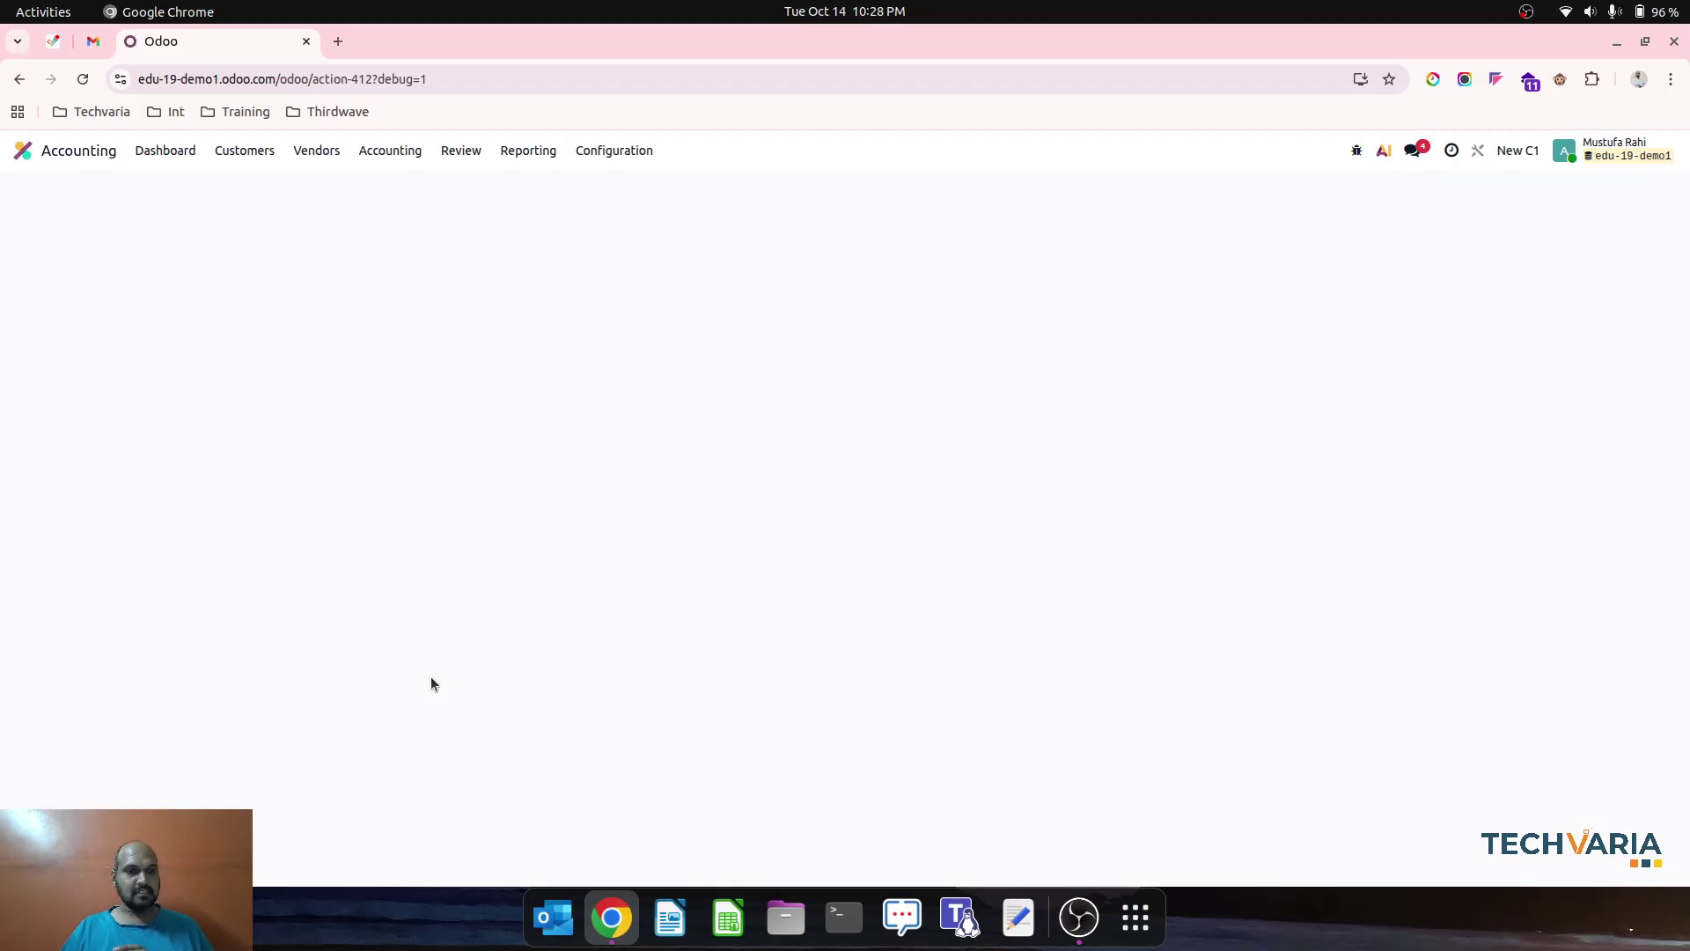
Reopen the Grocery product category, set its expense account to 500000 Cost of Goods Sold, and save it
left_click(609, 154)
scroll(660, 466, "down", 5)
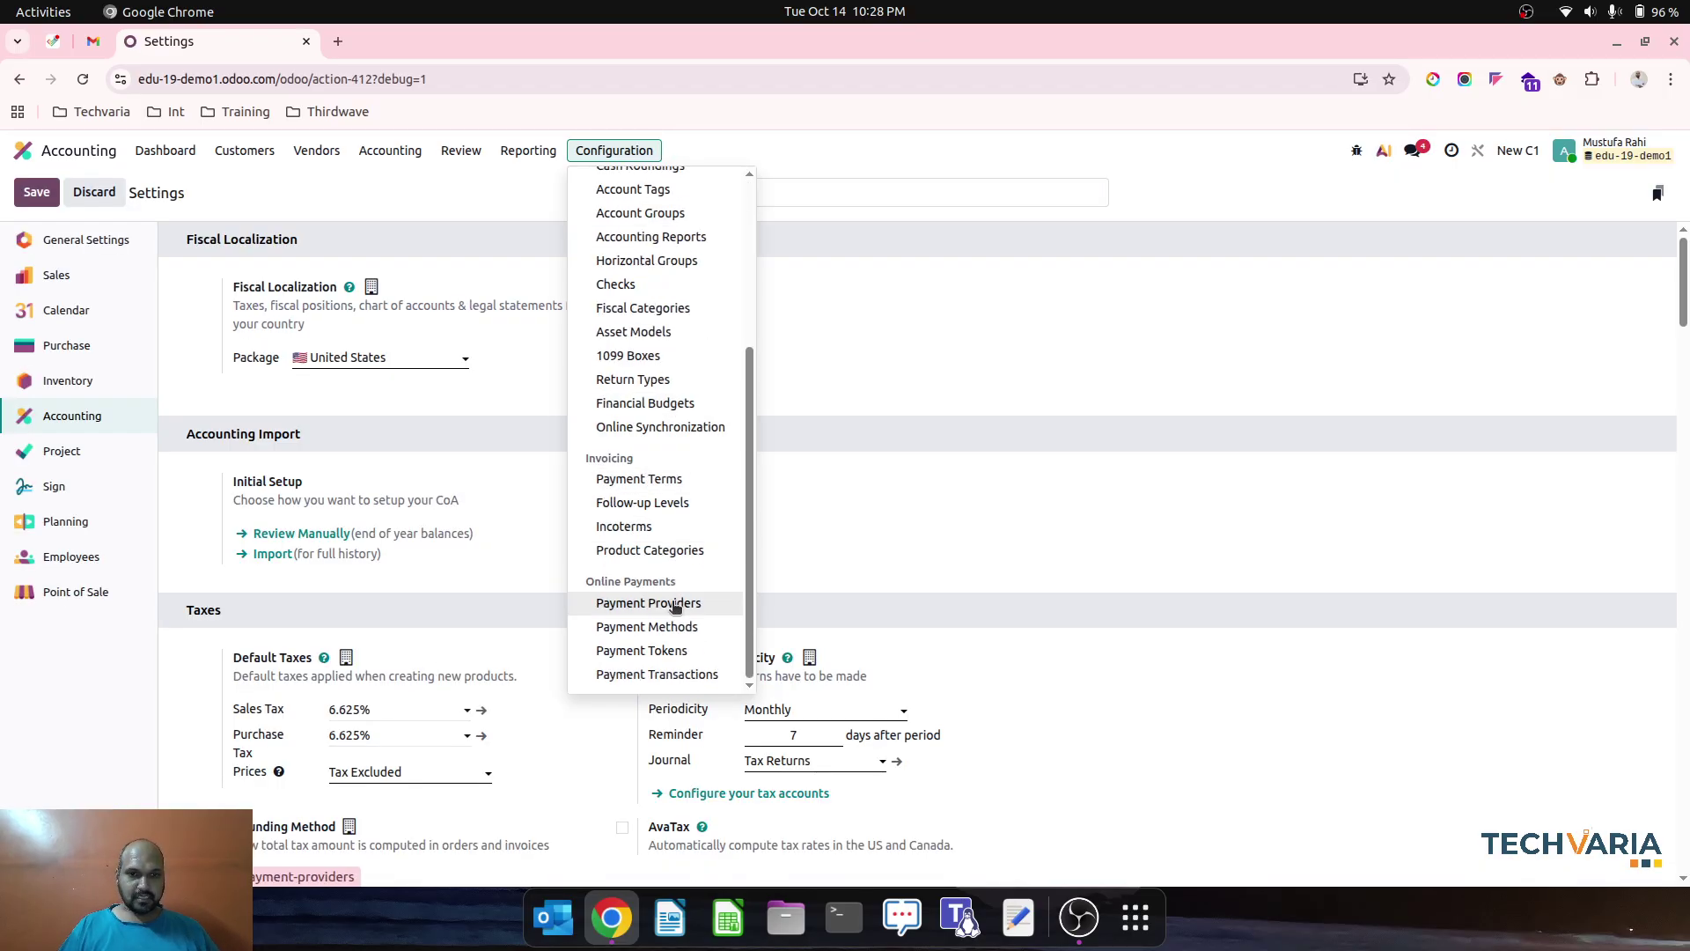
left_click(680, 553)
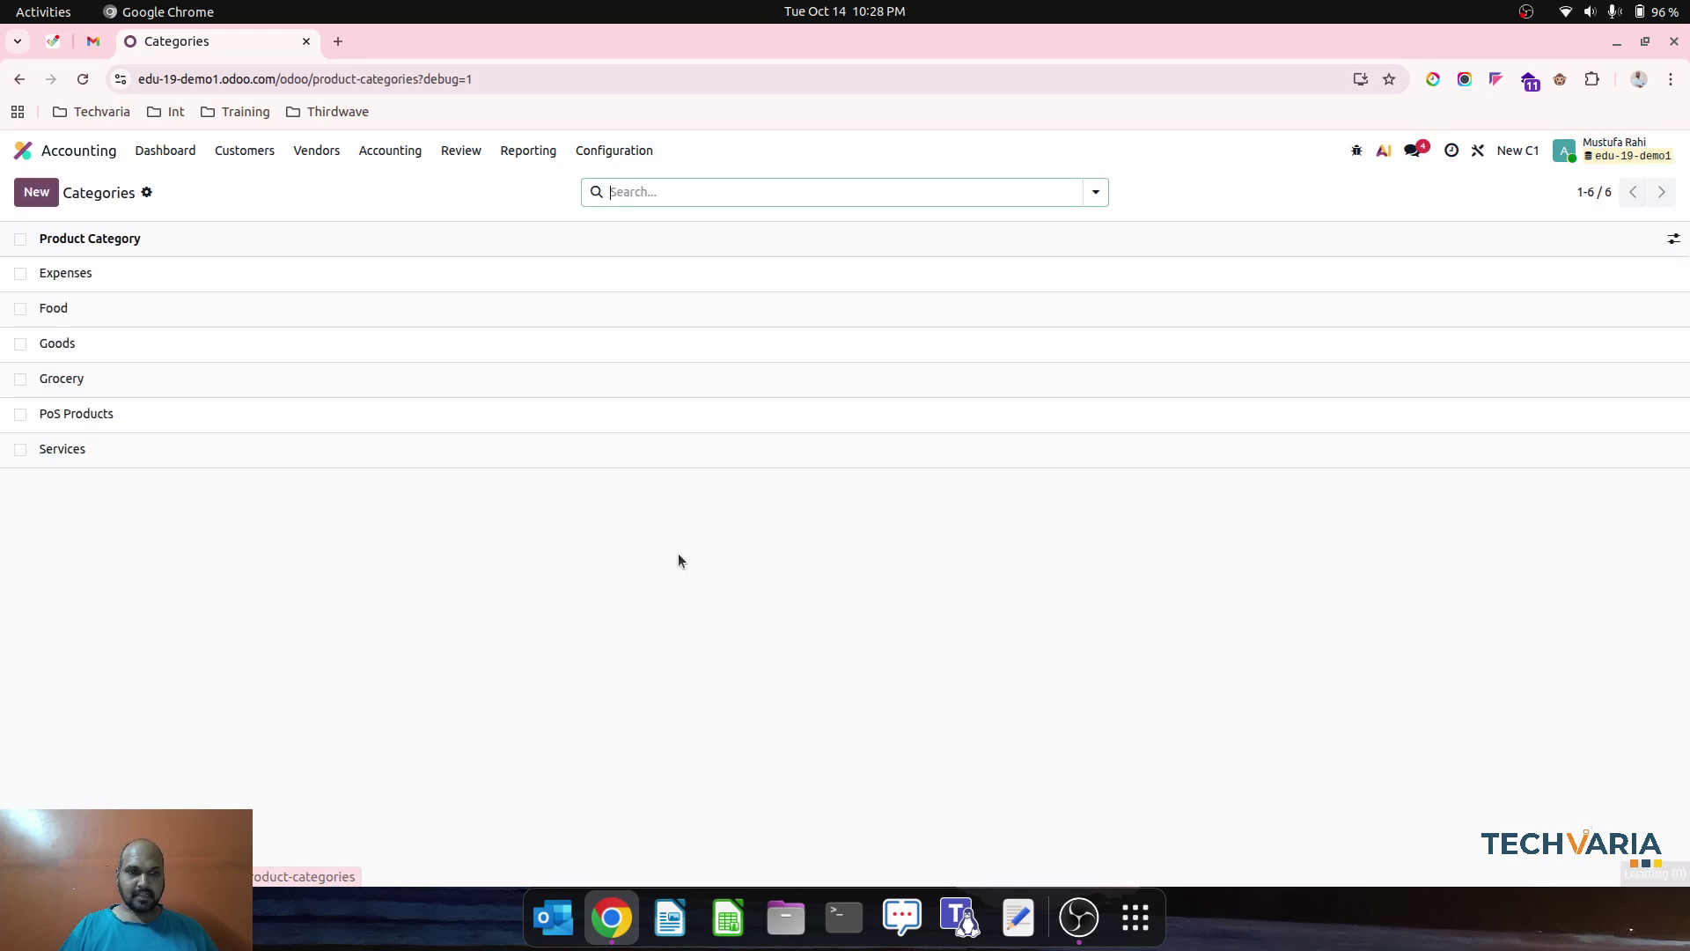
left_click(211, 377)
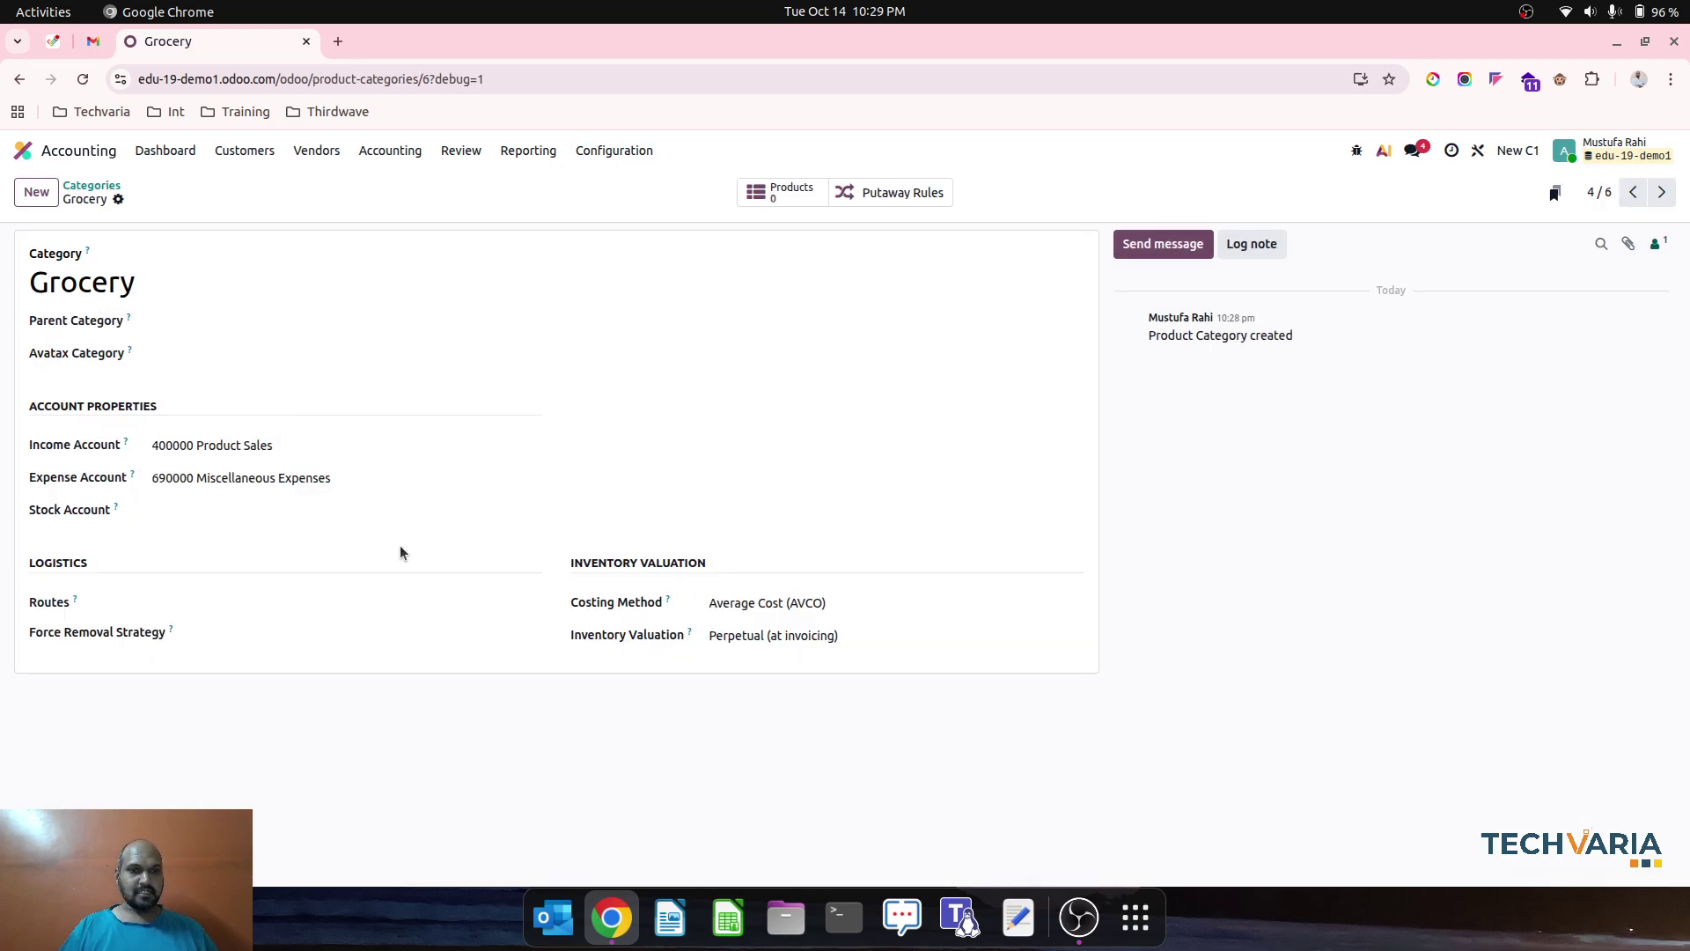
left_click(849, 636)
left_click(735, 451)
left_click(290, 479)
type("cos")
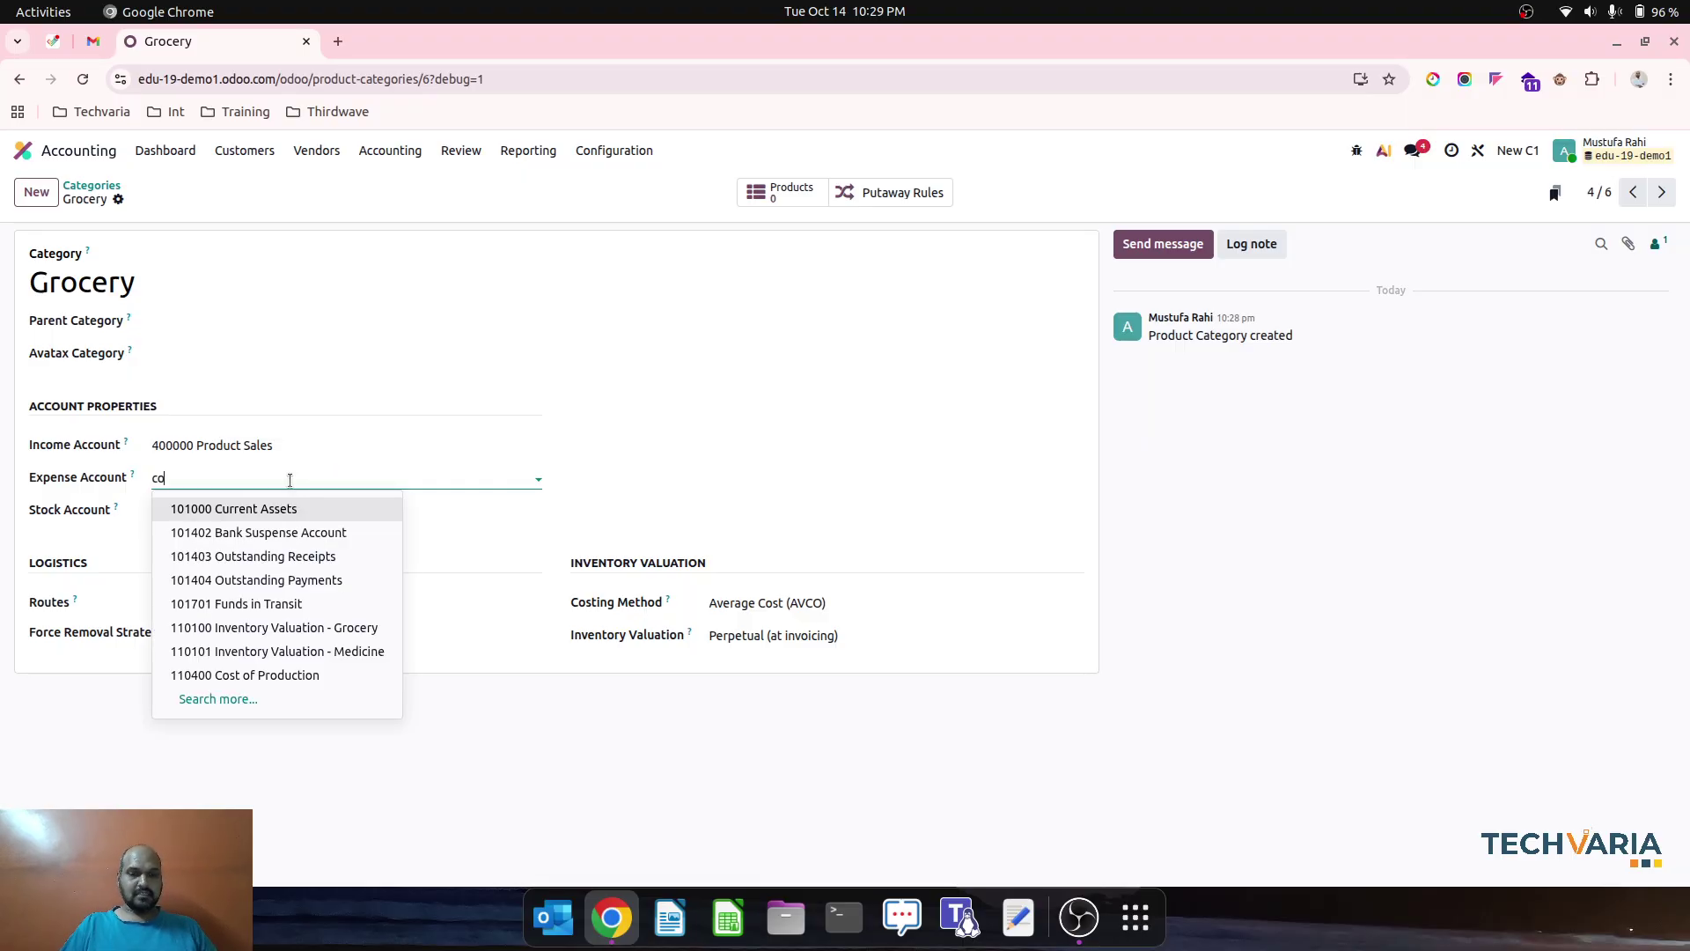
left_click(312, 574)
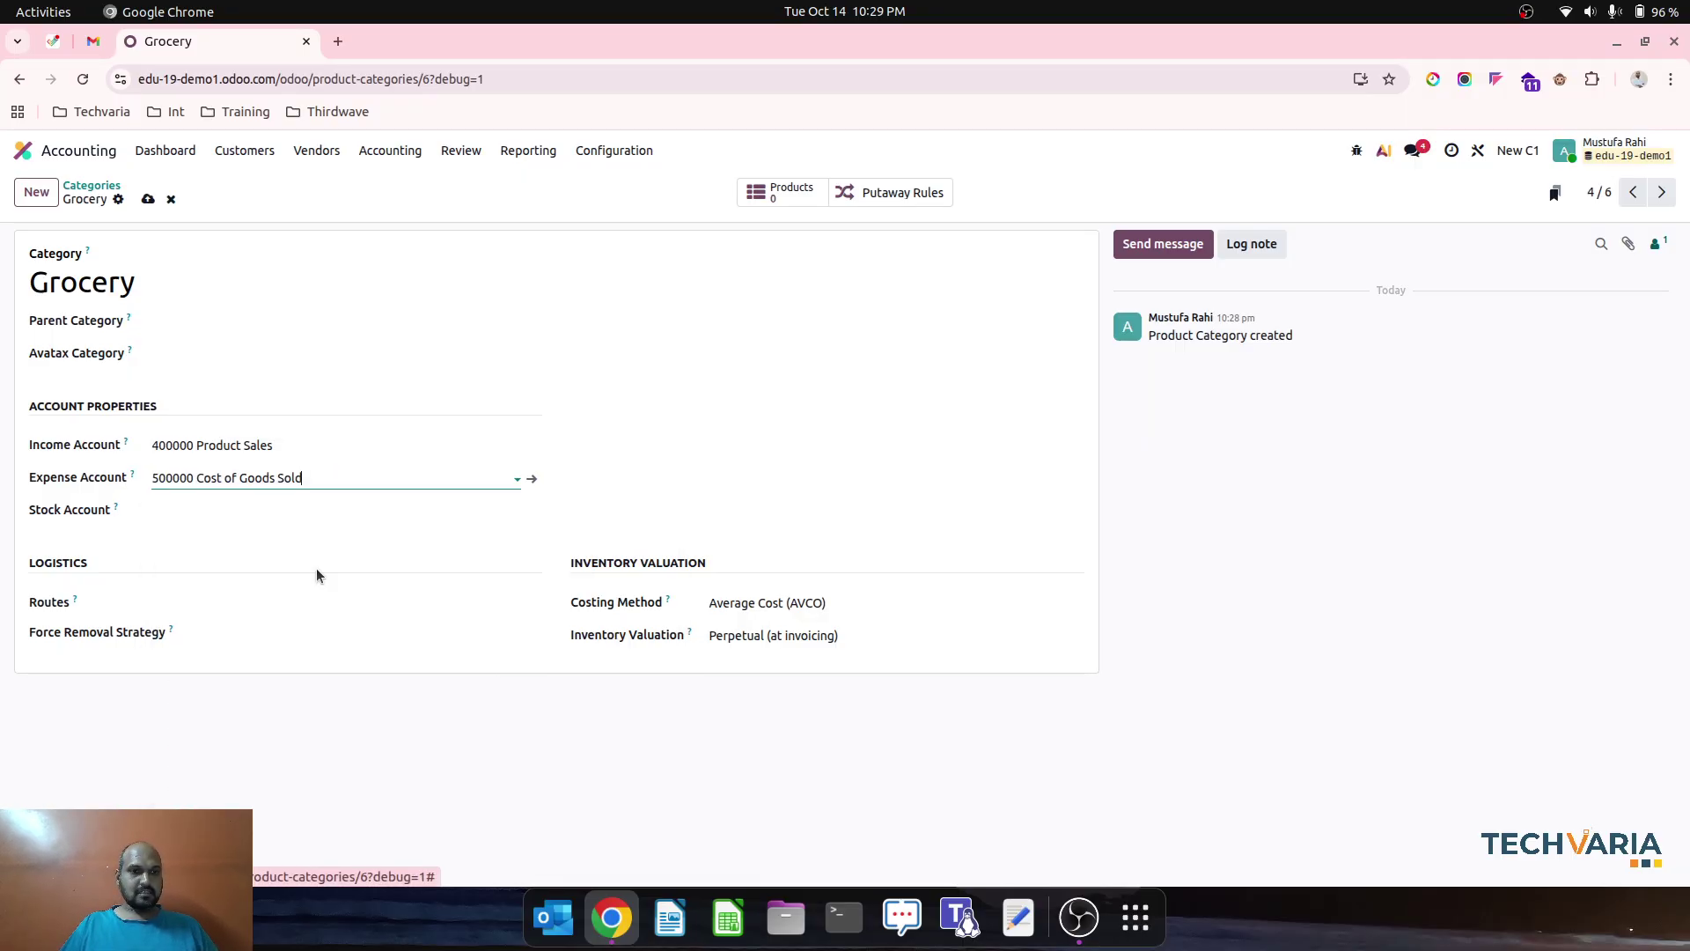
left_click(148, 201)
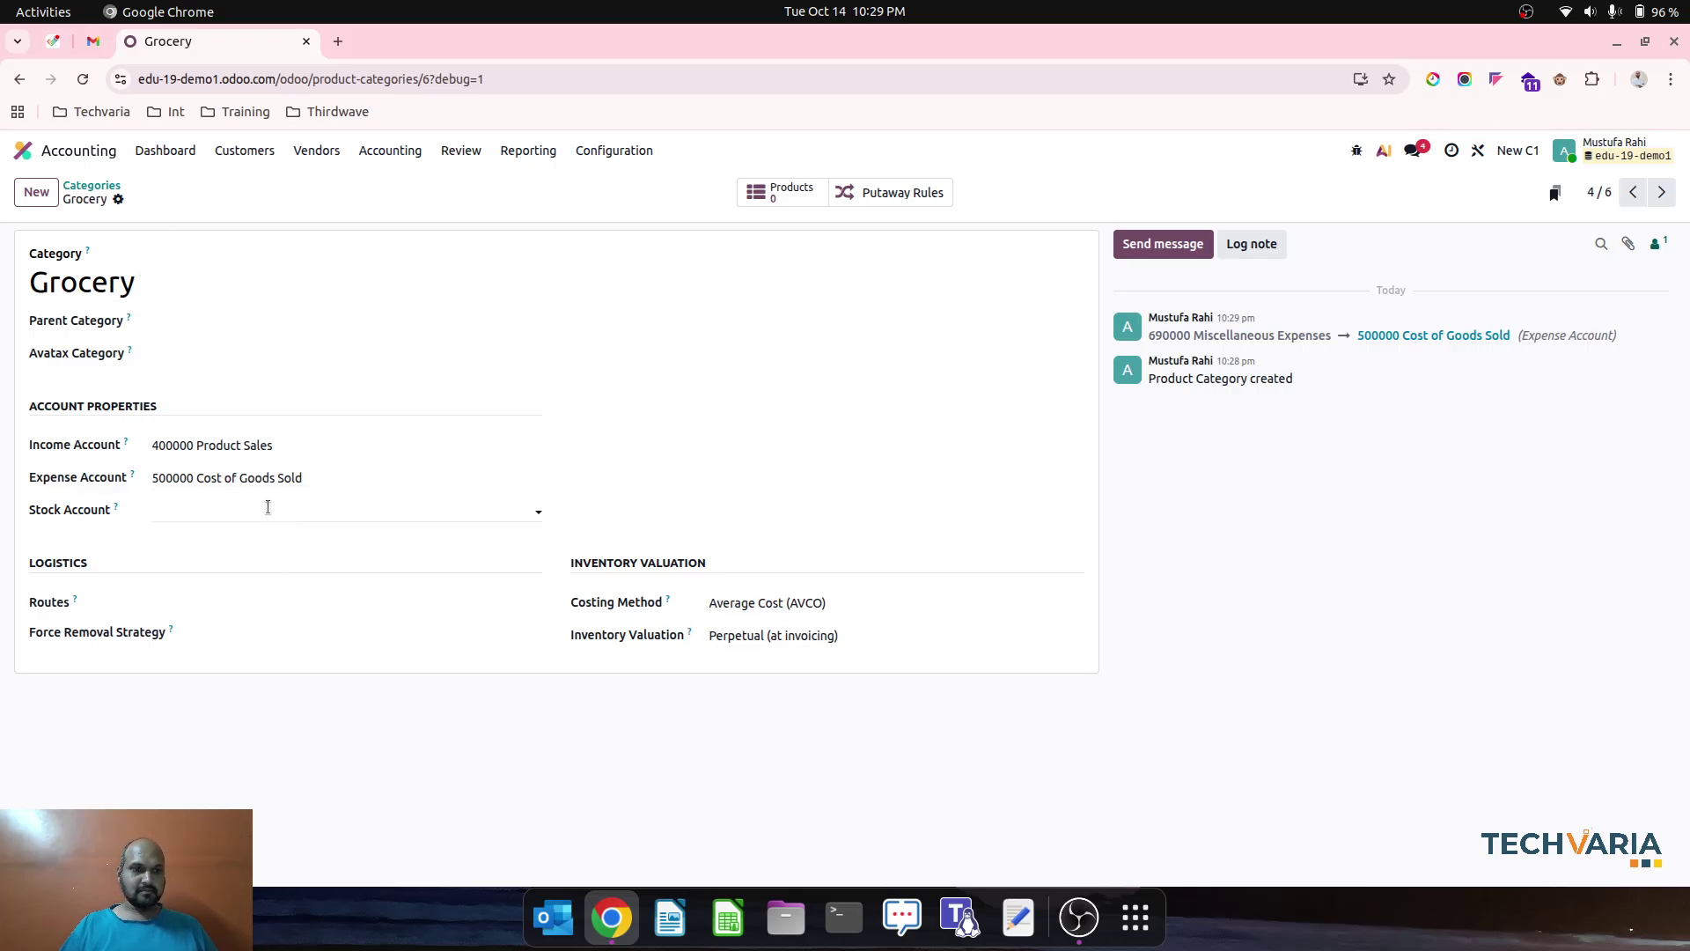
Set the Grocery category's stock account to 110100 Inventory Valuation - Grocery and save it
left_click(231, 510)
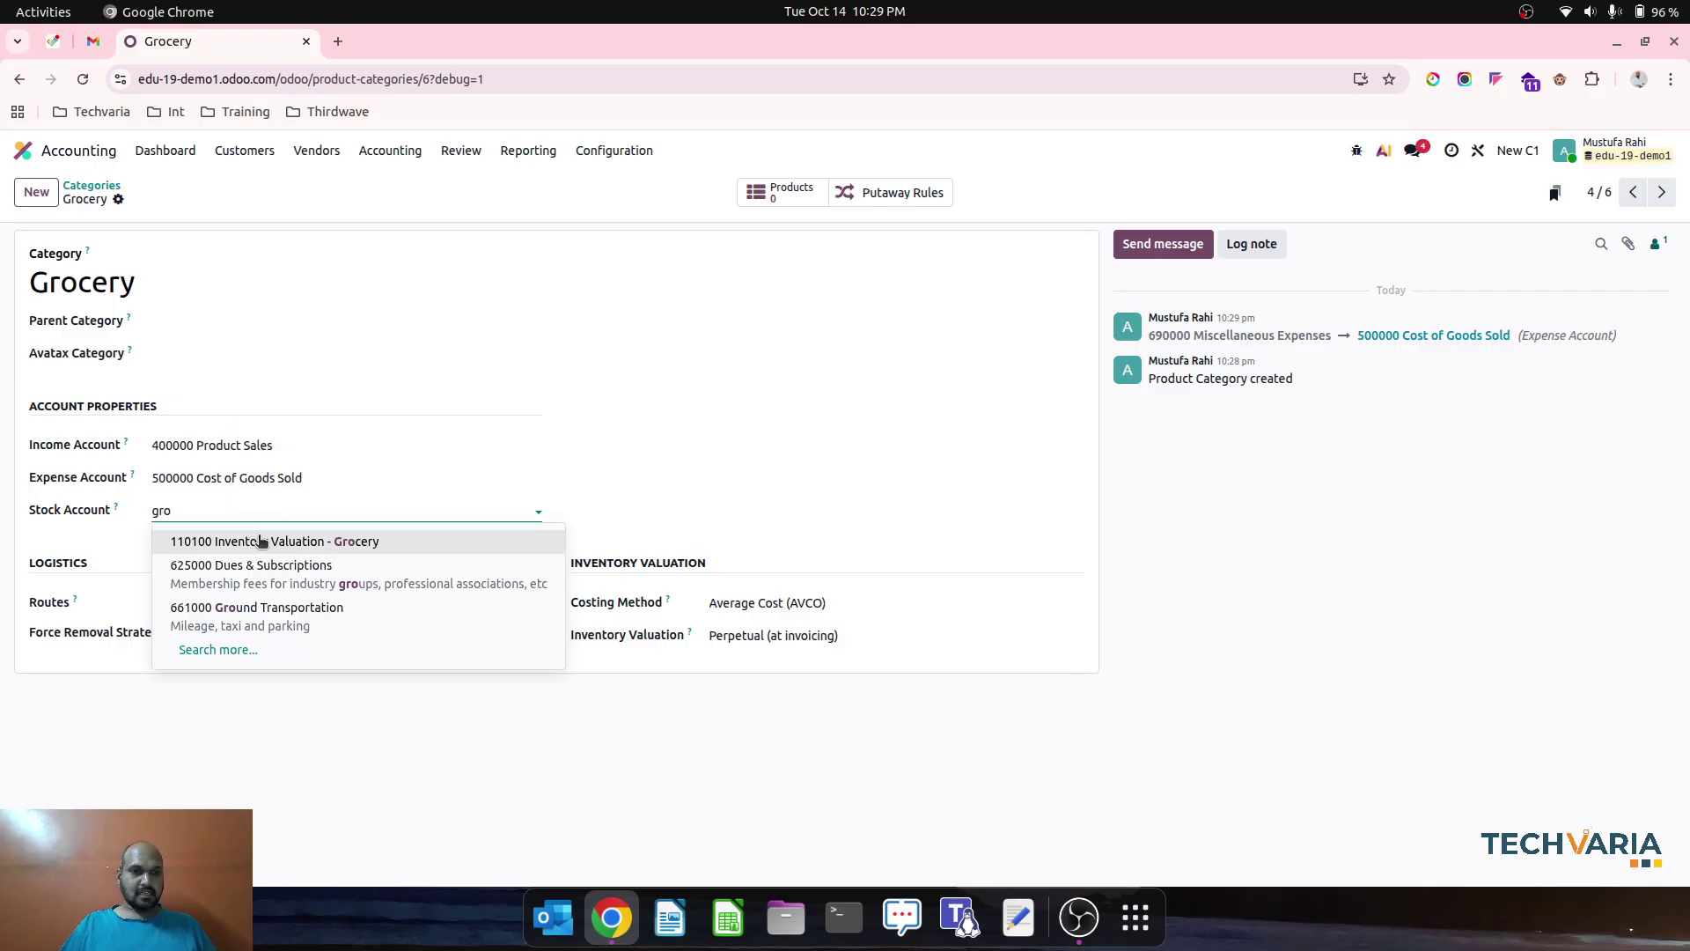
left_click(263, 539)
left_click(148, 199)
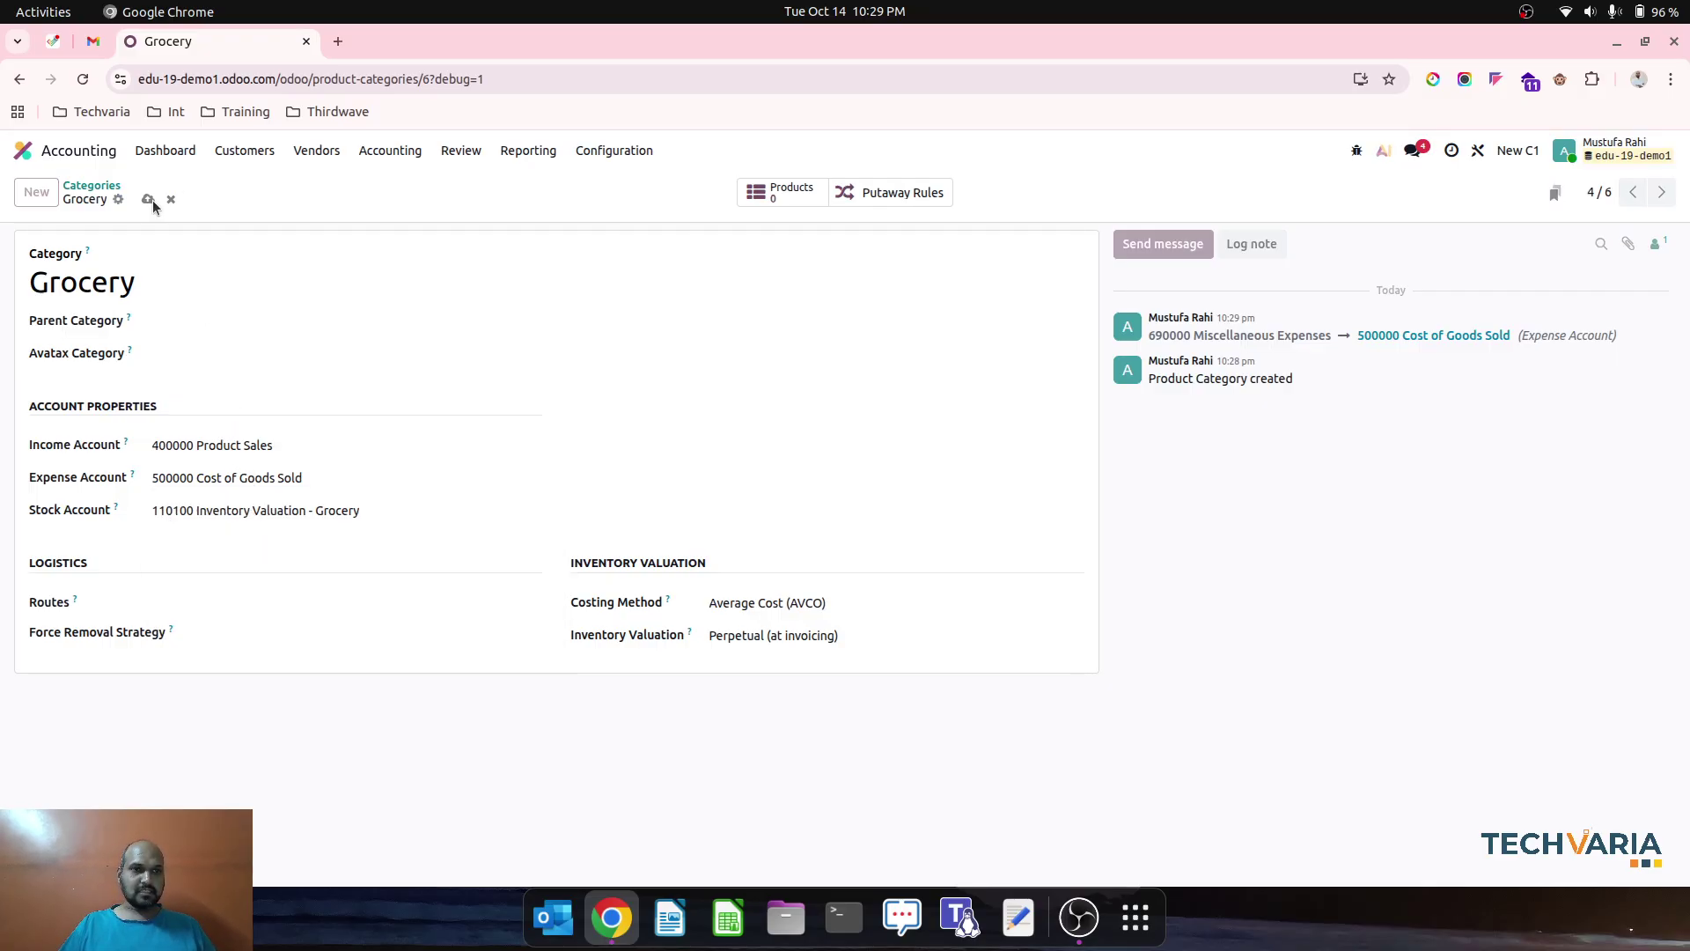
Create a product category named Medicine with stock account 110101 Inventory Valuation - Medicine and save it
key("alt+c")
type("Medicine")
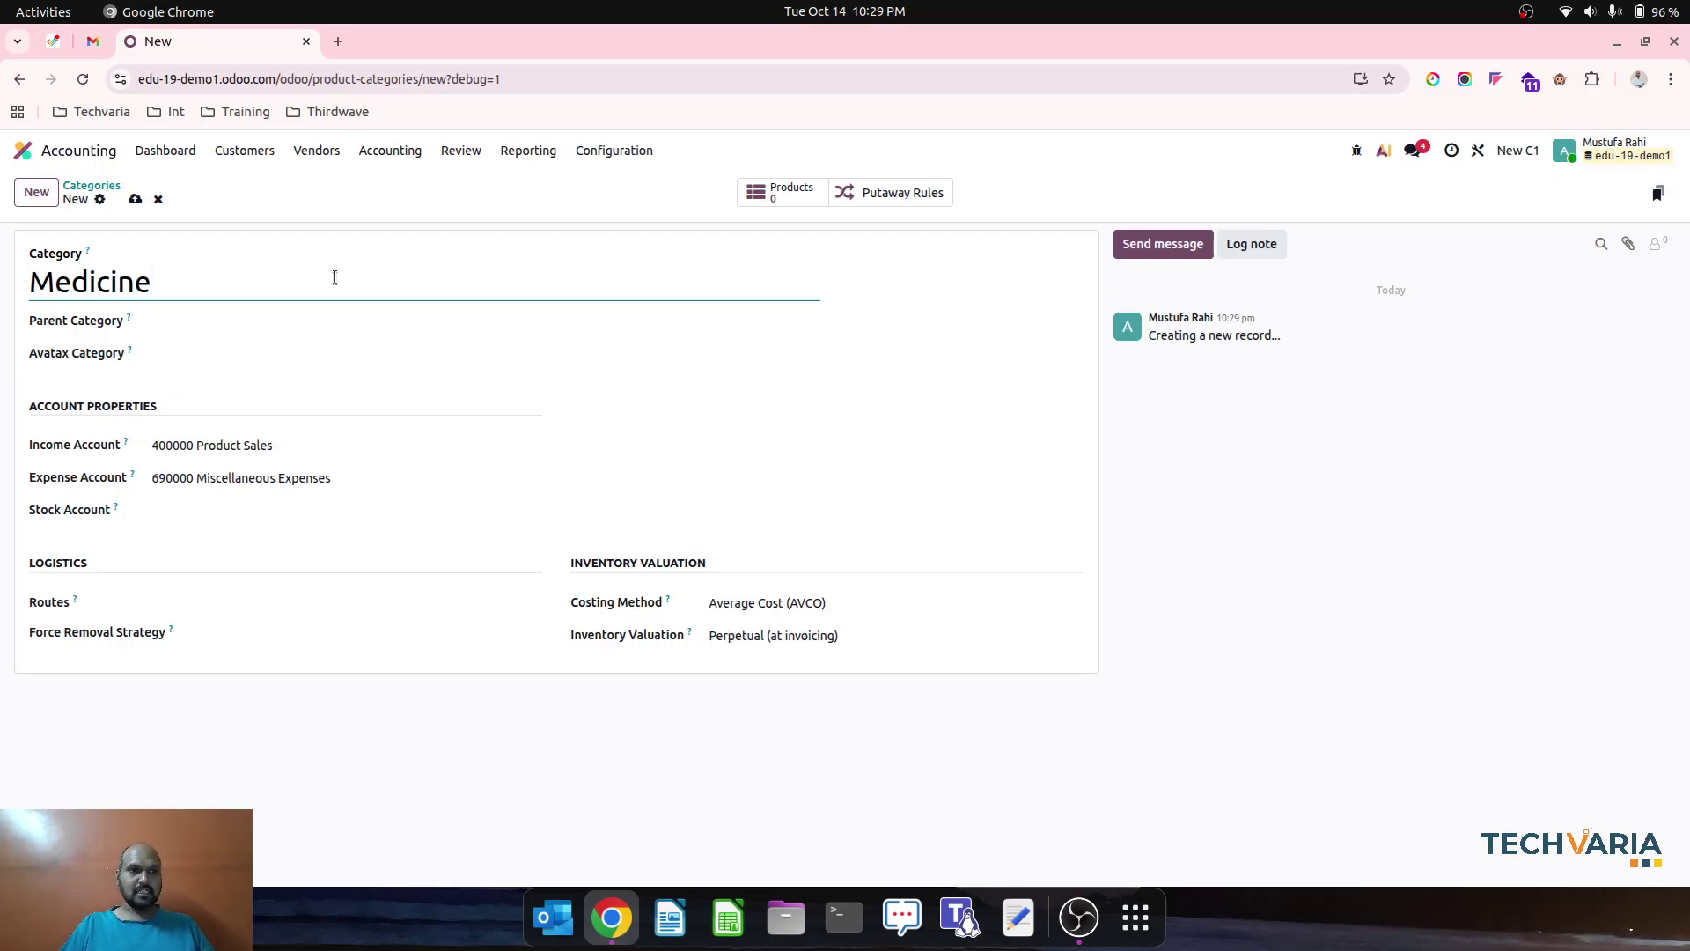
left_click(133, 200)
left_click(252, 514)
type("med")
left_click(276, 538)
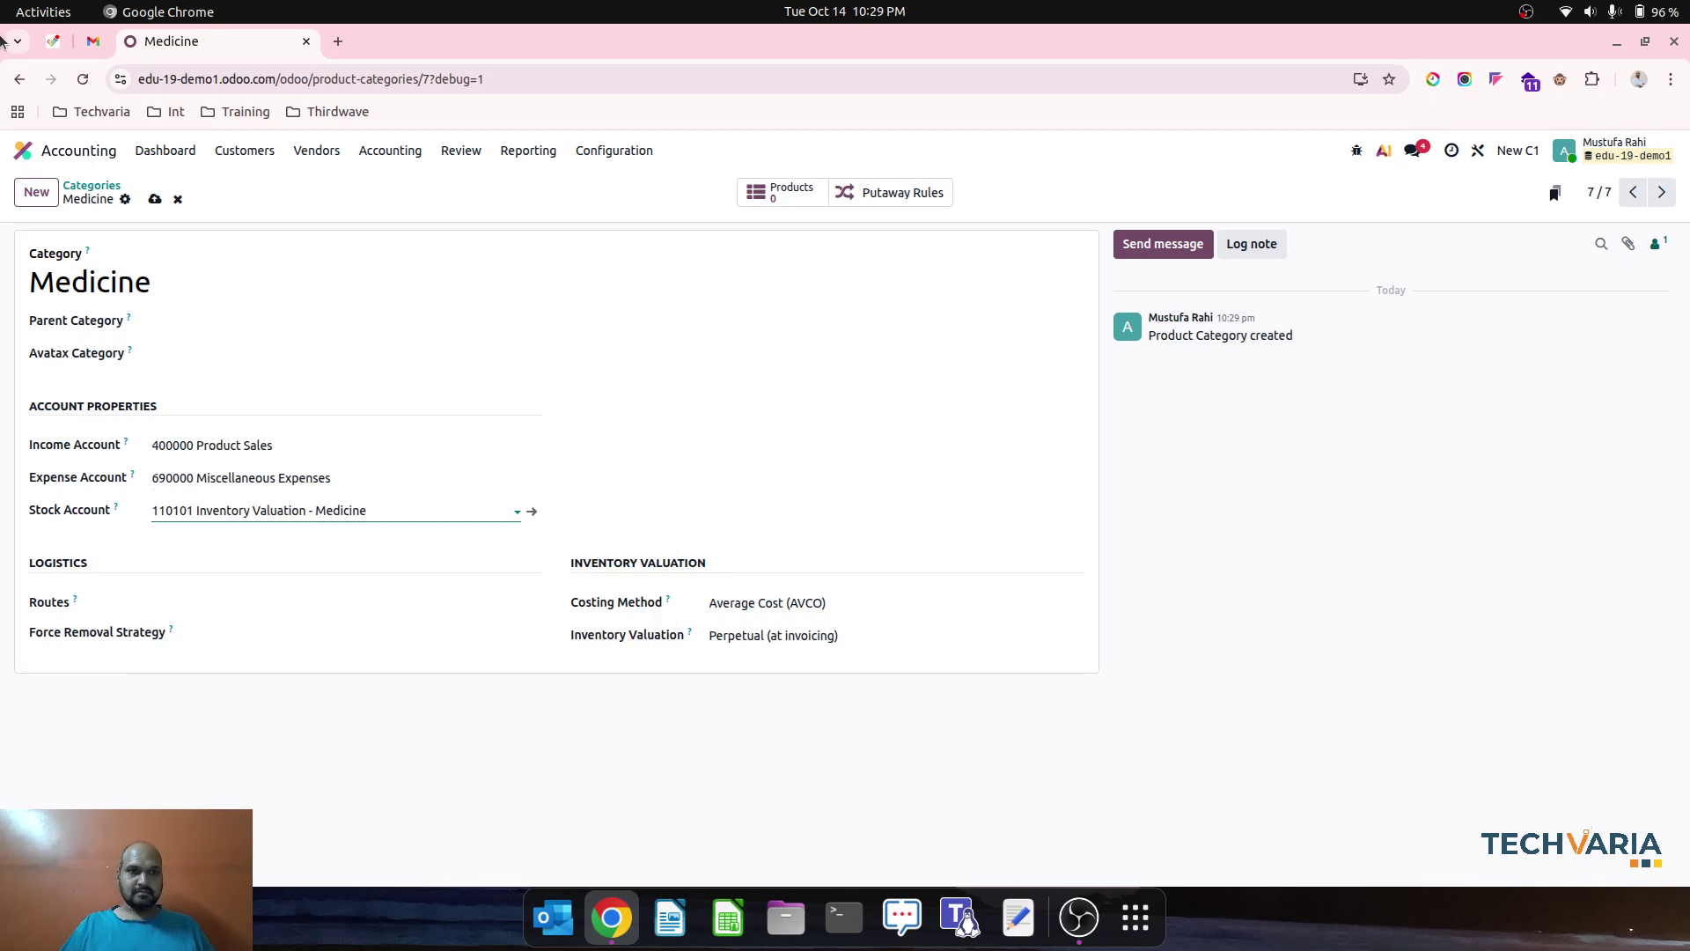
left_click(157, 197)
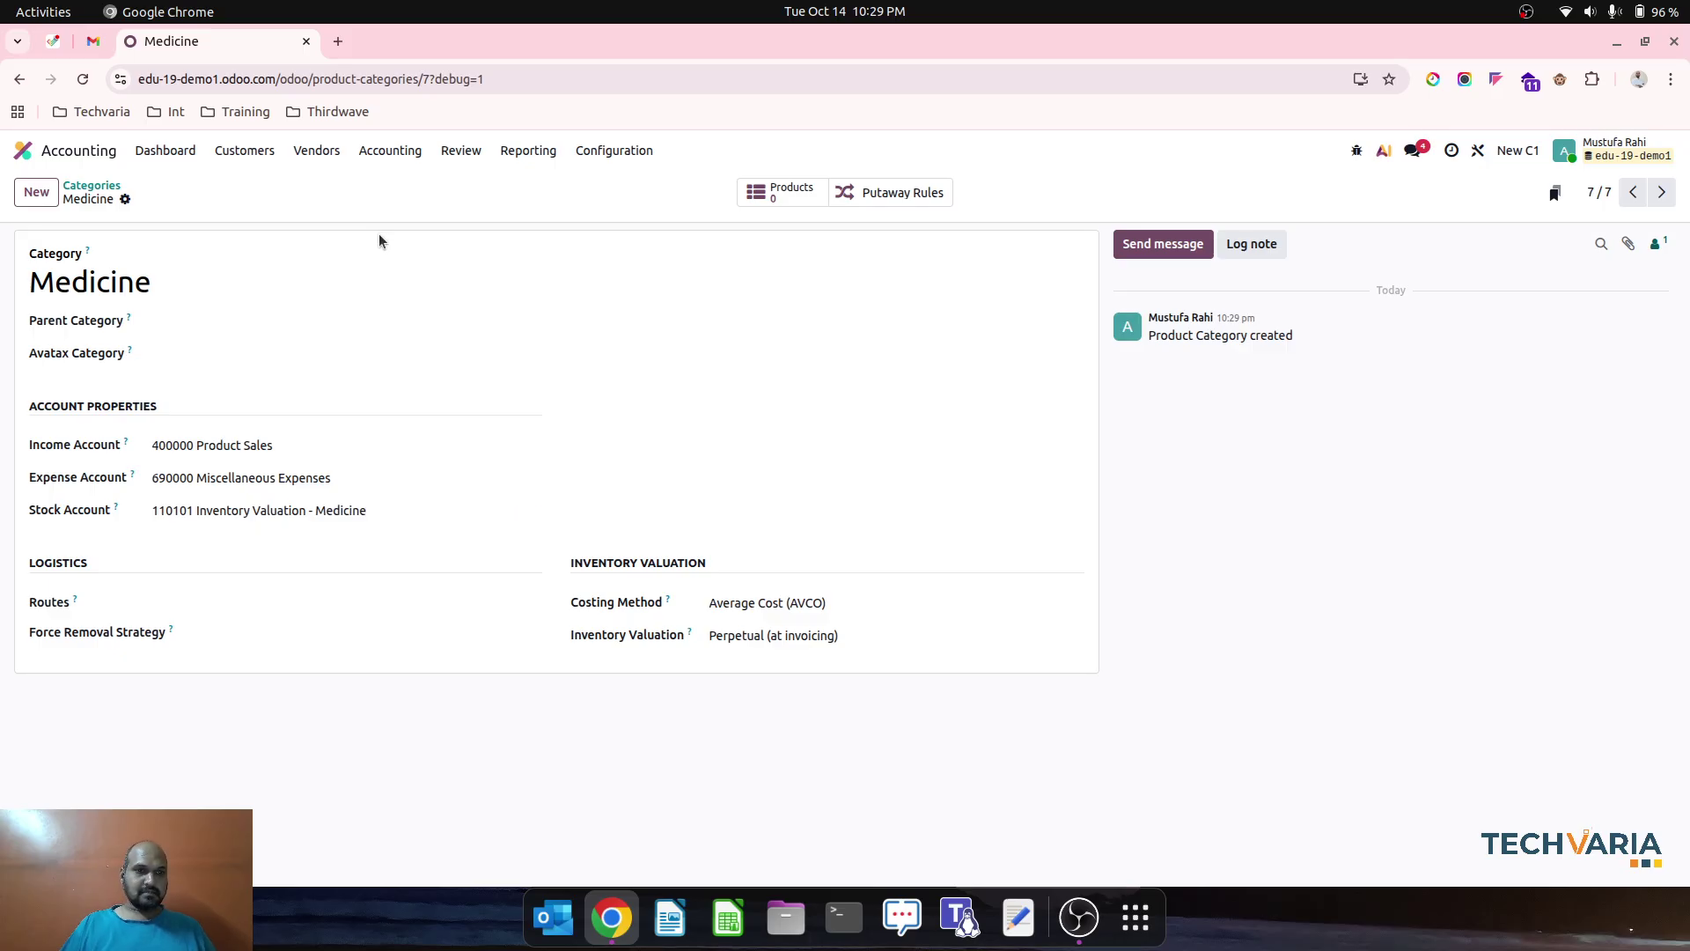
Set the Medicine category's expense account to 500000 Cost of Goods Sold and save it
left_click(328, 480)
type("cos")
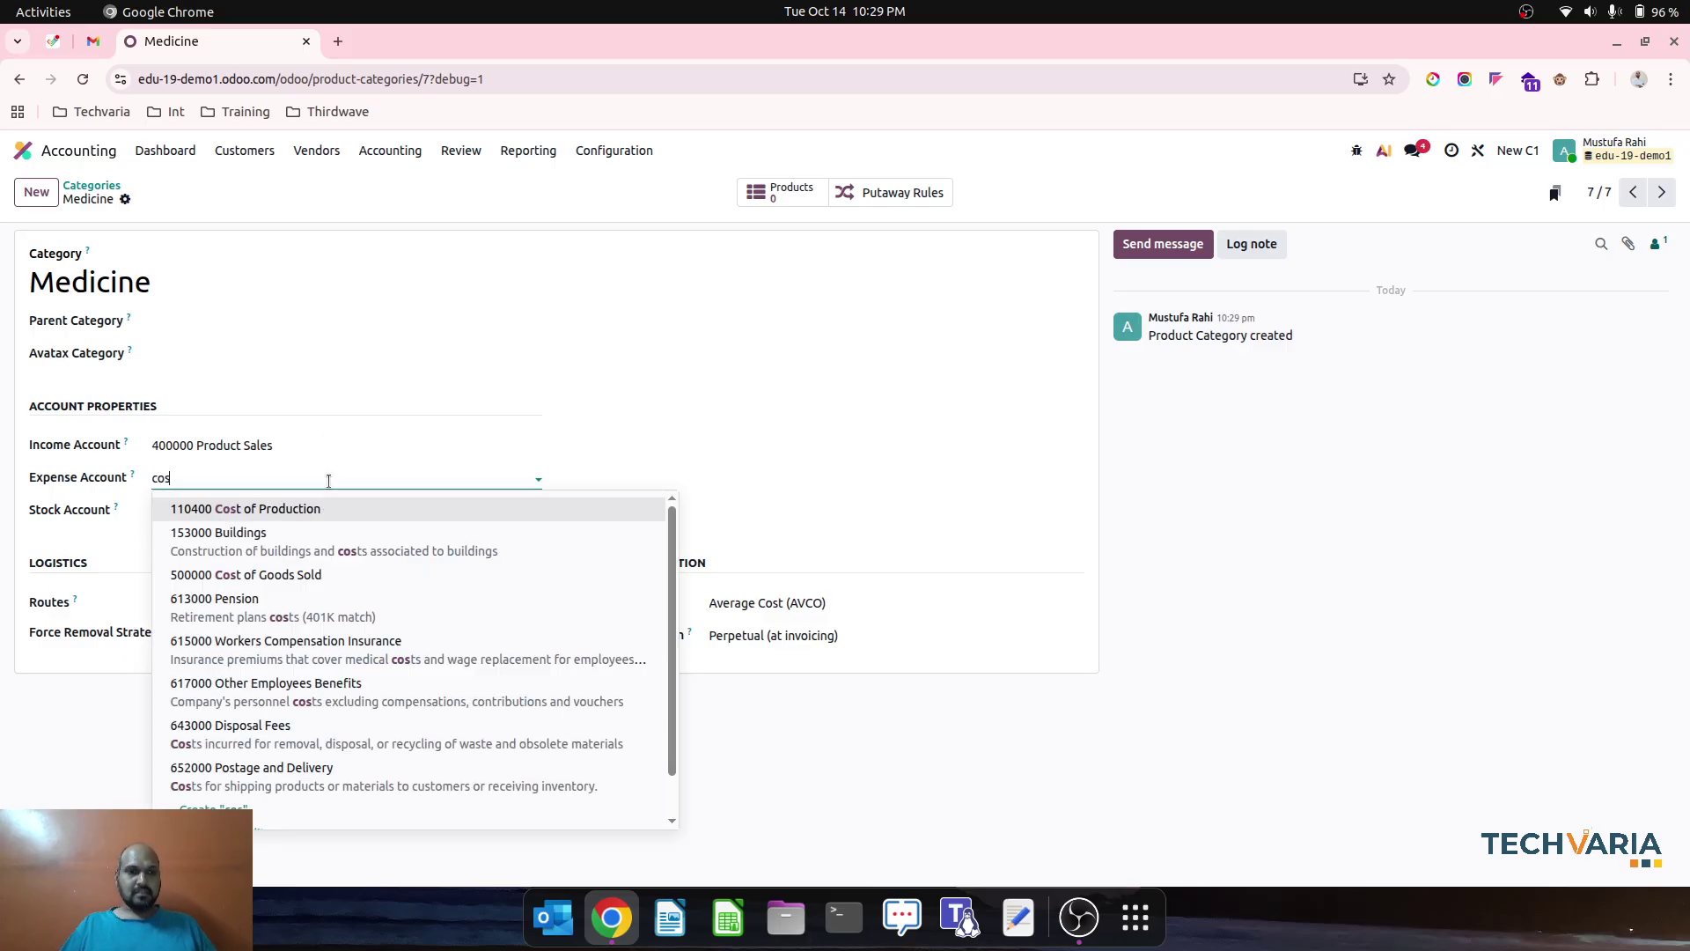
left_click(332, 573)
left_click(155, 199)
Open the Chart of Accounts and group the accounts by Account Type
left_click(605, 153)
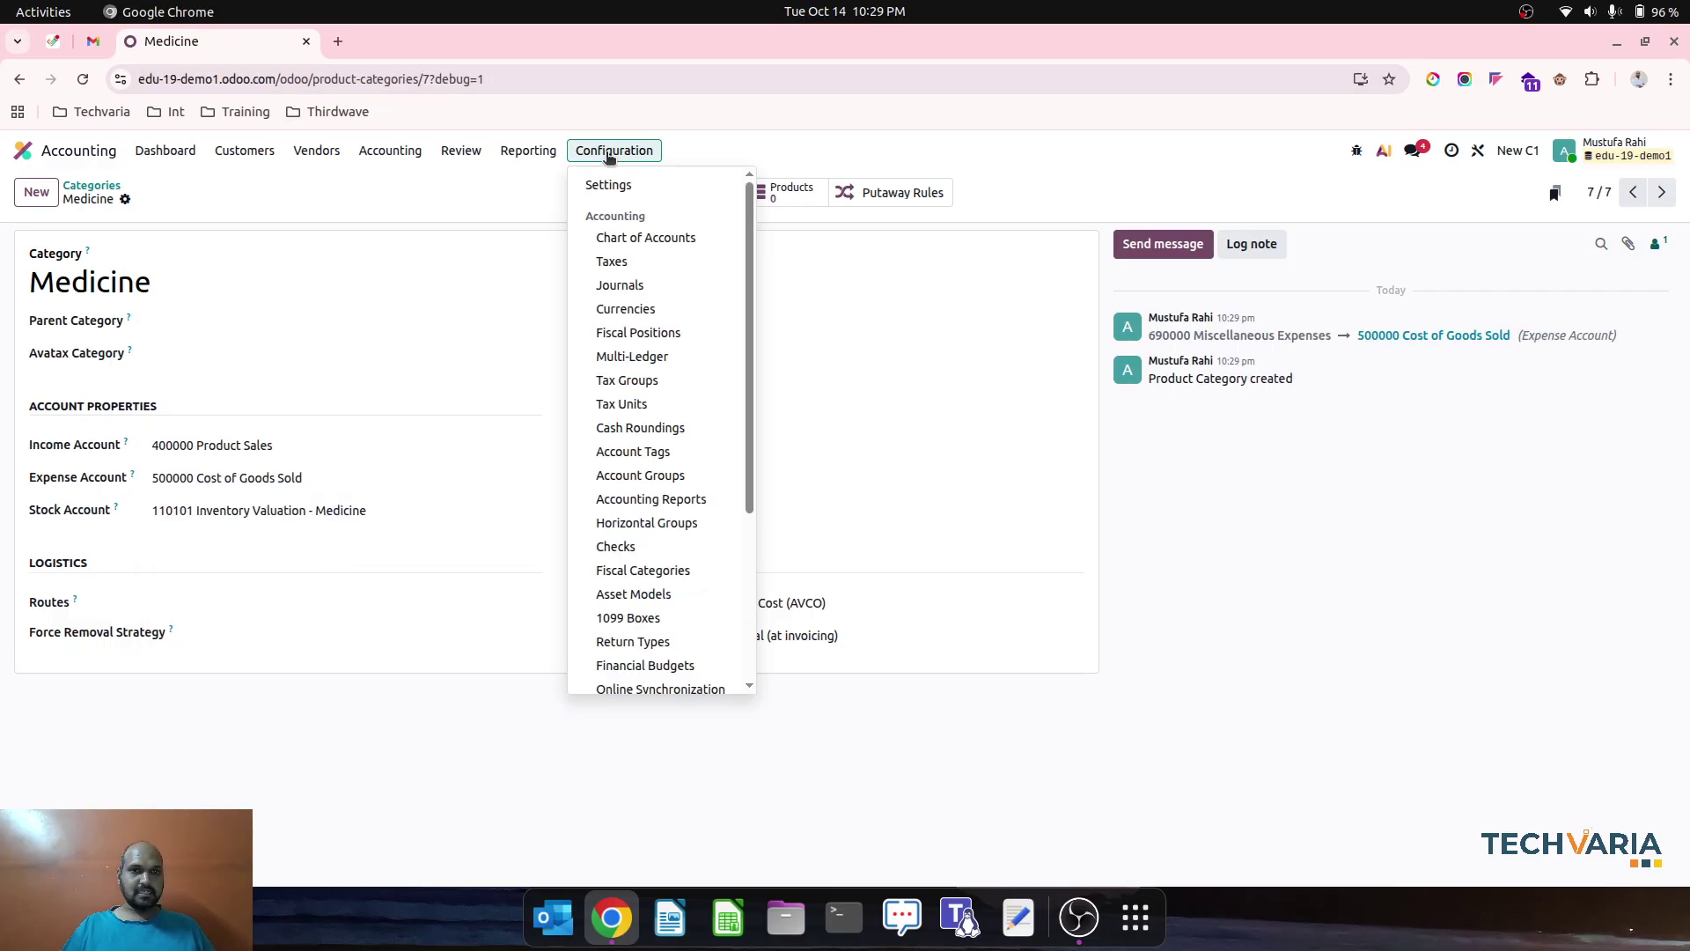
left_click(645, 238)
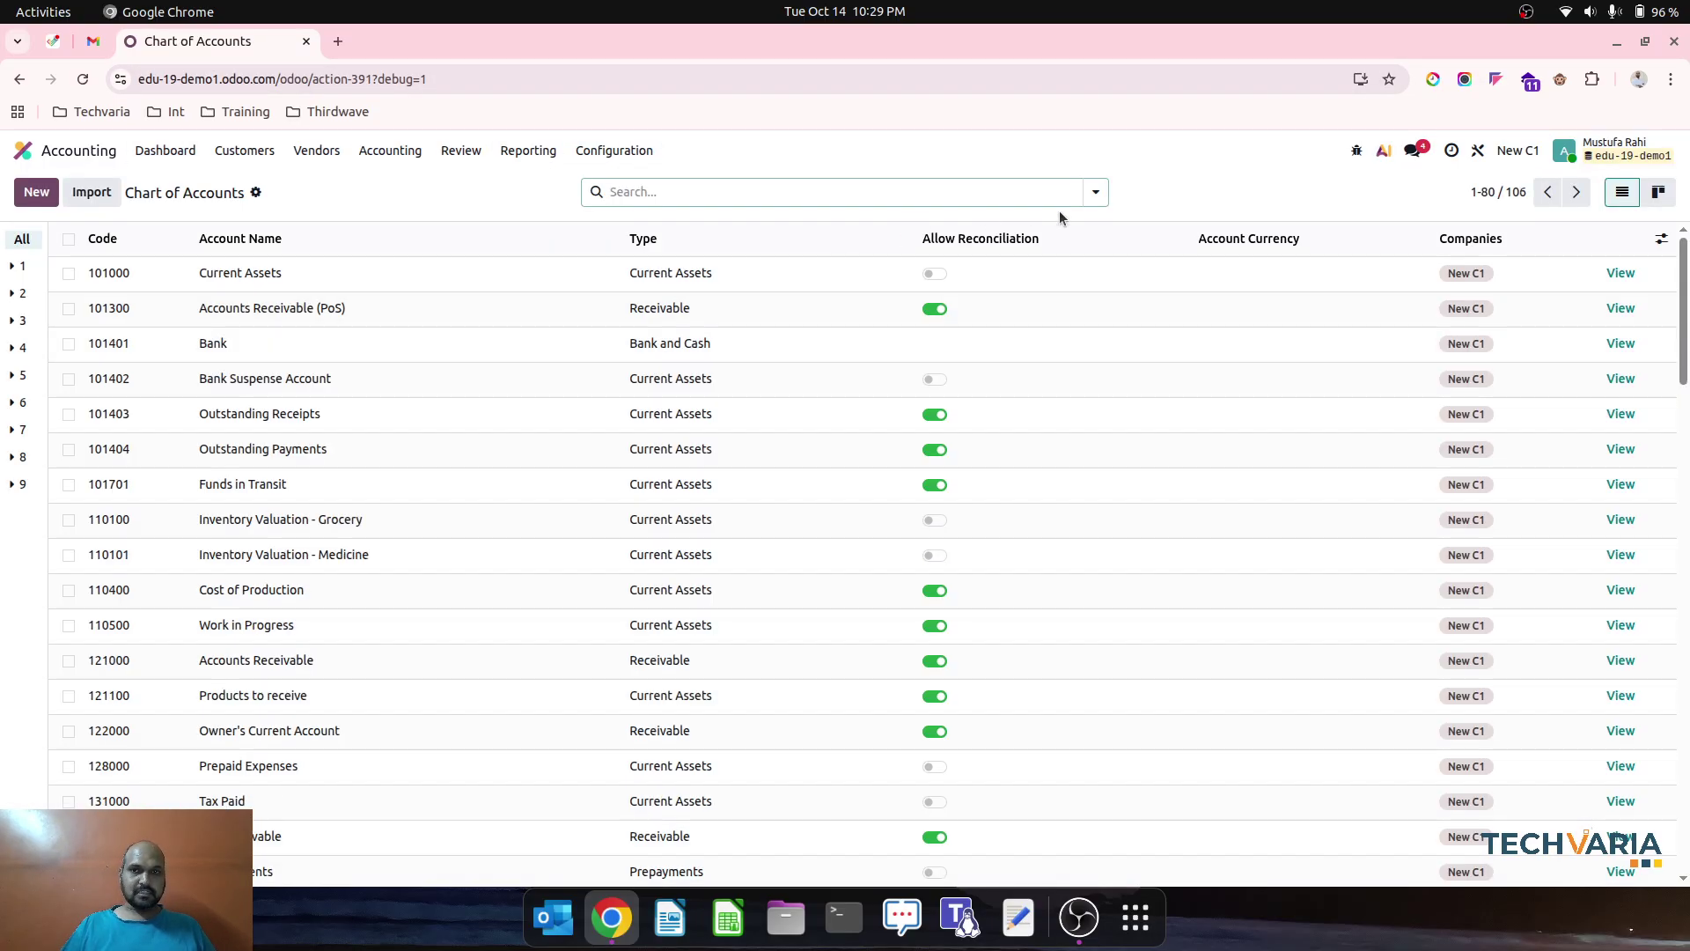
left_click(1096, 192)
left_click(778, 268)
left_click(446, 186)
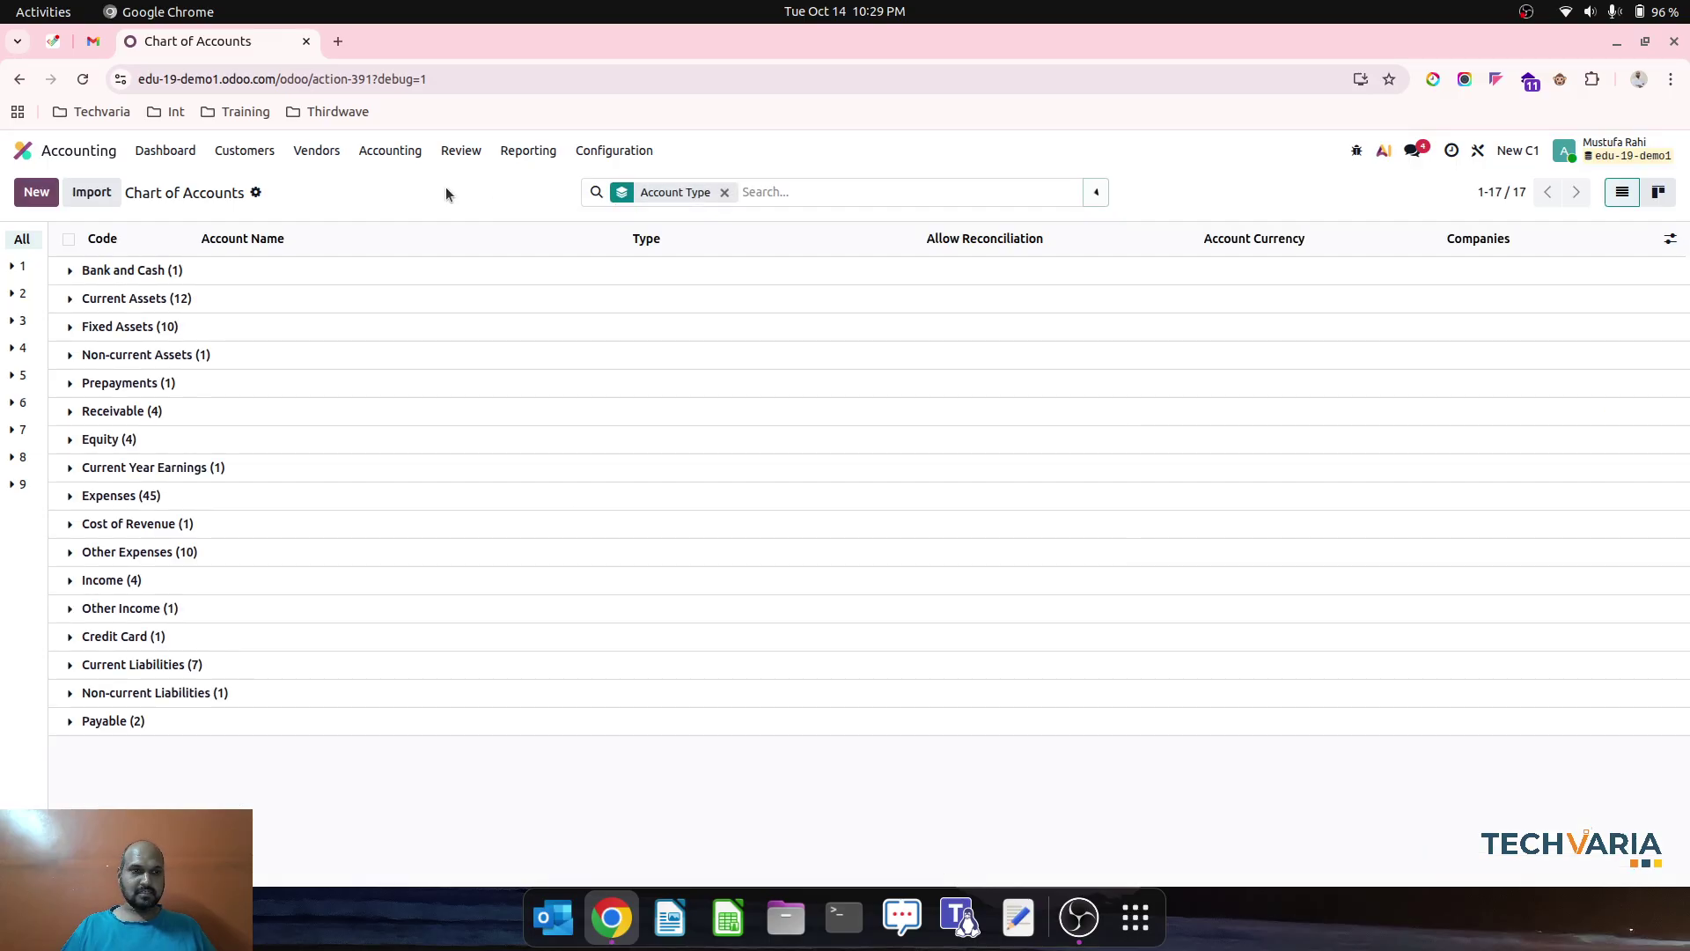
Rename income account 400000 as Product Sales - Grocery and save it
left_click(144, 581)
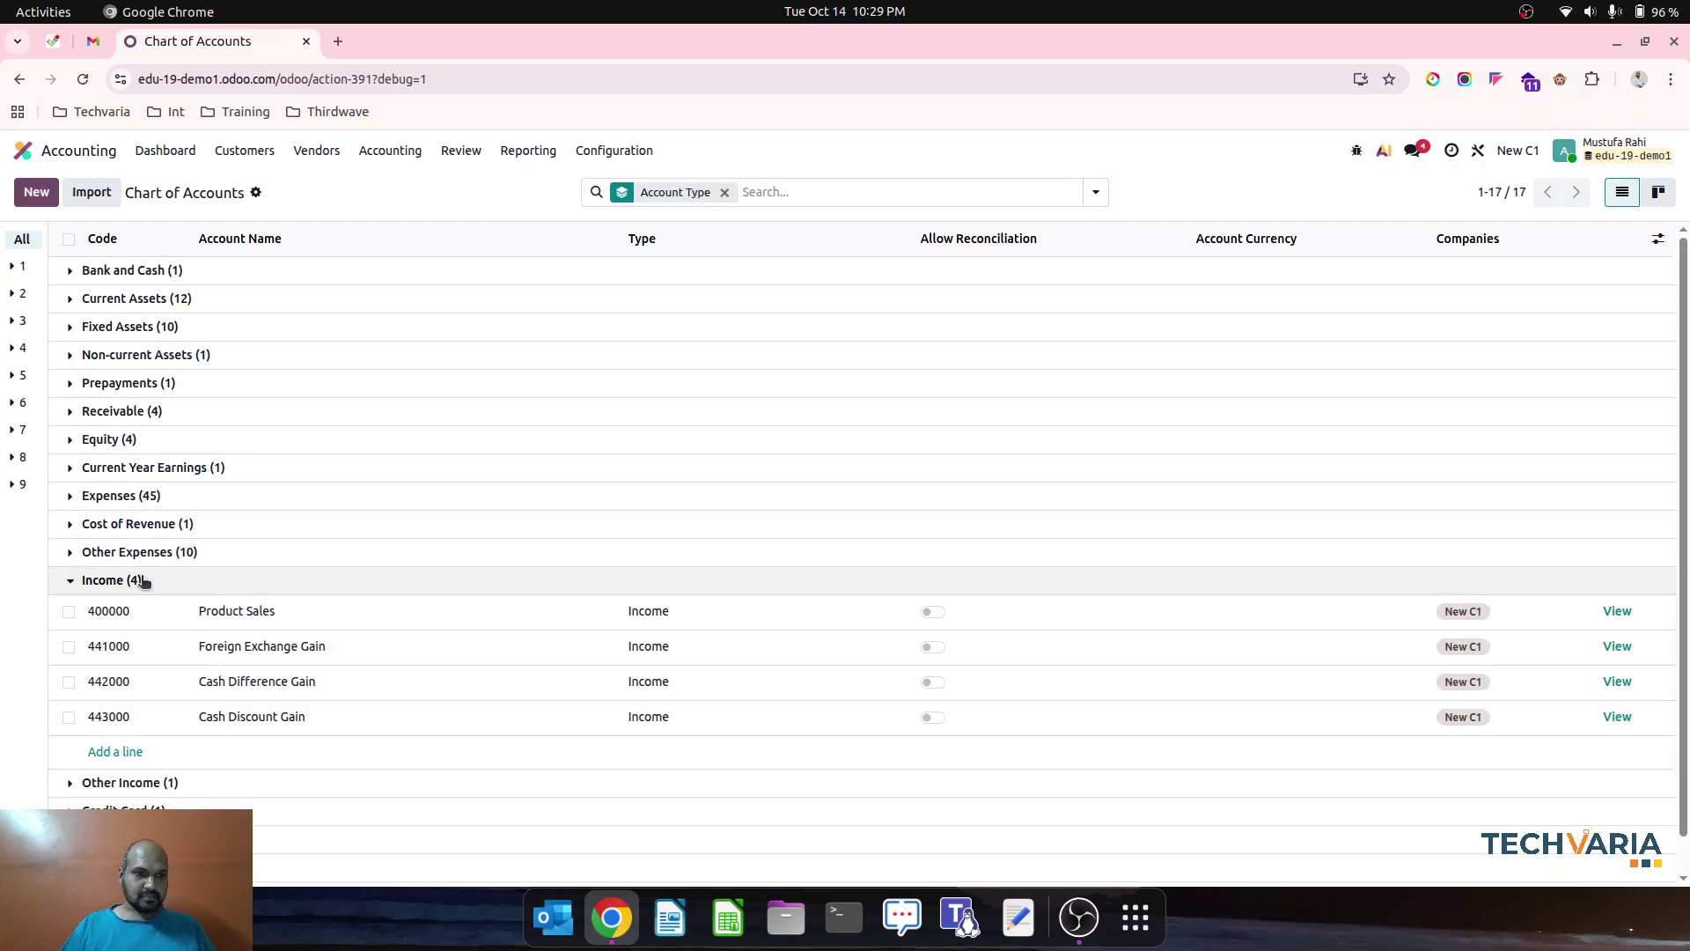
left_click(265, 611)
left_click(337, 606)
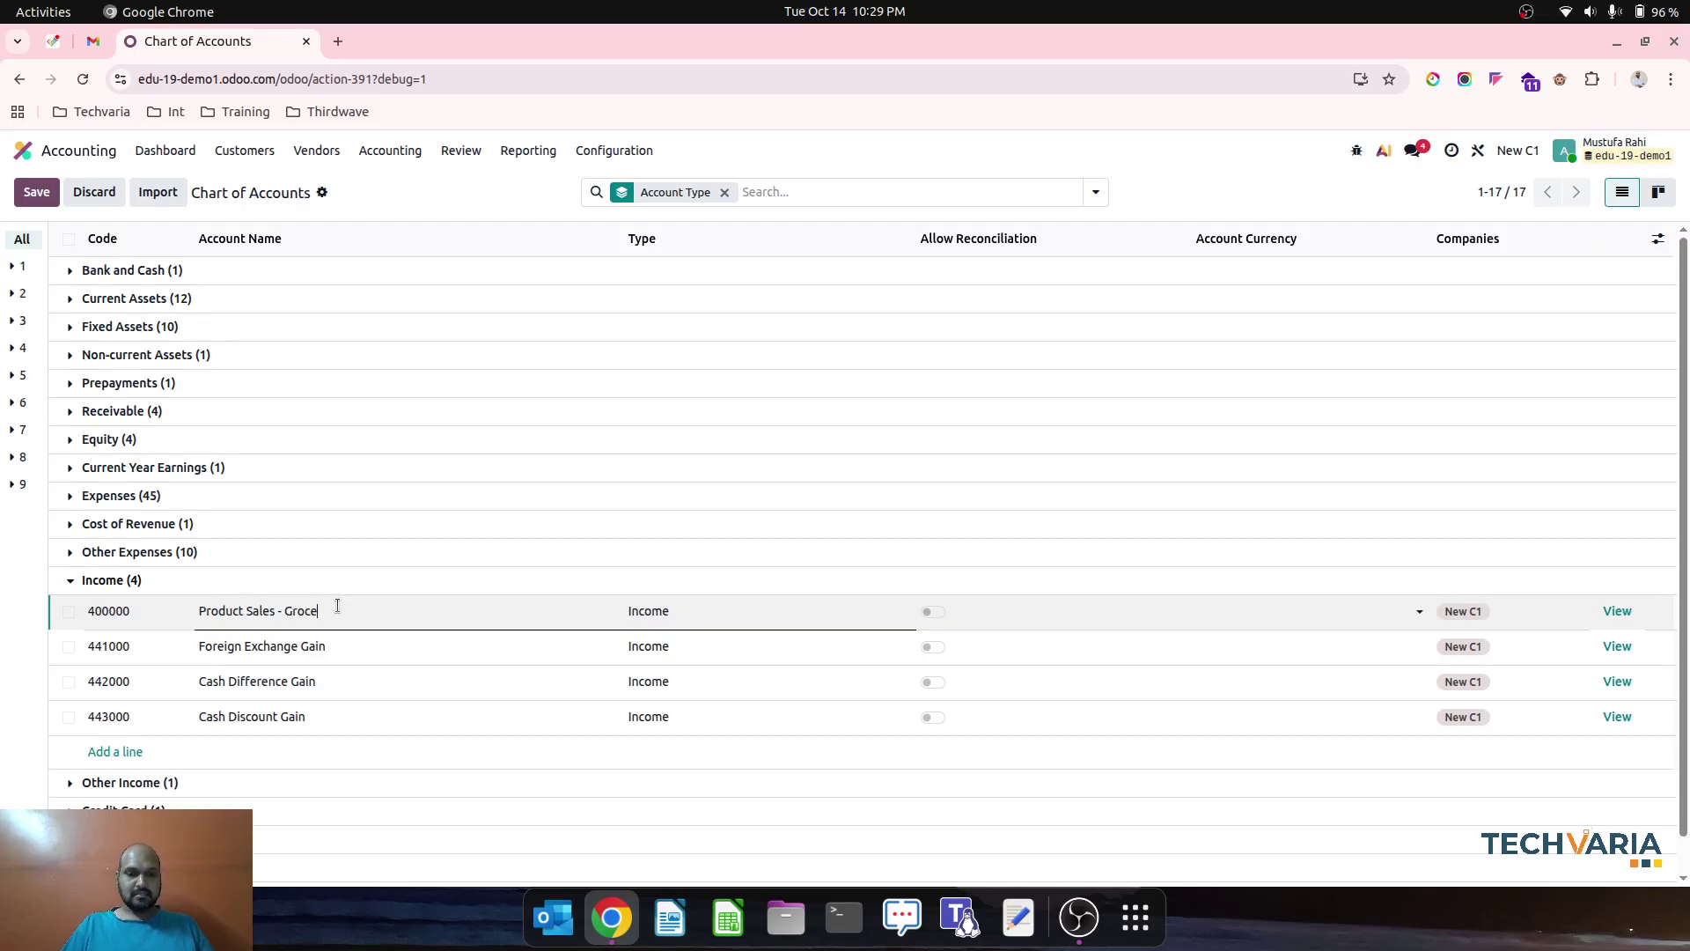
key("ctrl+a")
left_click(428, 193)
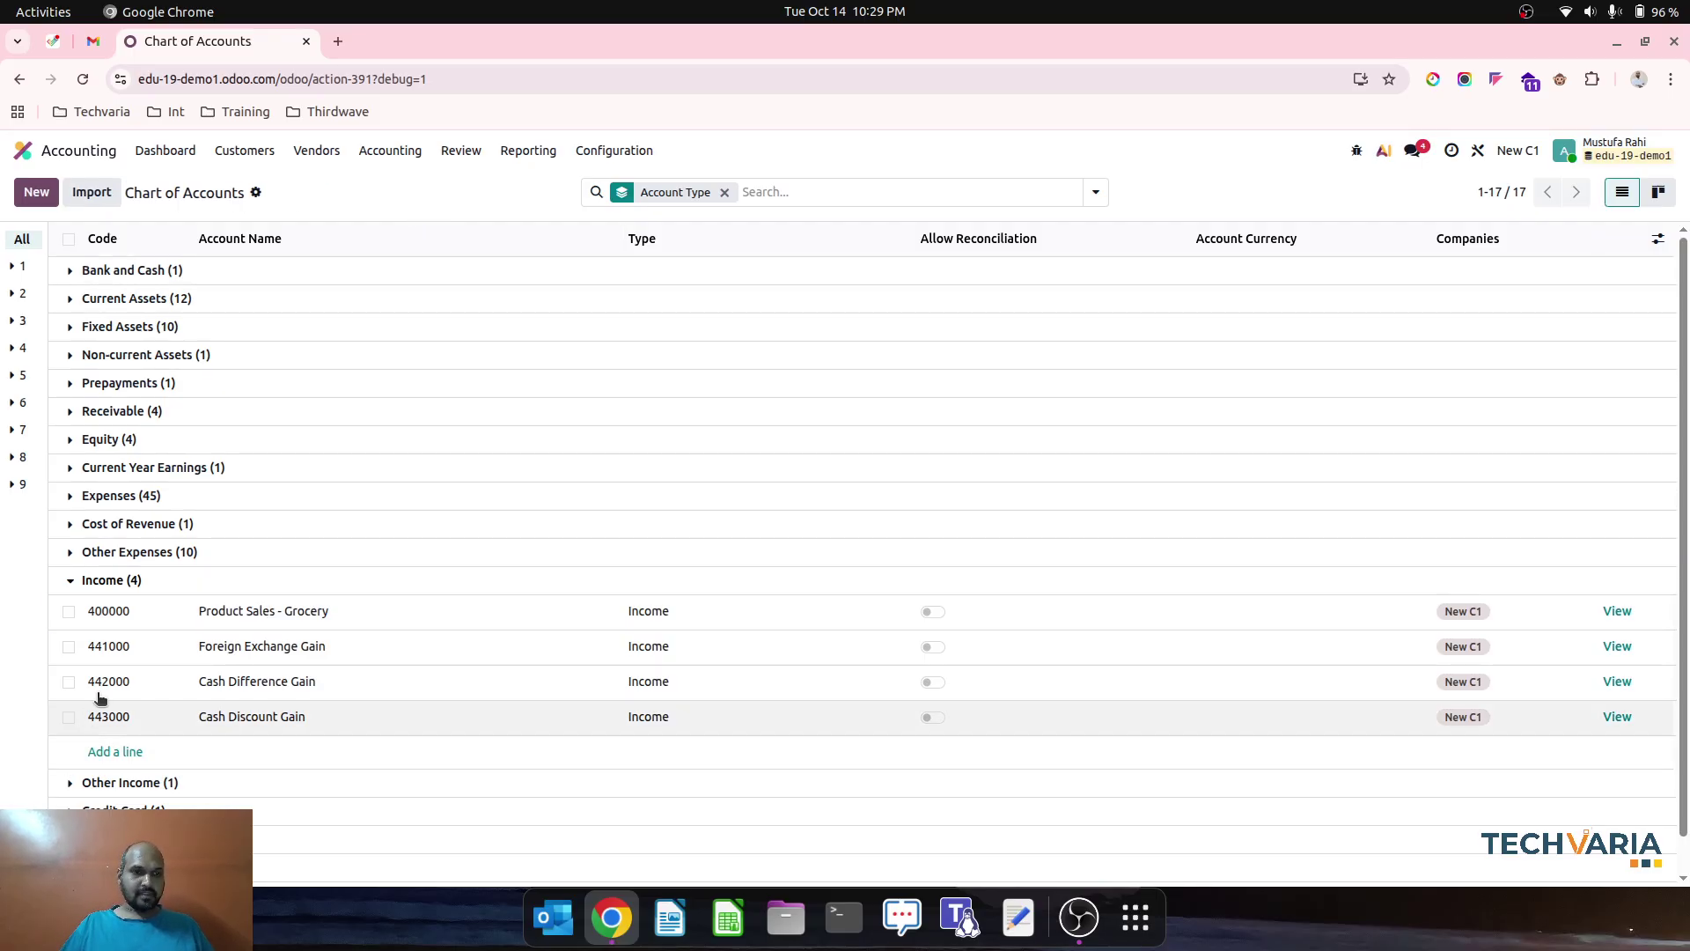
Add an income account with code 400001 named Product Sales - Medicine and save it
left_click(145, 616)
left_click(115, 750)
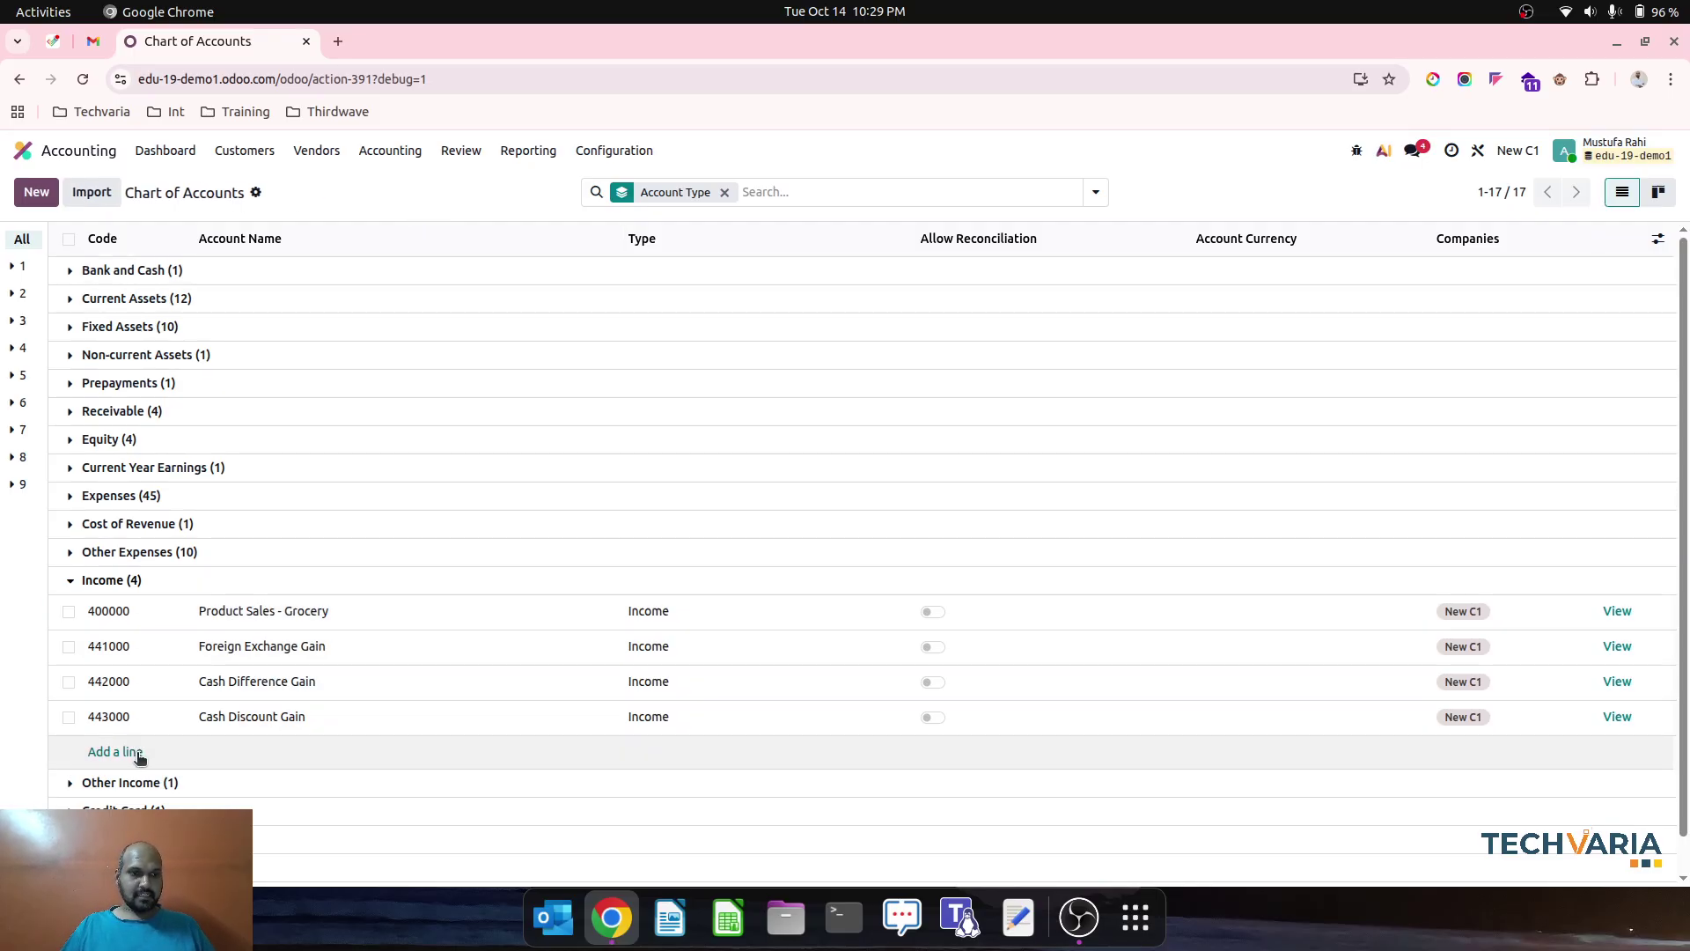
type("400001")
key("Tab")
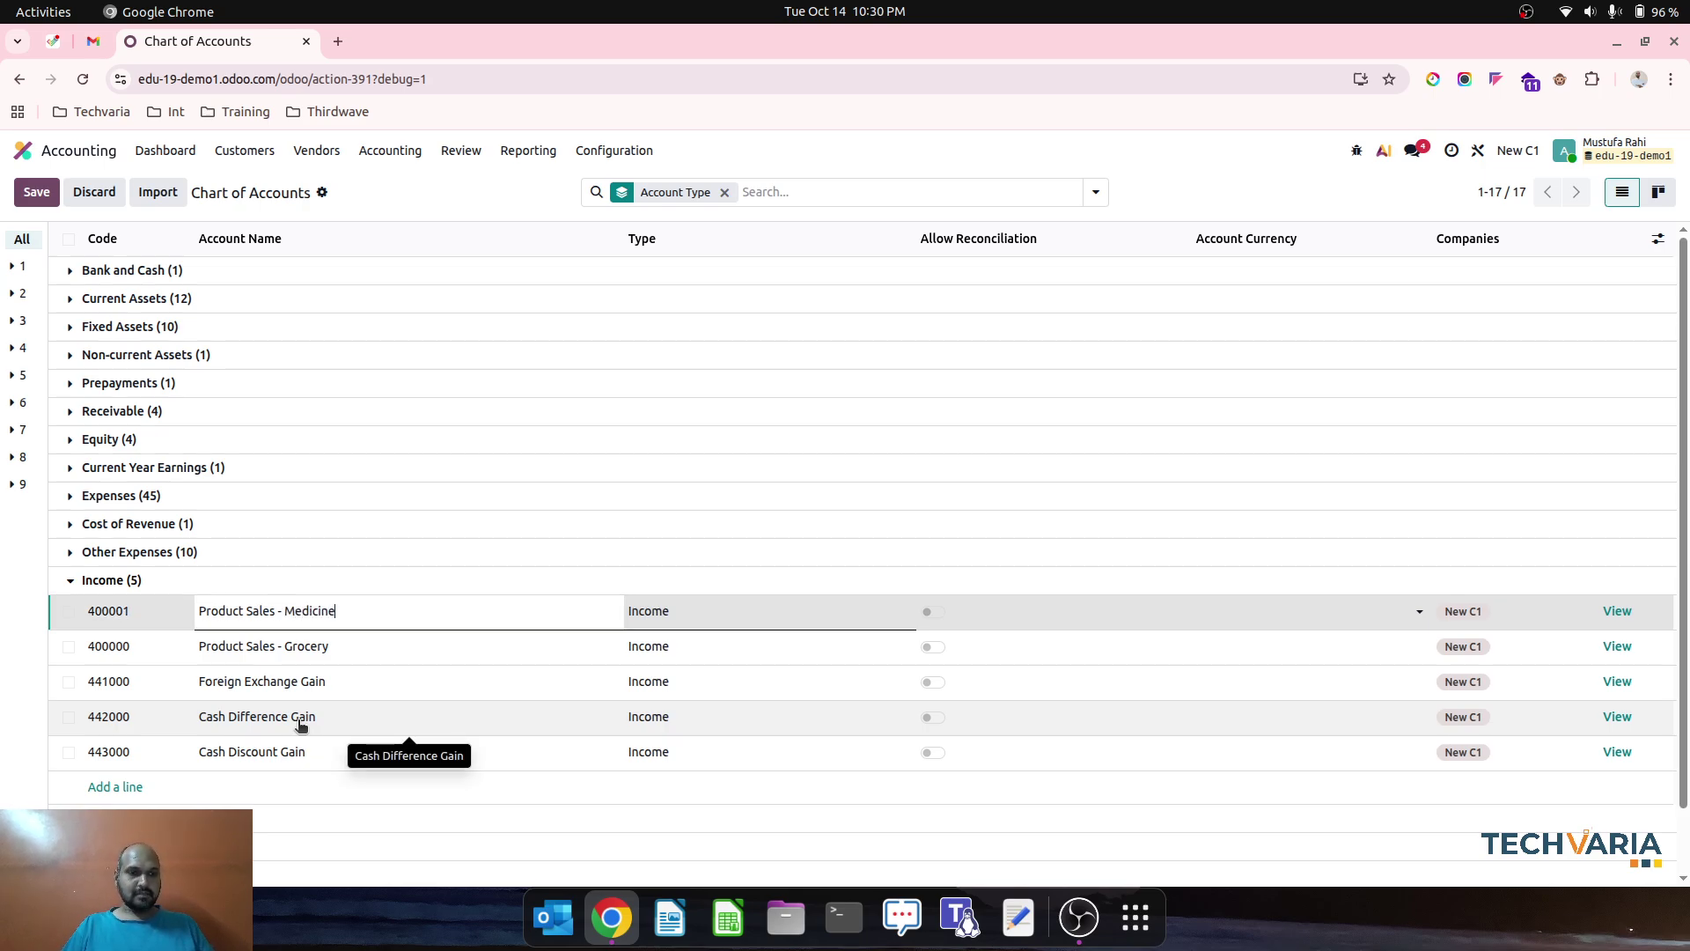
left_click(400, 199)
Rename the Cost of Revenue account 500000 as Cost of Goods Sold - Grocery
left_click(189, 524)
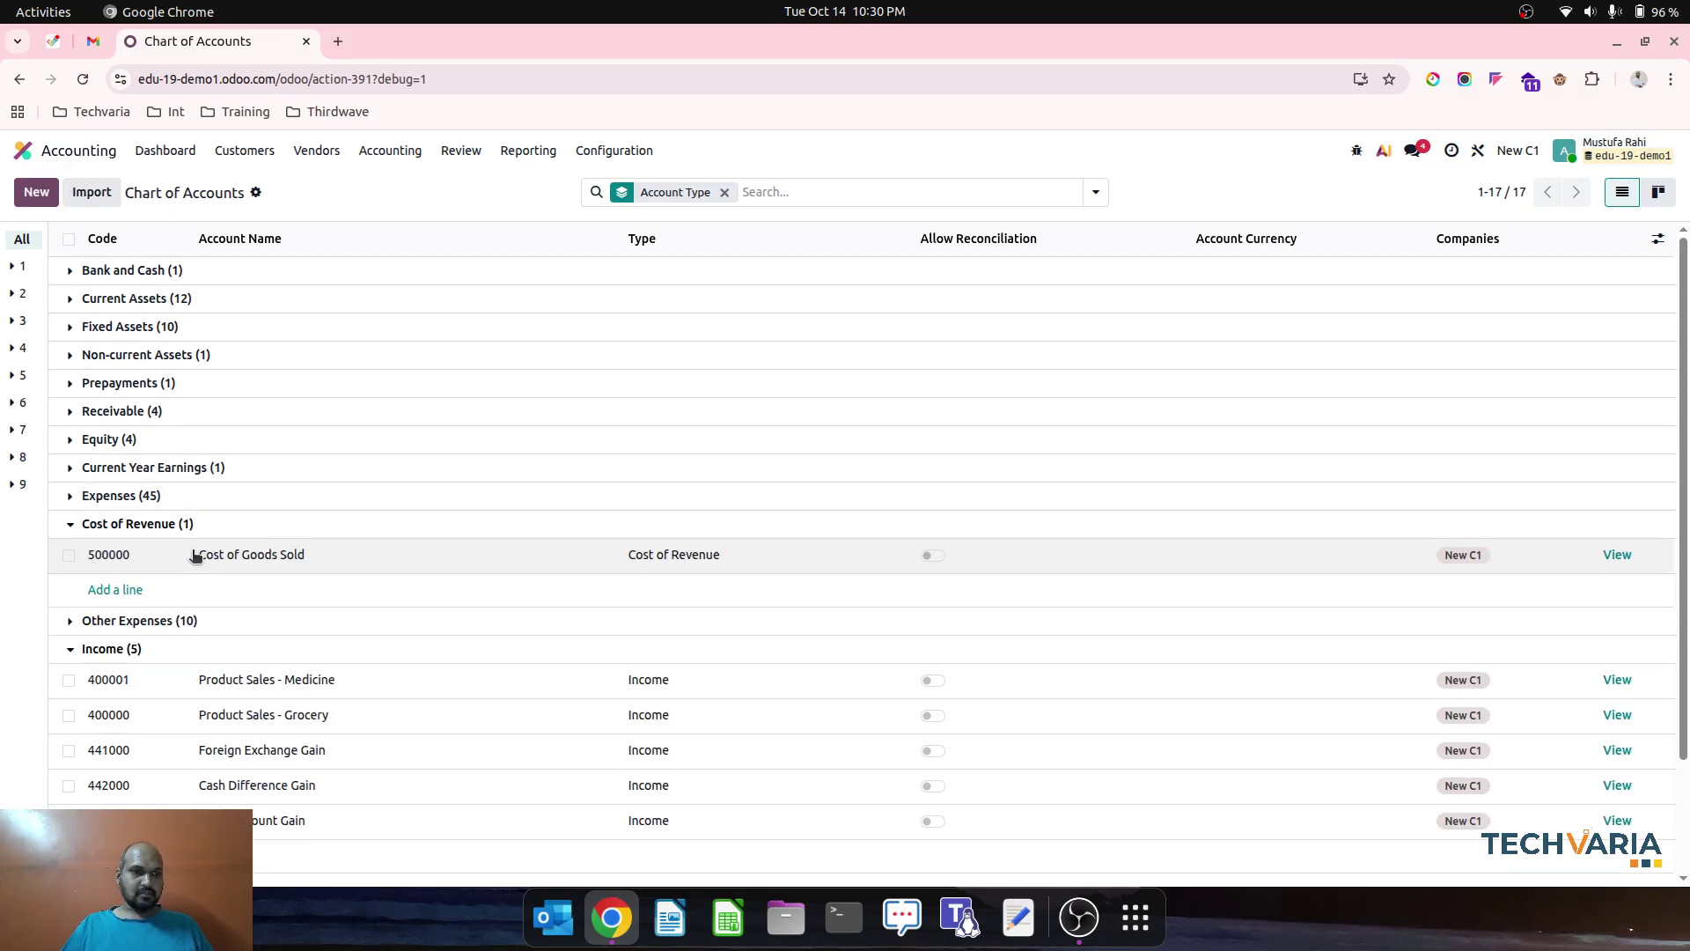
left_click(373, 554)
left_click(391, 554)
type("-")
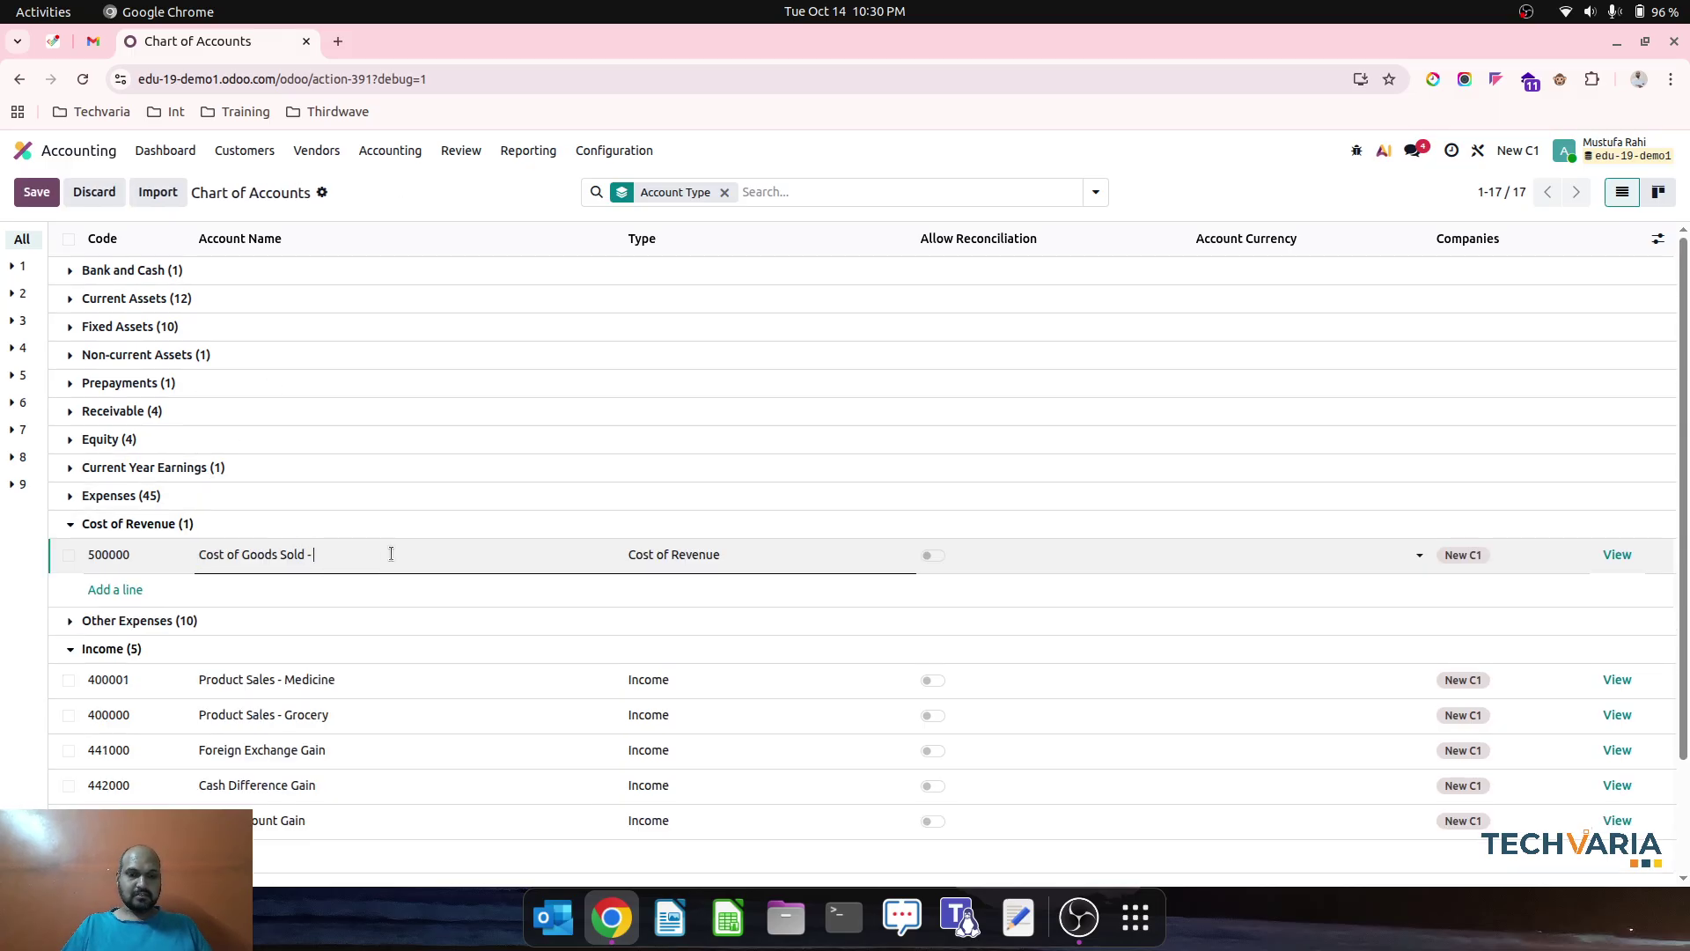
key("Tab")
Add a Cost of Revenue account with code 500001 named Cost of Good Sold - Medicine
left_click(122, 569)
key("ctrl+c")
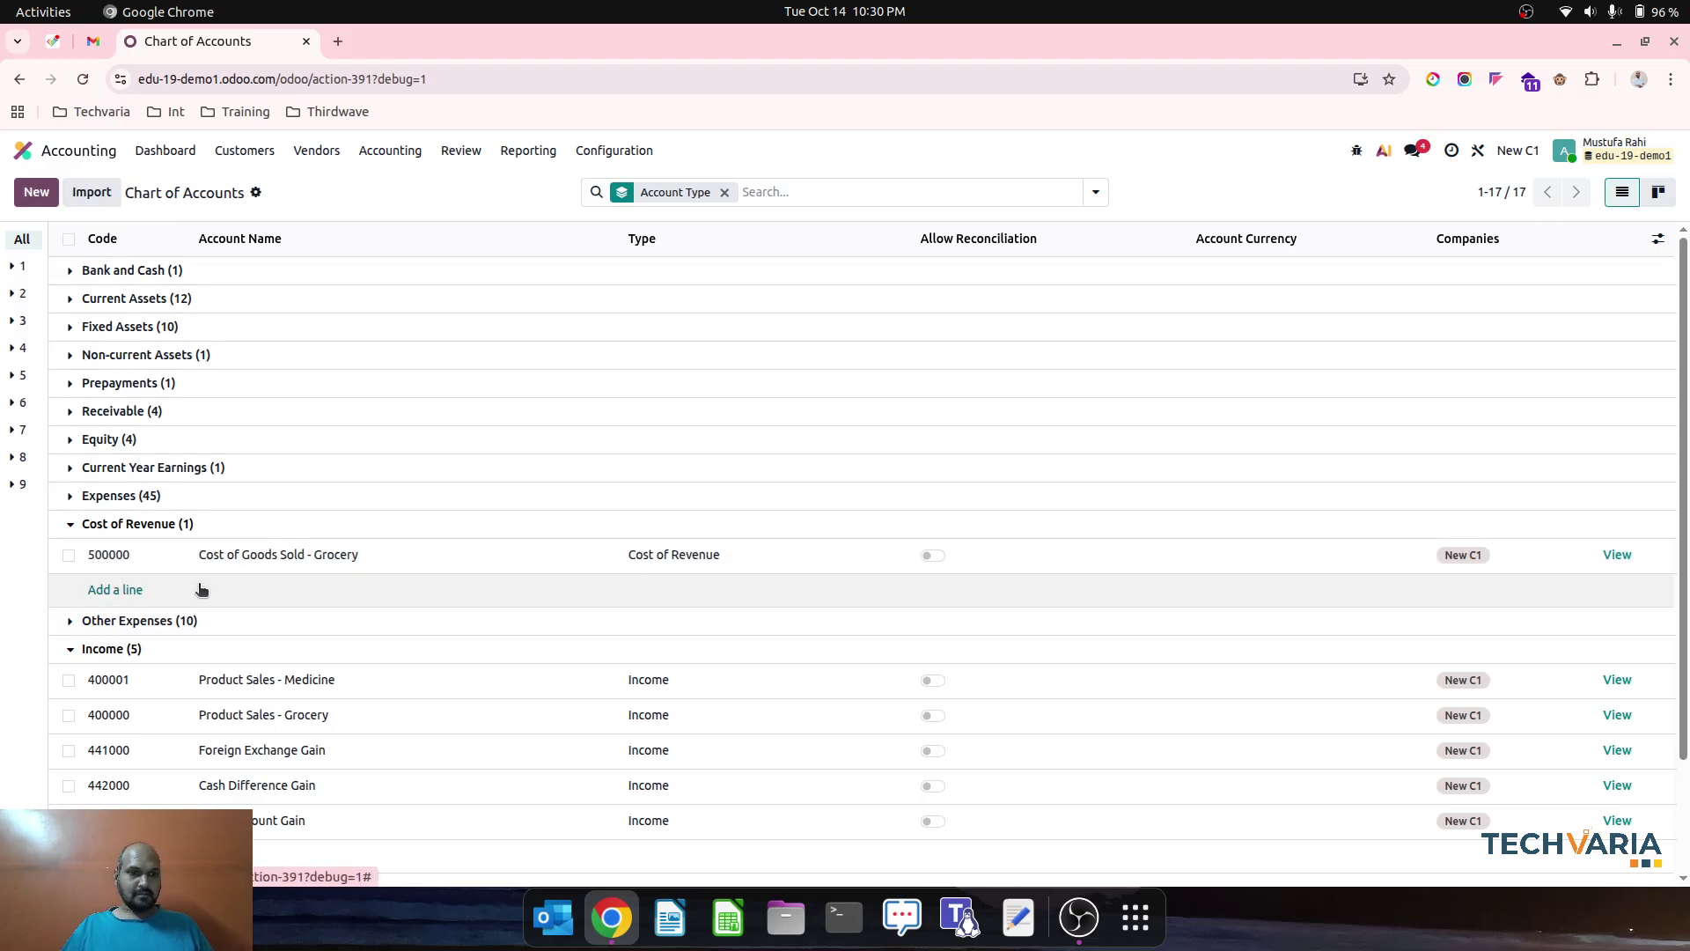
left_click(132, 589)
key("ctrl+v")
key("Tab")
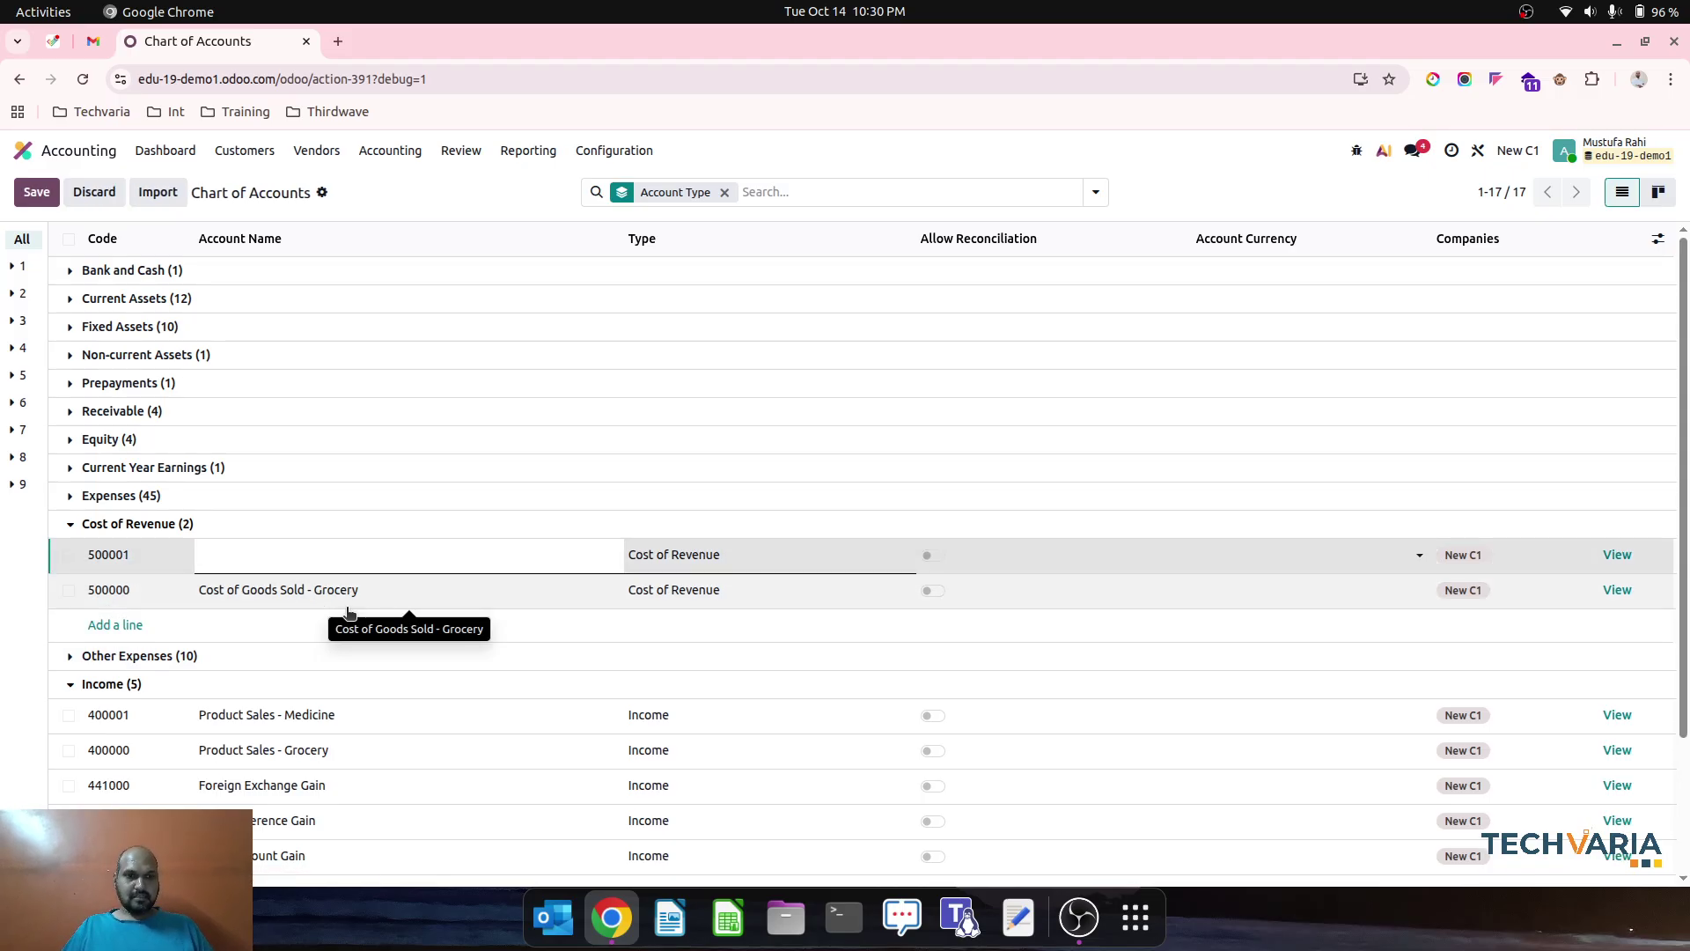
left_click(373, 592)
left_click(365, 581)
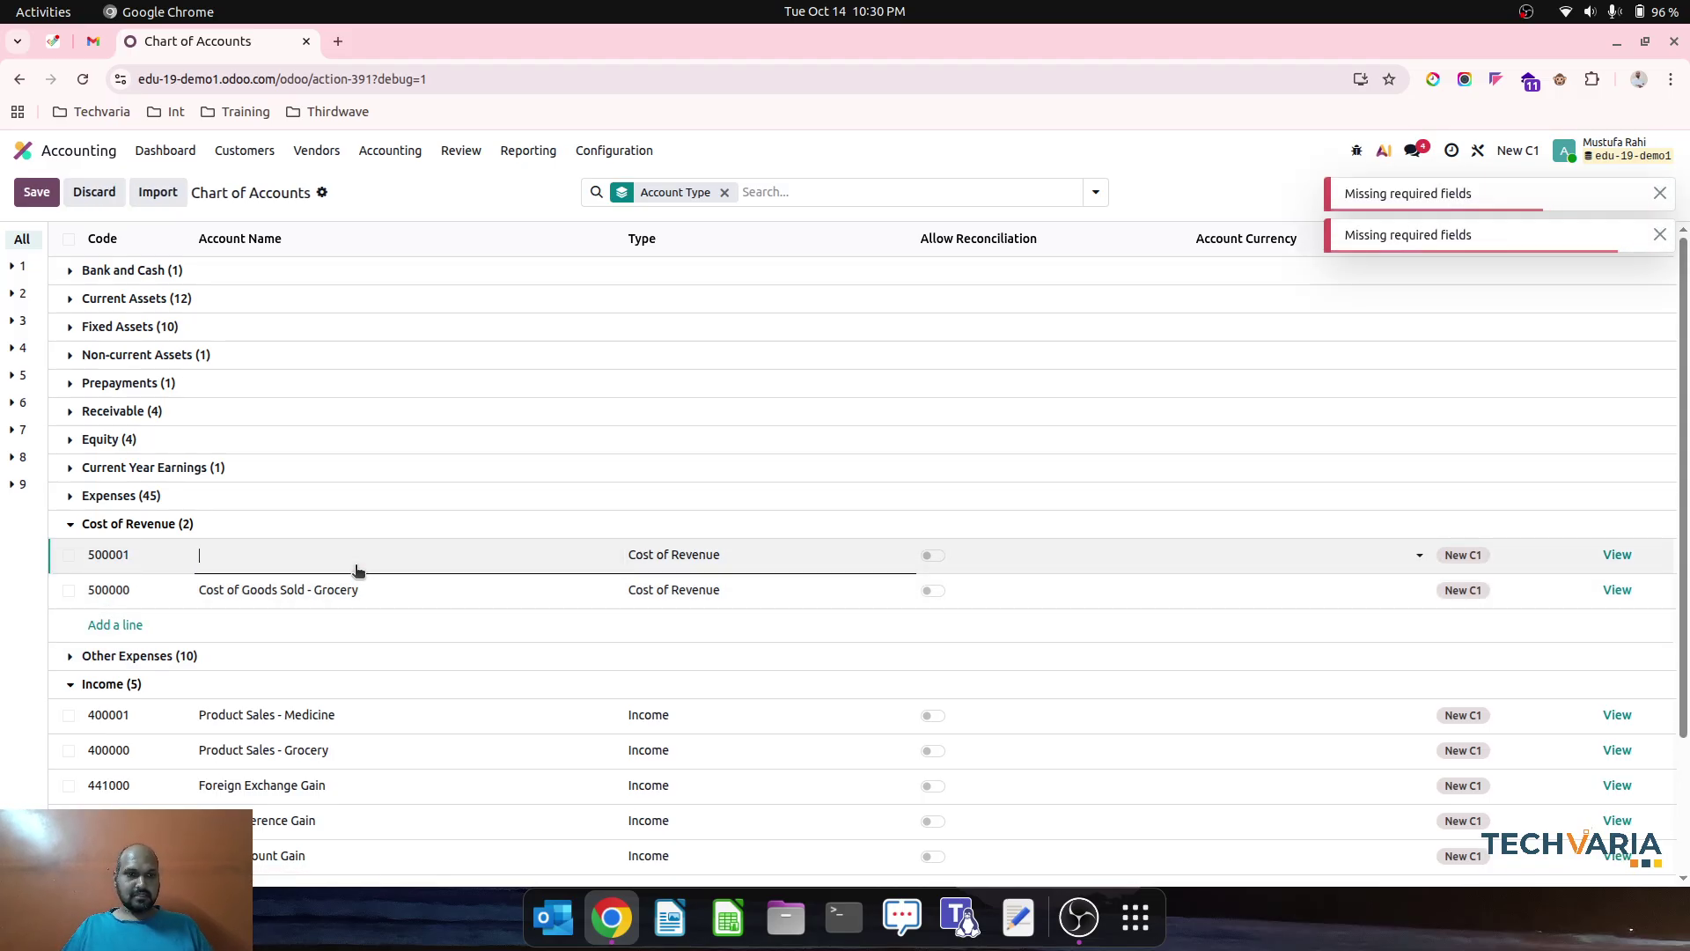
type("Cost of Good Sold - Medicine")
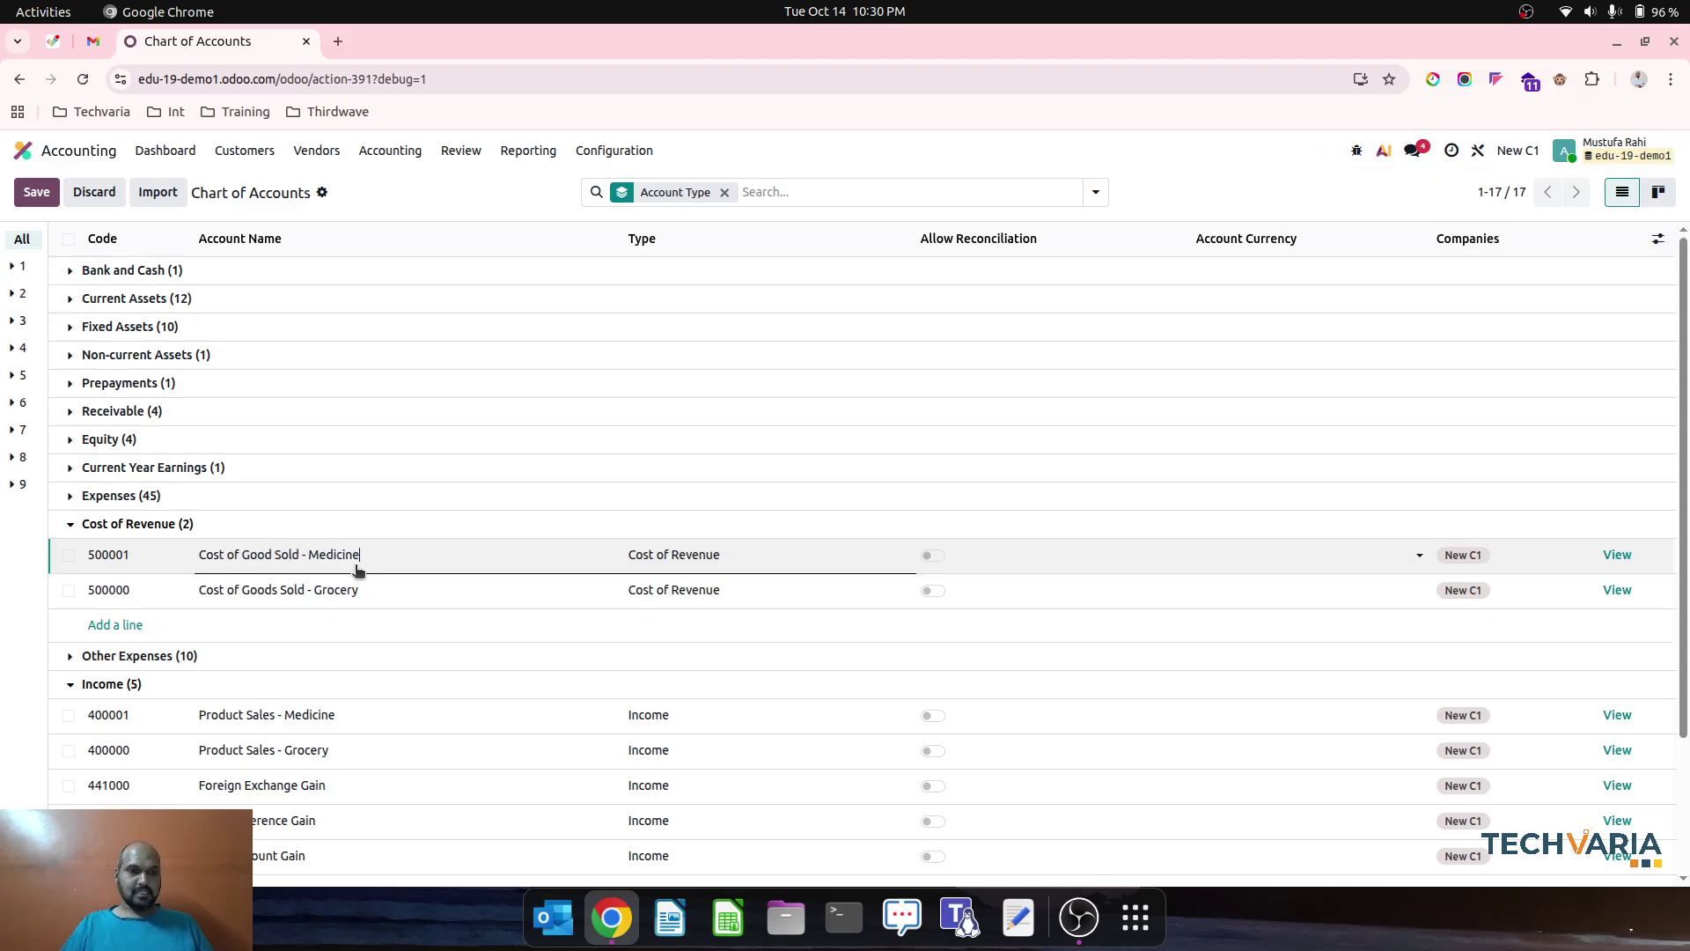
Open the Medicine product category and set its income account to 400001 Product Sales - Medicine
left_click(614, 150)
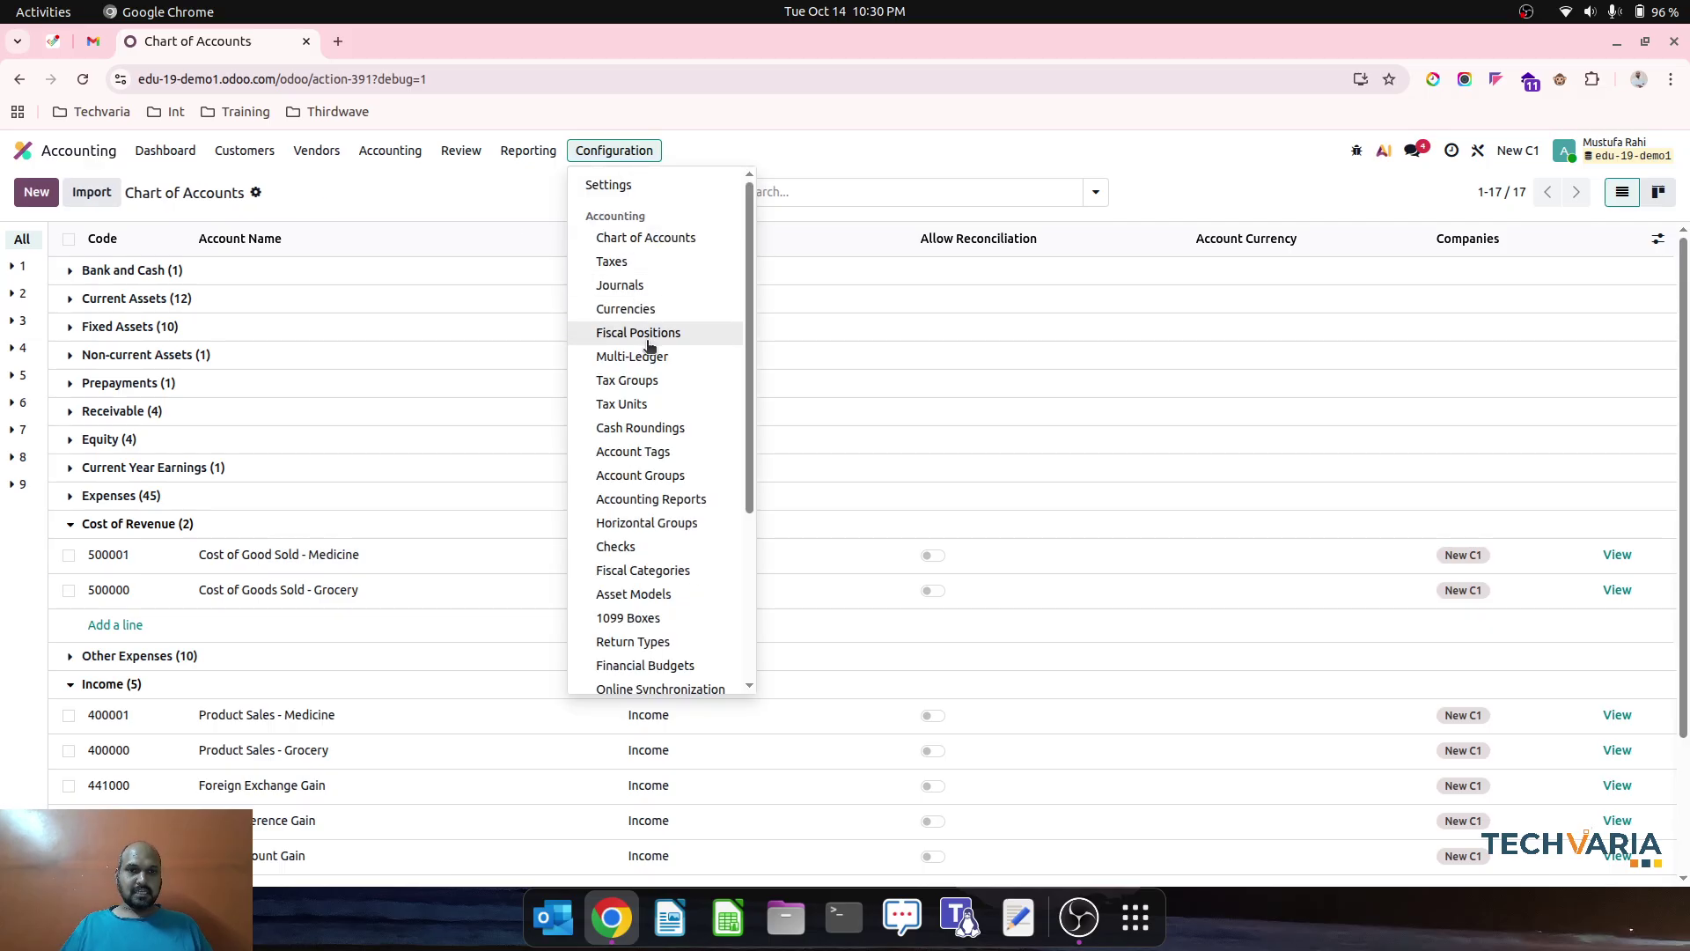
scroll(679, 546, "down", 3)
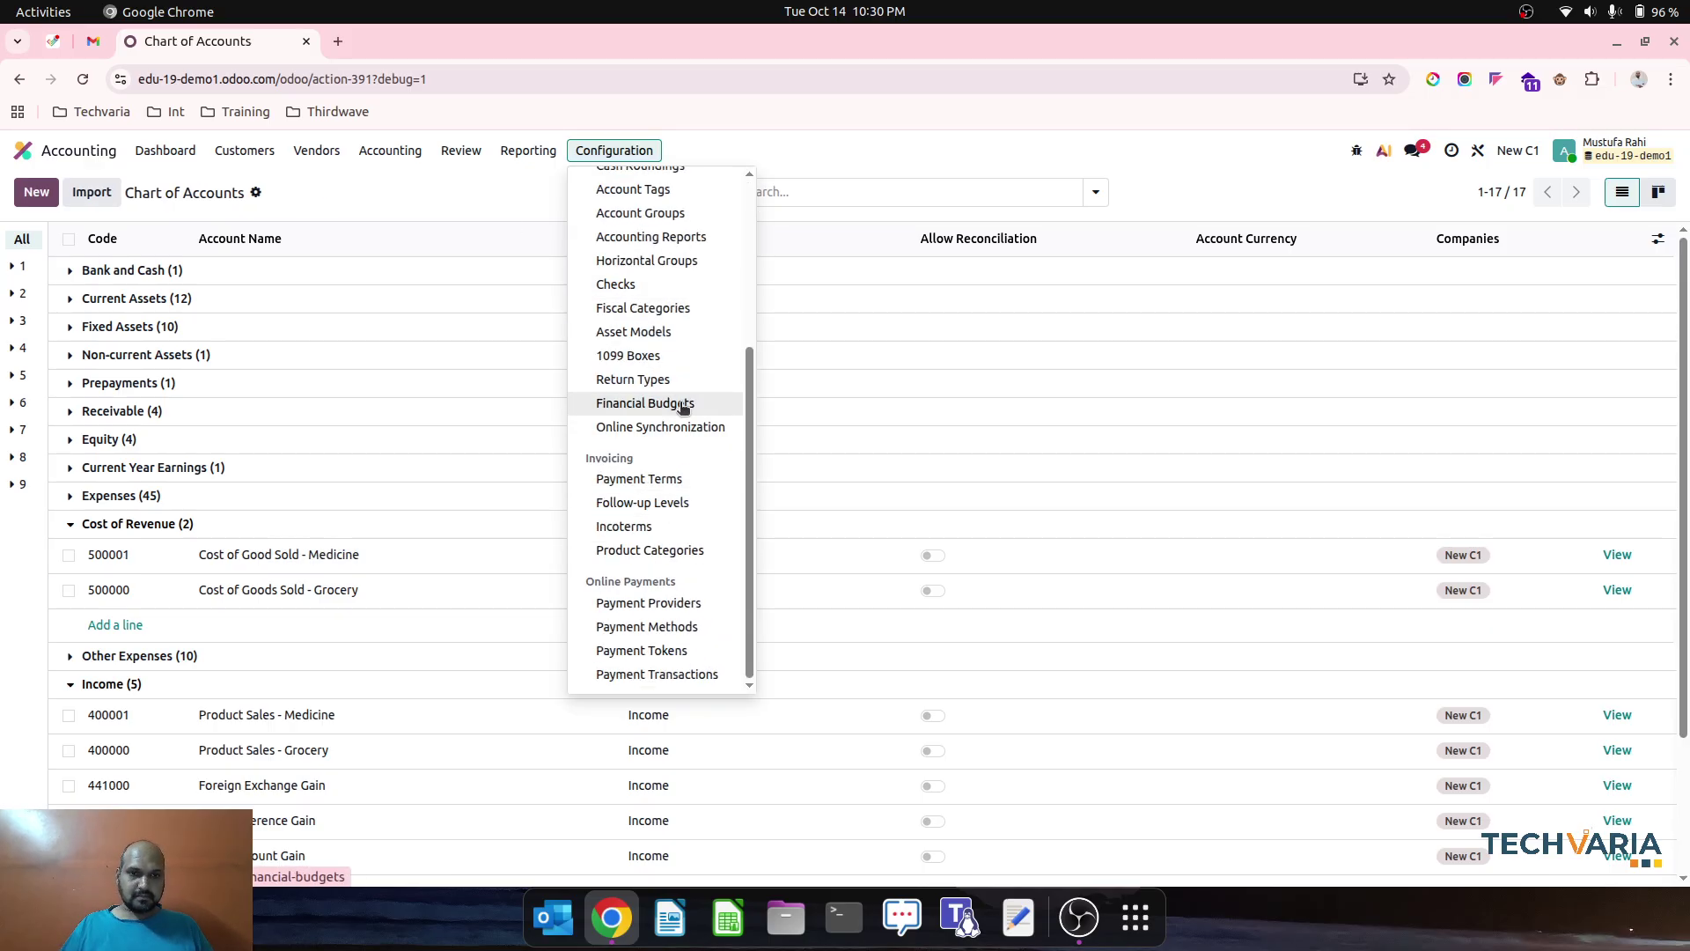
left_click(695, 550)
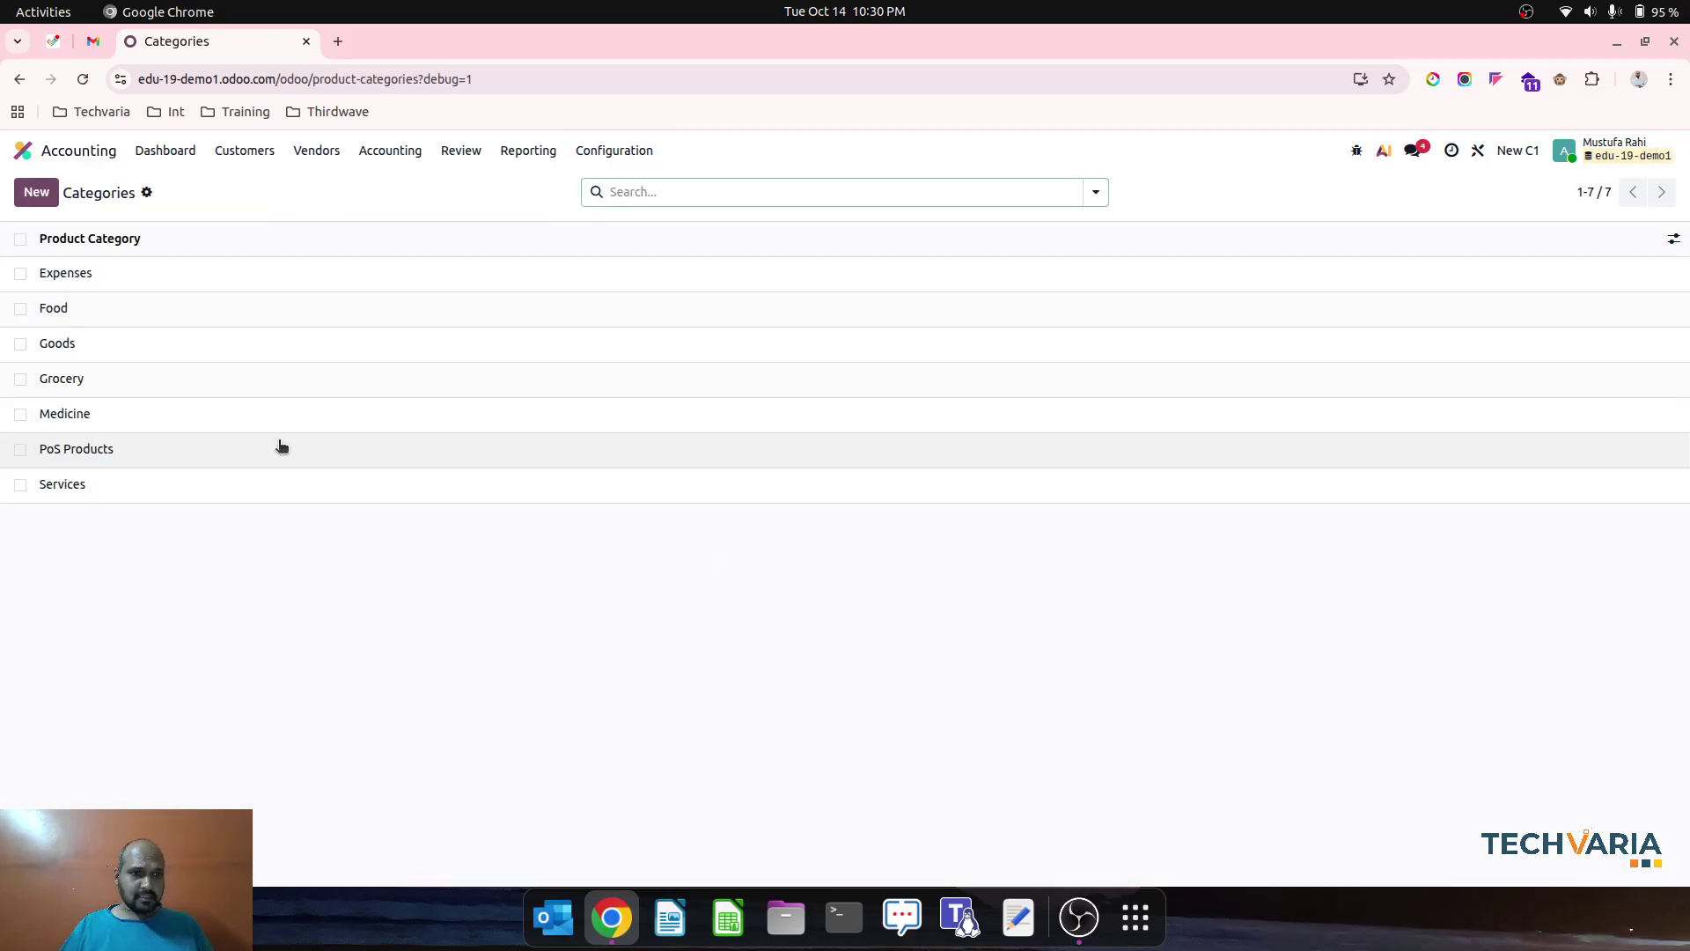
left_click(253, 414)
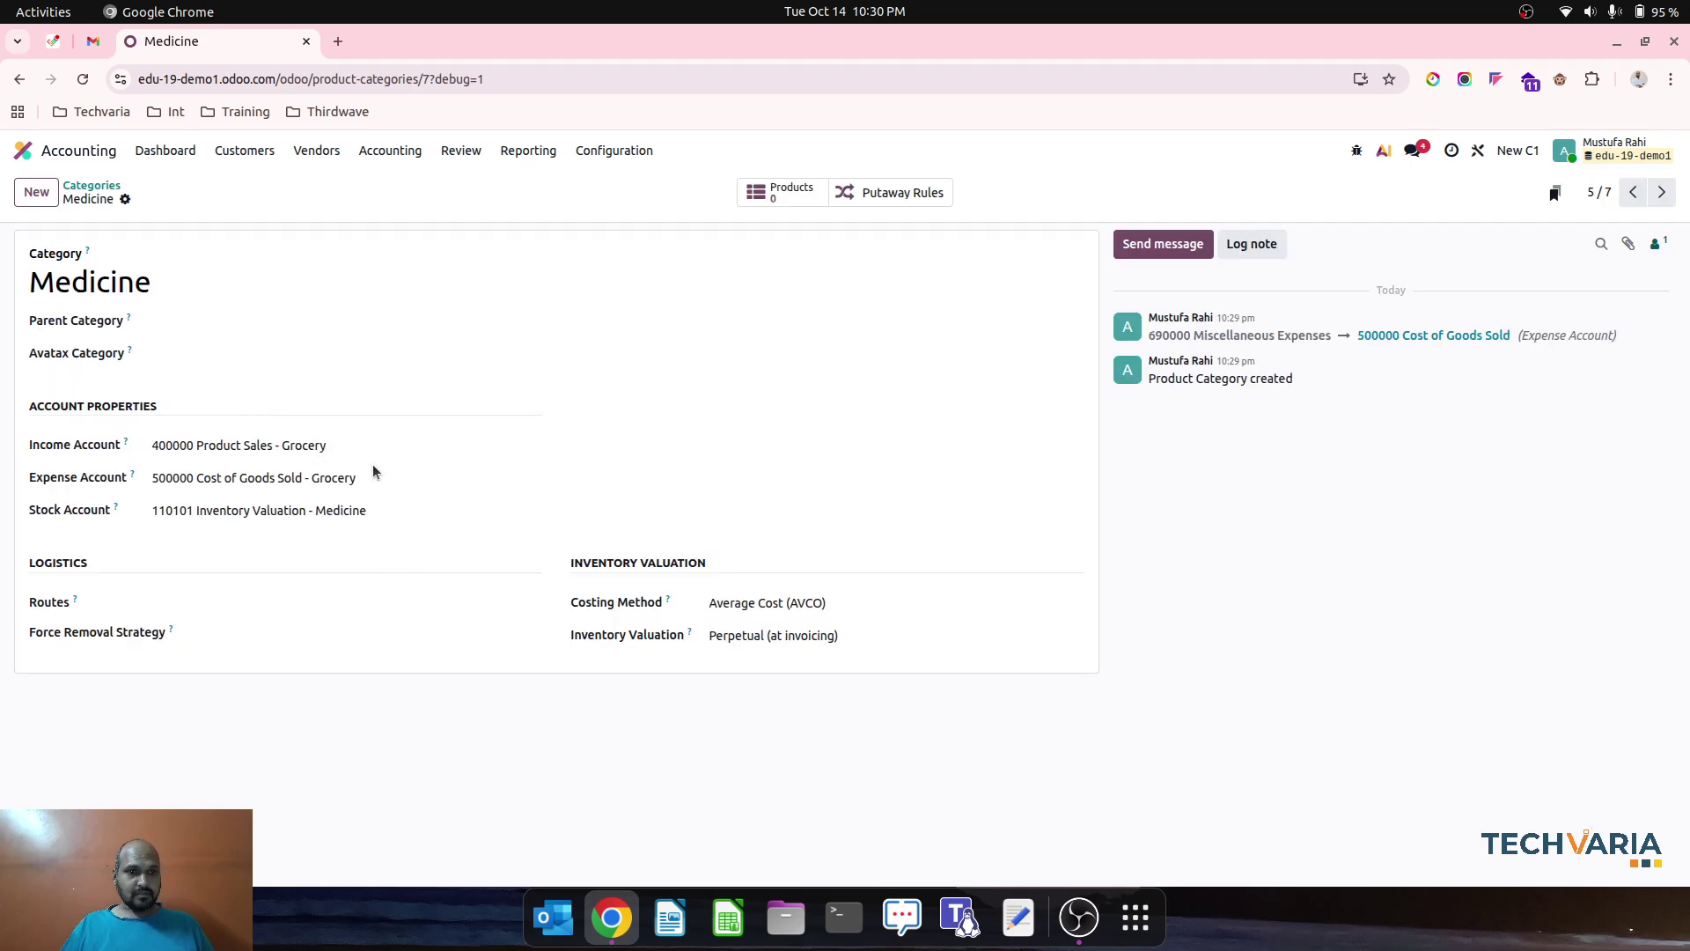
left_click(353, 446)
type("me")
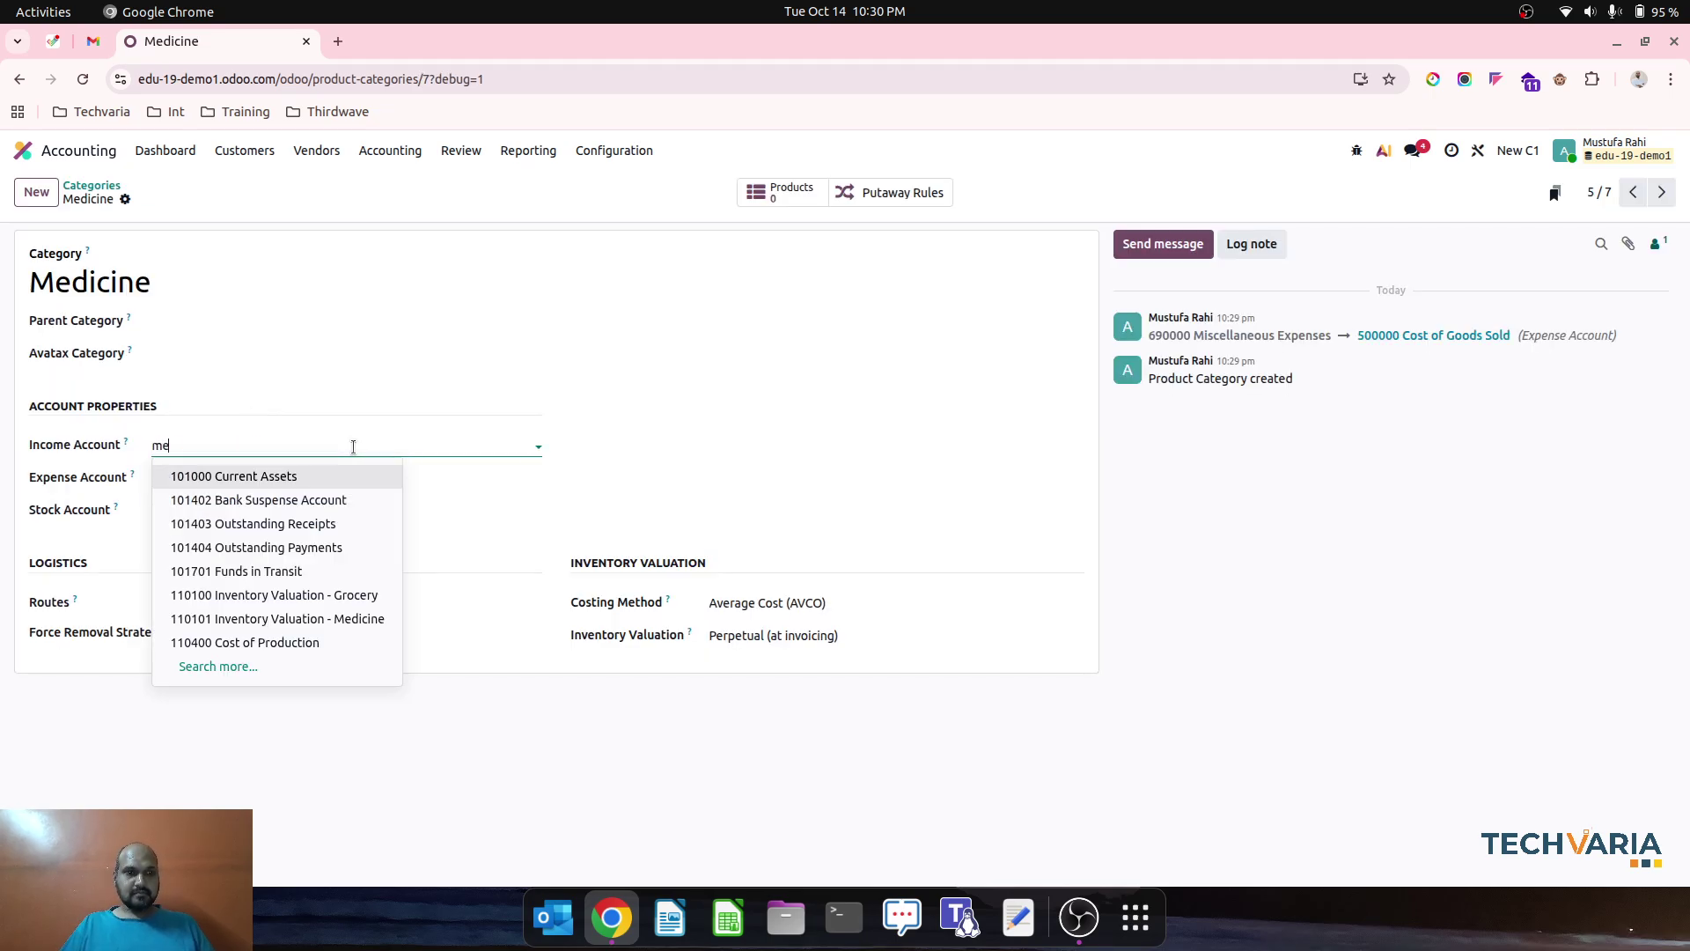
type("d")
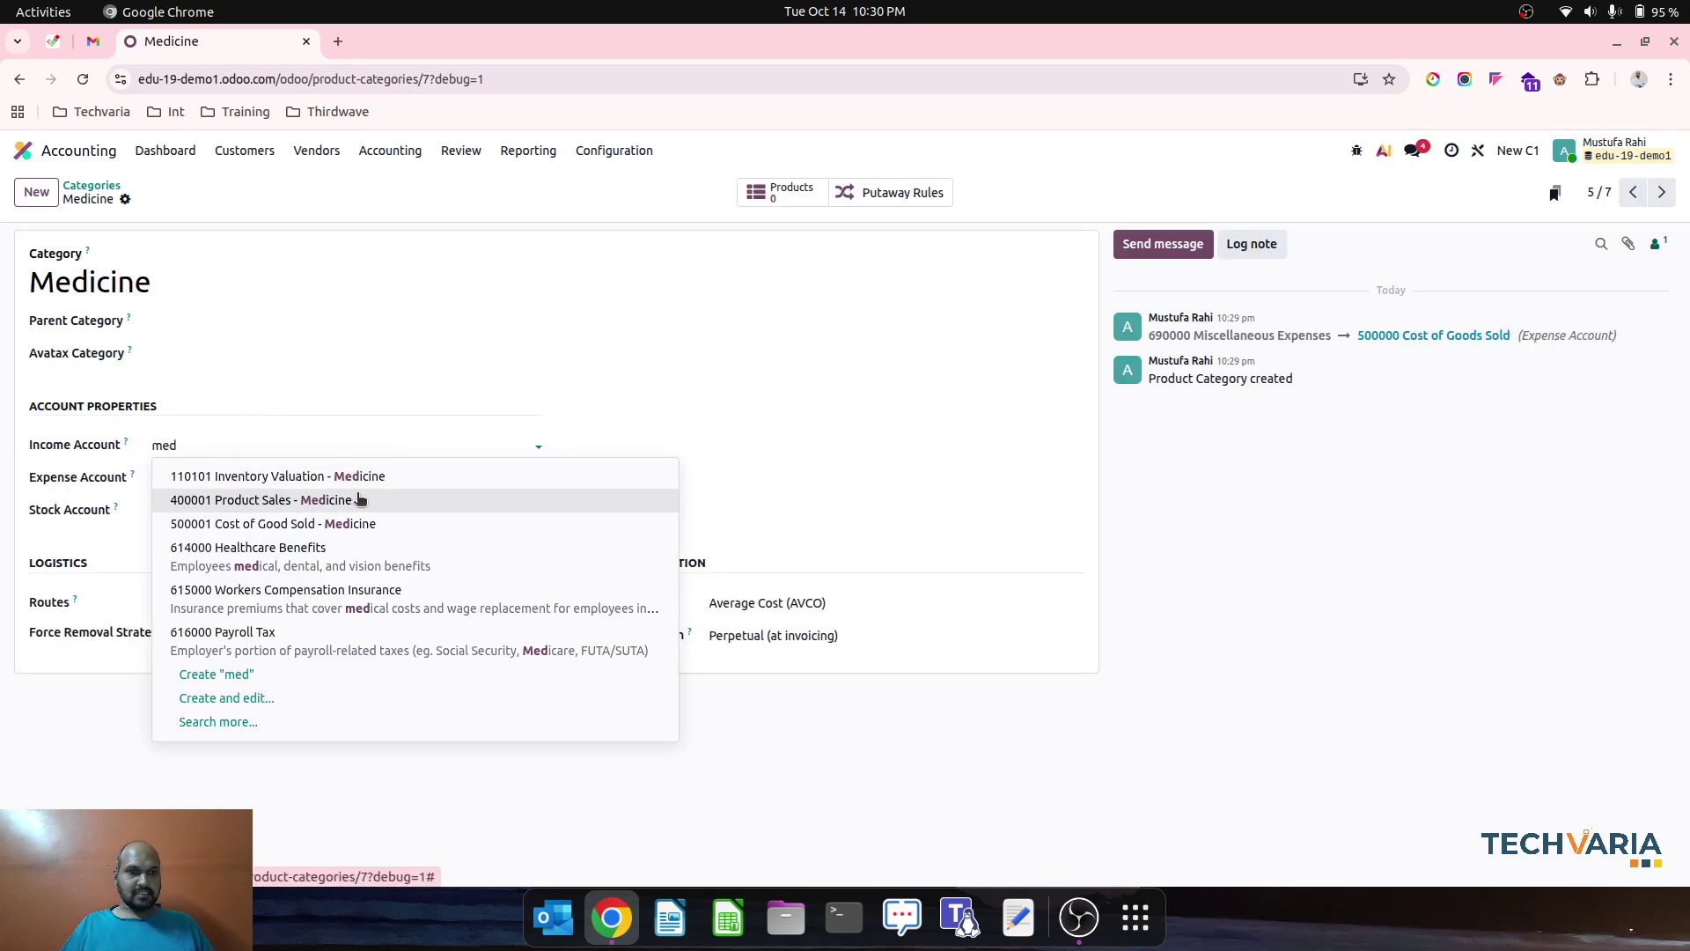
left_click(359, 500)
Set the Medicine category's expense account to 500001 Cost of Good Sold - Medicine and save it
left_click(334, 478)
type("med")
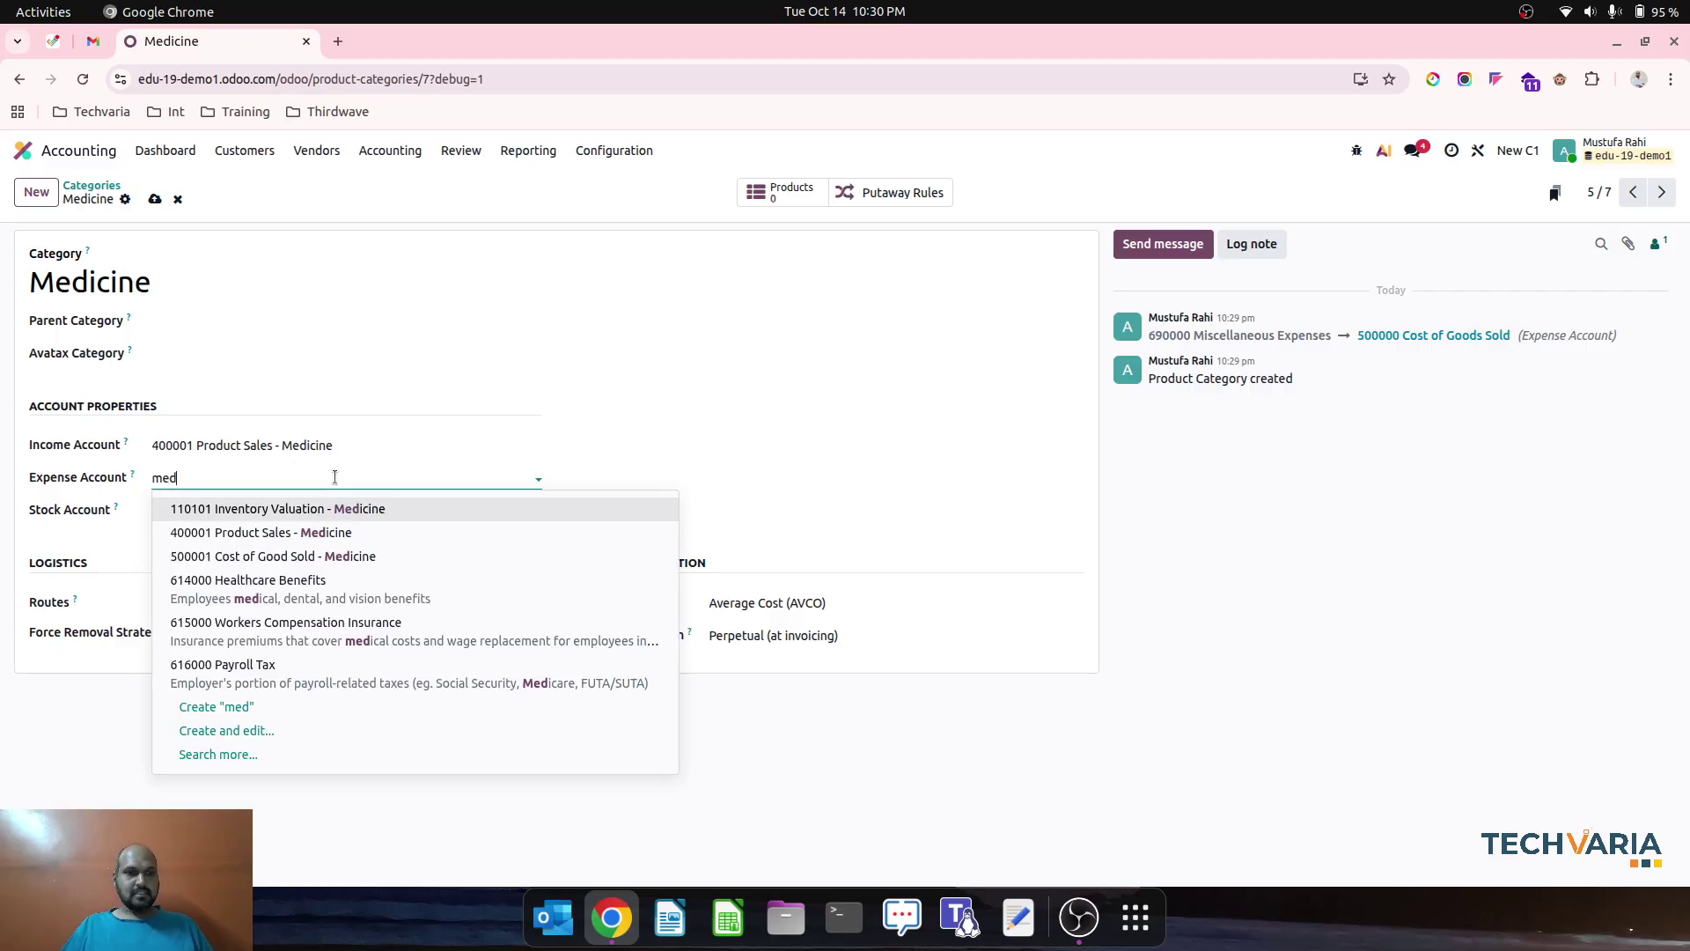
left_click(377, 553)
left_click(155, 199)
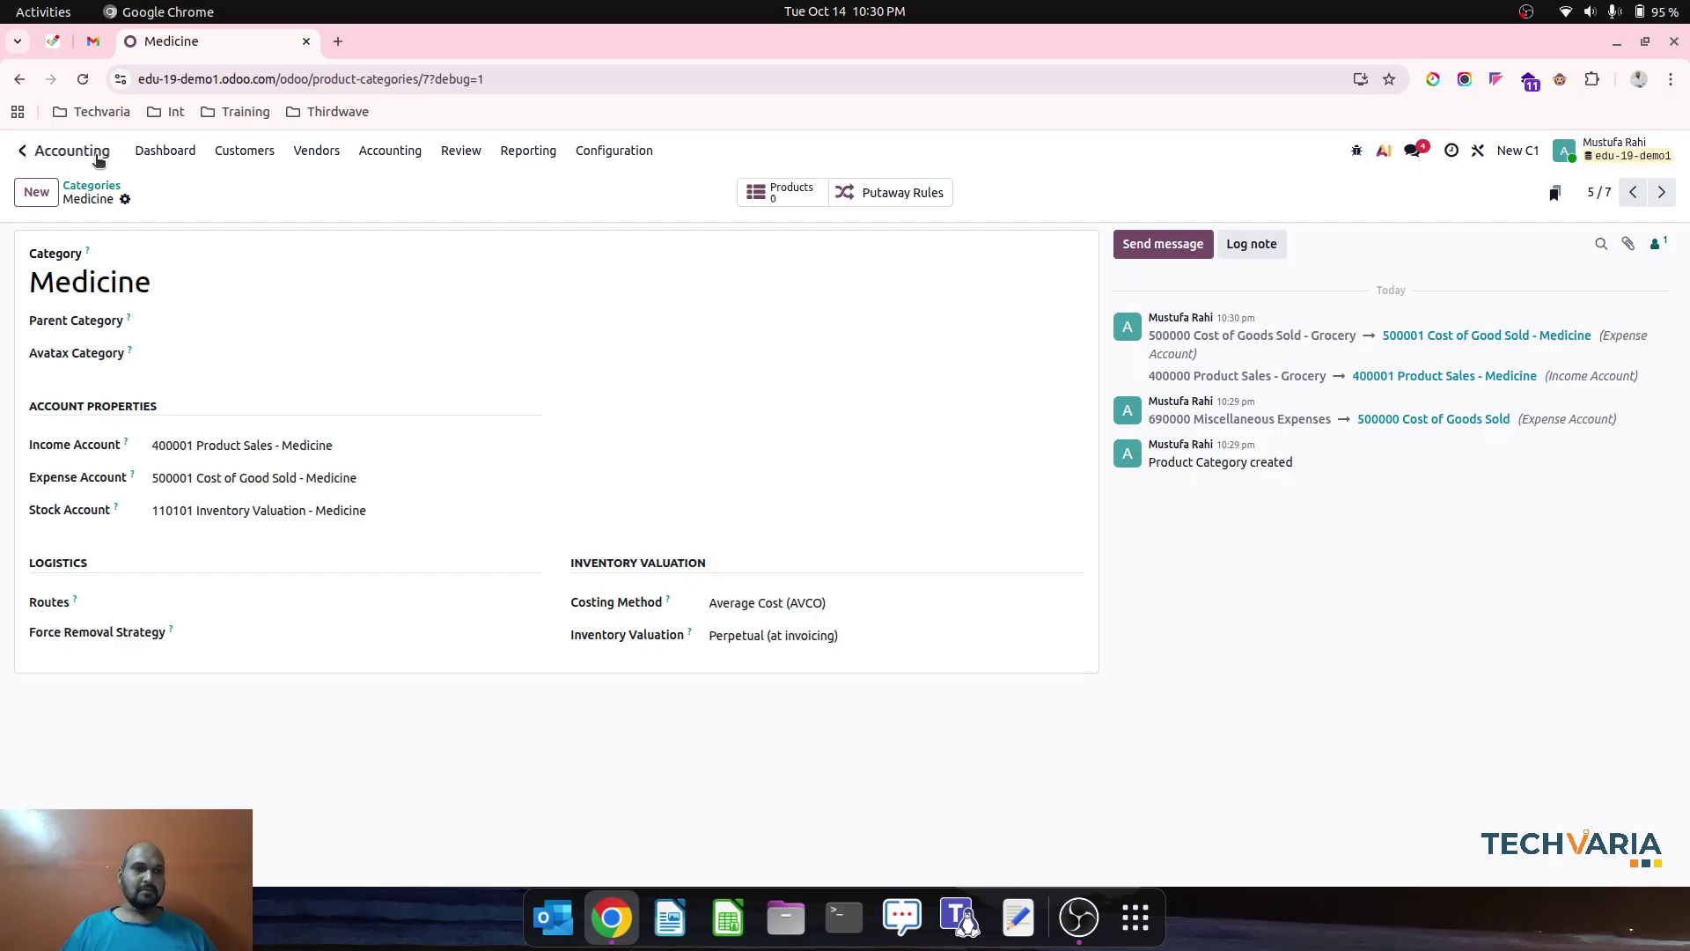
Switch to the Purchase app and start a new product named Medicine1
left_click(23, 151)
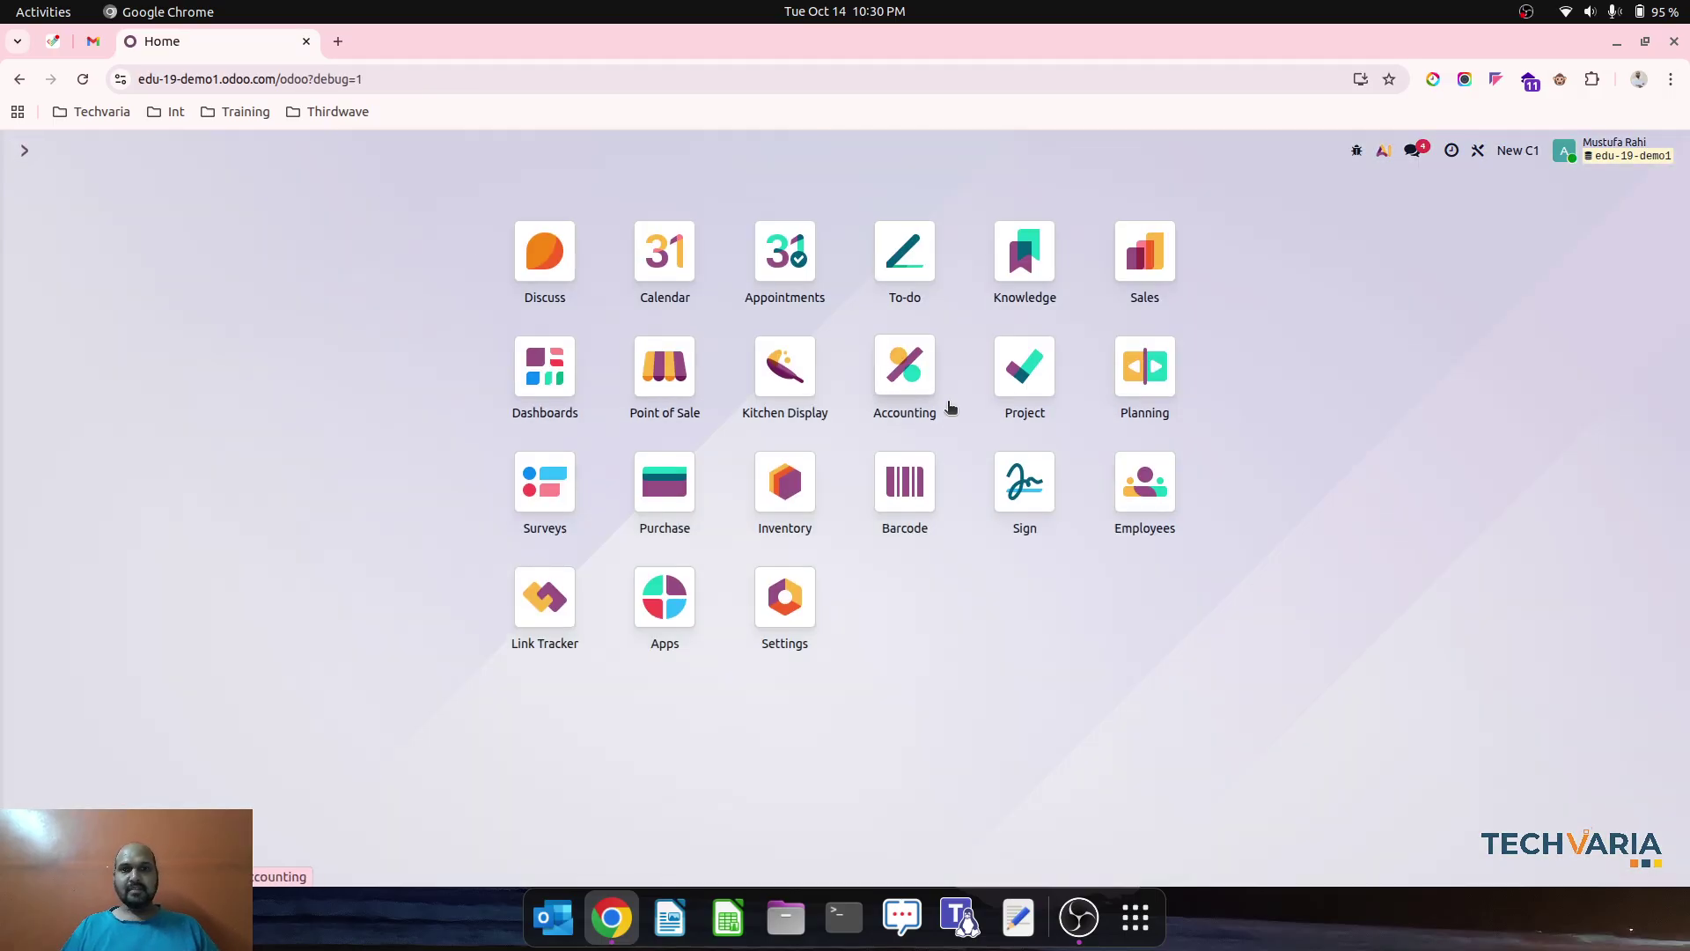
left_click(682, 502)
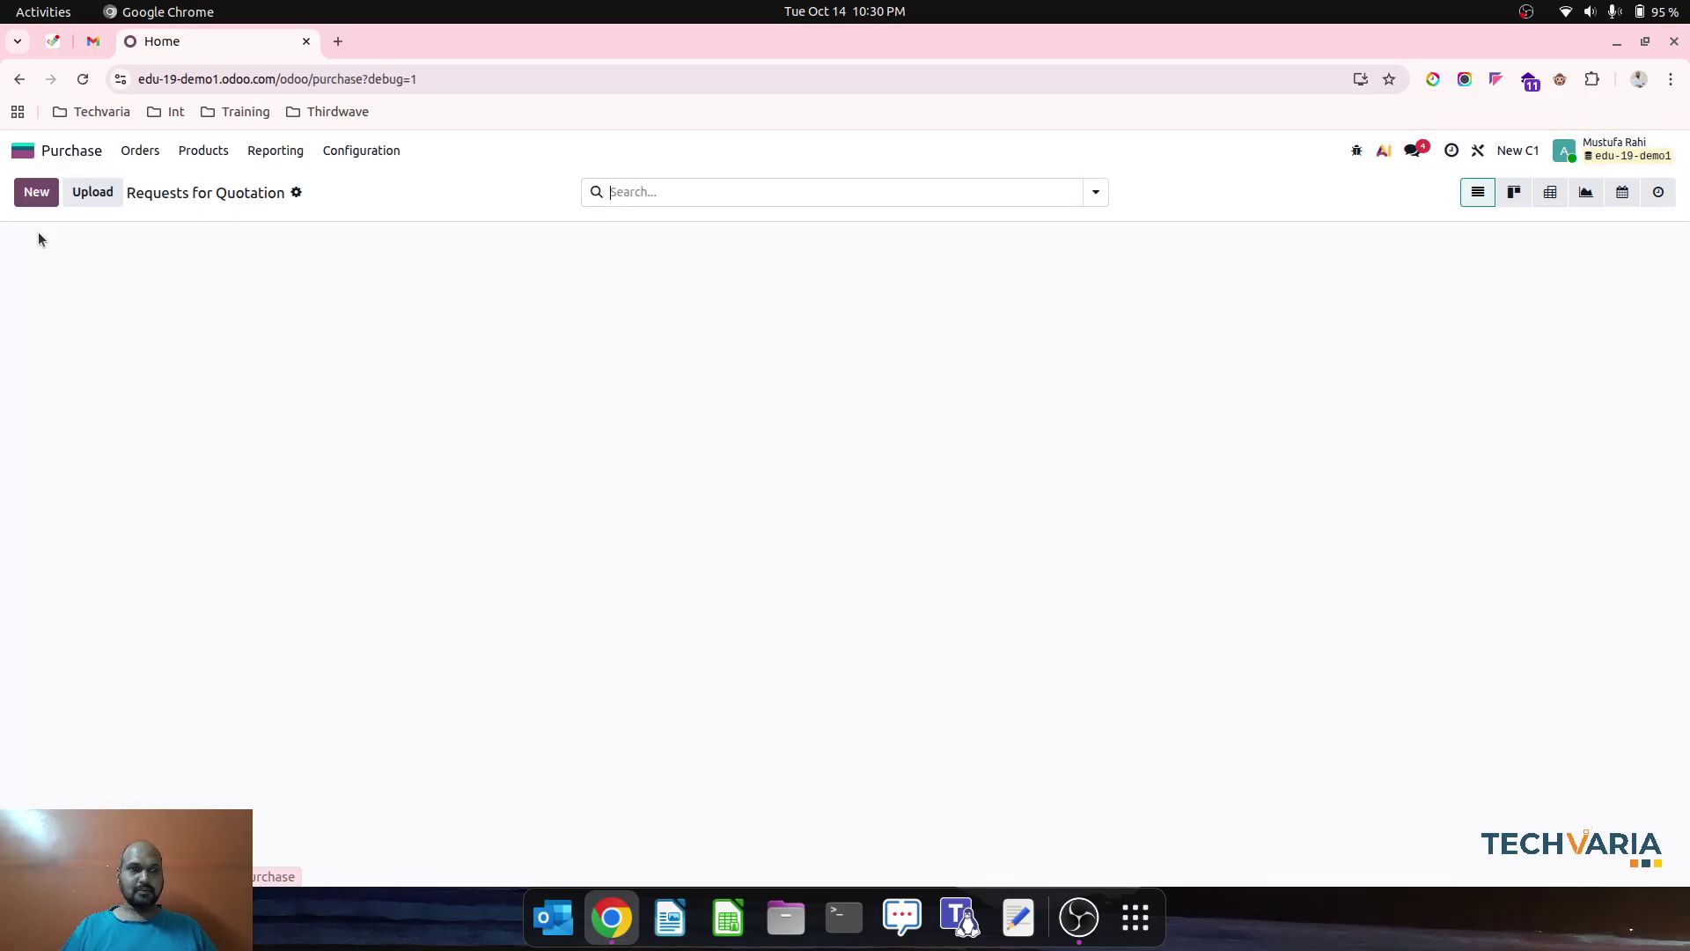
left_click(36, 192)
left_click(203, 151)
left_click(213, 182)
left_click(37, 194)
type("Medicine1")
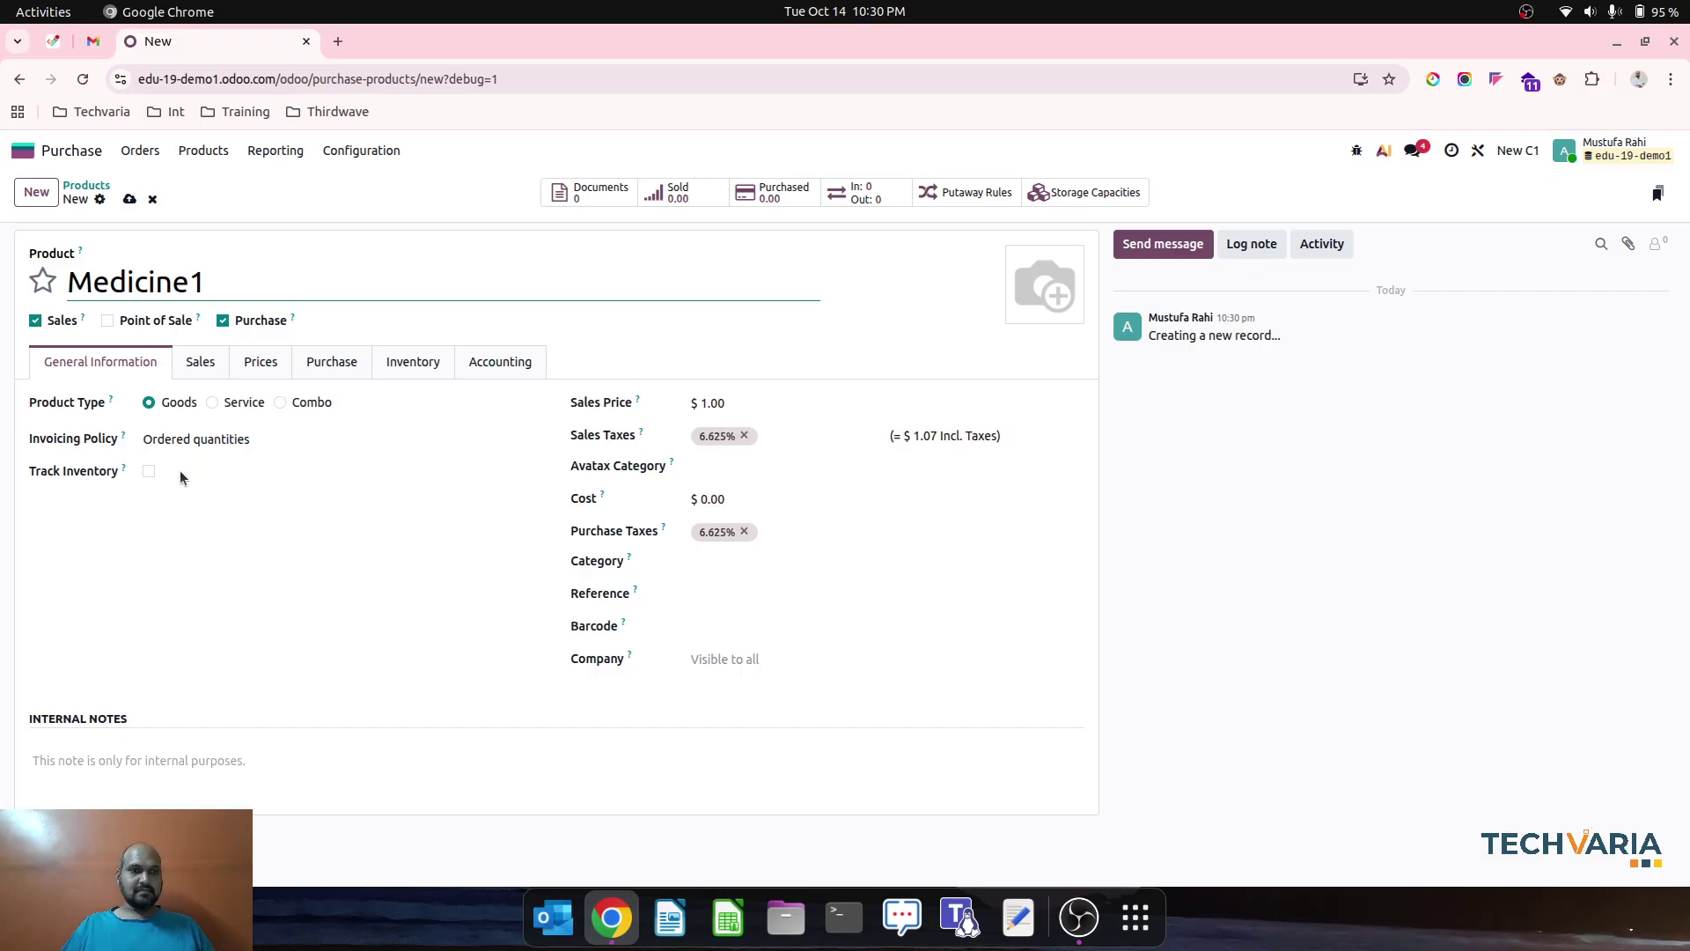
Enable inventory tracking for Medicine1, assign it to the Medicine category and save the product
left_click(148, 471)
left_click(788, 571)
type("med")
left_click(789, 586)
left_click(130, 199)
Create a product named Grocery1 with inventory tracking enabled and category Grocery, and save it
left_click(36, 195)
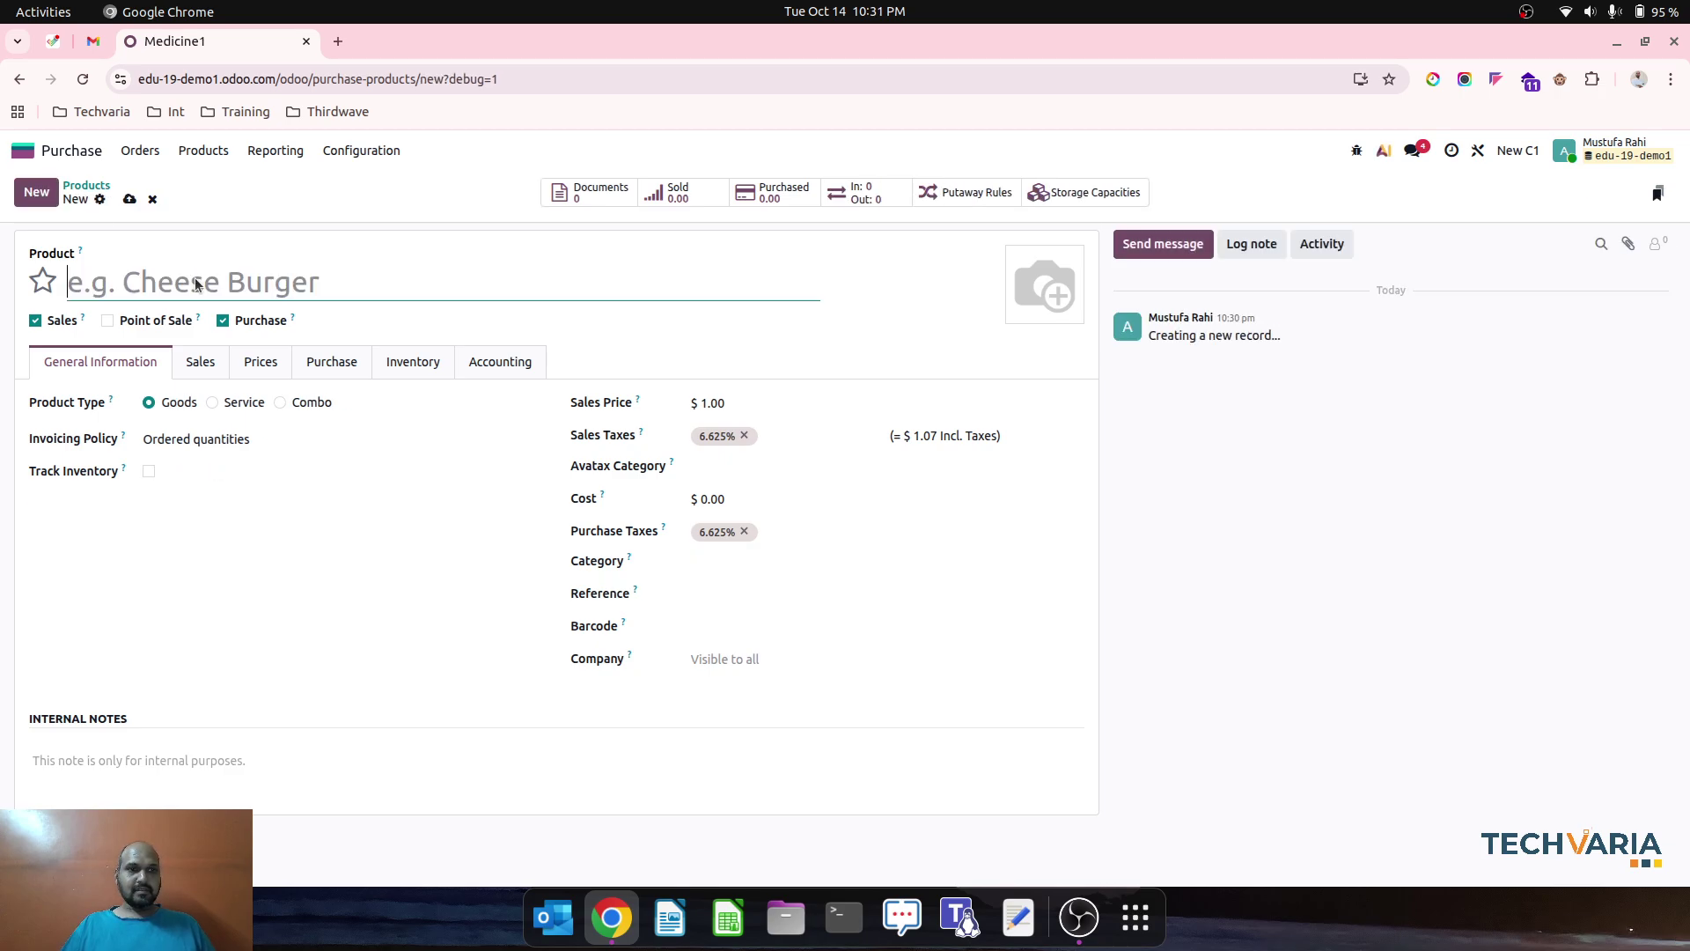
type("Grocery1")
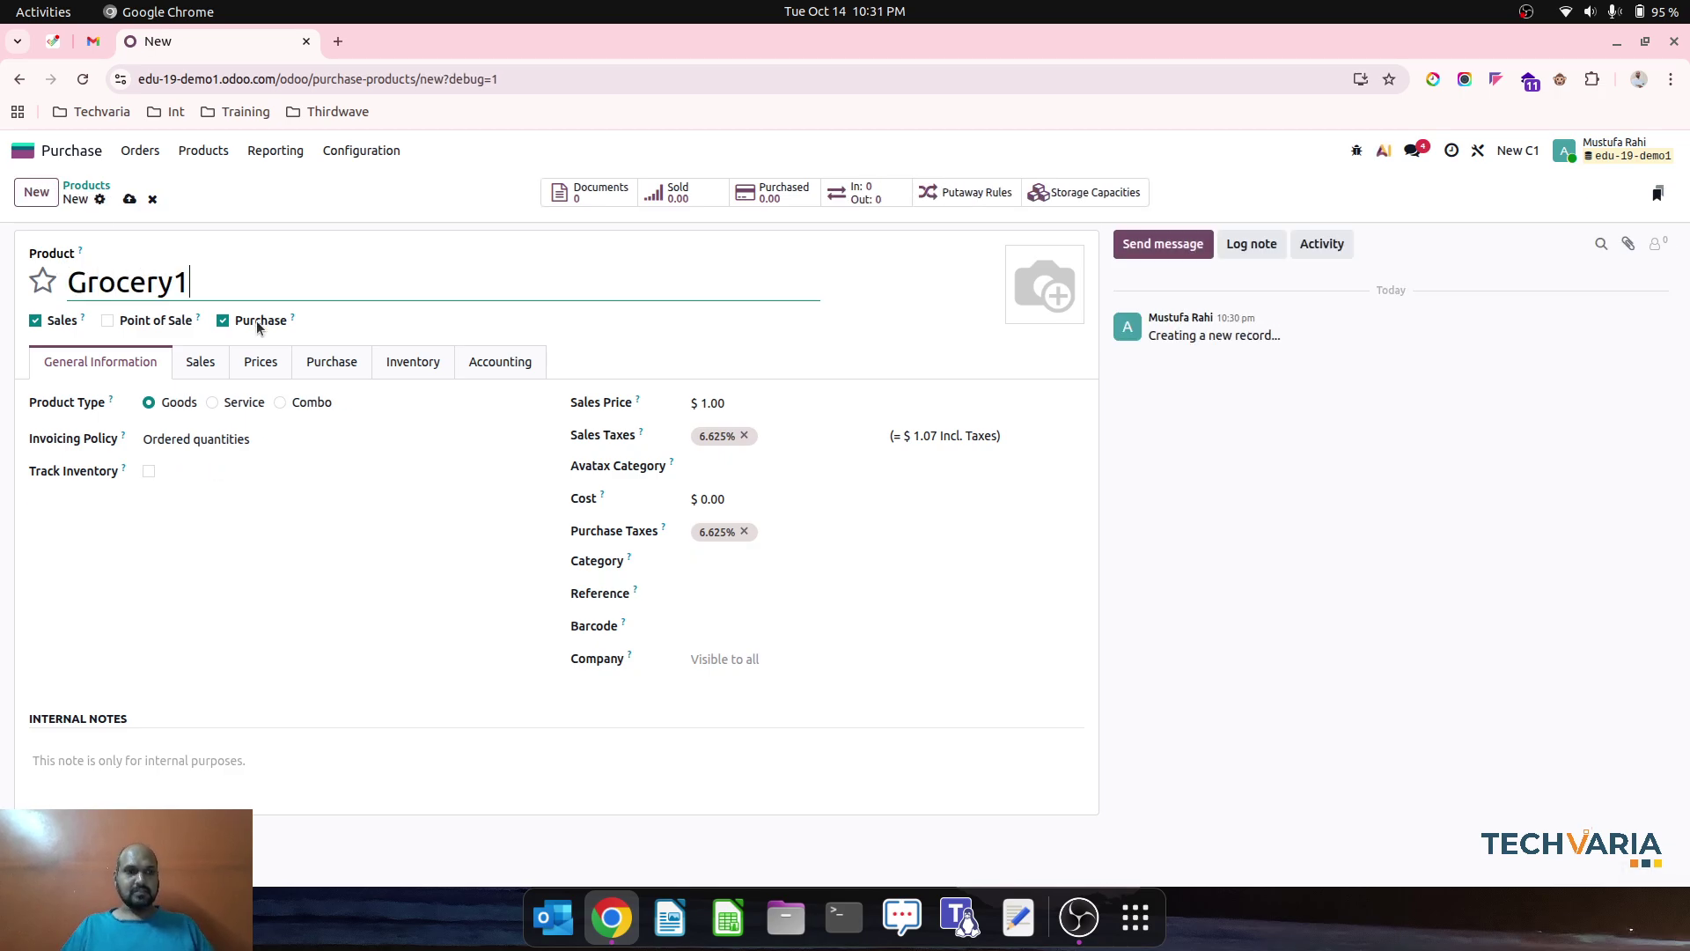
left_click(149, 471)
left_click(739, 563)
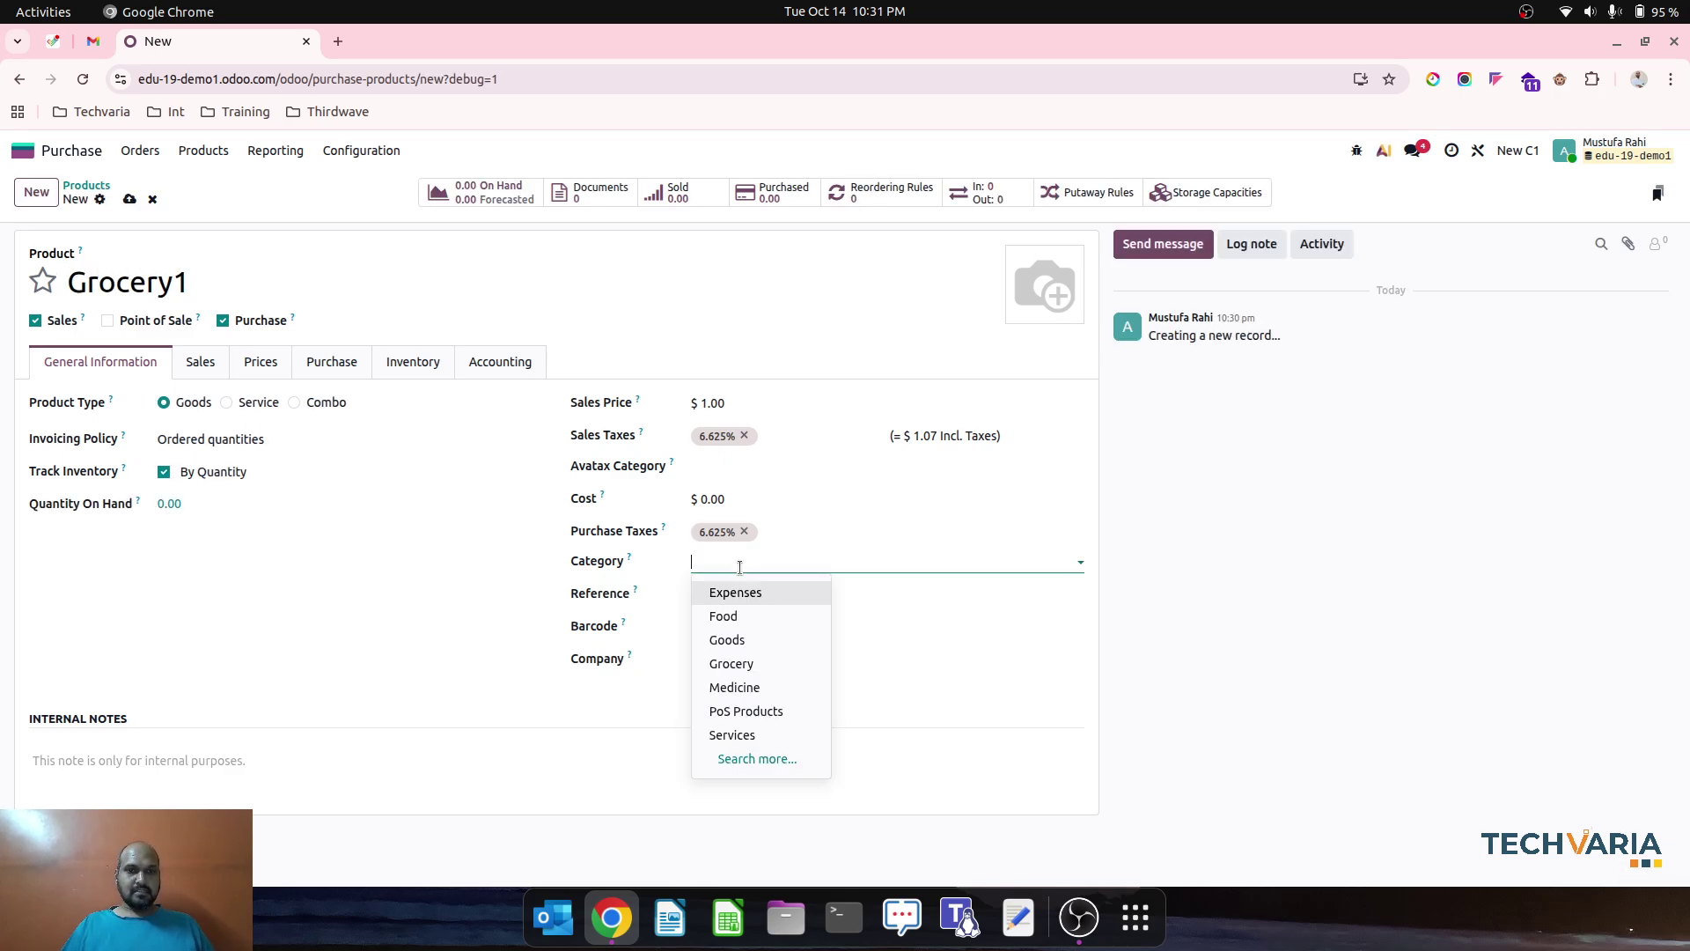
type("f")
key("BackSpace")
type("g")
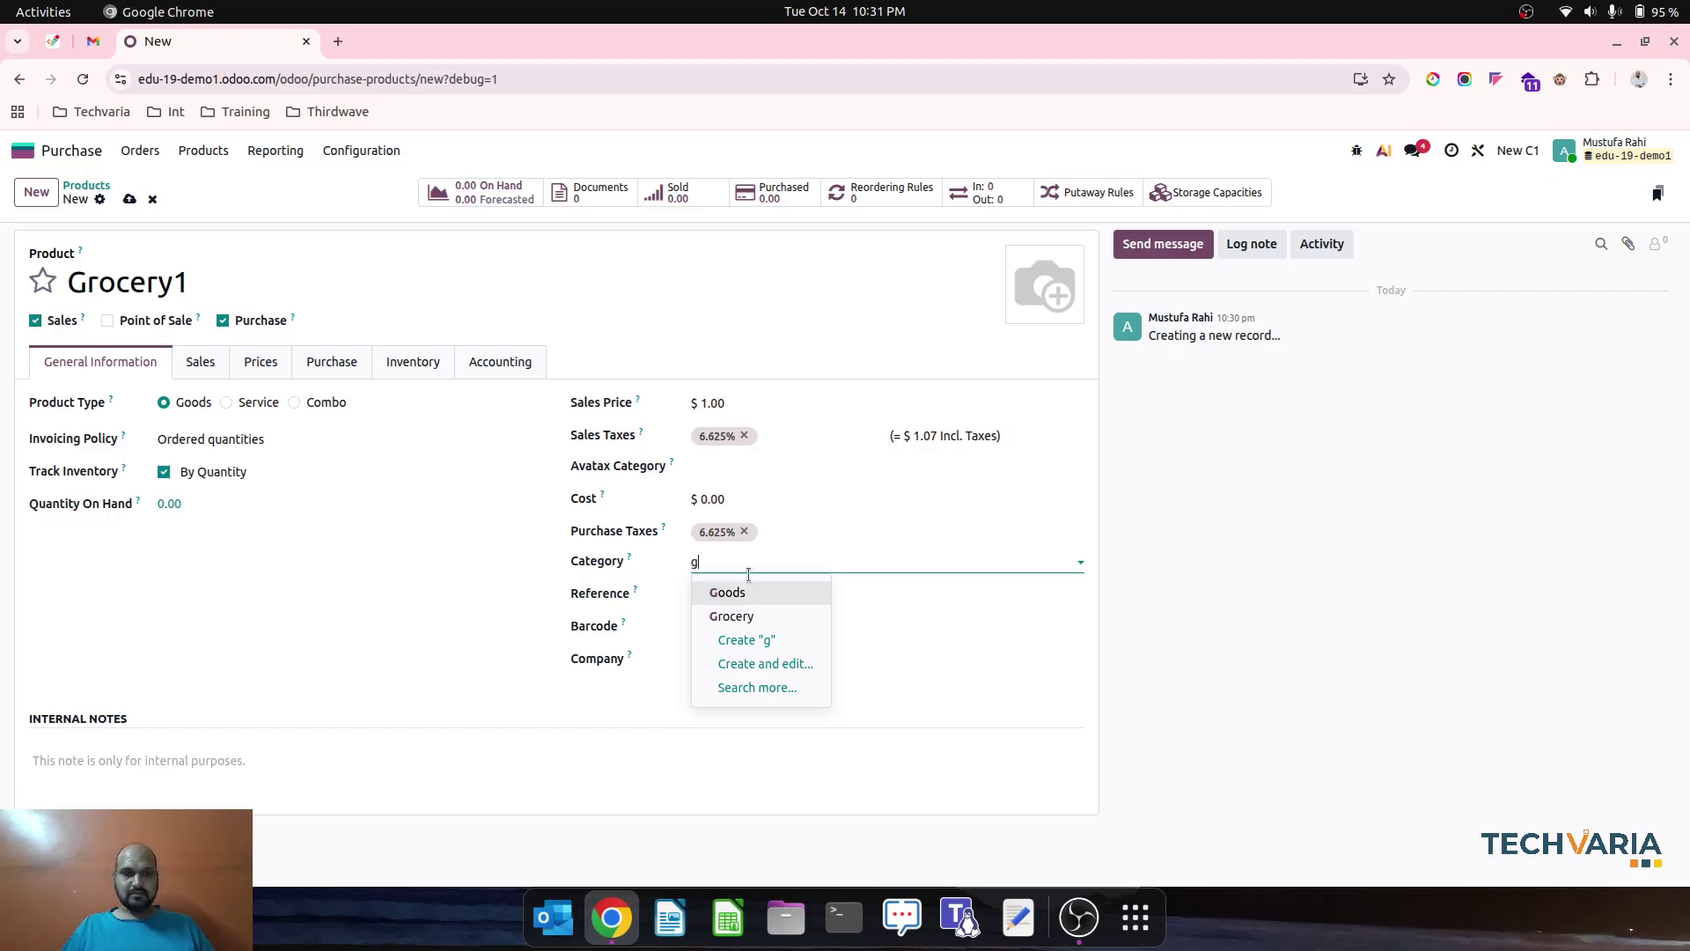
left_click(769, 616)
left_click(129, 199)
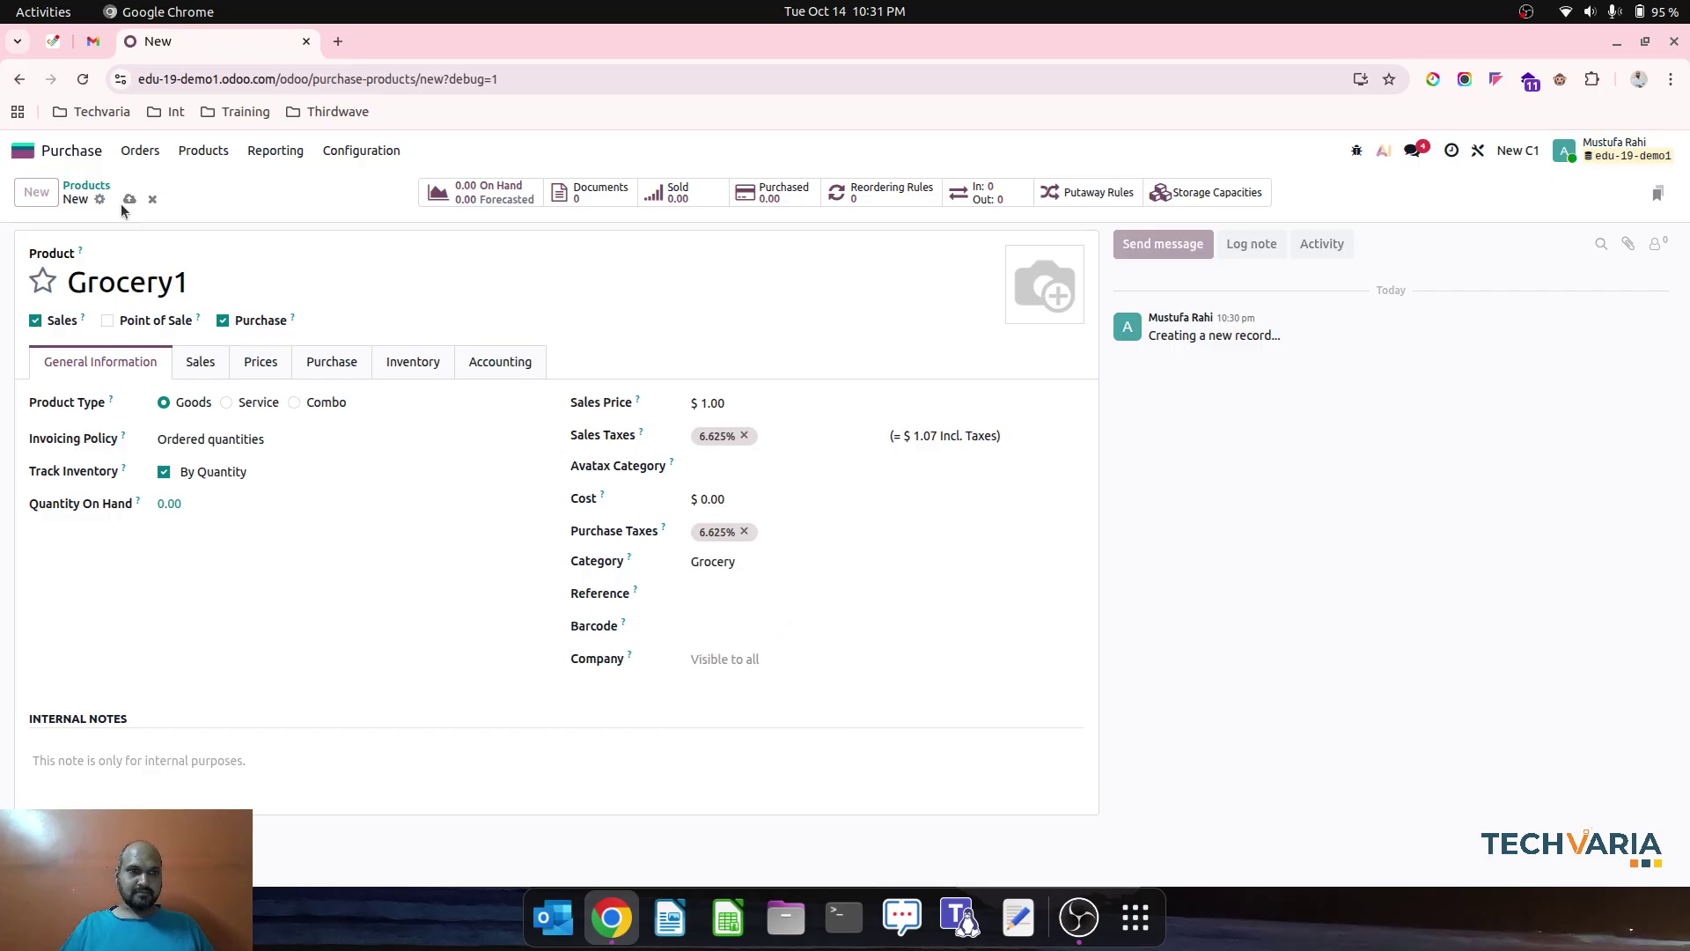
Create a new request for quotation with Vendor1 as the vendor
left_click(140, 149)
left_click(189, 182)
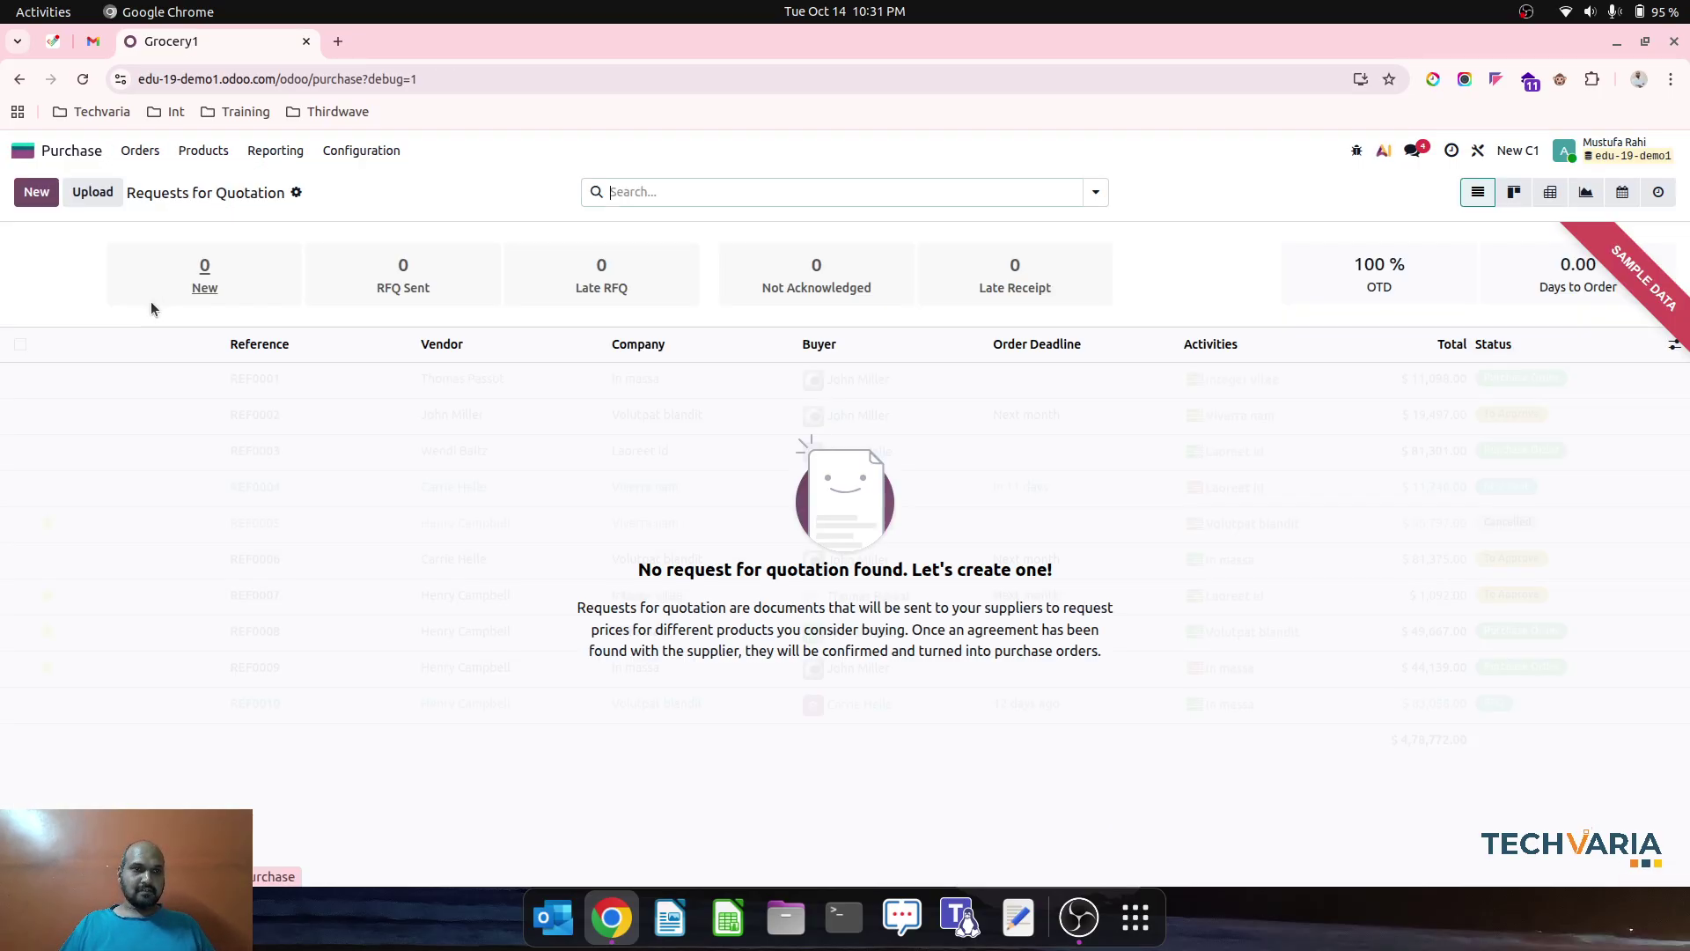
left_click(37, 192)
type("ve")
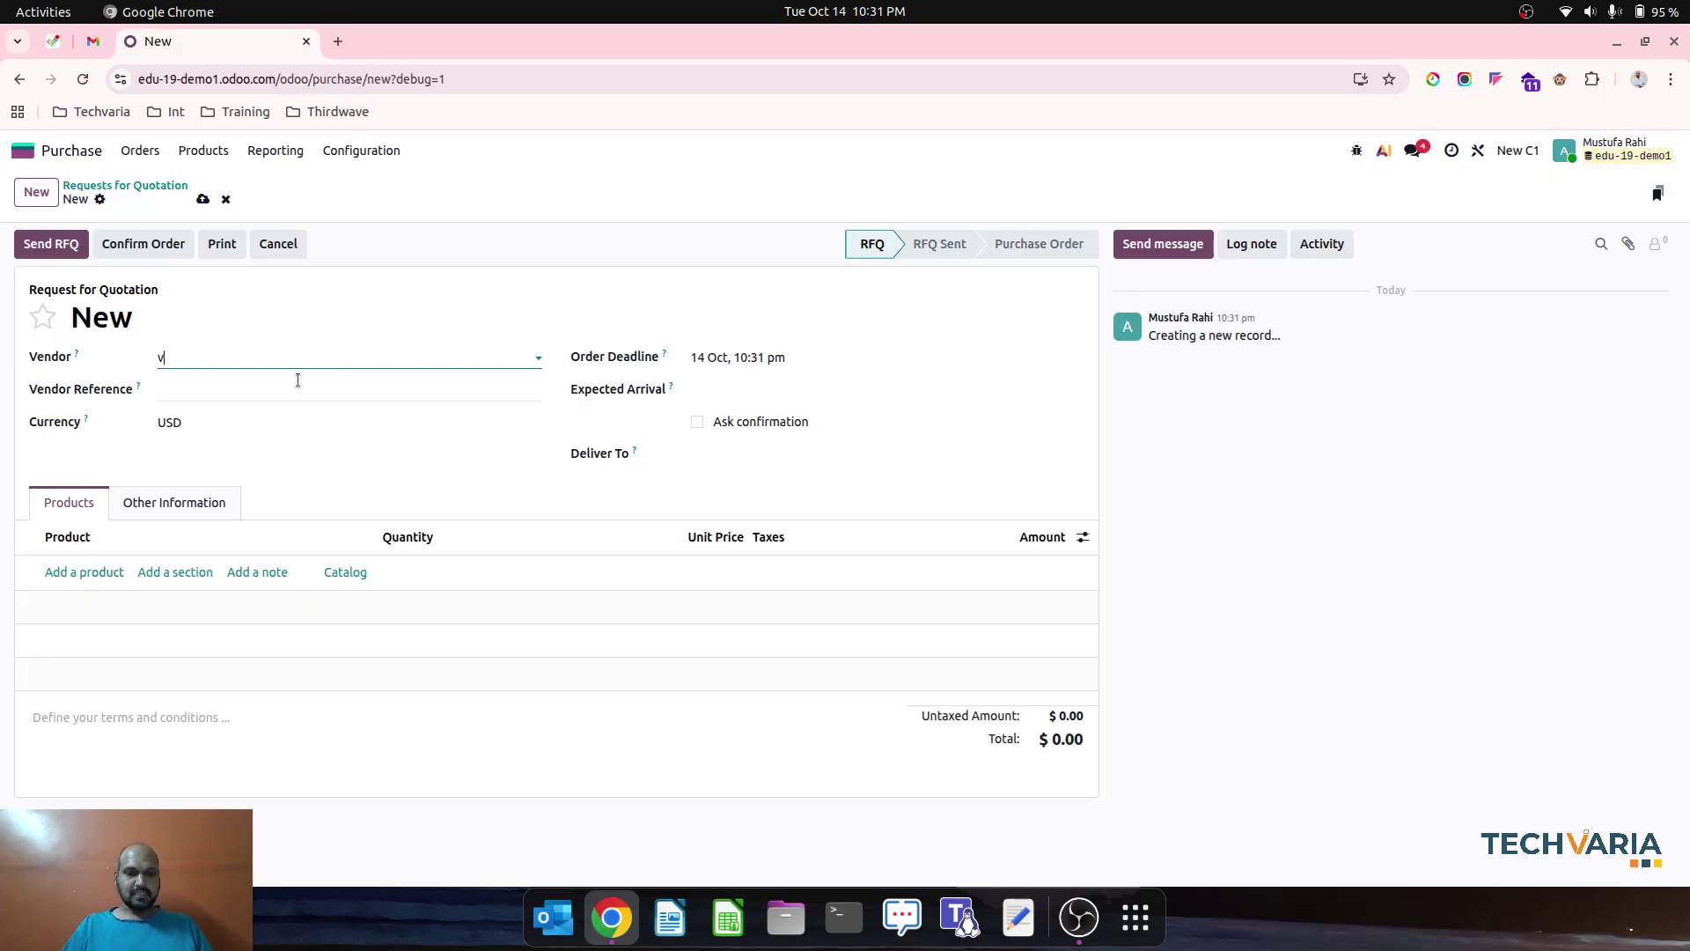
key("BackSpace")
key("BackSpace")
left_click(271, 388)
Add a Medicine1 line to the request for quotation with quantity 10 and unit price 10
left_click(84, 571)
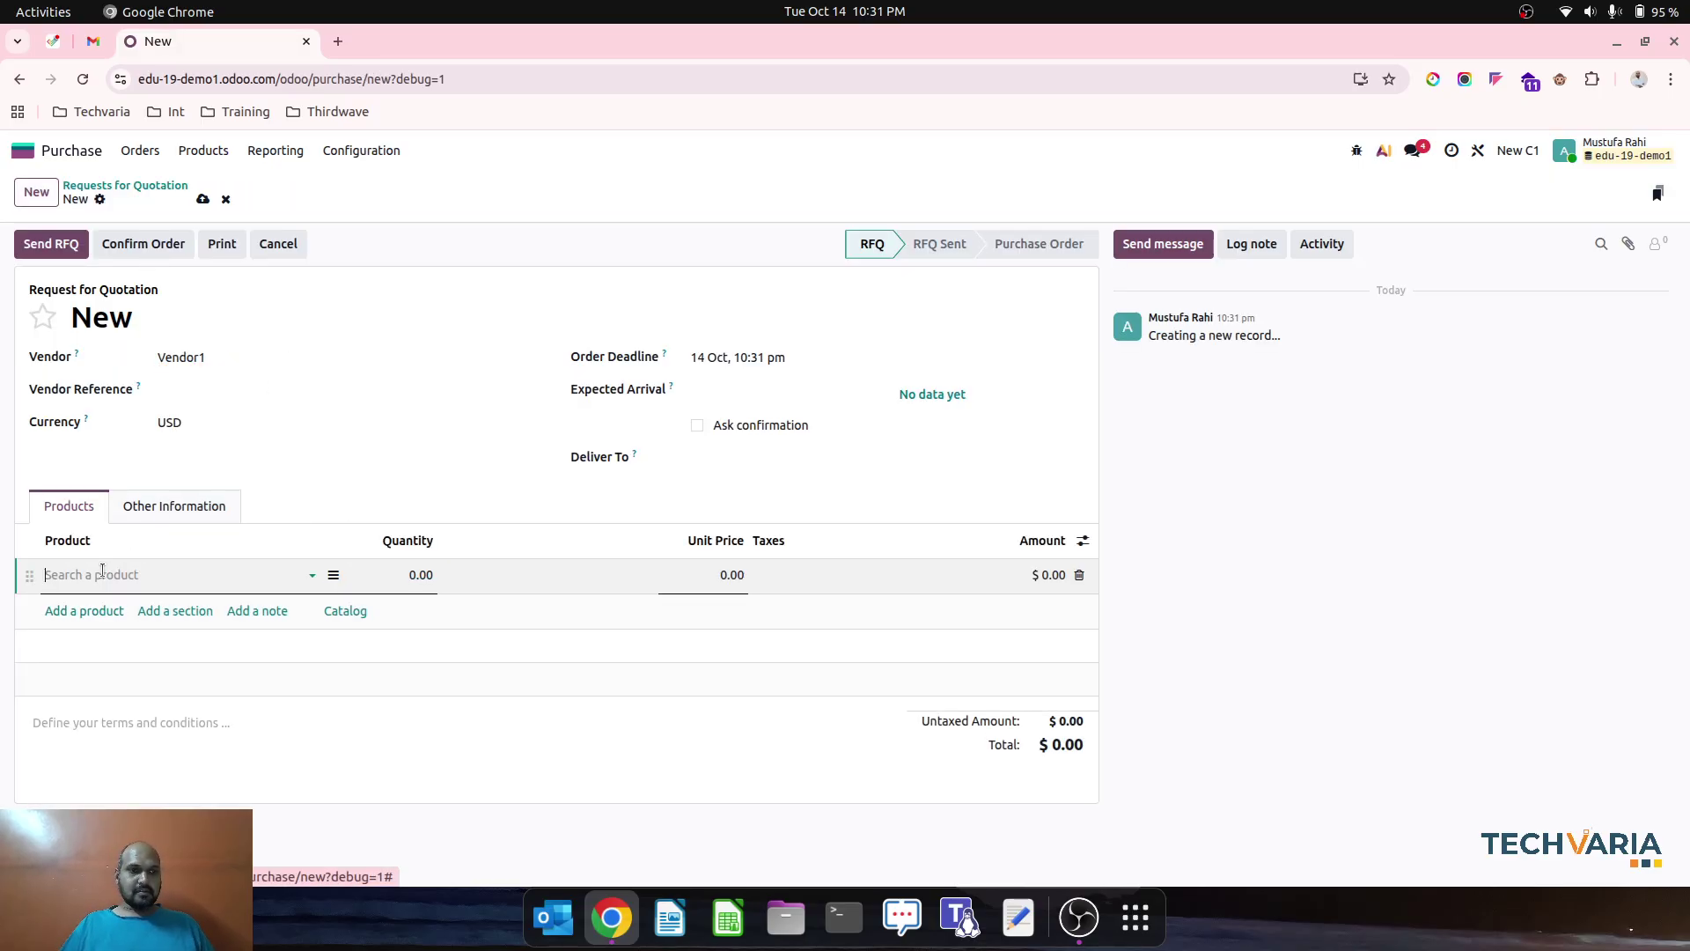
type("medicine1")
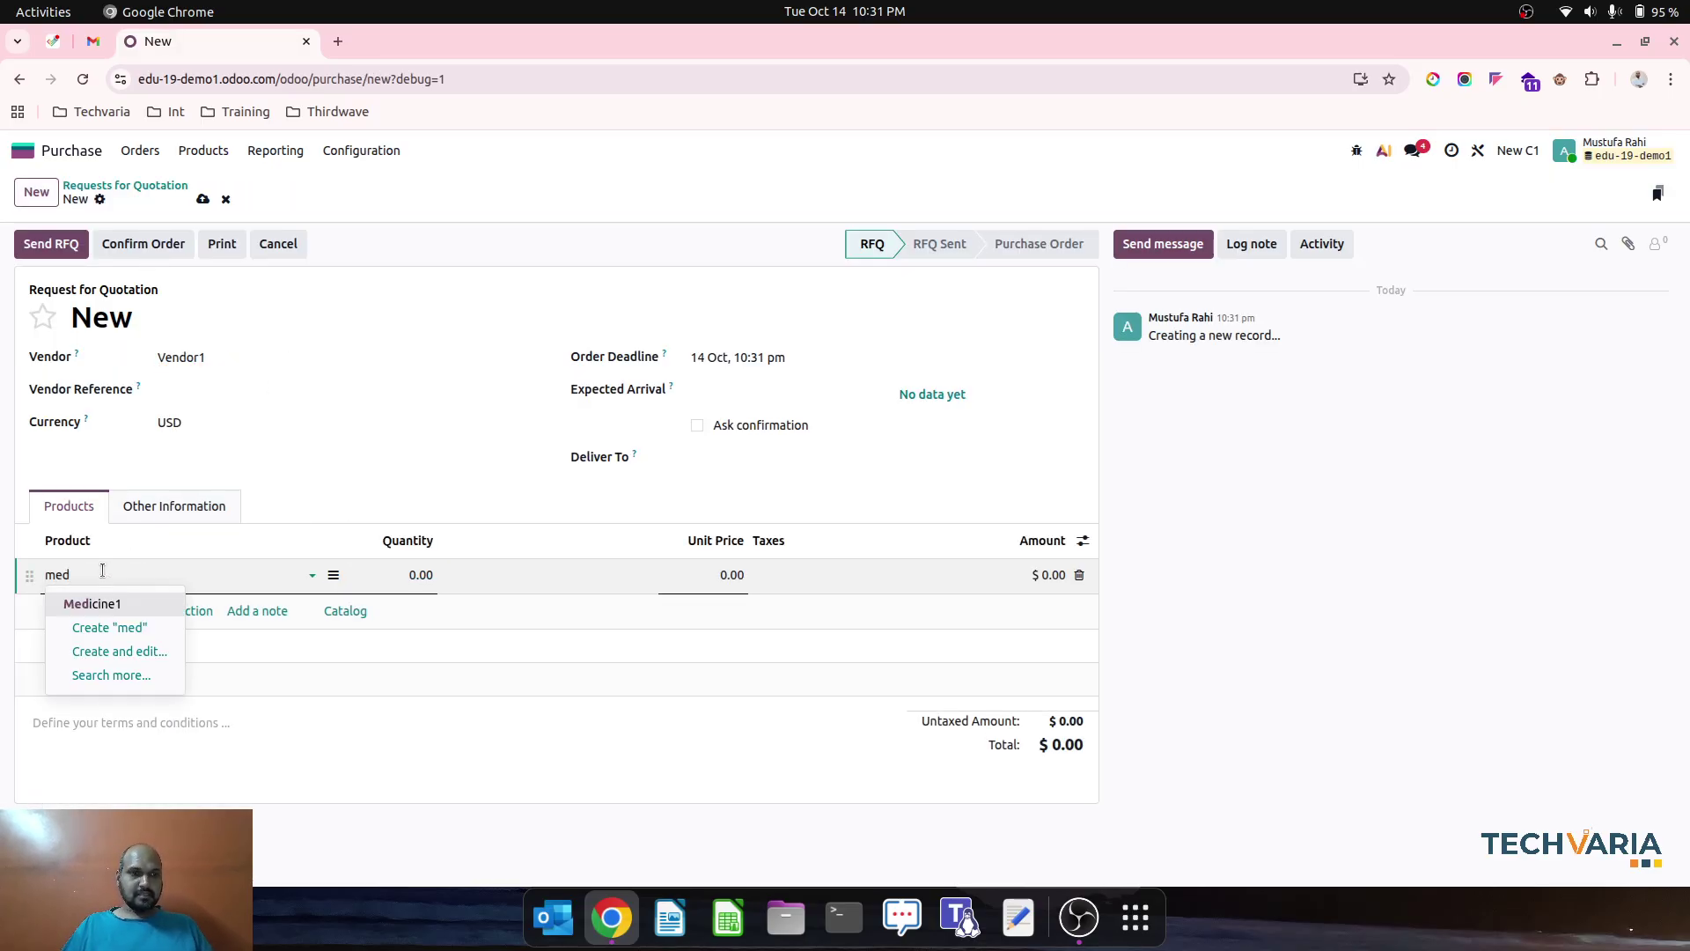
key("Return")
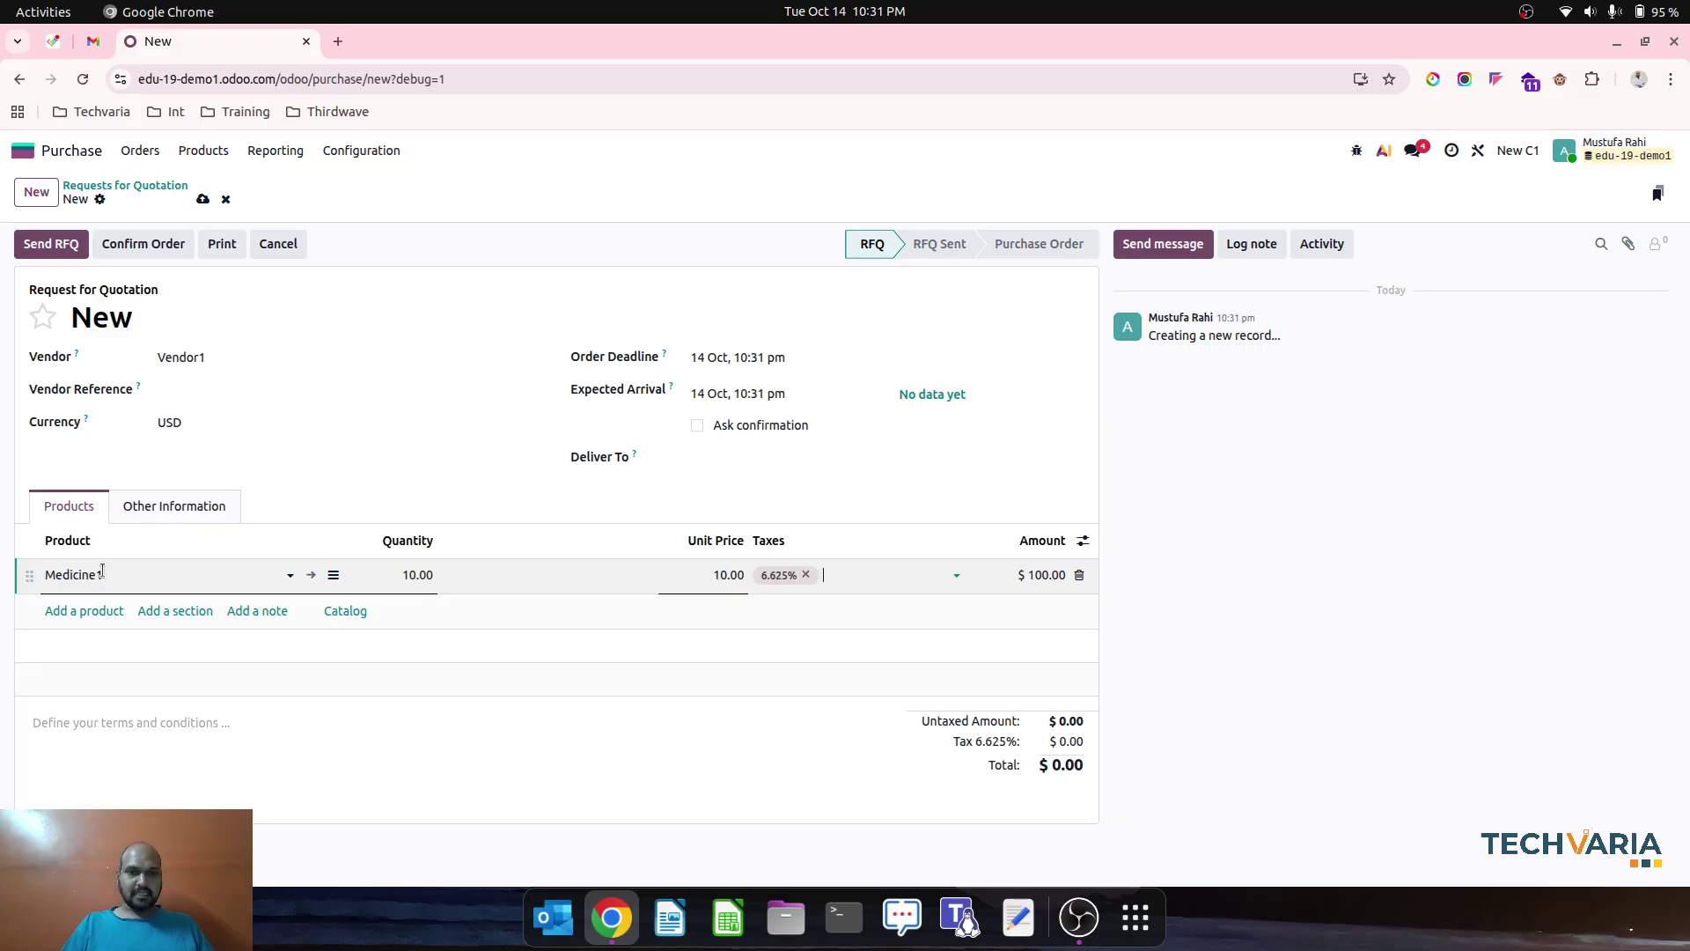
Add a Grocery1 line with quantity 10 and unit price 20, try to save the request for quotation, and discard it
key("Tab")
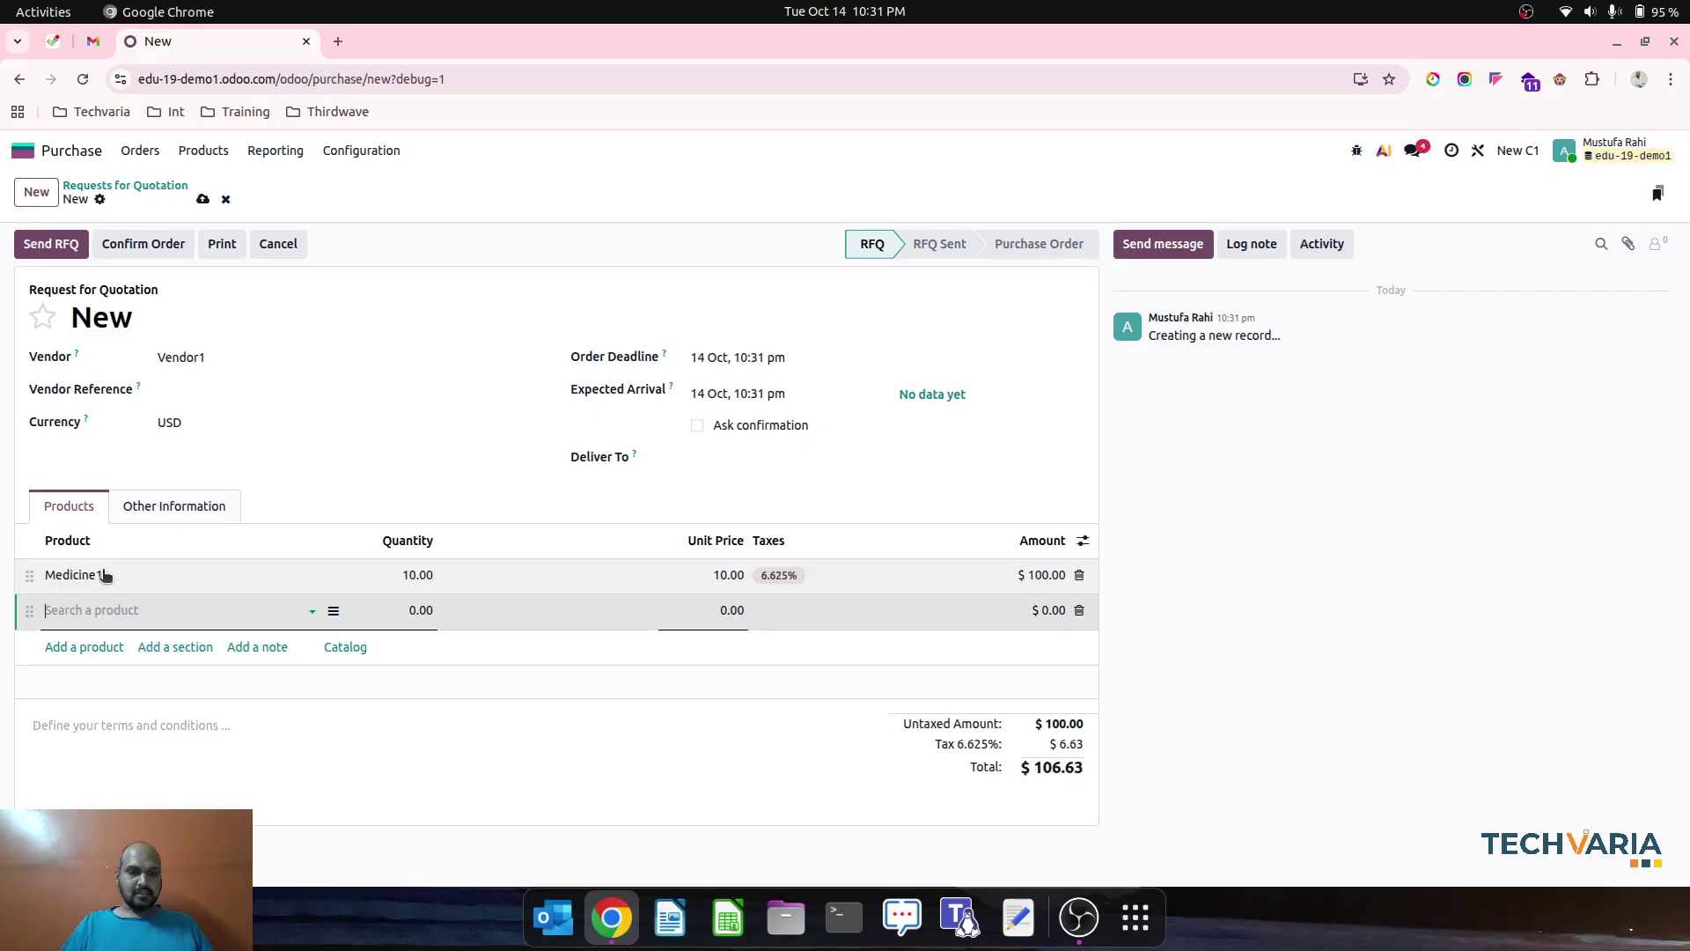
key("Return")
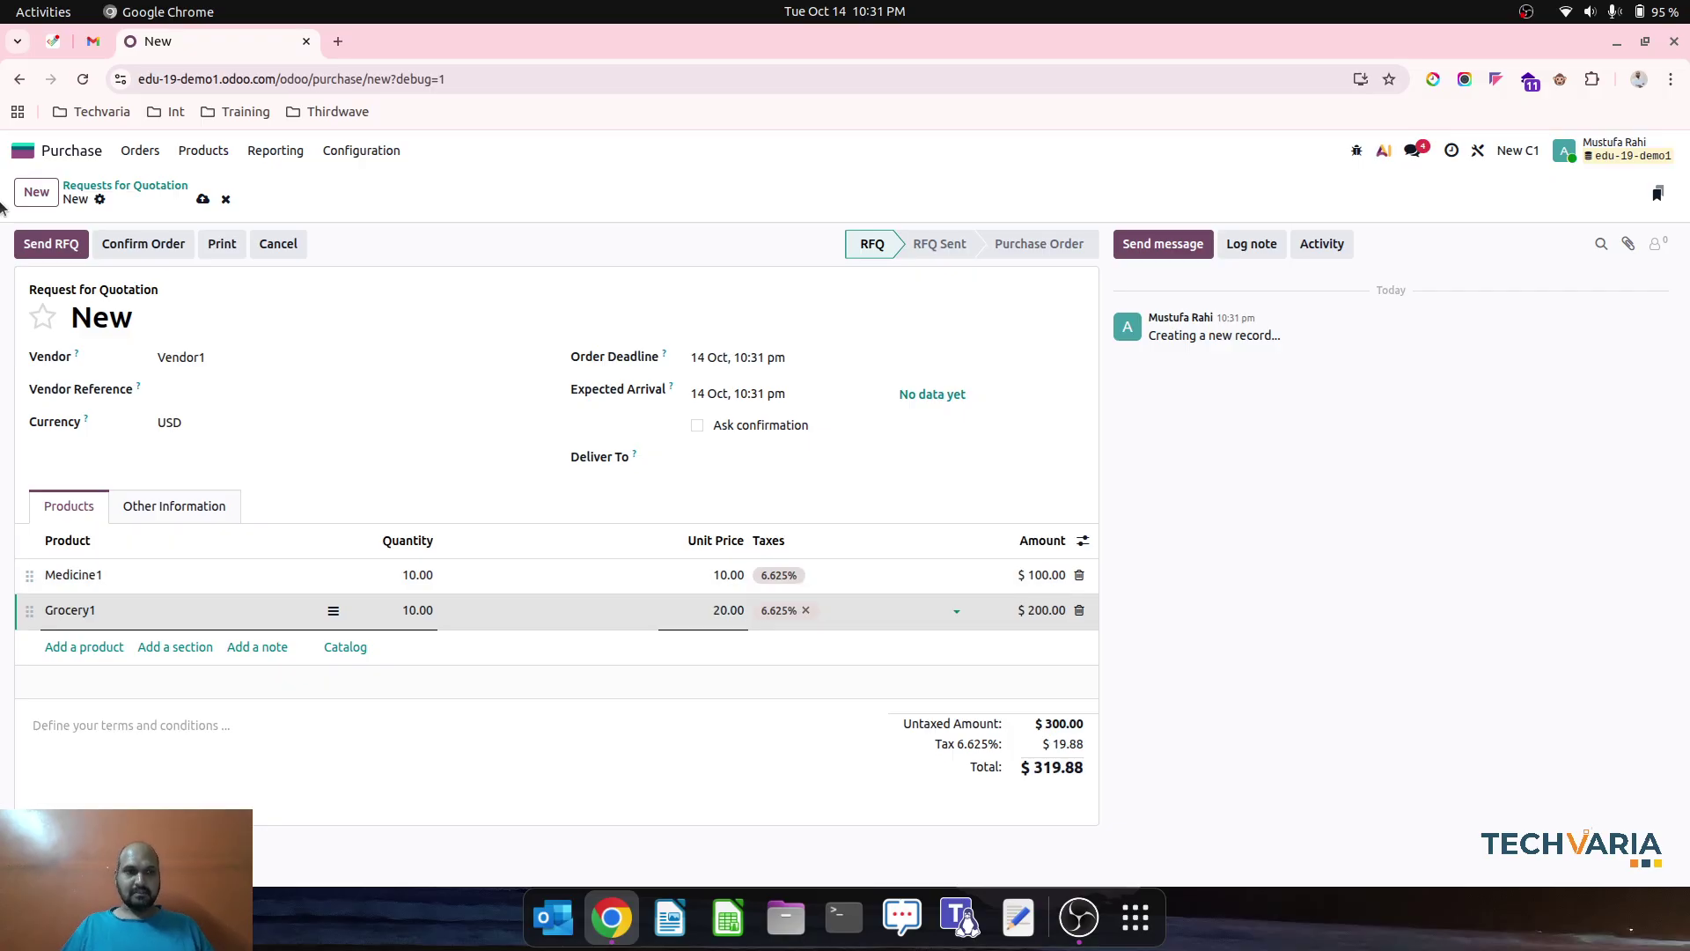
left_click(202, 197)
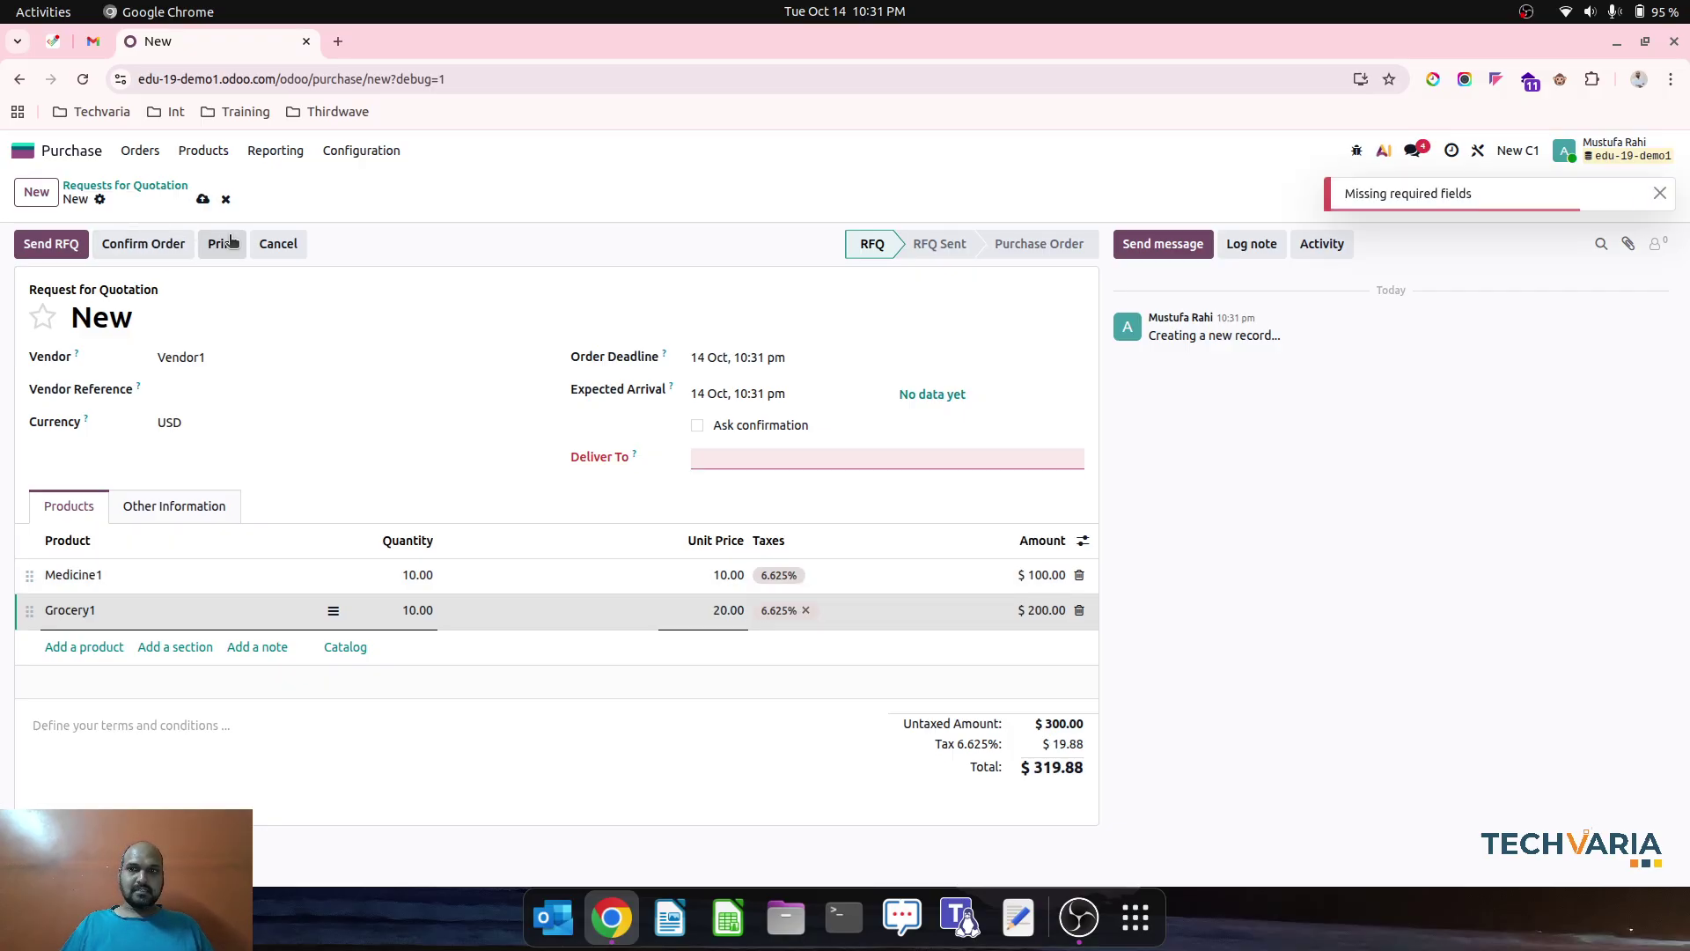
left_click(836, 458)
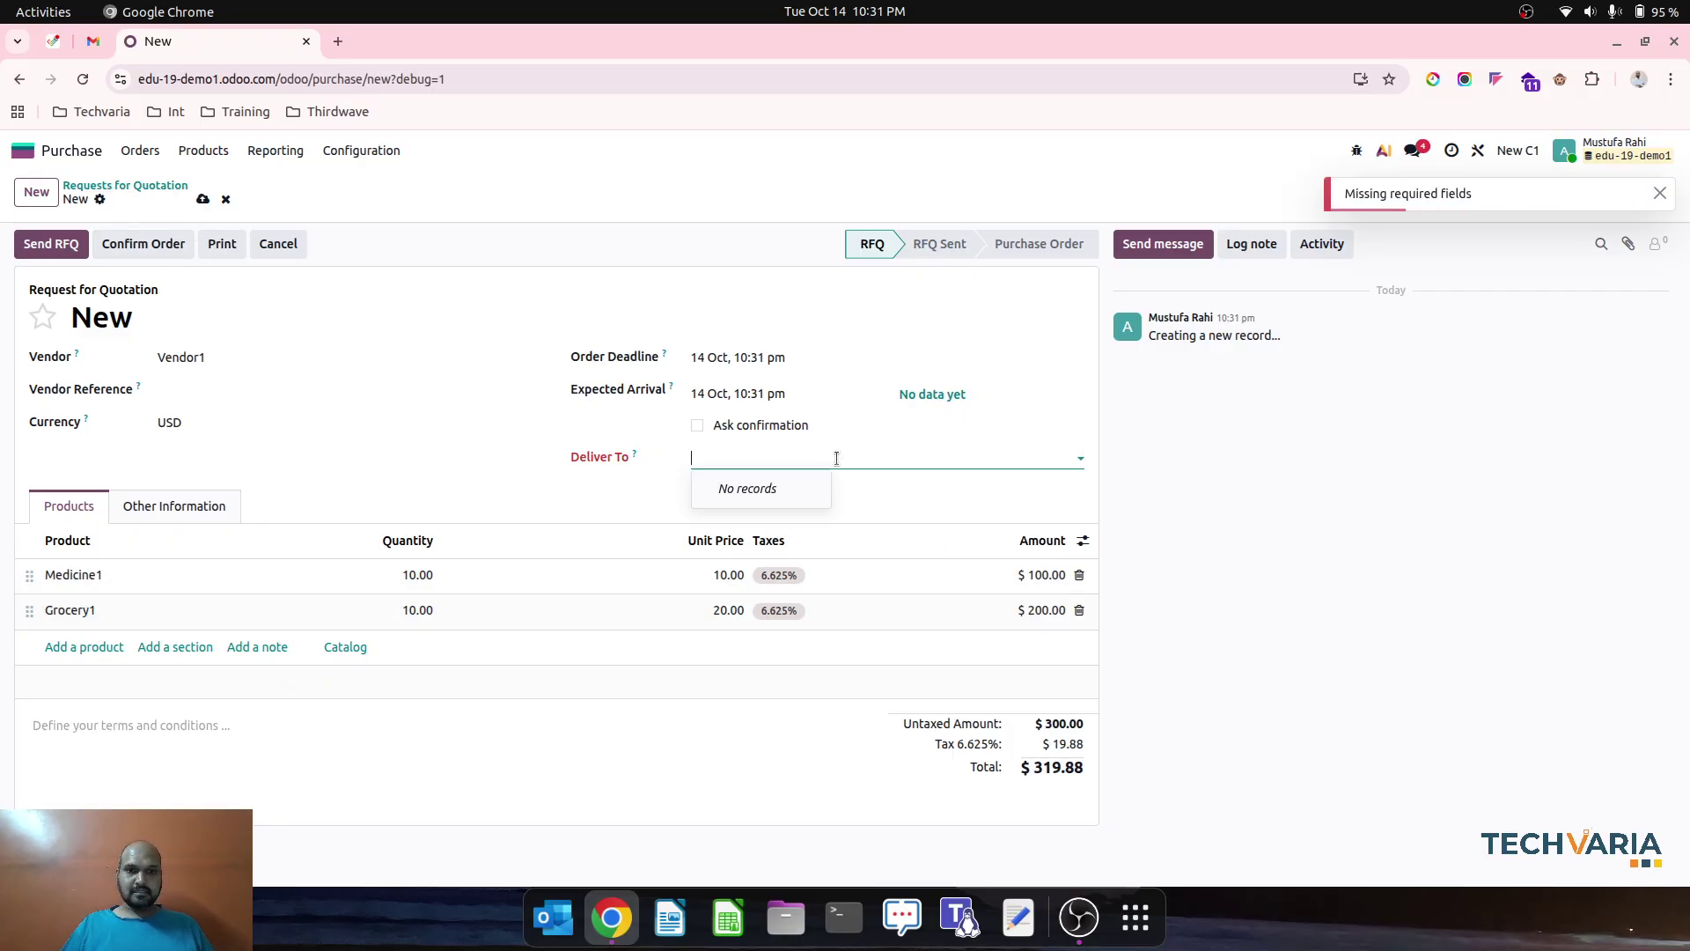
left_click(202, 198)
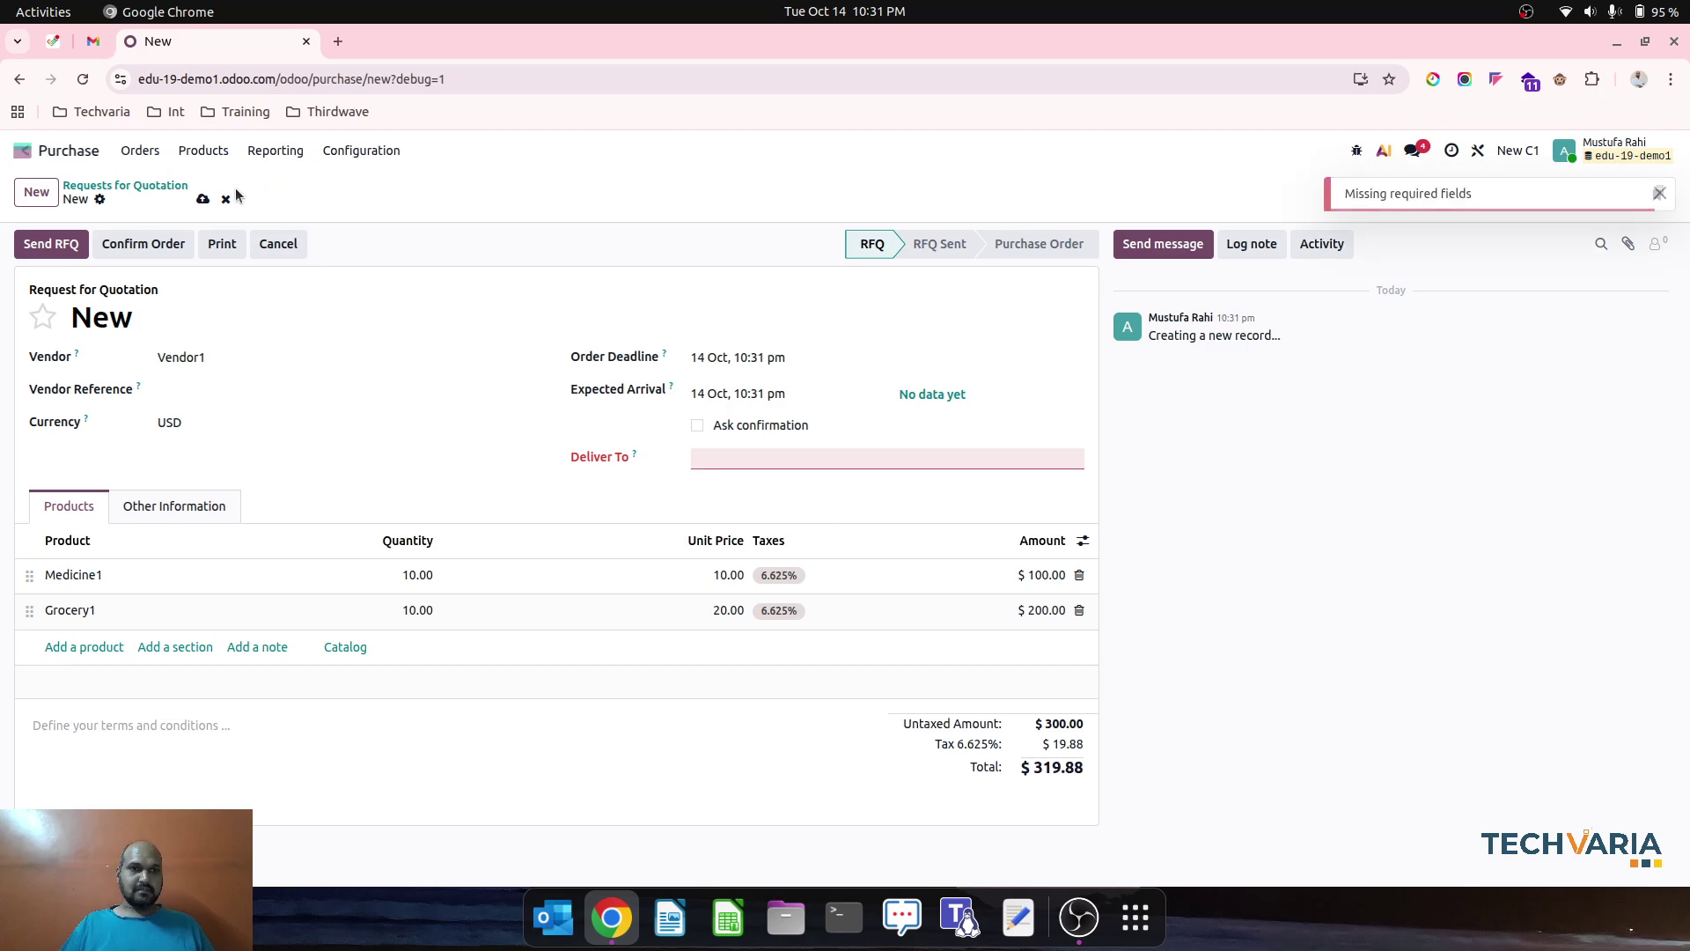
left_click(228, 199)
In Inventory, create a warehouse named New C1 with short name NC1 and save it
left_click(22, 151)
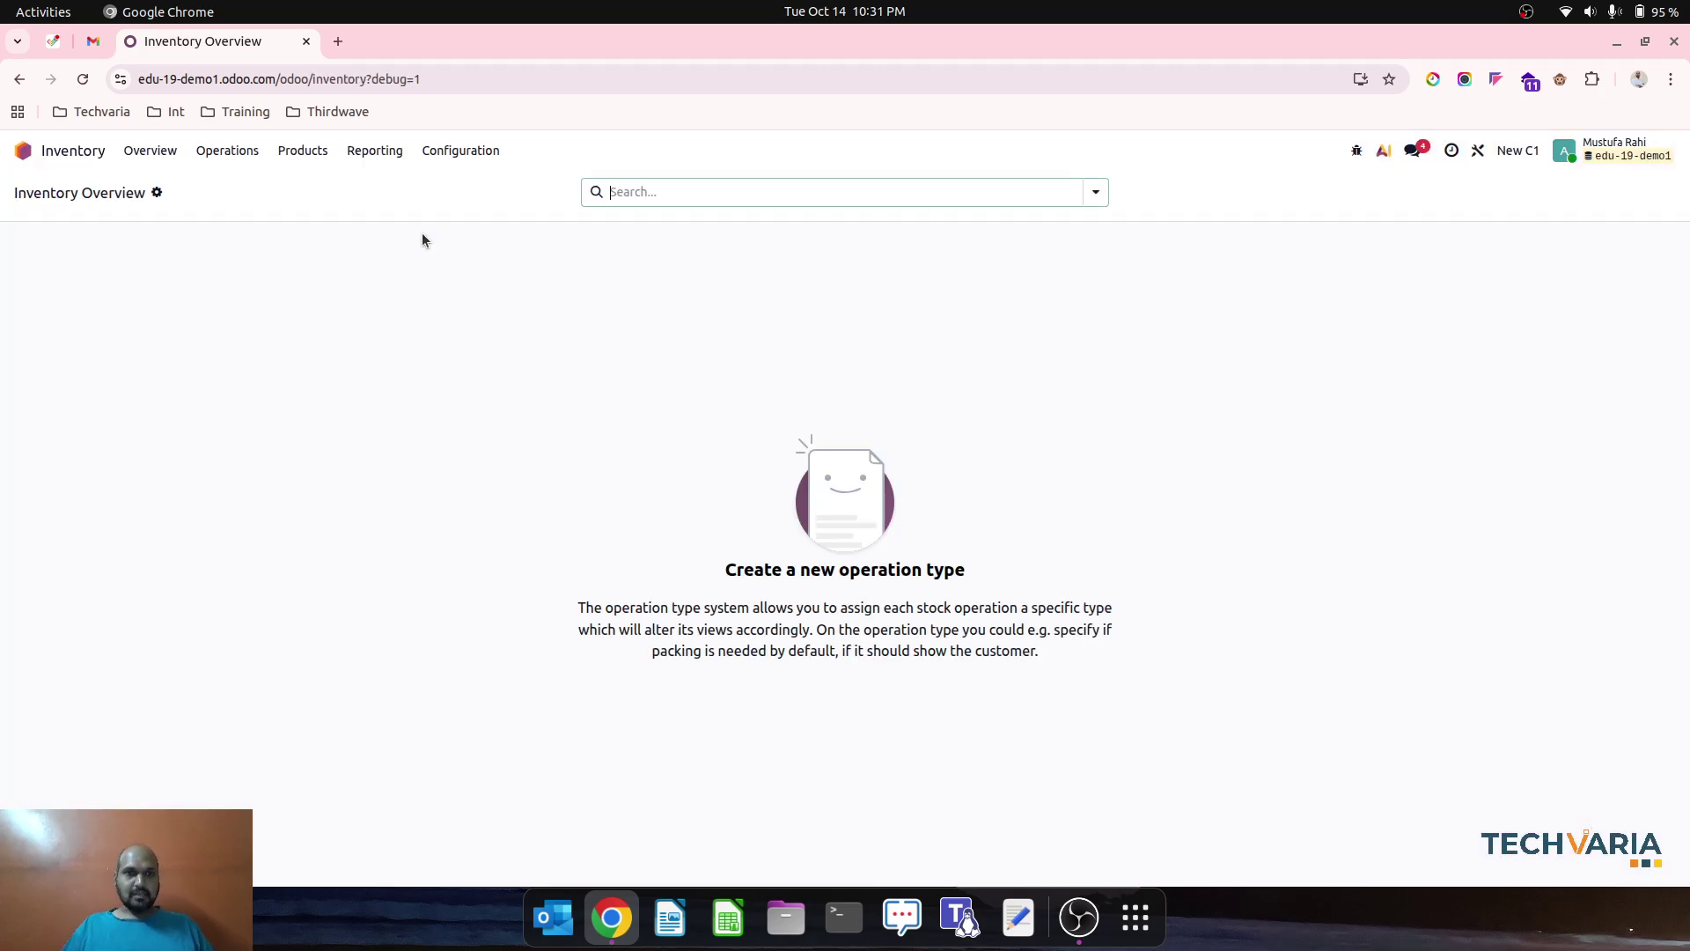
left_click(460, 150)
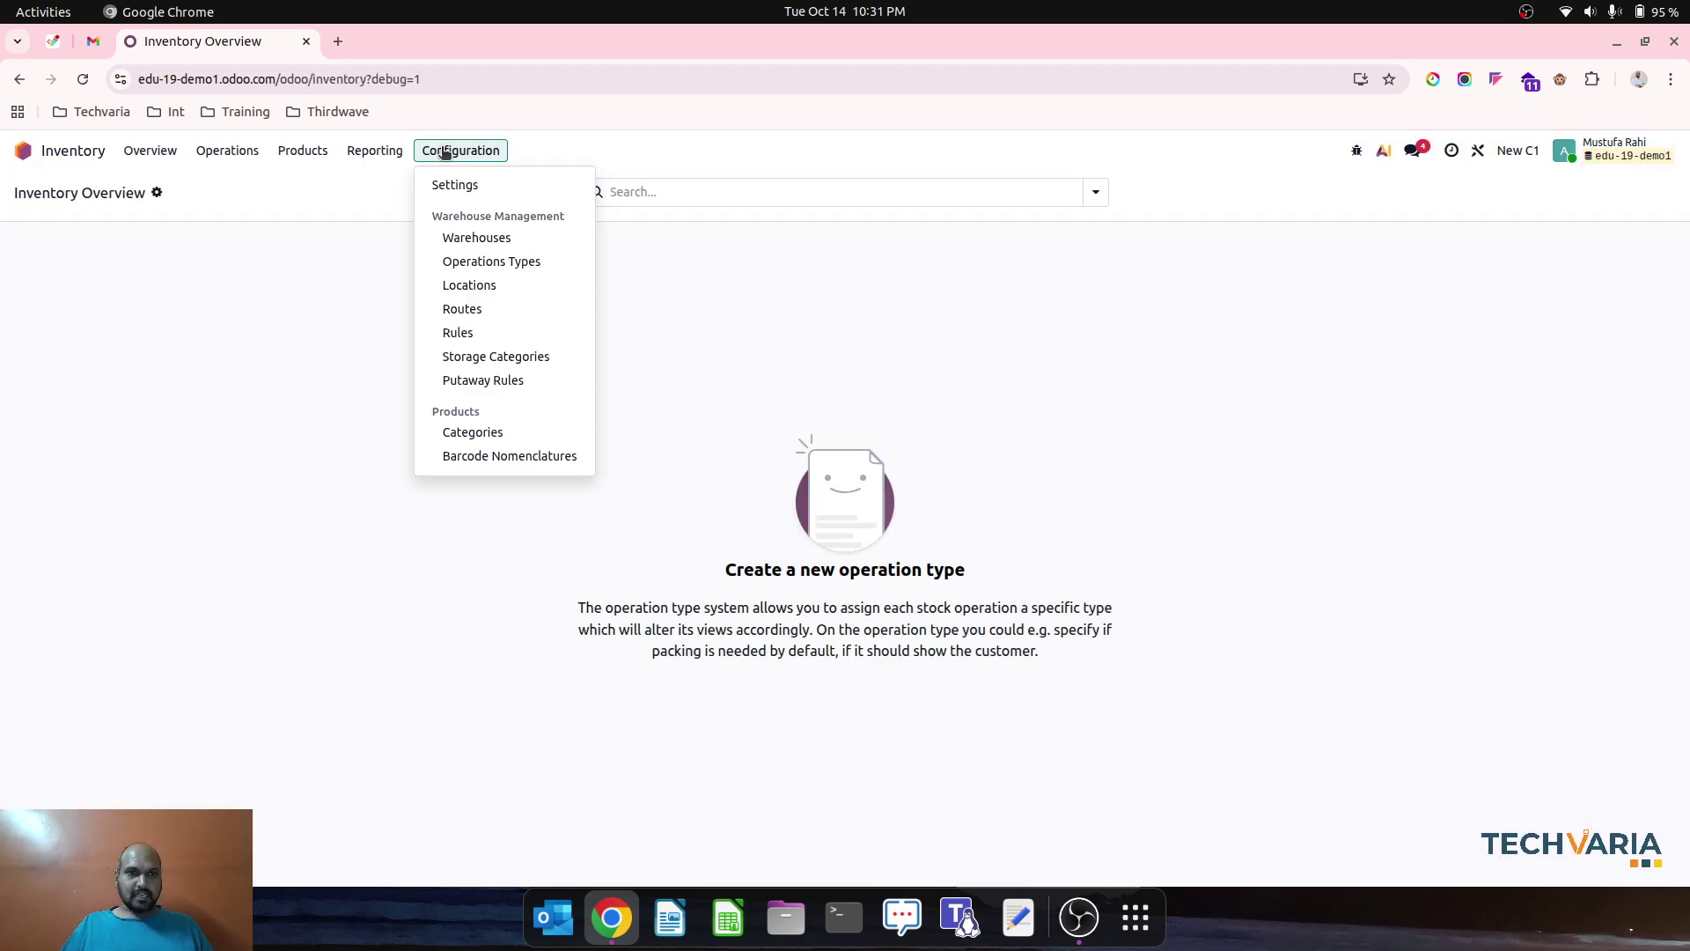
left_click(496, 237)
left_click(36, 192)
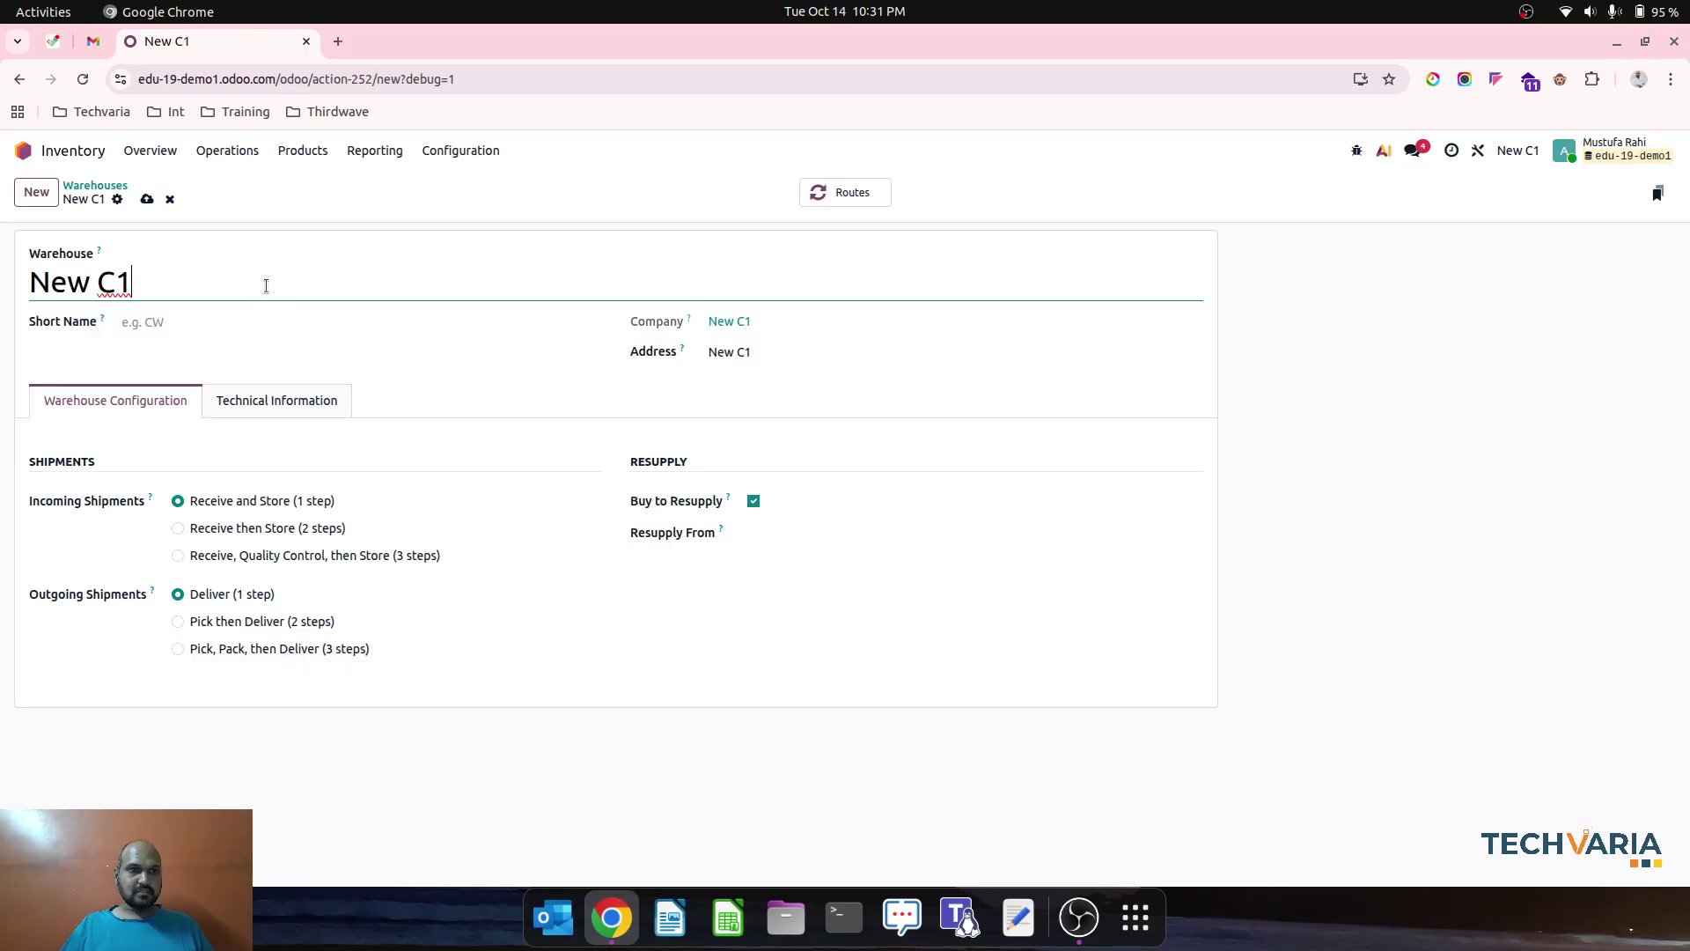
left_click(153, 320)
type("C1")
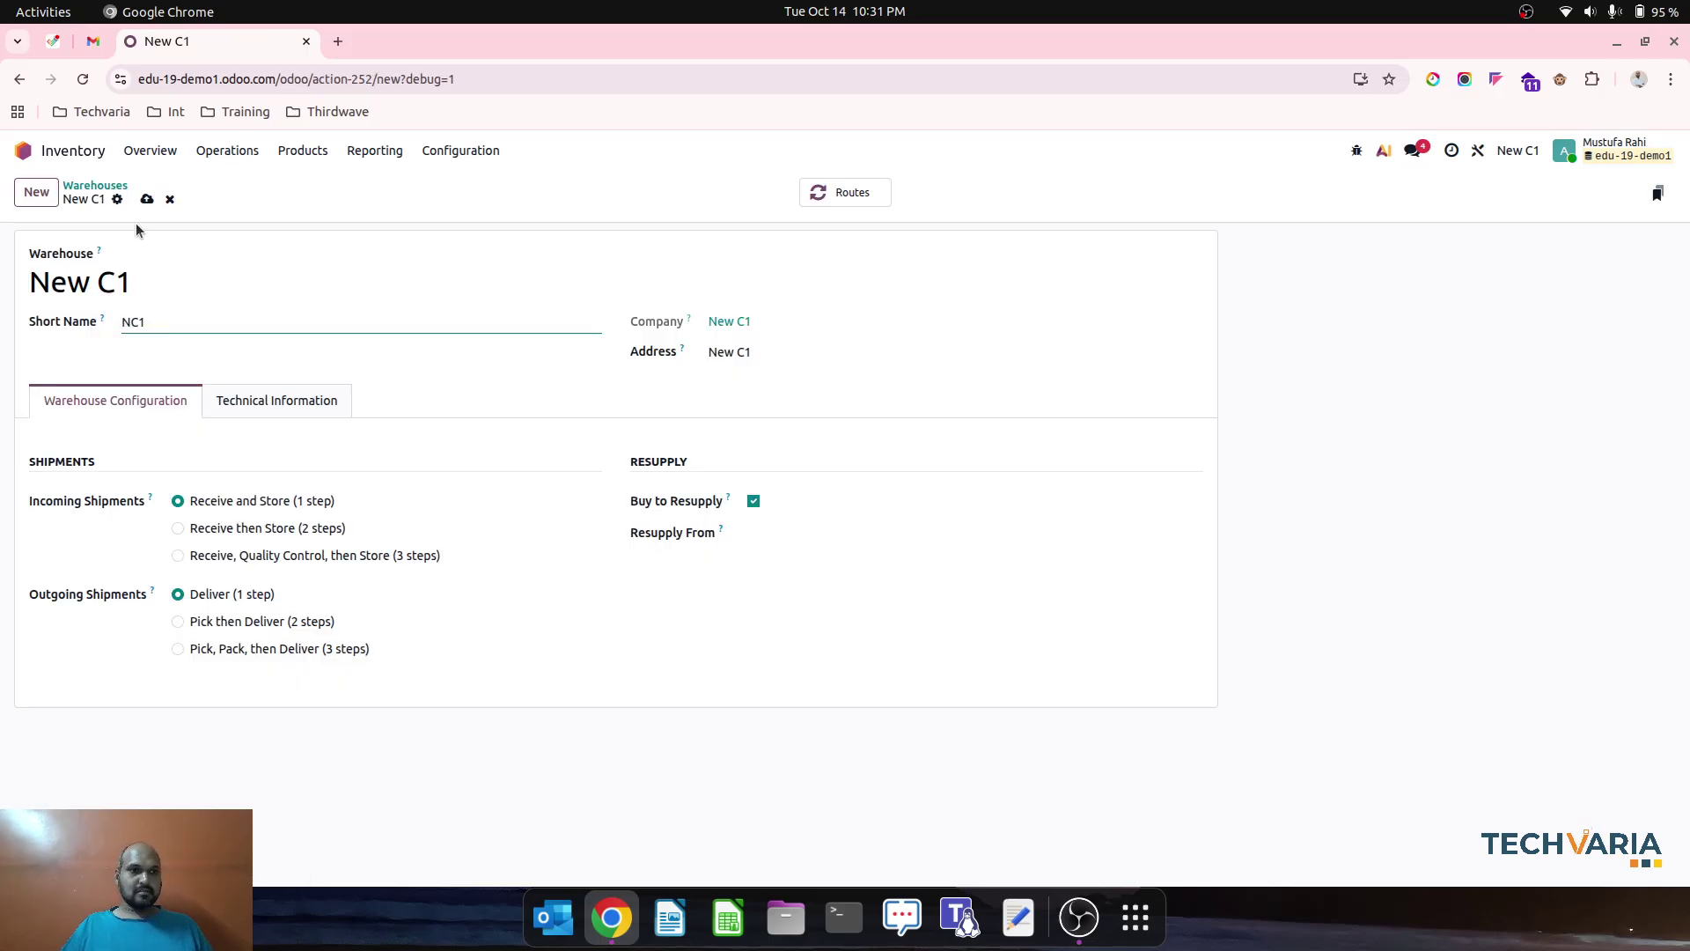
left_click(147, 199)
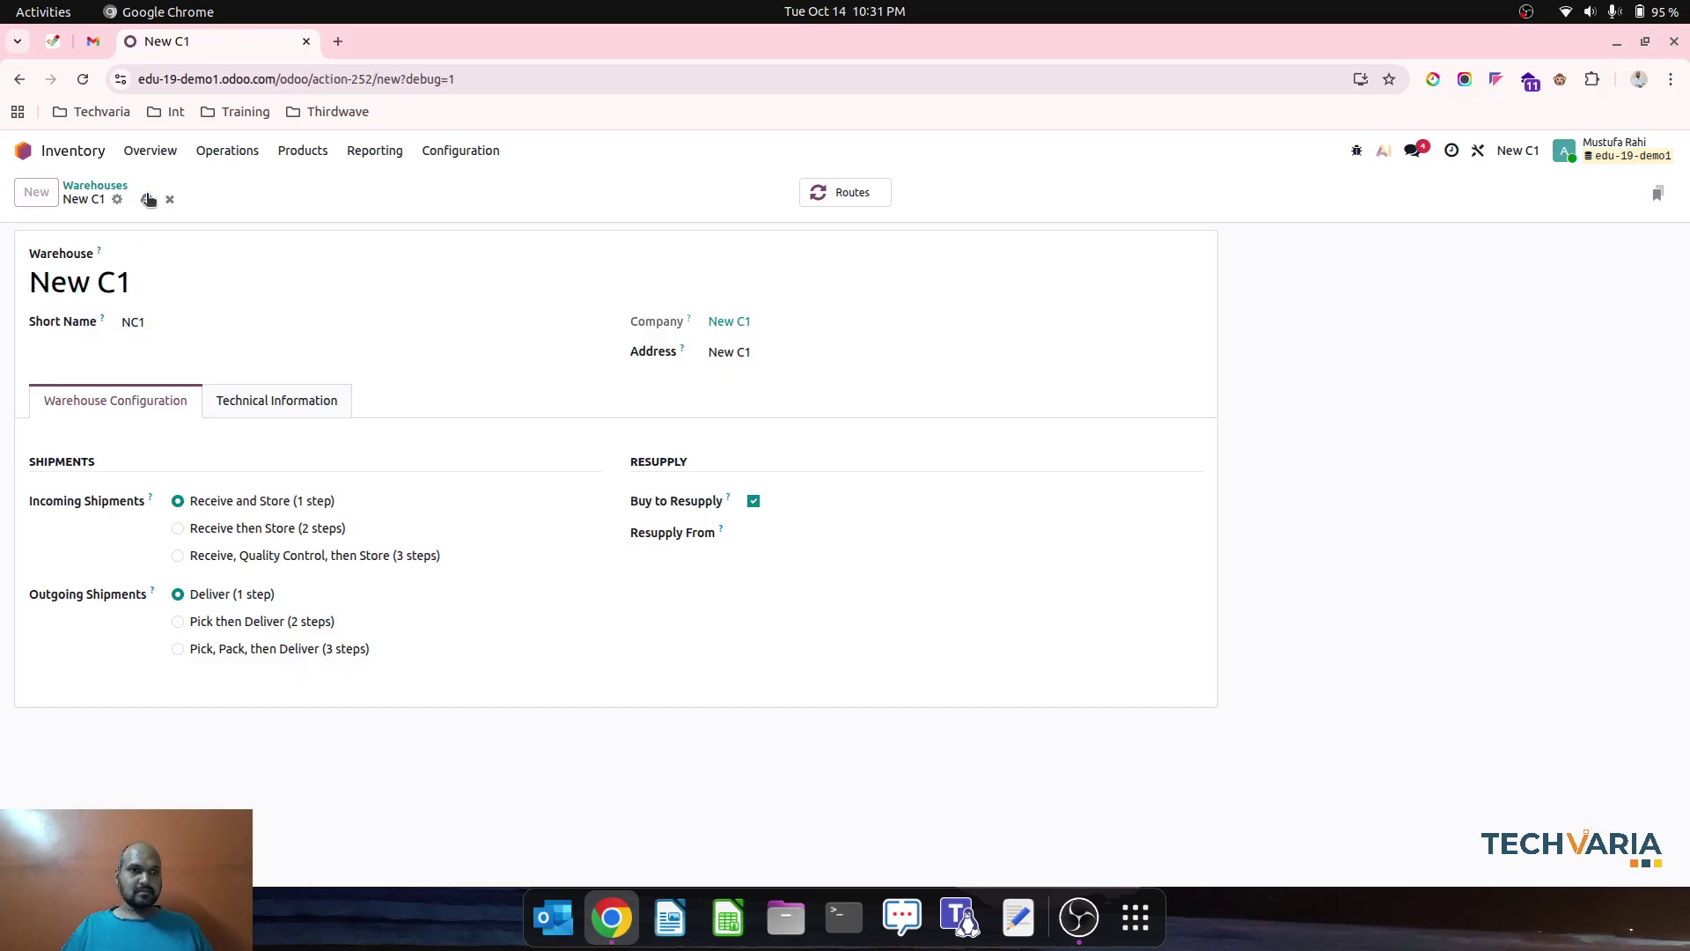
Create a new request for quotation in Purchase with Vendor1 as the vendor
left_click(46, 156)
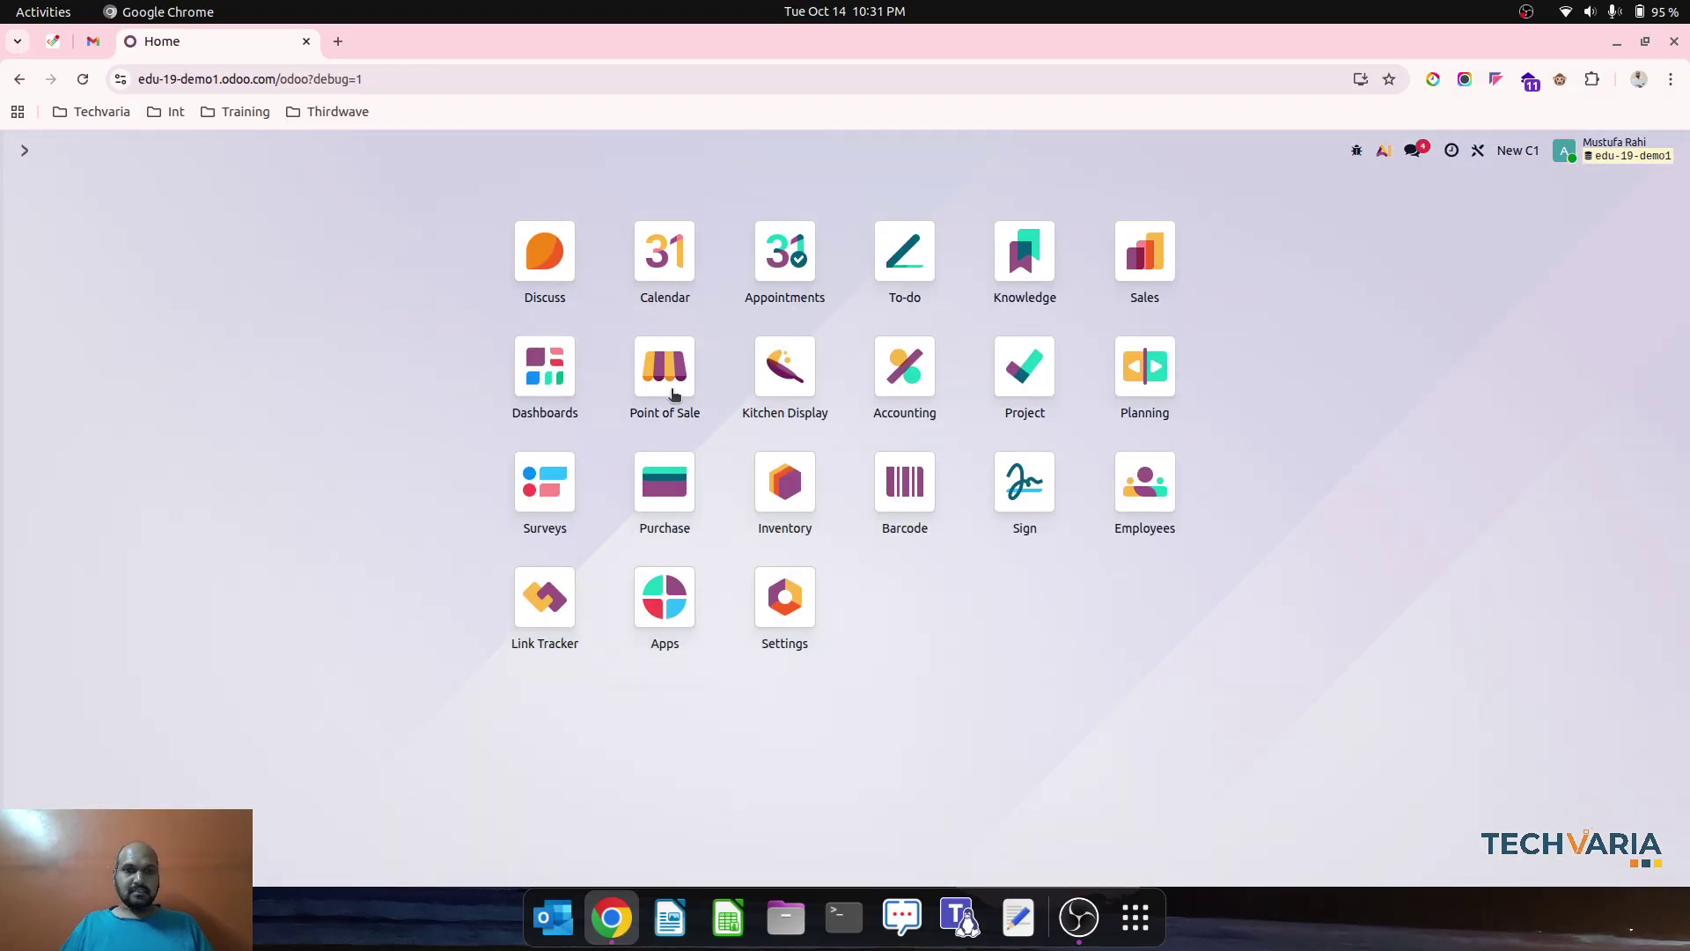
left_click(669, 480)
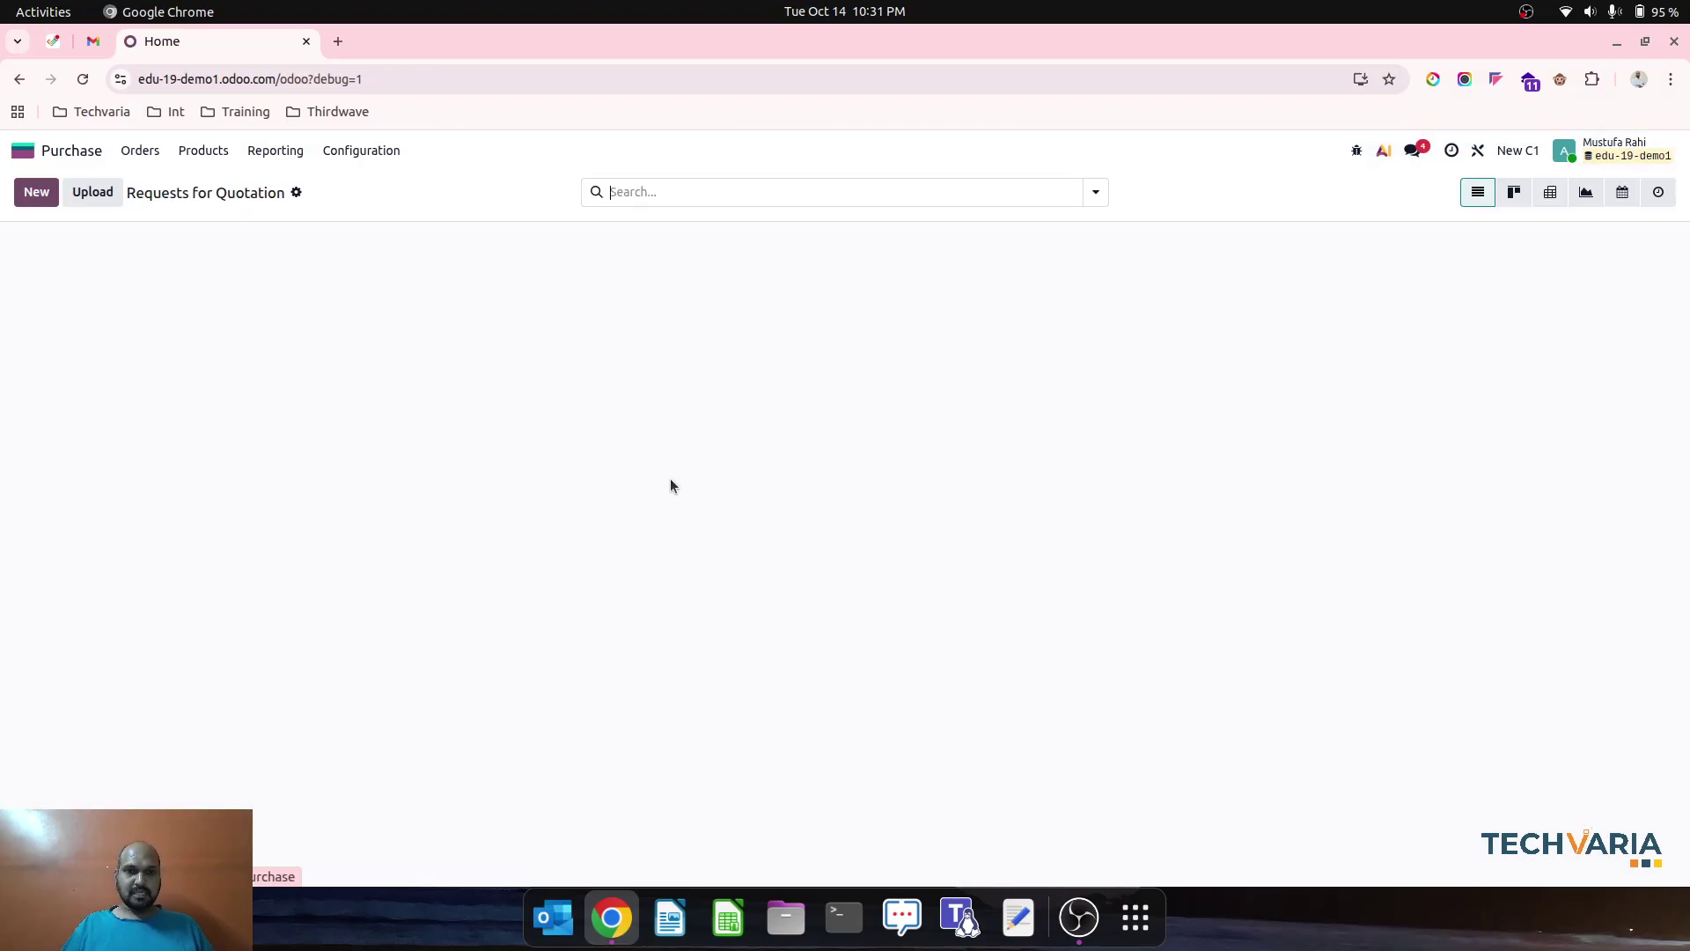
left_click(35, 193)
left_click(213, 355)
left_click(211, 383)
Add two order lines: Medicine1 with quantity 10 at unit price 10, and Grocery1 with quantity 10 at unit price 20
left_click(115, 574)
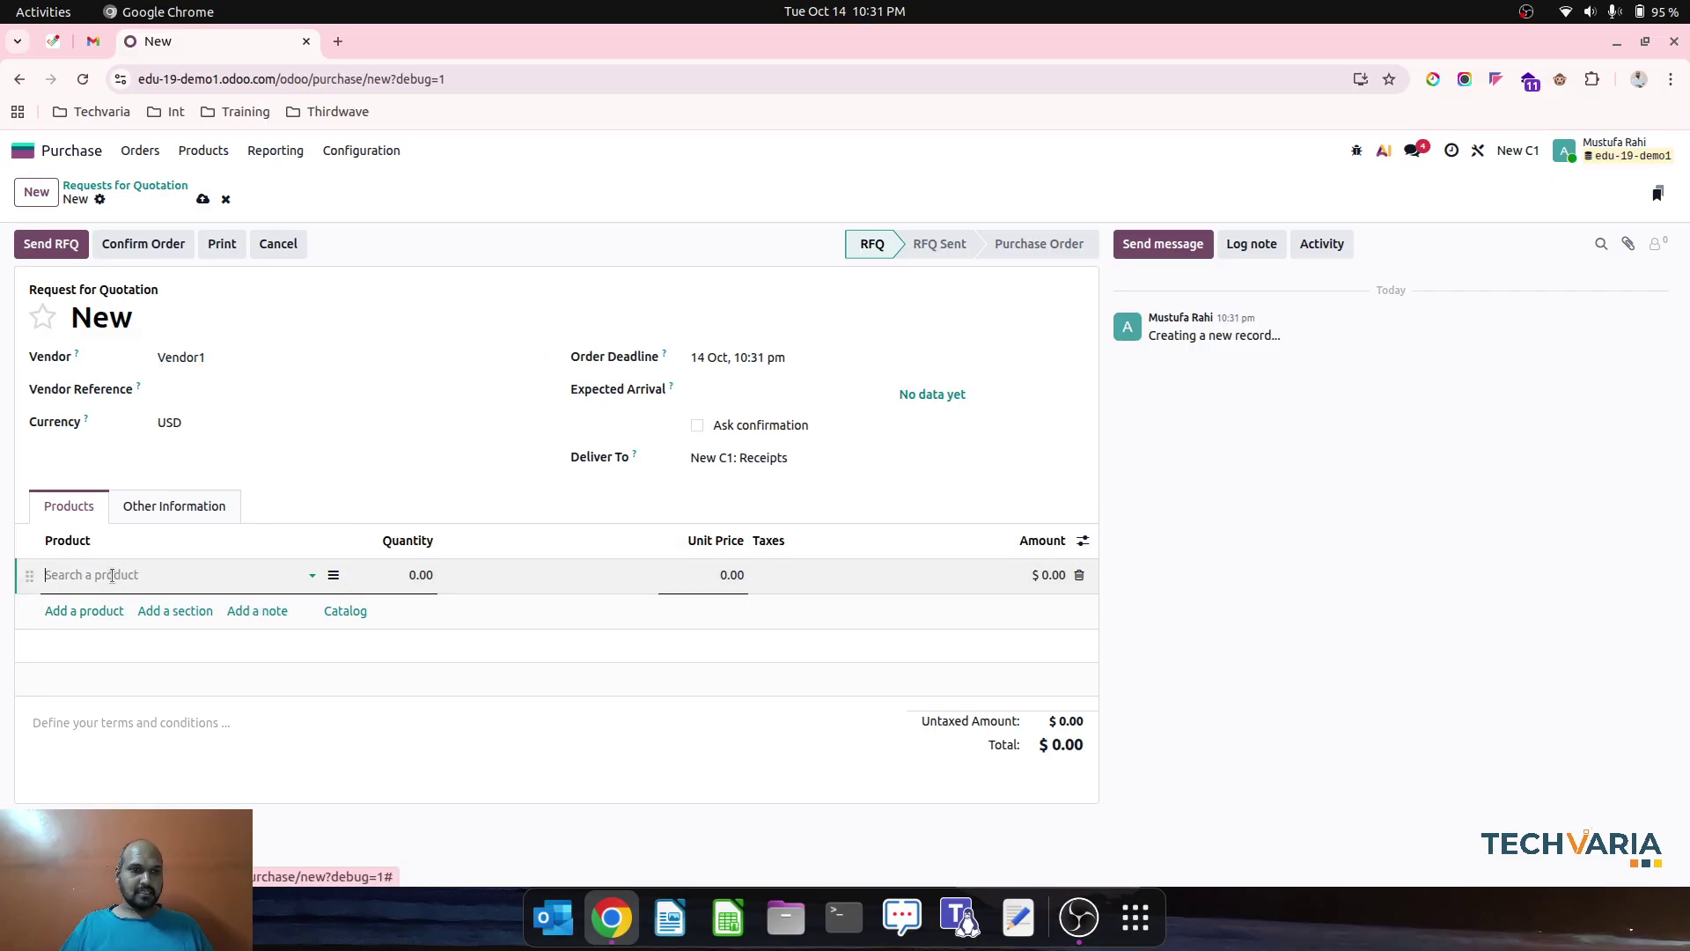
type("med")
key("Return")
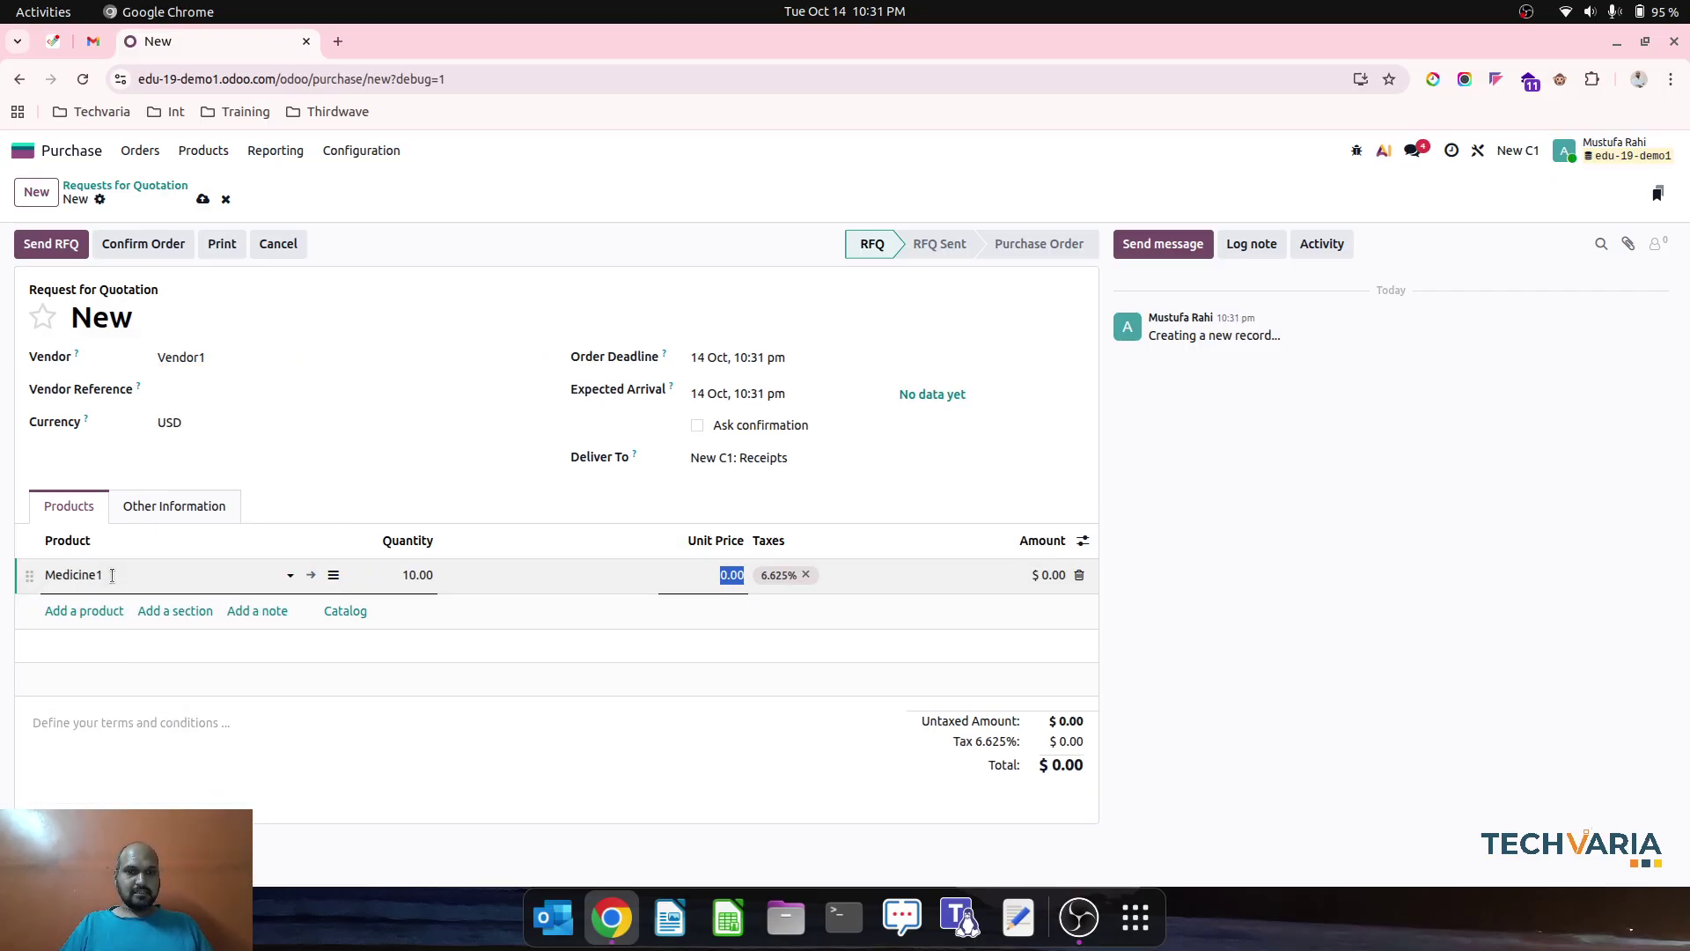
key("Return")
type("Gr")
key("Return")
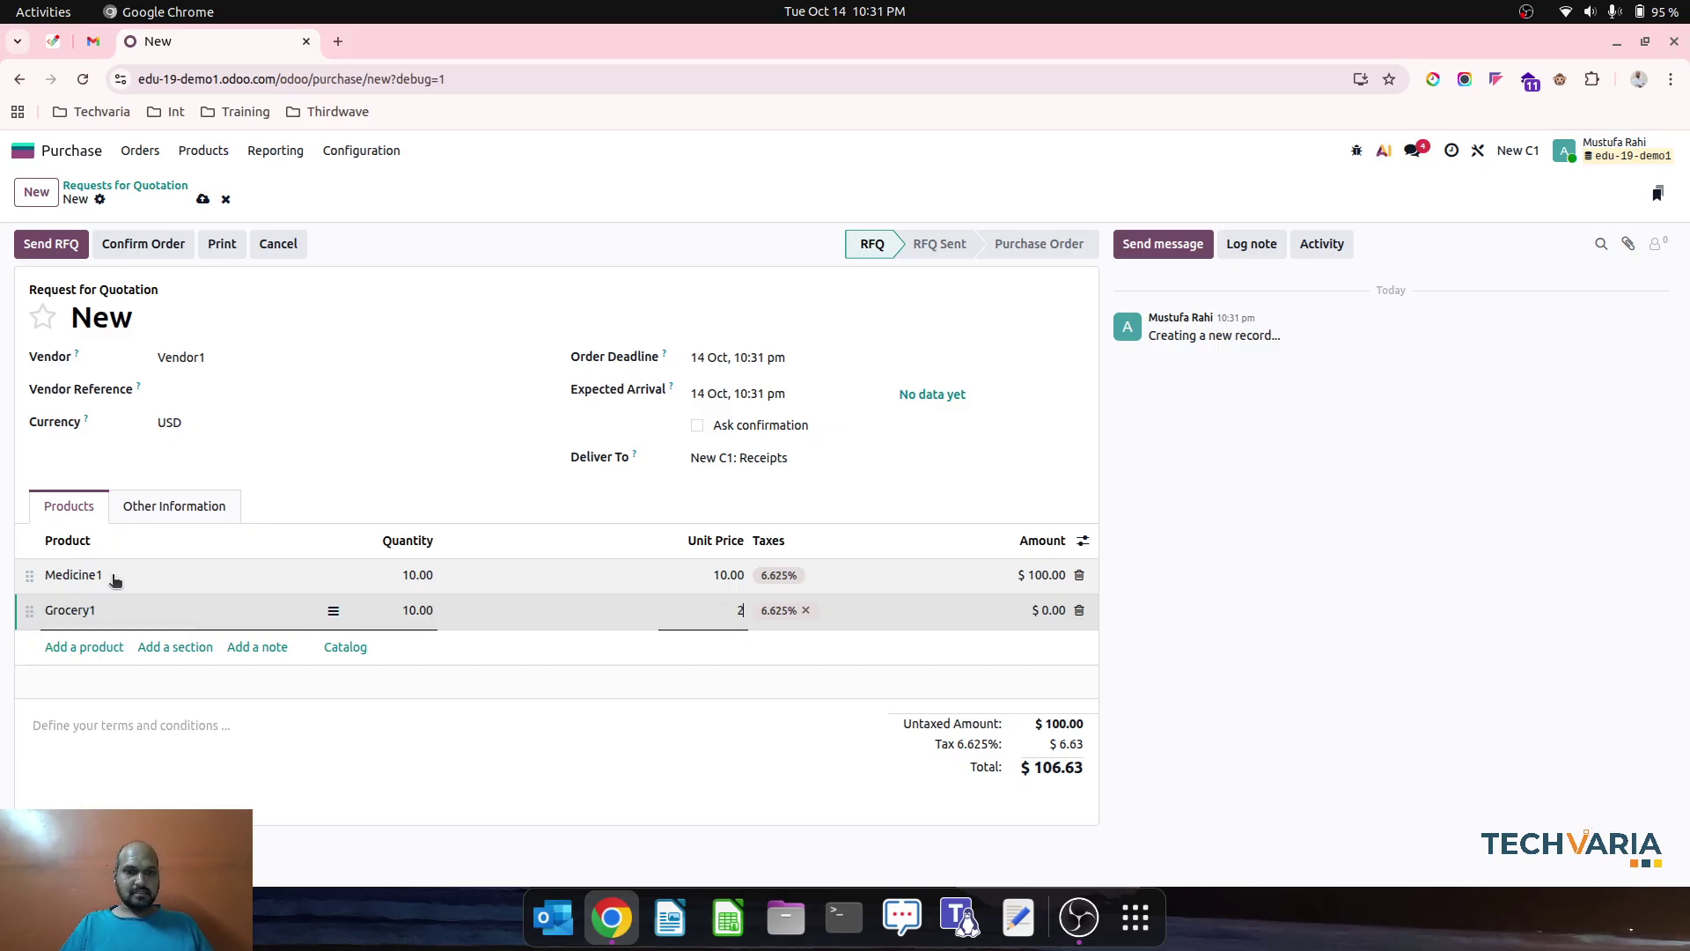
Confirm the purchase order and validate its receipt for the full quantities
left_click(133, 243)
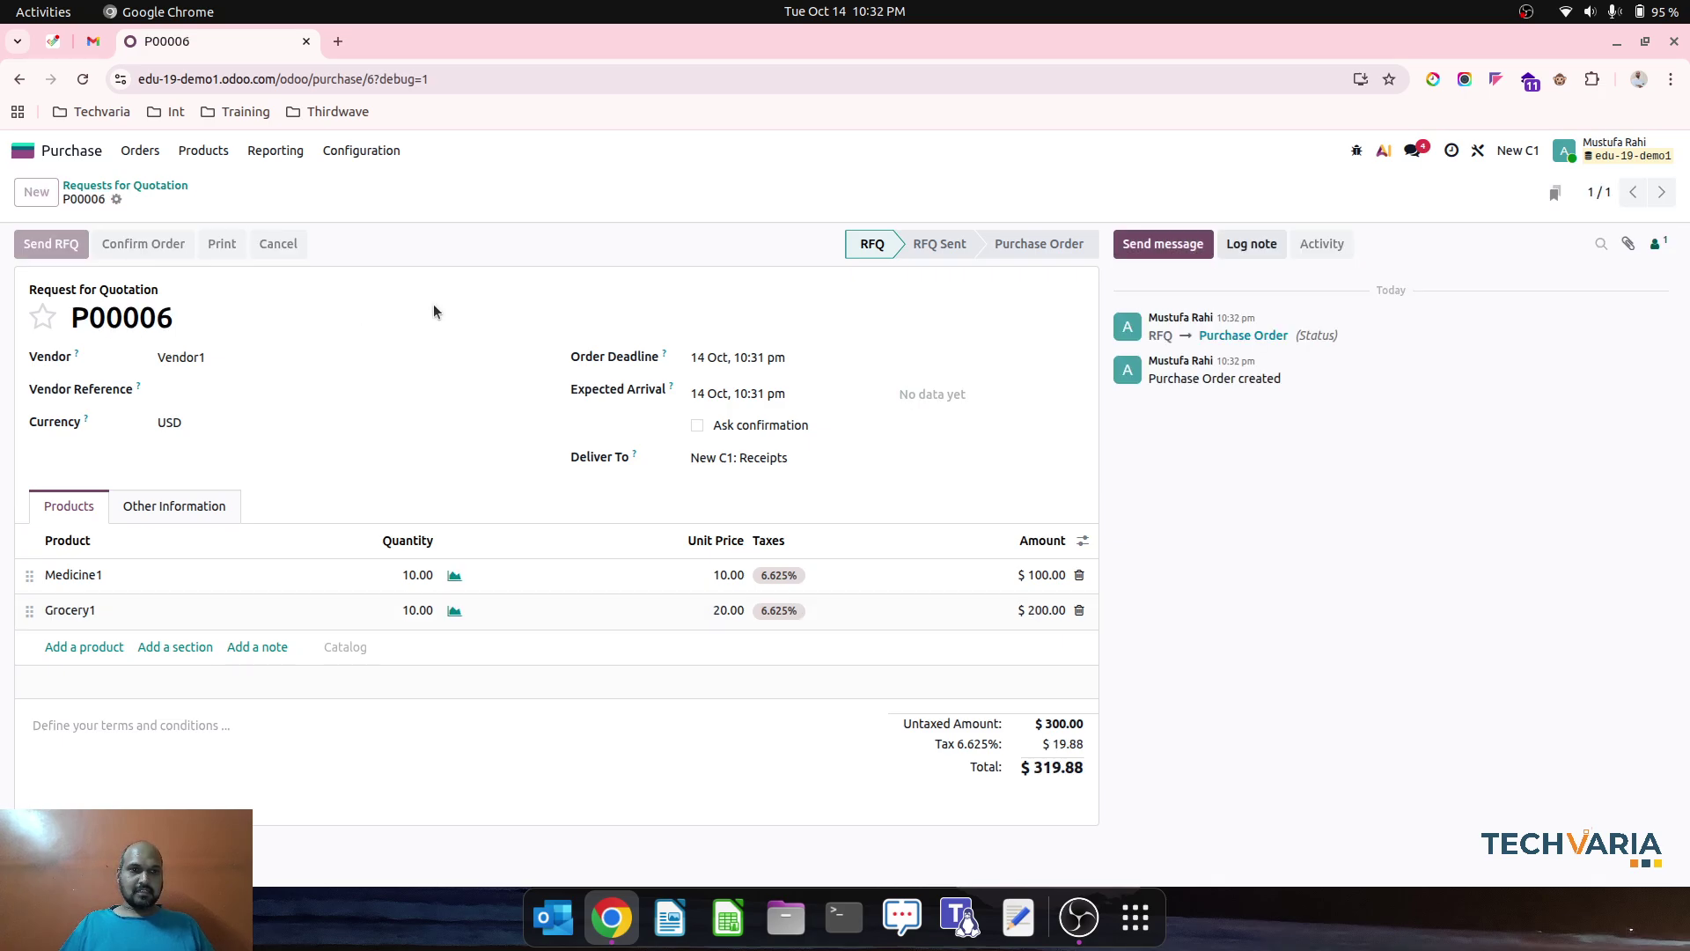
left_click(837, 197)
left_click(47, 244)
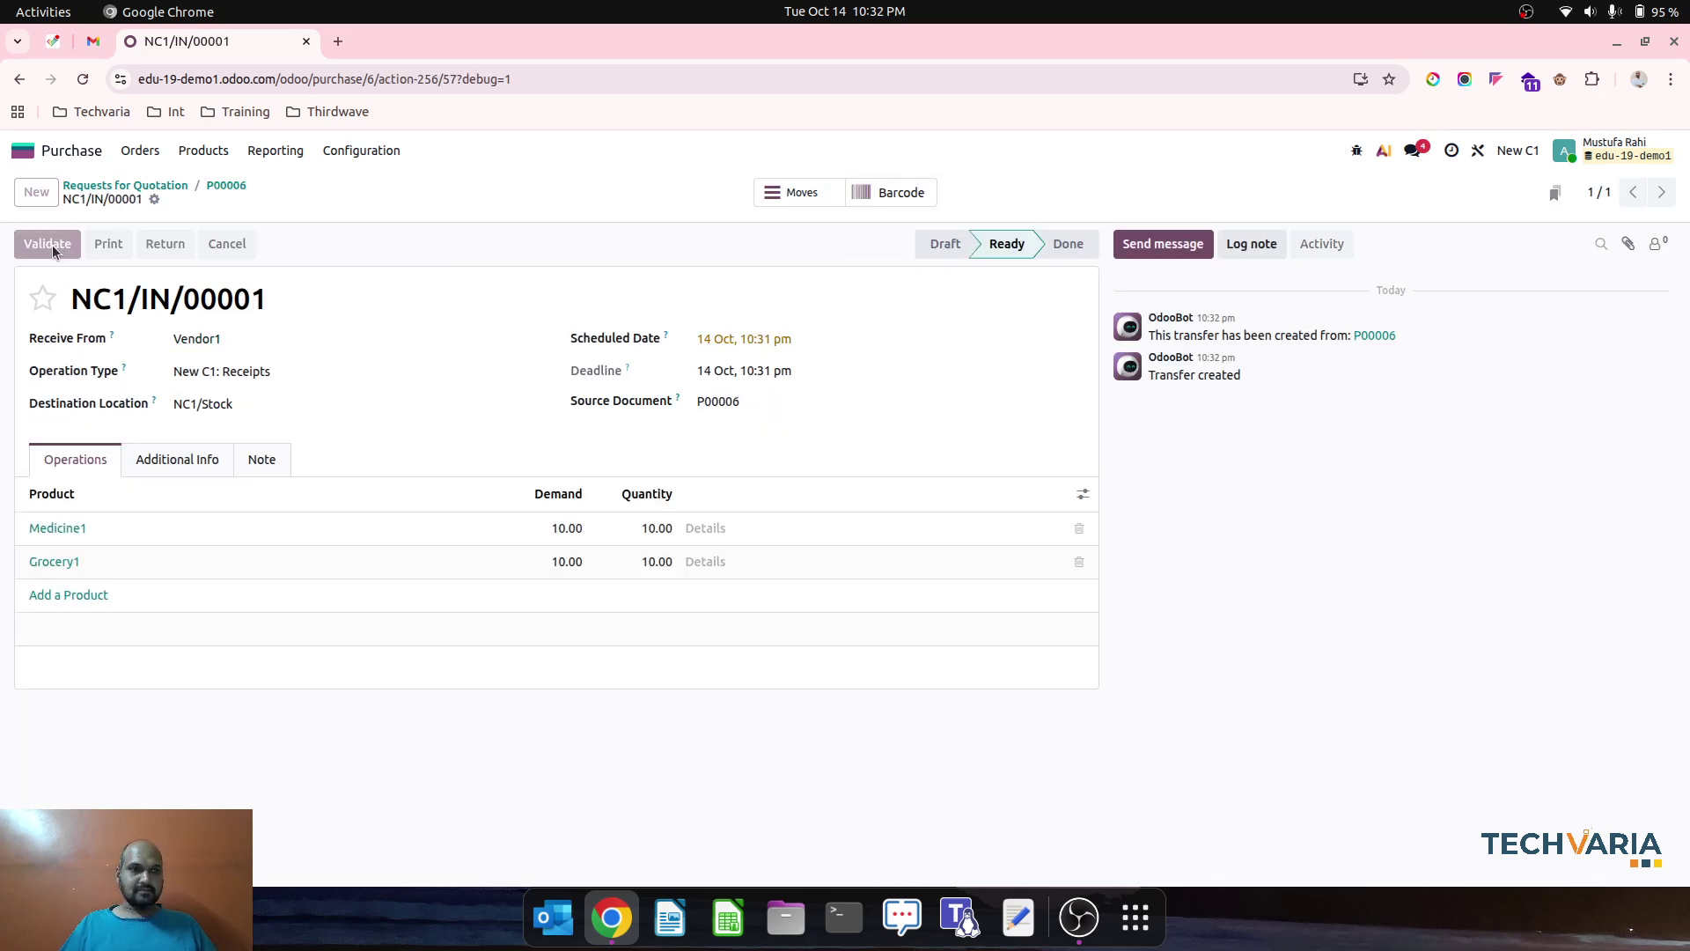
Examine the Balance Sheet and the Inventory Valuation in Accounting for the effect of the received goods
left_click(62, 151)
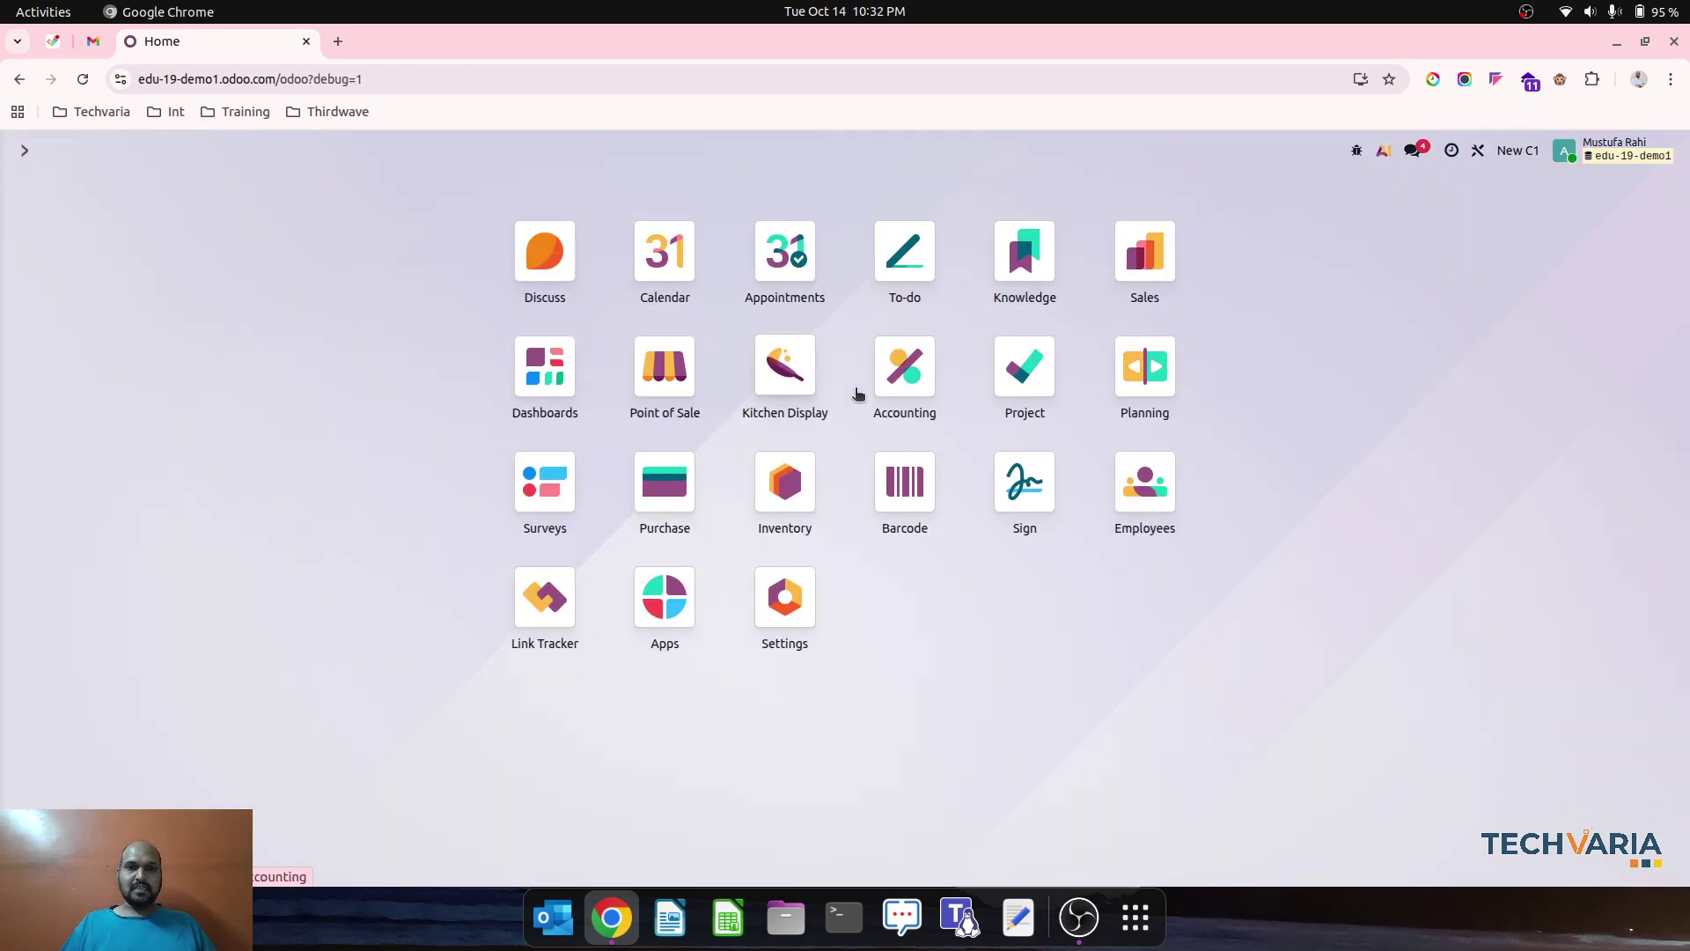
left_click(881, 374)
left_click(531, 152)
left_click(551, 212)
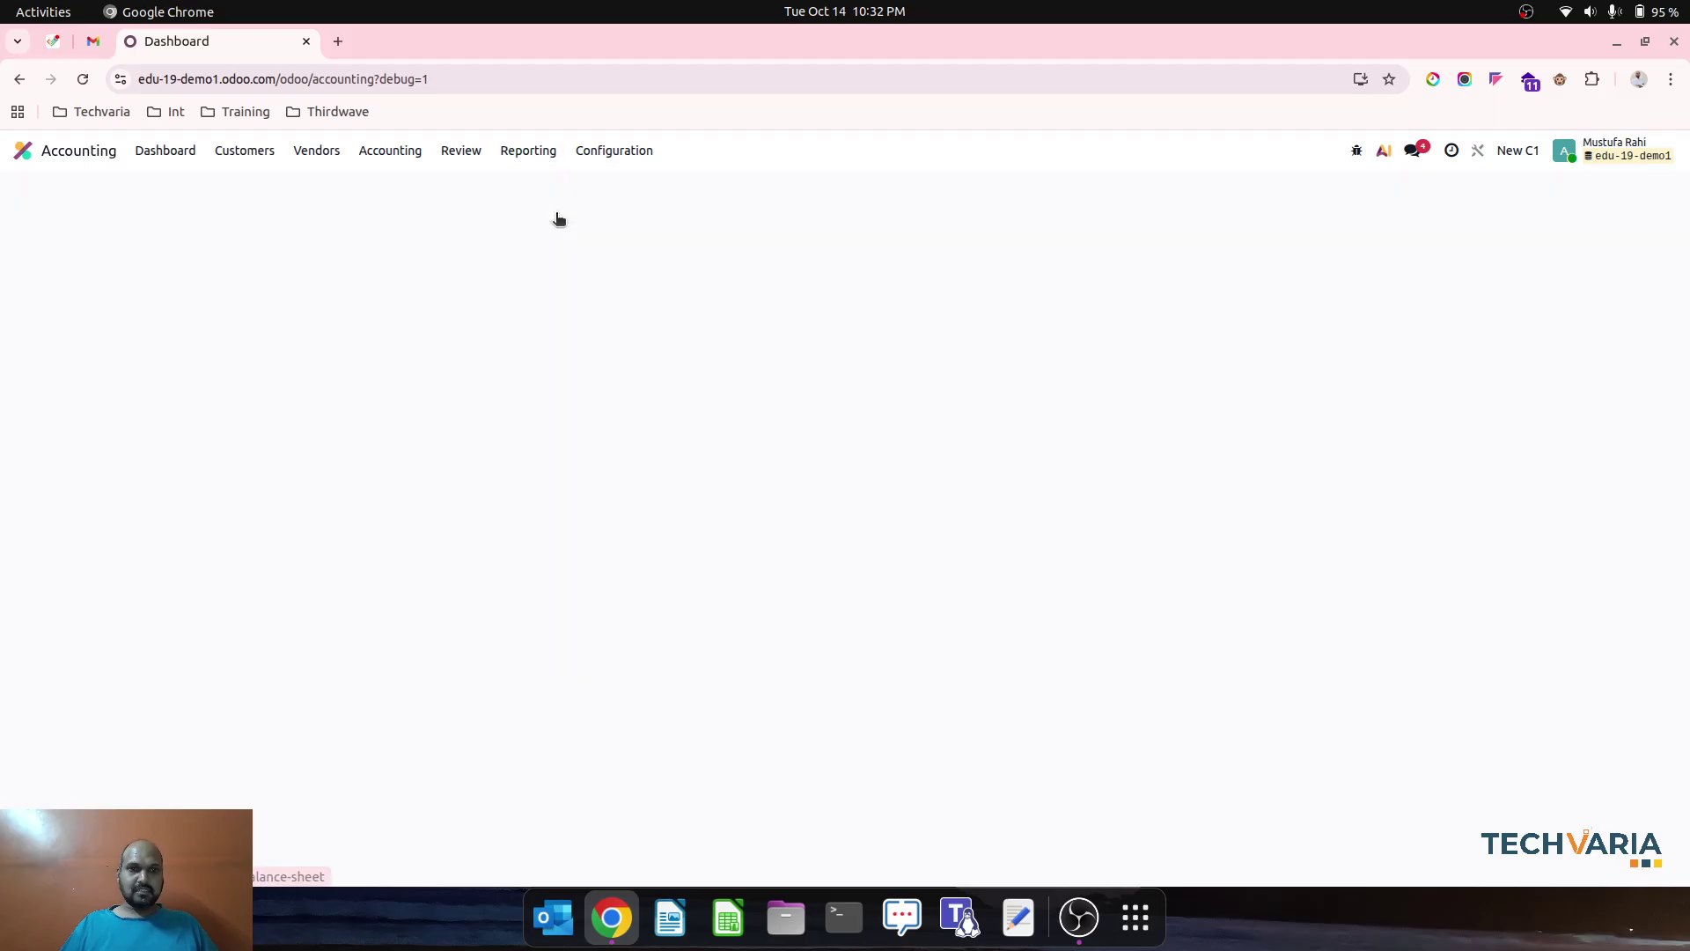
left_click(461, 151)
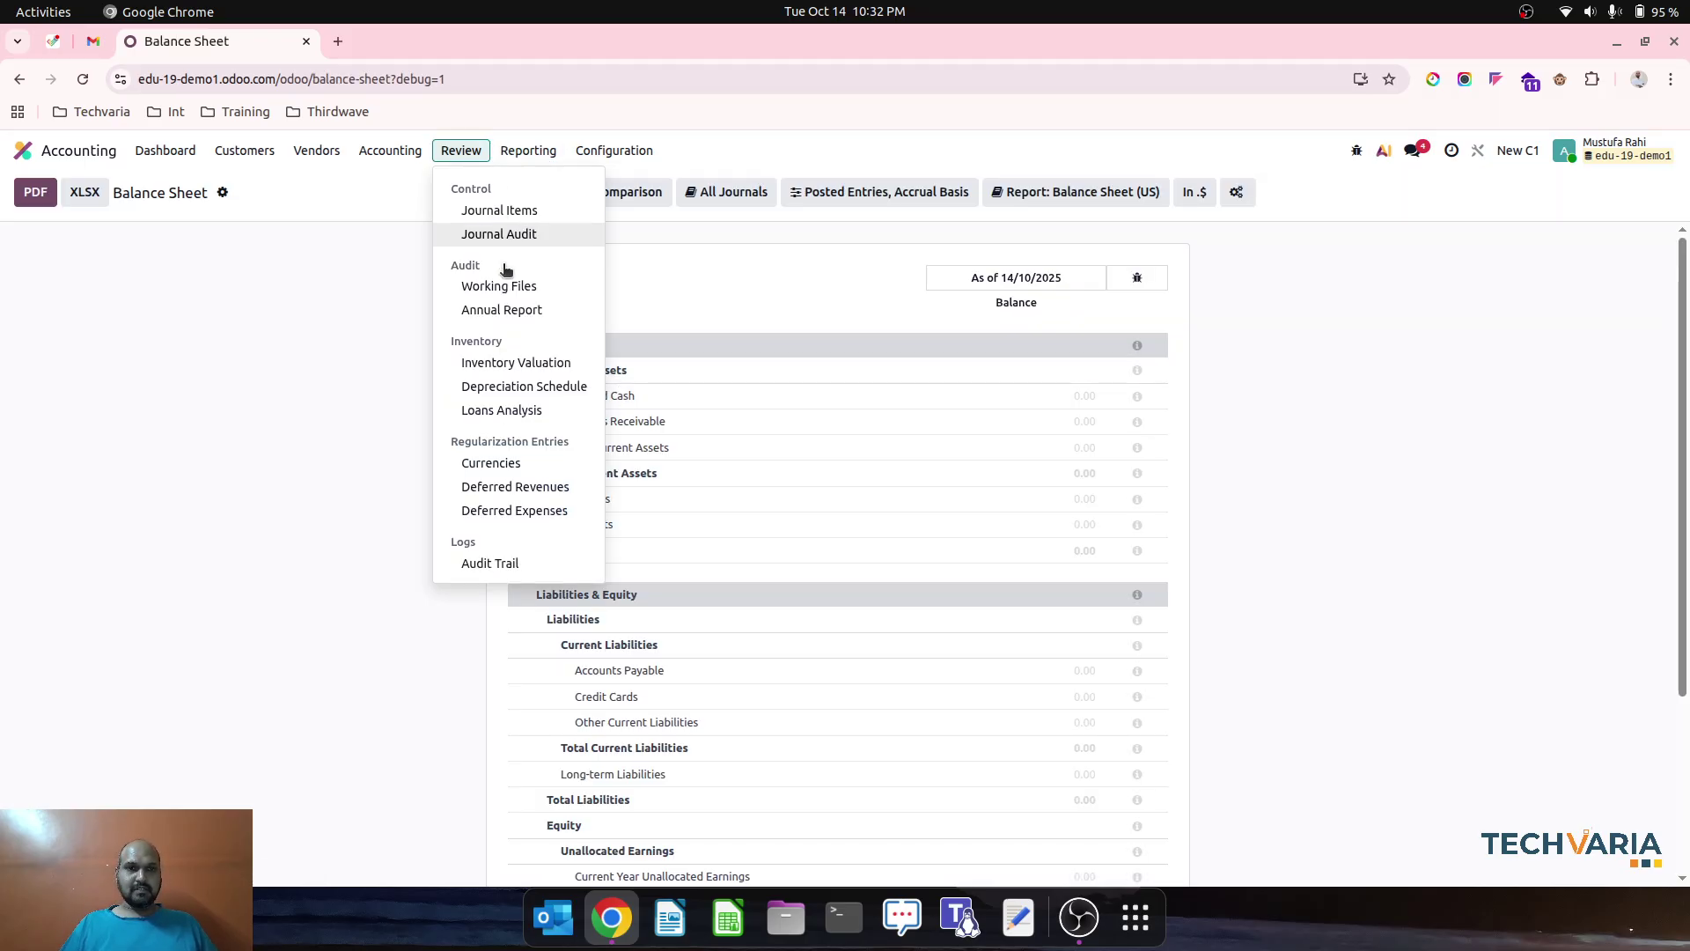
left_click(522, 365)
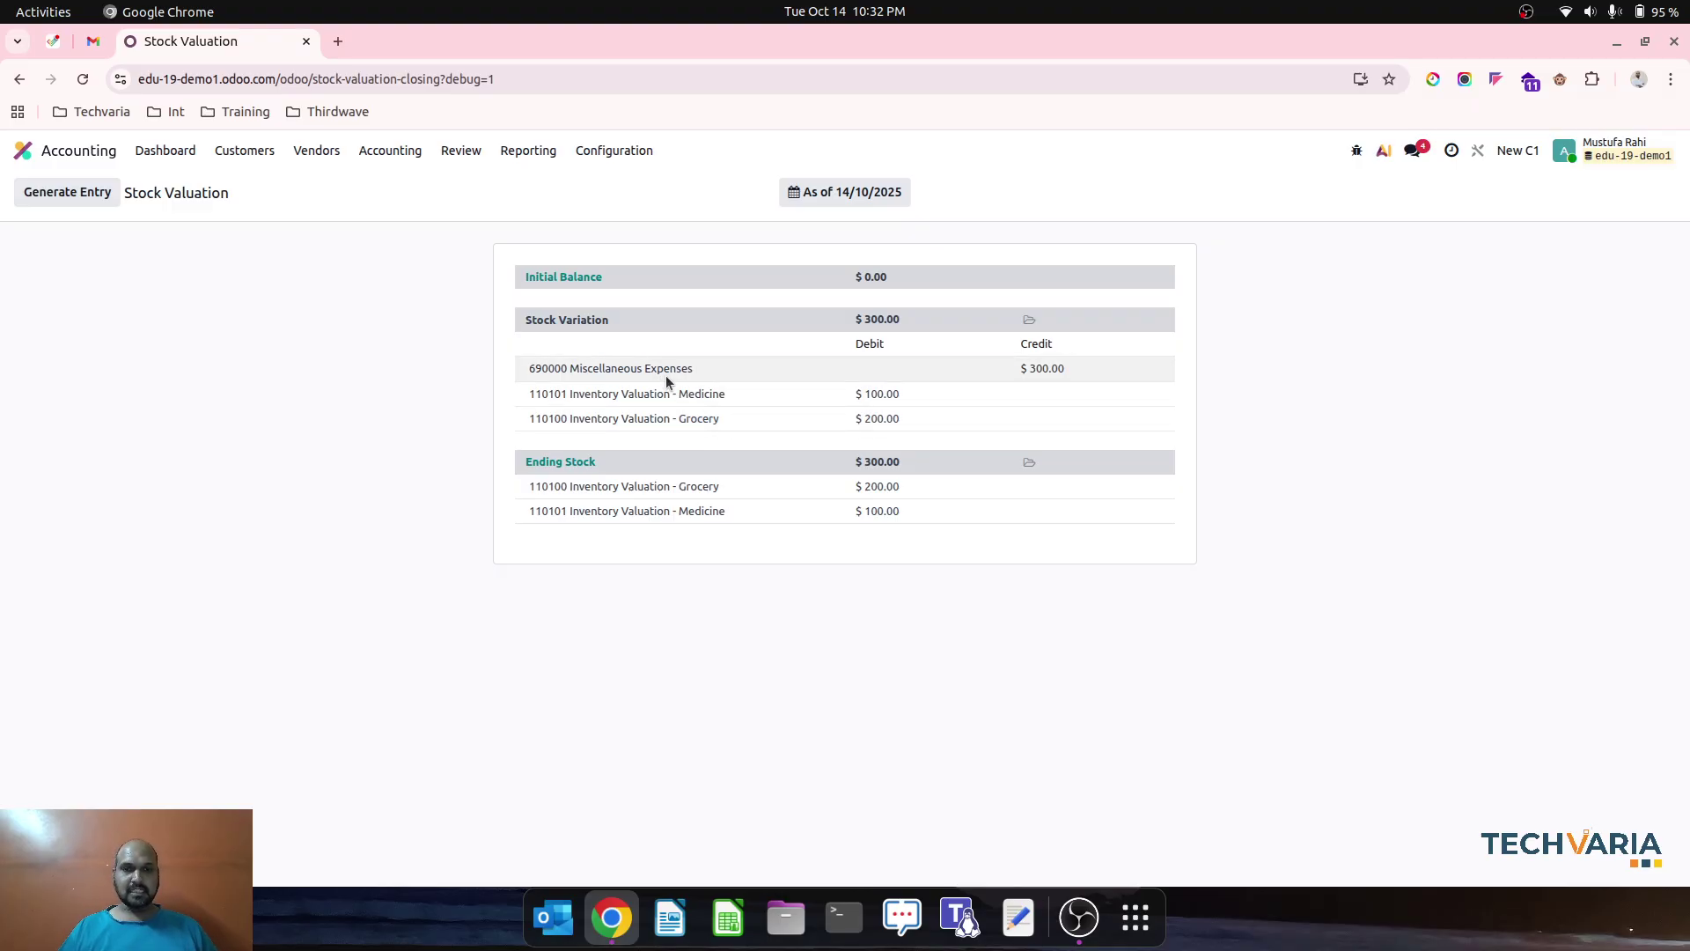
Open the default product expense account, 690000 Miscellaneous Expenses, from the Product Accounts in the Accounting settings
left_click(607, 151)
left_click(662, 177)
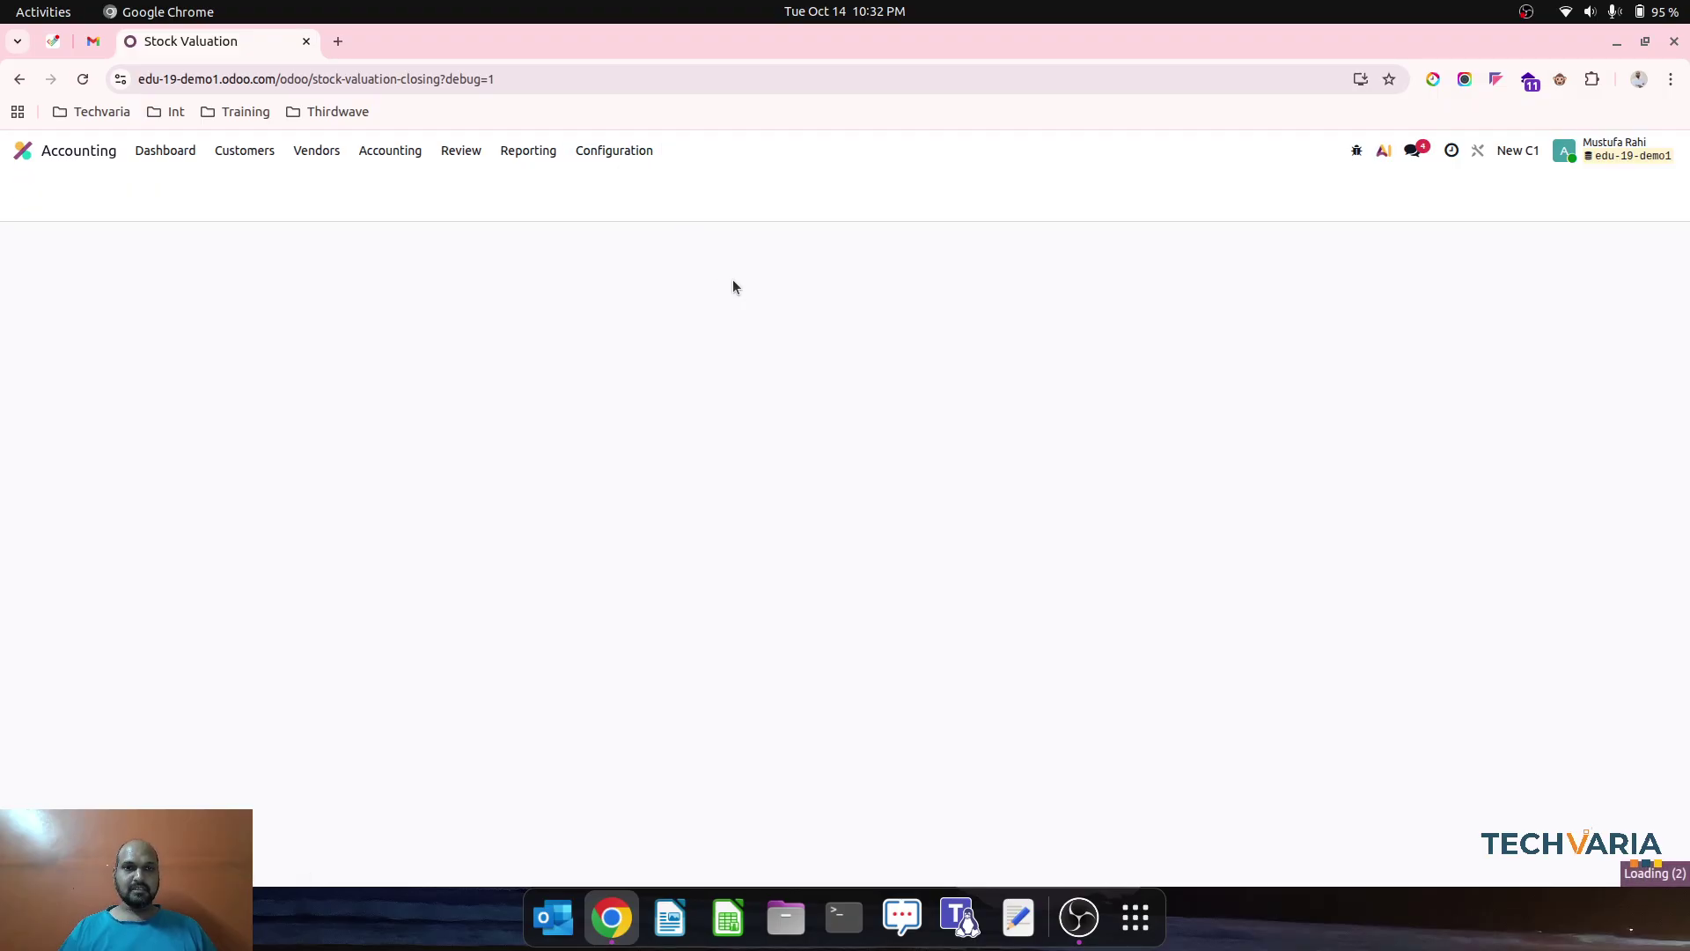
type("INVE")
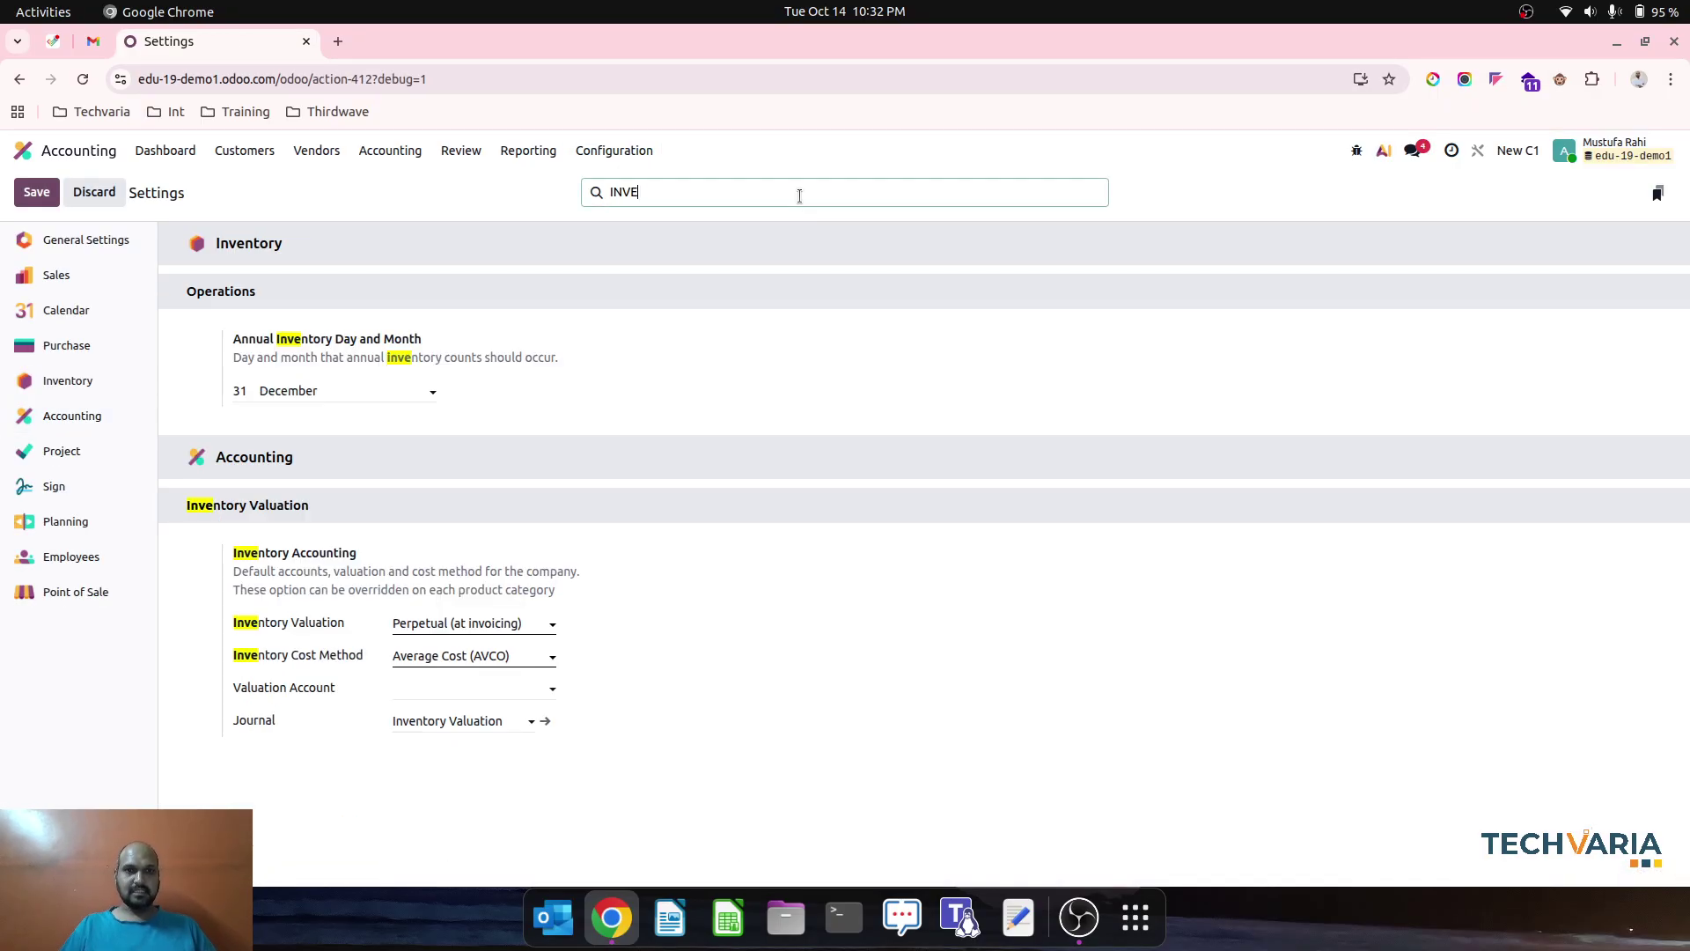
key("BackSpace")
key("BackSpace")
key("BackSpace")
key("BackSpace")
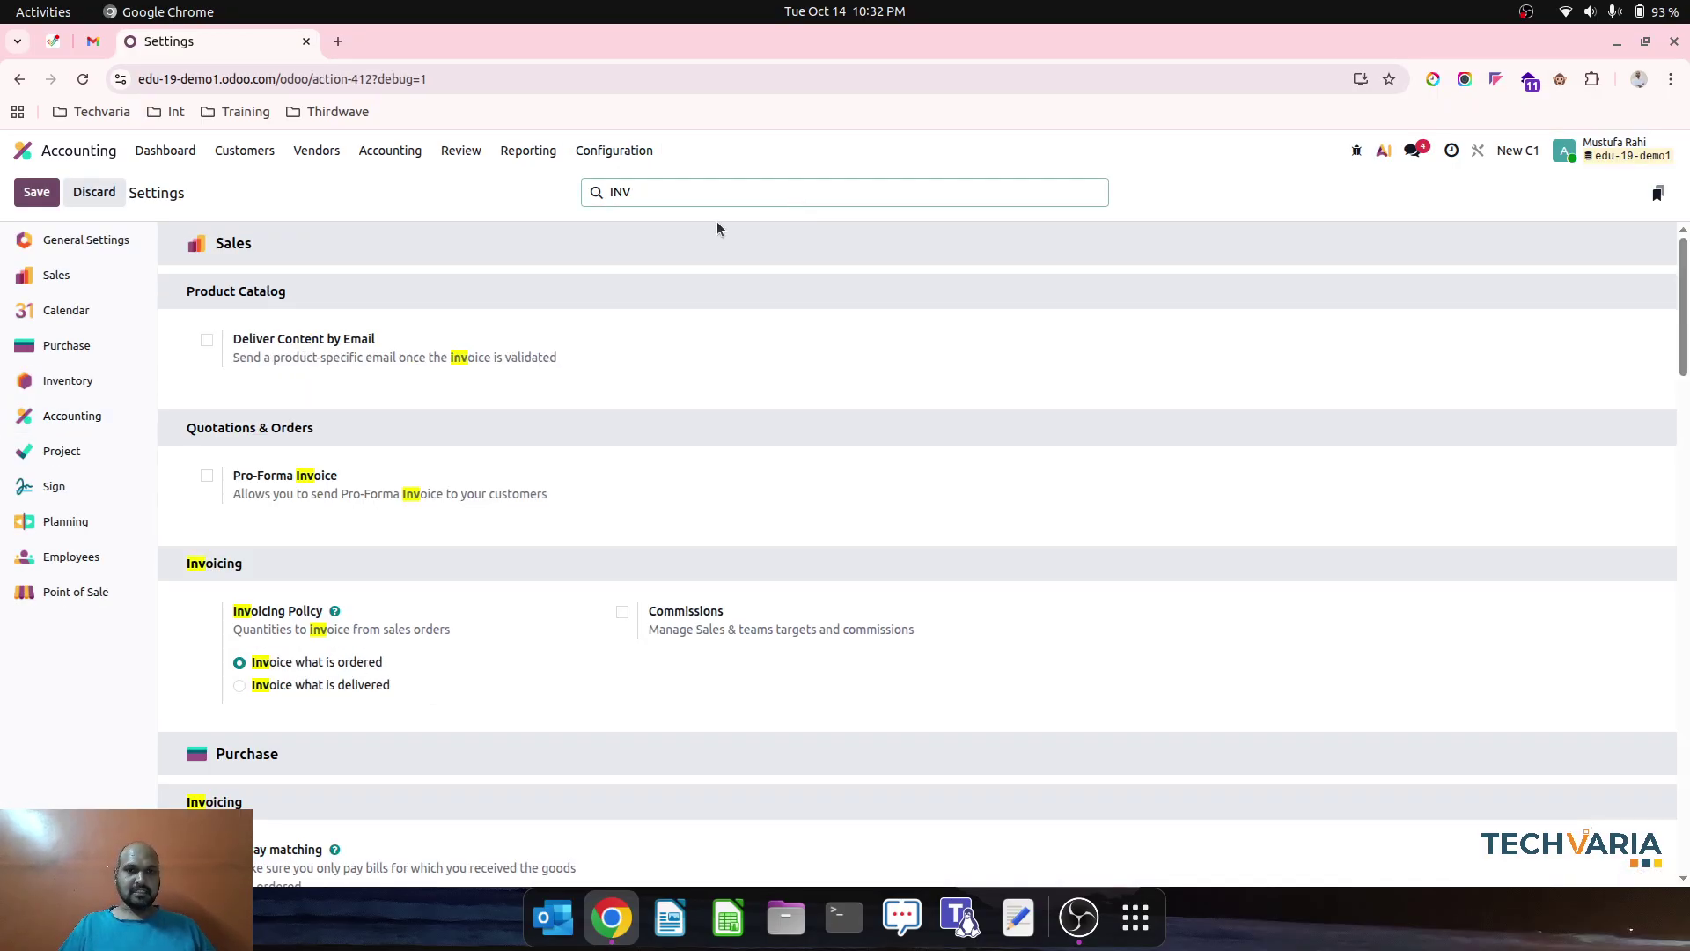
scroll(728, 251, "down", 20)
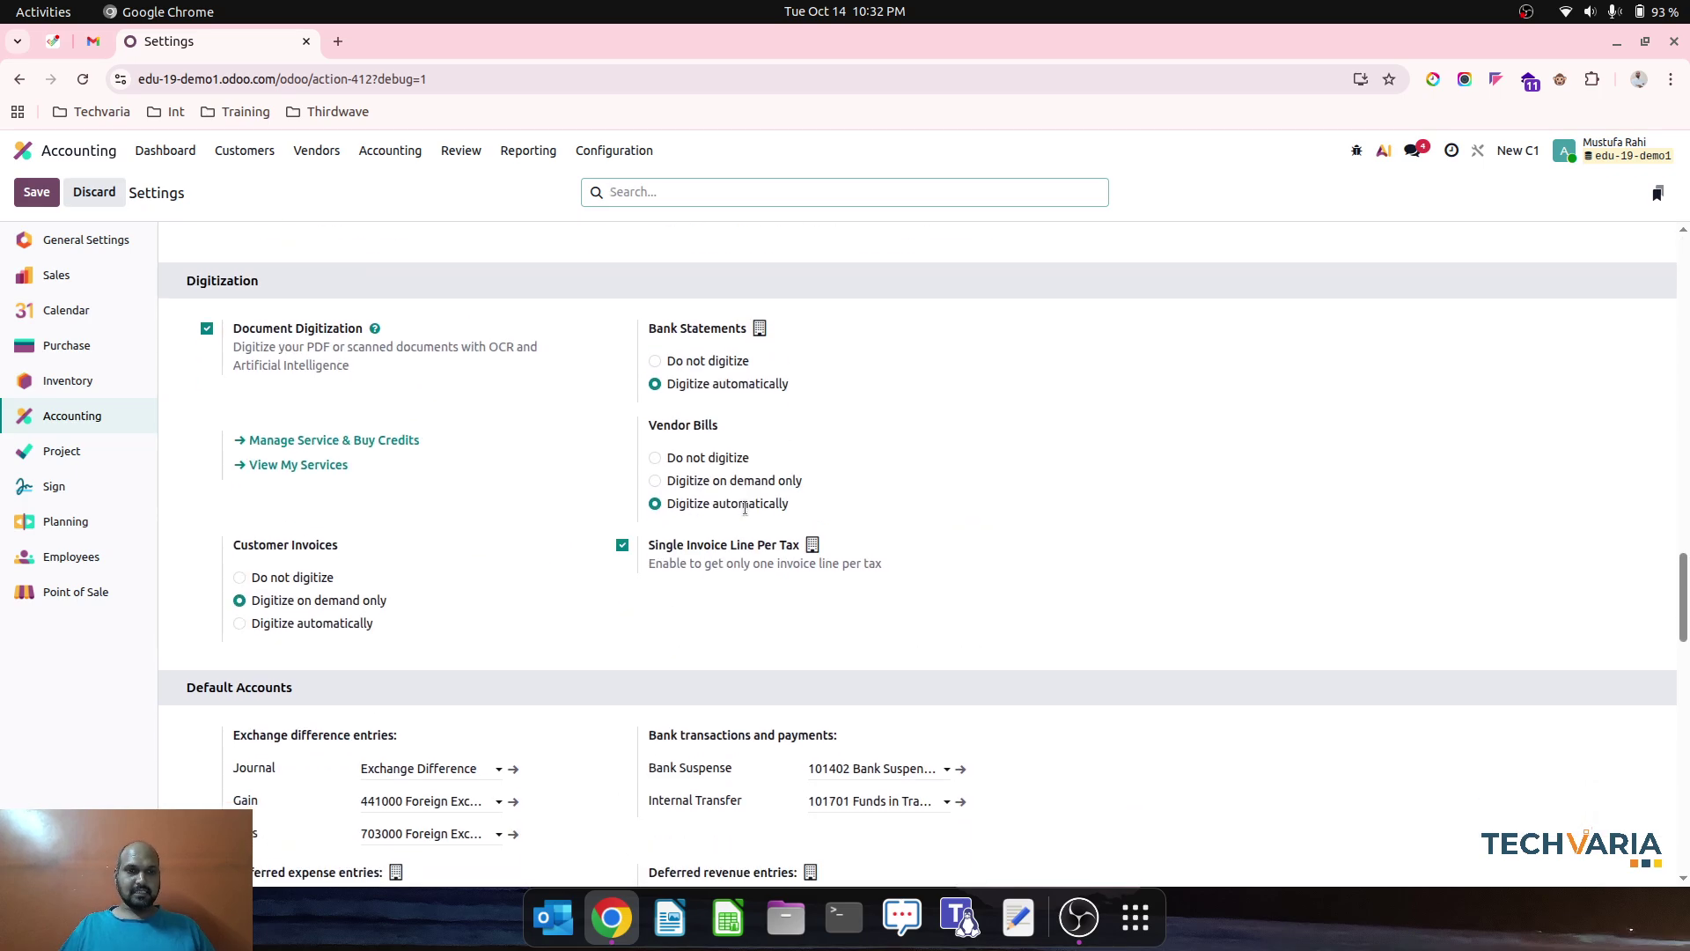
left_click(484, 638)
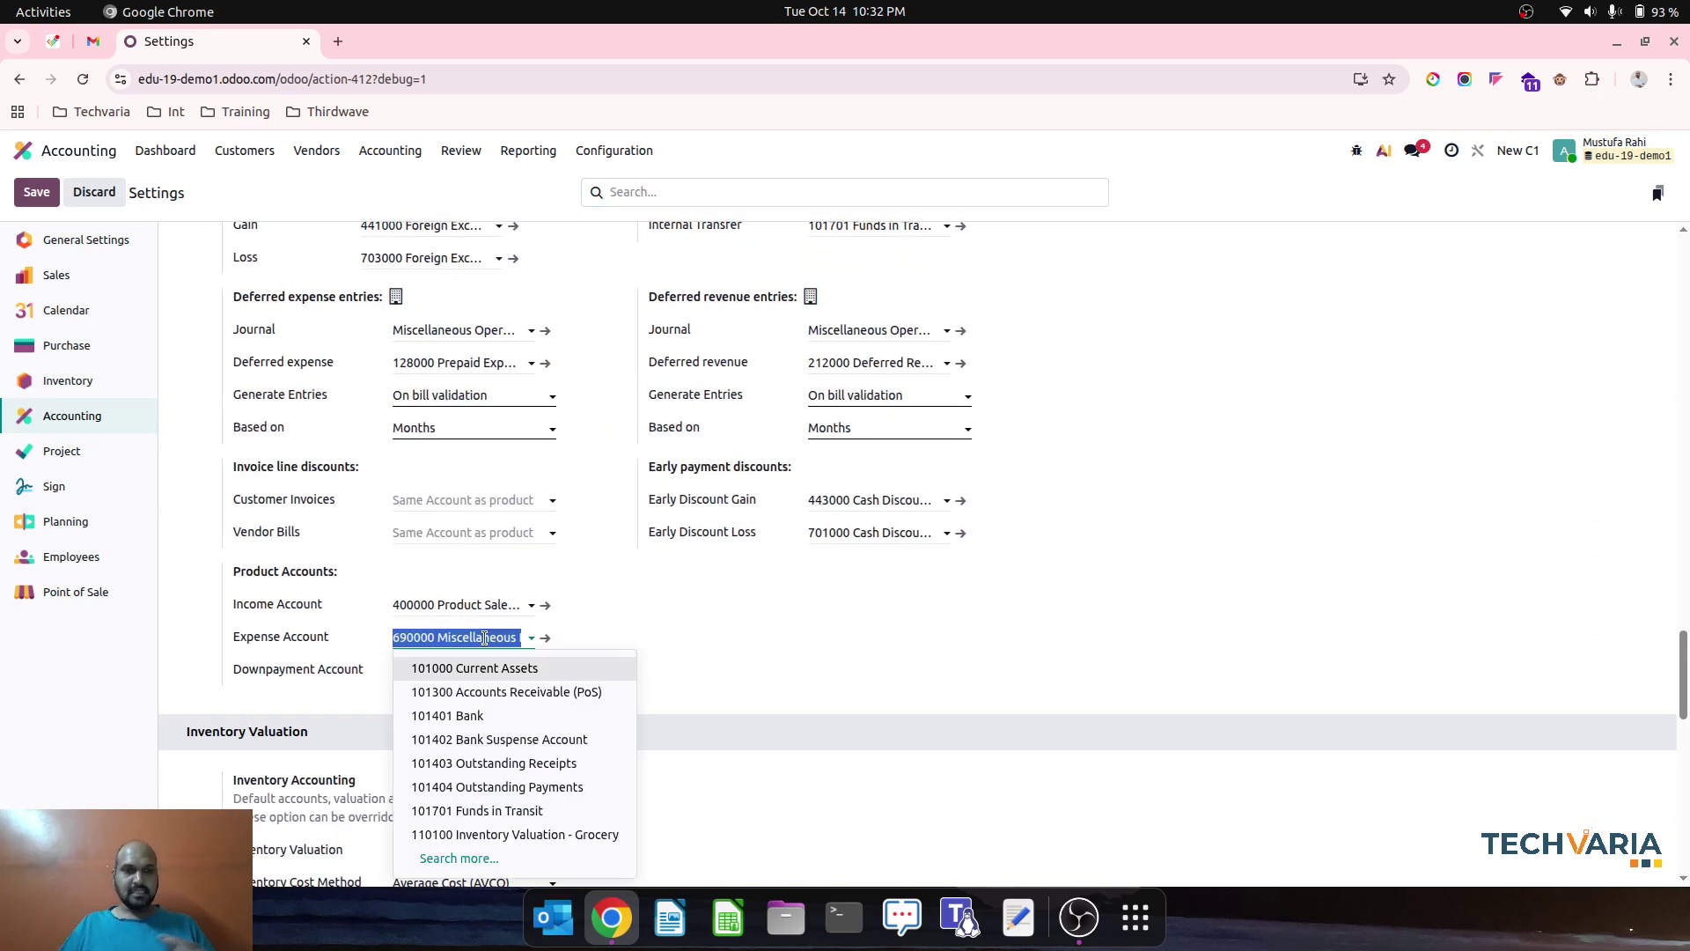
left_click(653, 622)
left_click(546, 638)
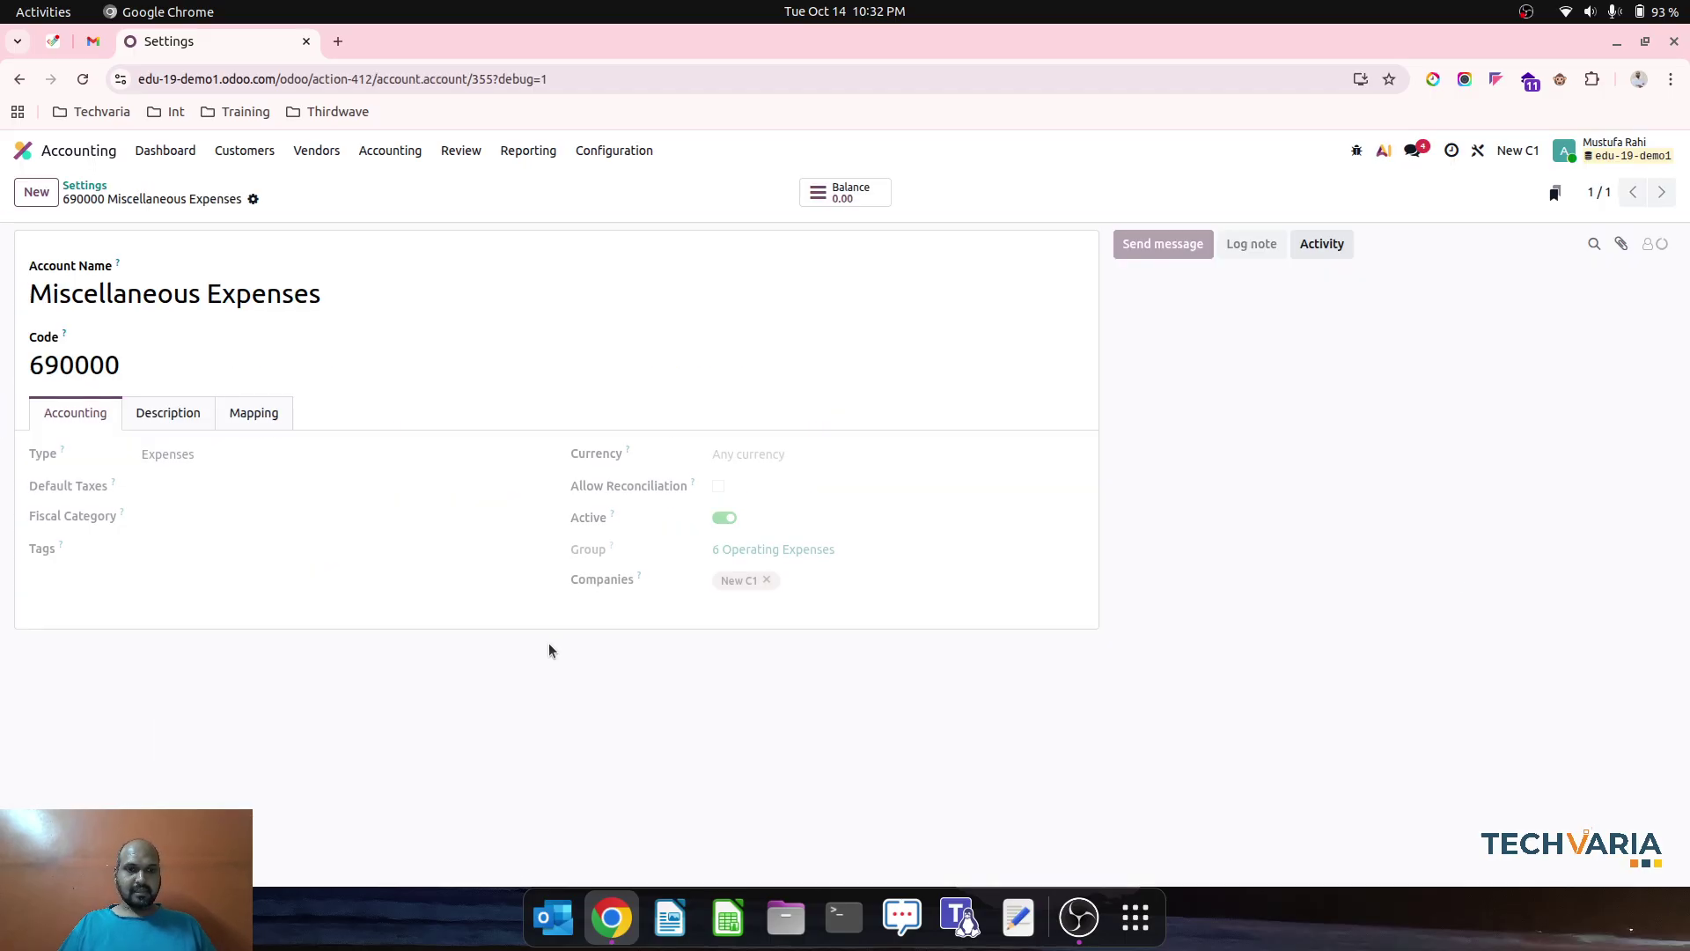
Set the type of the Miscellaneous Expenses account to Cost of Revenue, save it and return to the settings
left_click(206, 452)
type("co")
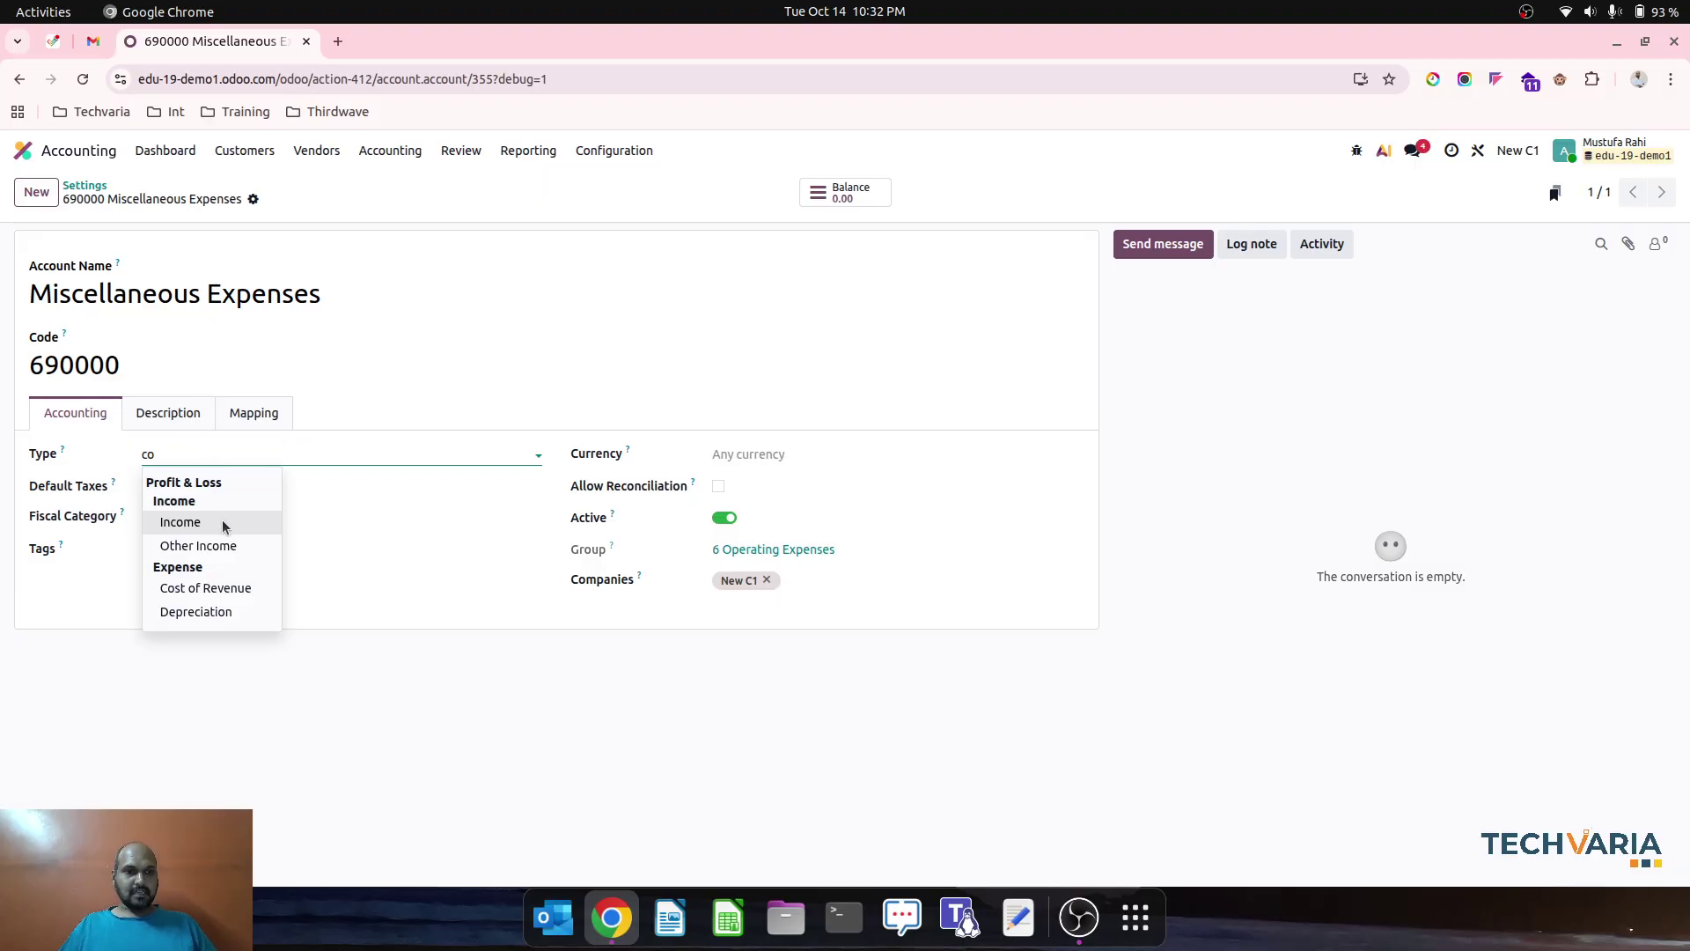
left_click(251, 589)
left_click(281, 201)
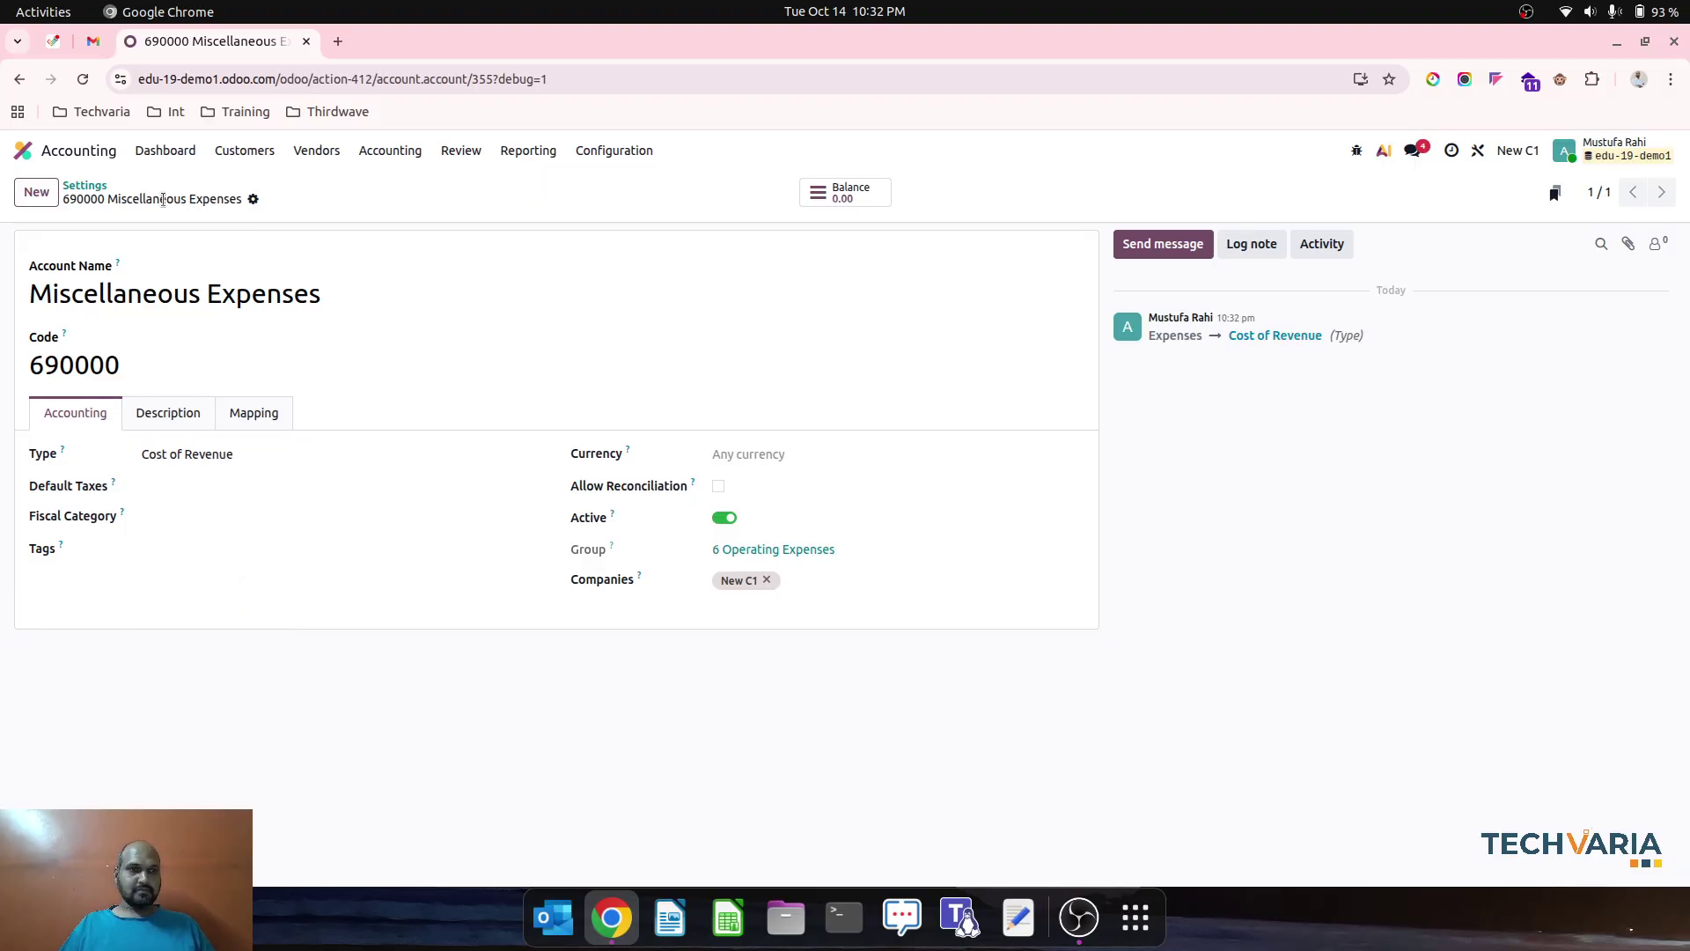
left_click(86, 186)
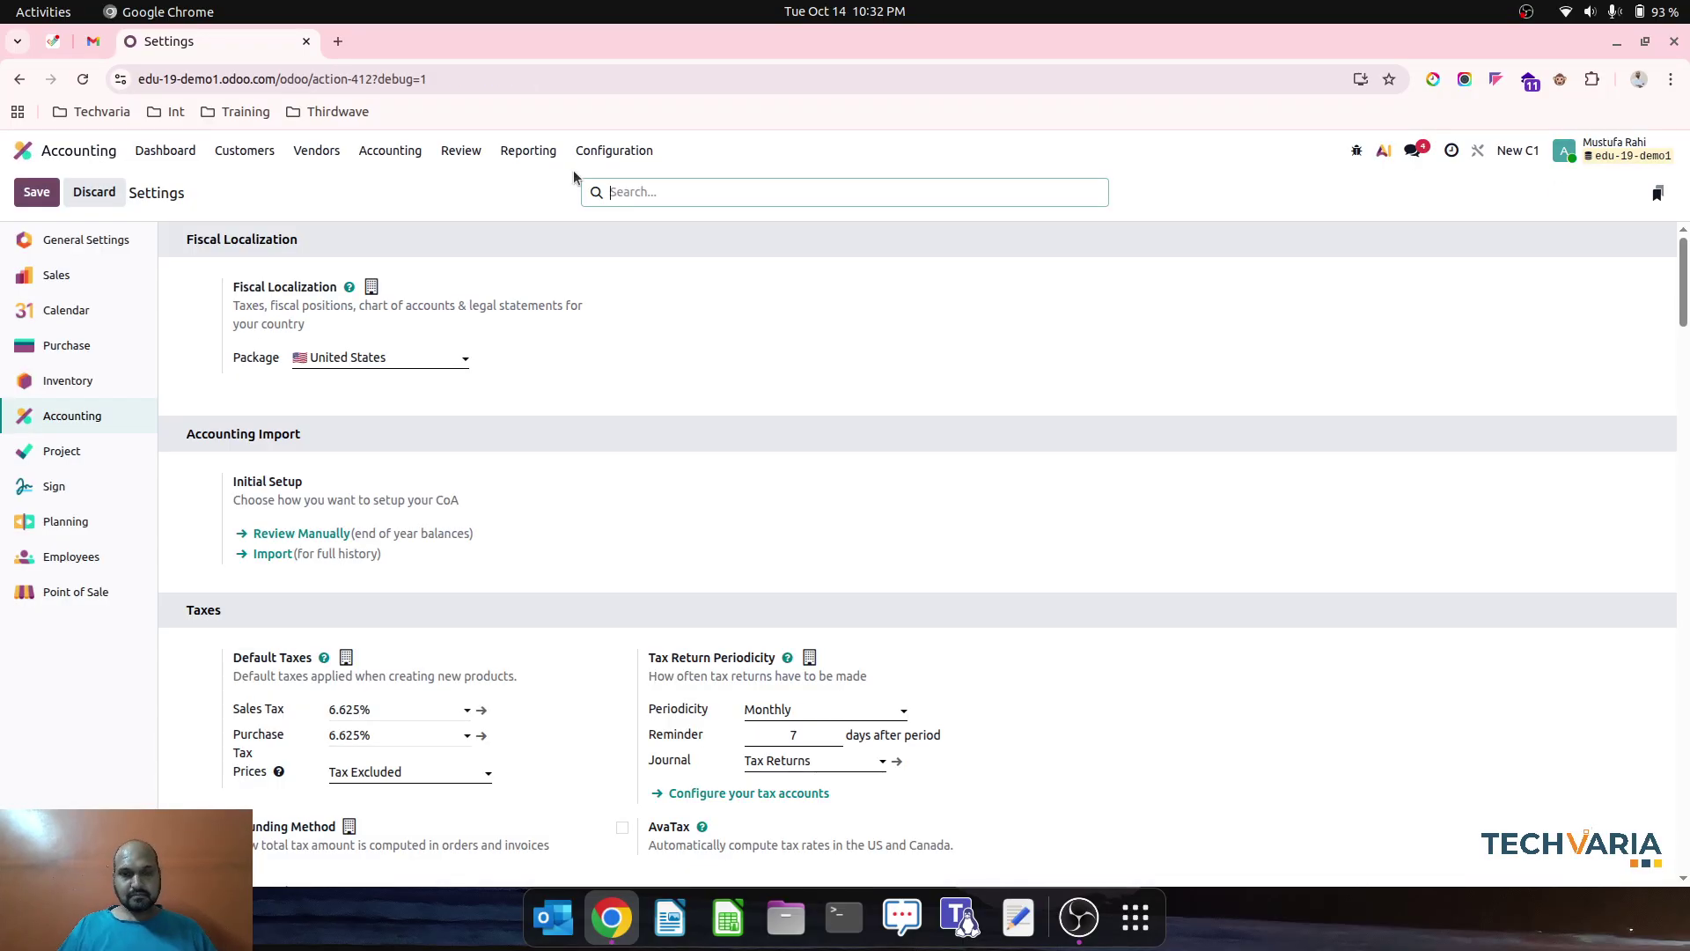
Review the Balance Sheet and the Inventory Valuation again with the changed expense account type
left_click(529, 151)
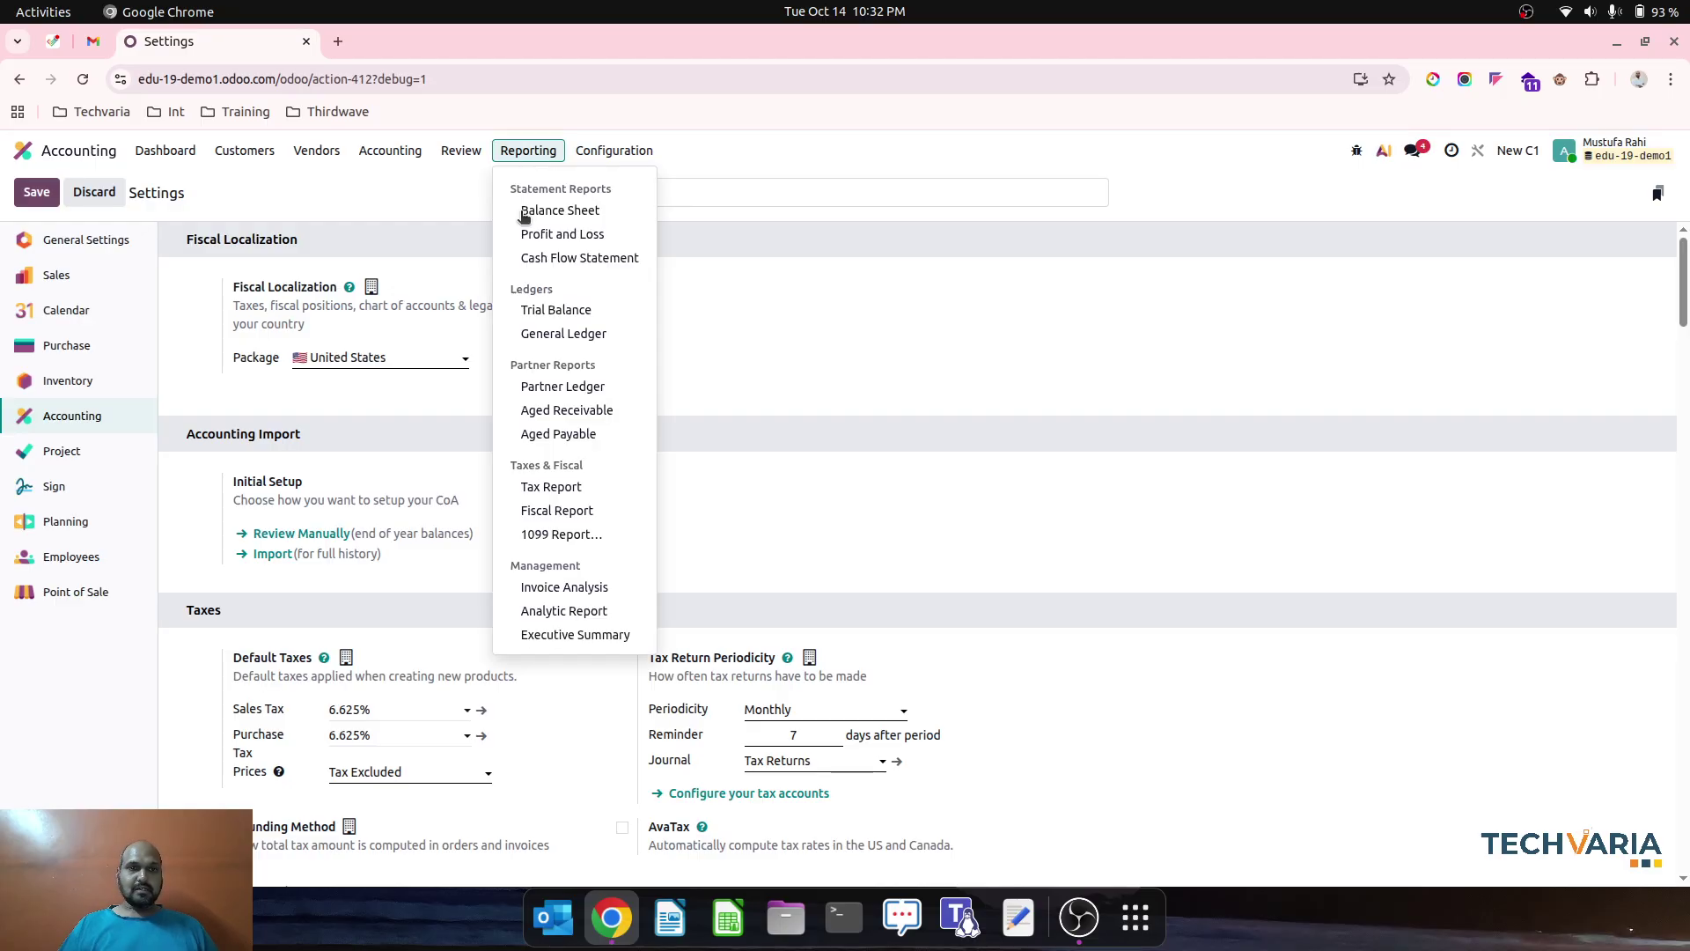
left_click(524, 209)
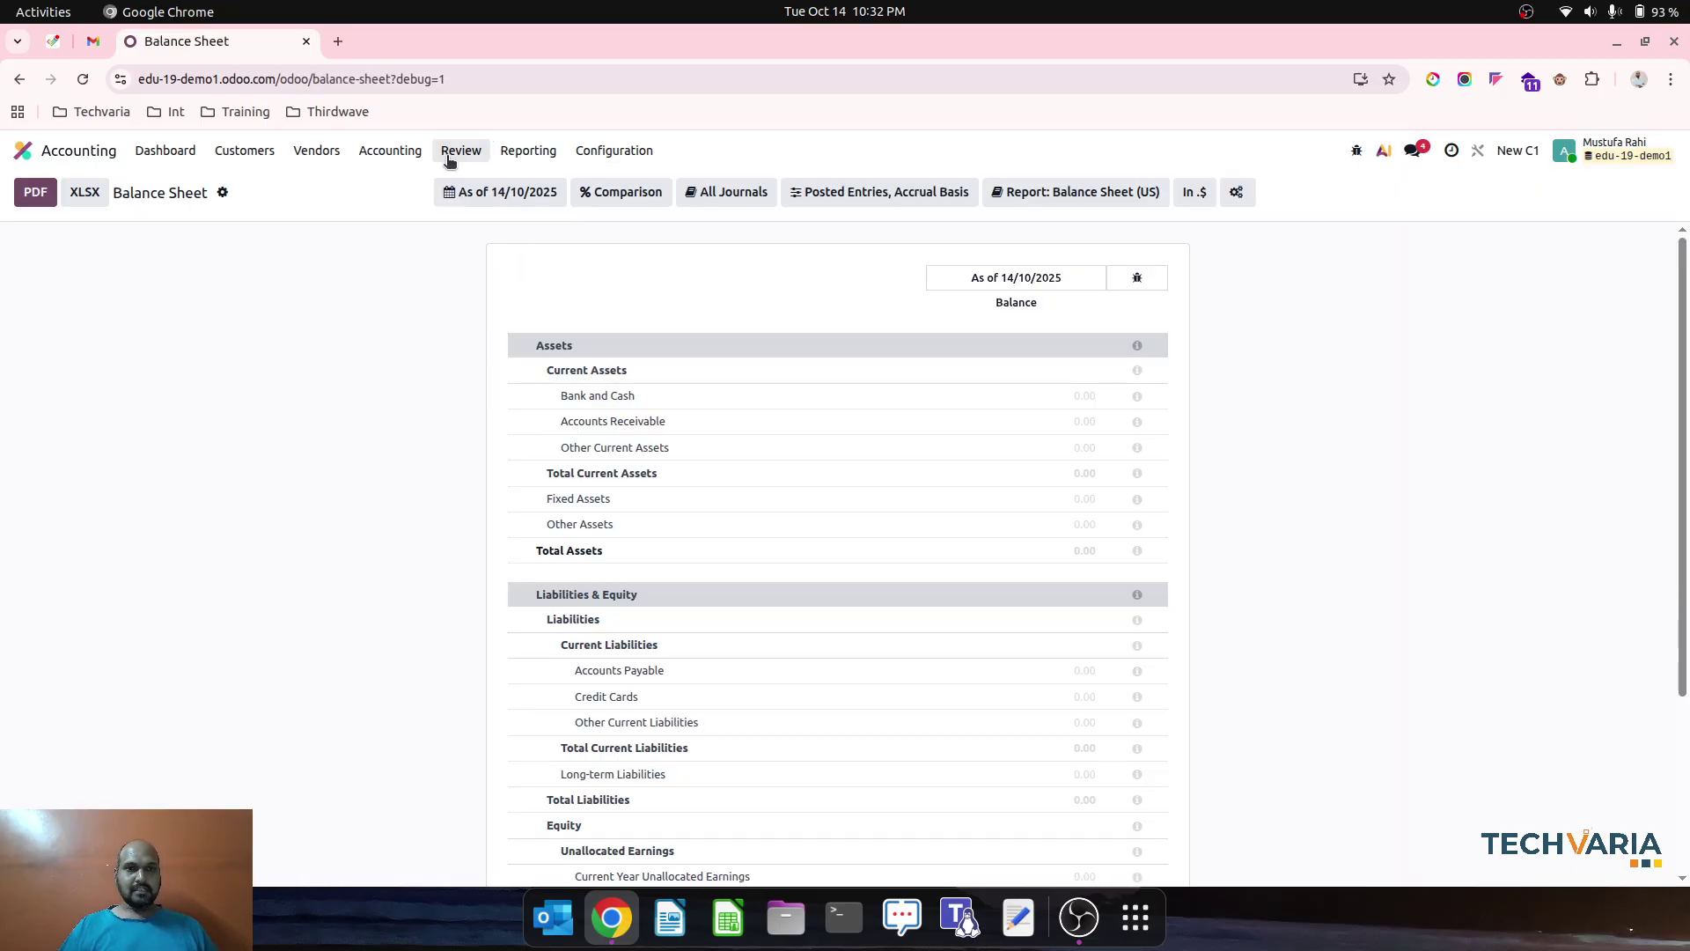
left_click(461, 151)
left_click(507, 362)
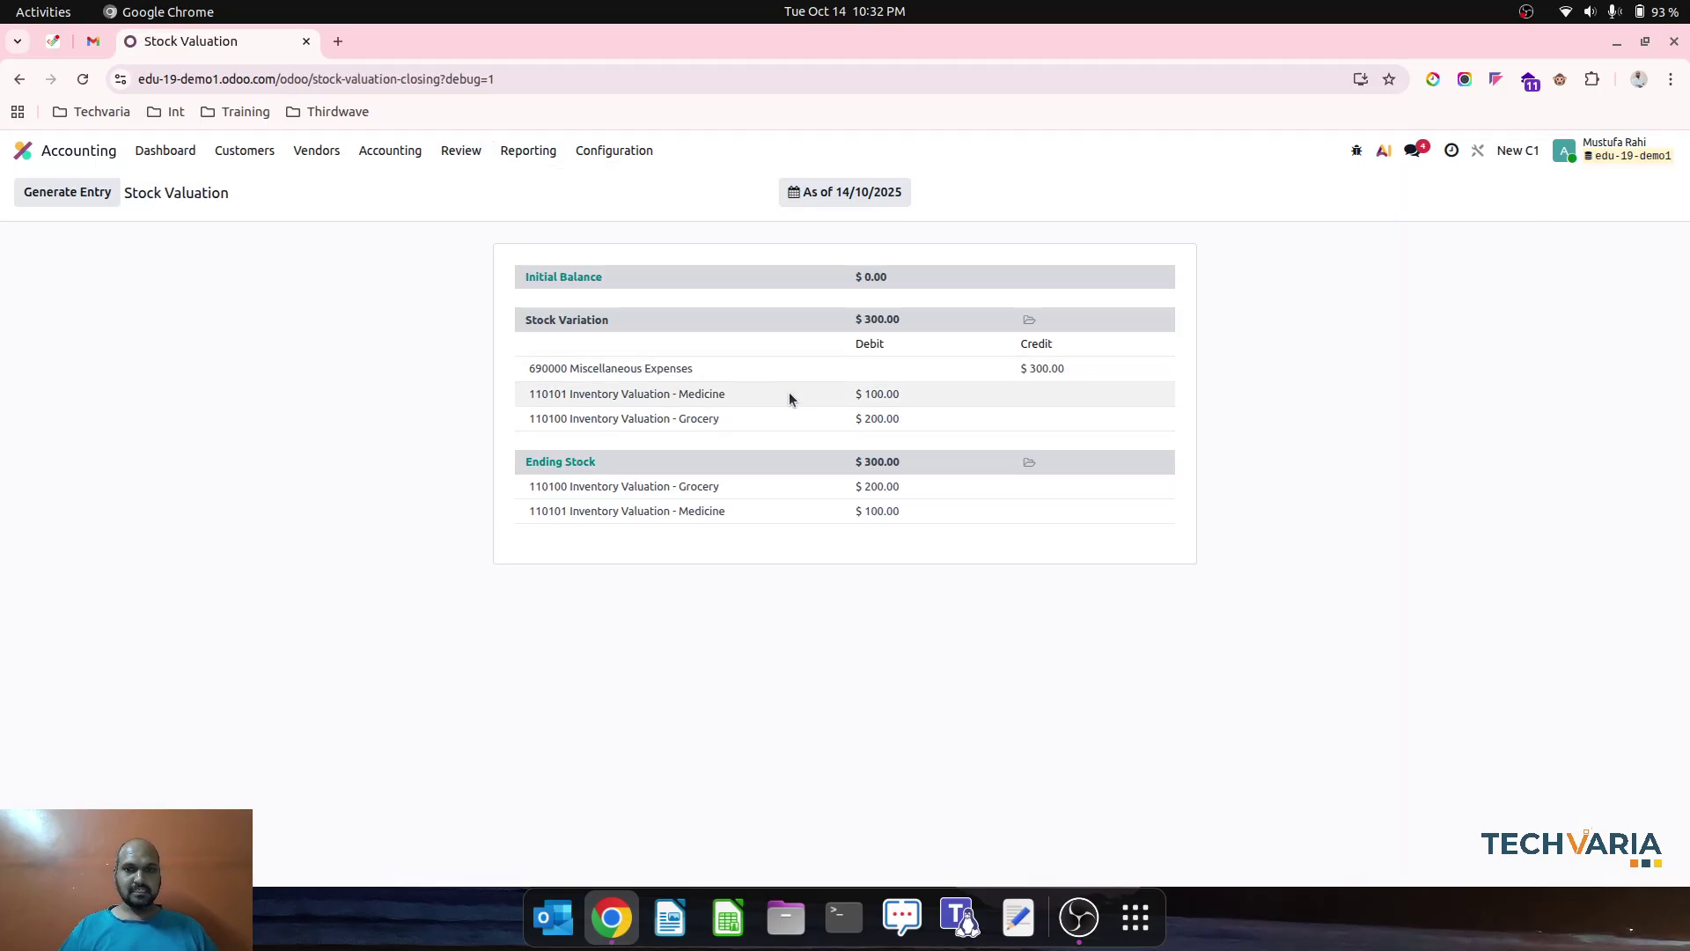
Create and post the vendor bill for Vendor1's received purchase order in Purchase, and view its journal items
left_click(80, 151)
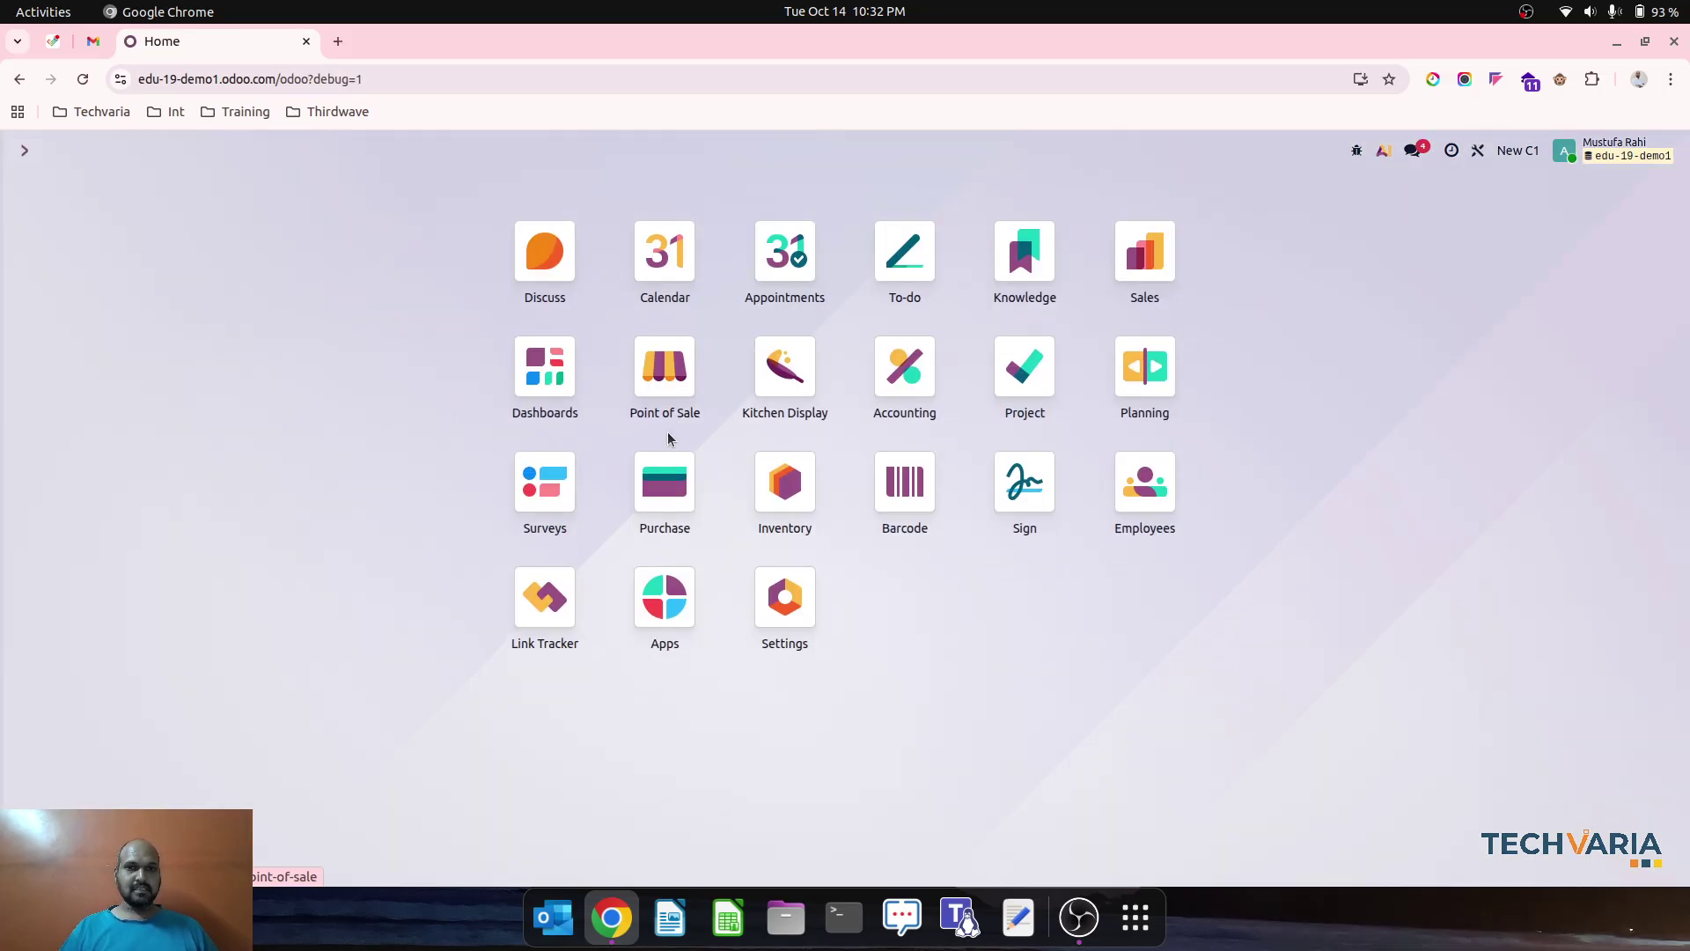
left_click(647, 495)
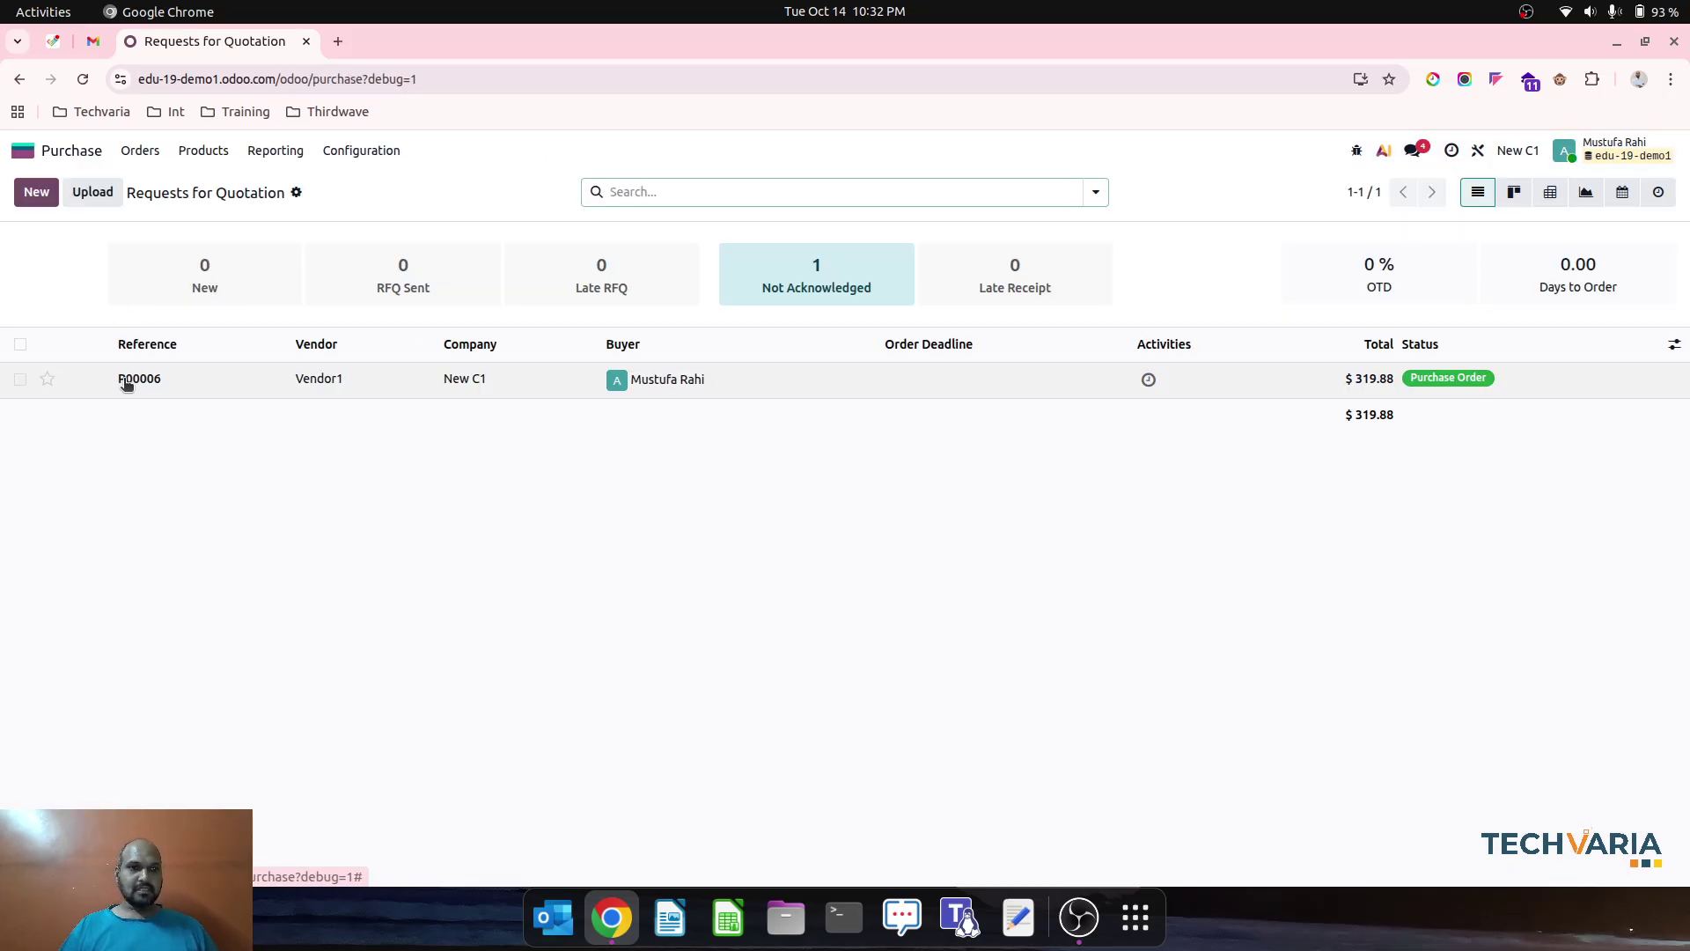
left_click(126, 381)
left_click(140, 150)
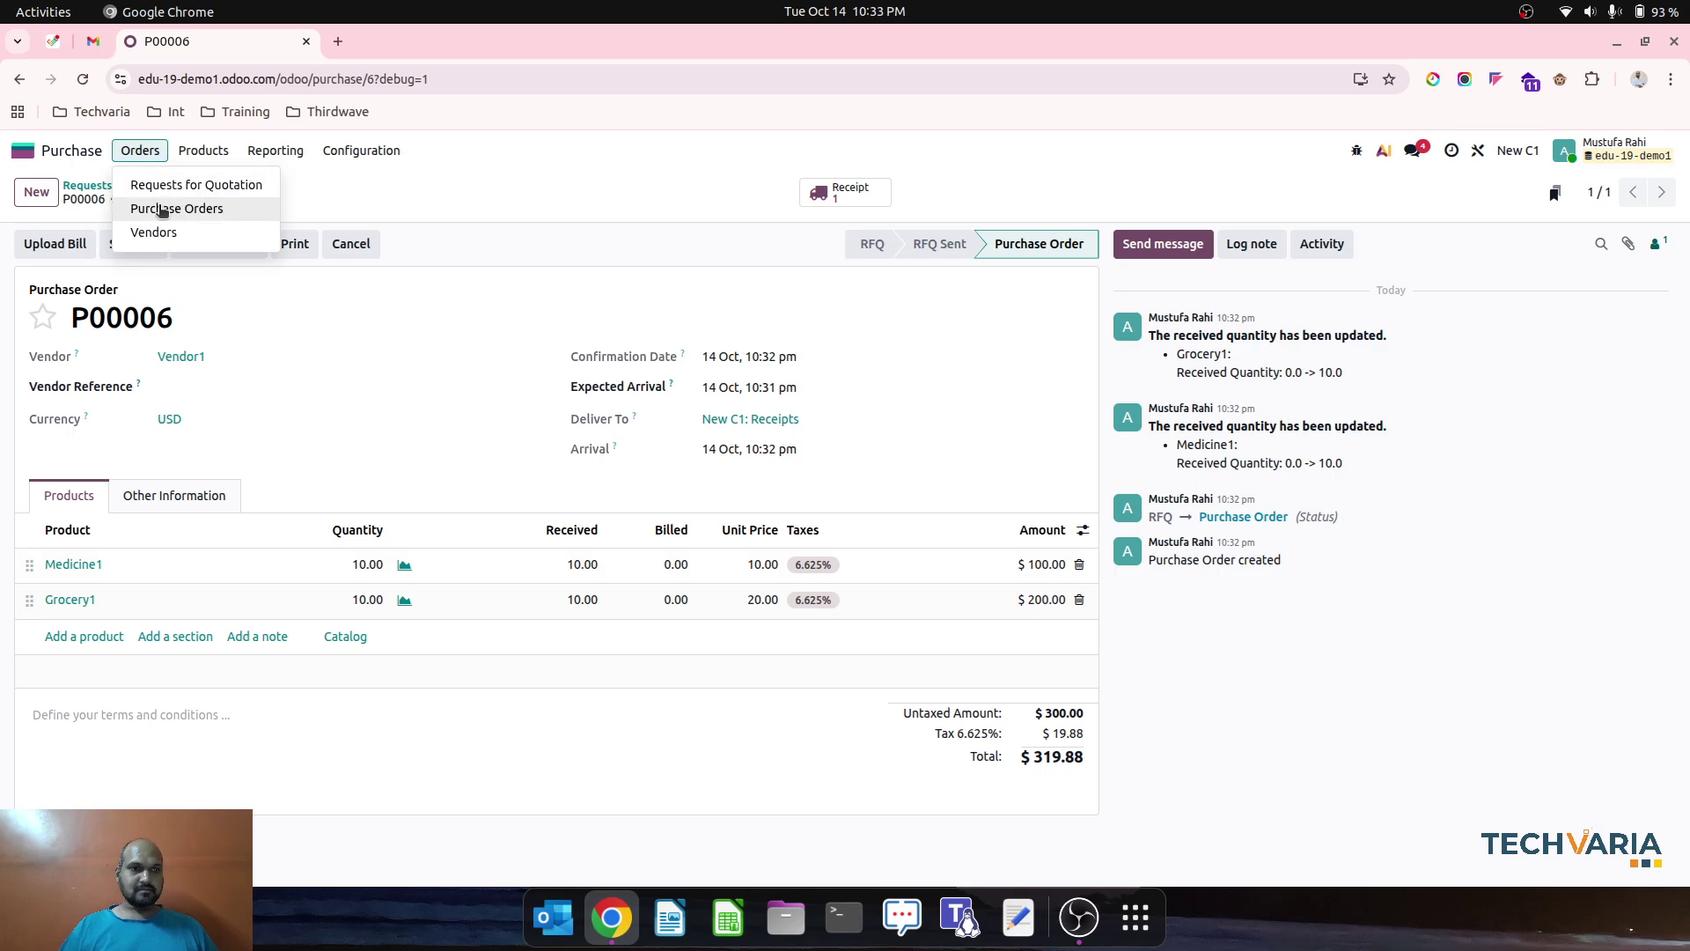
left_click(178, 208)
left_click(19, 266)
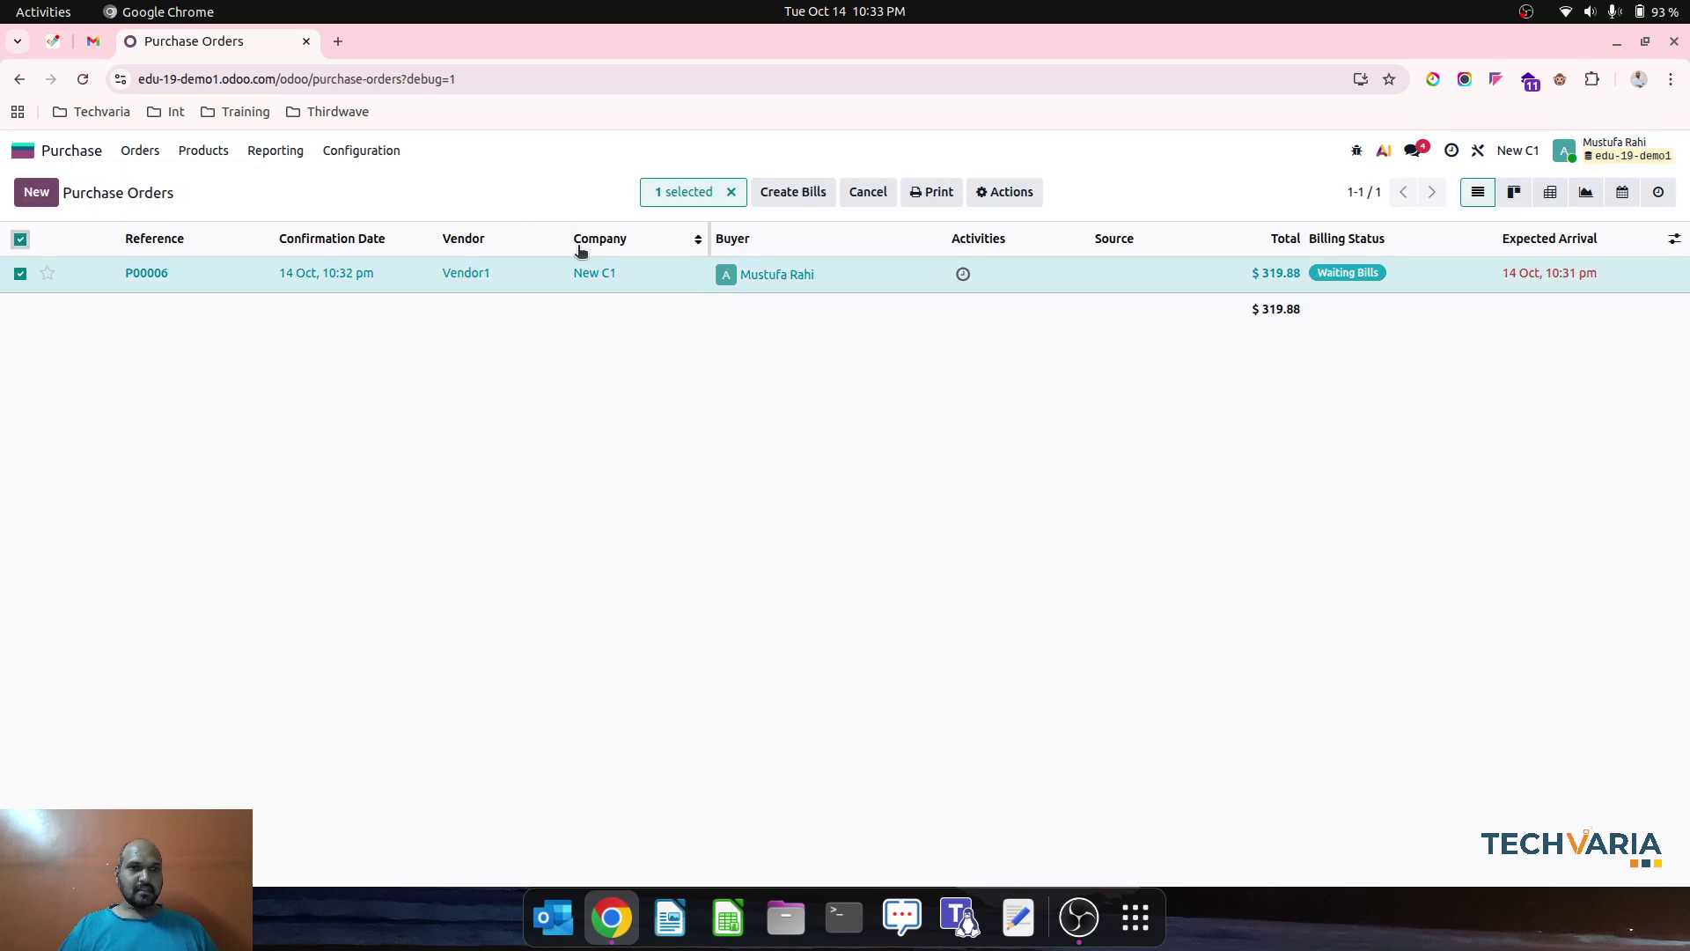
left_click(792, 201)
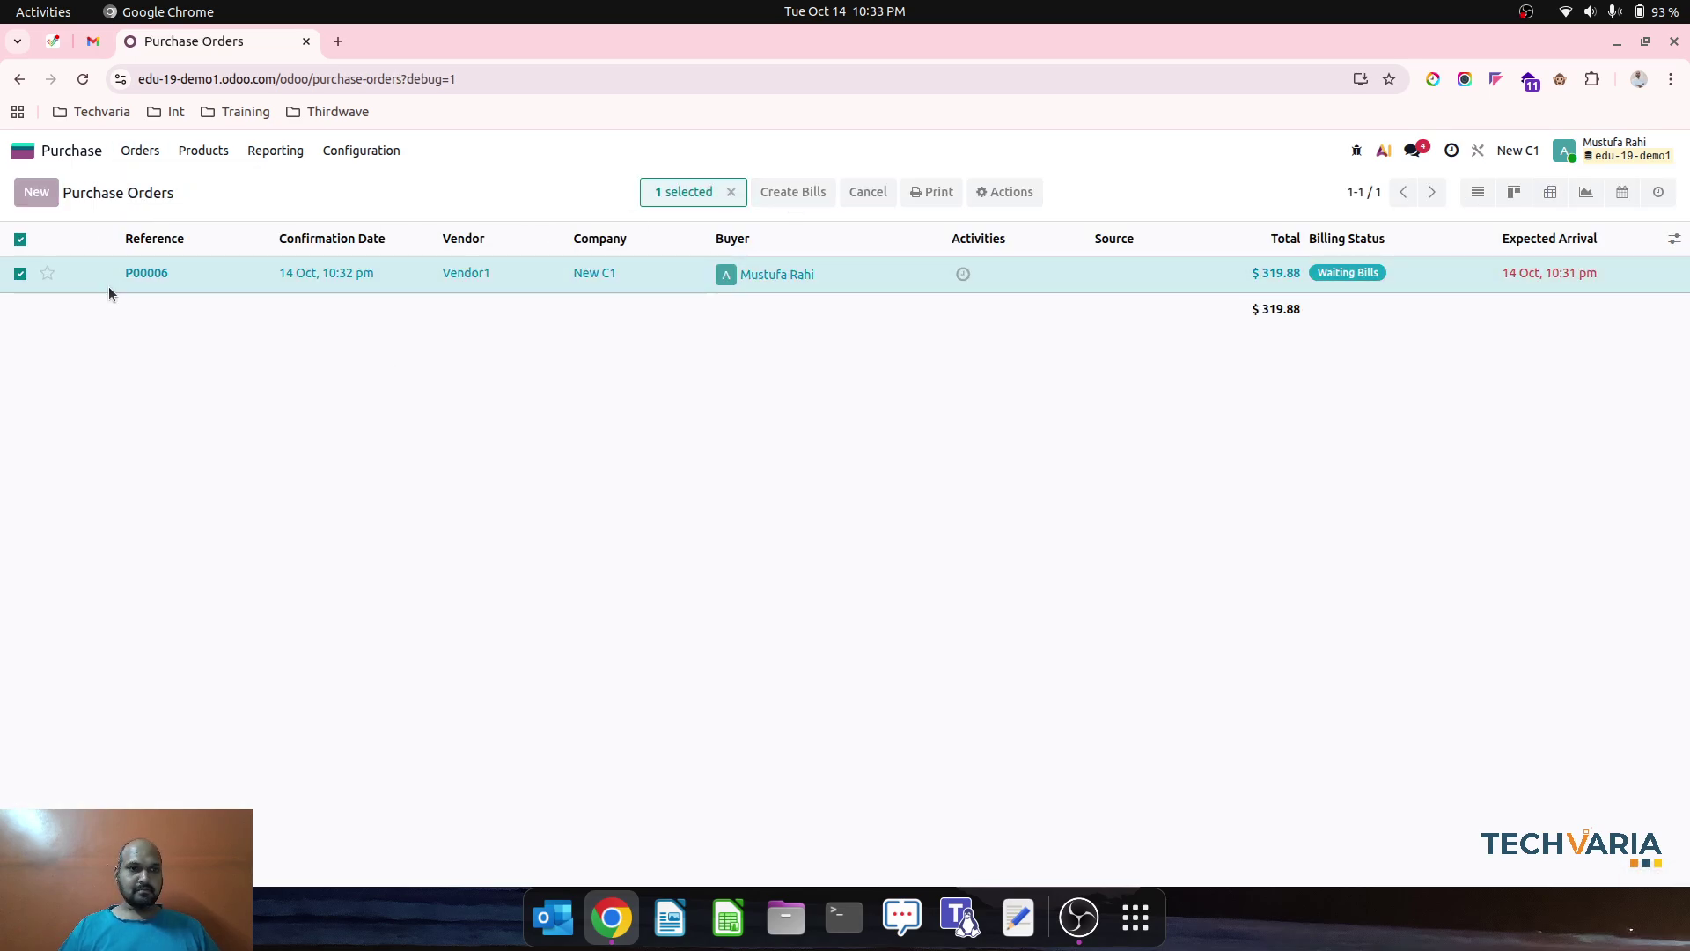
left_click(182, 564)
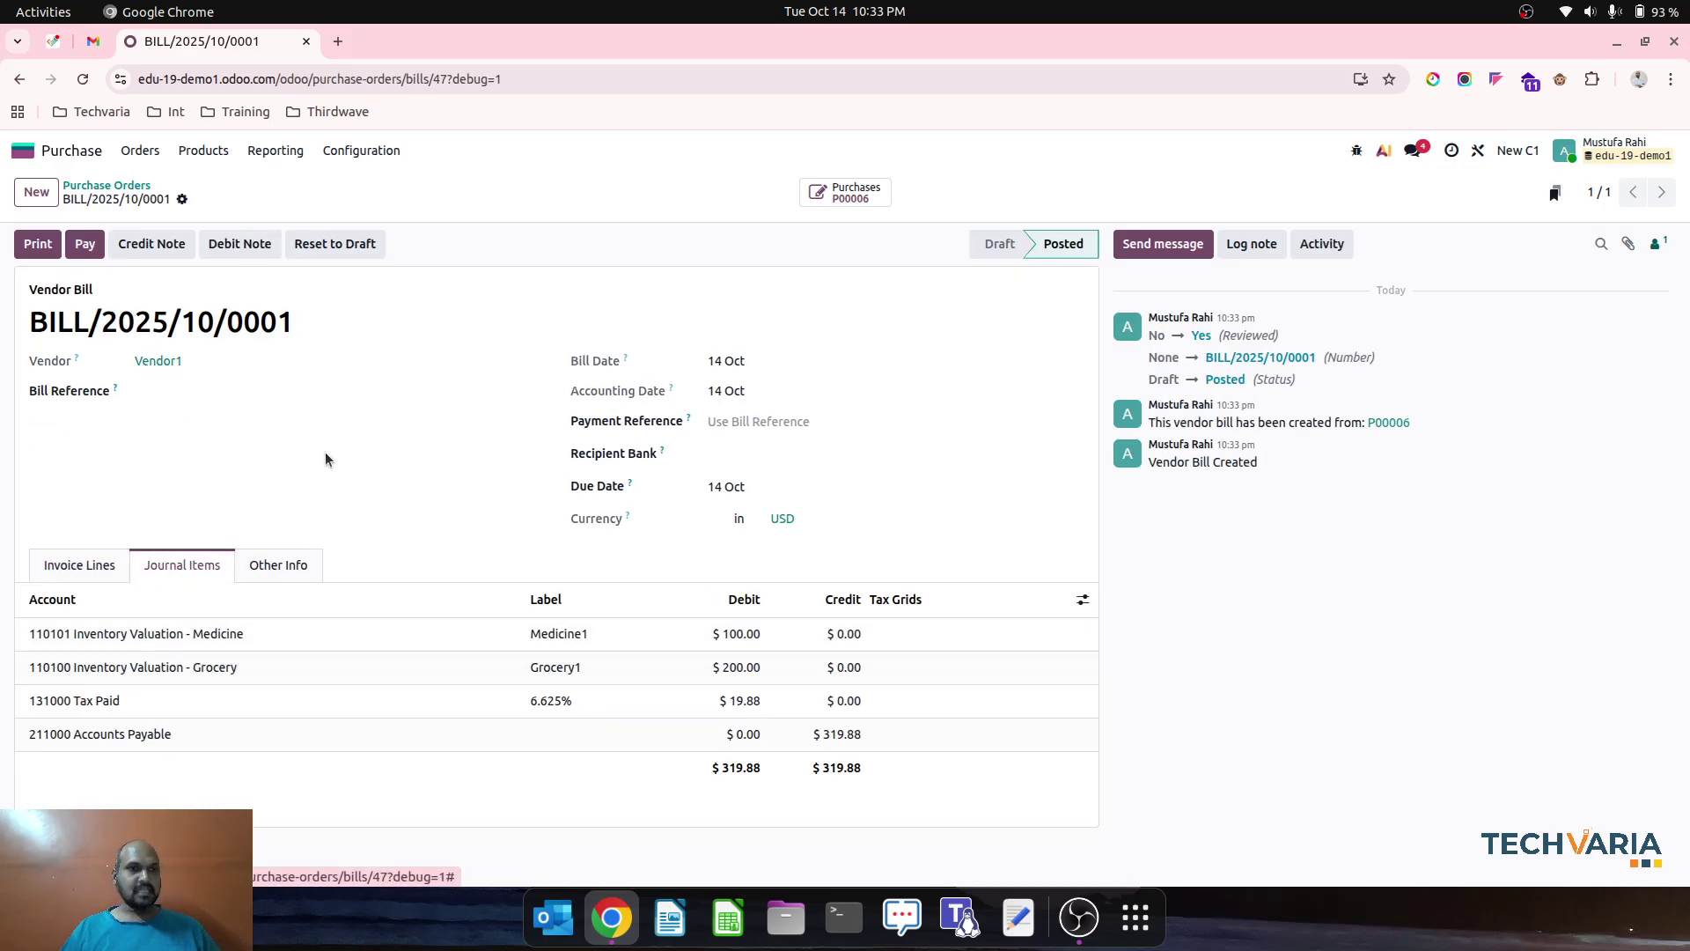
Review the Inventory Valuation in Accounting for the effect of the posted vendor bill
left_click(88, 151)
left_click(904, 364)
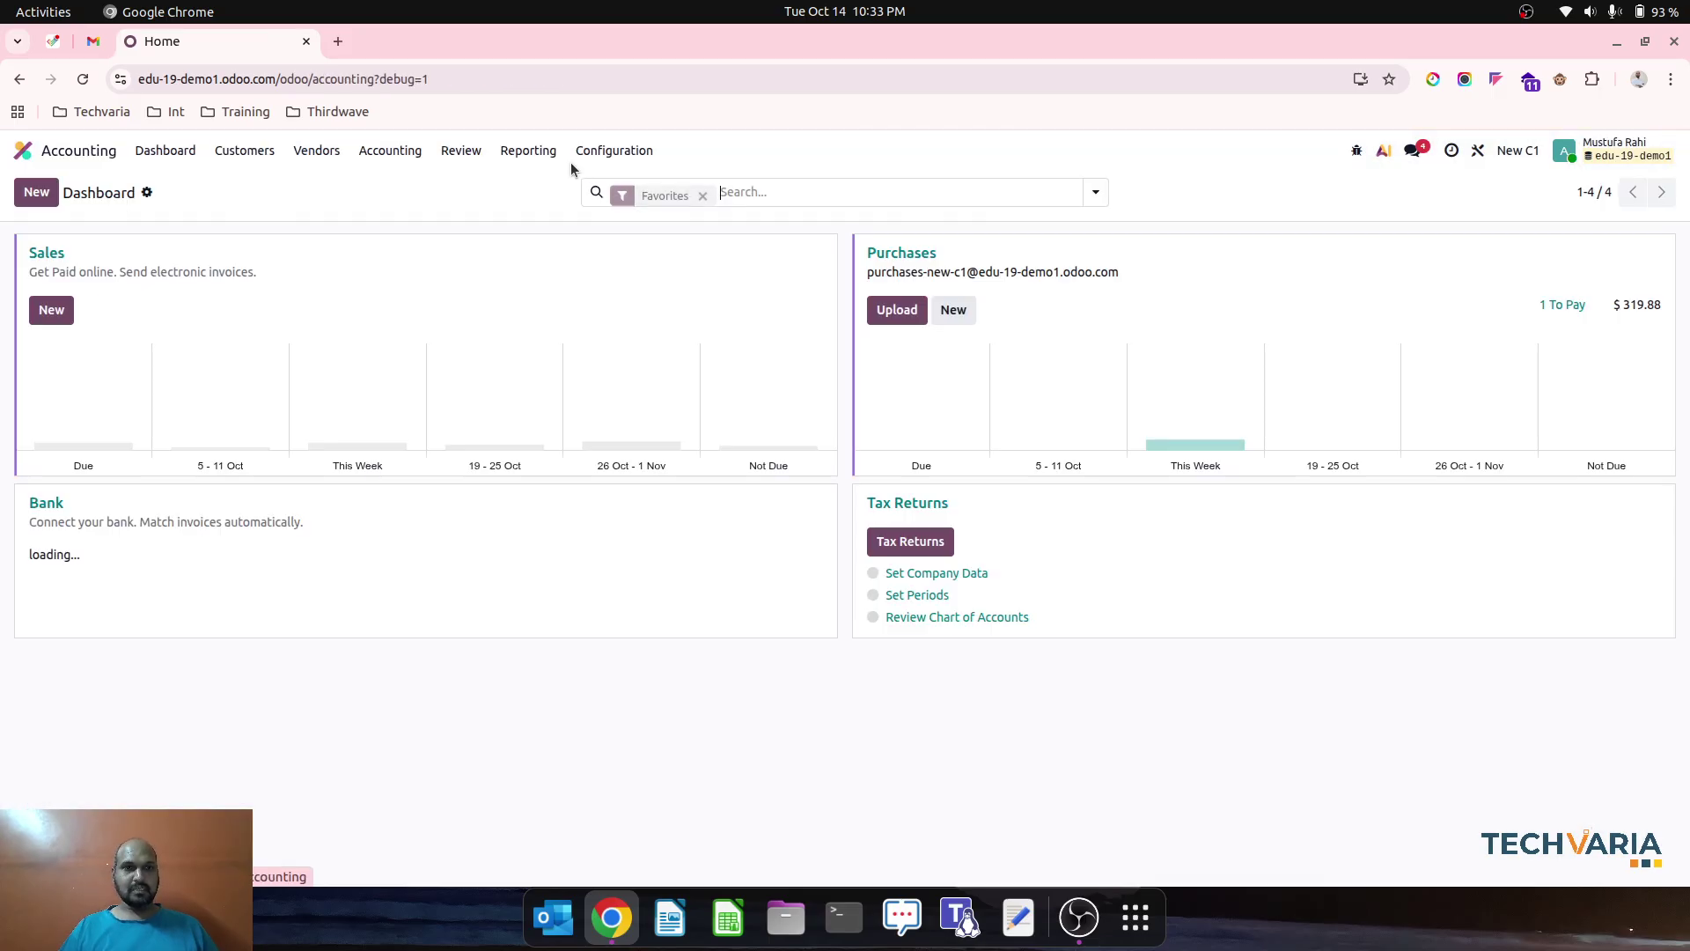
left_click(460, 152)
left_click(538, 362)
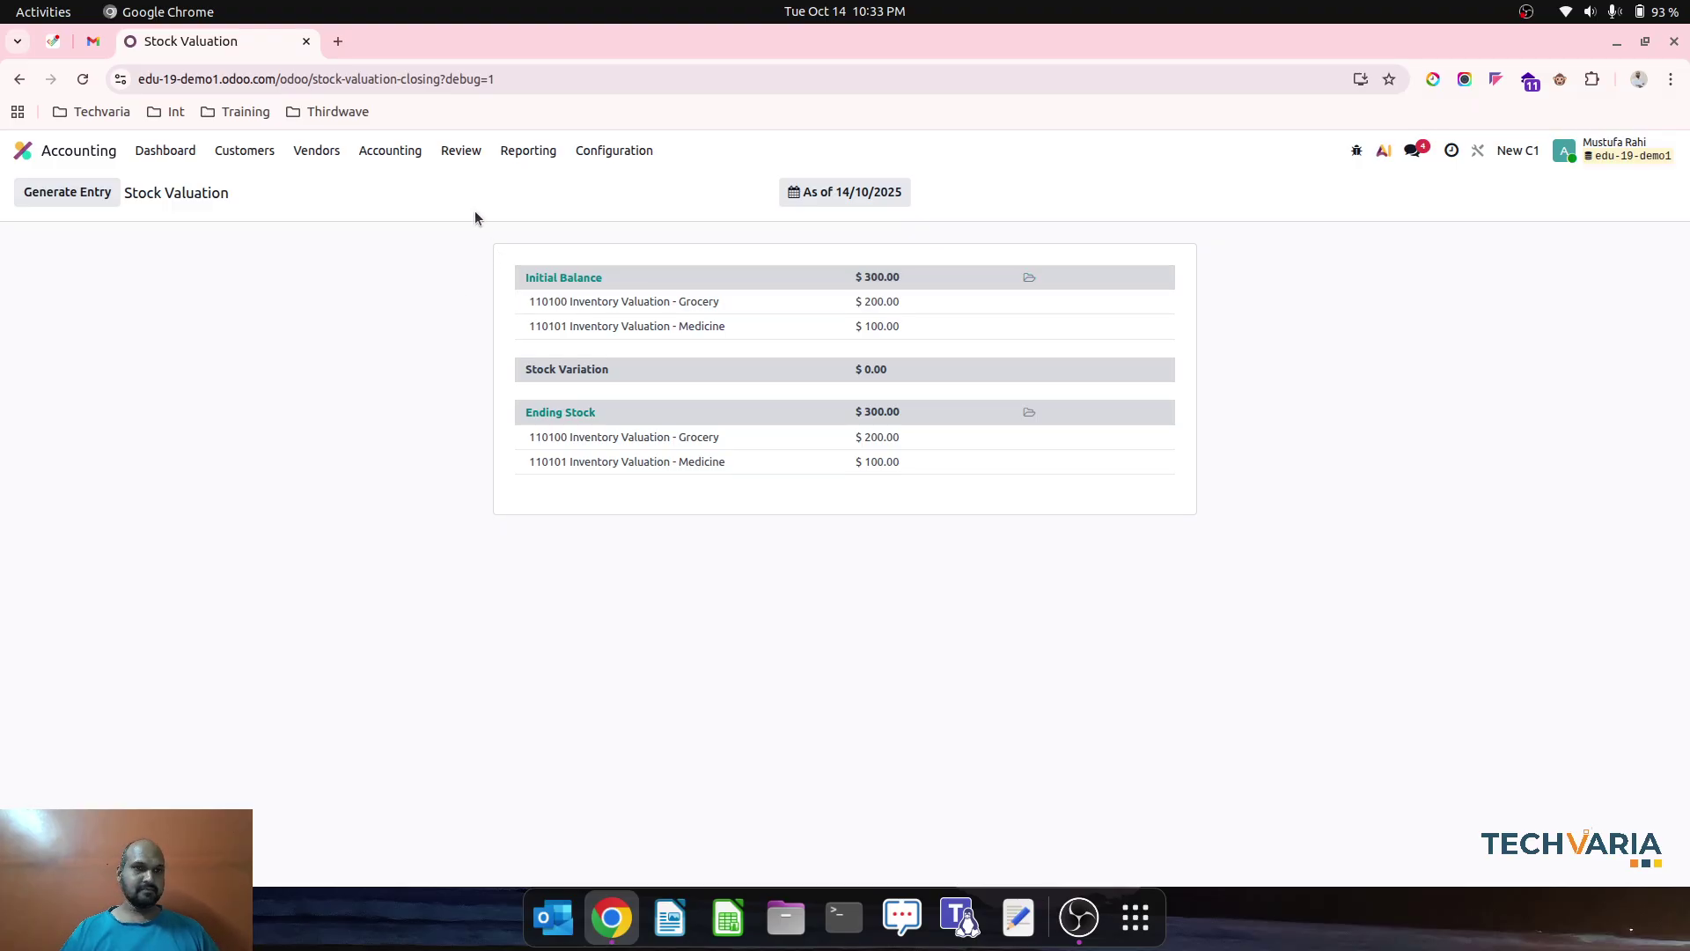
Open the Sales app, and review the Inventory Valuation in Accounting for the stock variation
left_click(99, 163)
left_click(1142, 255)
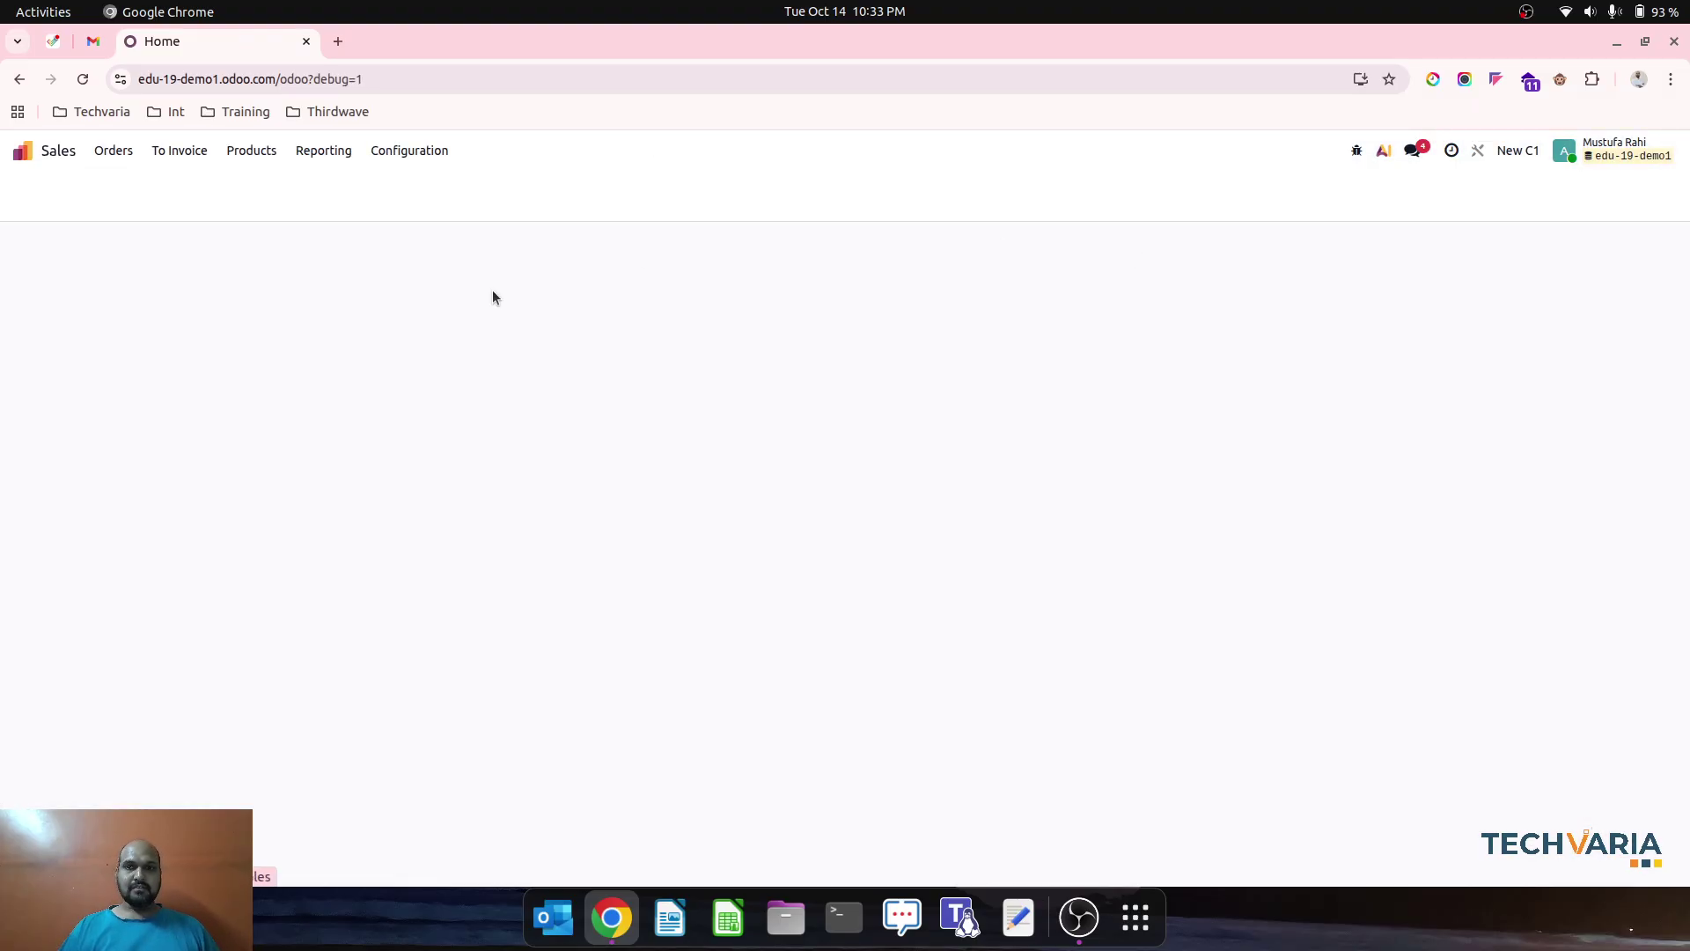
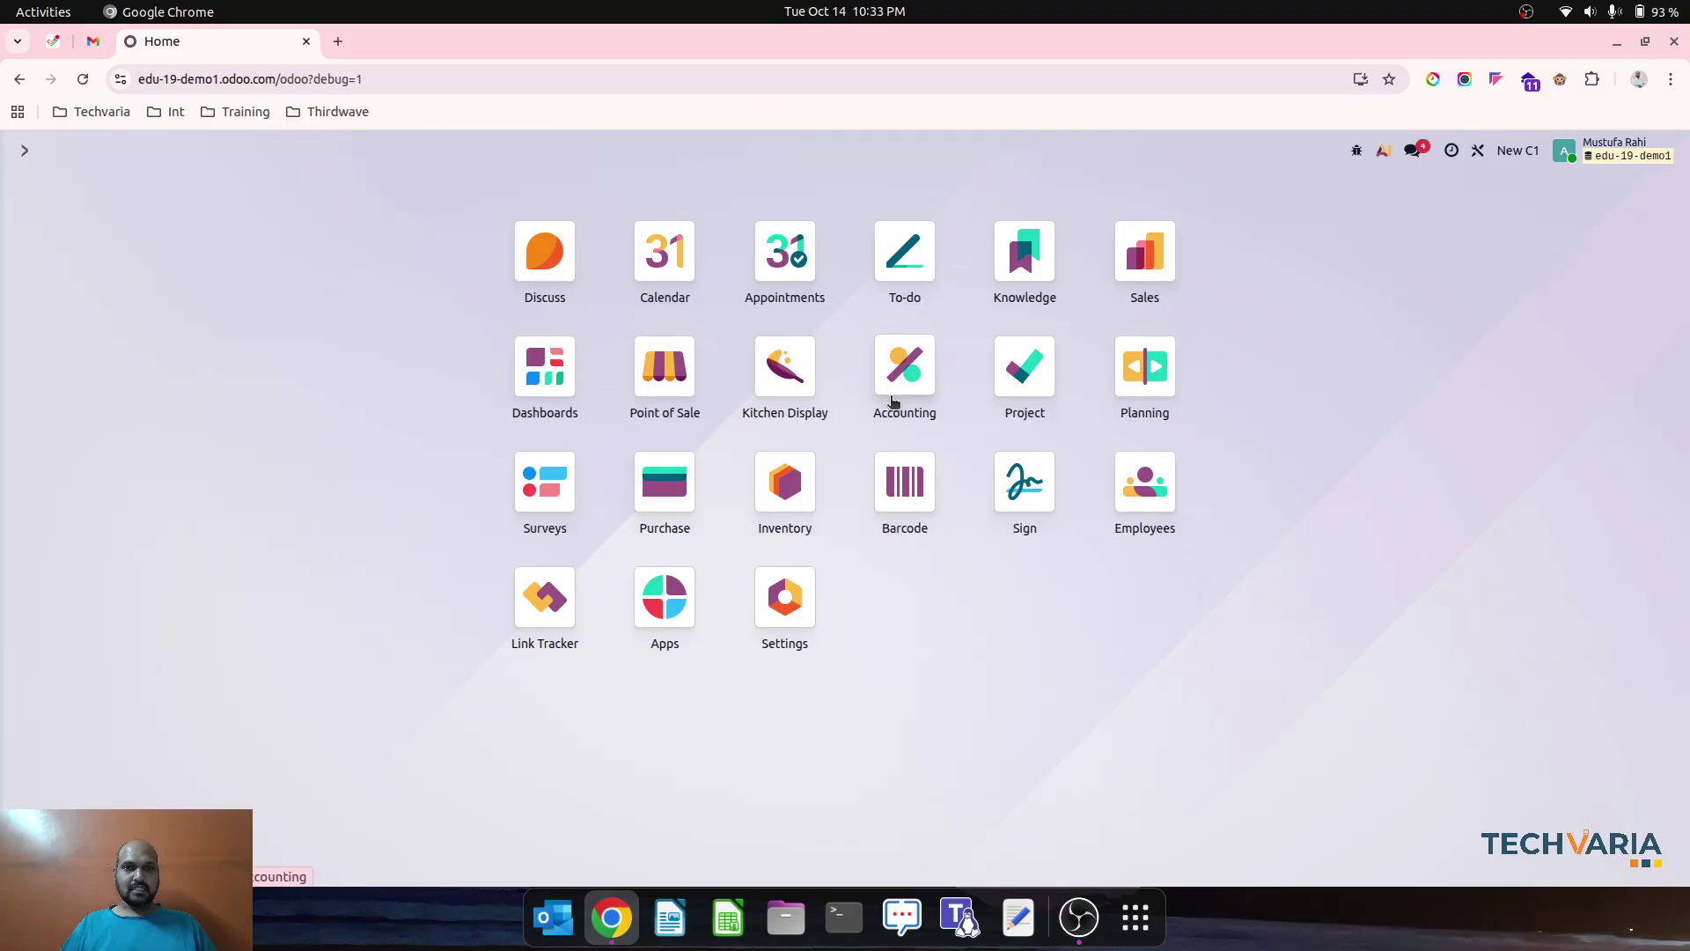
left_click(904, 366)
left_click(460, 151)
left_click(519, 362)
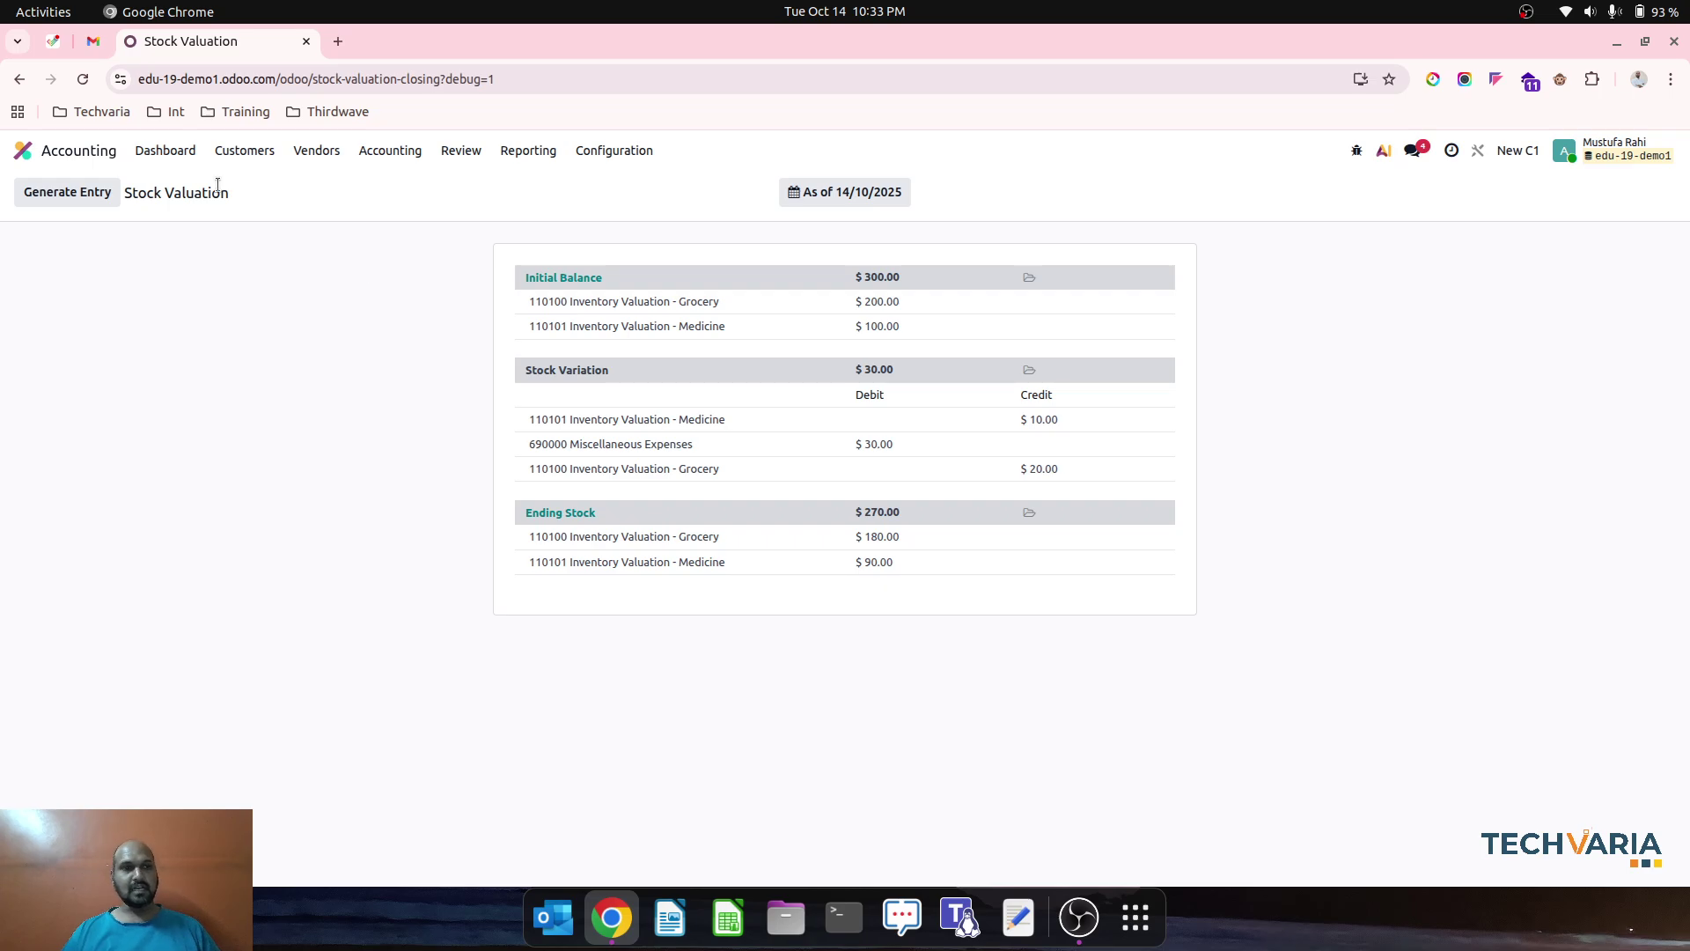
Try to generate the stock valuation entry and read the resulting message about the required account setup
left_click(83, 194)
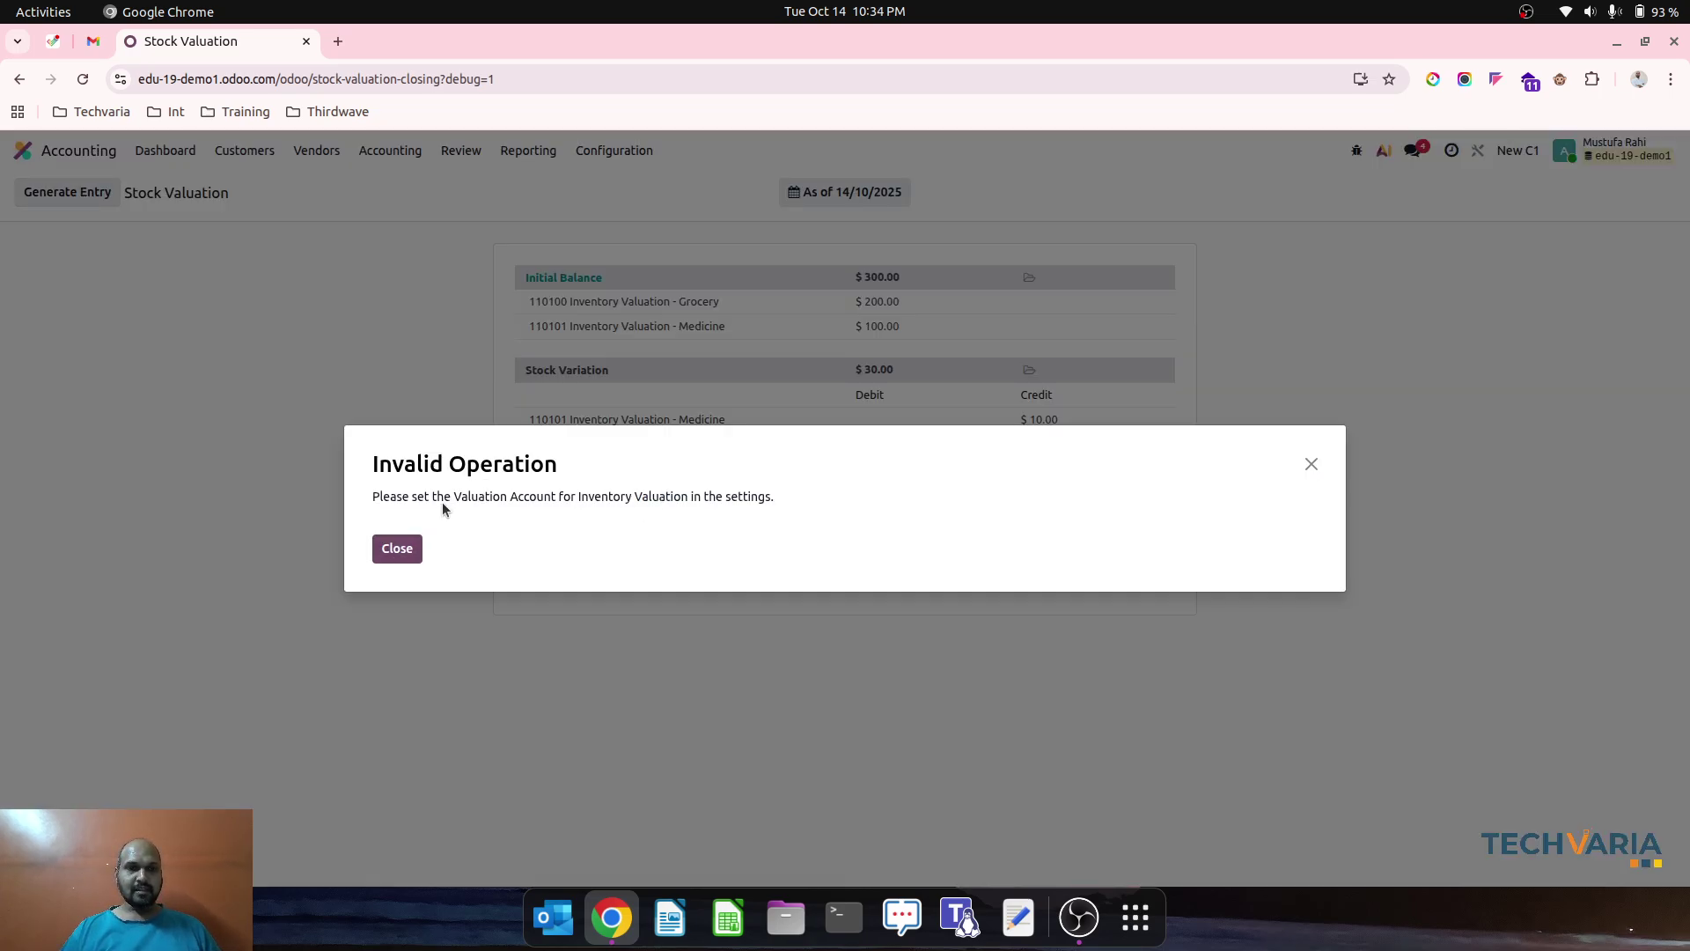
left_click_drag(464, 499, 497, 530)
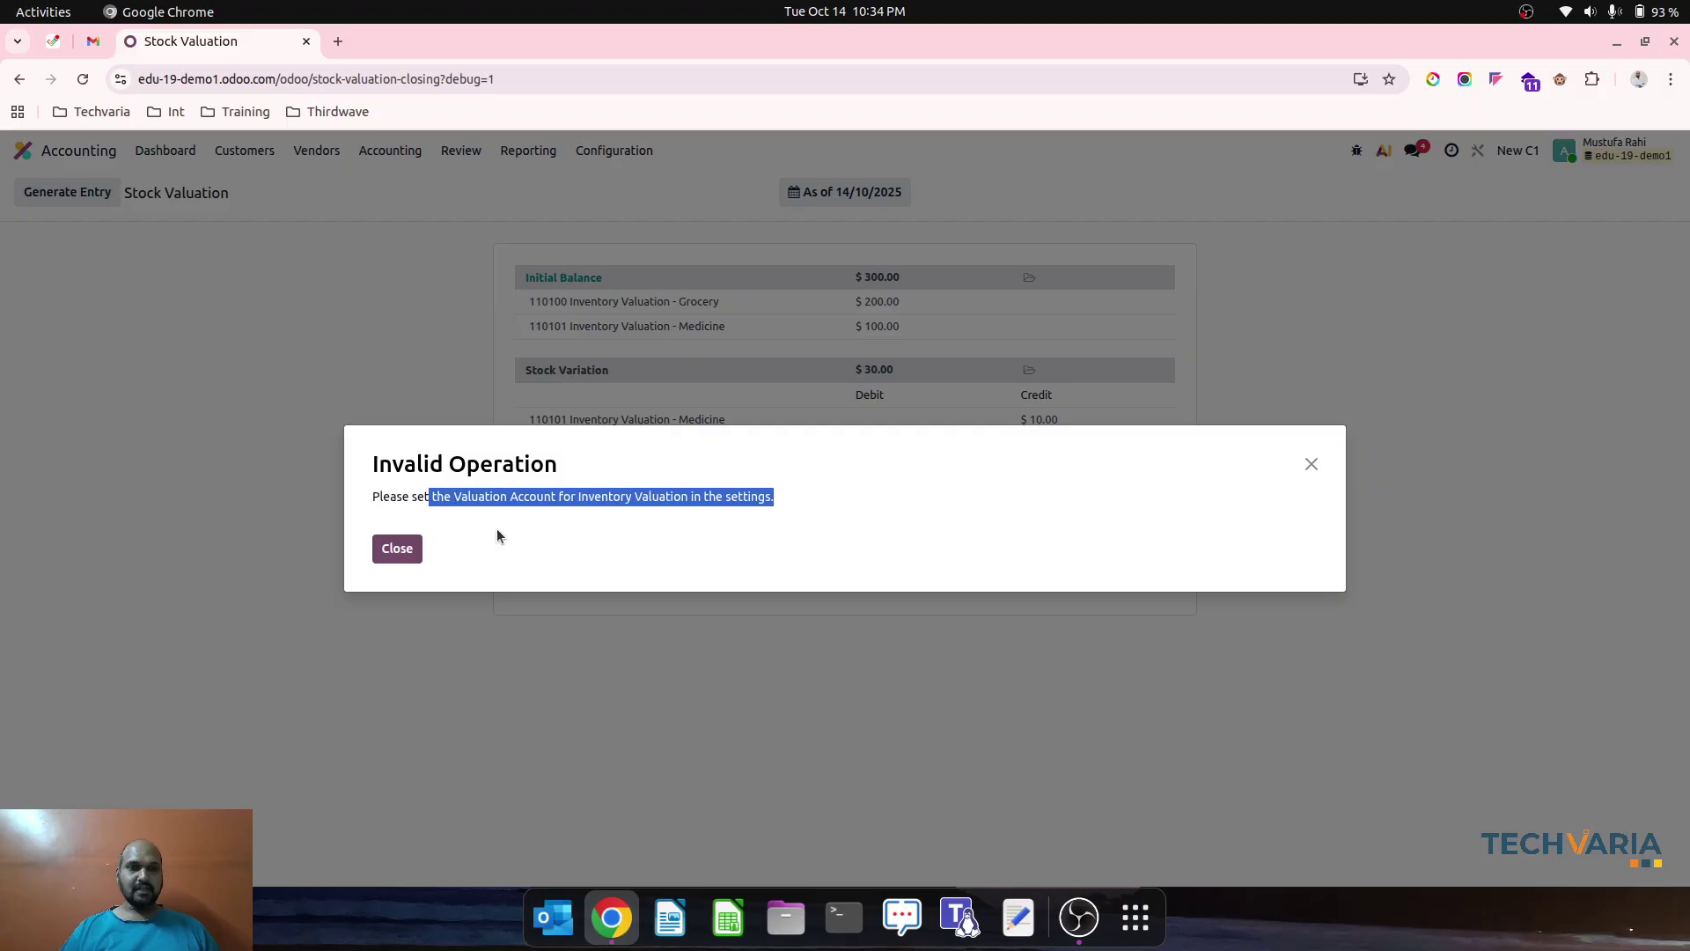
left_click(397, 548)
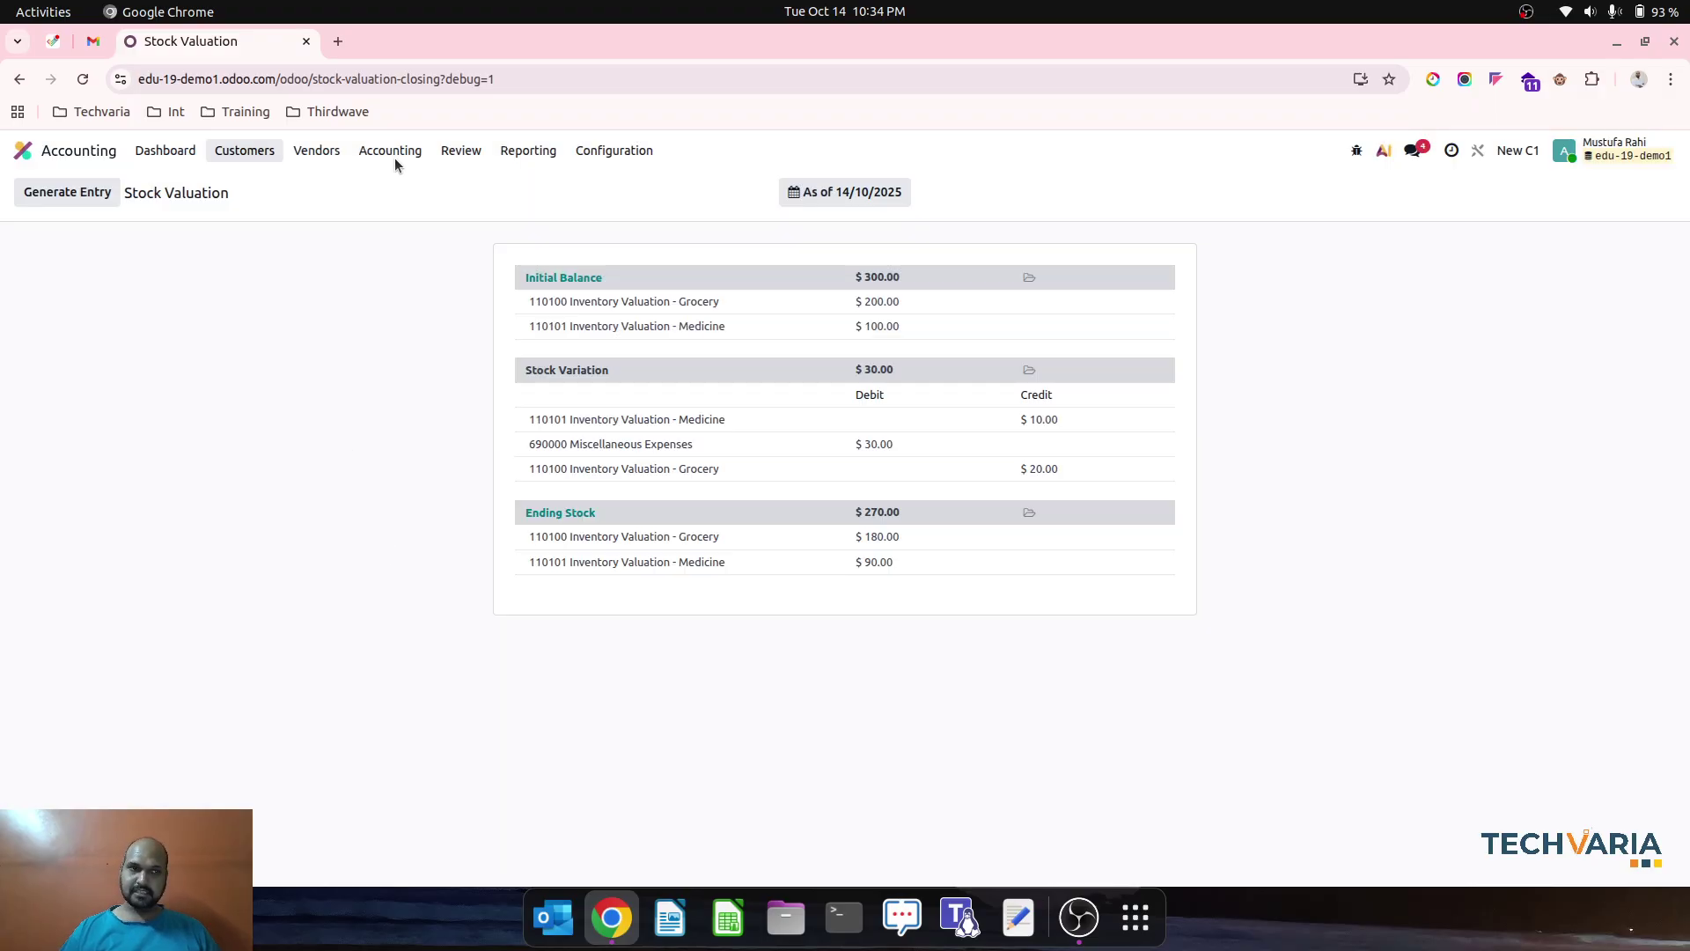
left_click(633, 152)
left_click(325, 208)
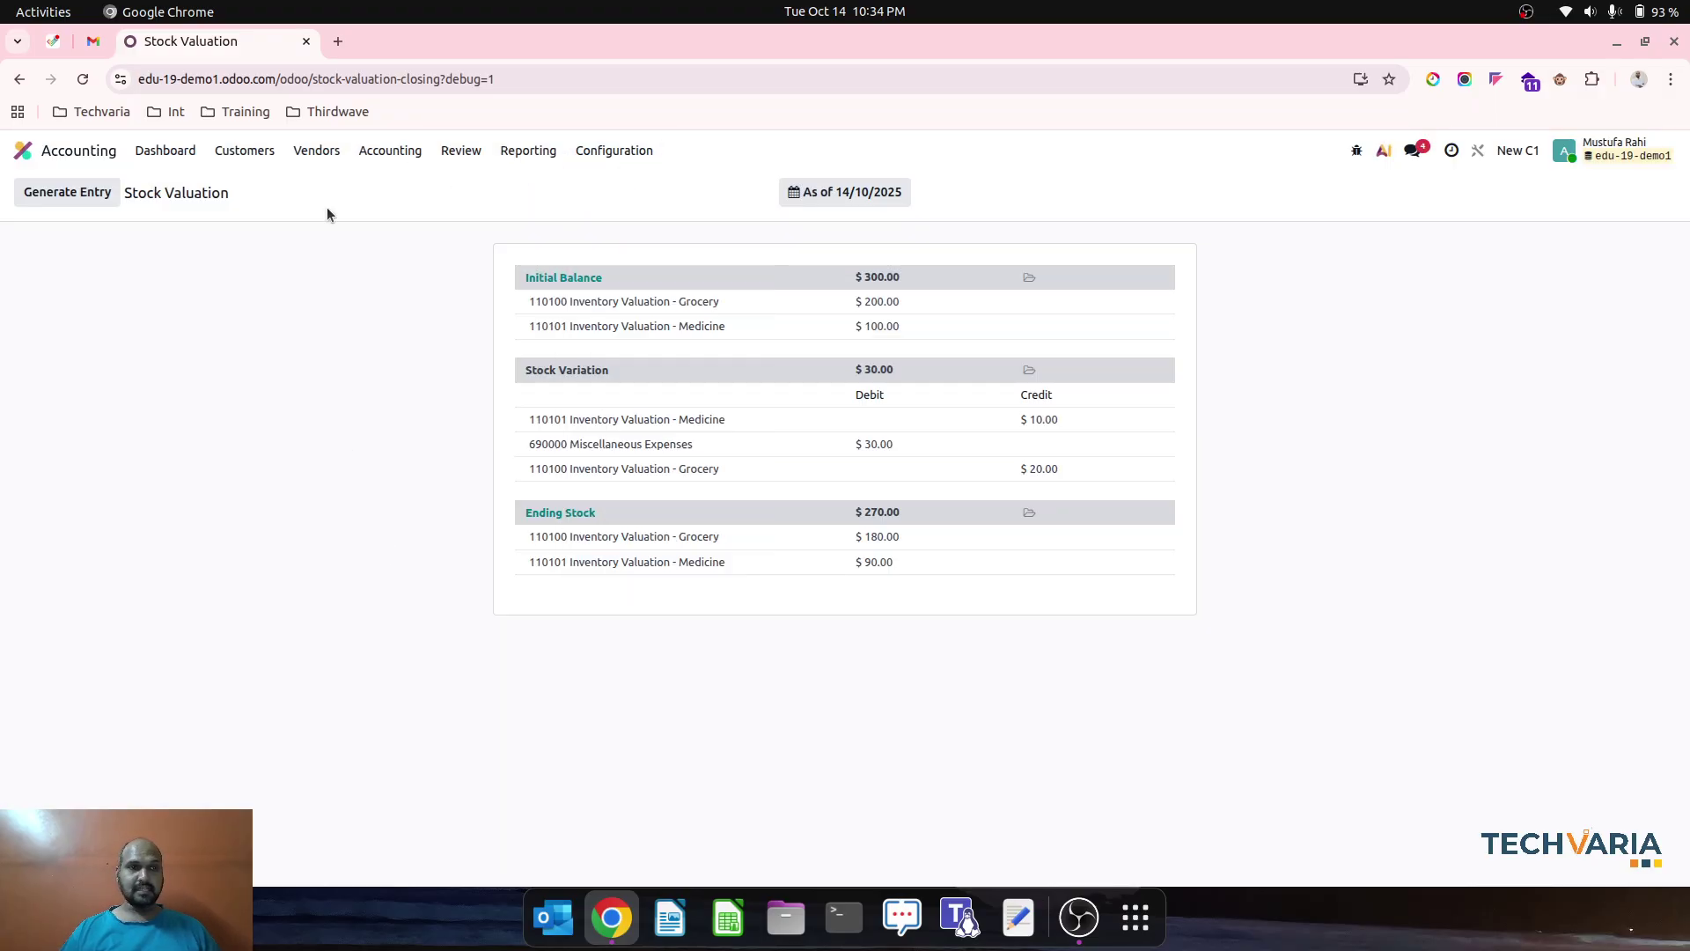
left_click(96, 193)
left_click_drag(526, 502, 588, 498)
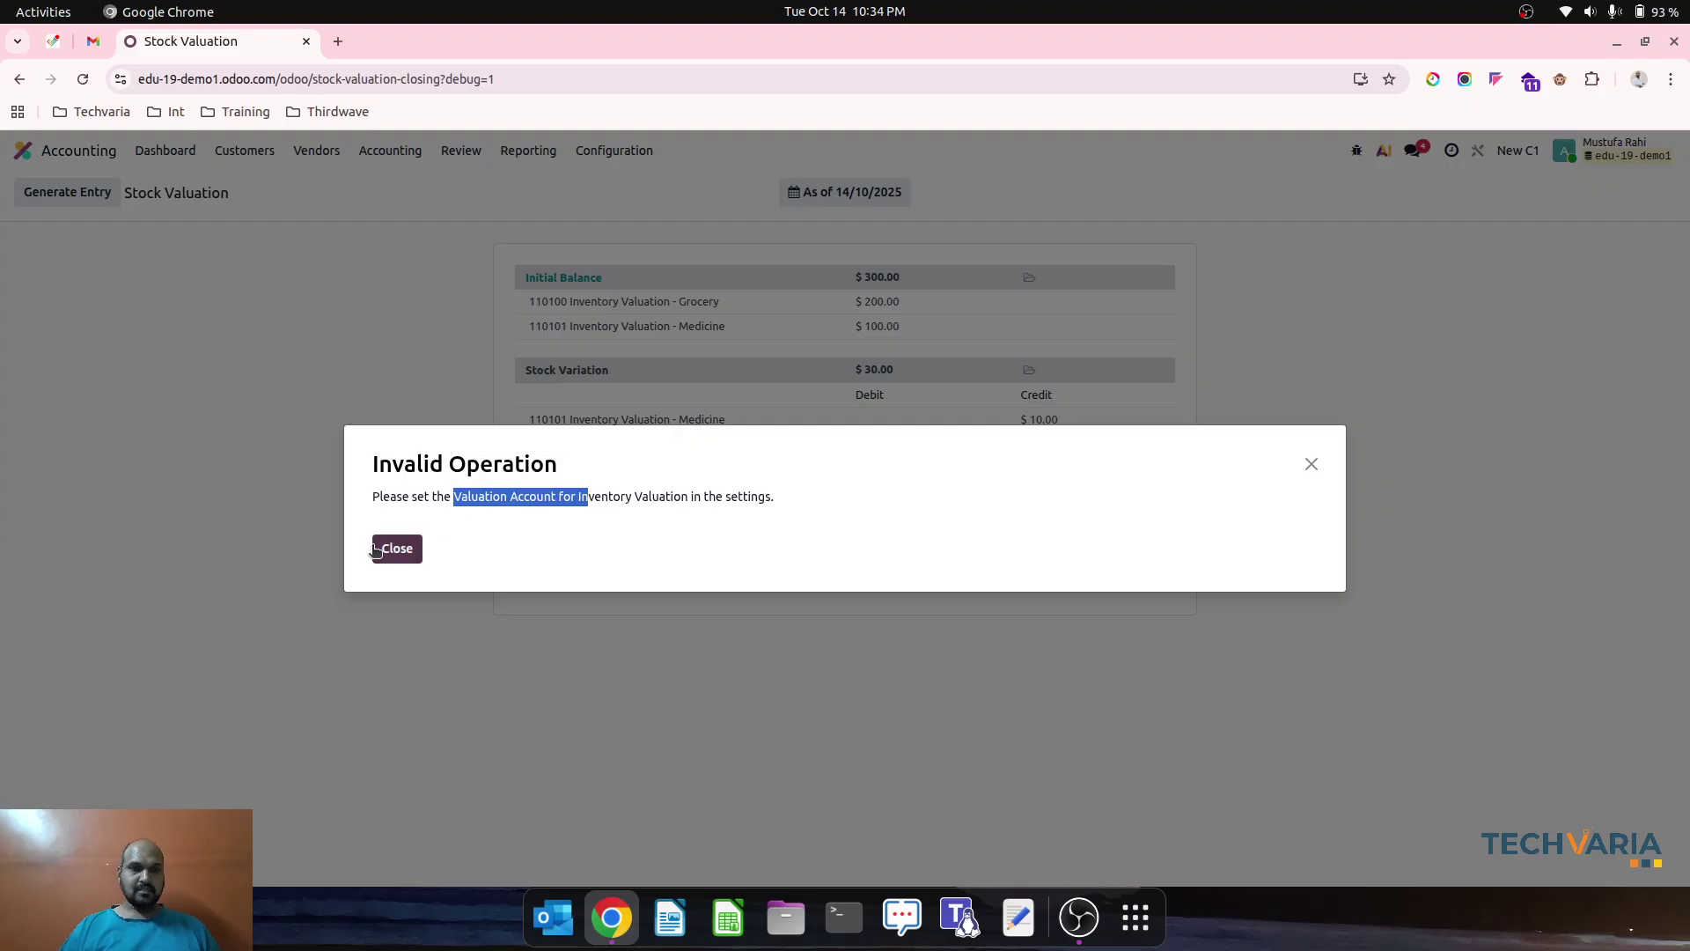
left_click(396, 553)
Open the Chart of Accounts, group it by account type and expand the Cost of Revenue accounts
left_click(620, 151)
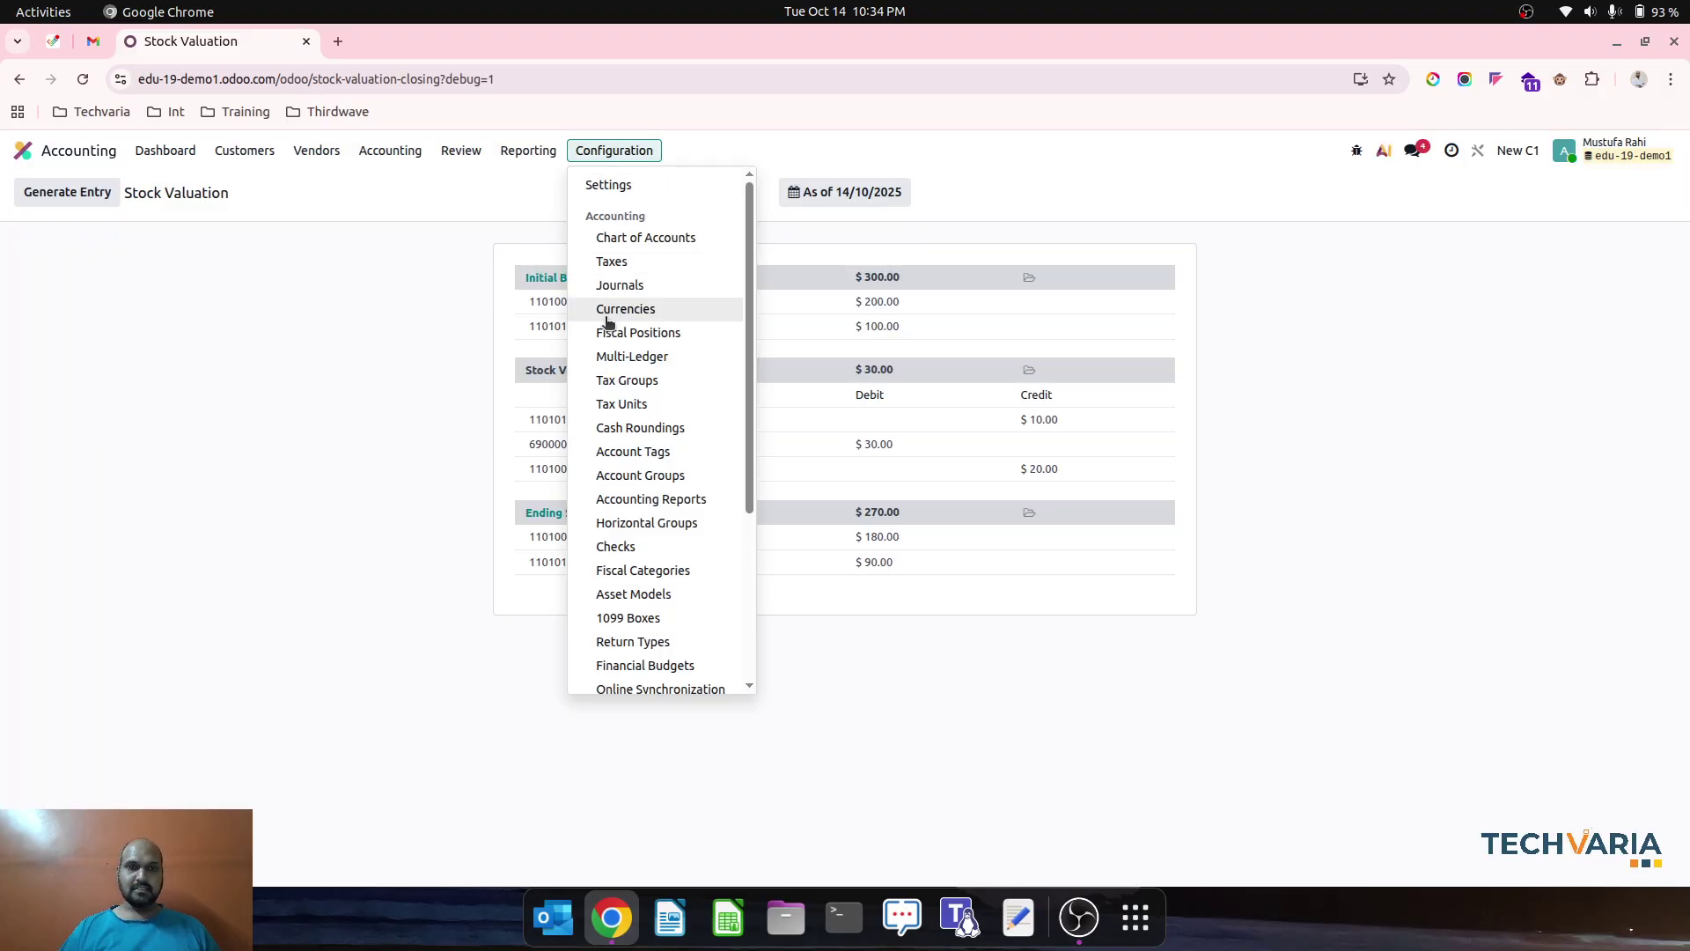
left_click(647, 242)
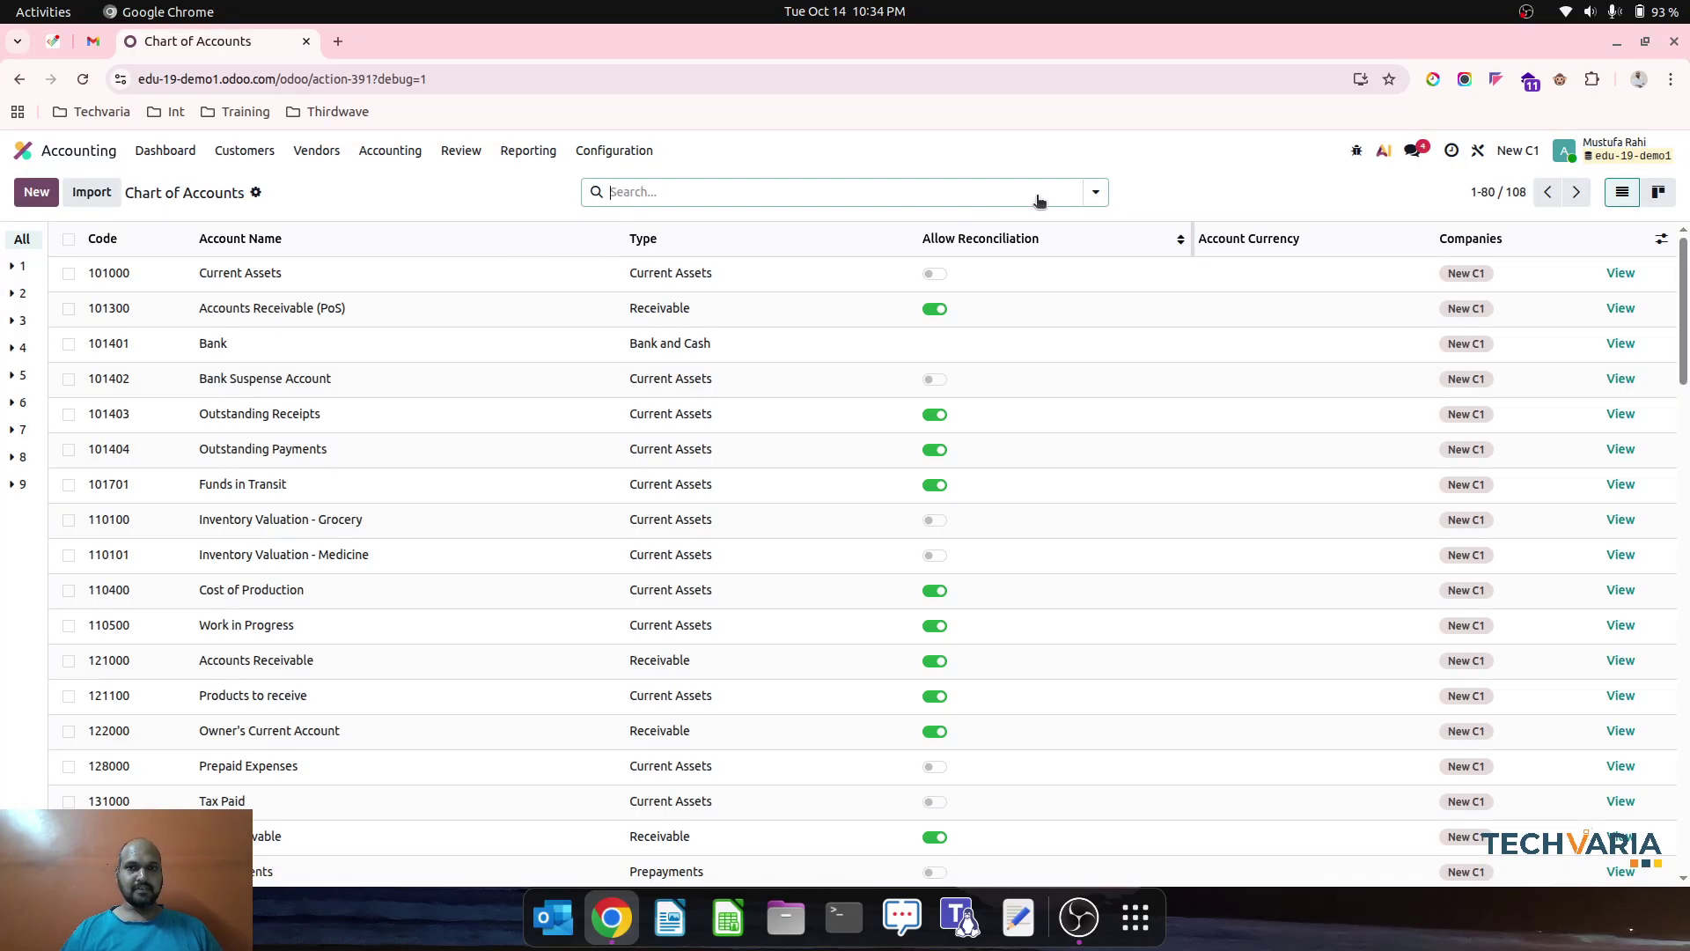
left_click(1095, 193)
left_click(775, 267)
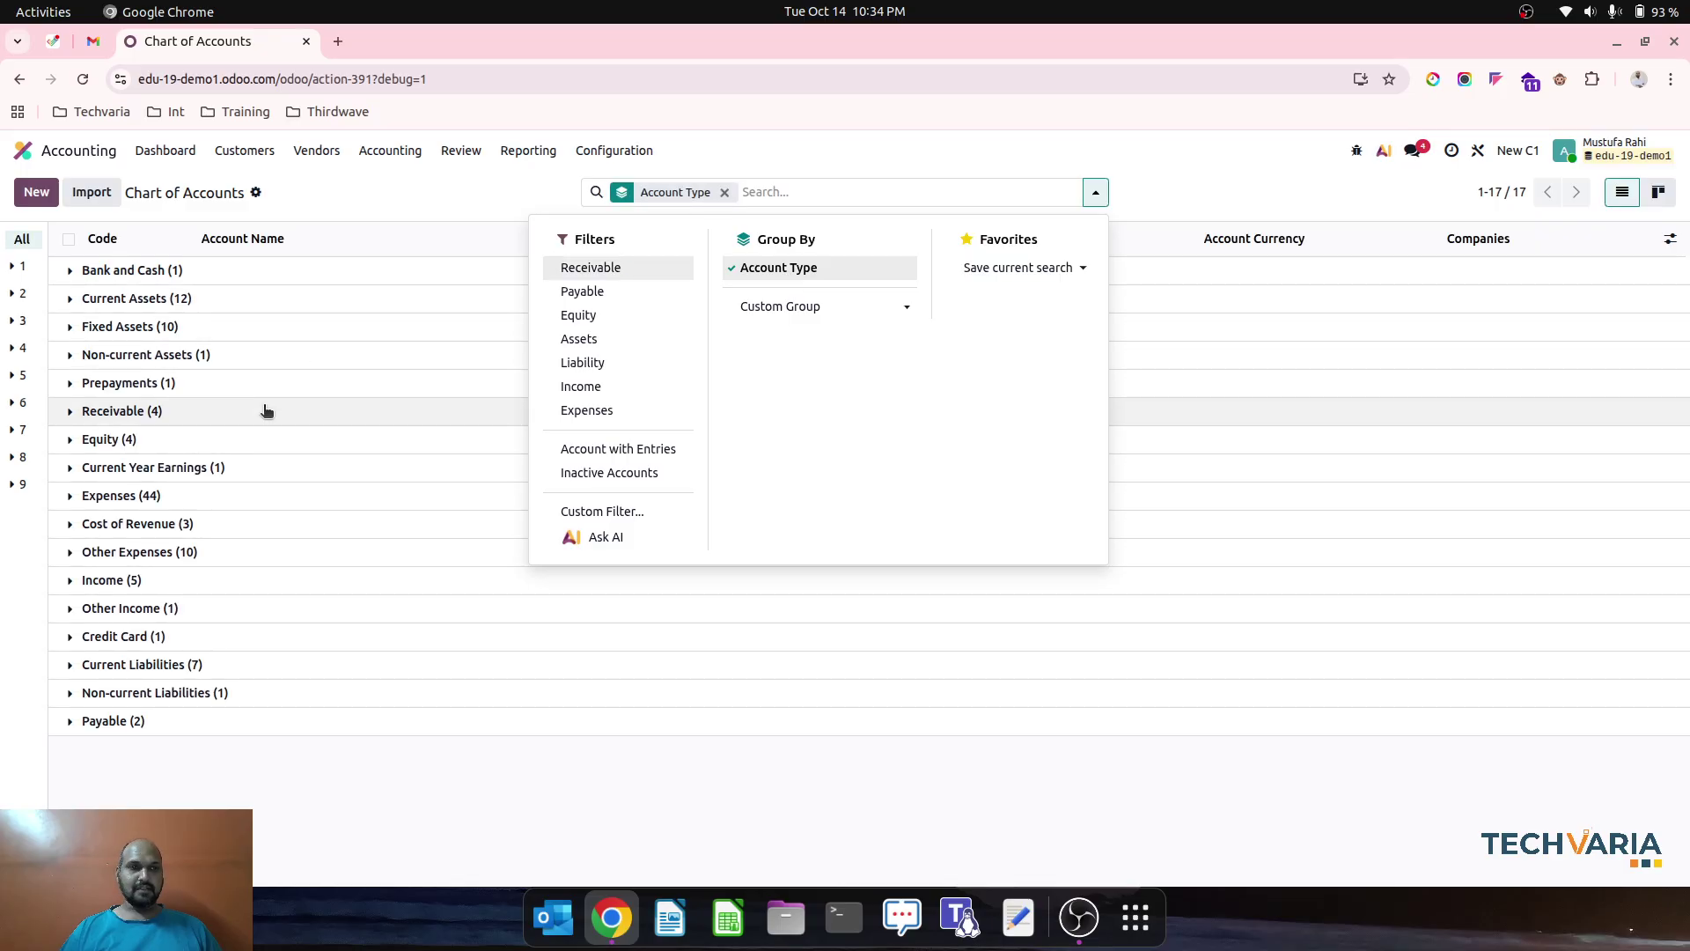
left_click(174, 524)
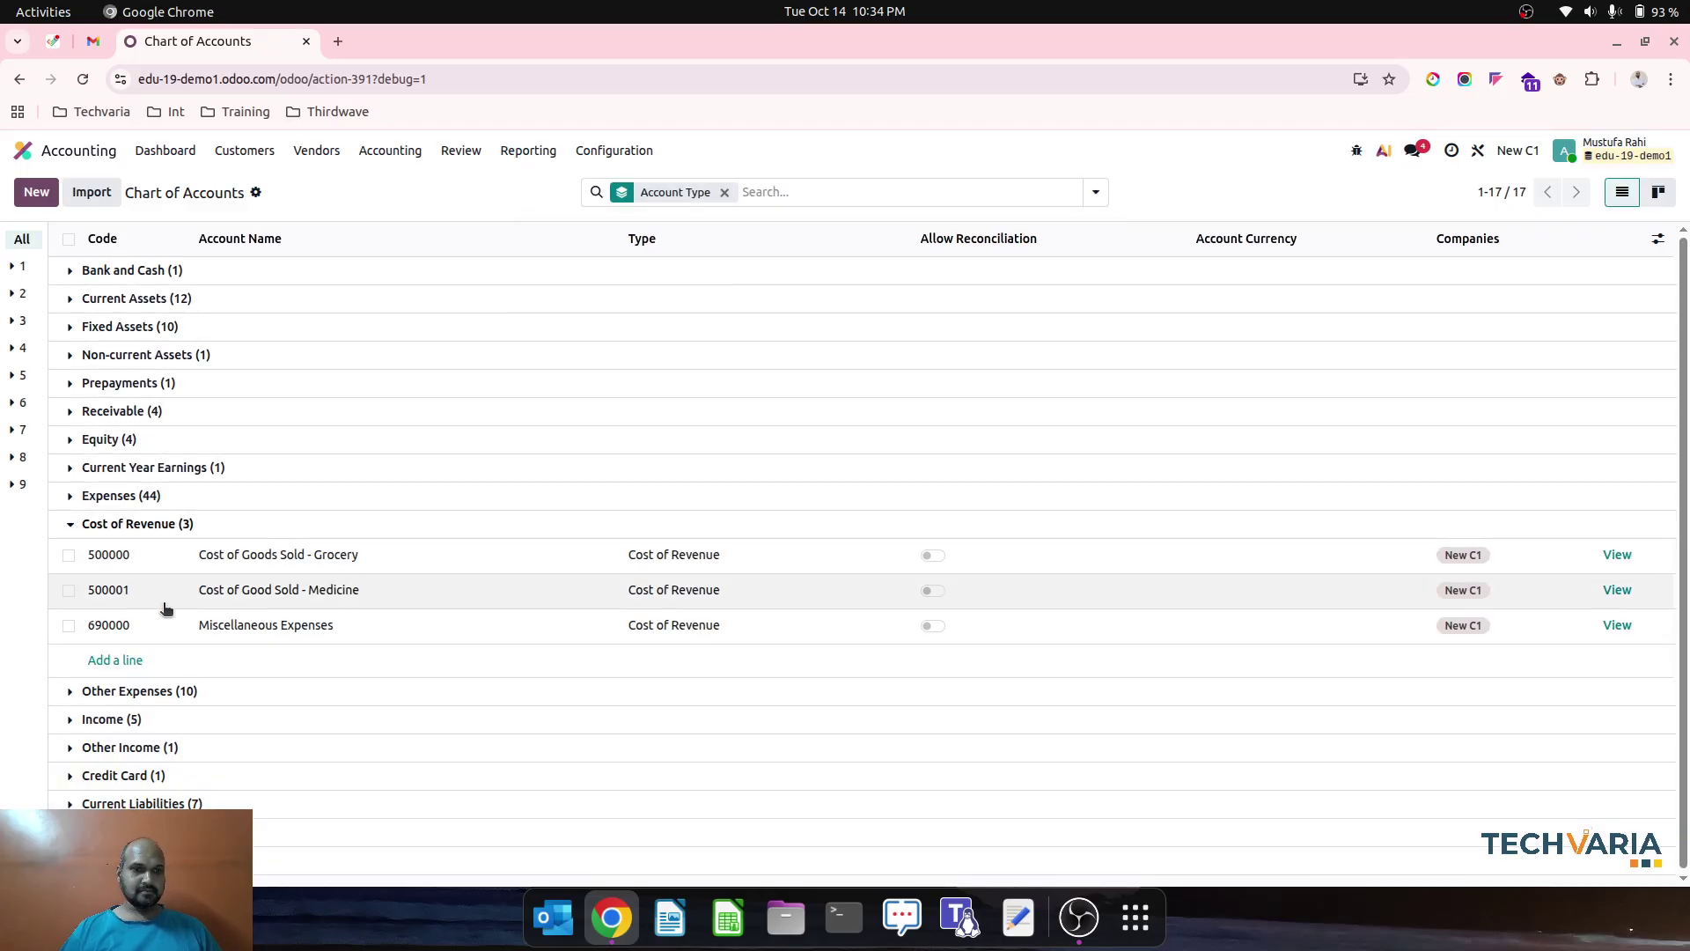
Add a Cost of Revenue account with code 500002 named Variation of Stock, and save it
left_click(128, 595)
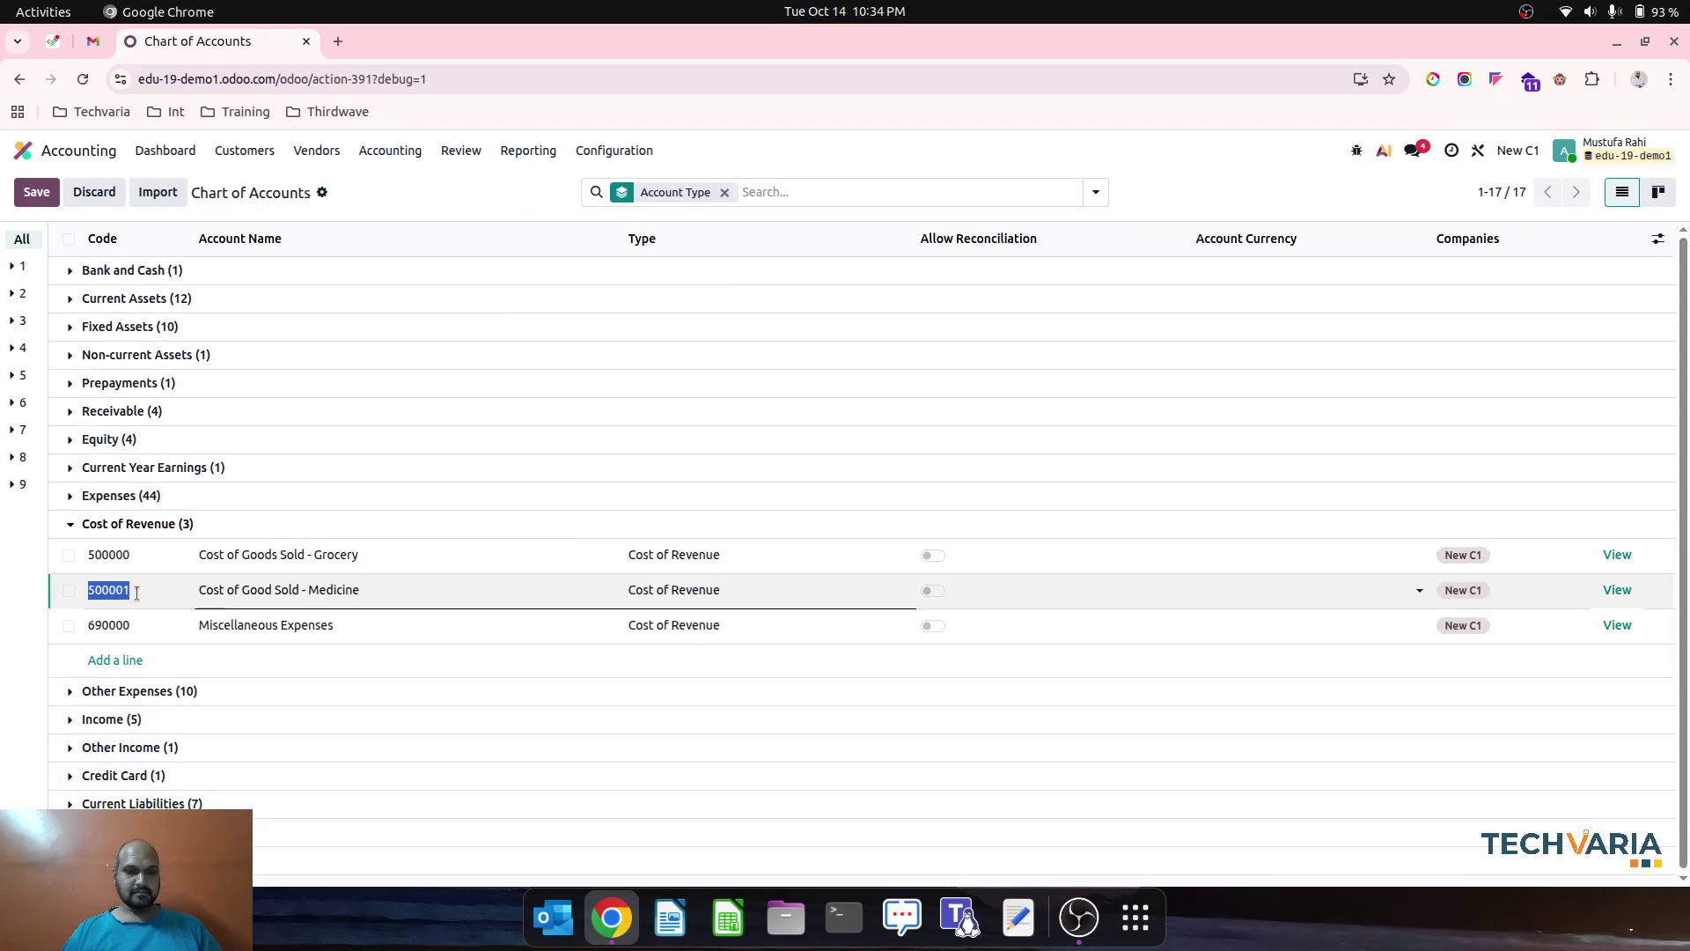
left_click(115, 660)
type("50000")
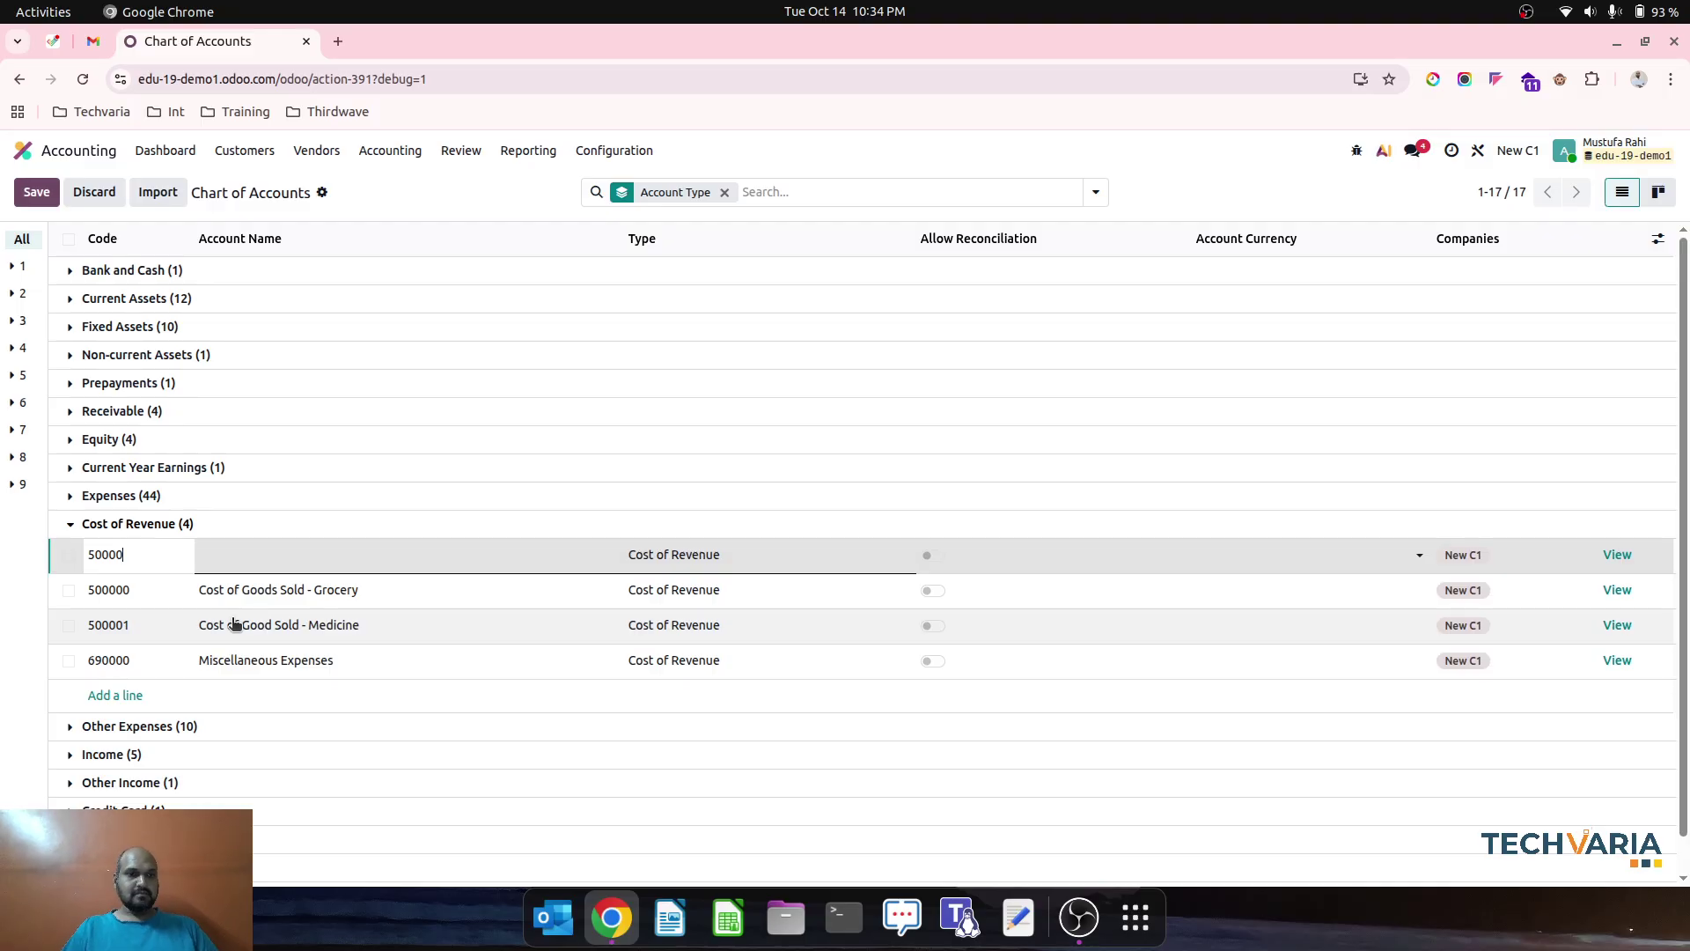
type("2")
key("Tab")
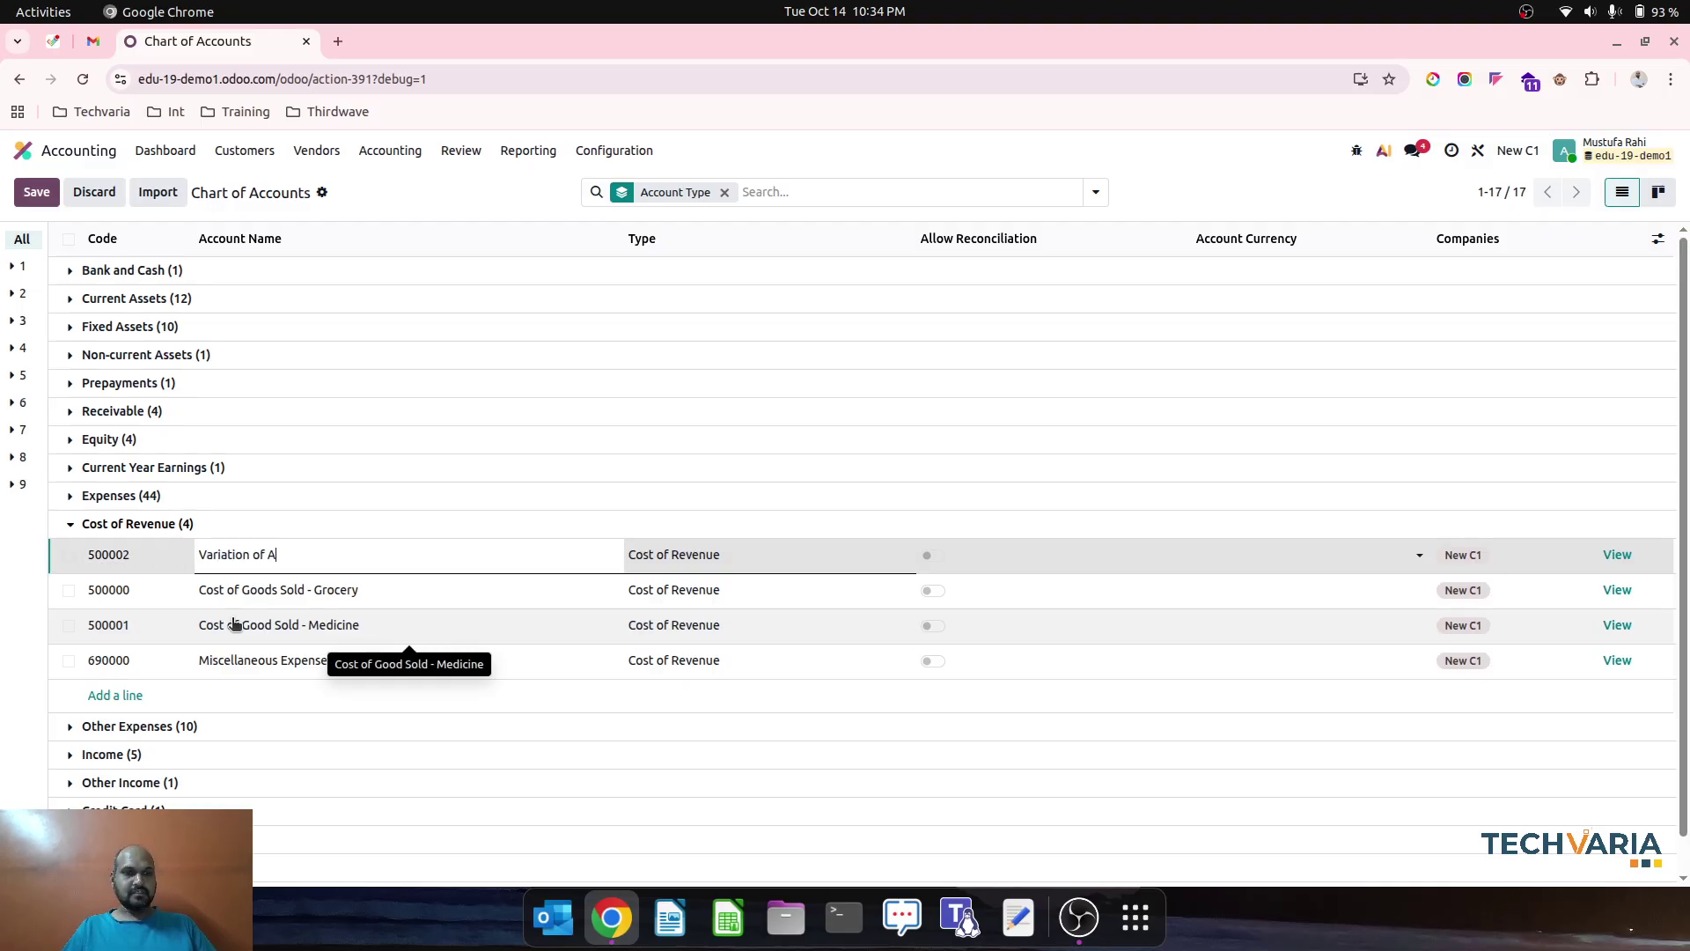
left_click(477, 187)
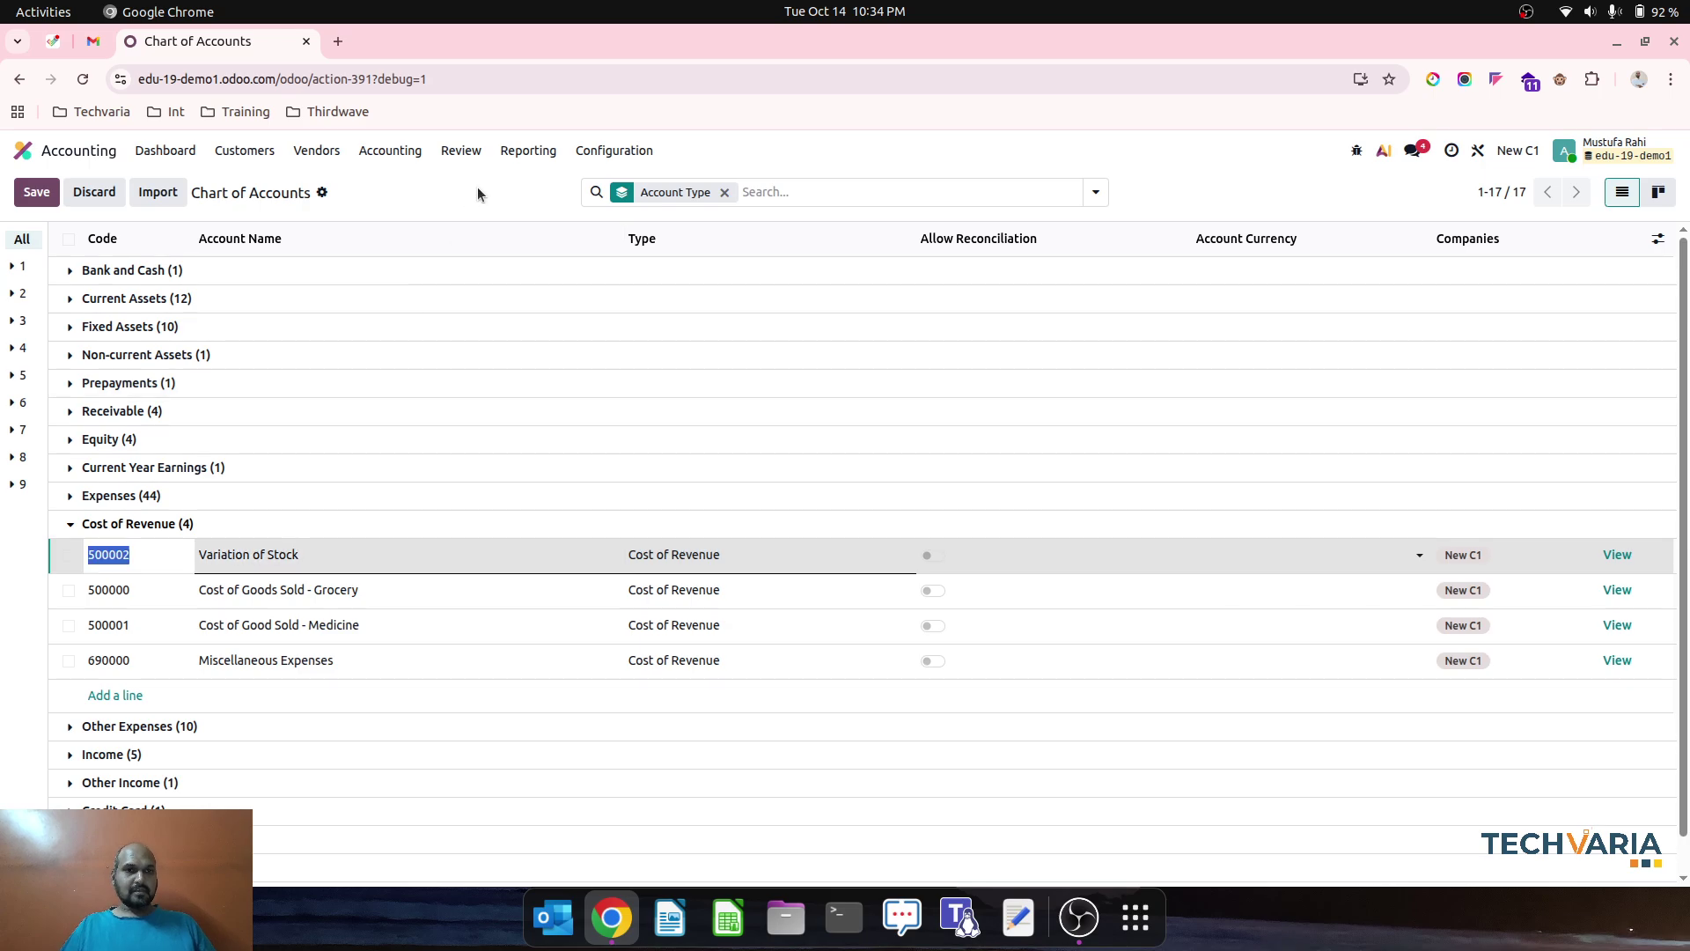
left_click(614, 150)
Set 500002 Variation of Stock as the variation account of 110100 Inventory Valuation - Grocery, and return to the account list
left_click(264, 298)
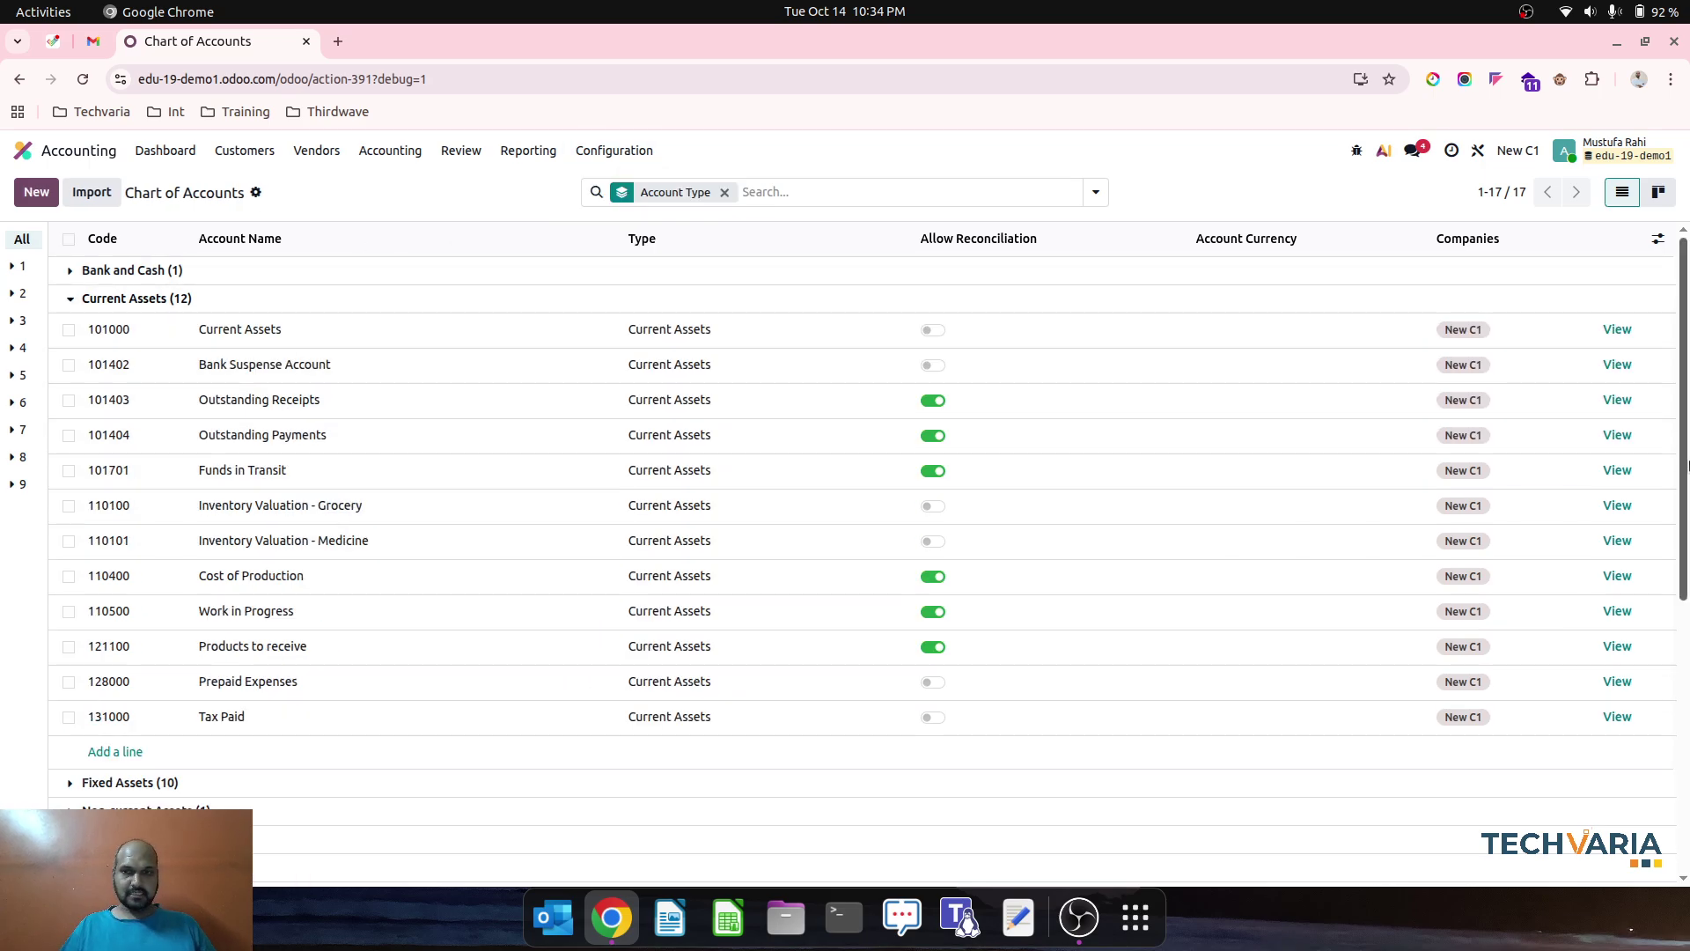
left_click(1625, 507)
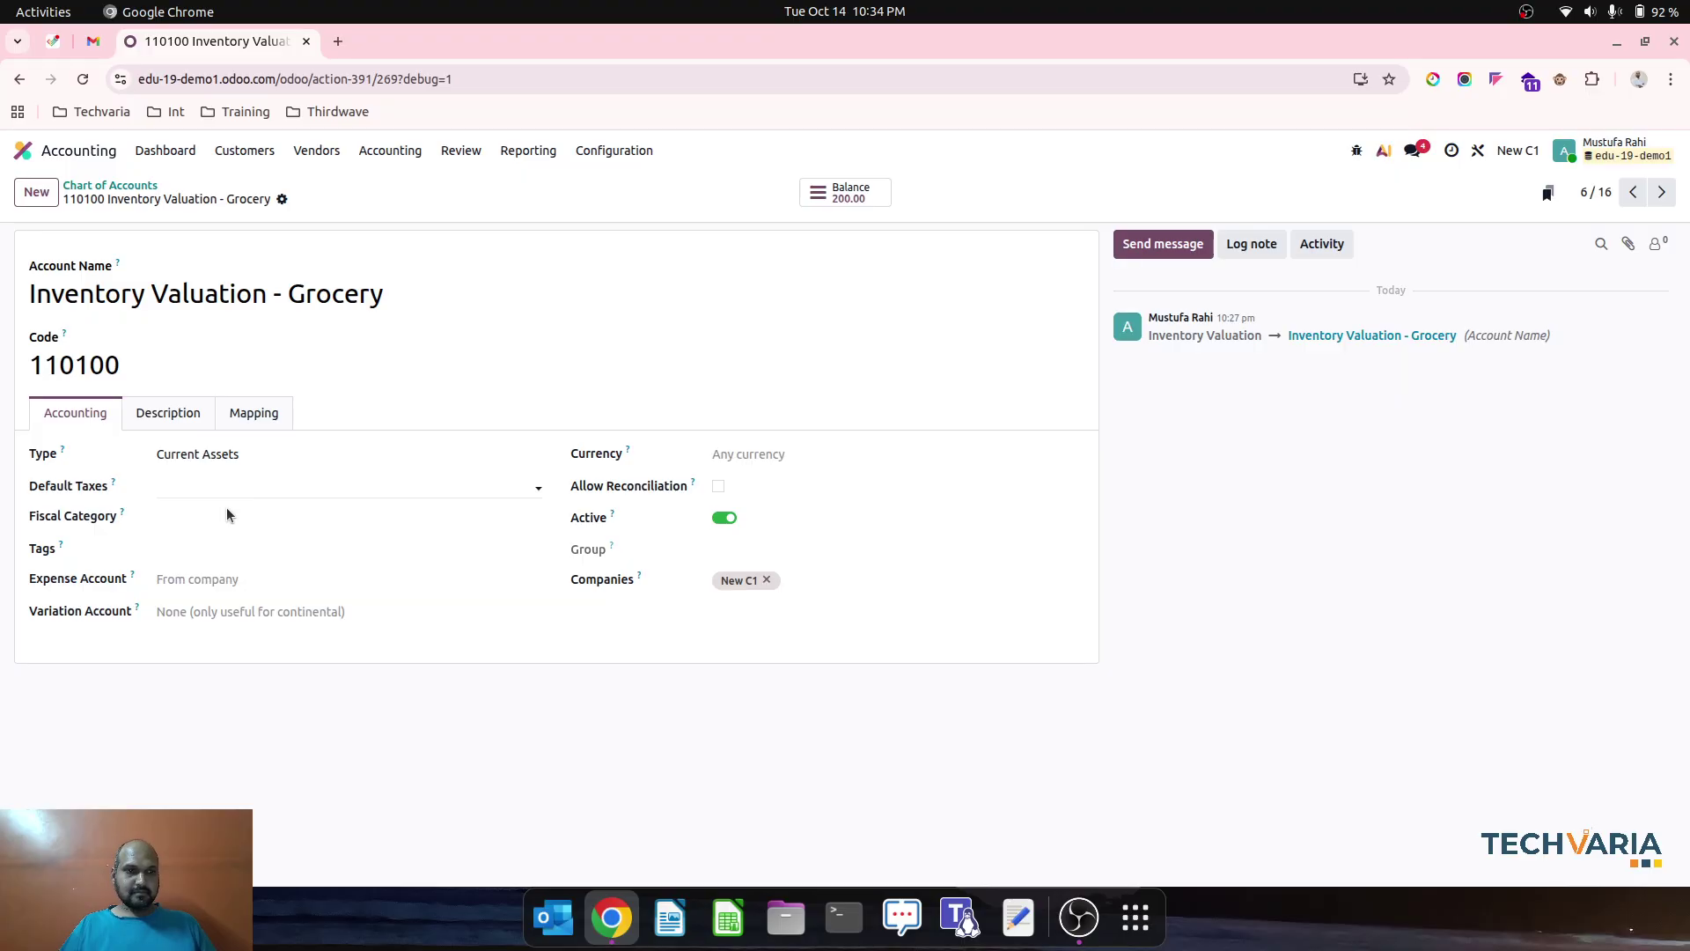
left_click(220, 607)
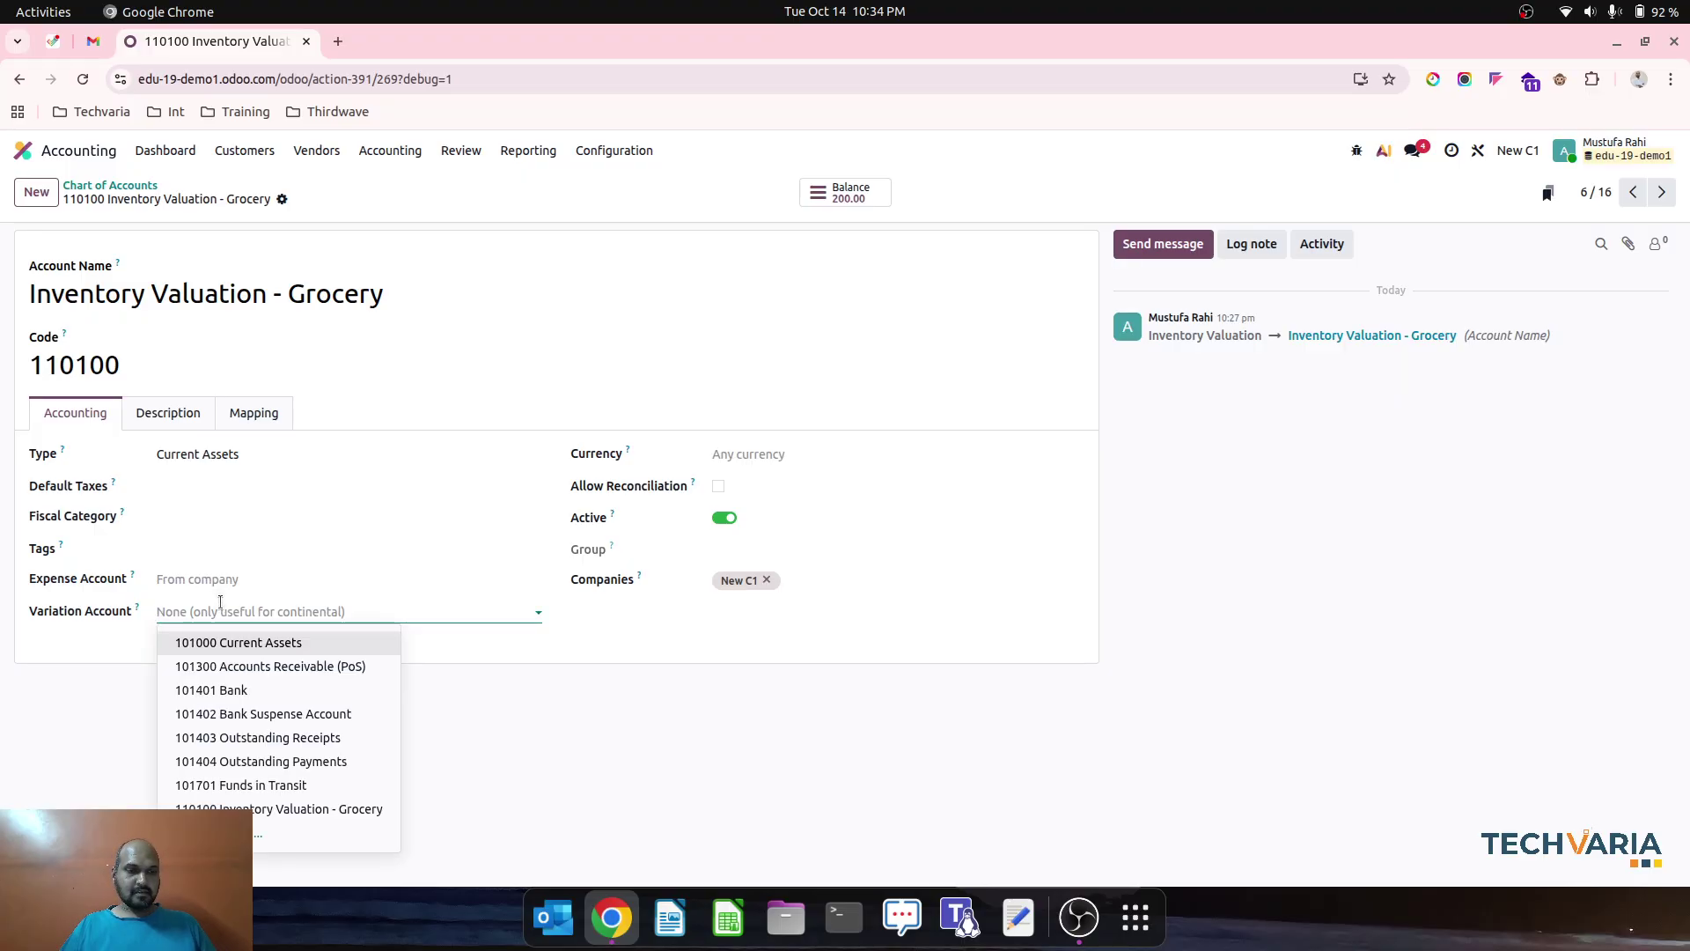
type("var")
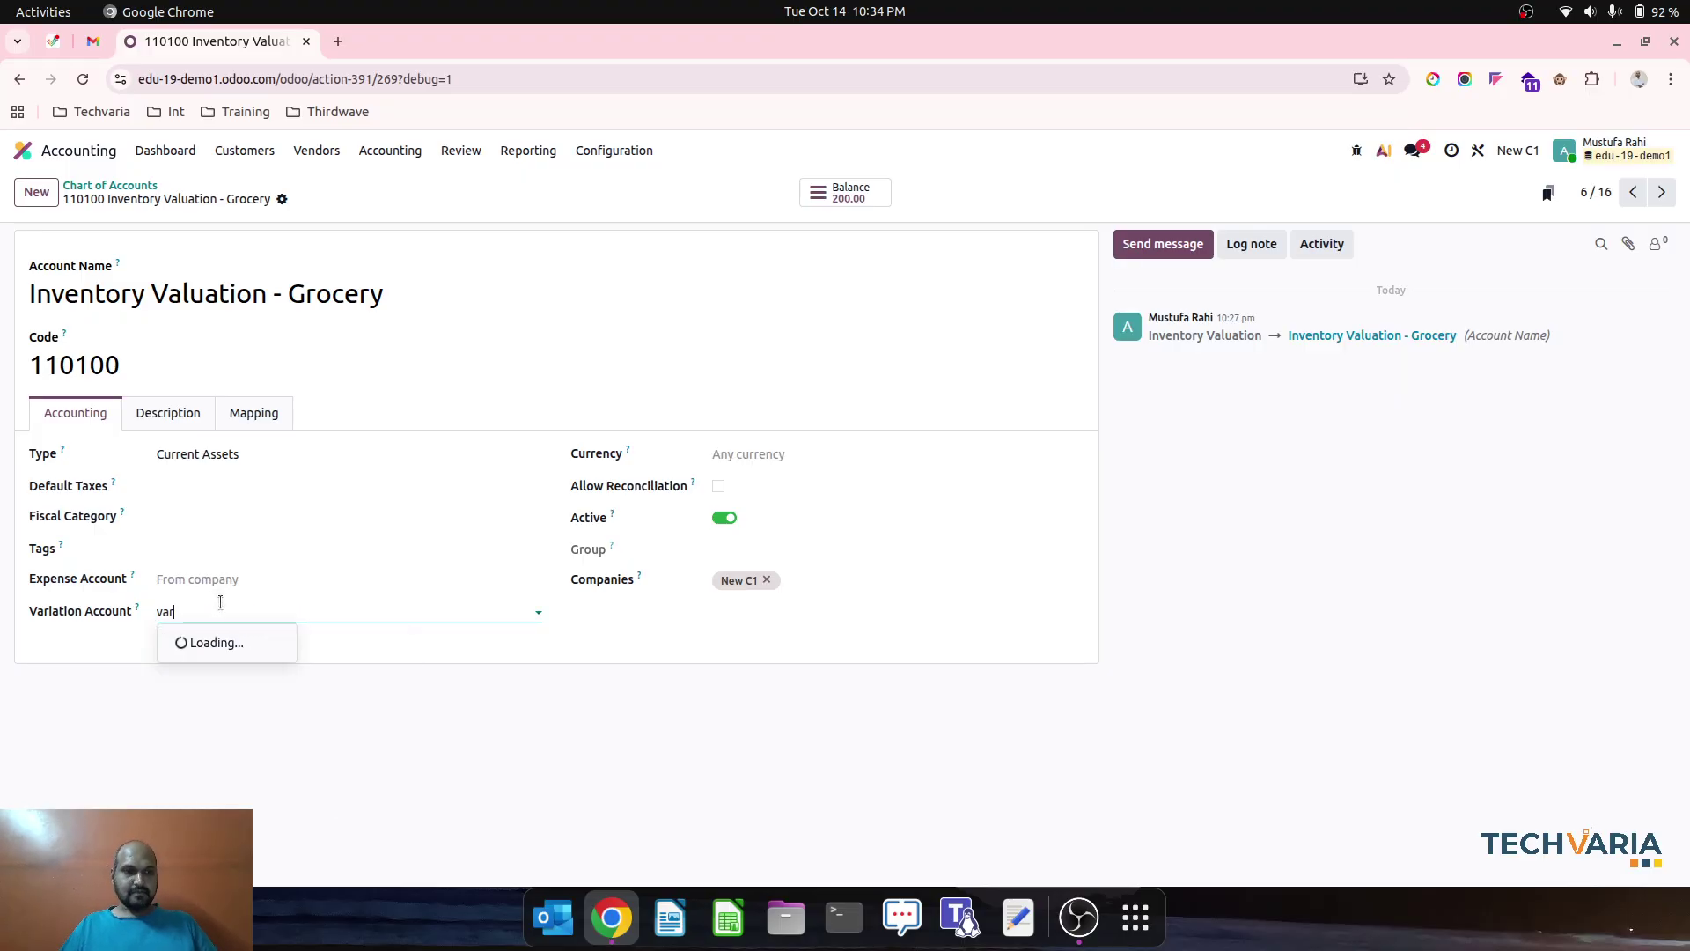
left_click(272, 686)
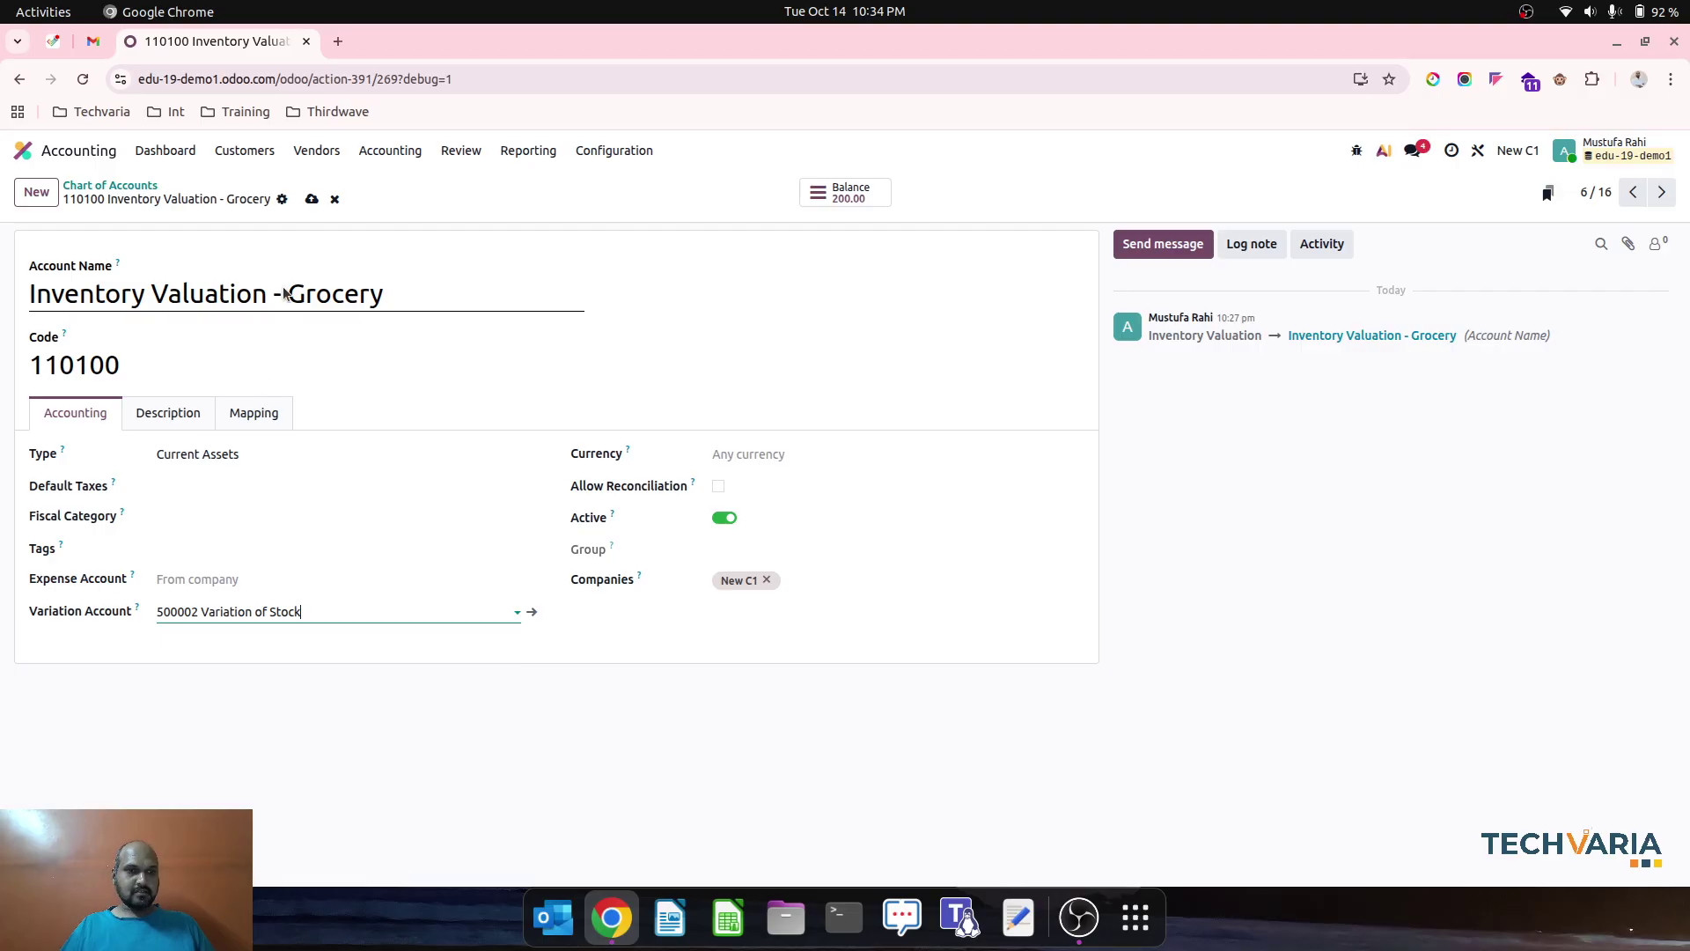
left_click(132, 185)
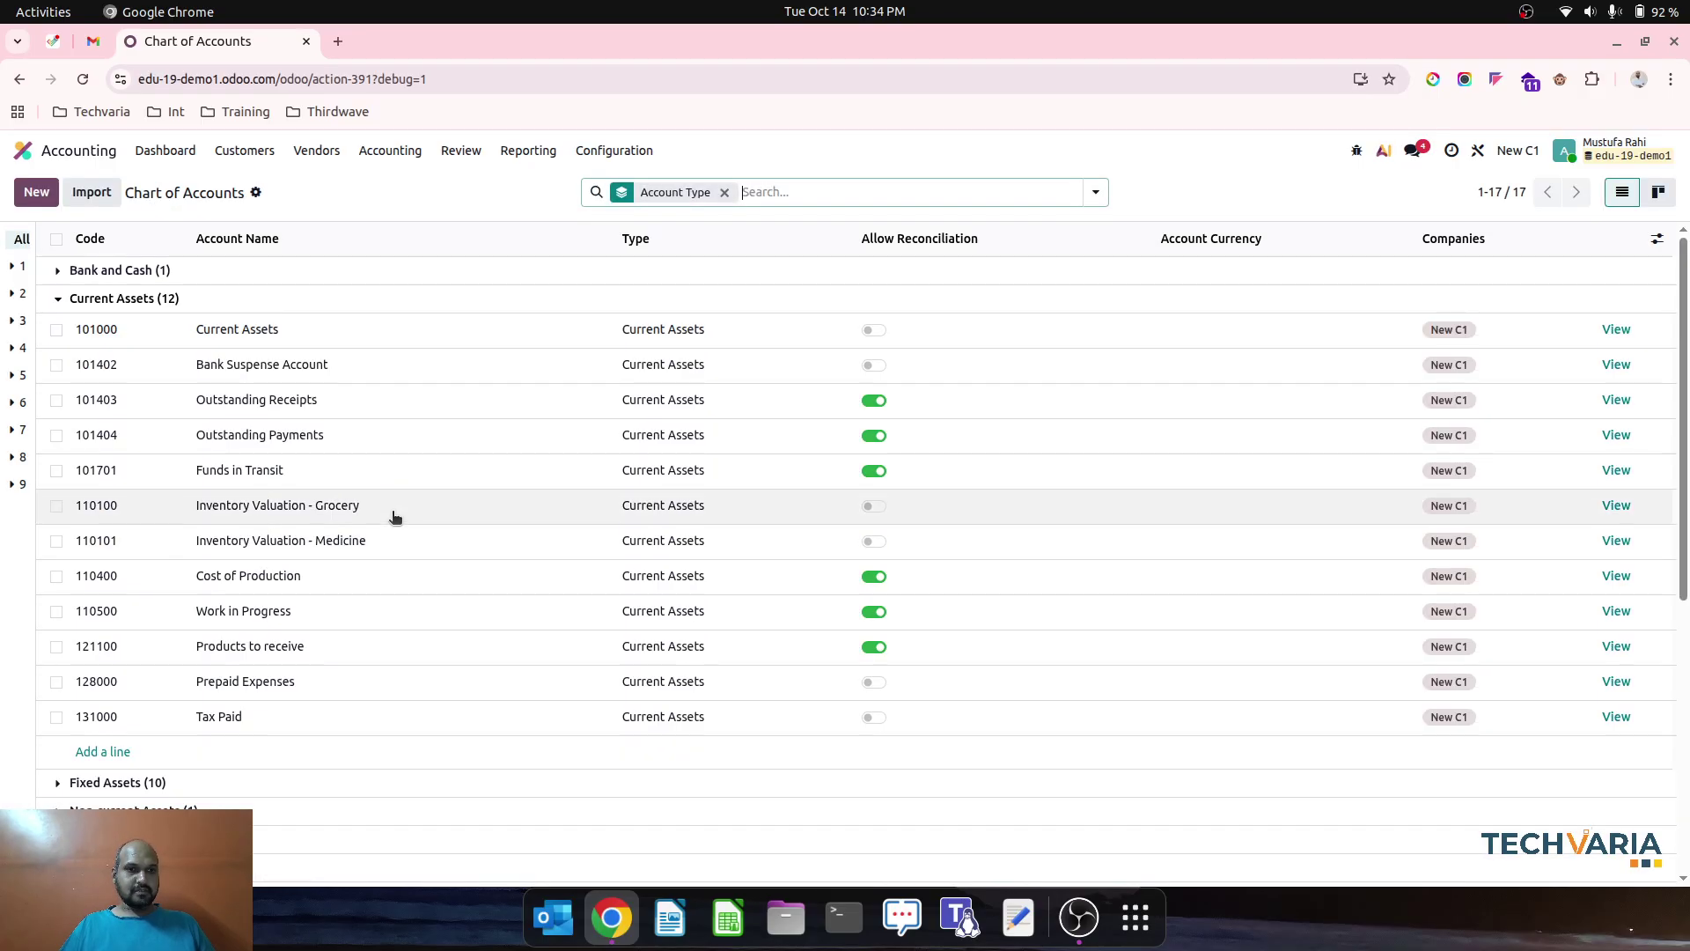
Set 500002 Variation of Stock as the variation account of 110101 Inventory Valuation - Medicine, and save the account
left_click(351, 540)
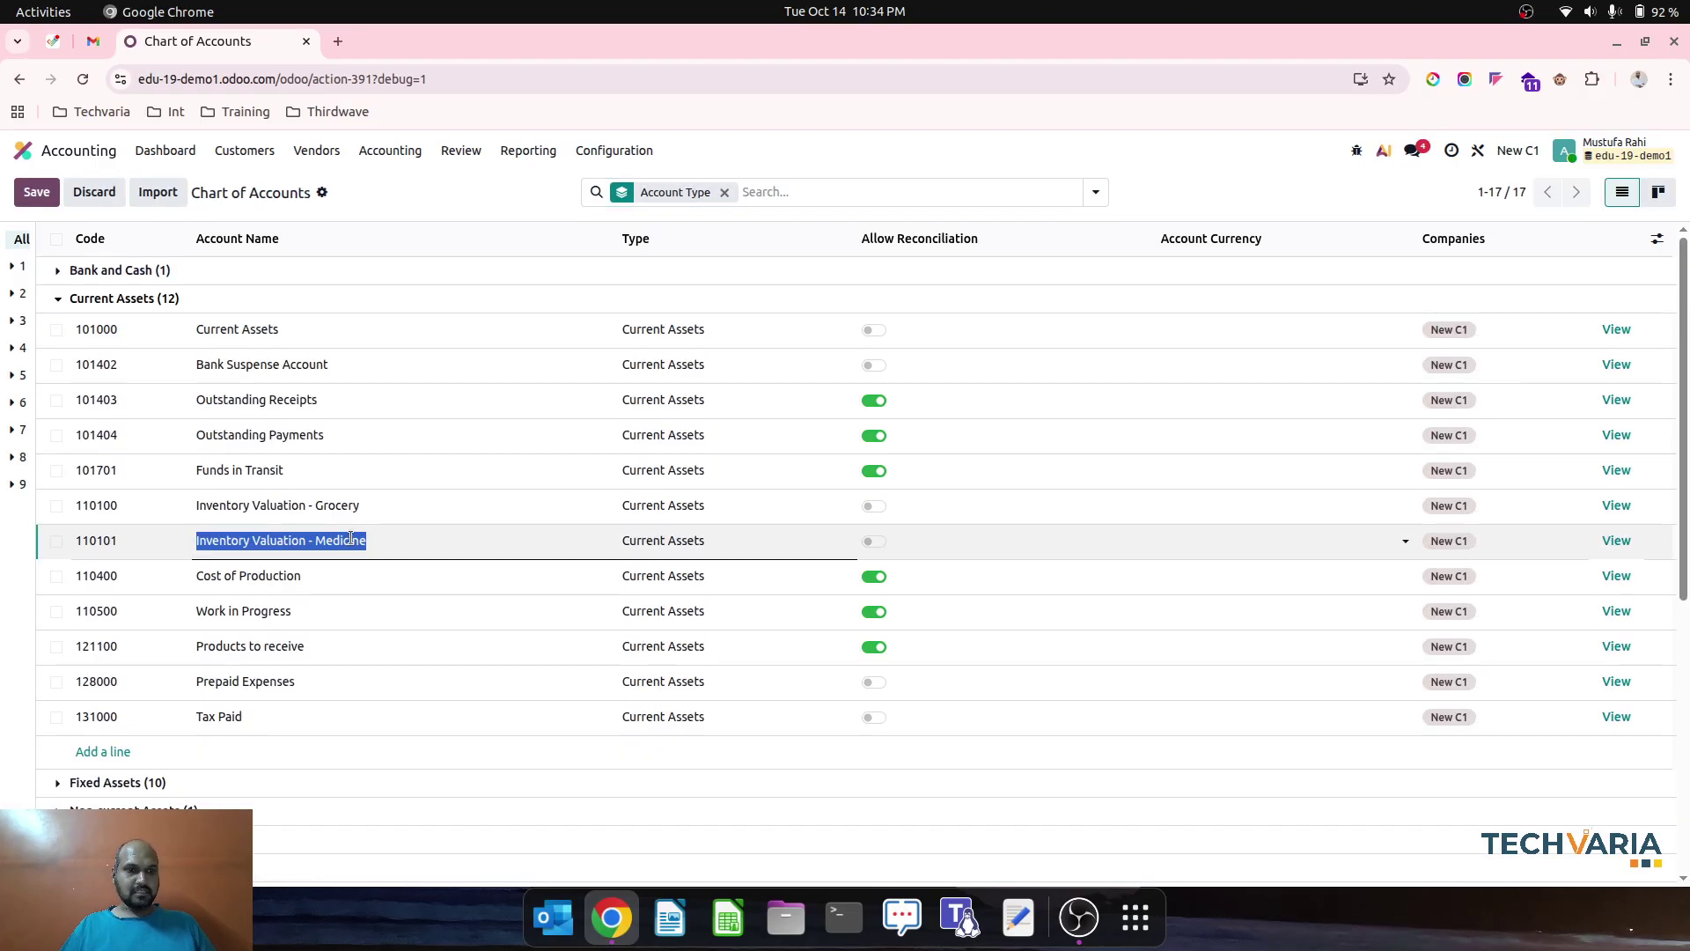
left_click(1616, 541)
left_click(242, 614)
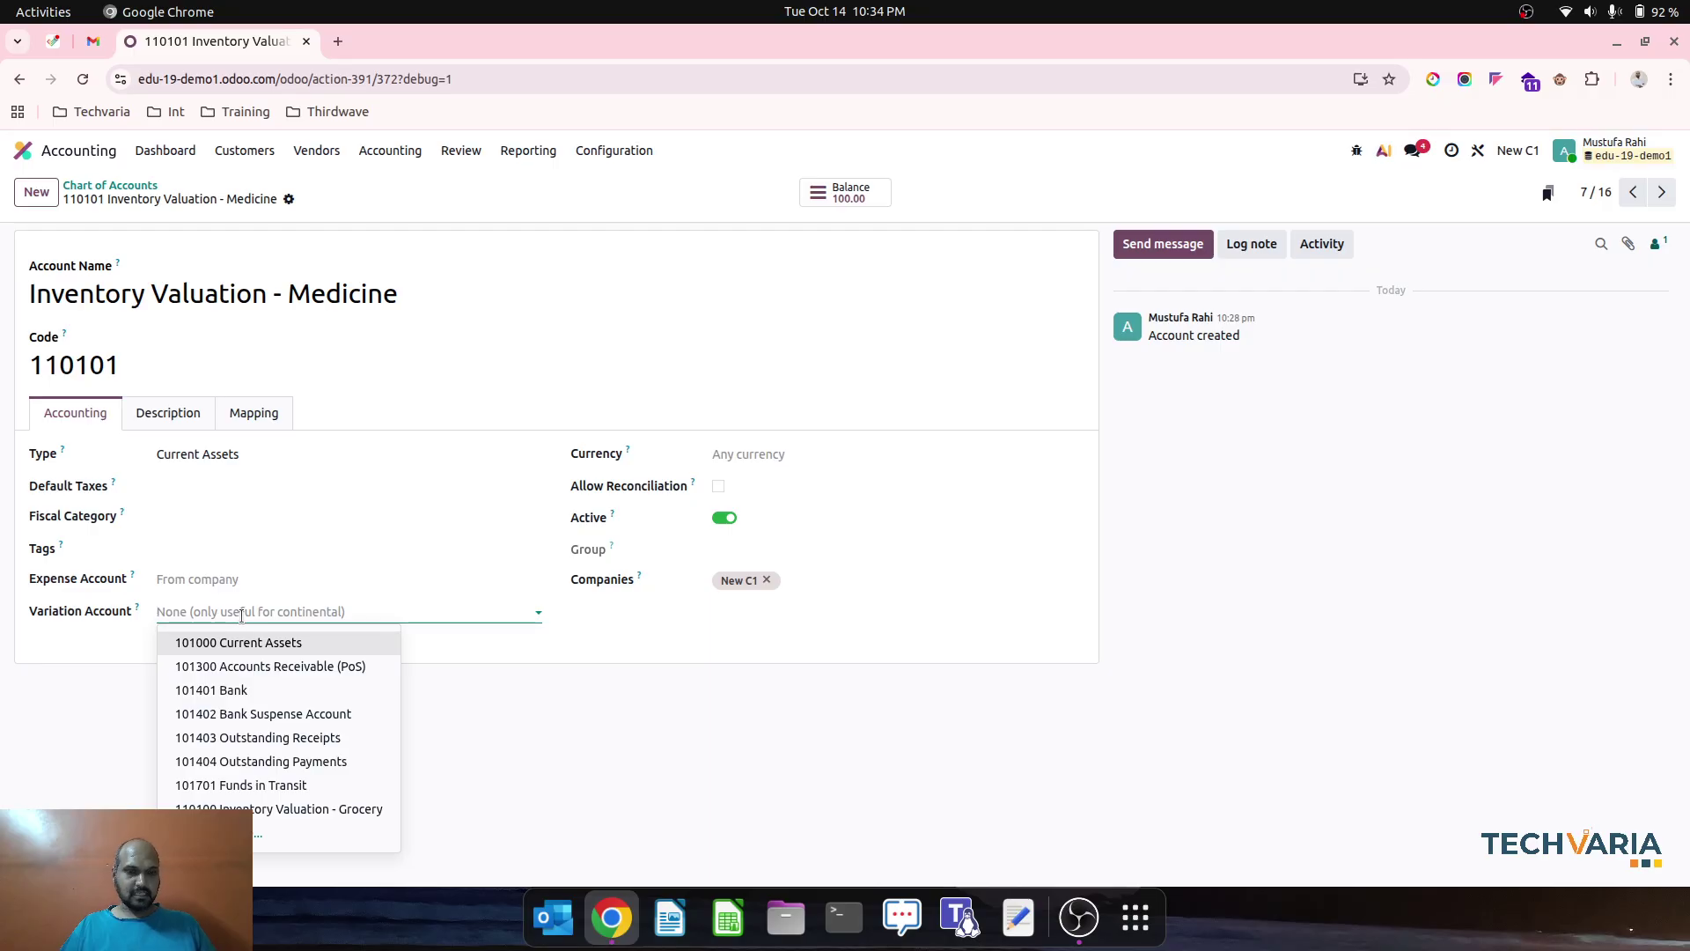
type("var")
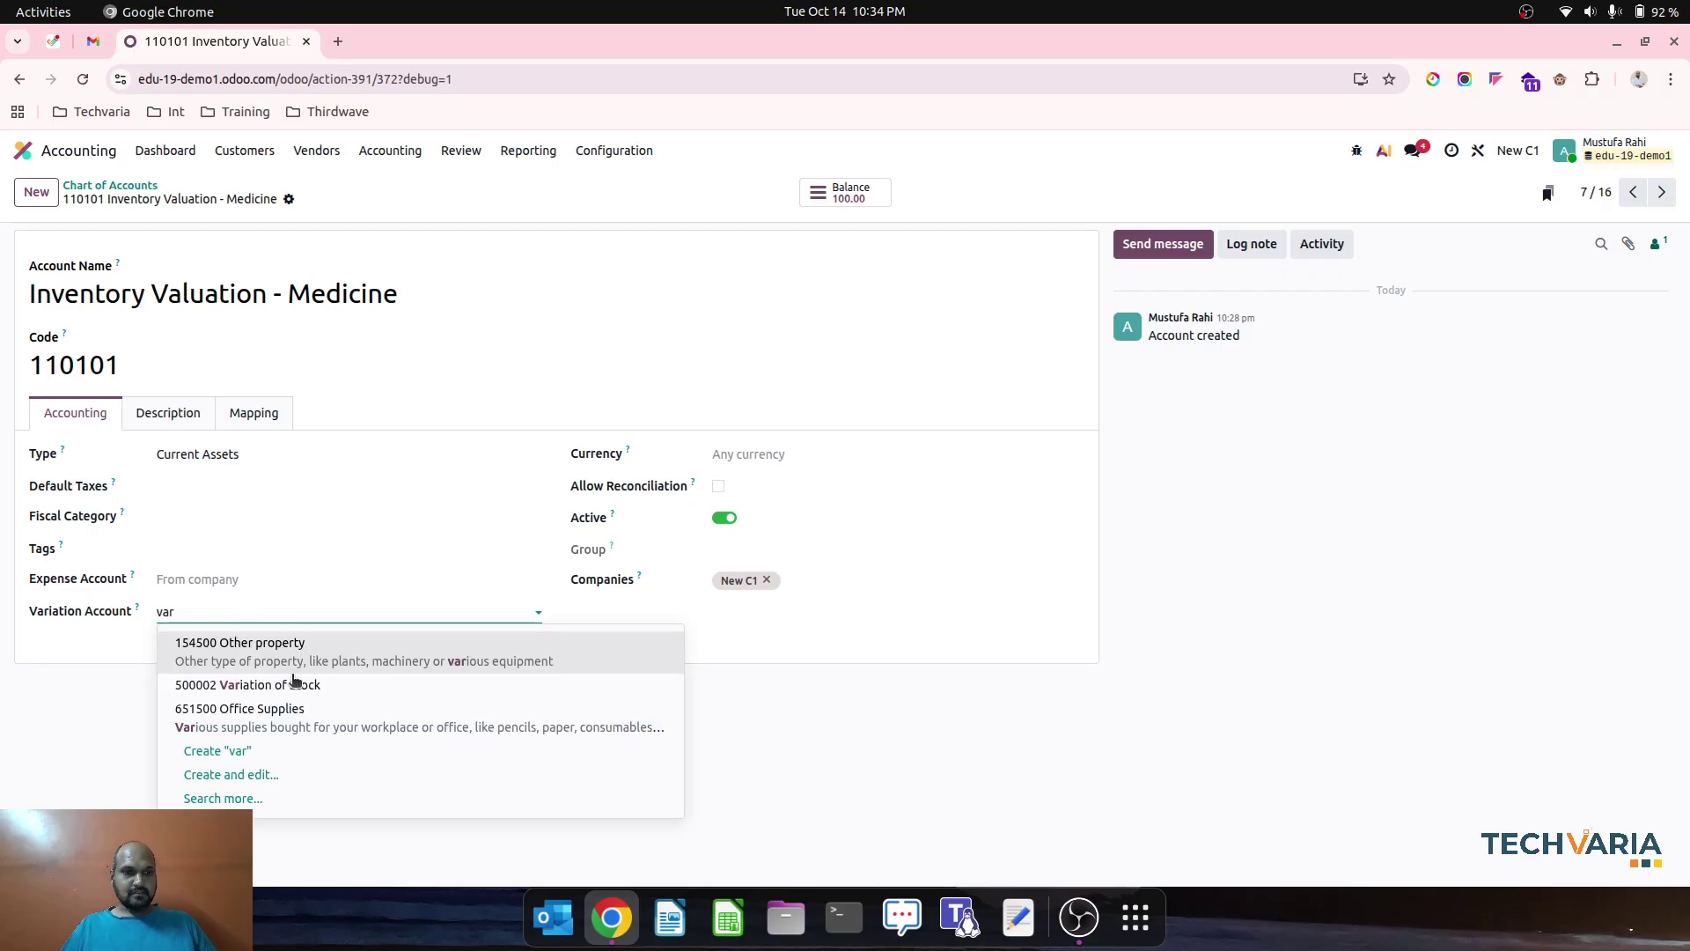
left_click(325, 694)
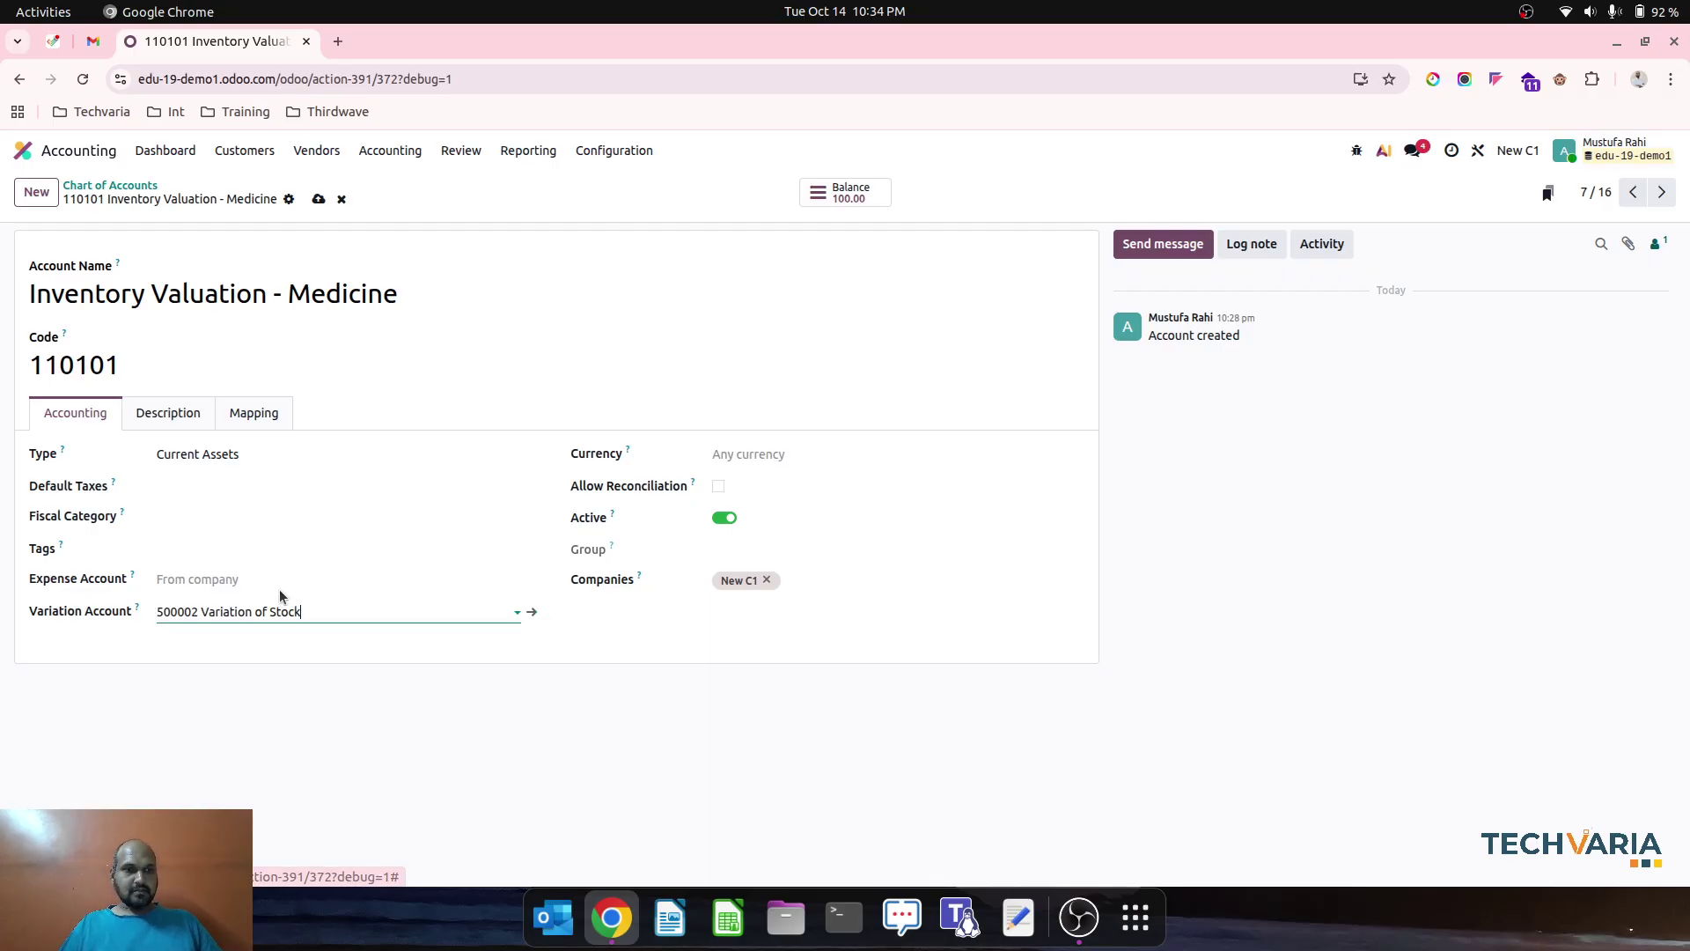
left_click(319, 199)
Open the Chart of Accounts and group the accounts by account type
left_click(614, 151)
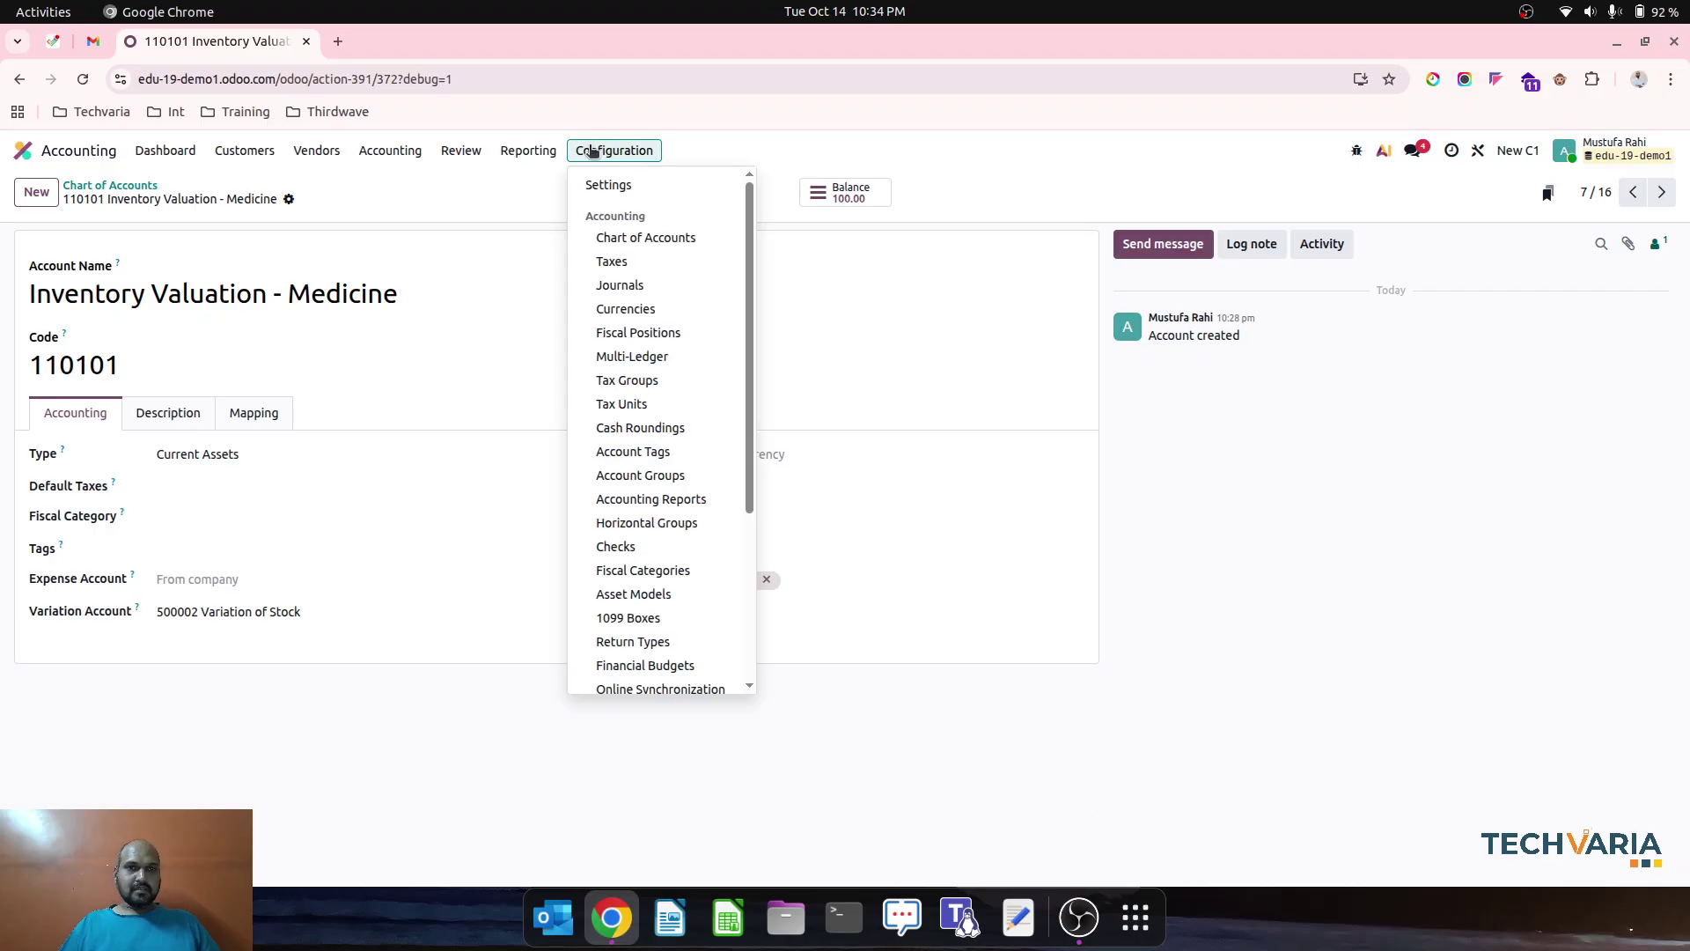
left_click(618, 232)
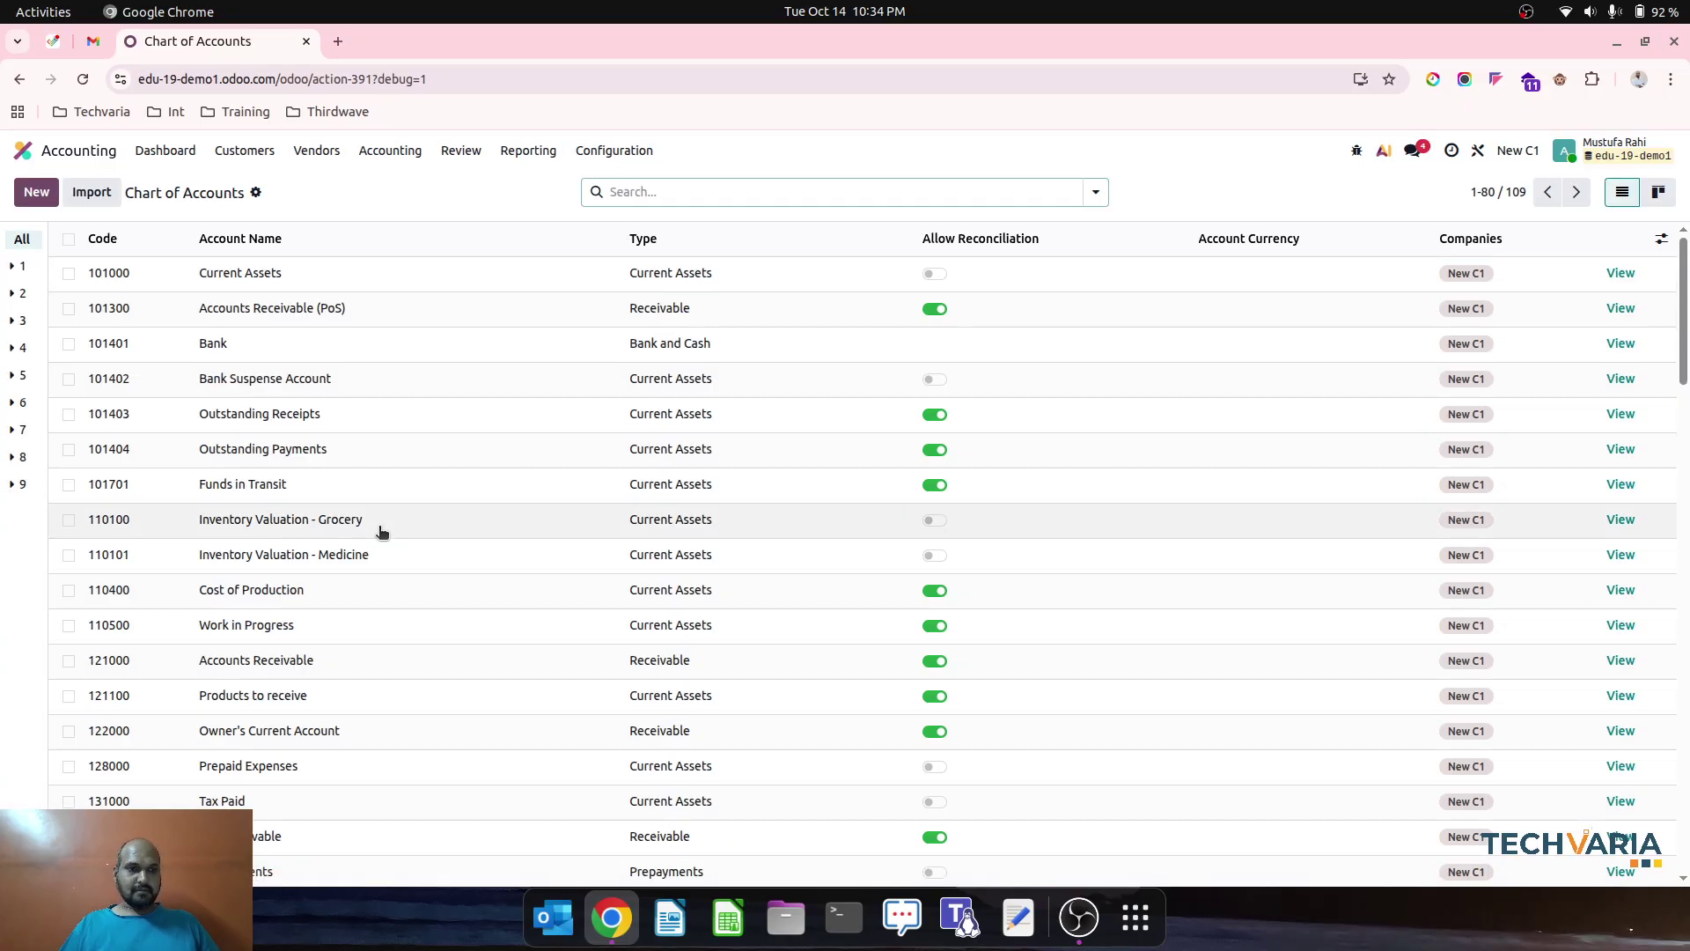
scroll(382, 532, "down", 20)
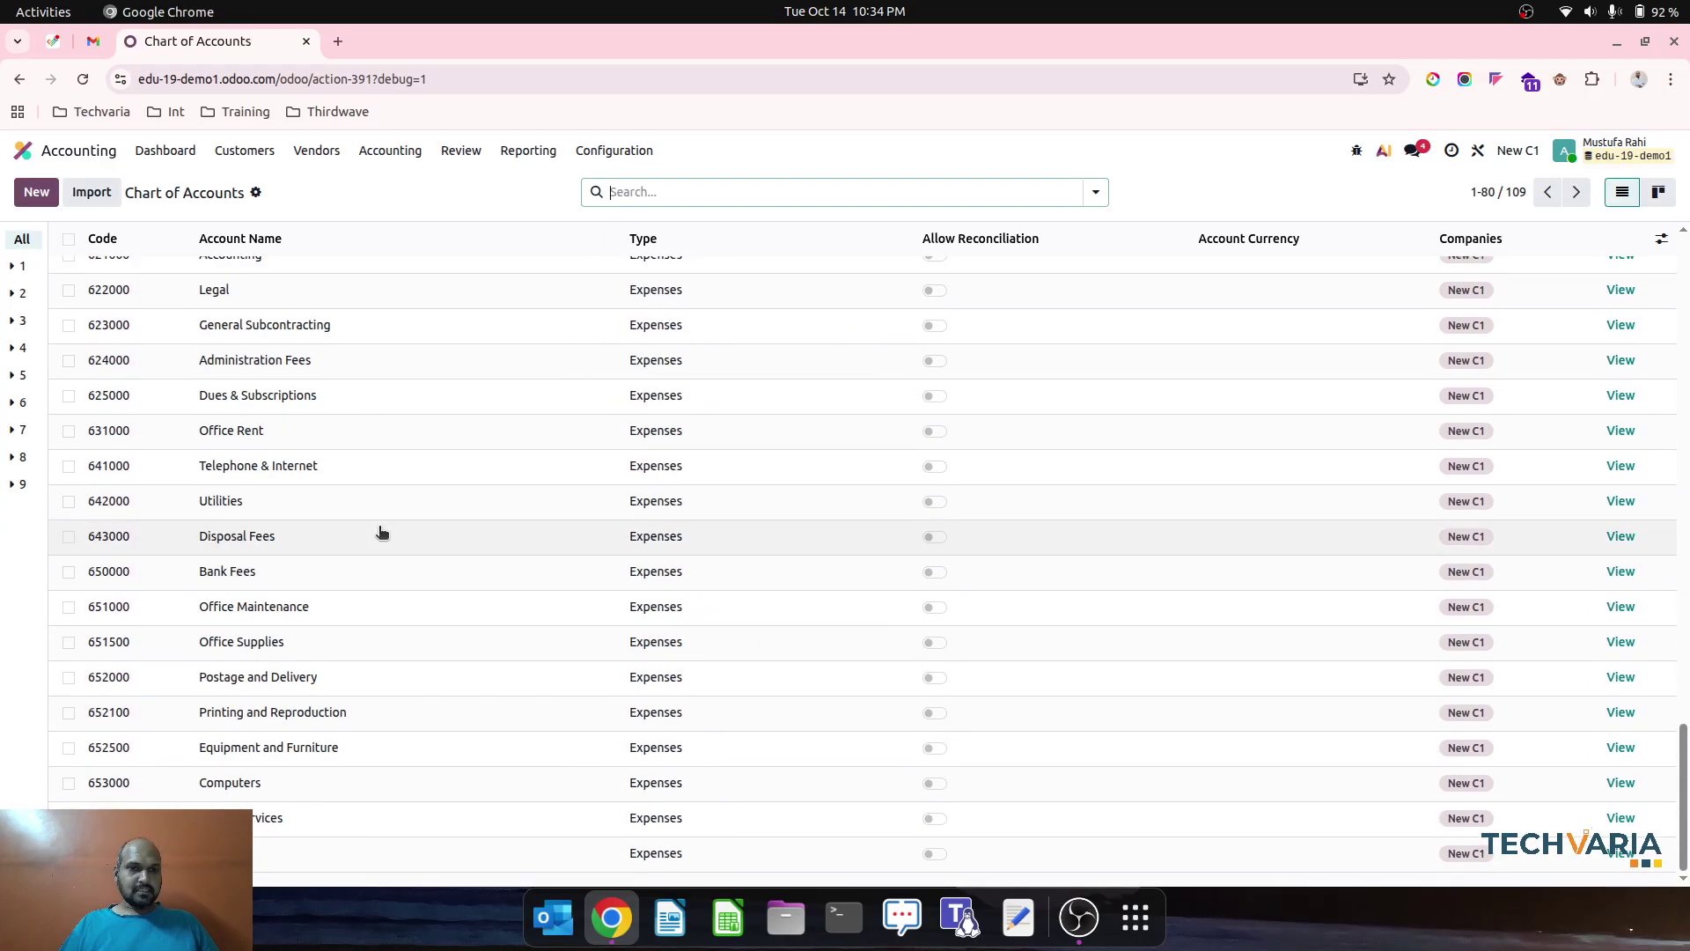
scroll(381, 532, "up", 20)
left_click(1094, 192)
left_click(838, 269)
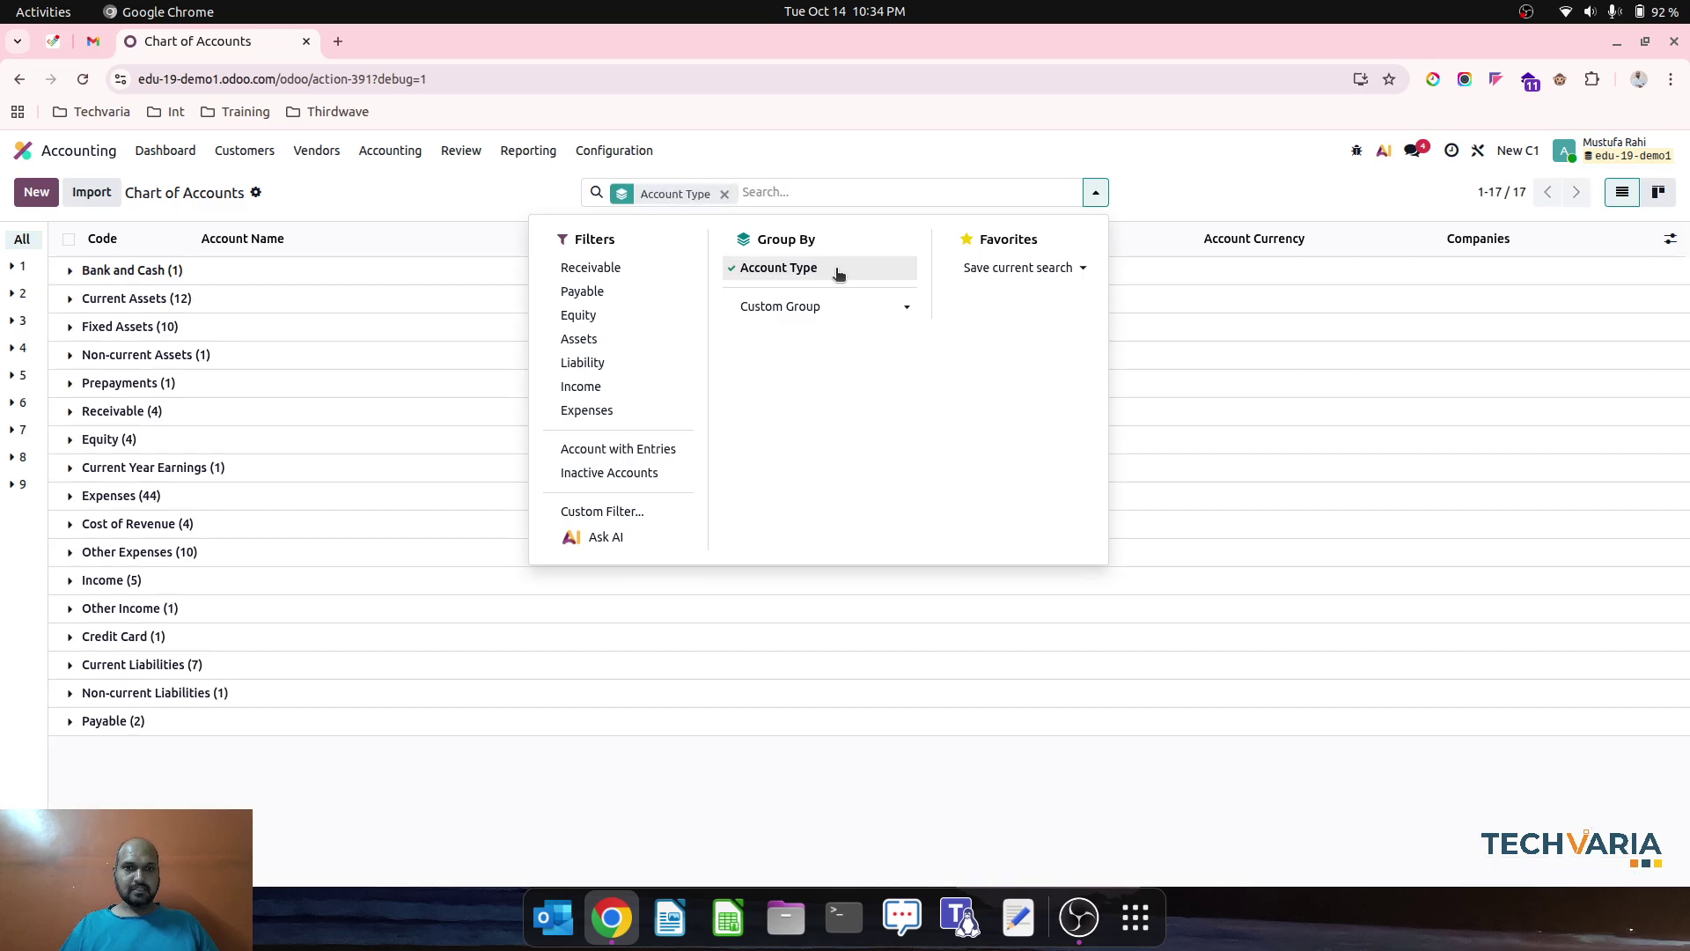
left_click(447, 177)
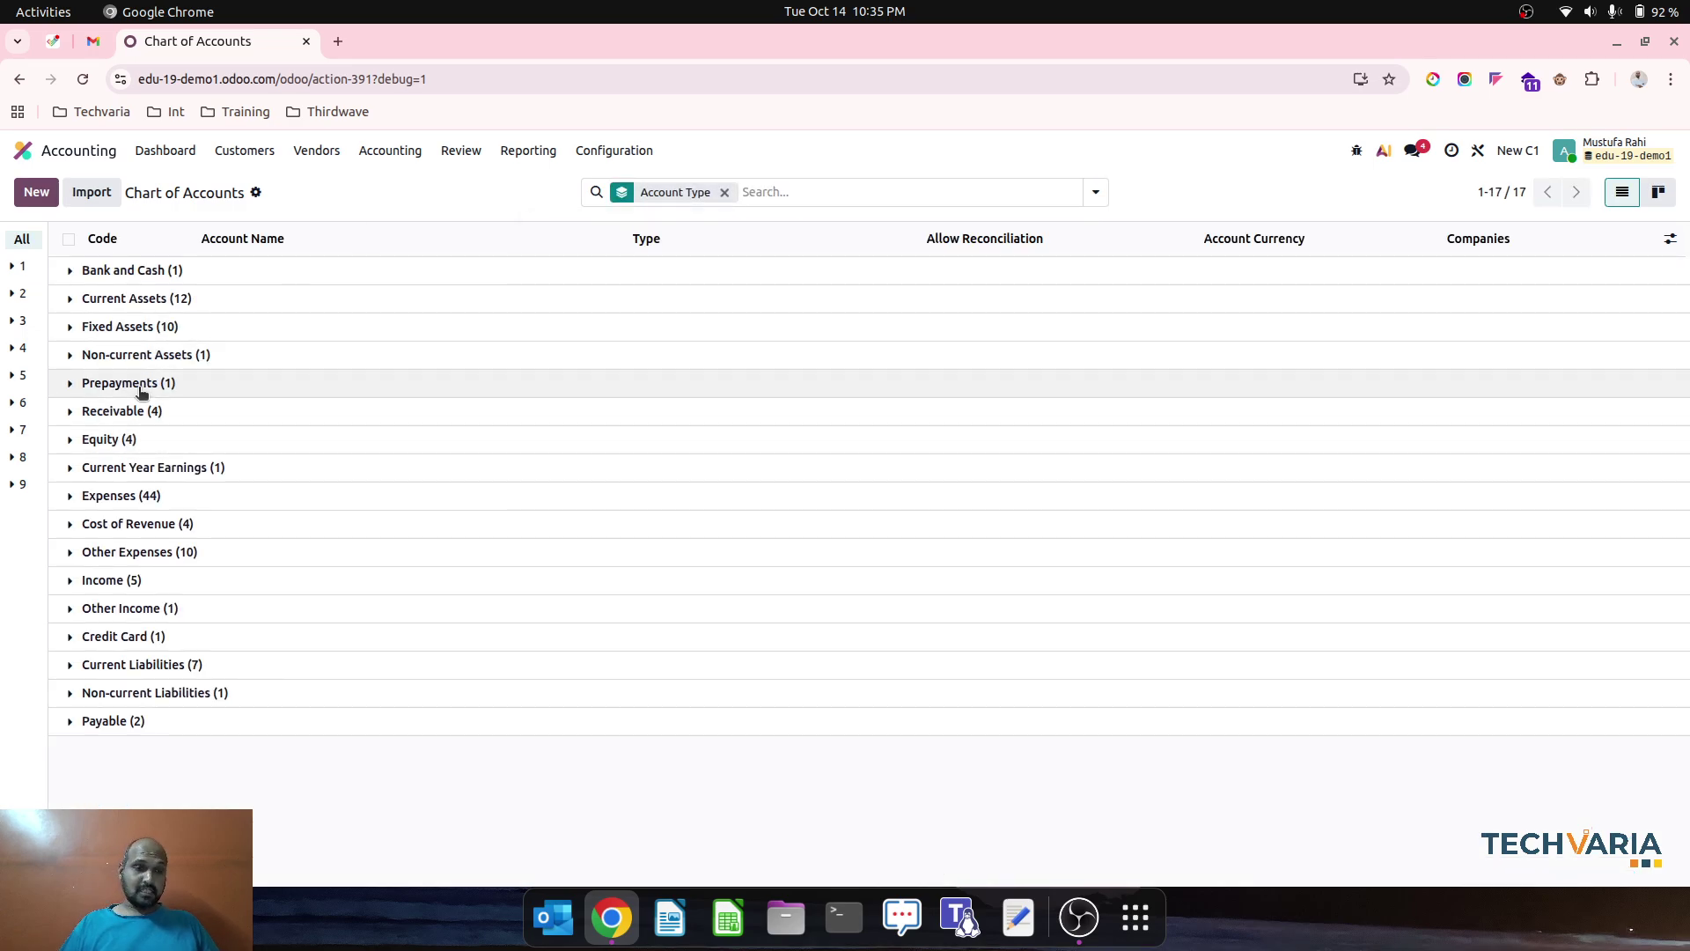
Rename the Cost of Revenue account 500002 to Variation of Stock - Grocery
left_click(169, 528)
left_click(375, 629)
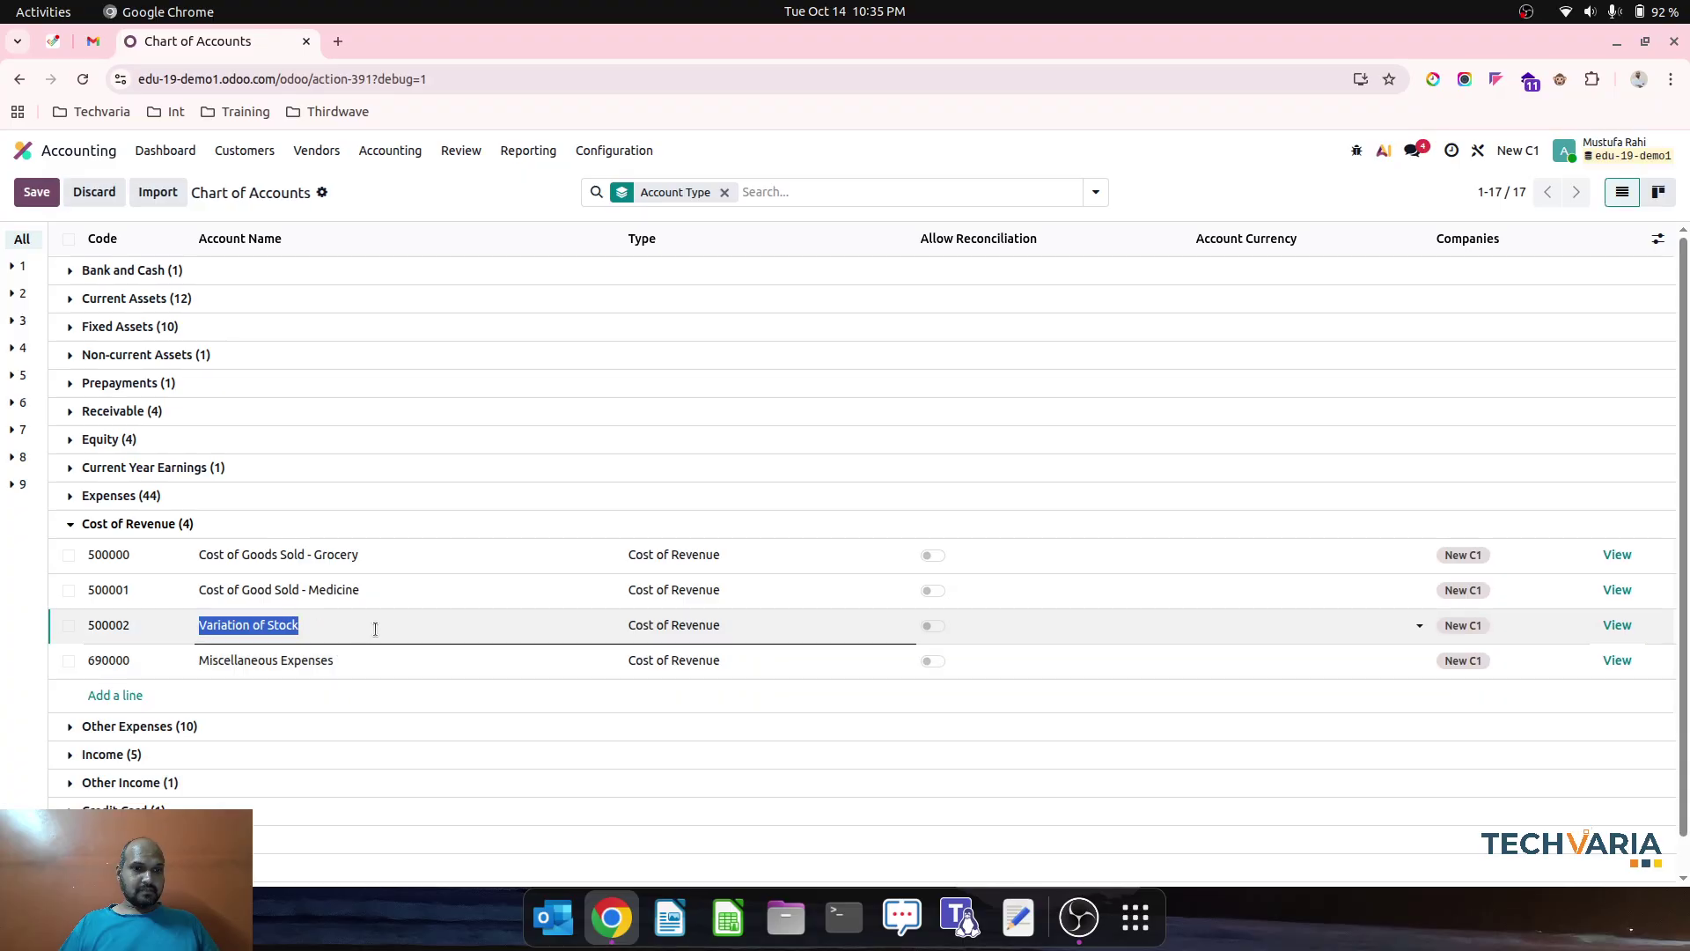
left_click(390, 627)
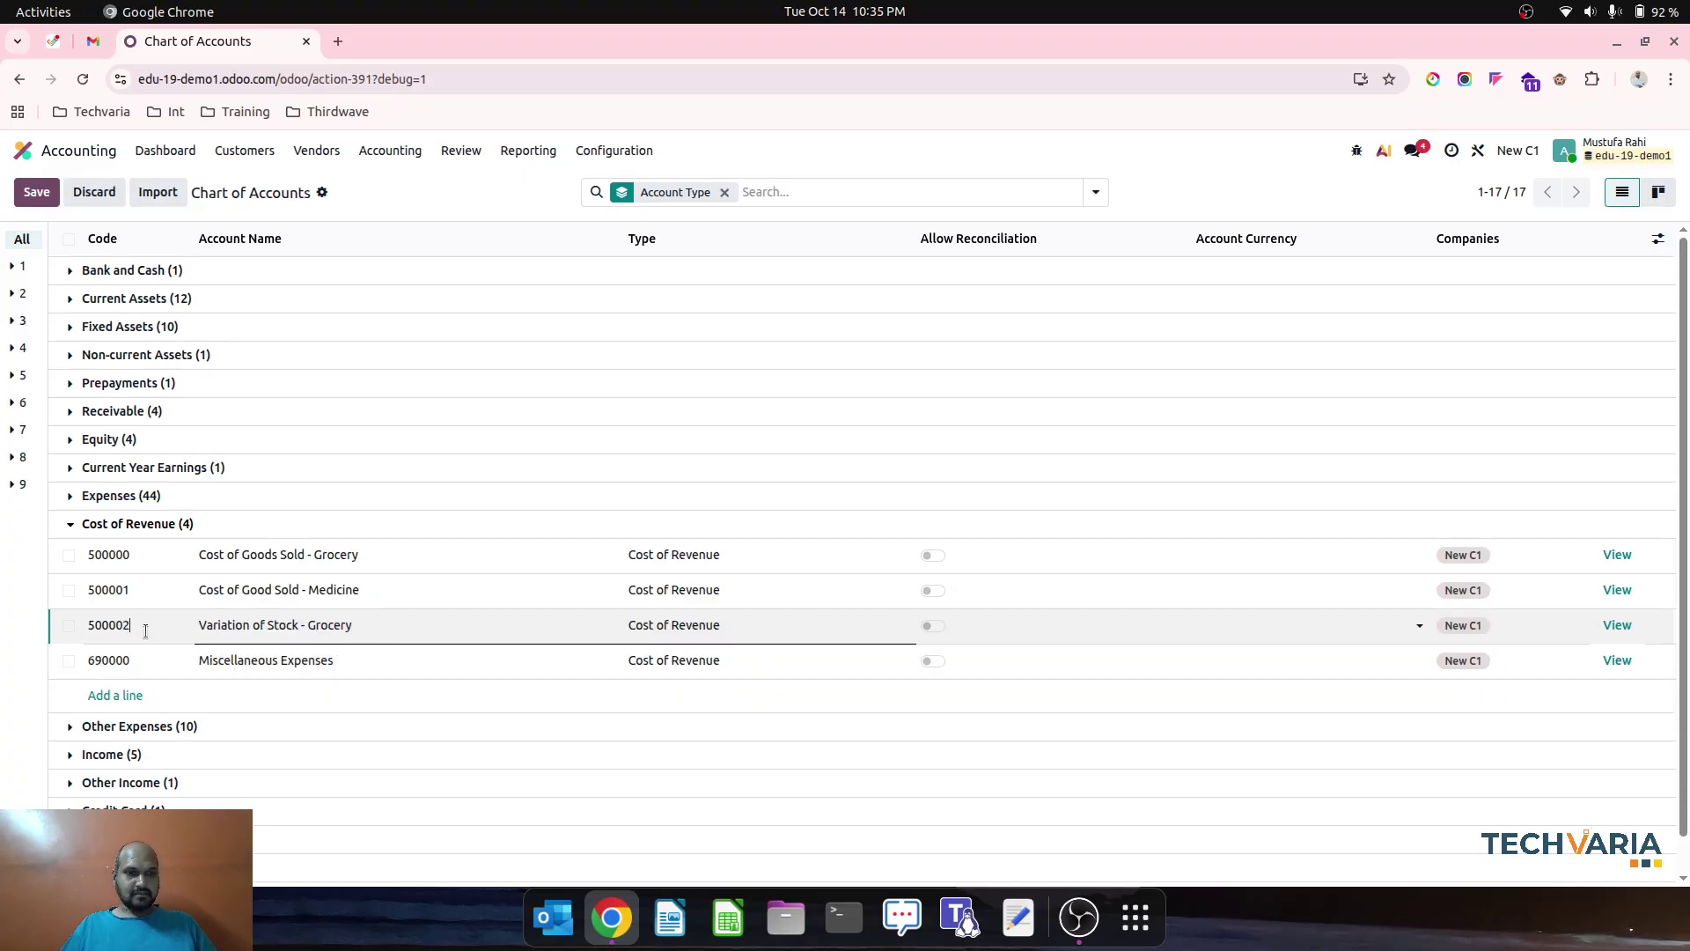
Add a Cost of Revenue account with code 500003 named Variation of Stock - Medicine
left_click(124, 695)
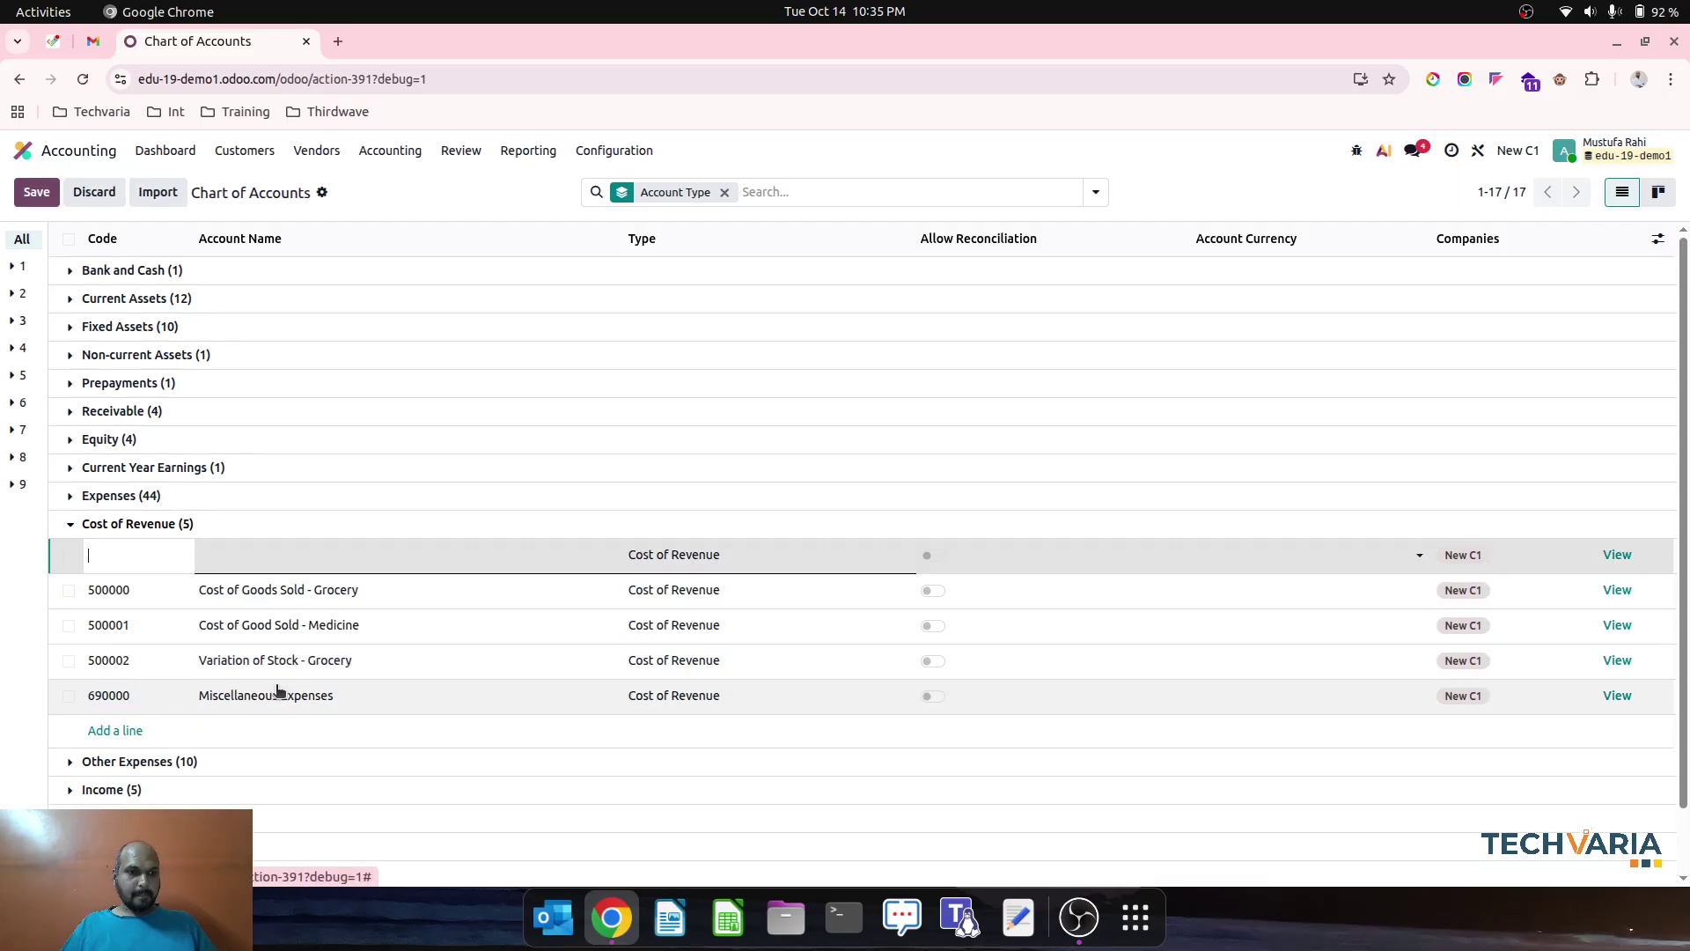
type("500003")
key("Tab")
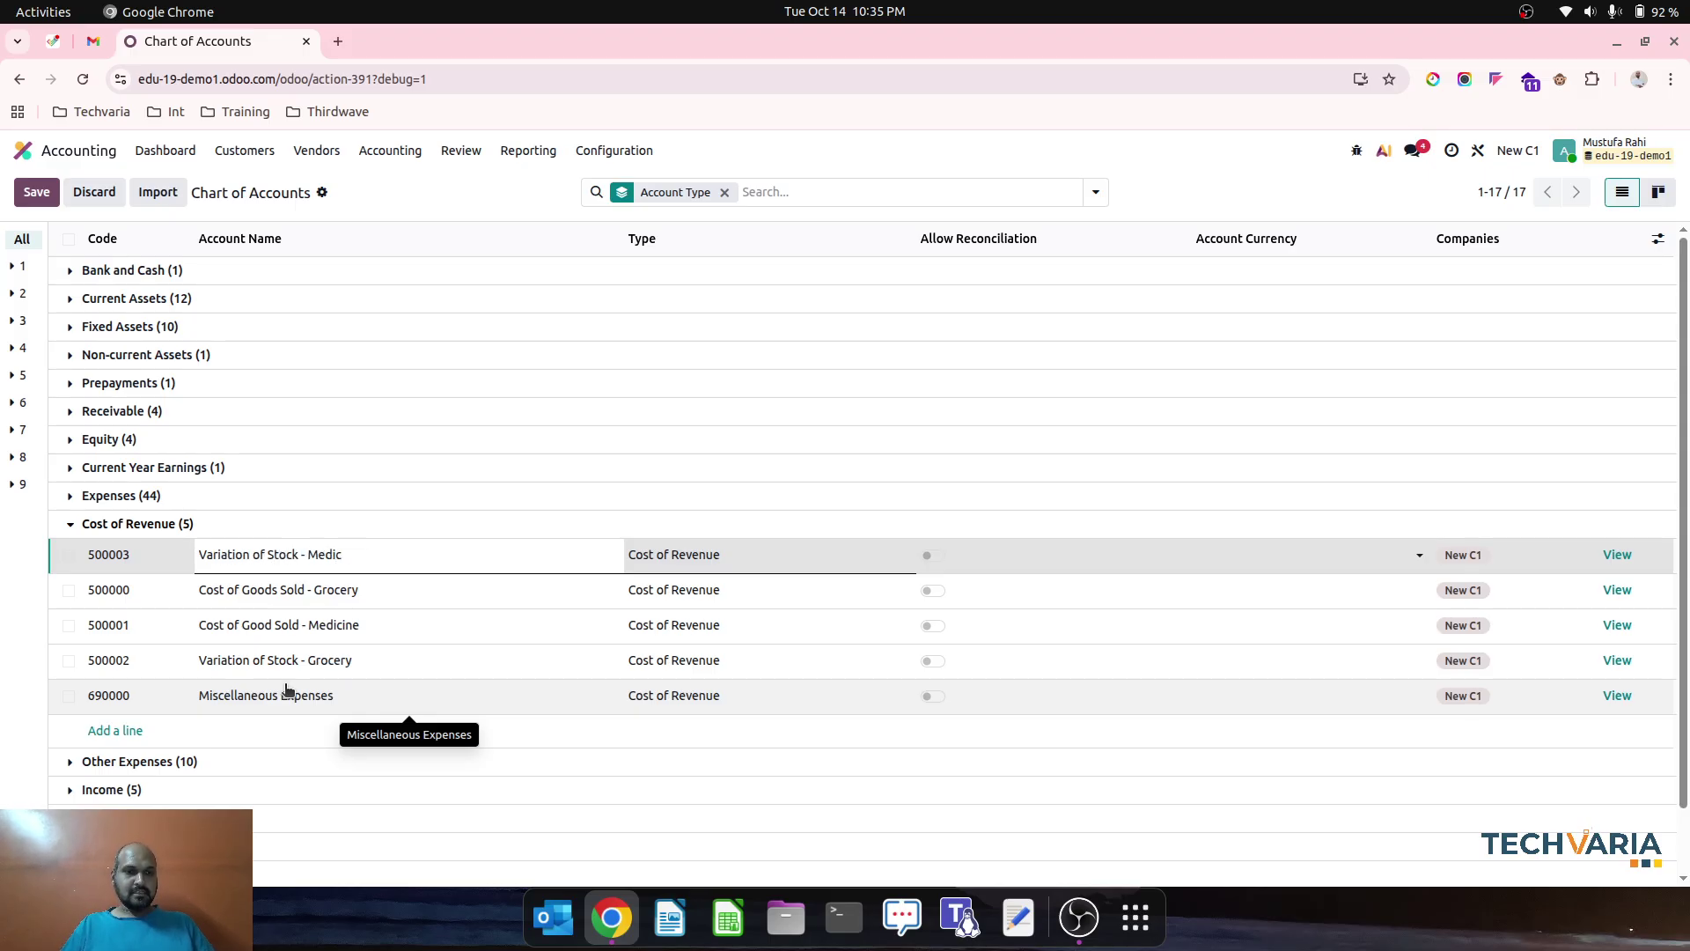
Set 500003 Variation of Stock - Medicine as the variation account of 110101 Inventory Valuation - Medicine, and save the account
left_click(215, 297)
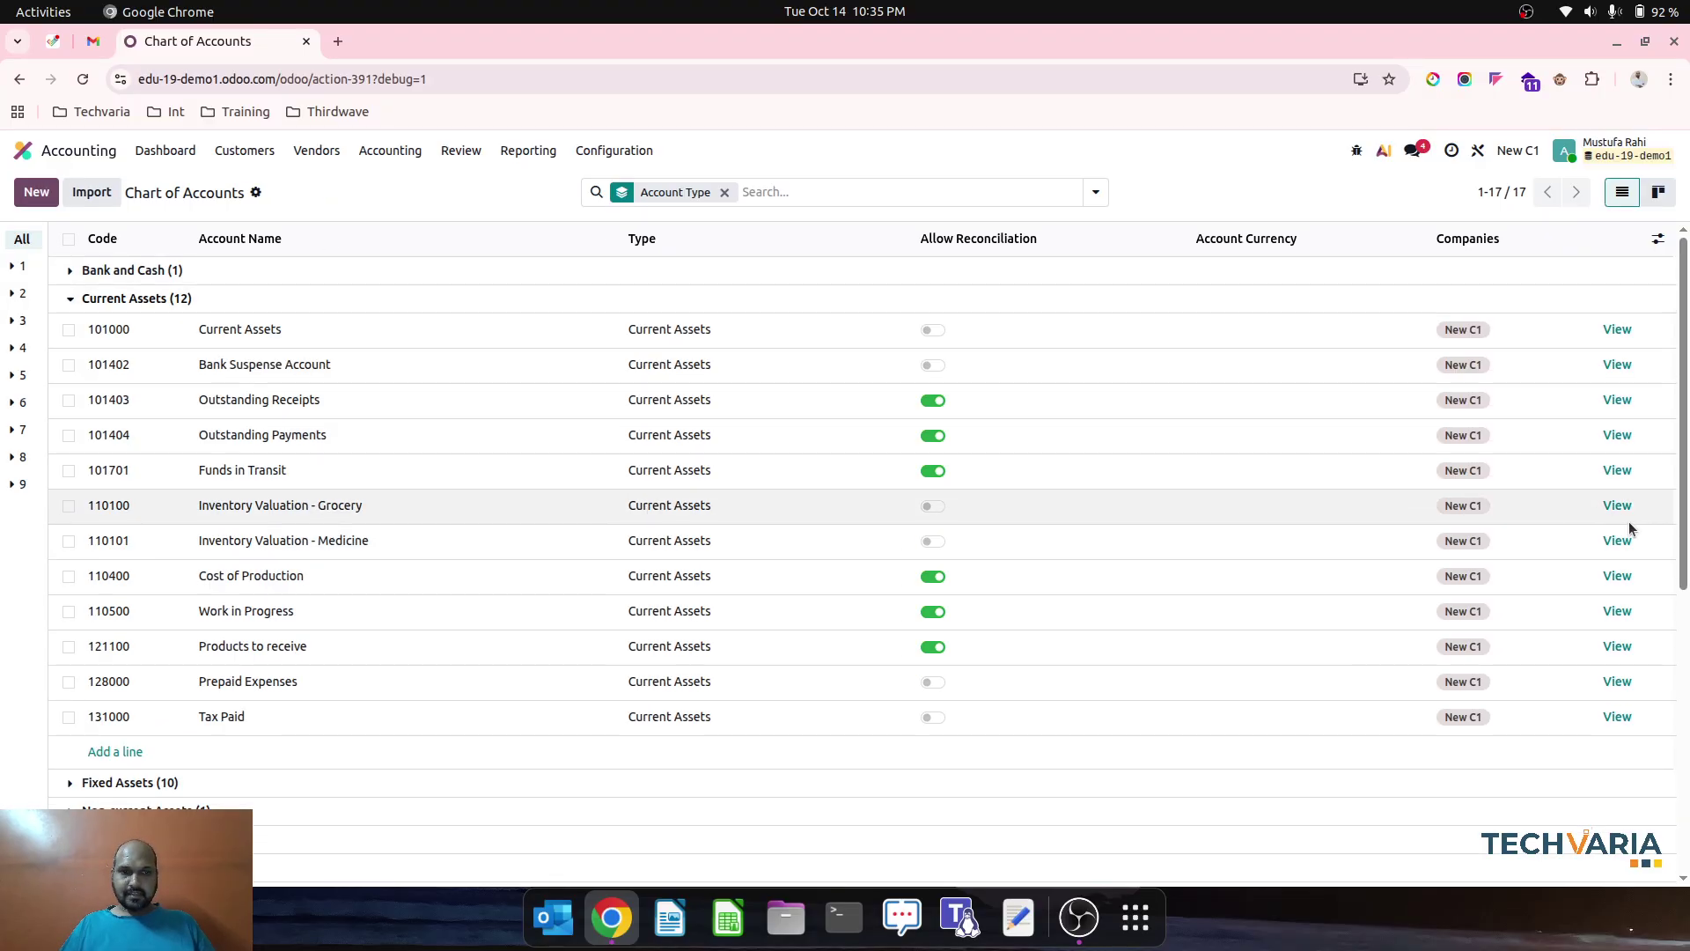
left_click(1617, 541)
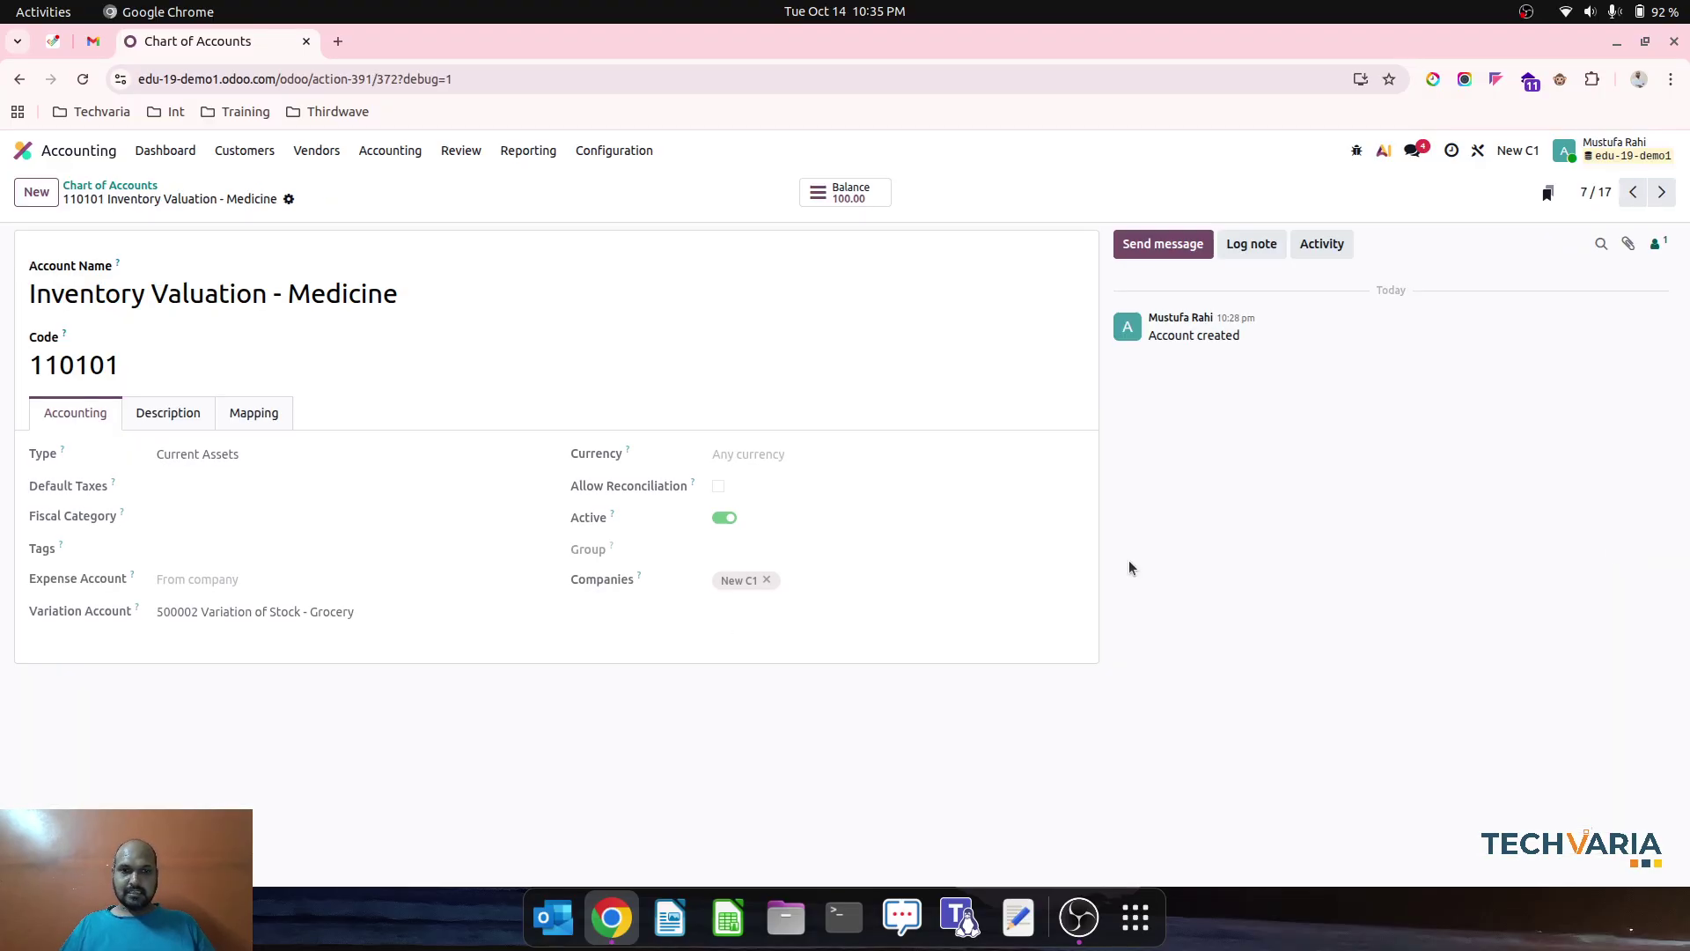
left_click(433, 611)
type("medi")
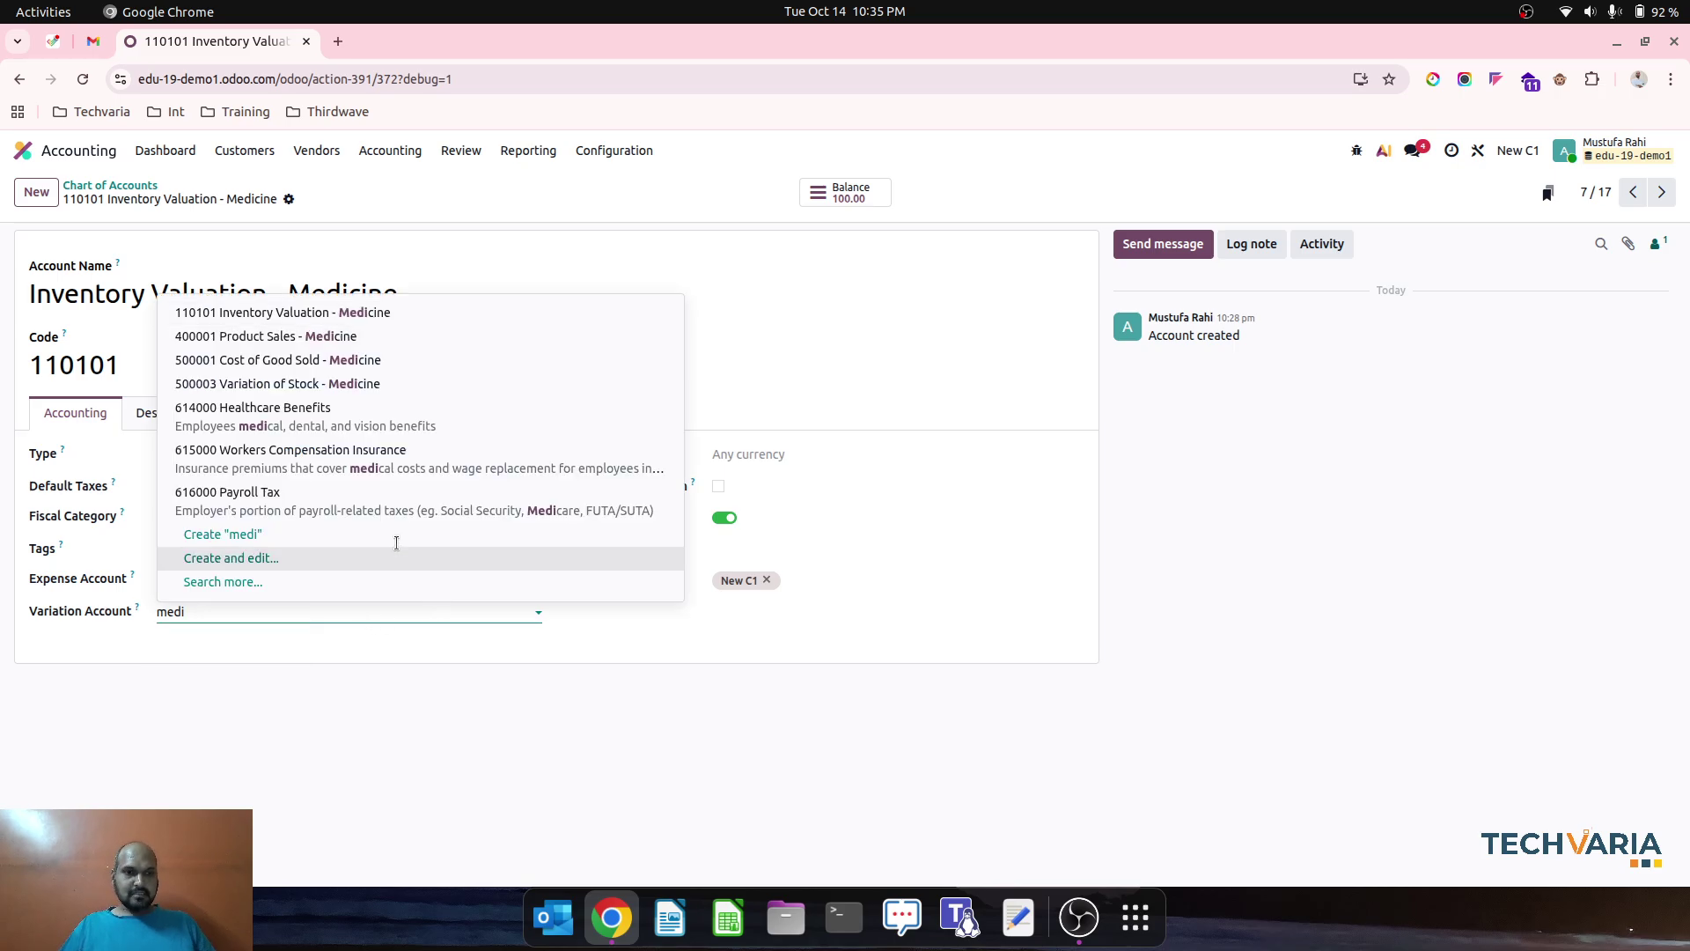
left_click(378, 384)
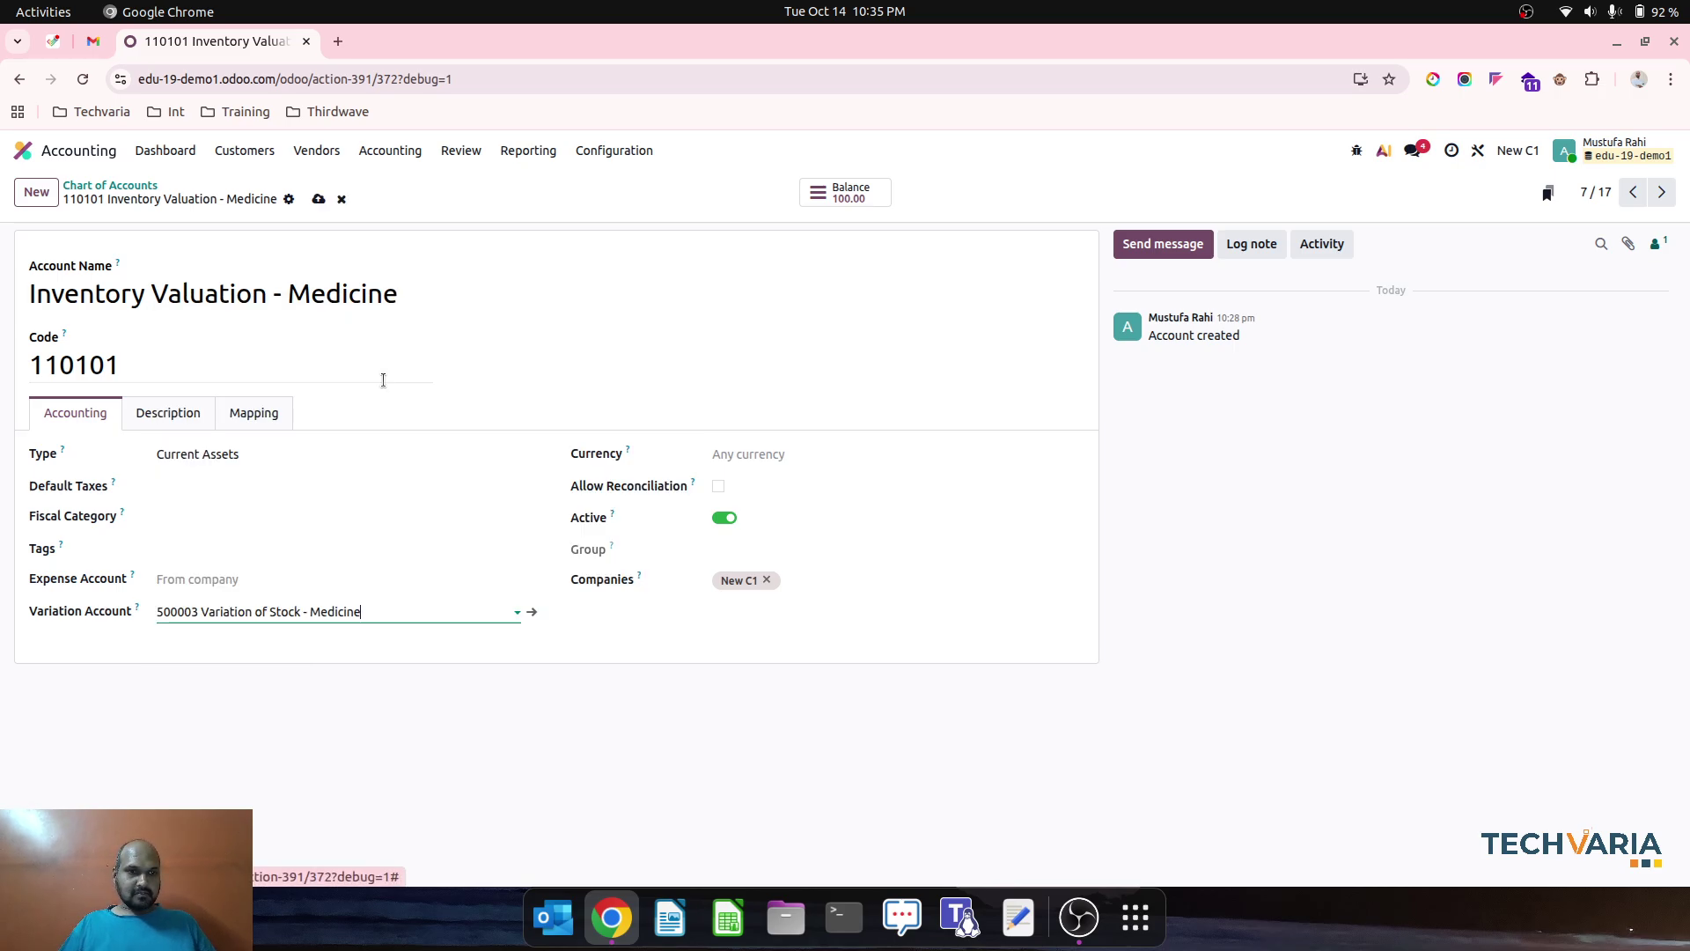
left_click(318, 201)
Open the Inventory Valuation review and try to generate the stock valuation entry
left_click(461, 151)
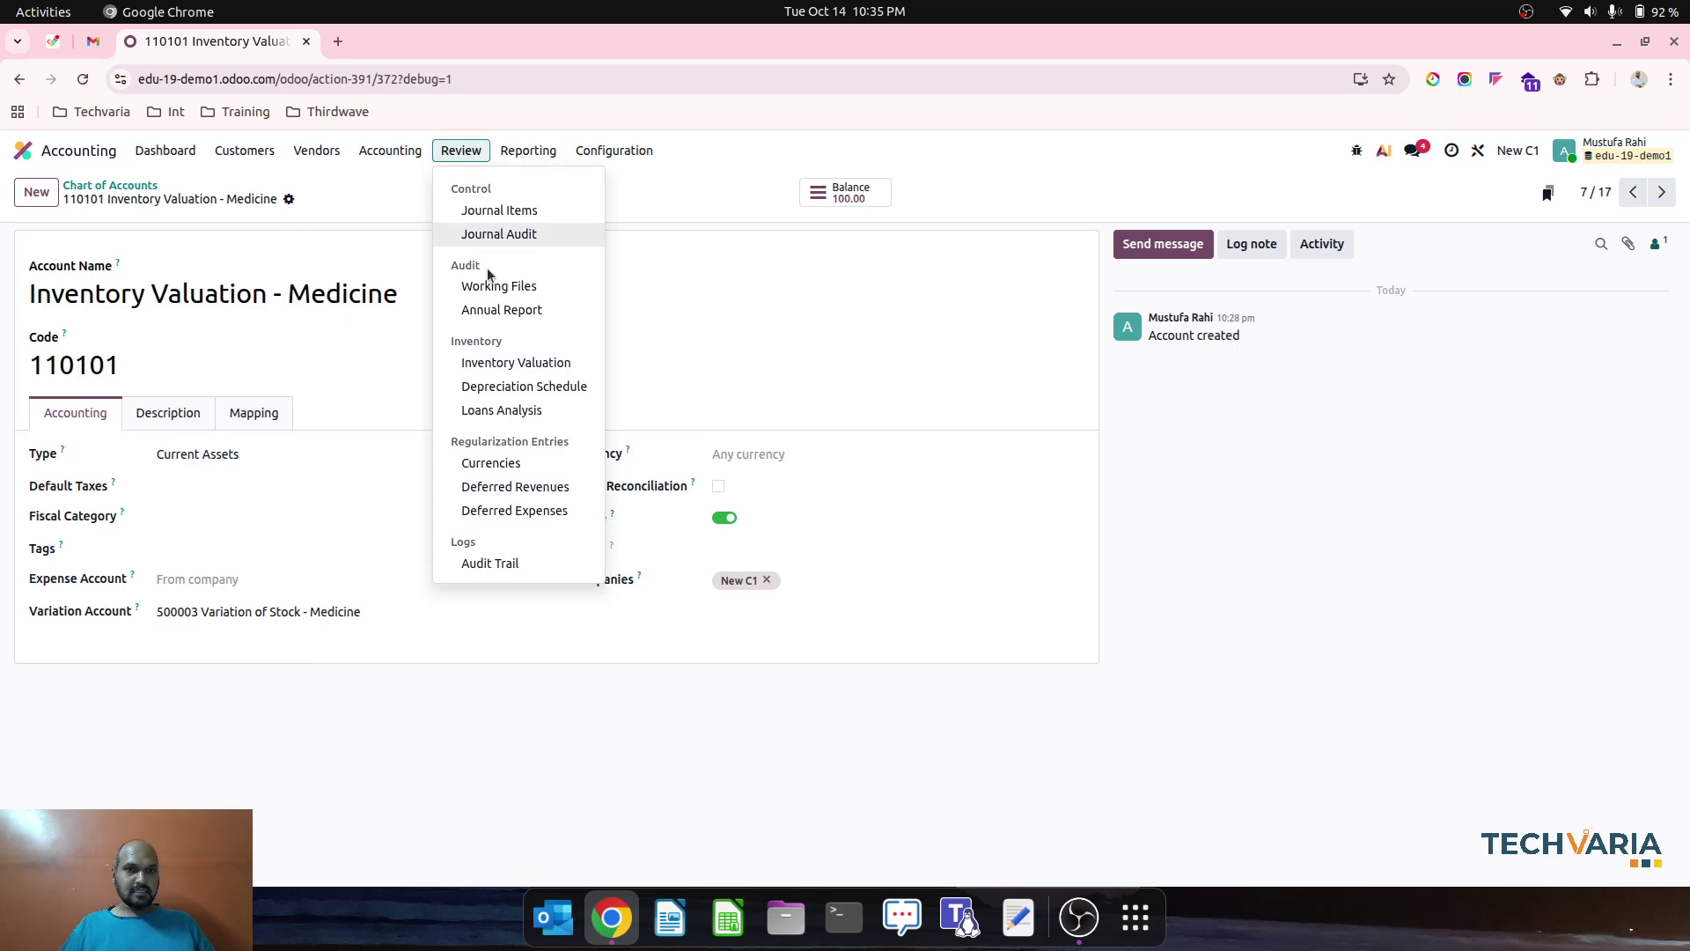
left_click(512, 363)
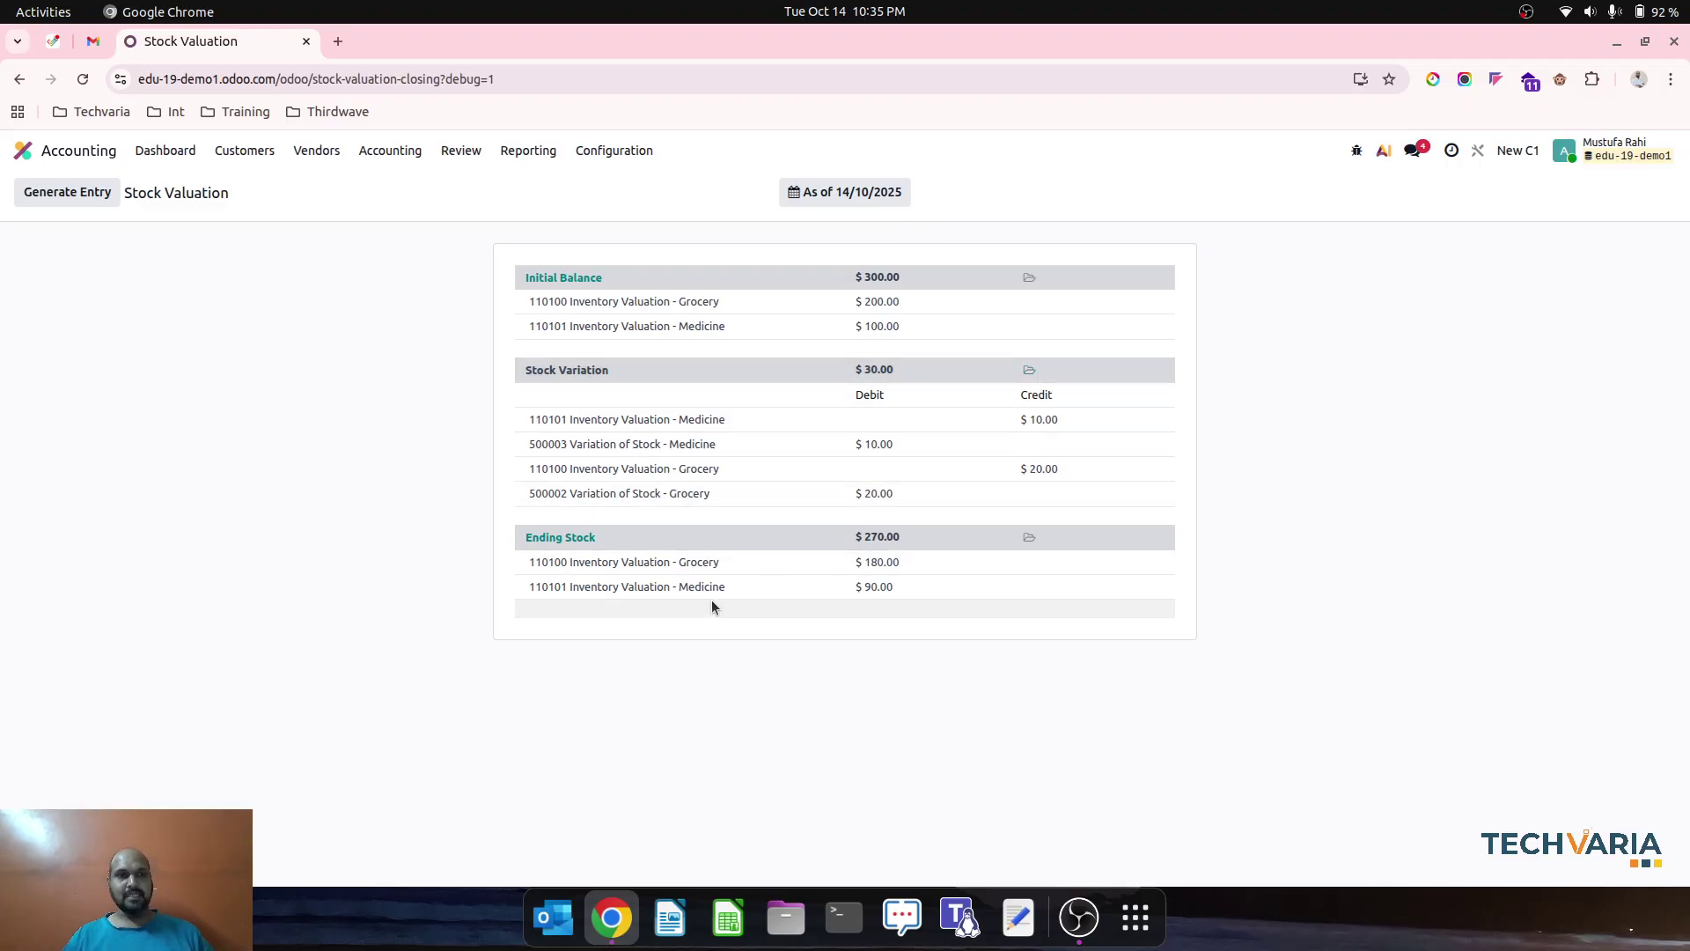
left_click(80, 201)
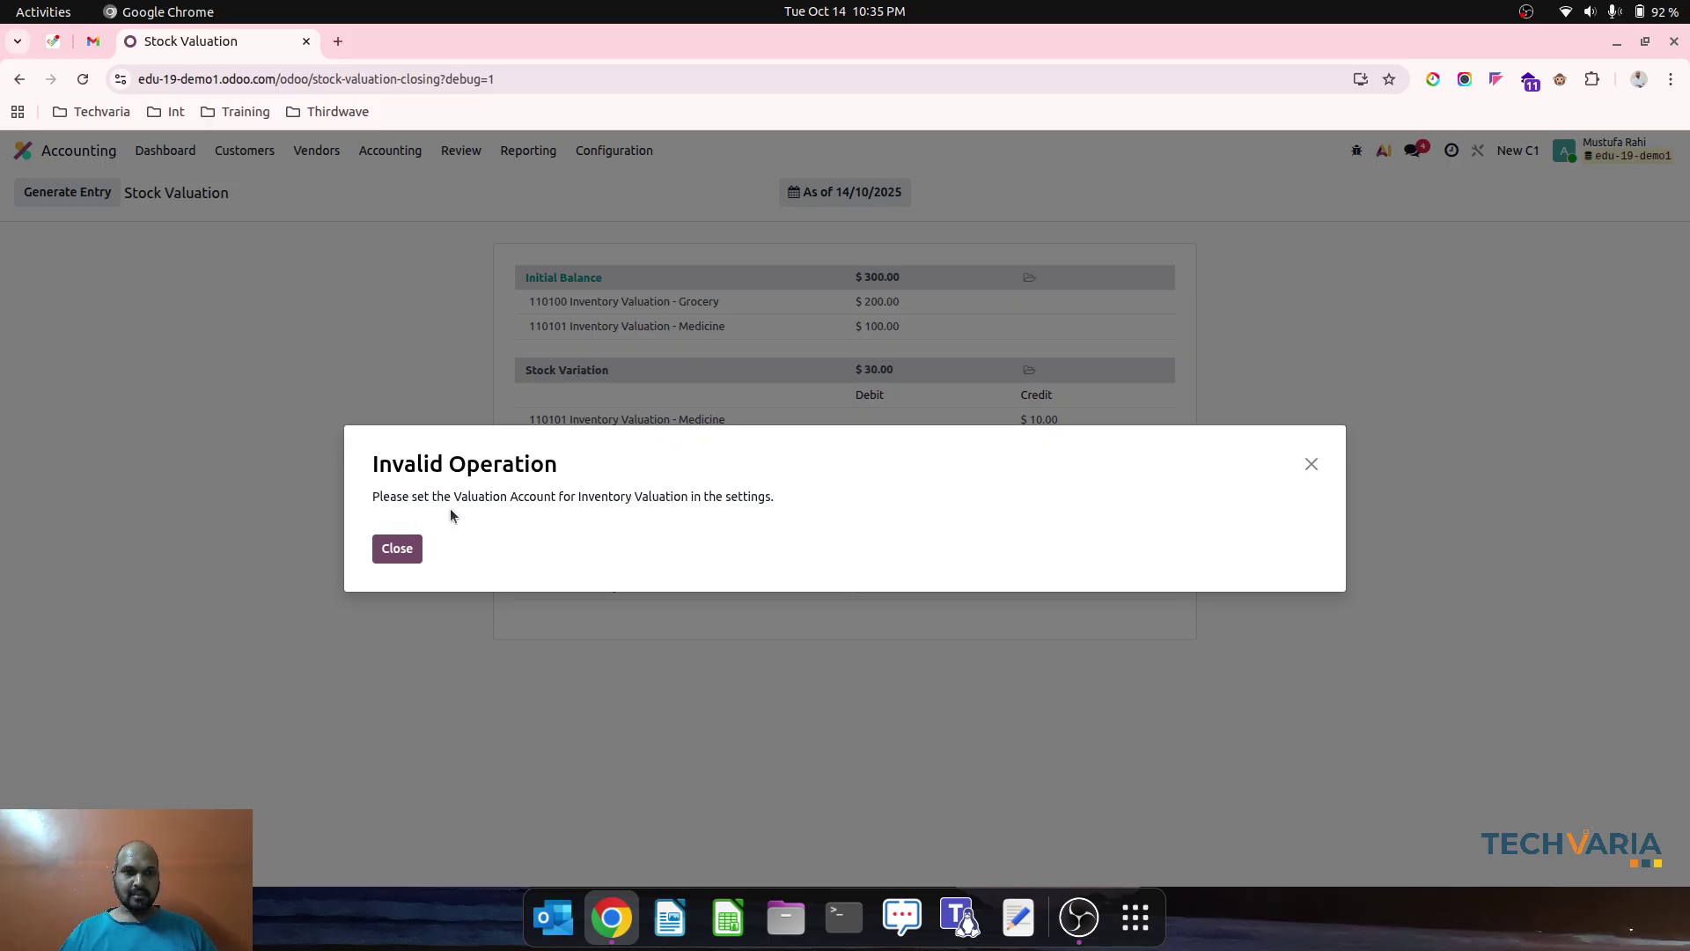
left_click_drag(458, 497, 792, 509)
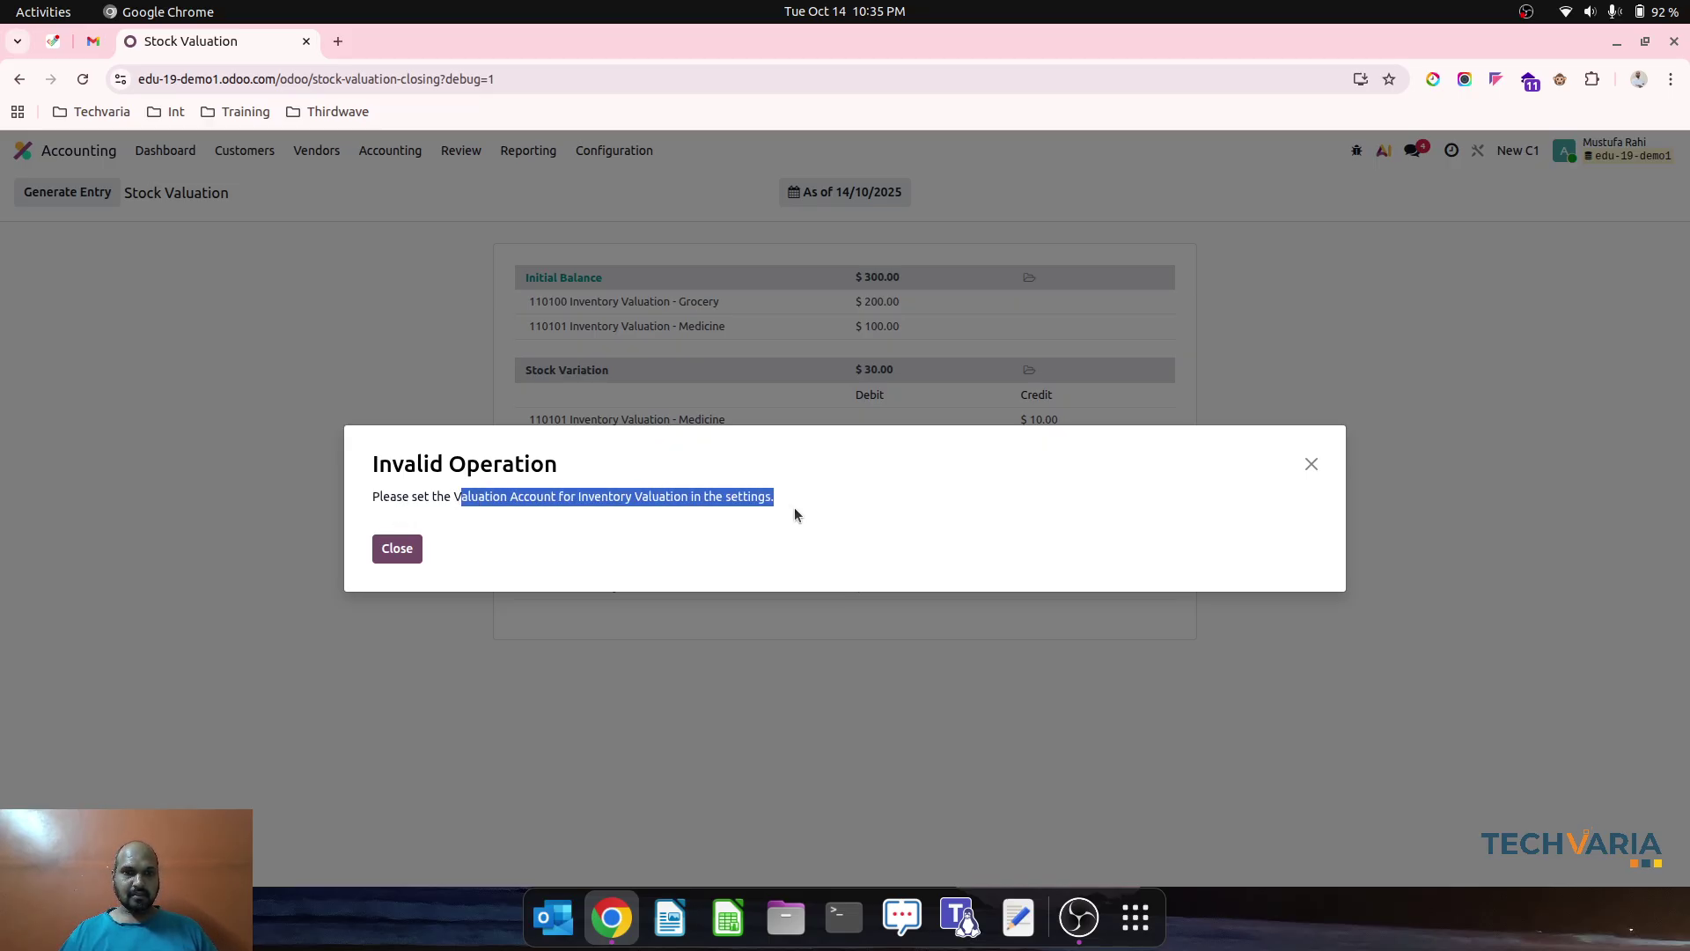
left_click(396, 546)
Check the Inventory Valuation section of the accounting settings and browse the accounts available as Valuation Account
left_click(616, 150)
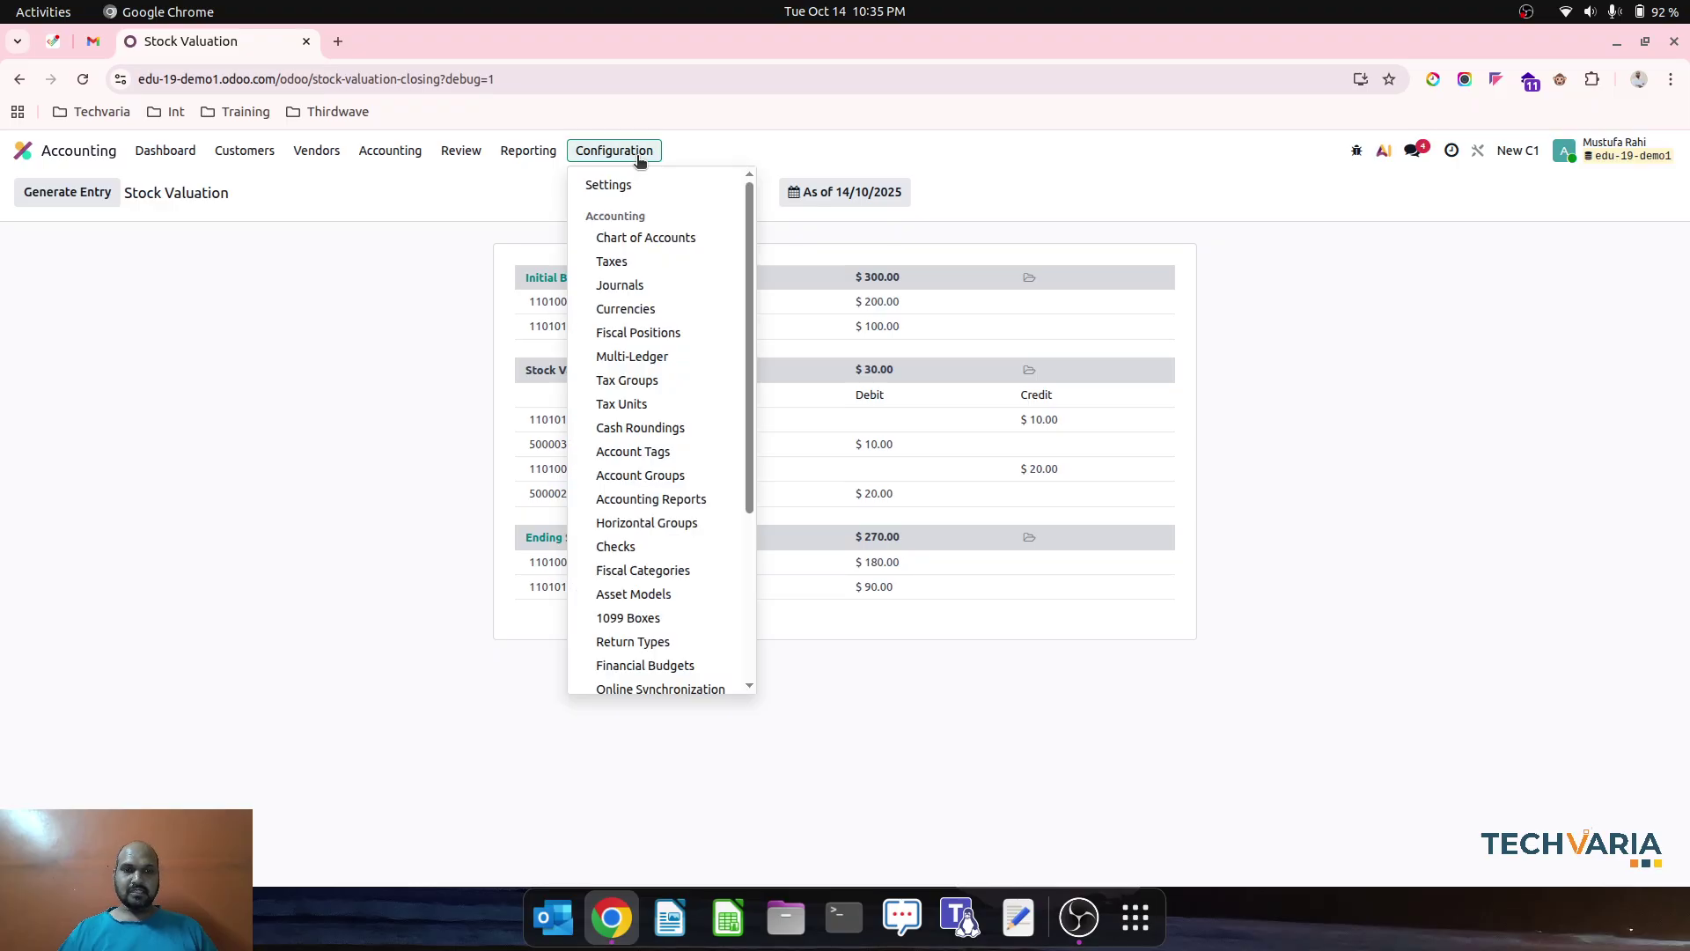
left_click(626, 183)
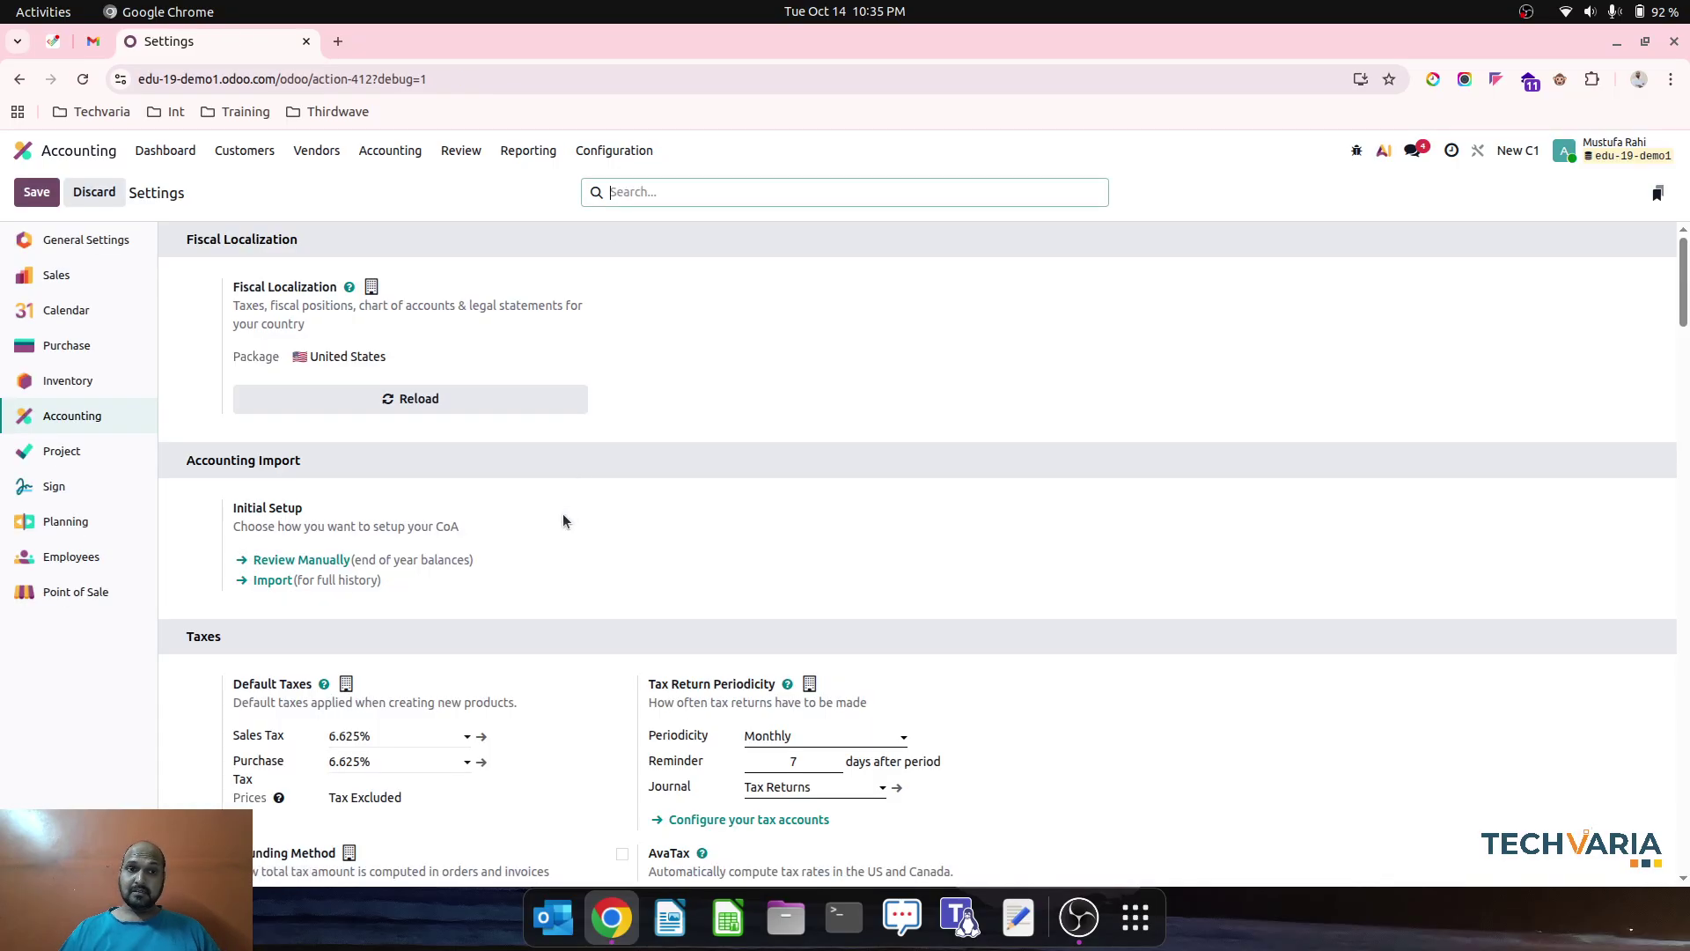
scroll(696, 552, "down", 20)
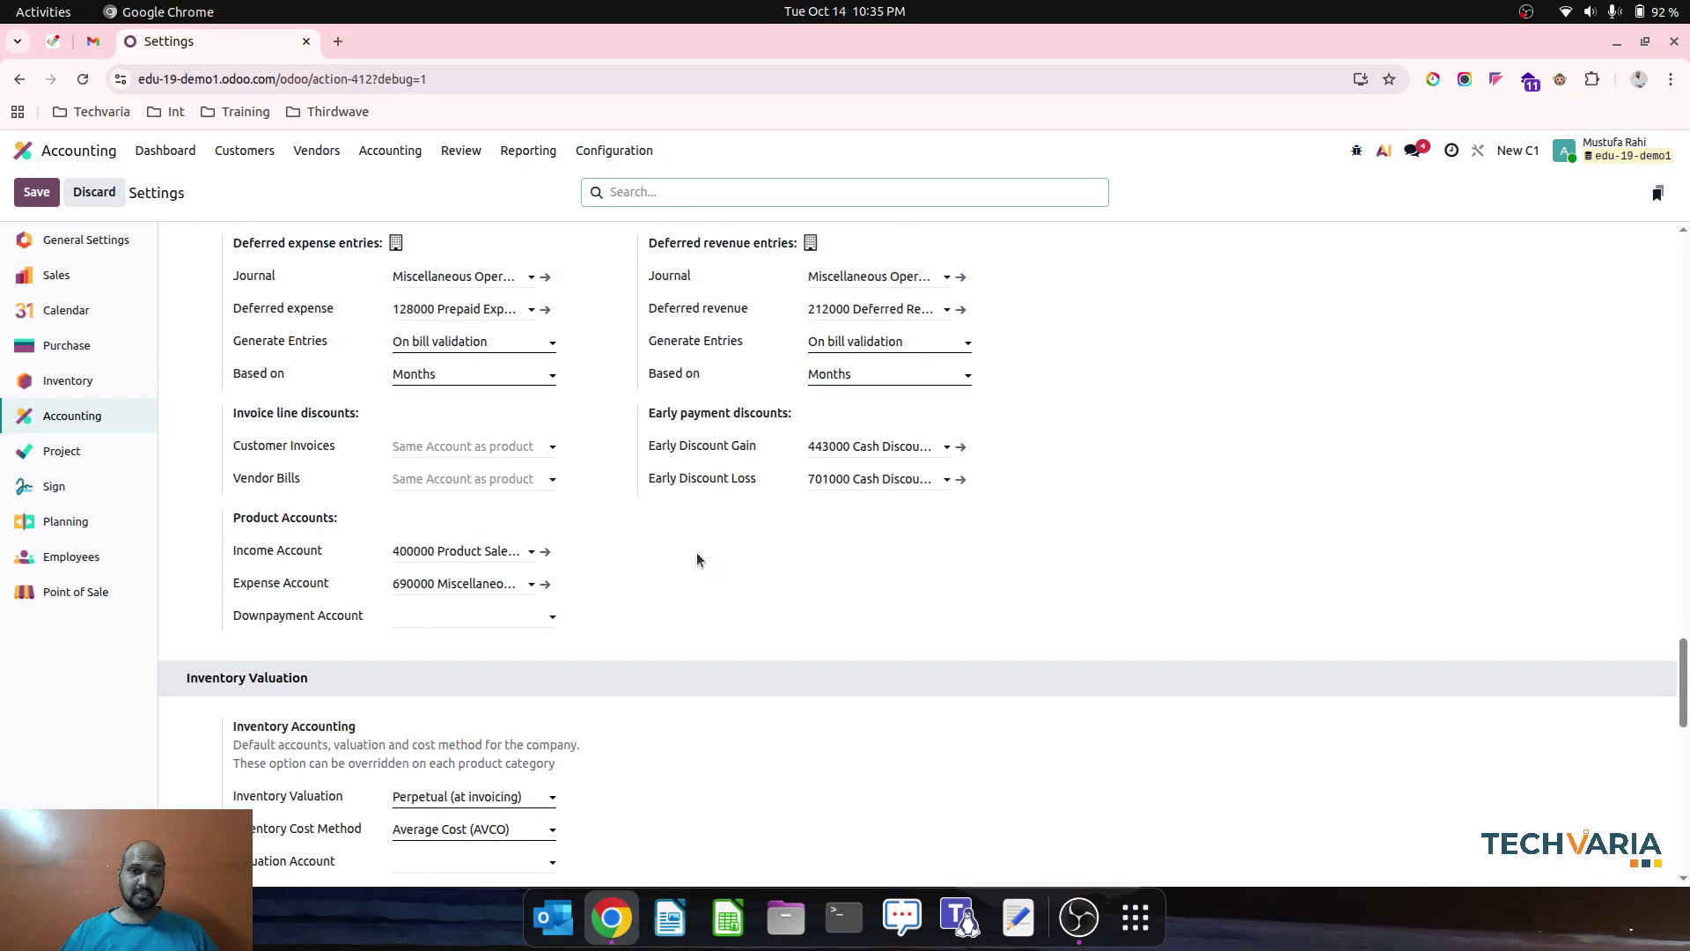
scroll(468, 688, "down", 5)
left_click(444, 429)
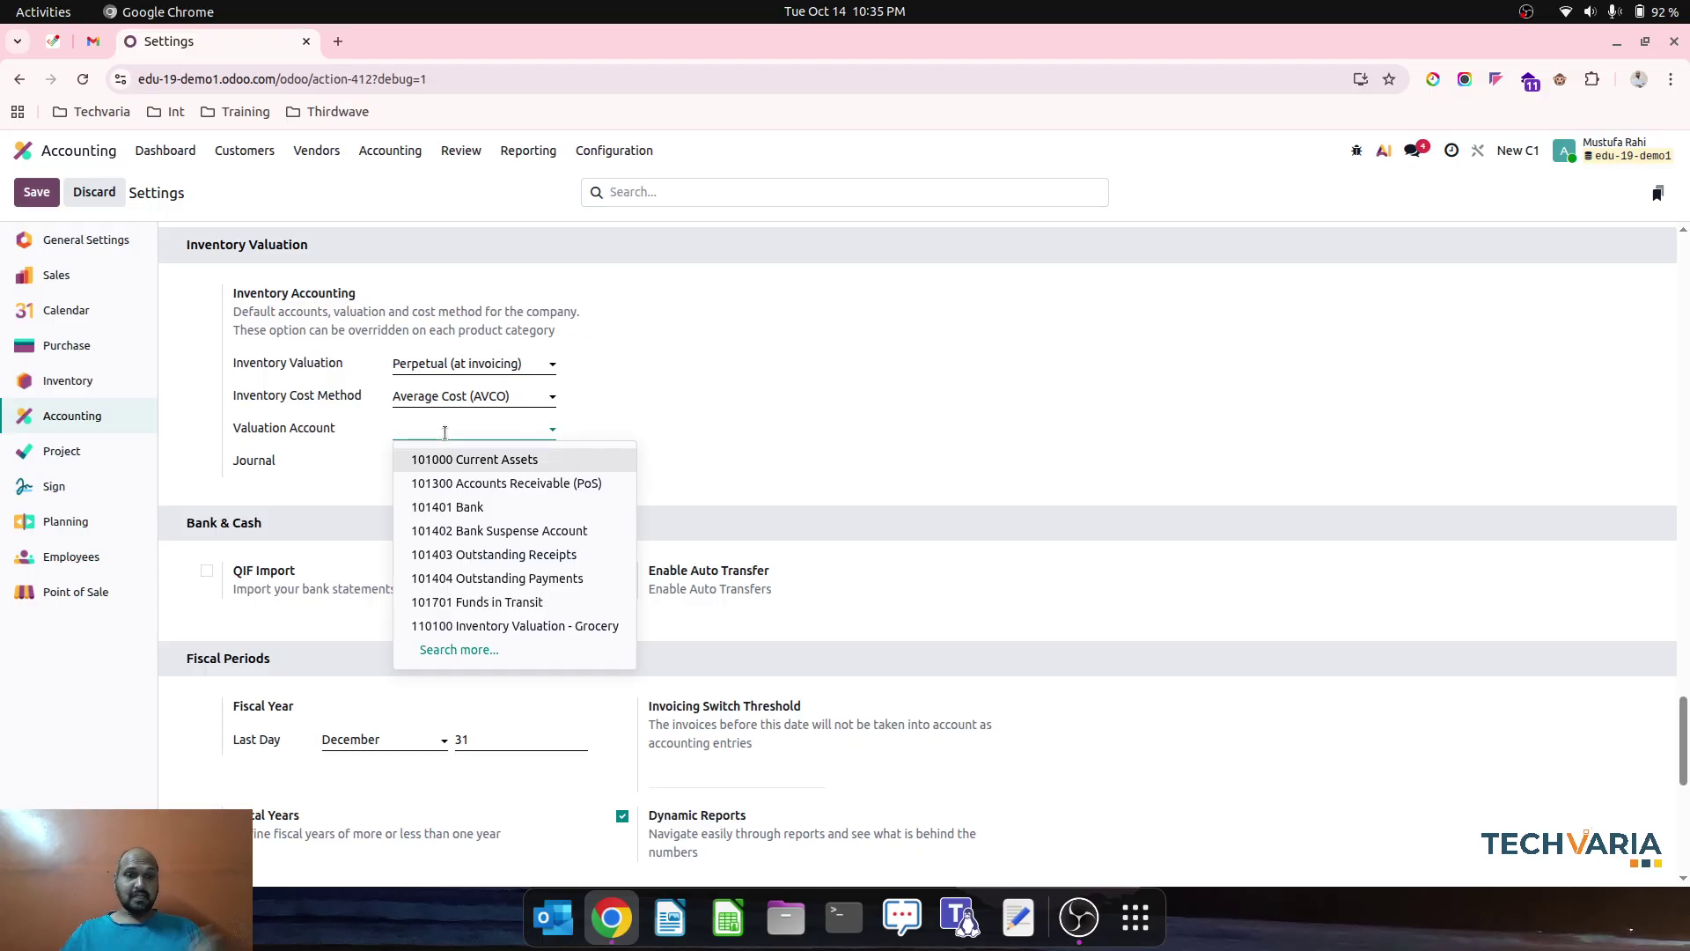
left_click(448, 649)
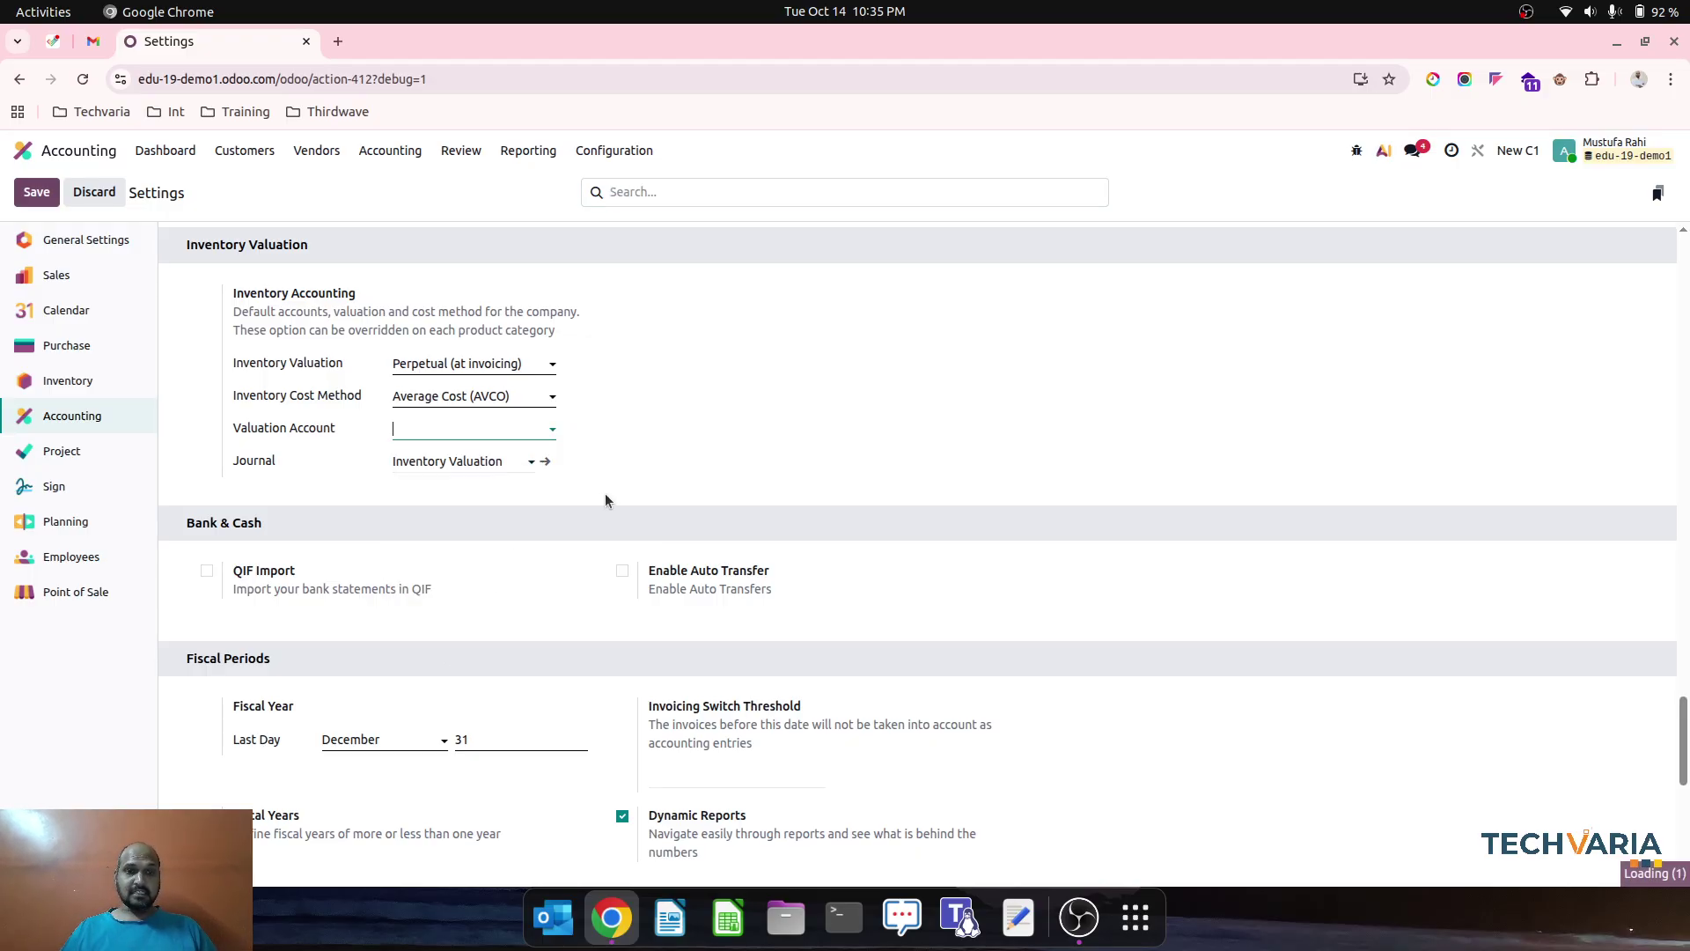
scroll(645, 632, "down", 2)
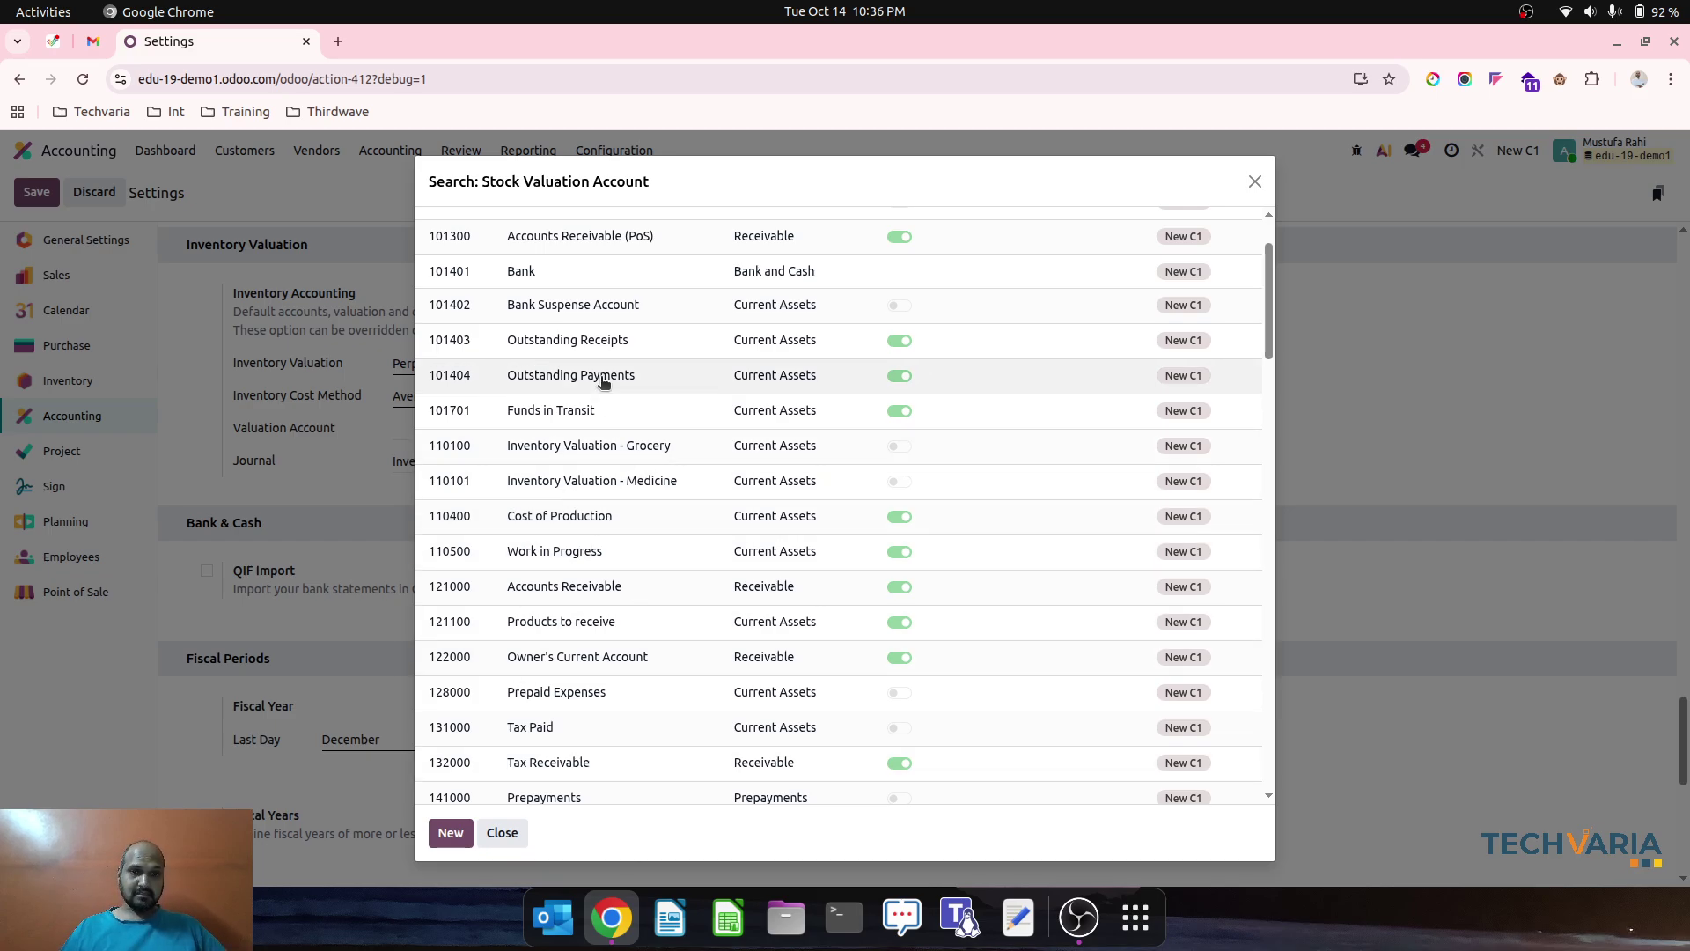
left_click(516, 833)
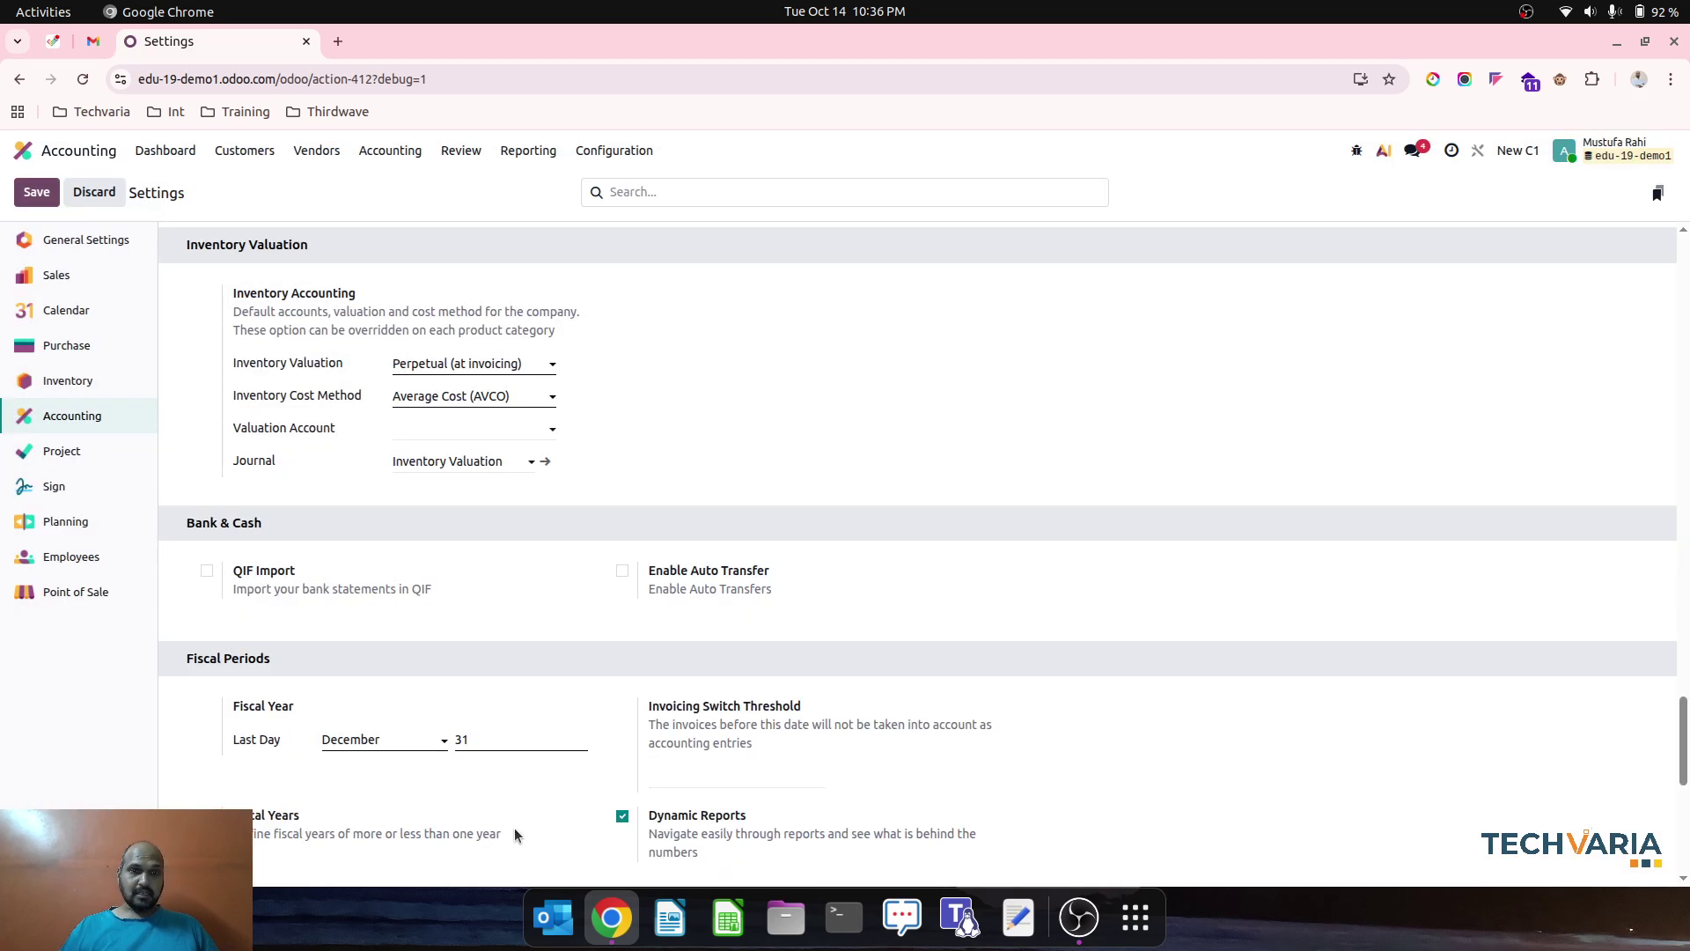
Open the Chart of Accounts, group it by account type and expand the Current Assets accounts
left_click(641, 162)
left_click(649, 234)
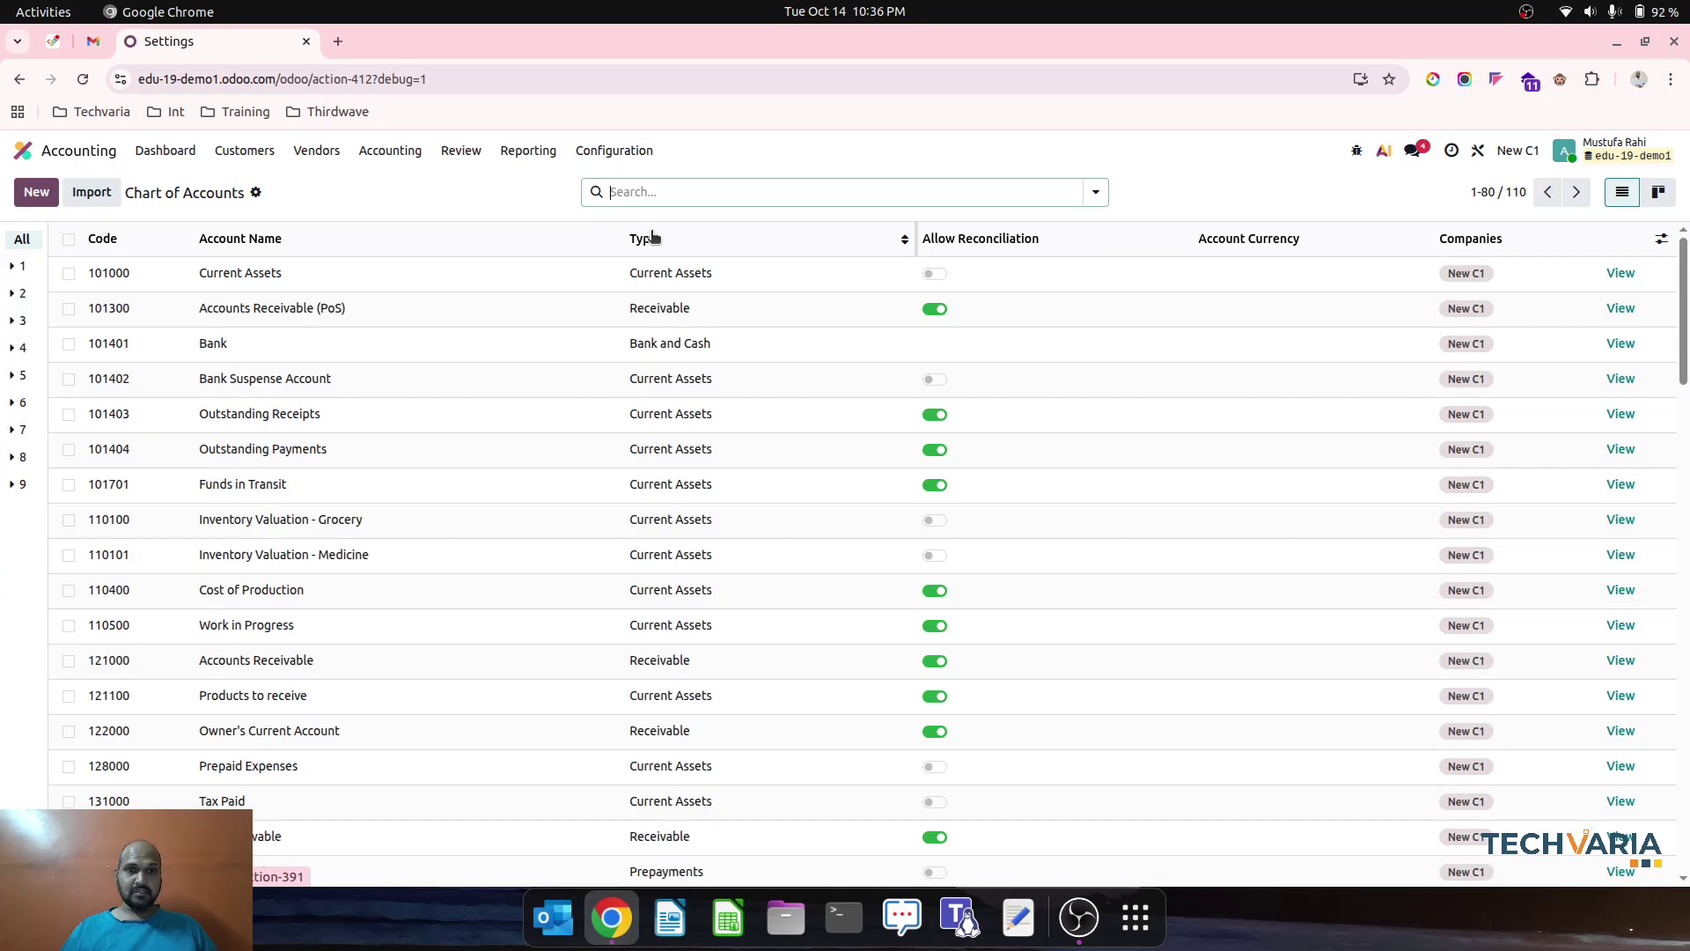
left_click(1095, 192)
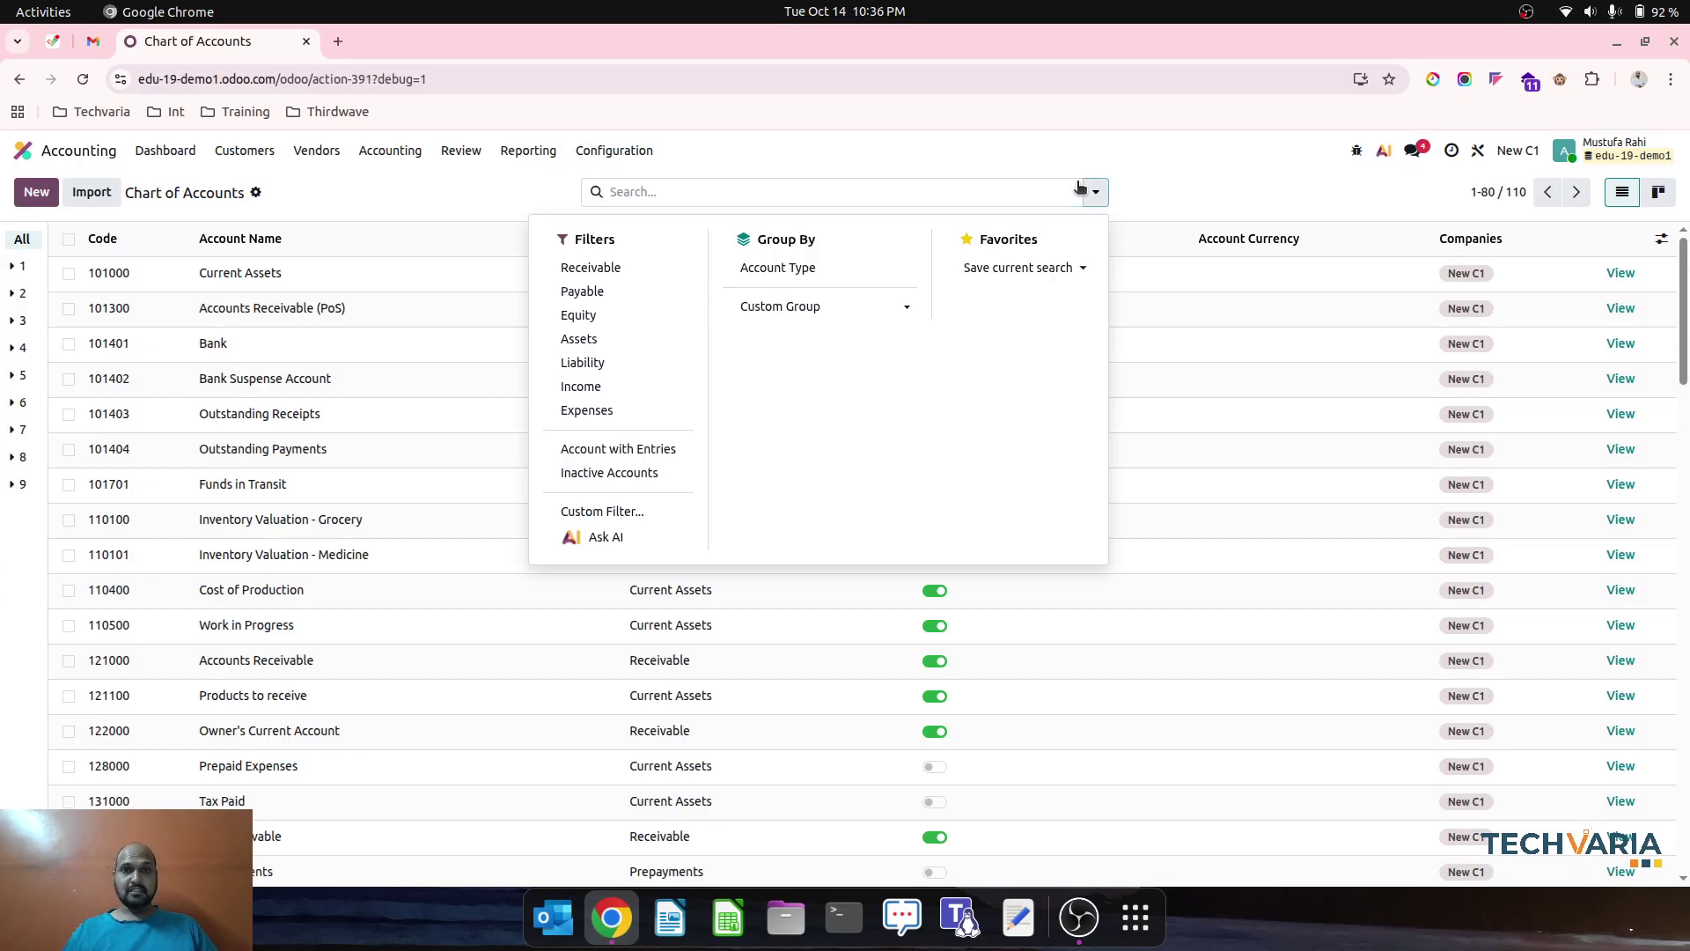
left_click(774, 268)
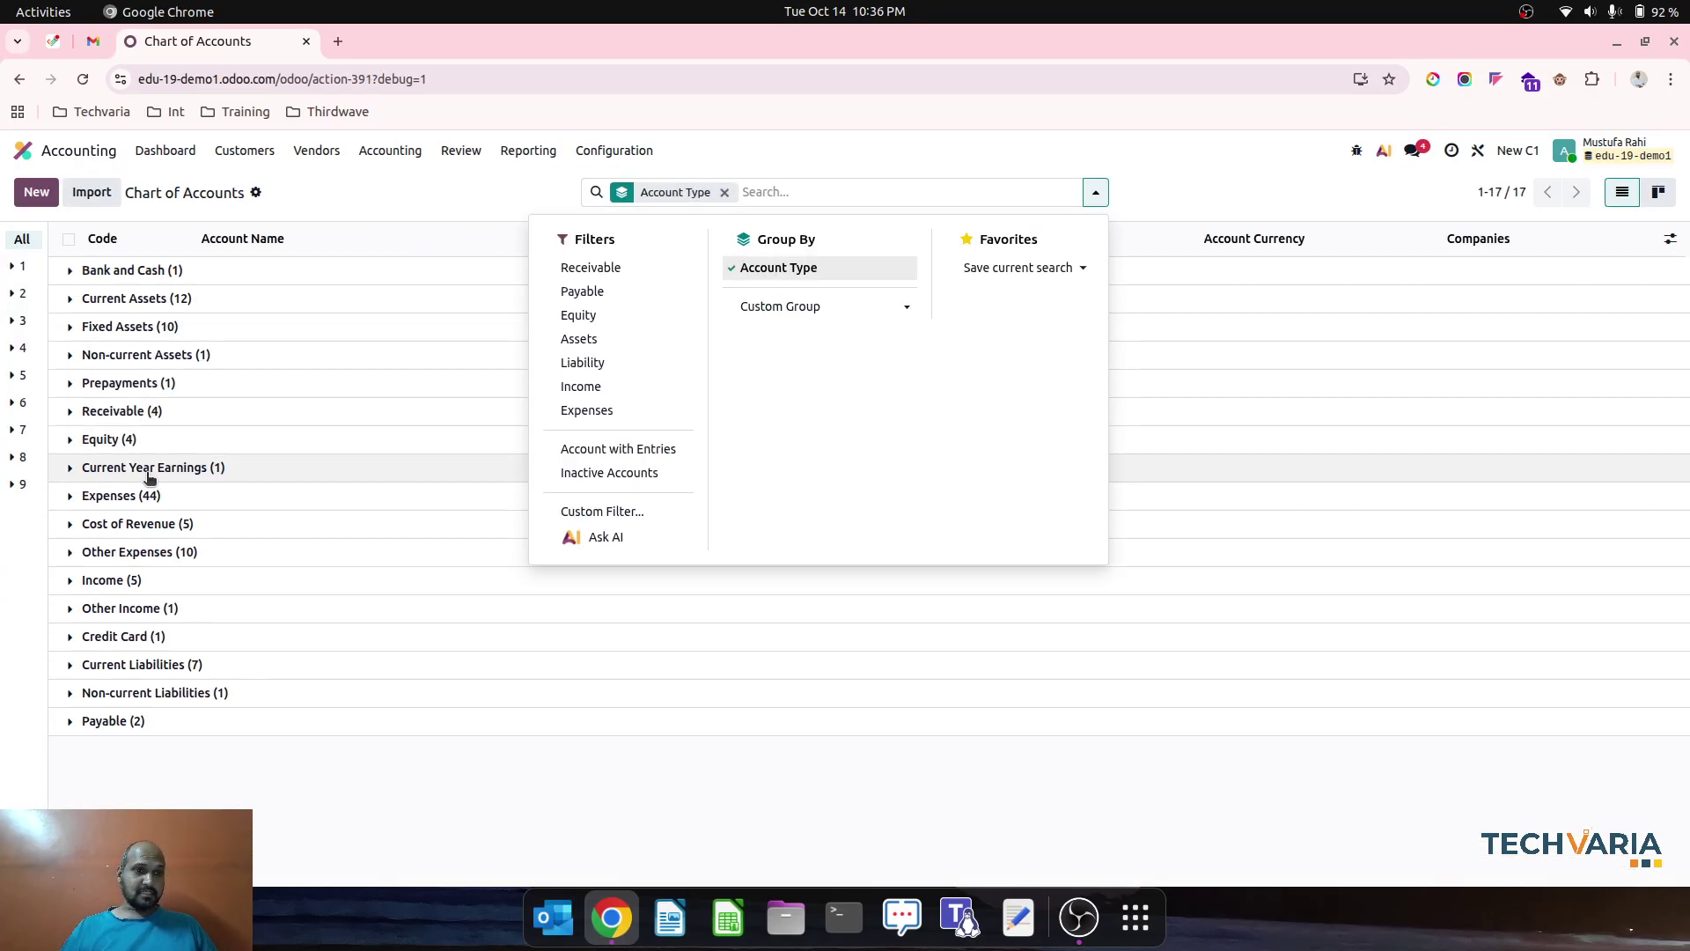
left_click(132, 327)
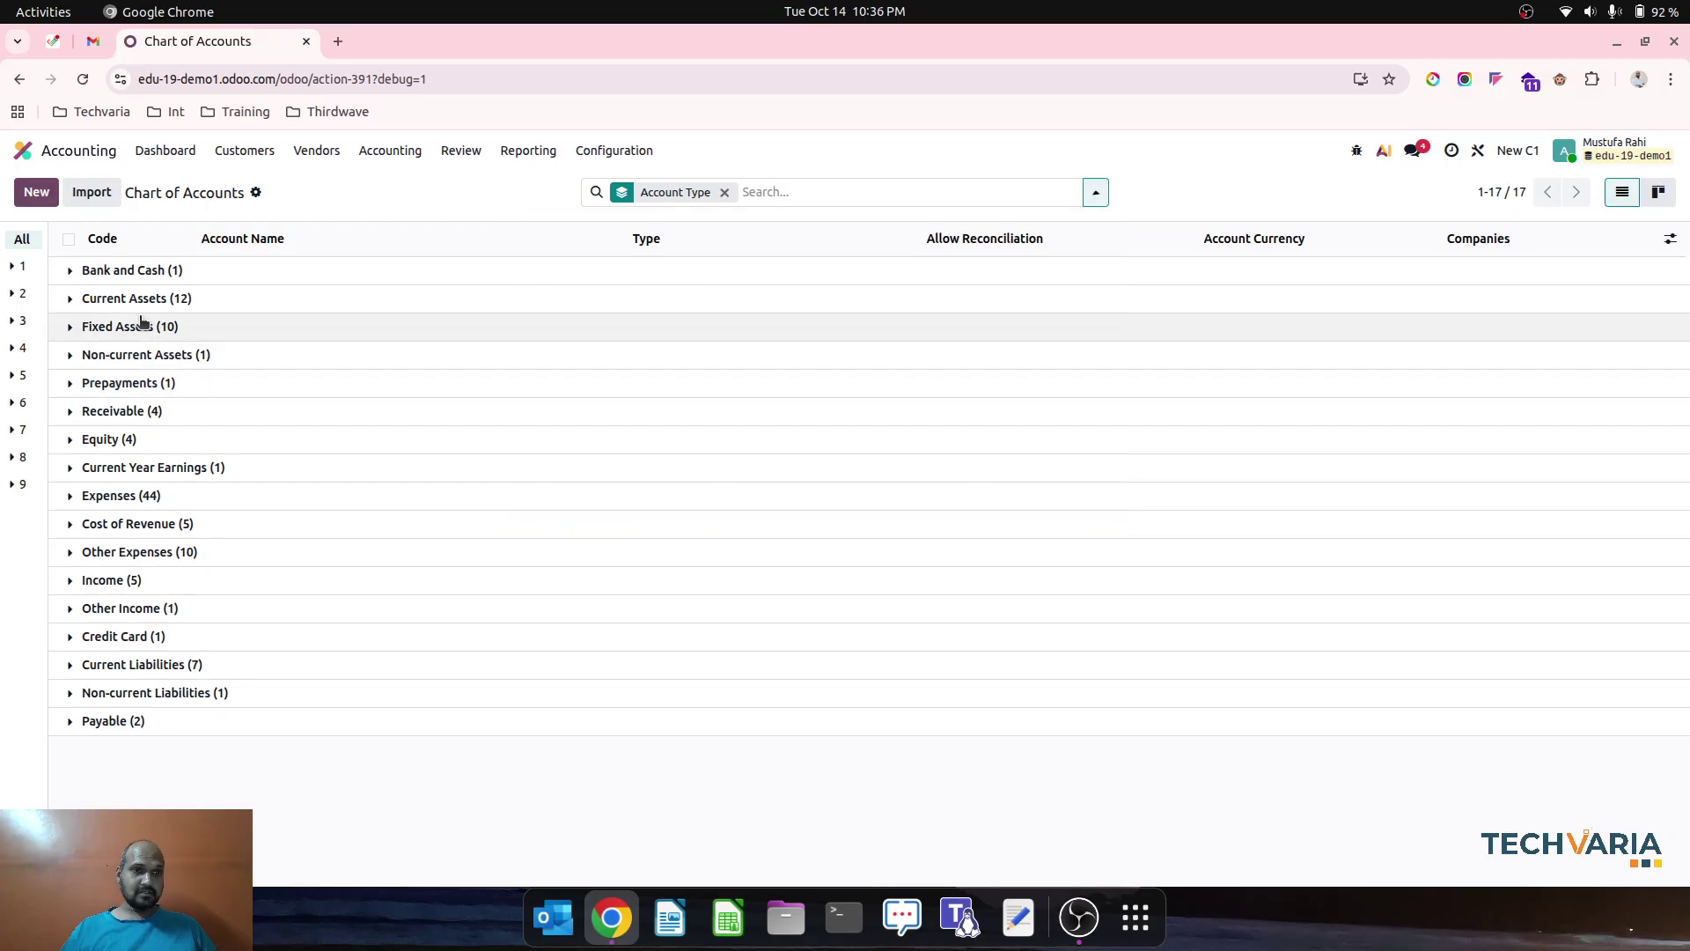
left_click(134, 304)
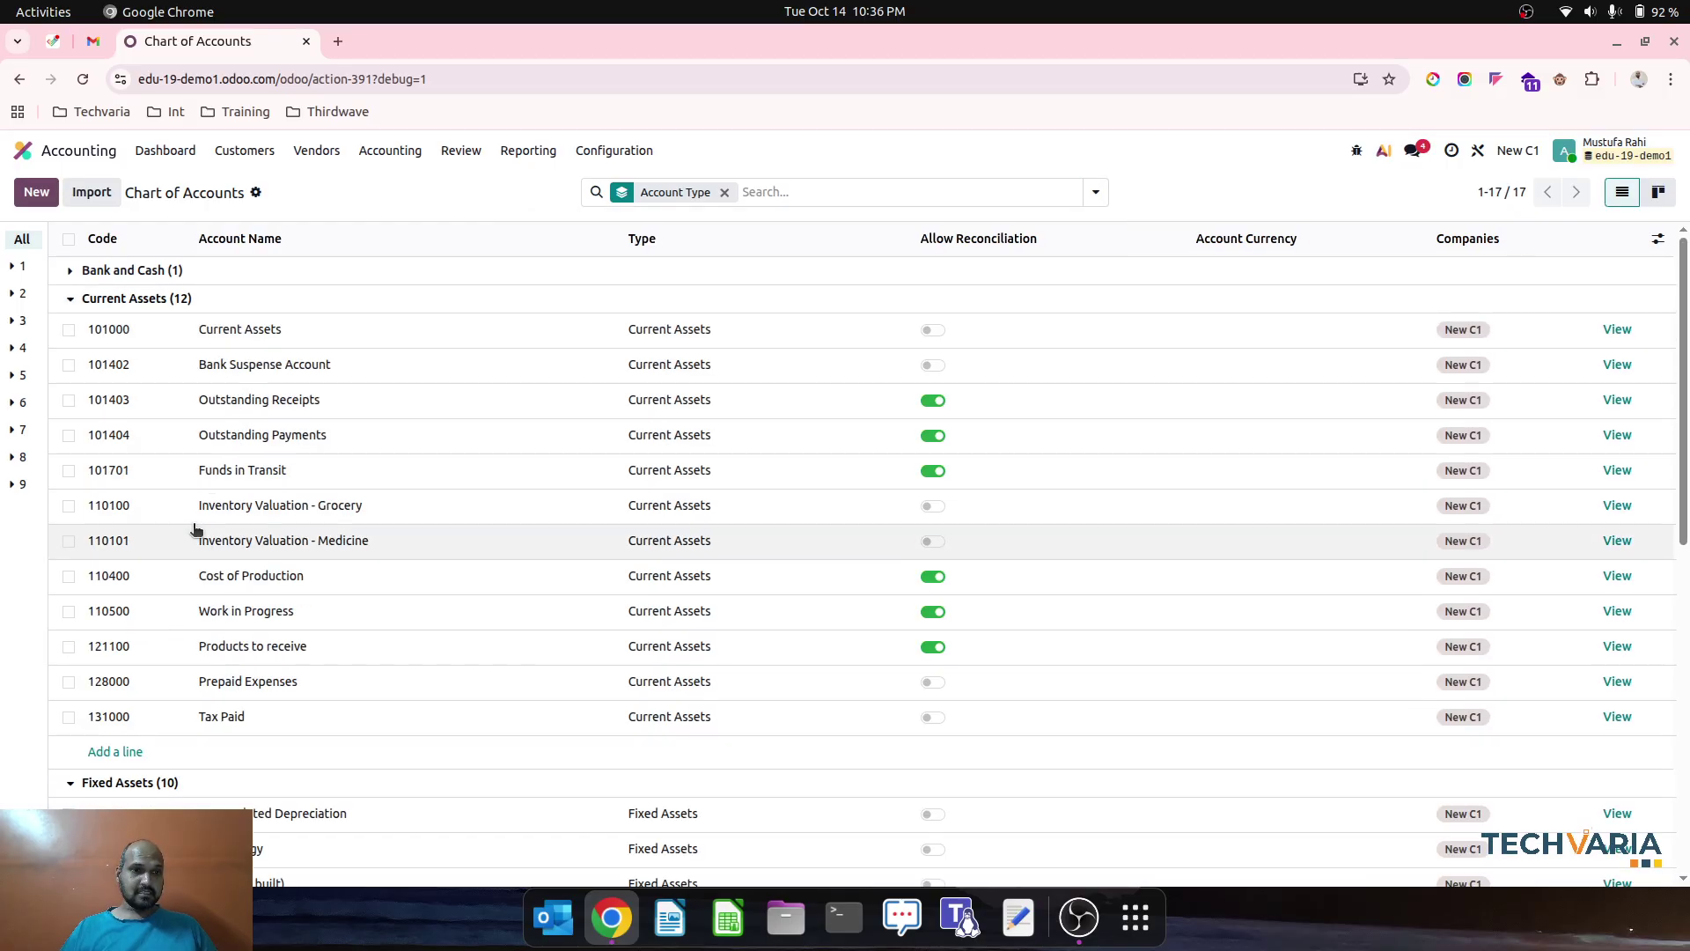
Add a Current Assets account with code 110102 named Generic Valuation, and save it
left_click(152, 547)
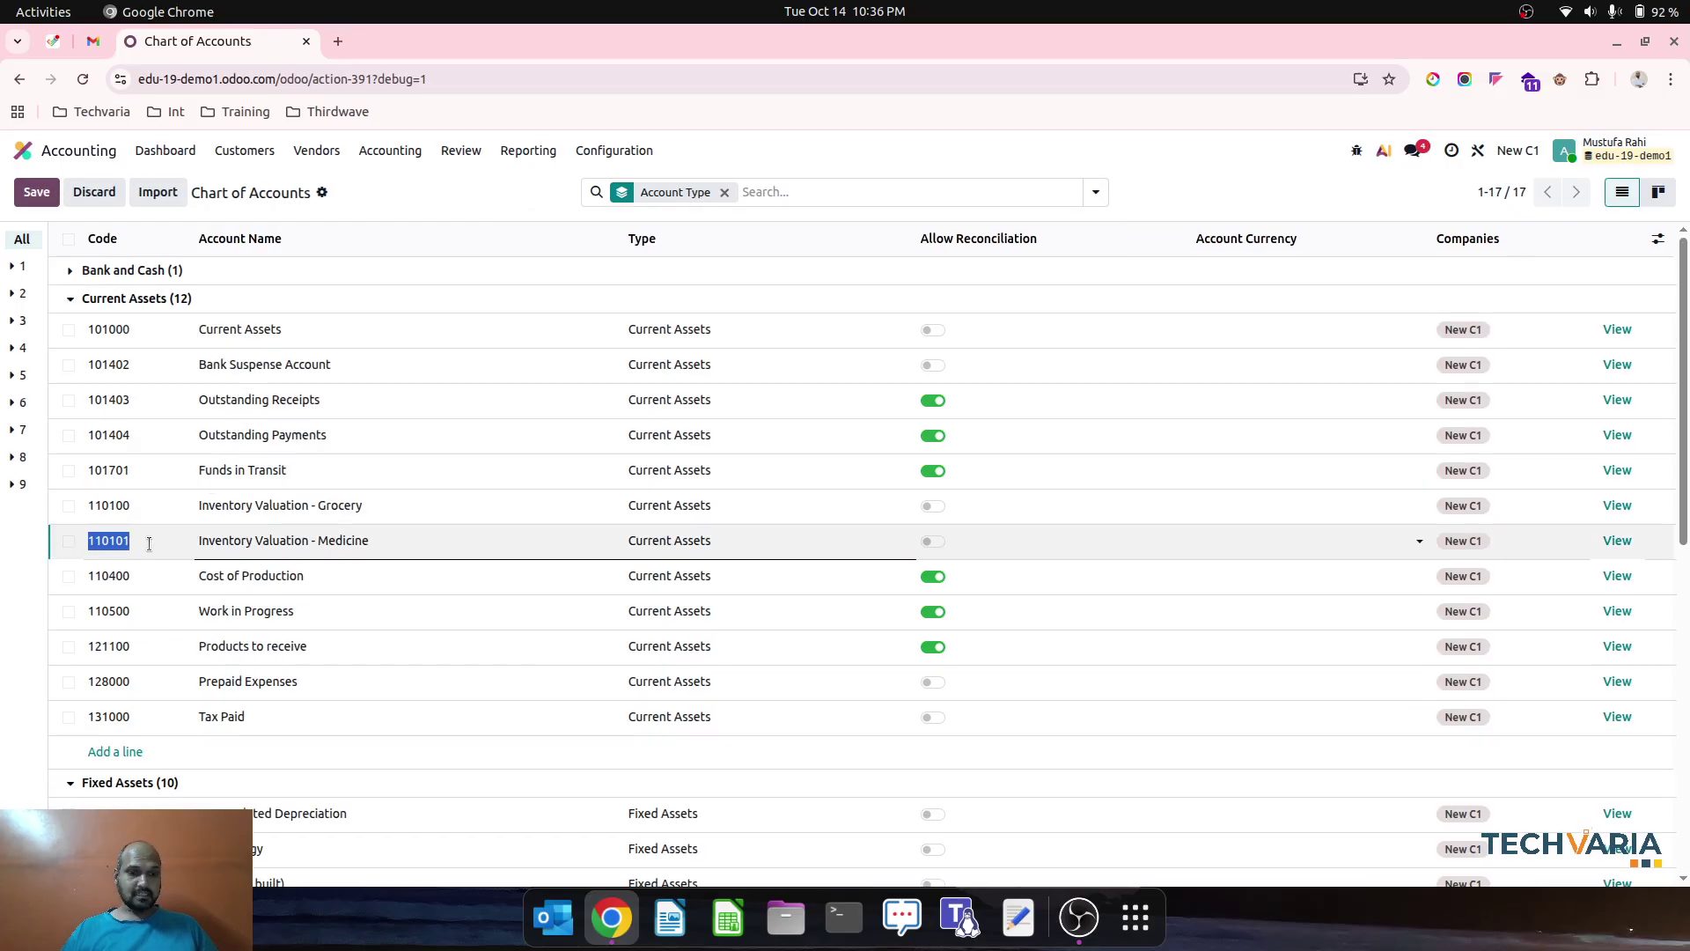
left_click(115, 751)
type("110101")
key("Tab")
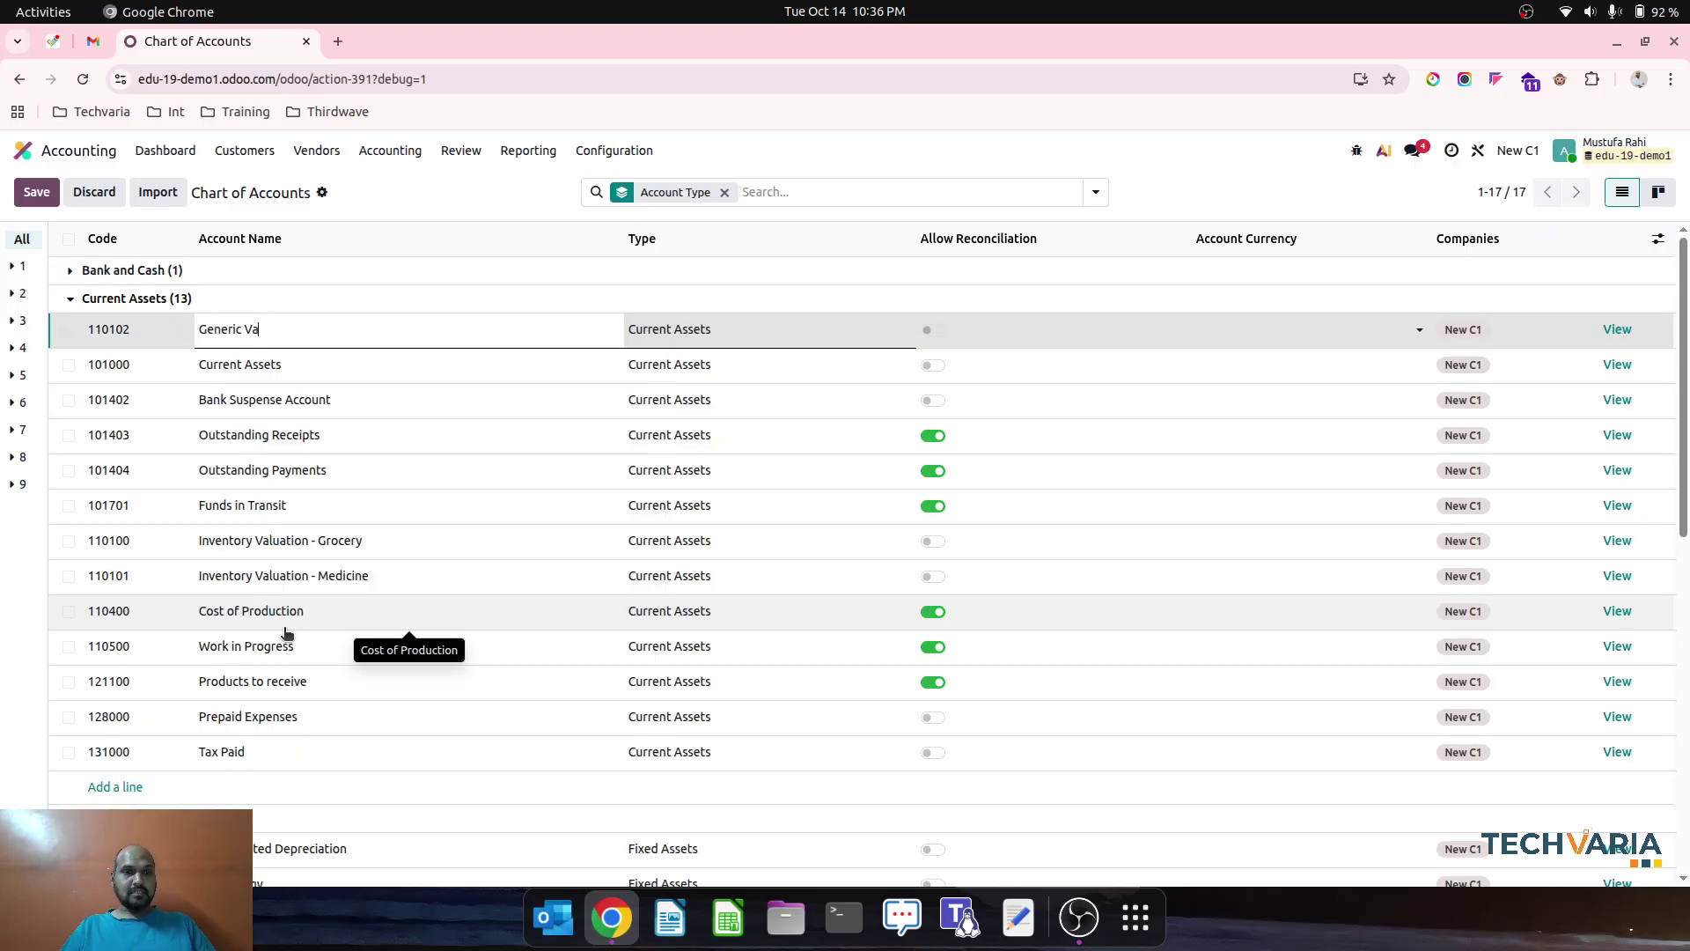
left_click(495, 203)
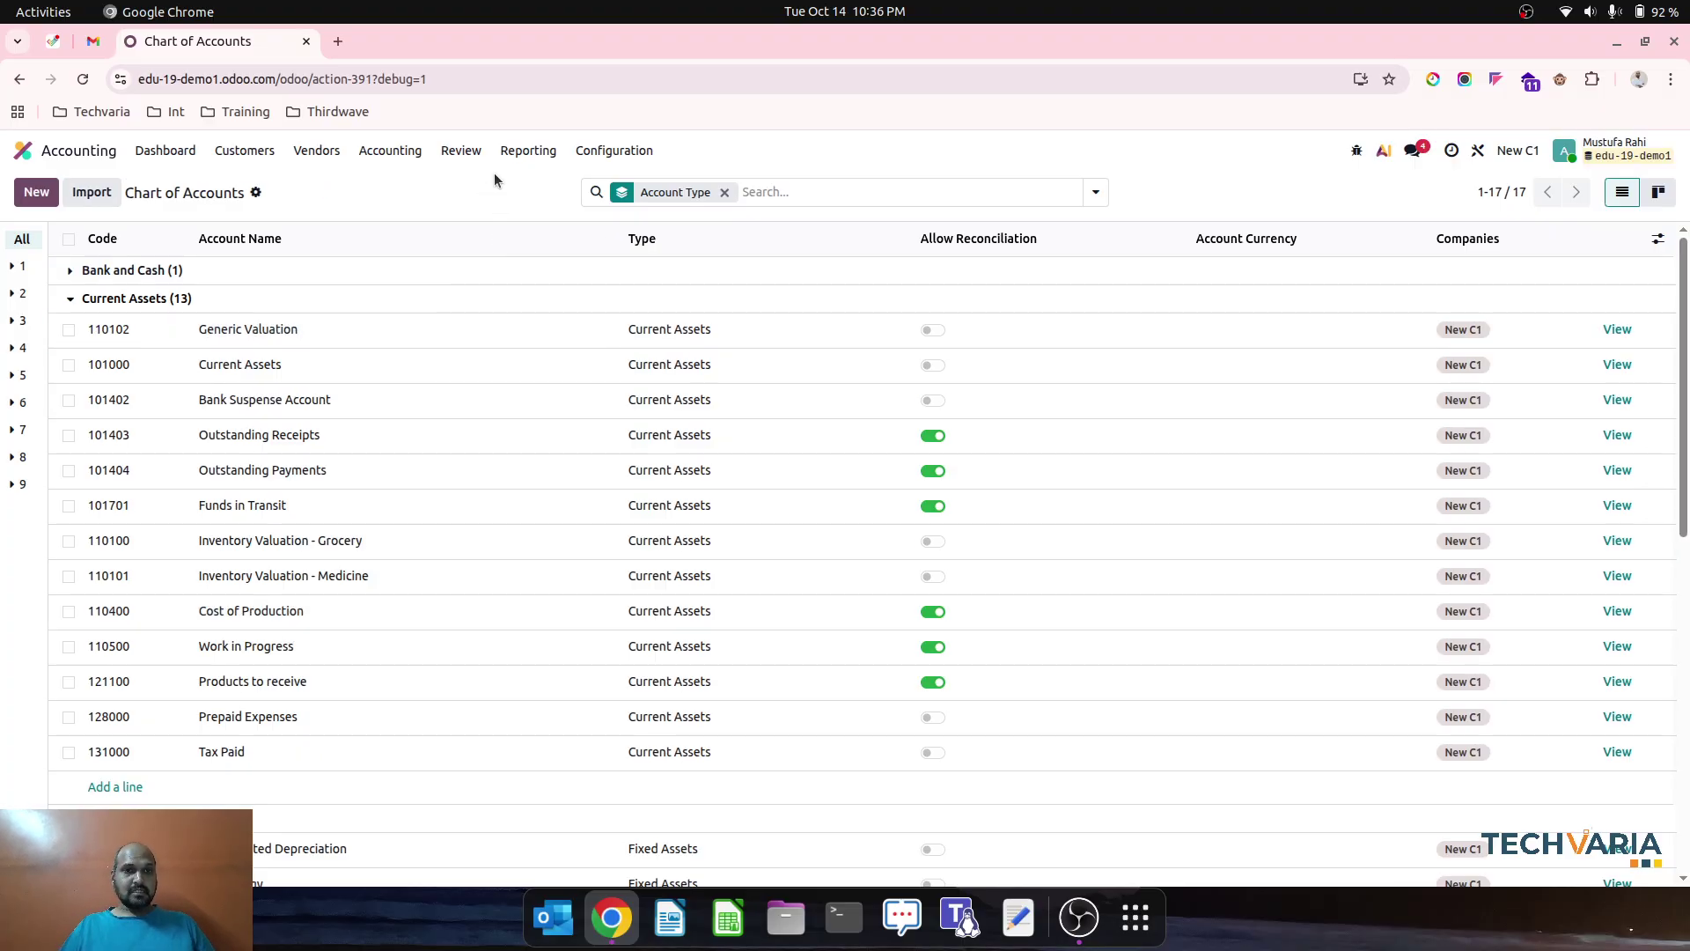
Set the default inventory Valuation Account in the accounting settings to 110102 Generic Valuation and save
left_click(613, 150)
left_click(625, 186)
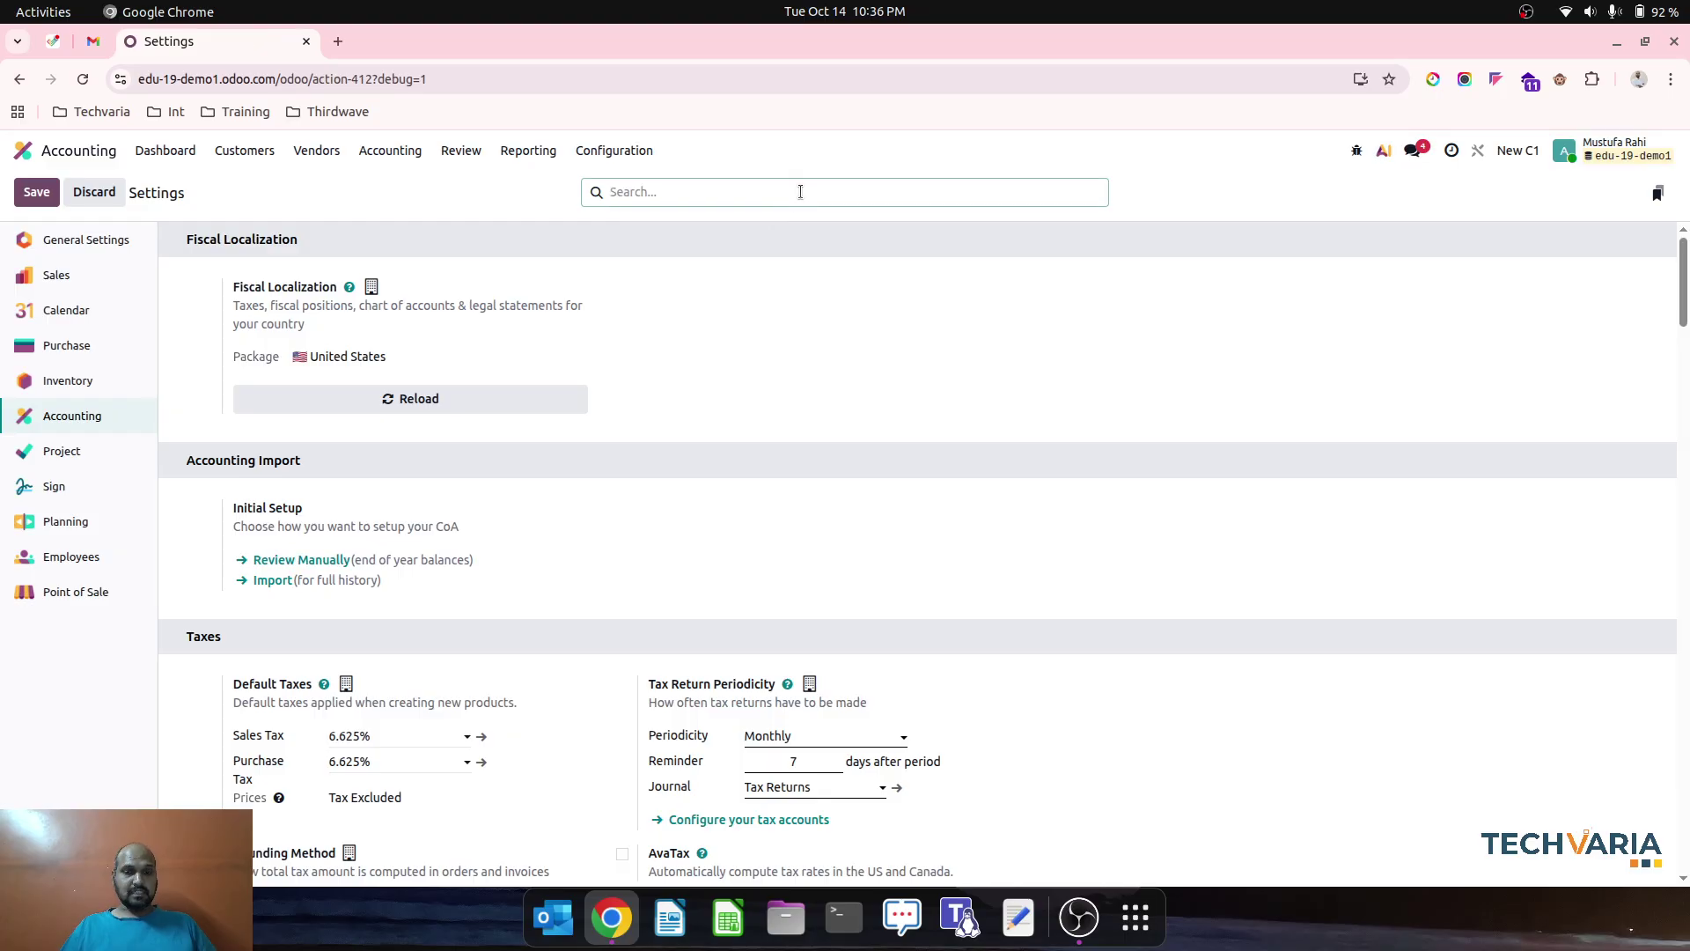
type("inve")
left_click(450, 690)
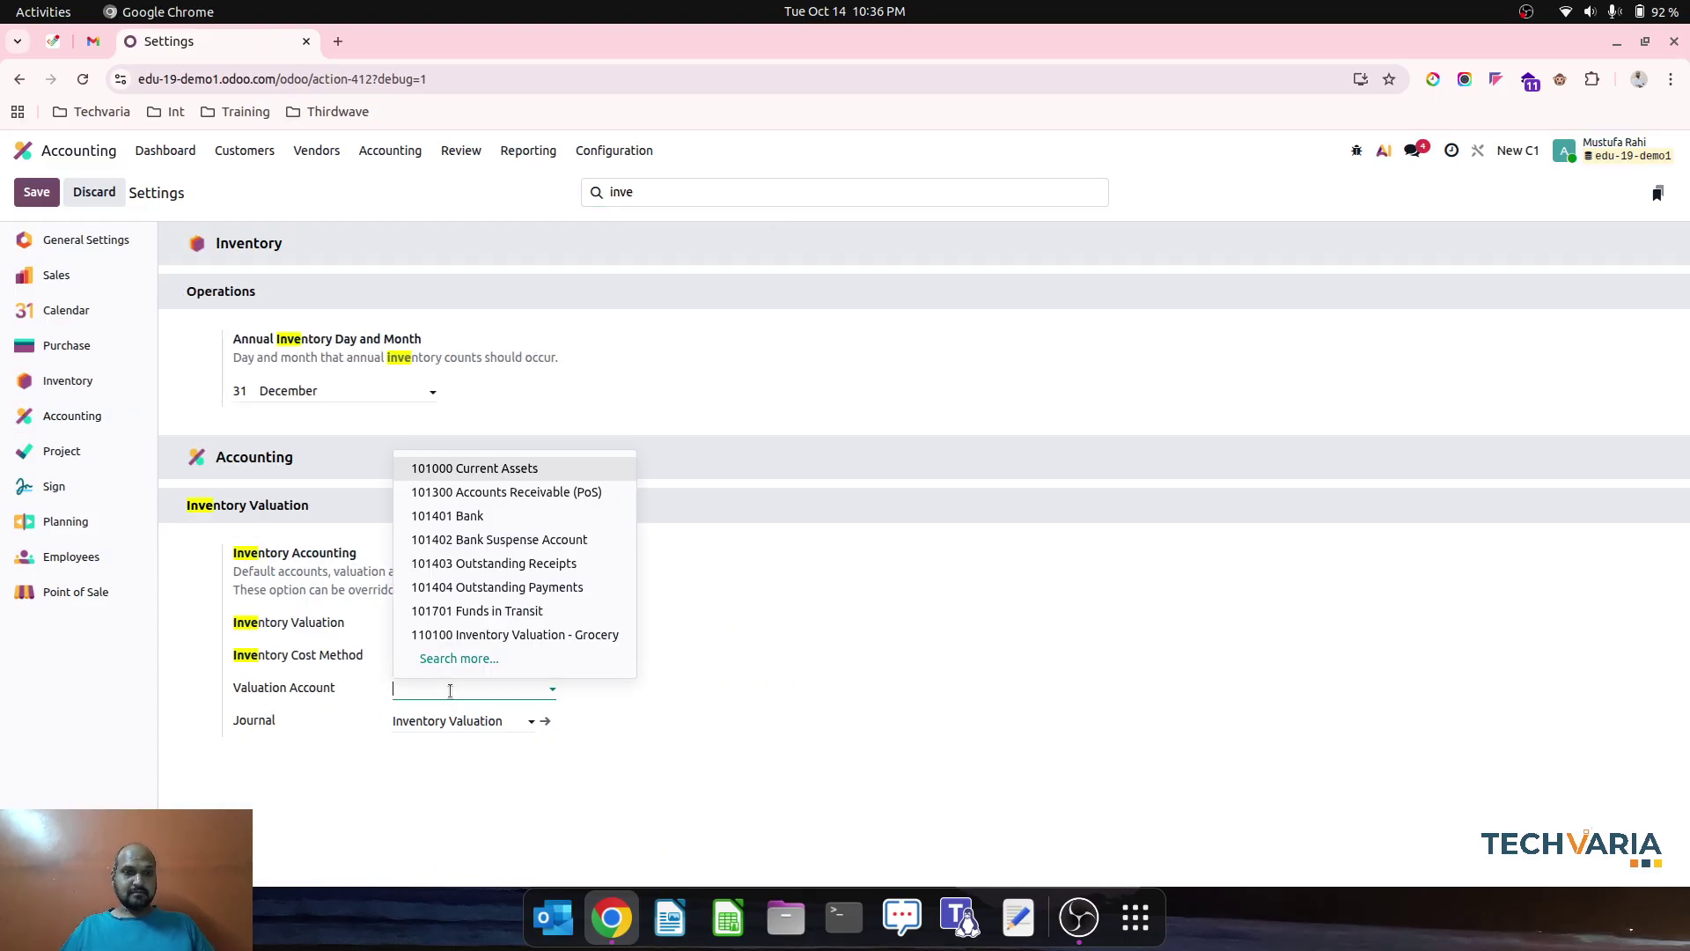
type("gene")
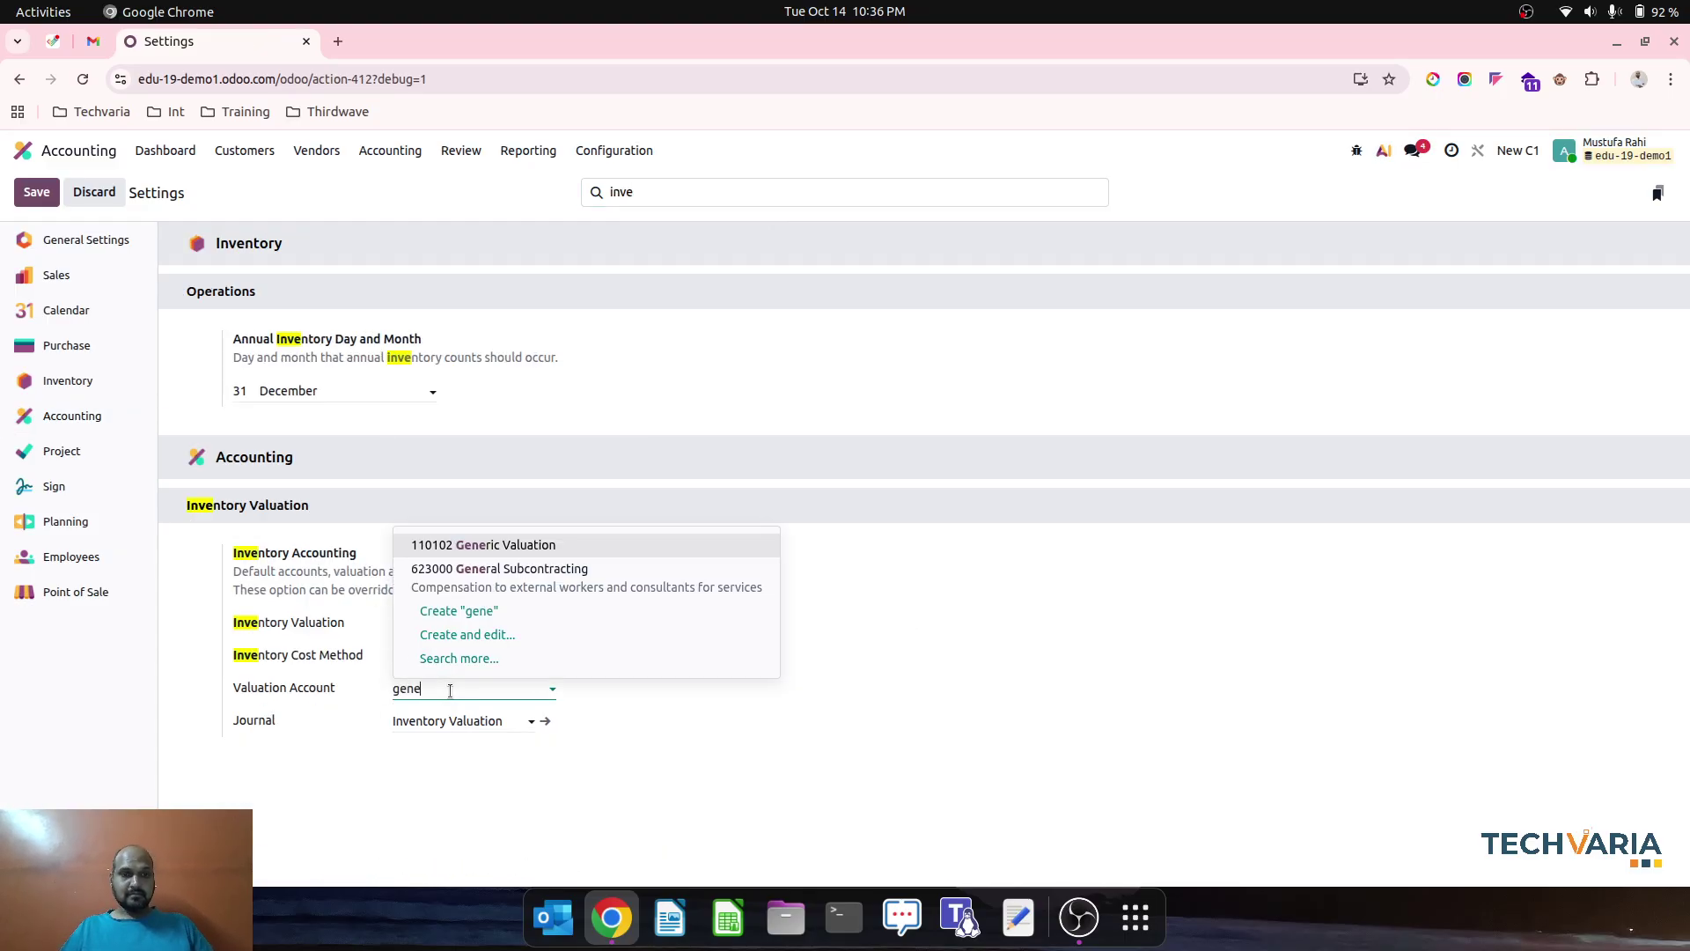
left_click(576, 546)
left_click(36, 192)
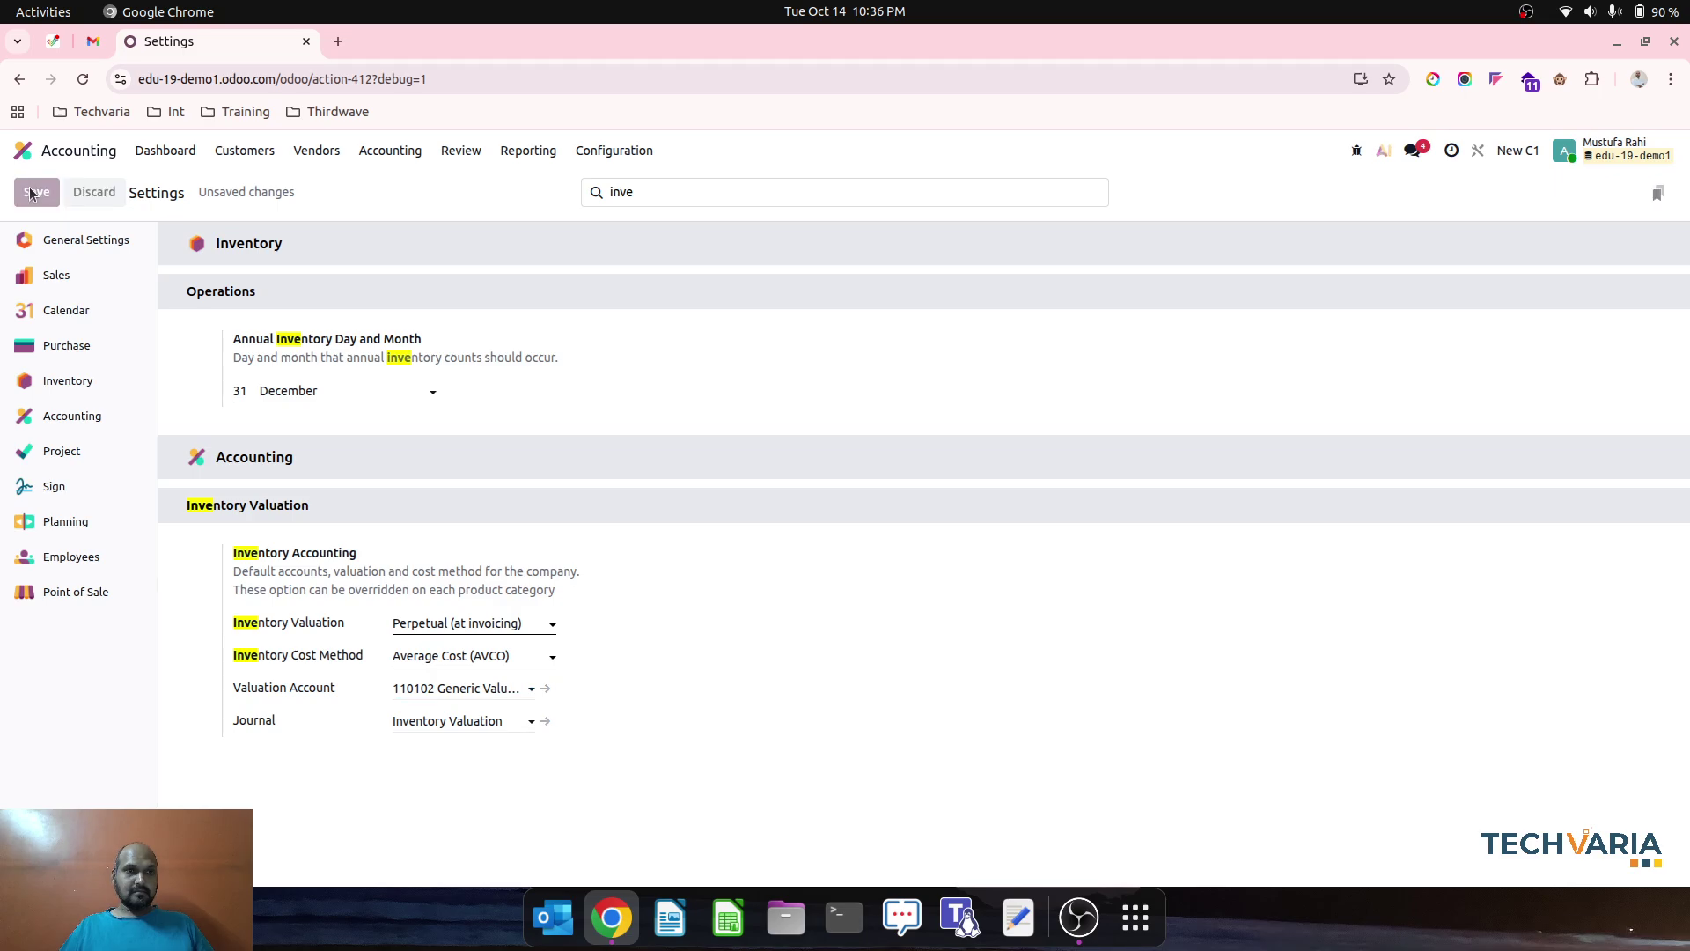
Generate the stock closing entry from the Inventory Valuation review, post it and return to the Stock Valuation report
left_click(464, 151)
left_click(518, 364)
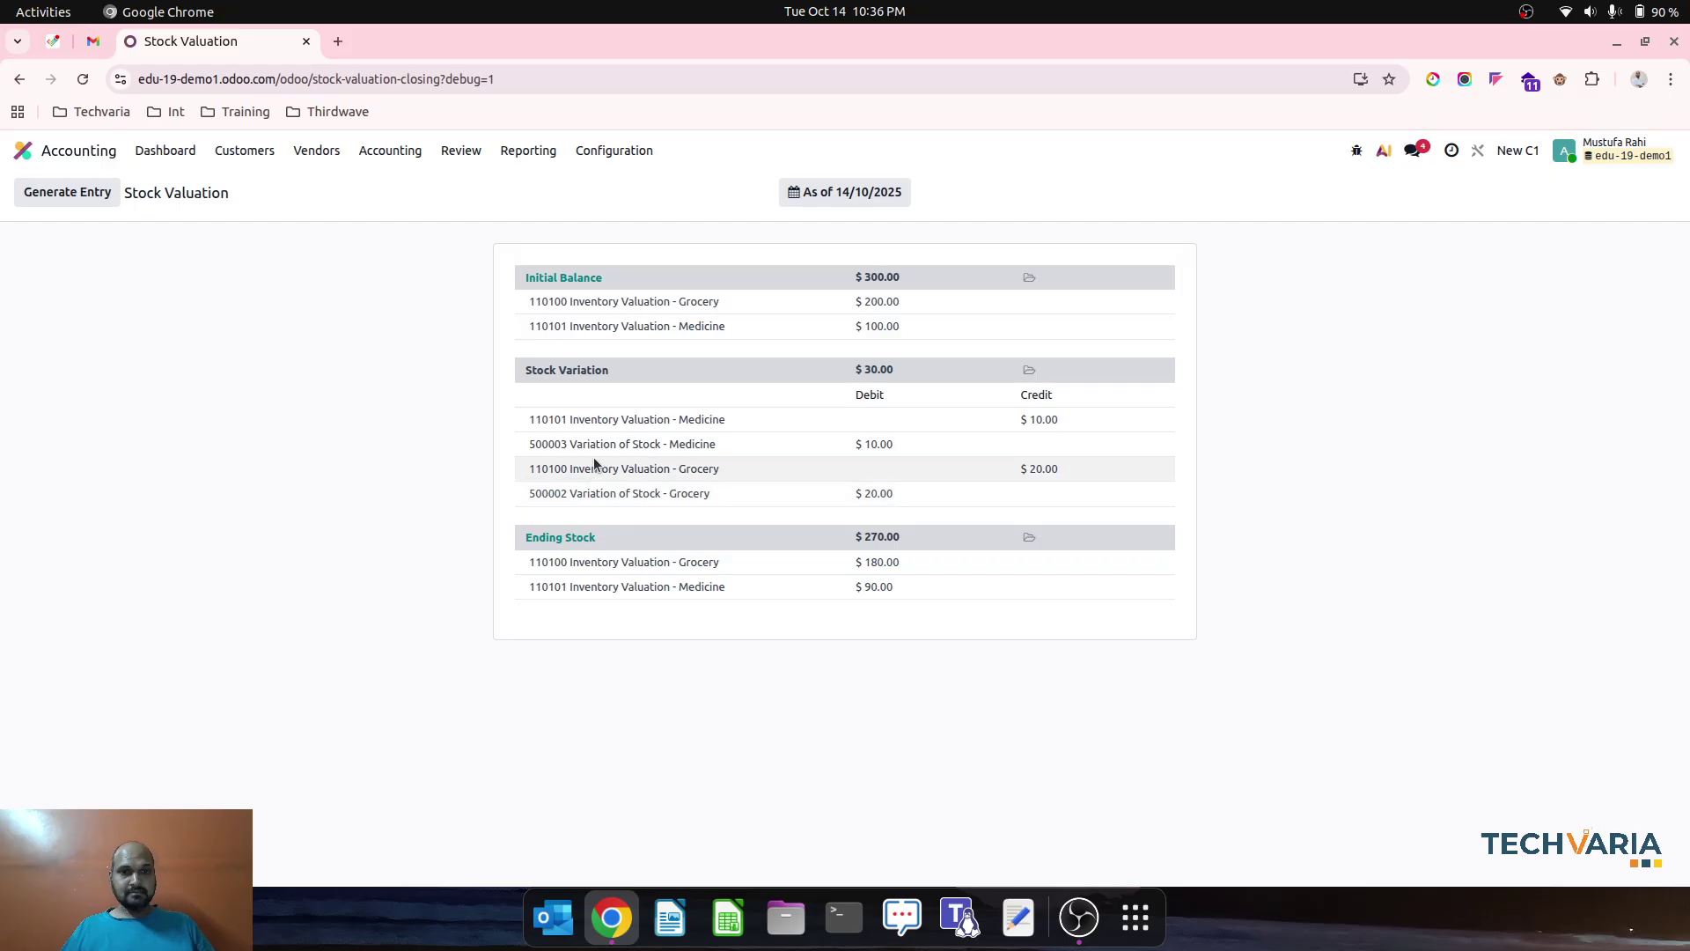
left_click(66, 192)
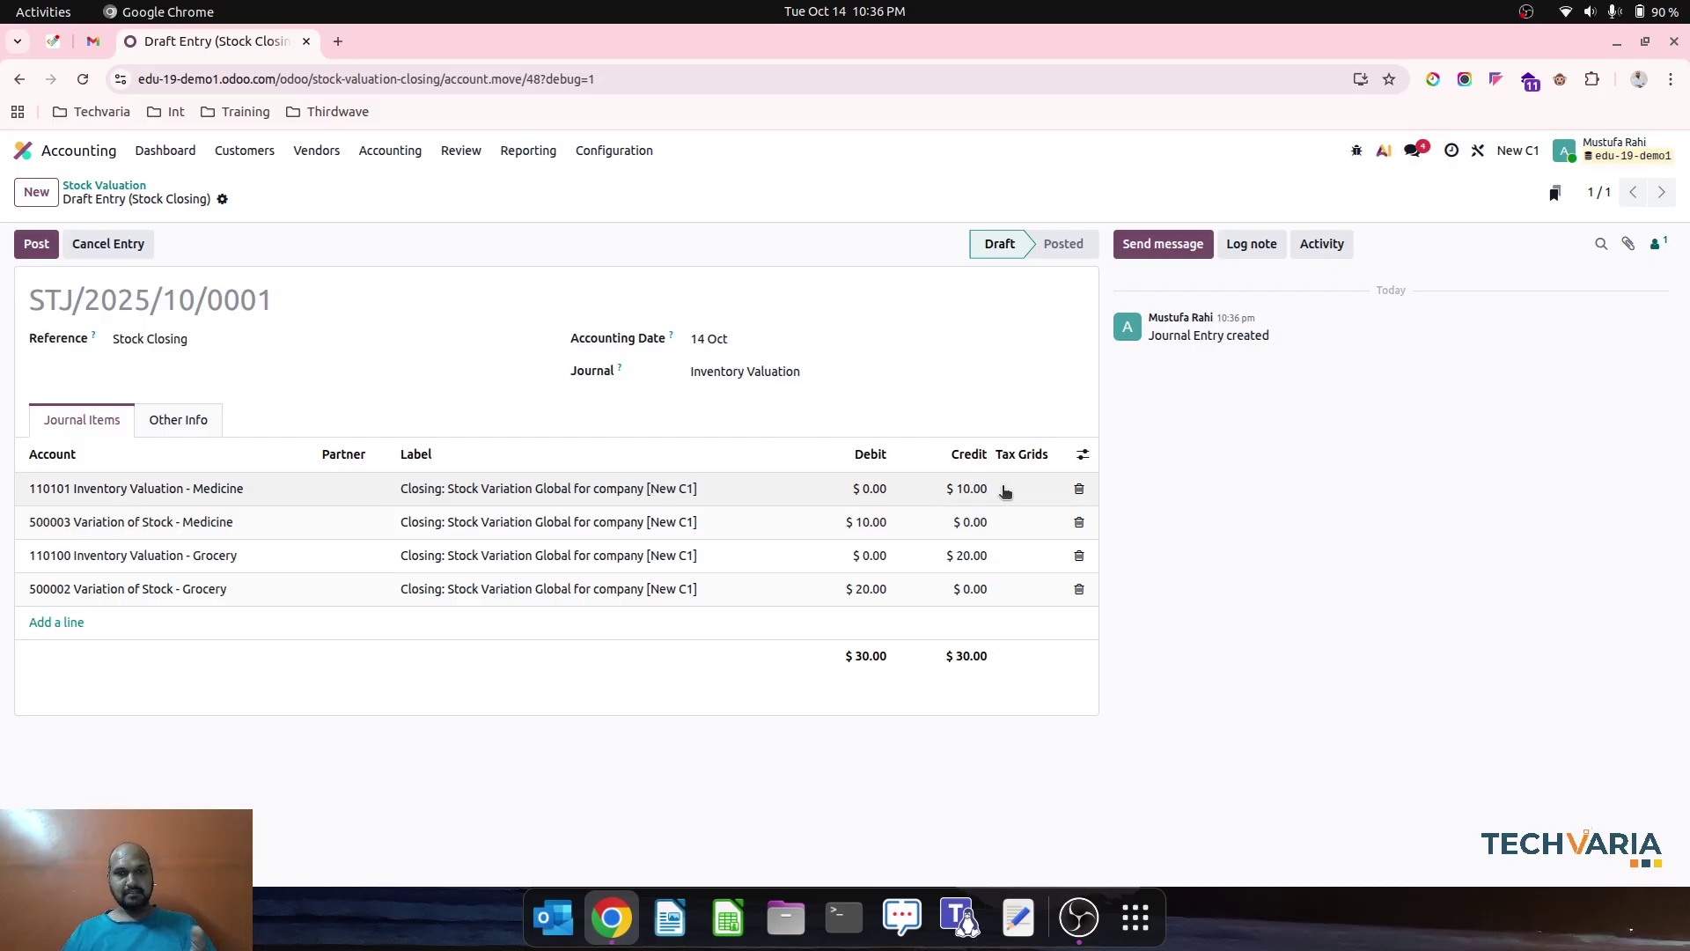
left_click(36, 244)
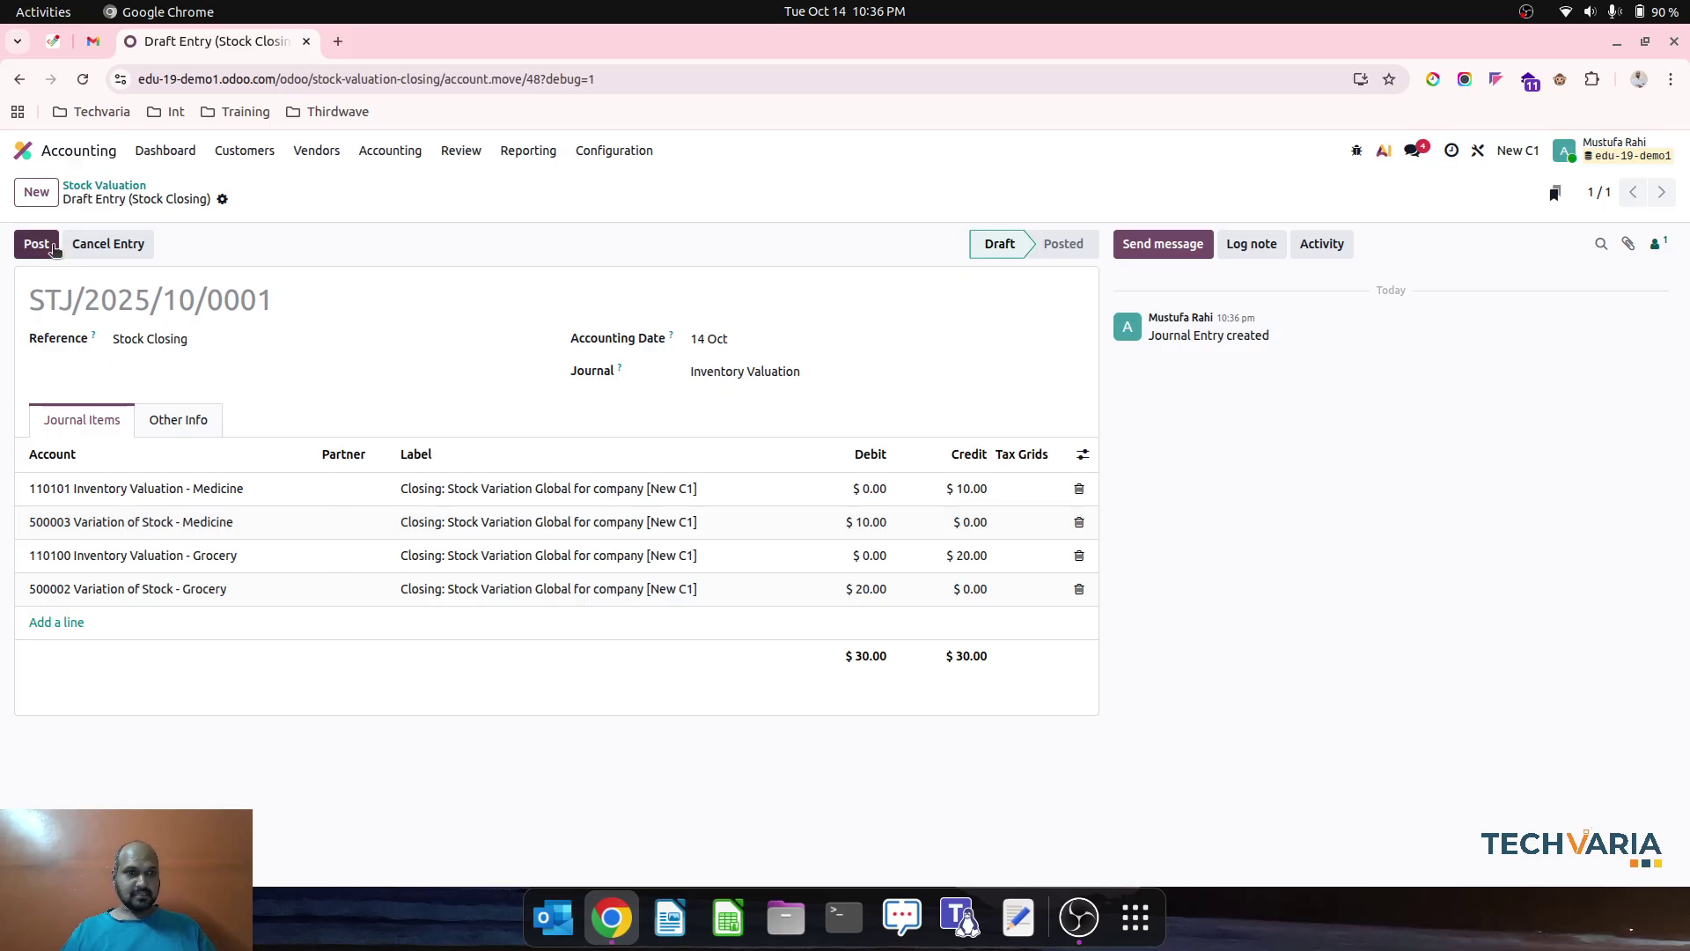
left_click(135, 189)
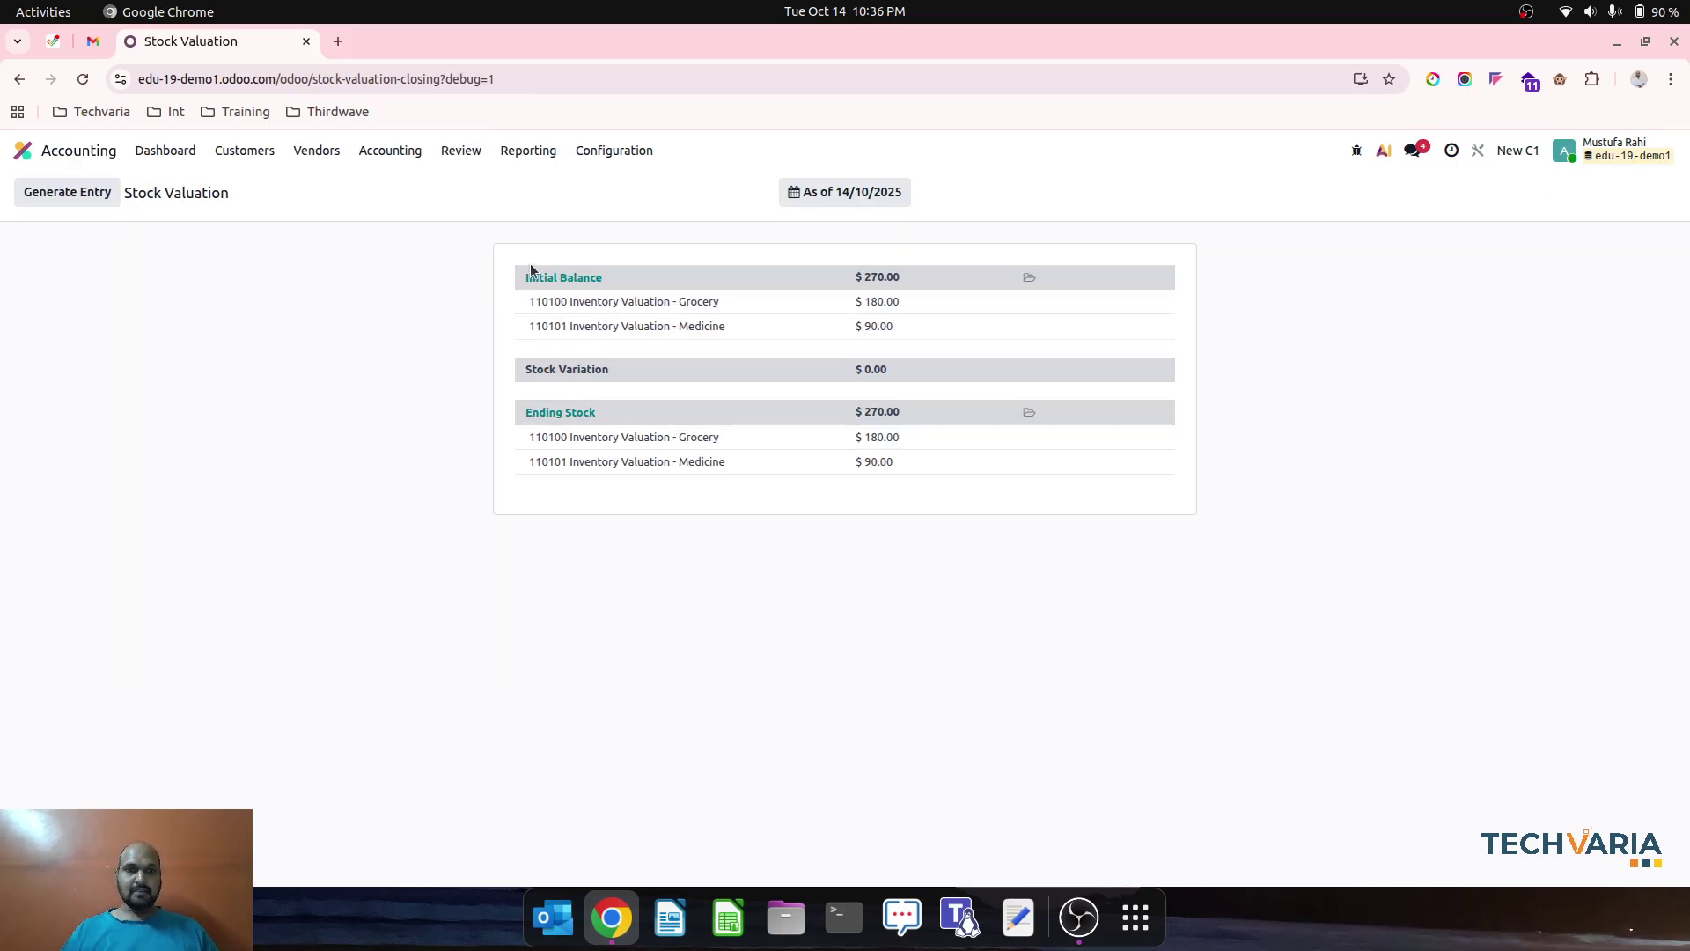
Open the Grocery1 and Medicine1 sales order in Sales, without the My Quotations filter, and check its delivery
left_click(88, 160)
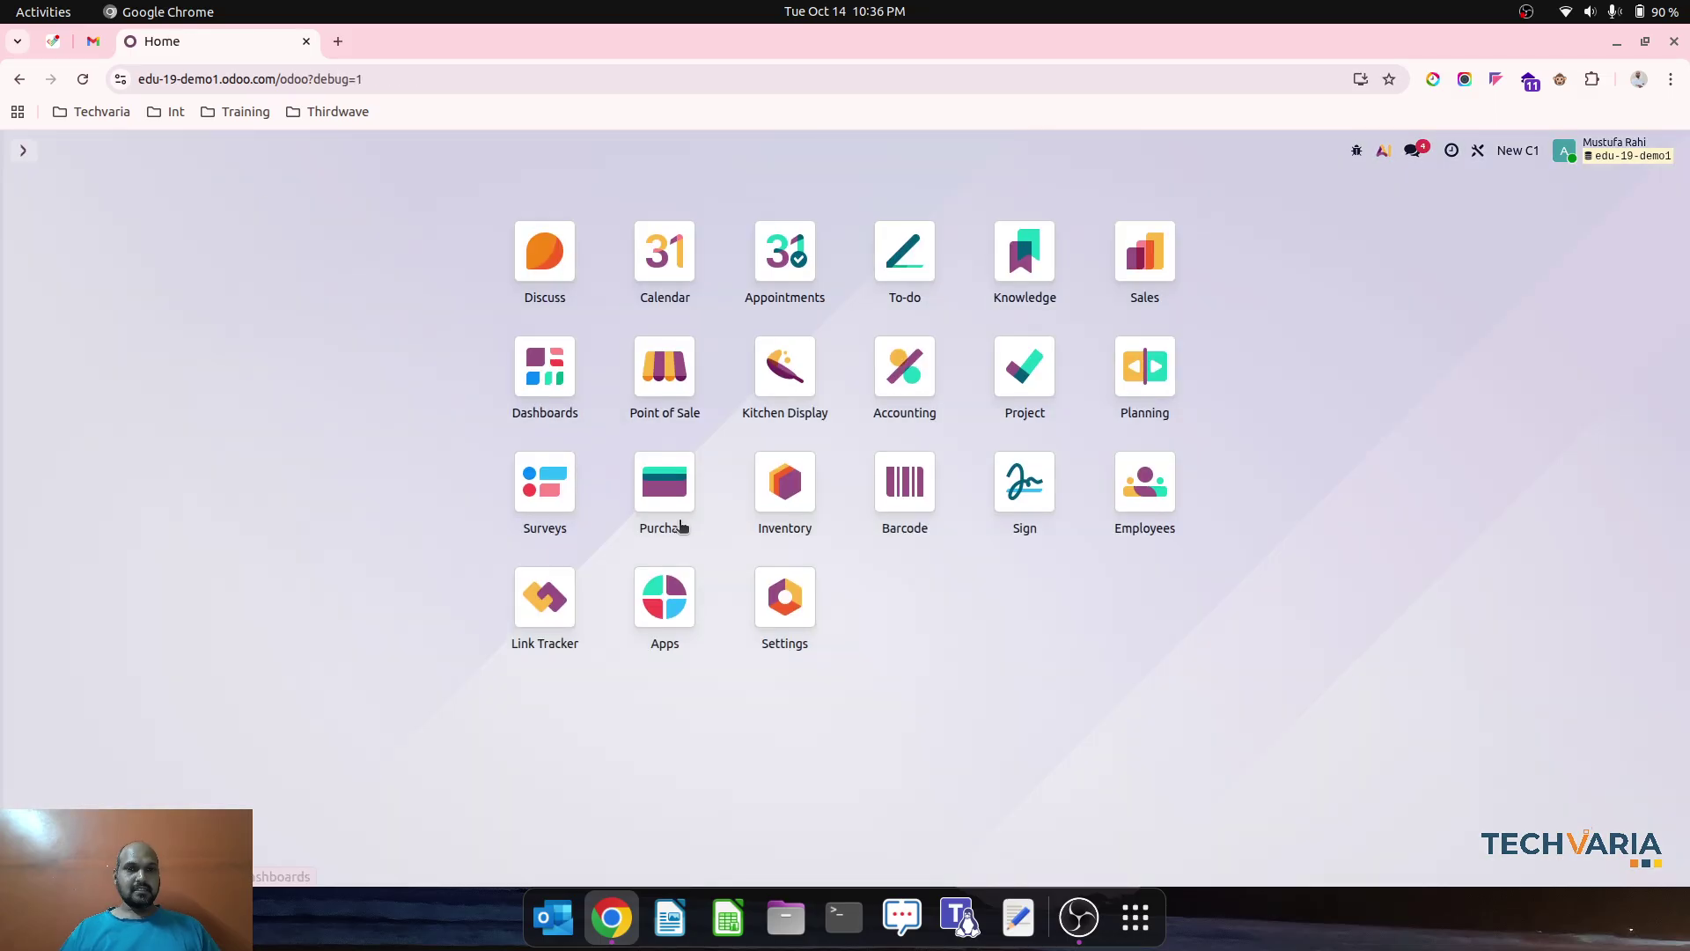
left_click(1143, 251)
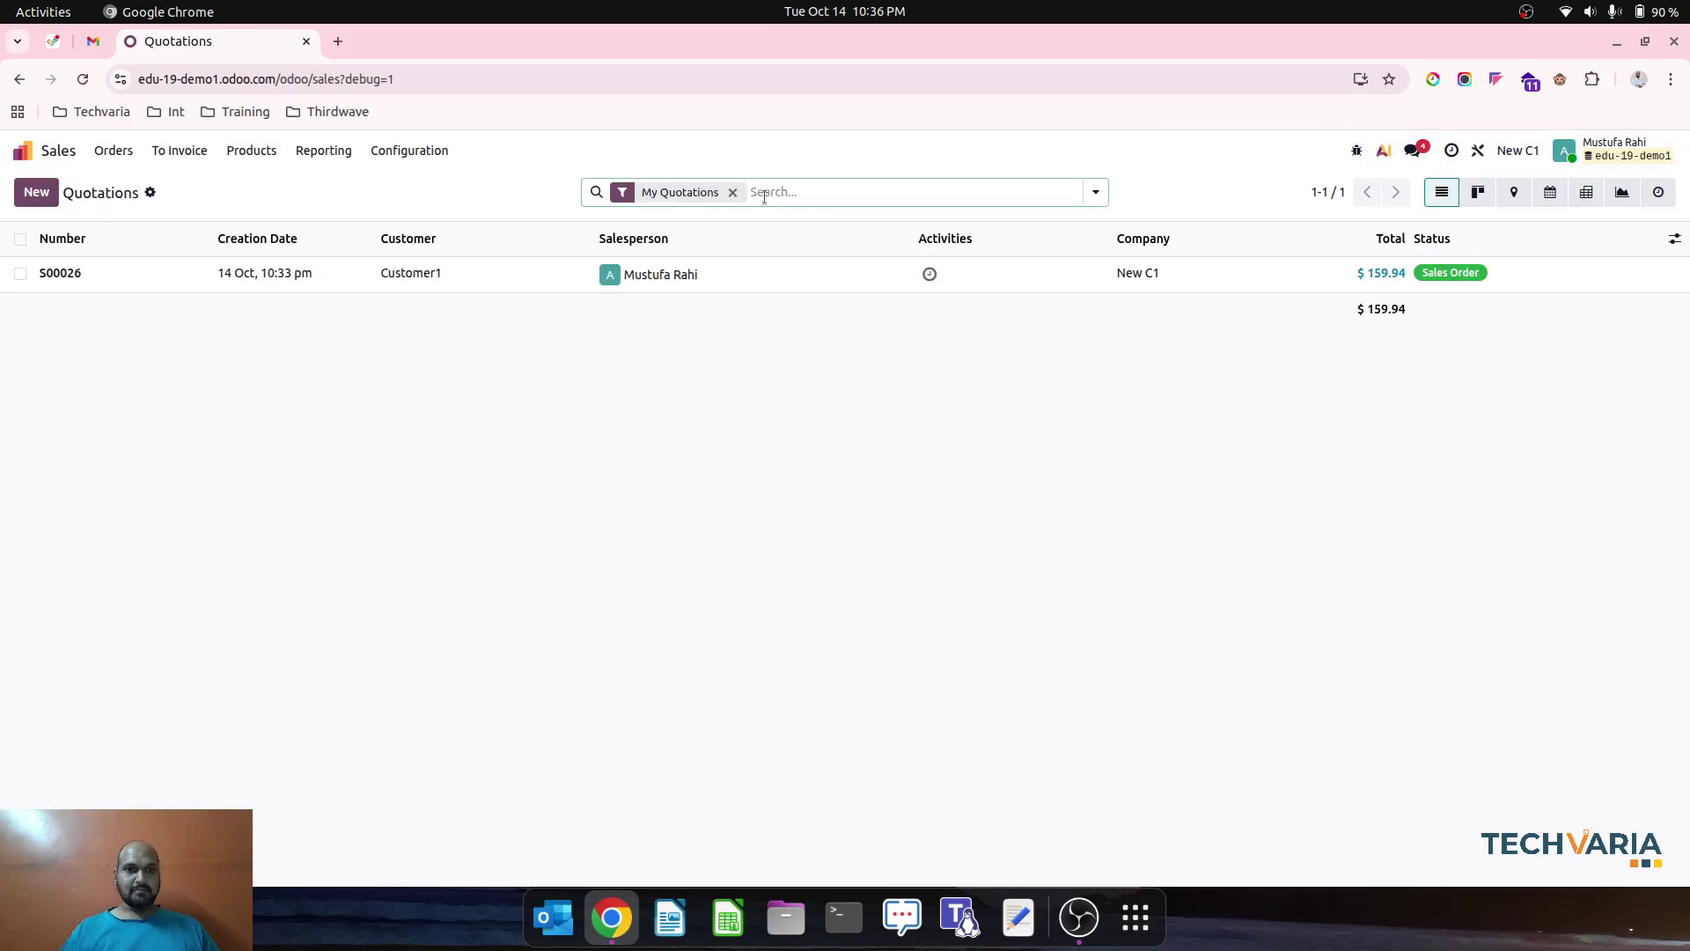
left_click(732, 192)
left_click(664, 272)
left_click(845, 192)
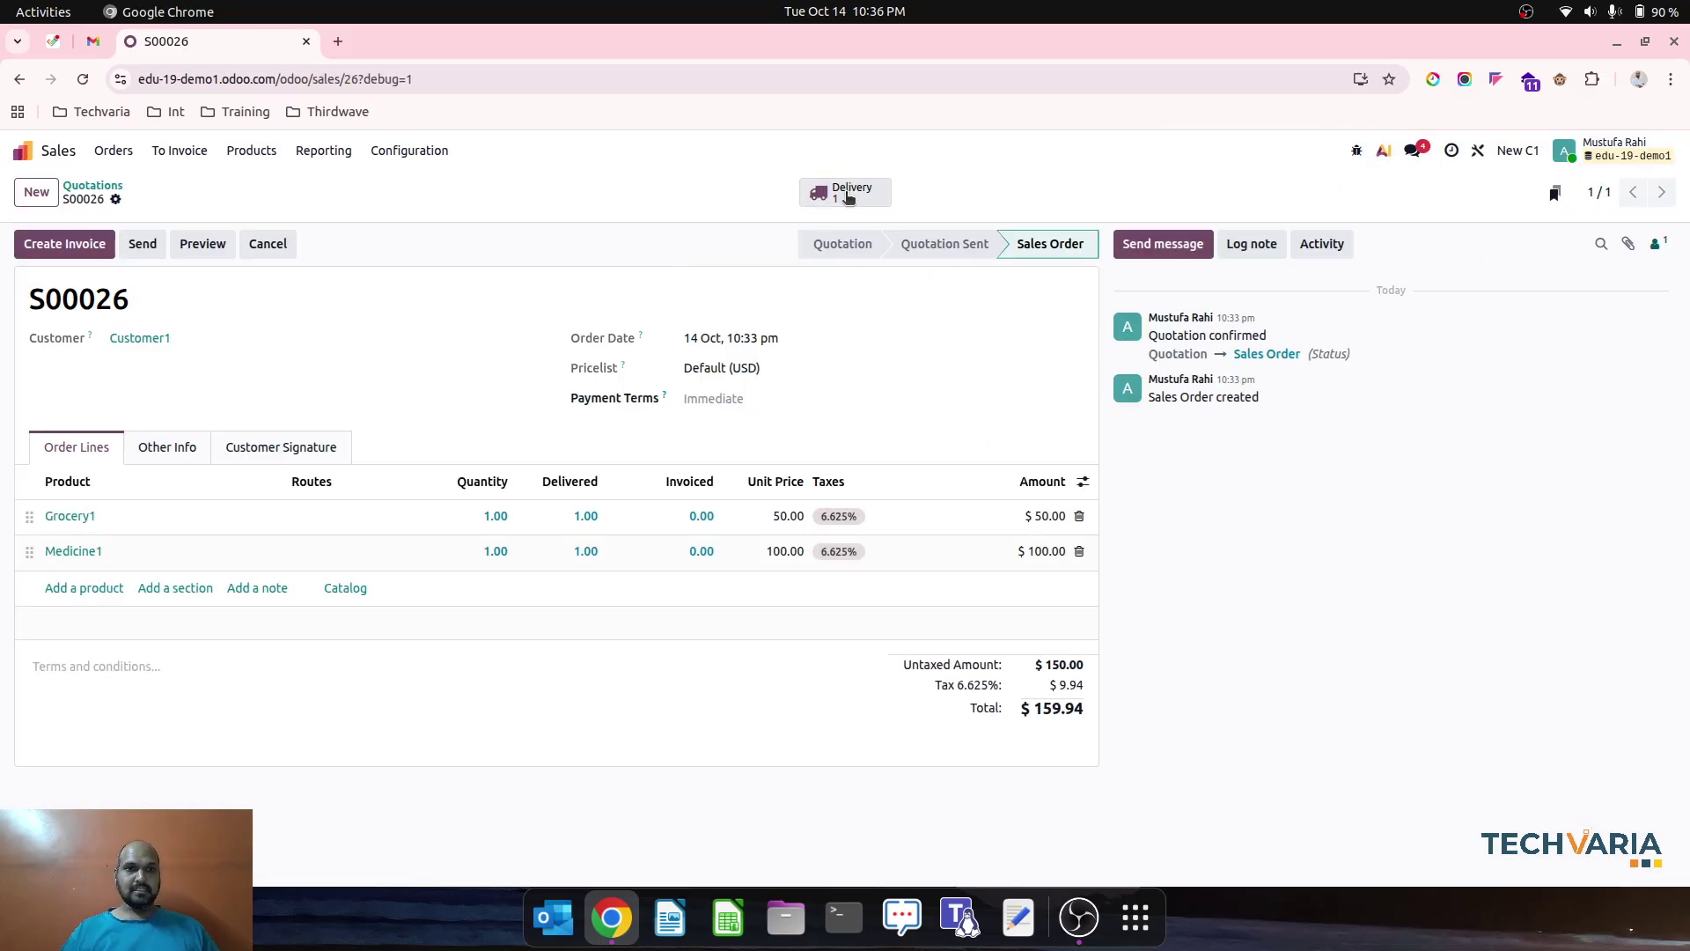
left_click(163, 185)
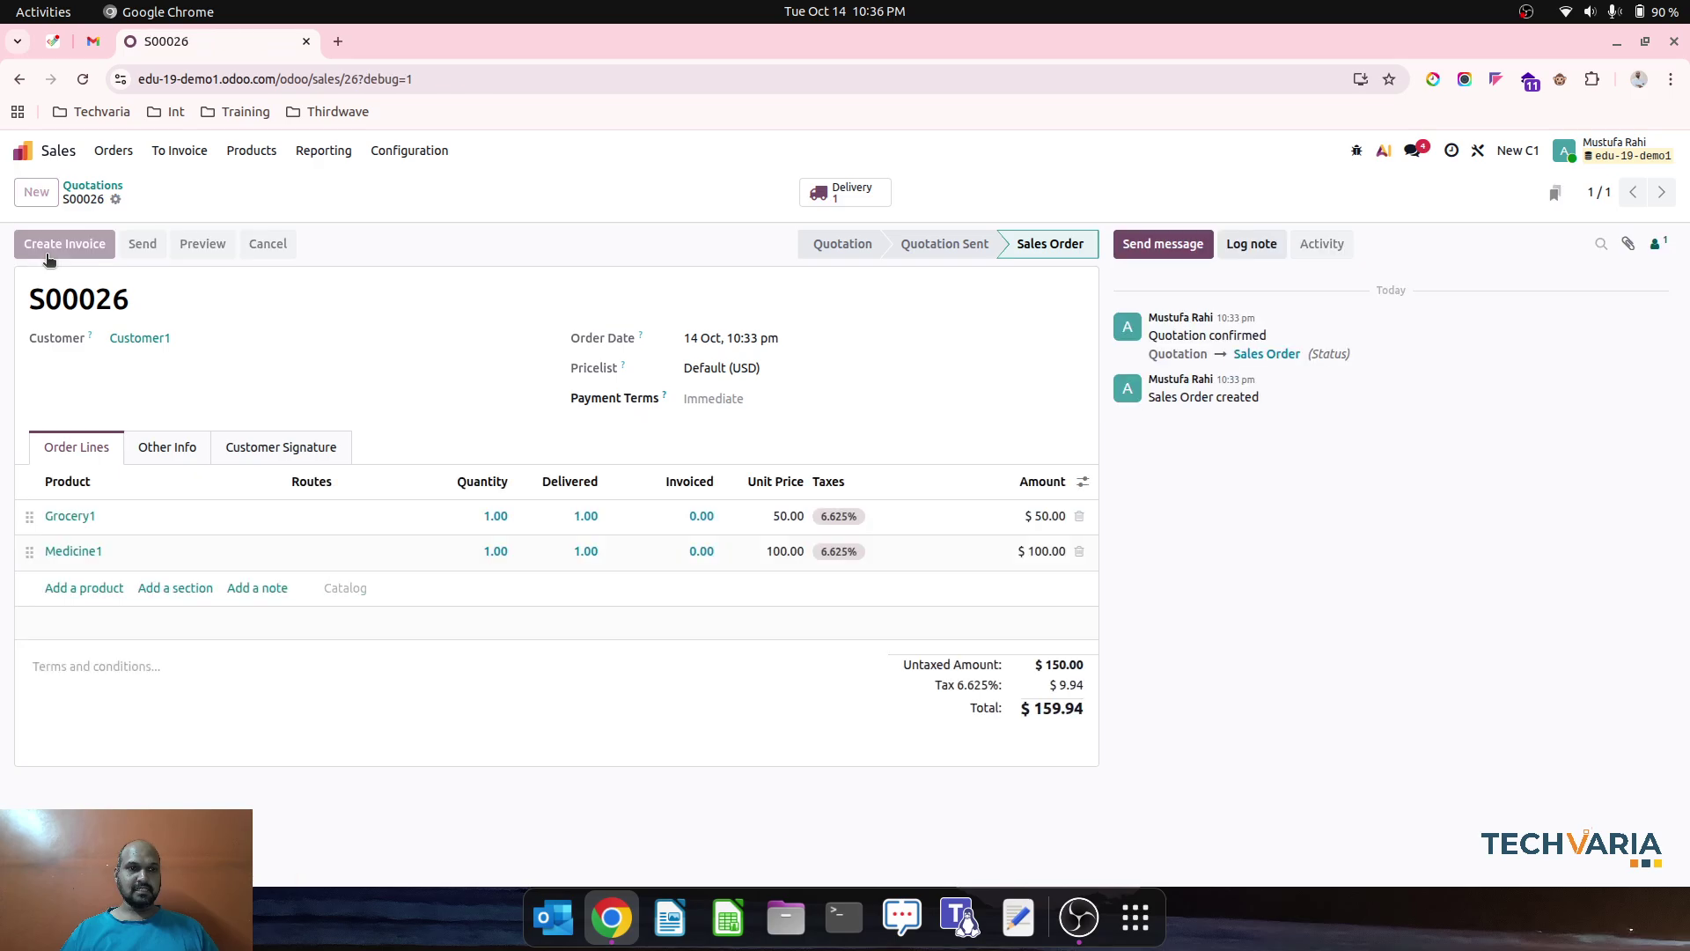
Create the customer invoice for the sales order, examine its journal items and confirm it
left_click(79, 245)
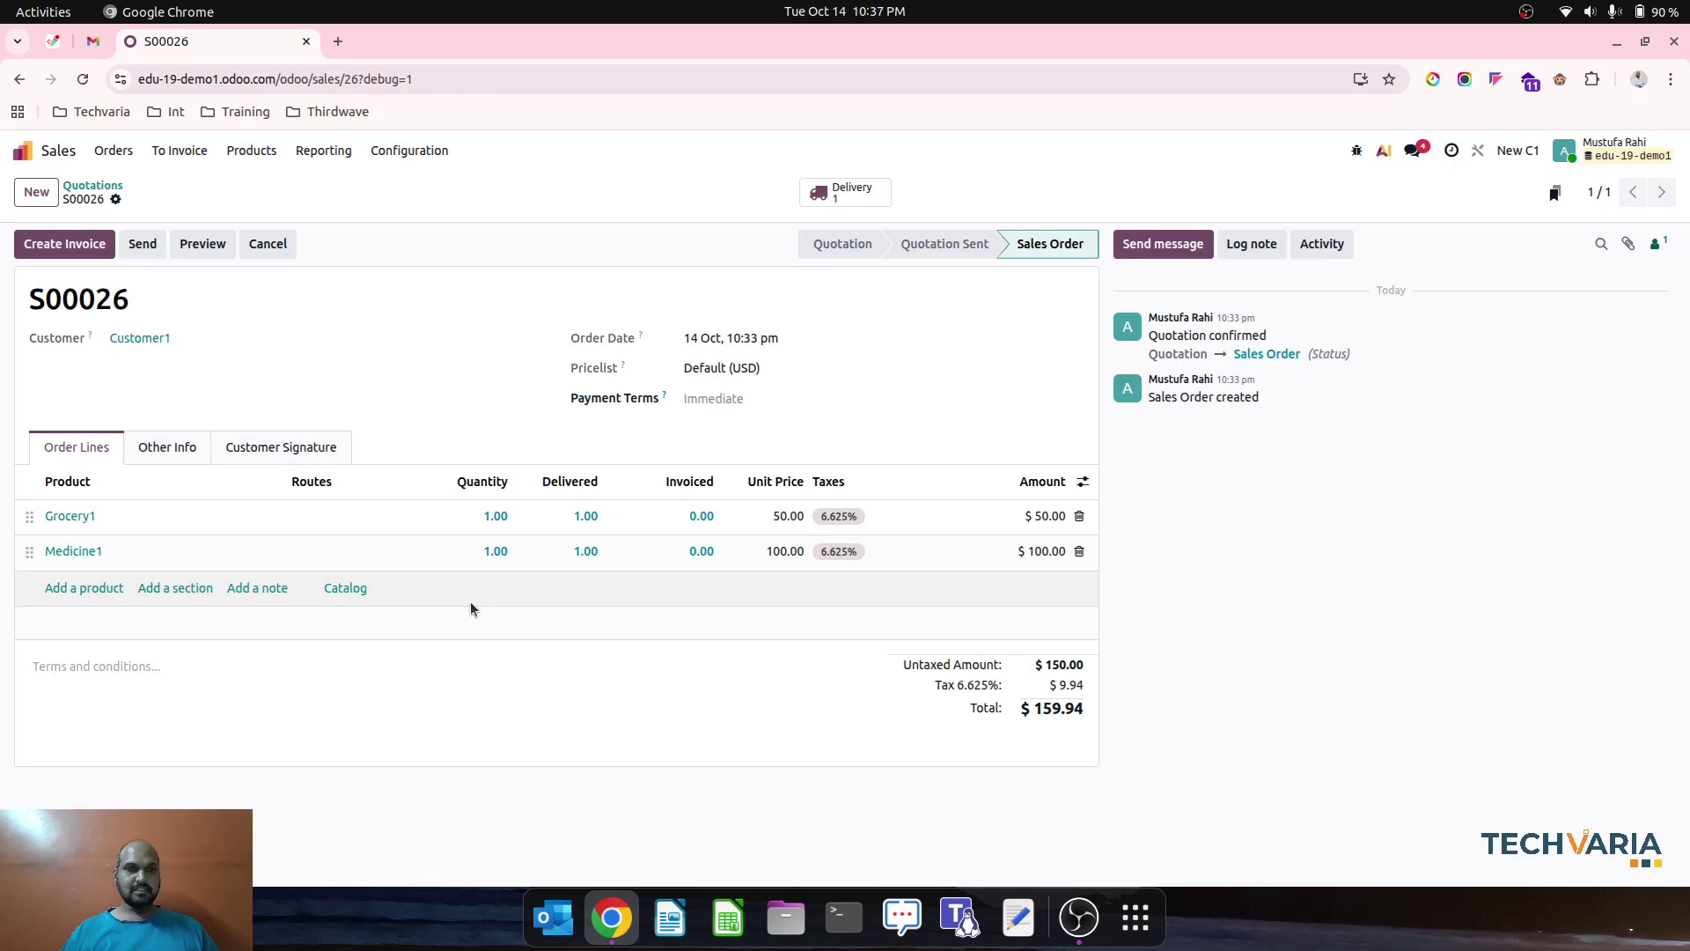
left_click(182, 508)
left_click(49, 243)
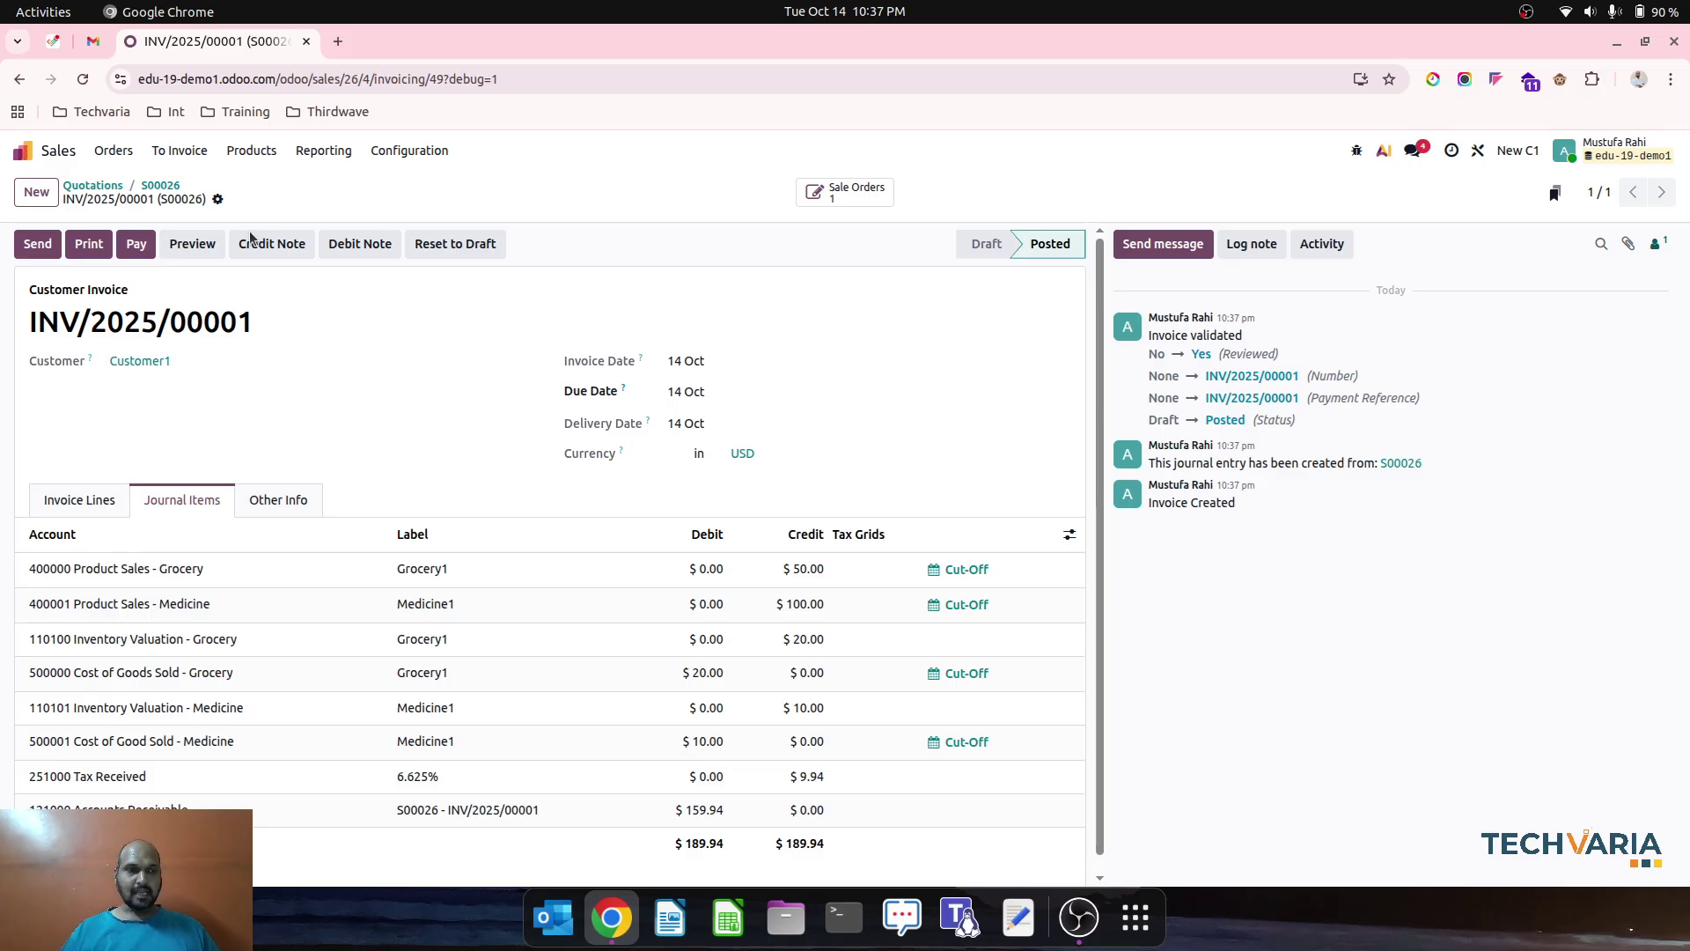
Open the Inventory Valuation review in Accounting and examine the stock variation after invoicing
left_click(23, 150)
left_click(911, 391)
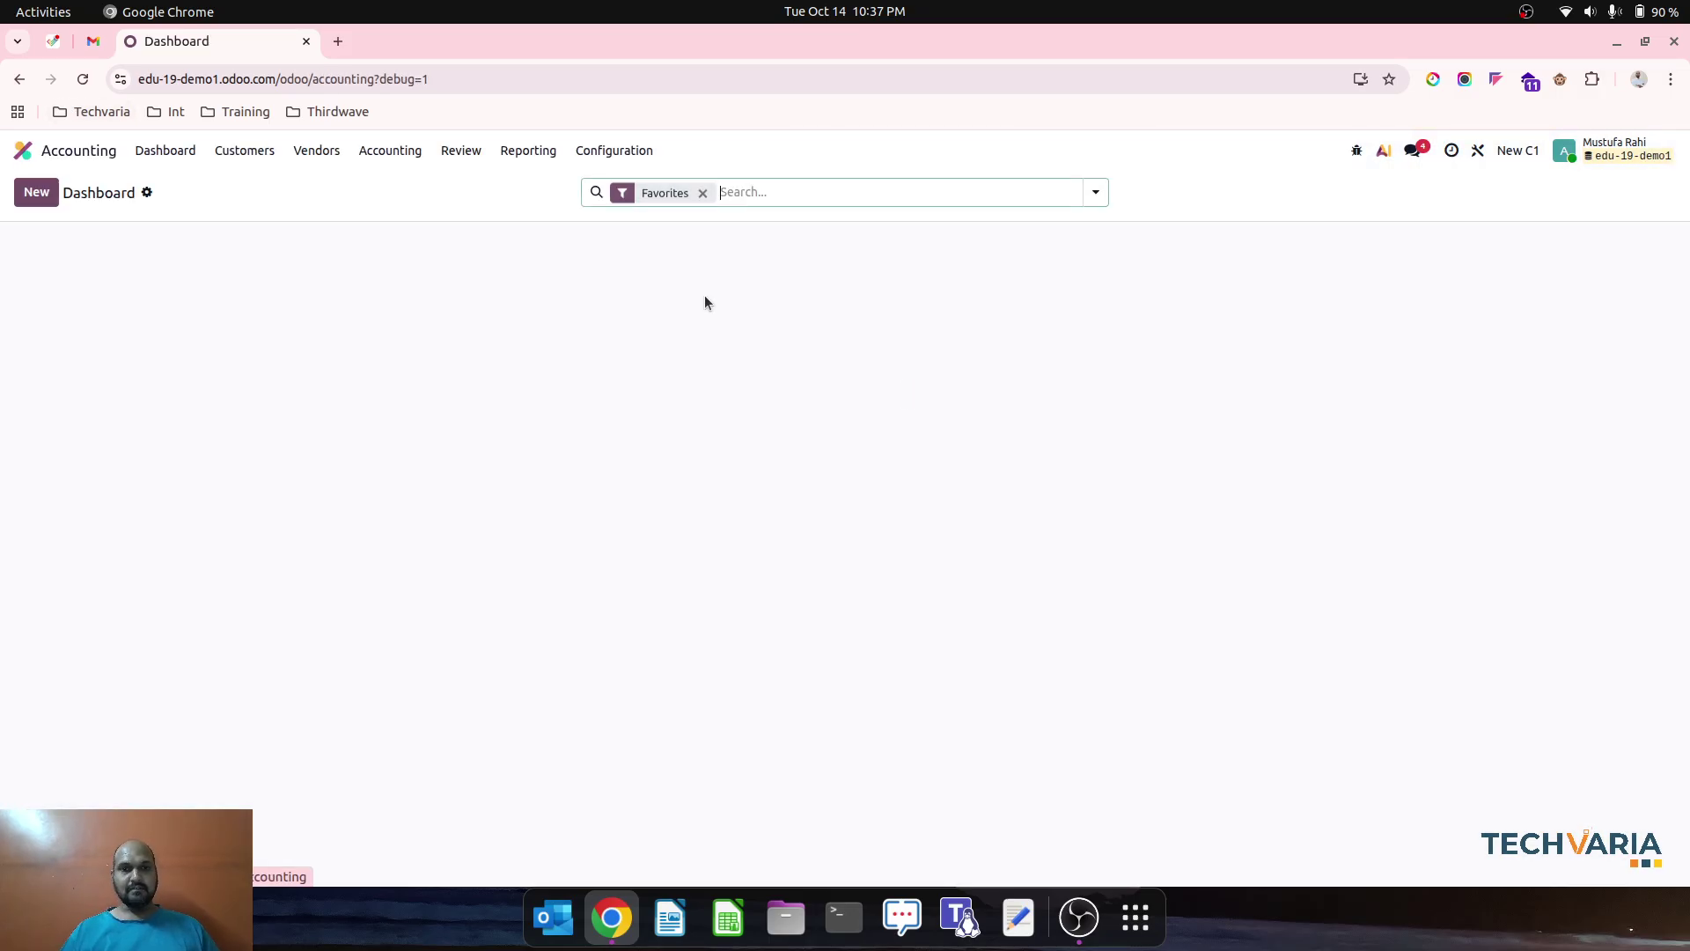
left_click(460, 151)
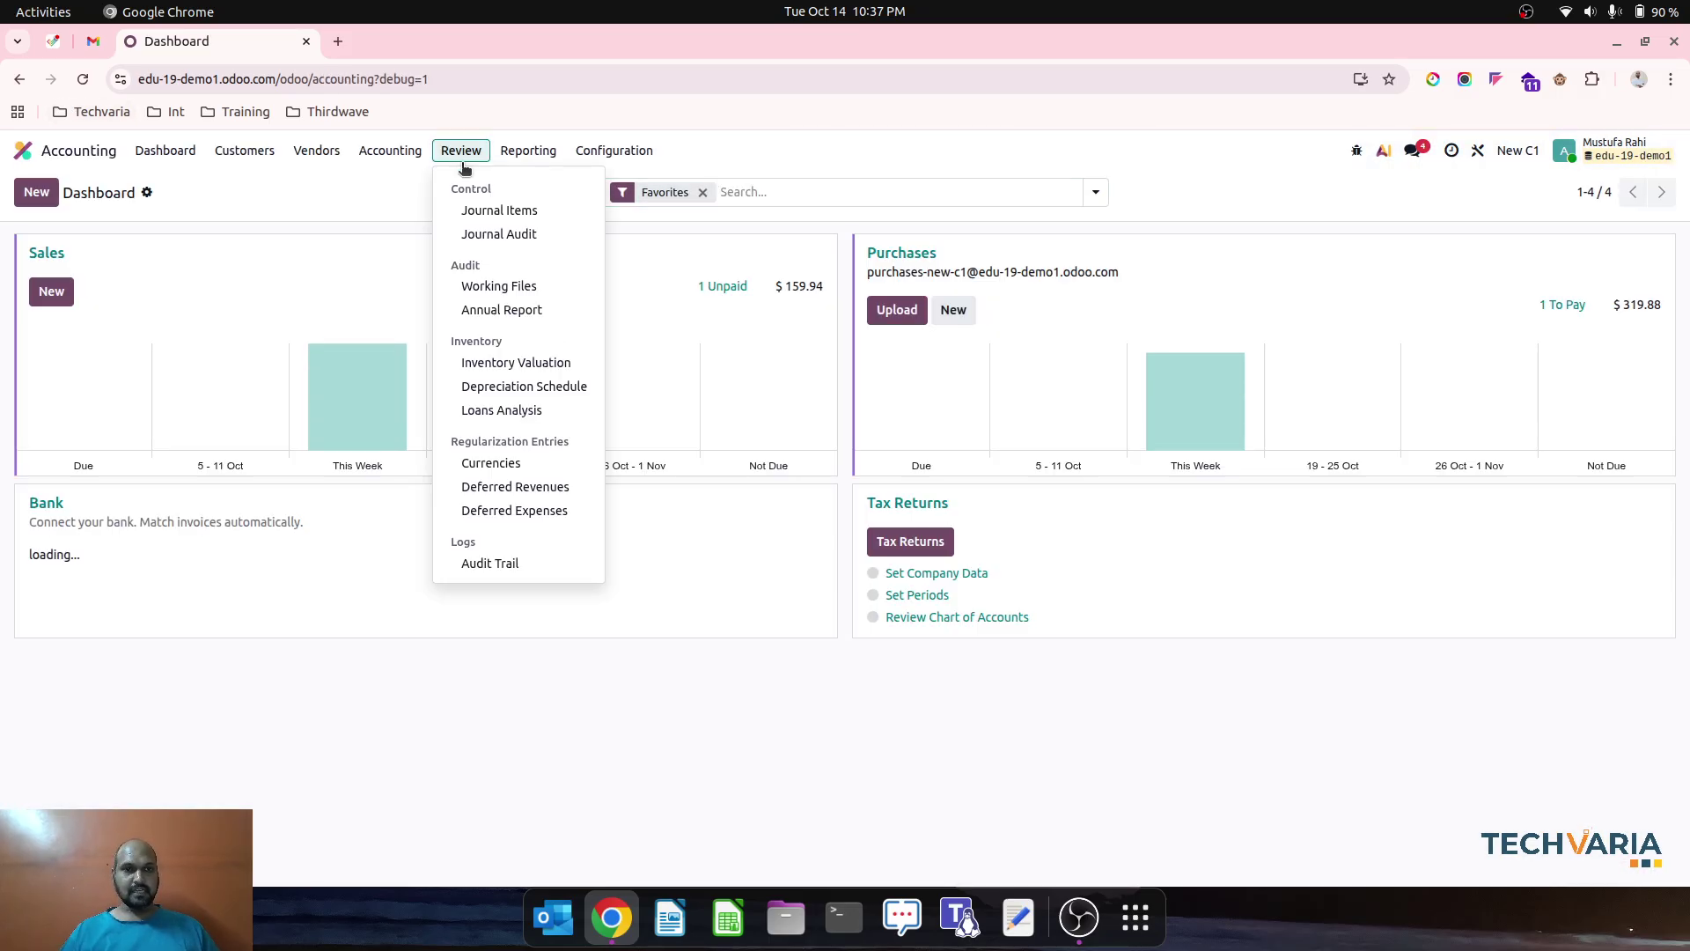
left_click(532, 362)
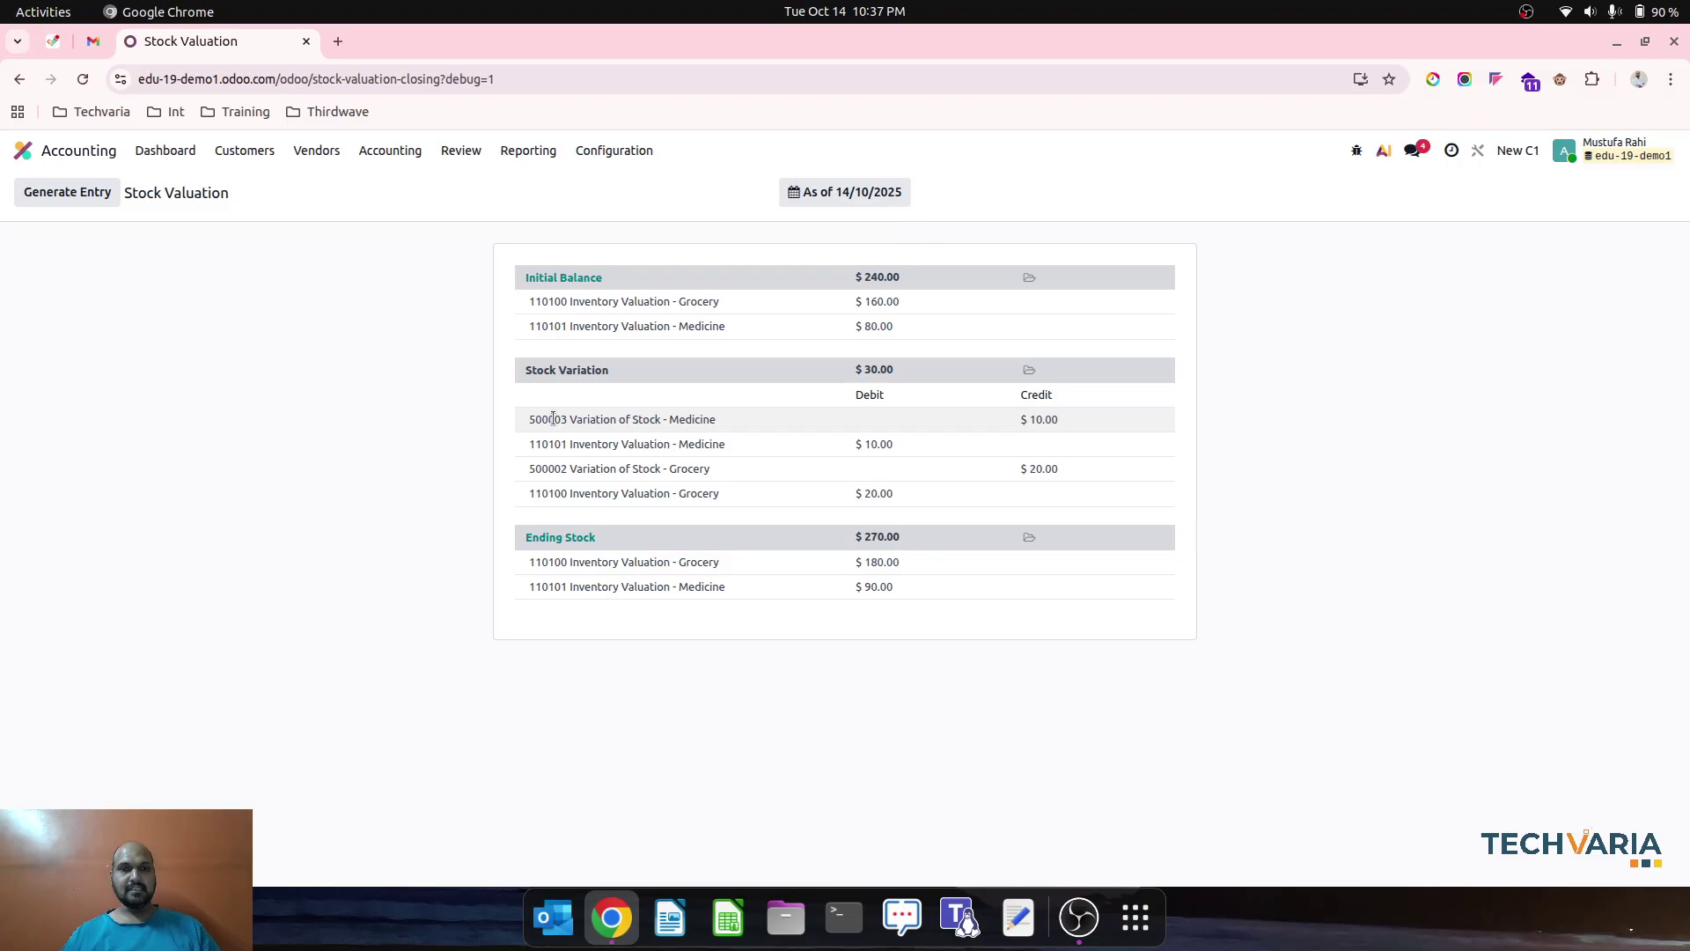
Open the Profit and Loss report and expand Cost of Sales and Income to examine the Grocery and Medicine accounts
left_click(486, 152)
left_click(529, 151)
left_click(540, 234)
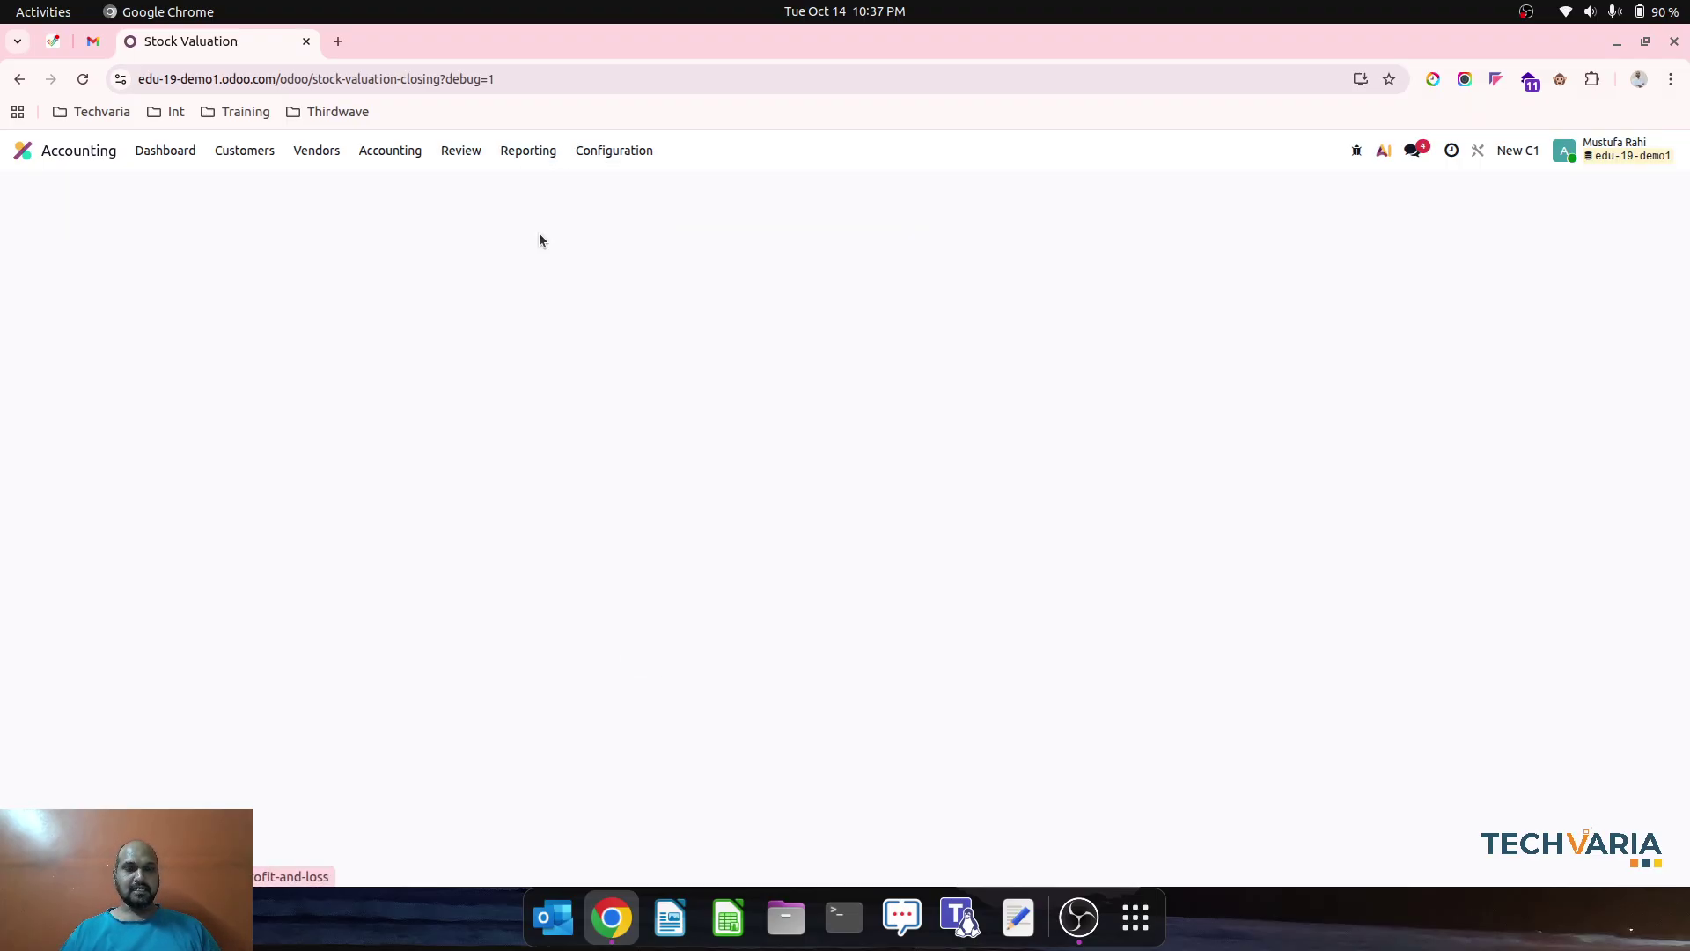
left_click(536, 355)
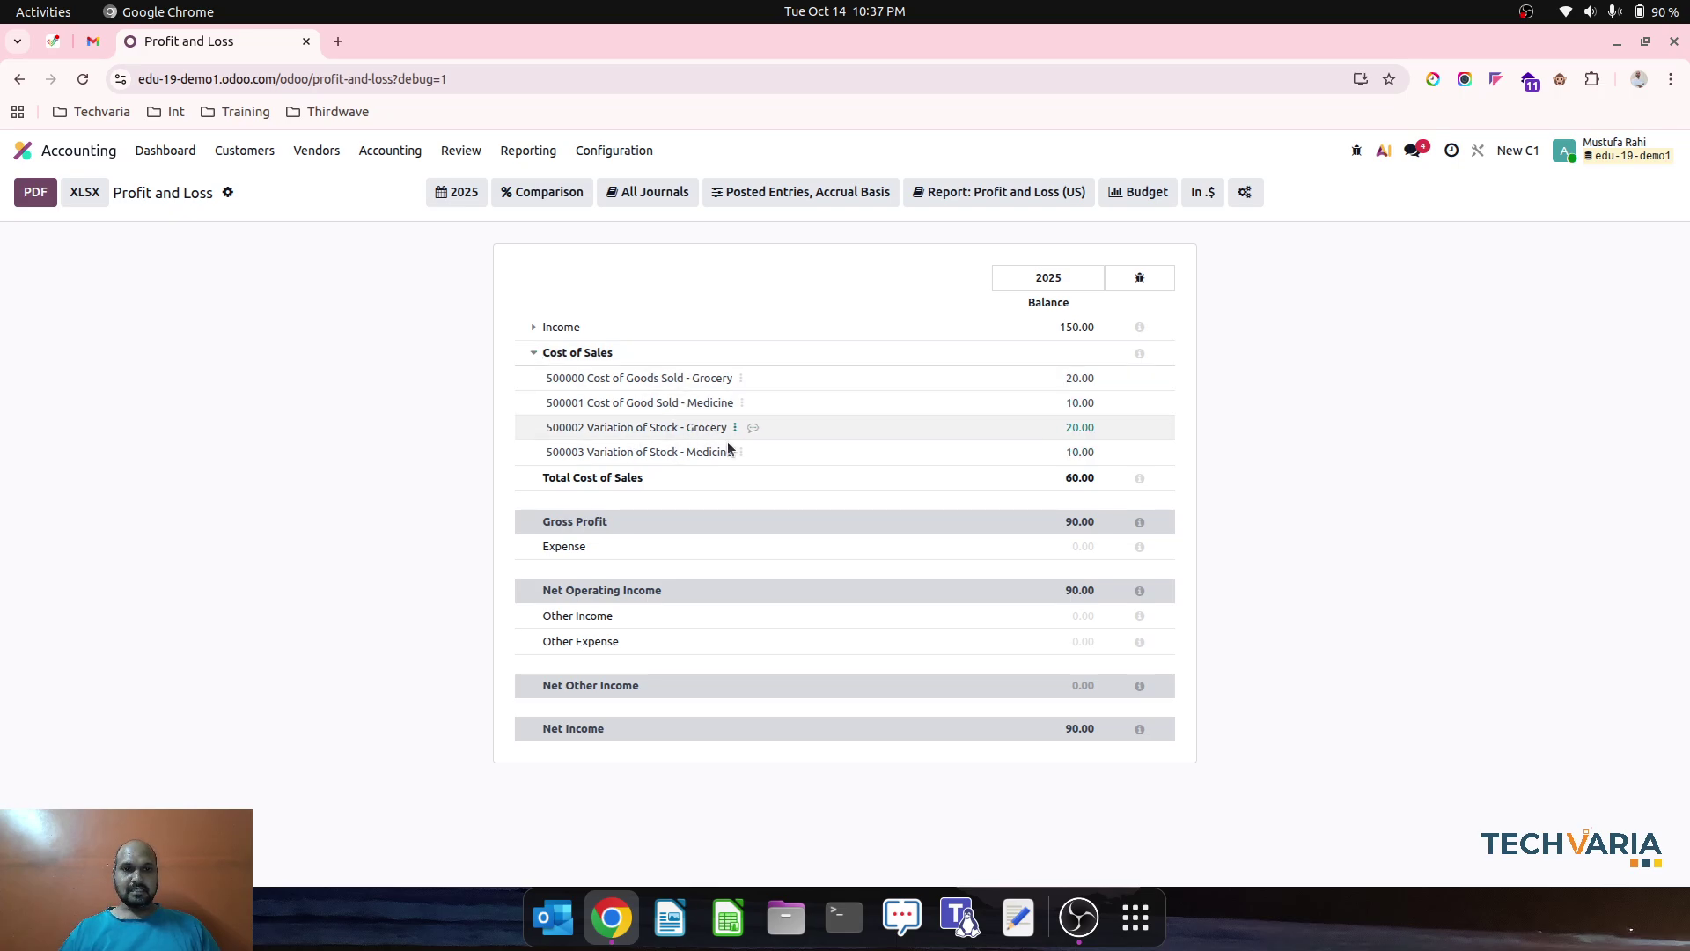
left_click(577, 329)
Open the Balance Sheet and expand Other Current Assets to examine the inventory valuation accounts
left_click(533, 153)
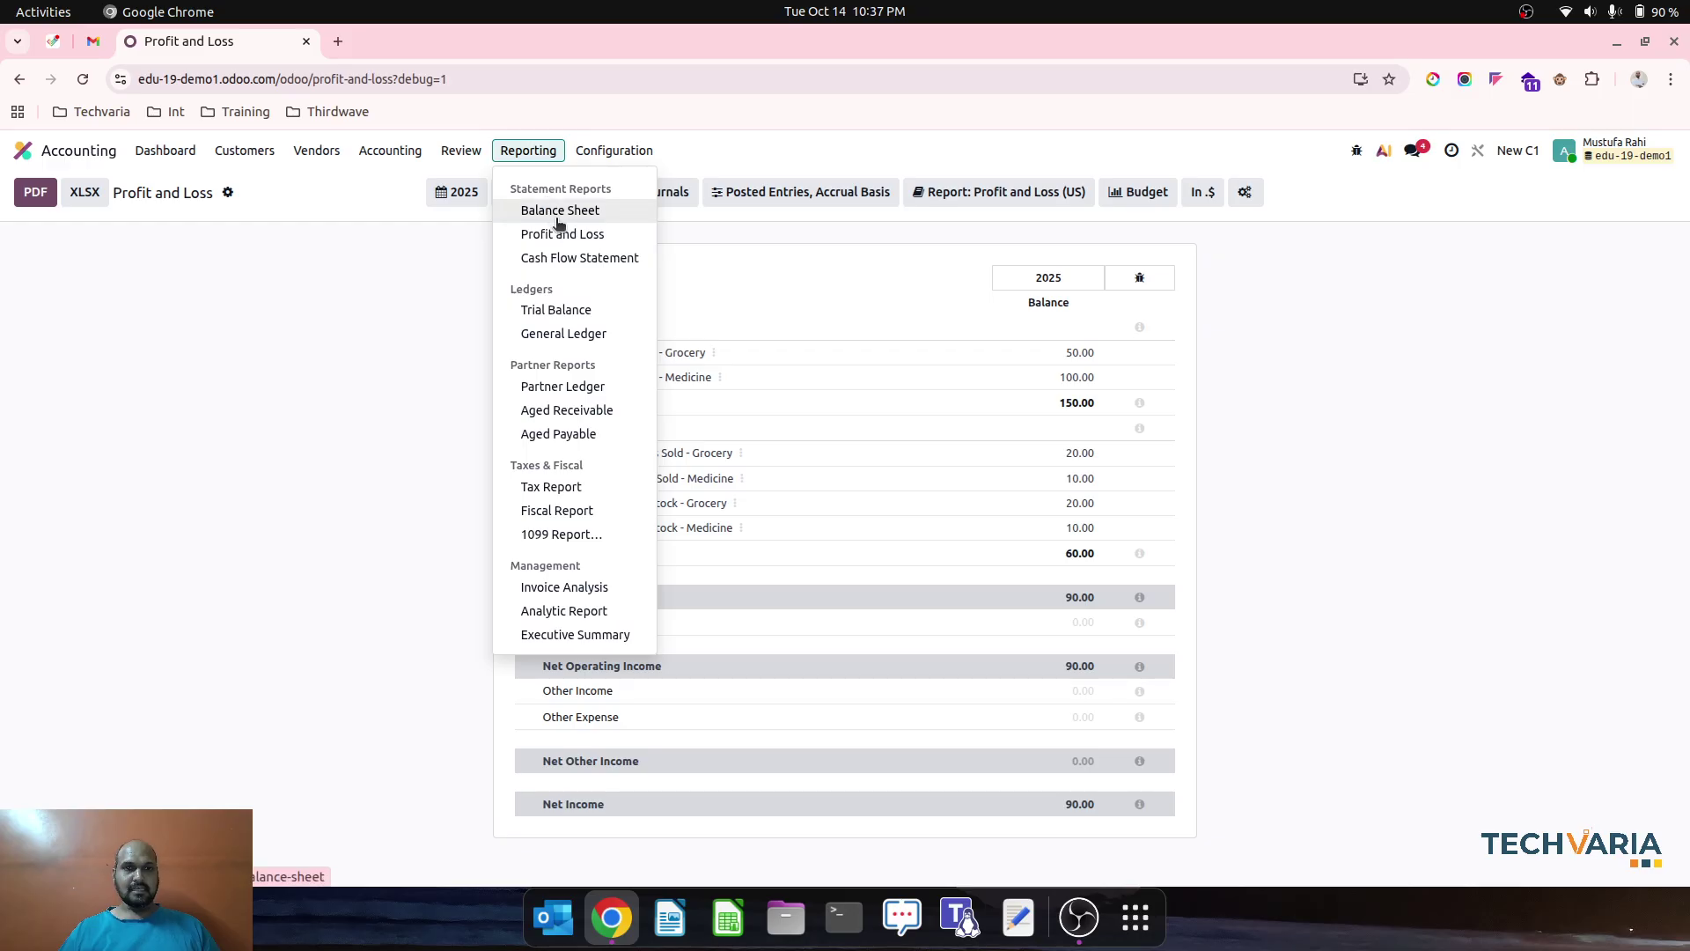
left_click(554, 214)
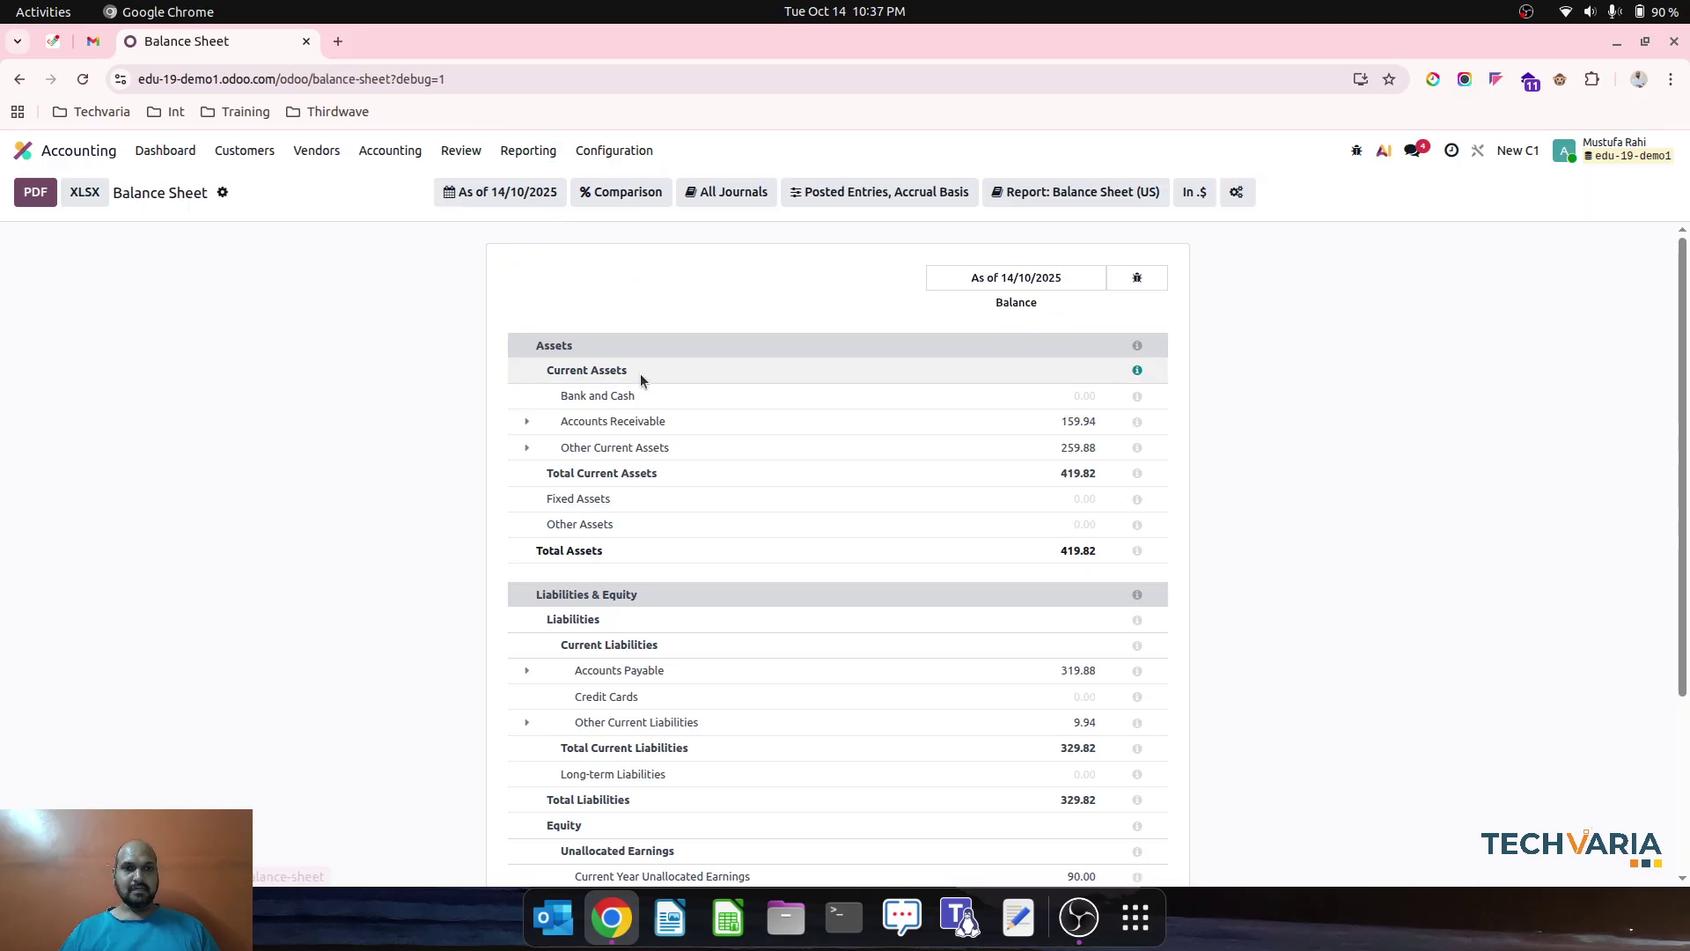
left_click(529, 449)
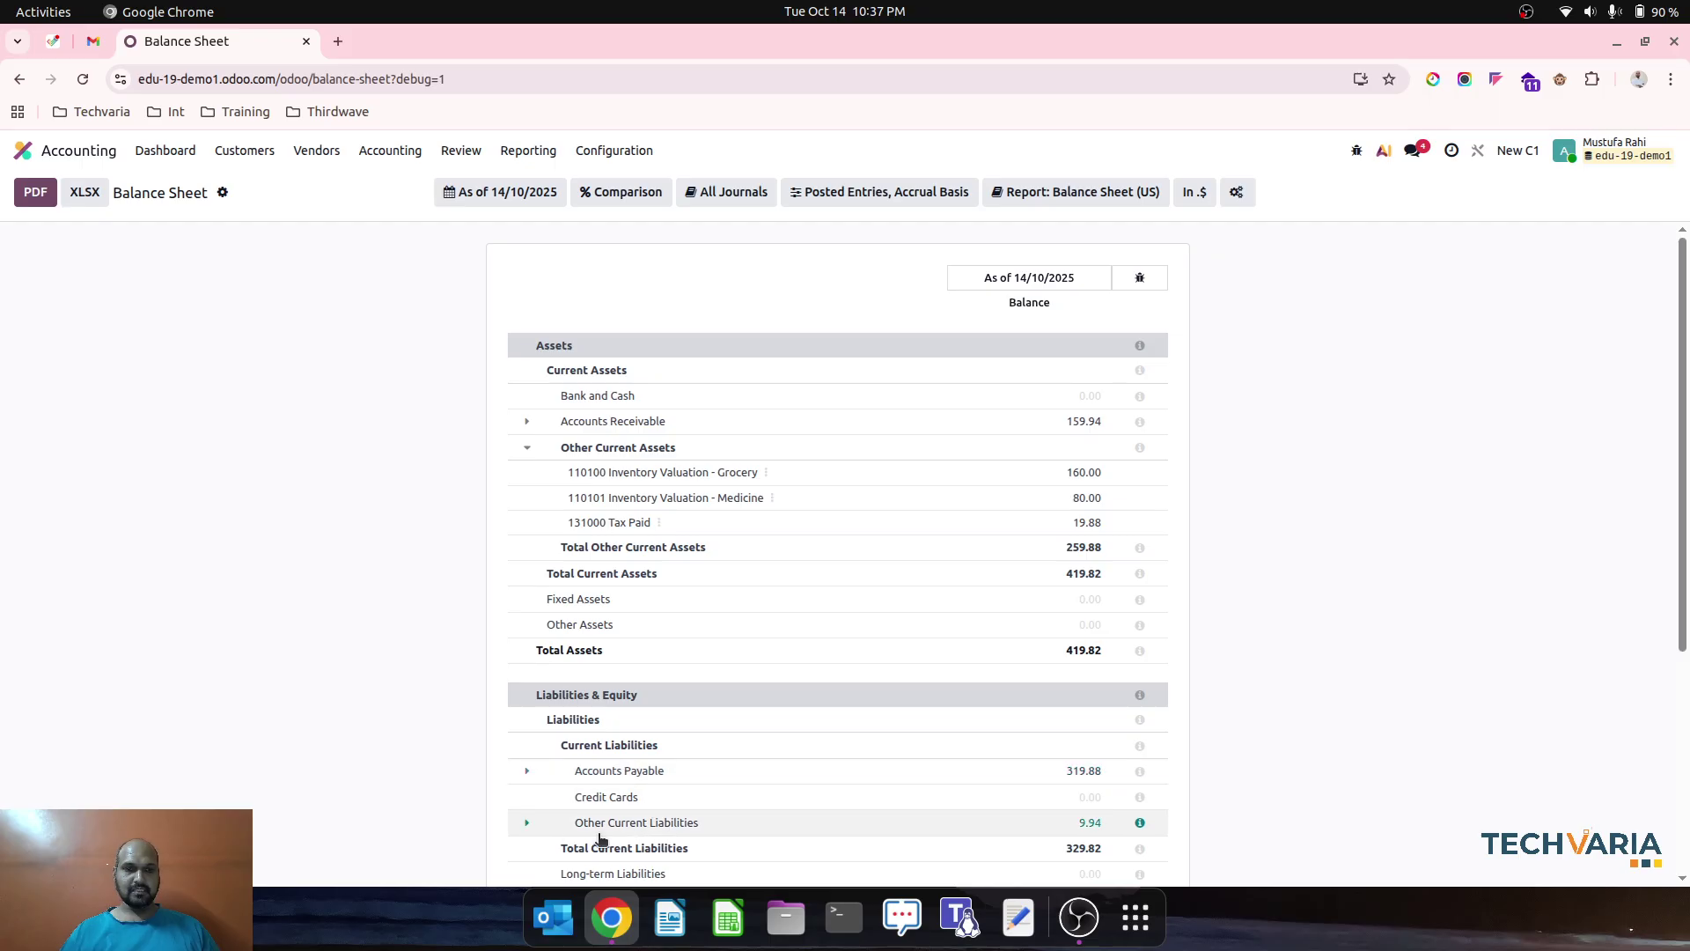
Generate another stock closing entry from the Inventory Valuation review and post it
left_click(466, 155)
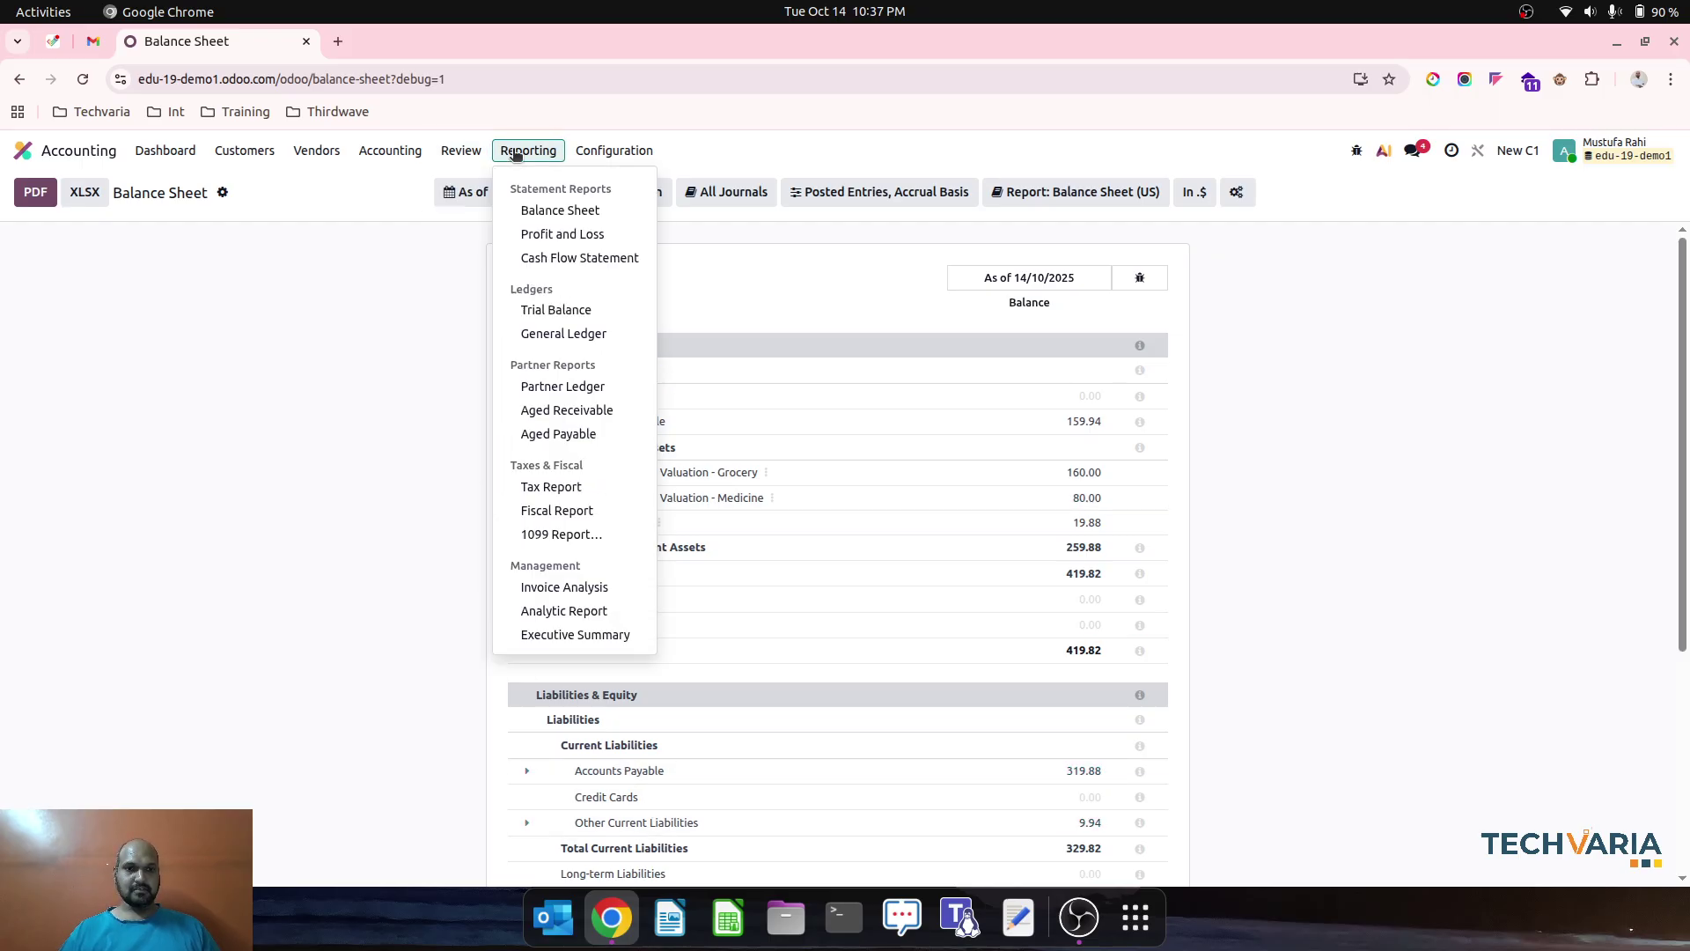
left_click(510, 363)
left_click(71, 191)
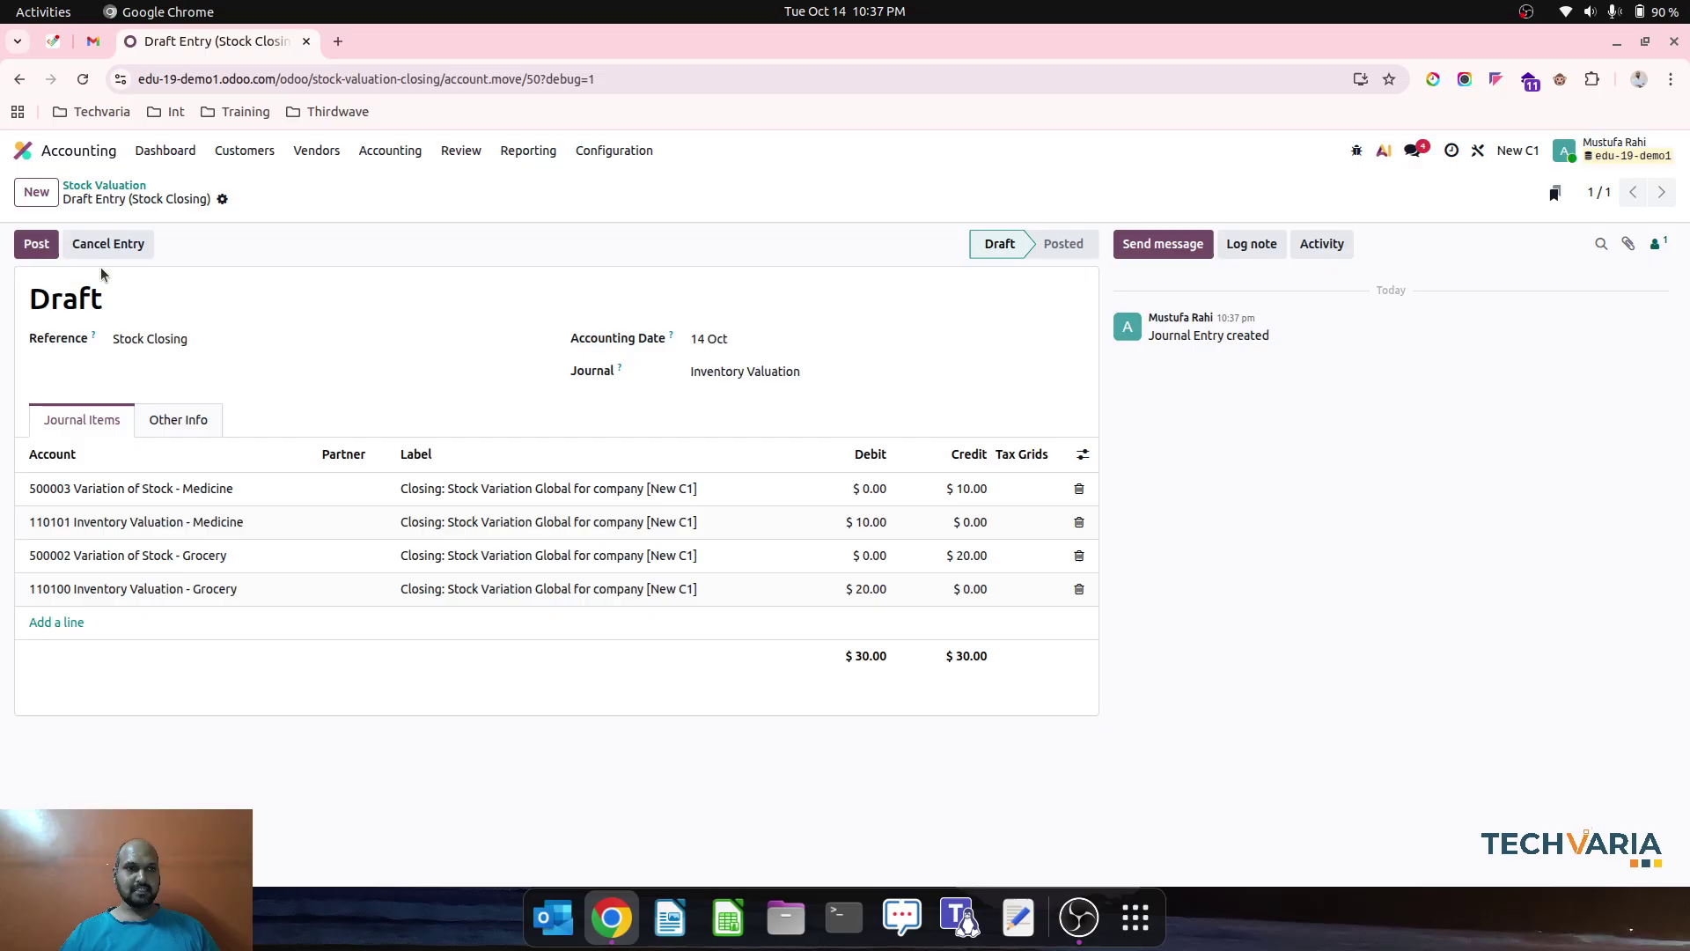
left_click(38, 252)
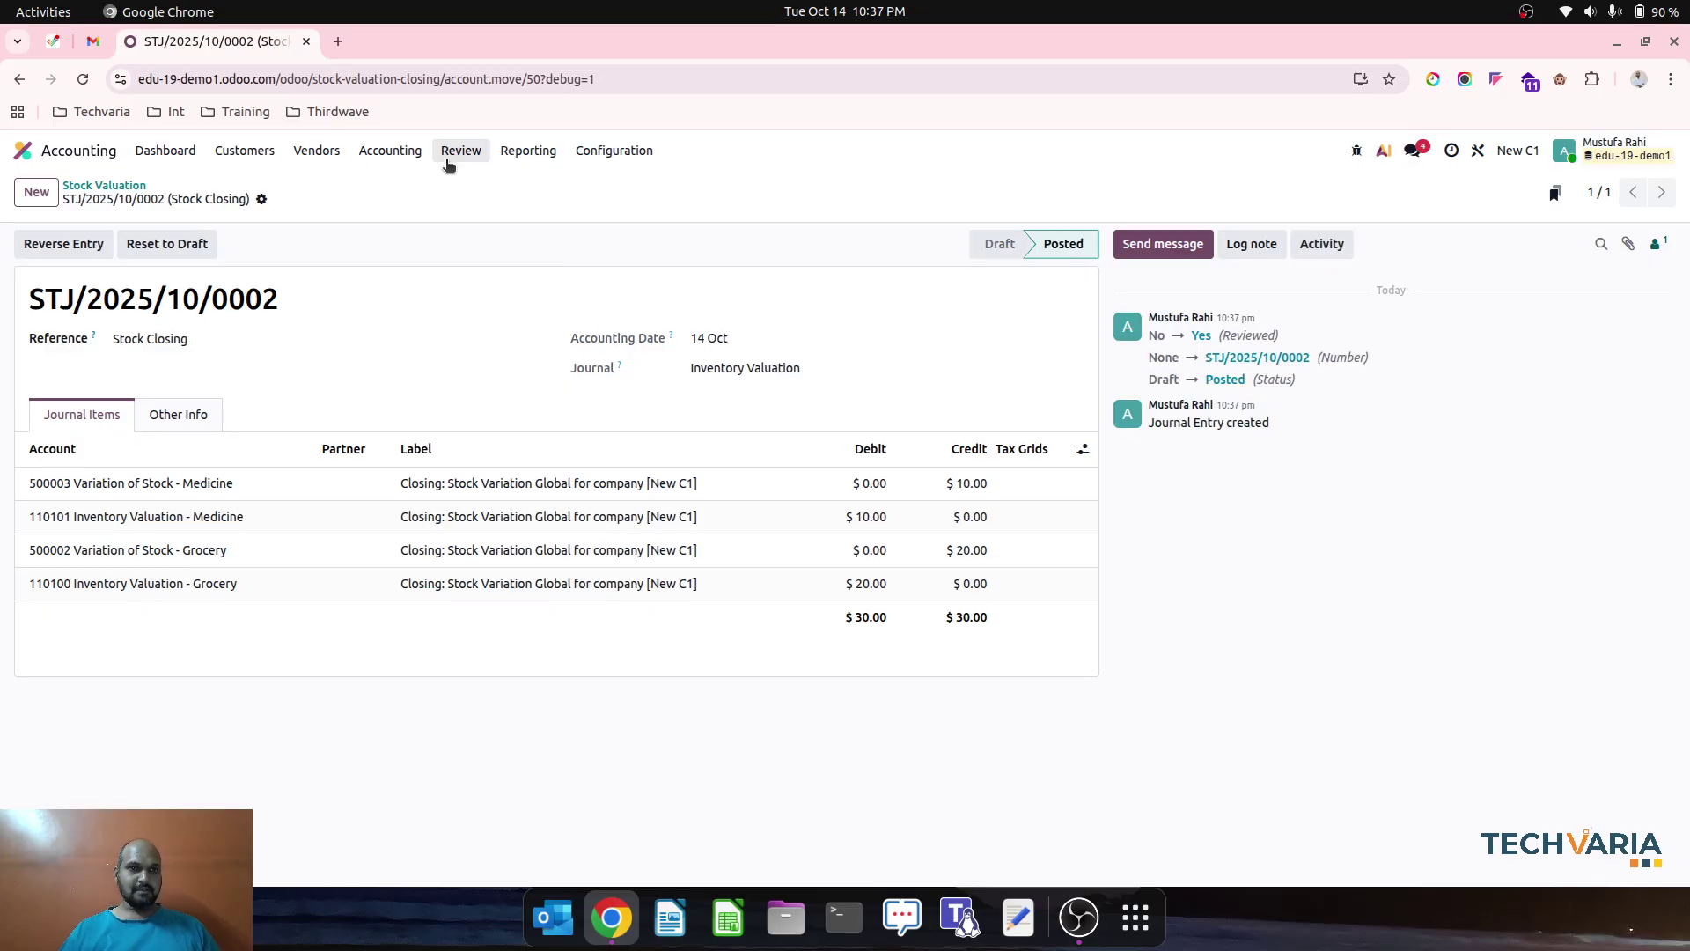
Recheck the Inventory Valuation review and the Balance Sheet after the second closing entry, expanding Accounts Receivable
left_click(496, 155)
left_click(460, 155)
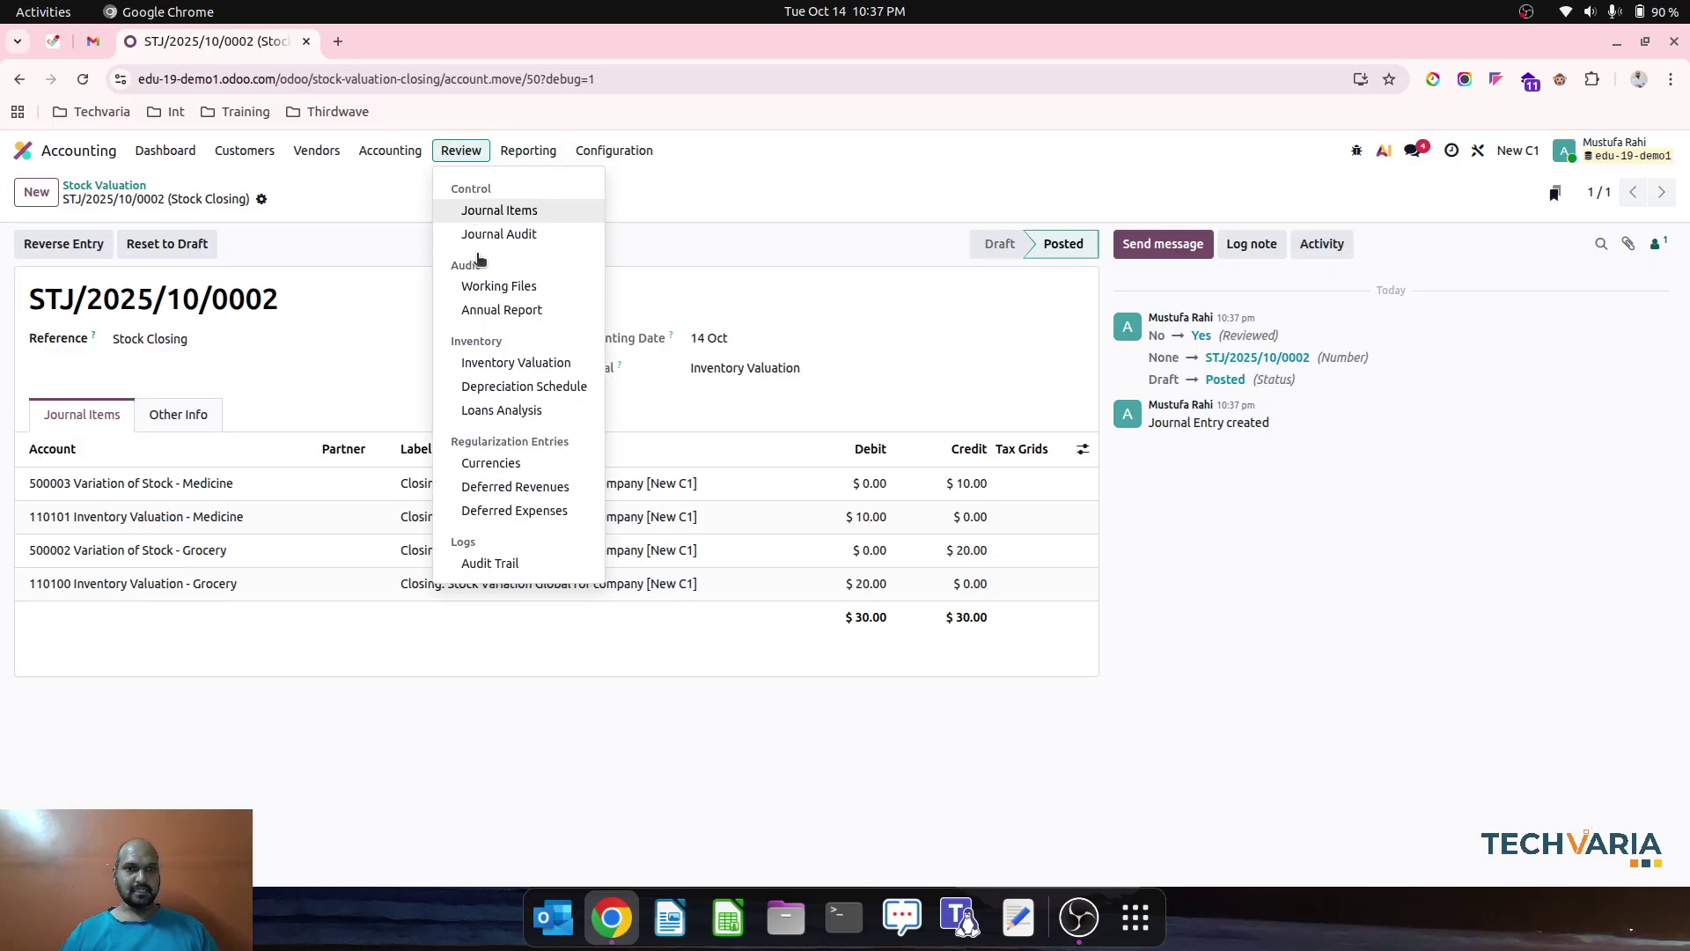
left_click(493, 360)
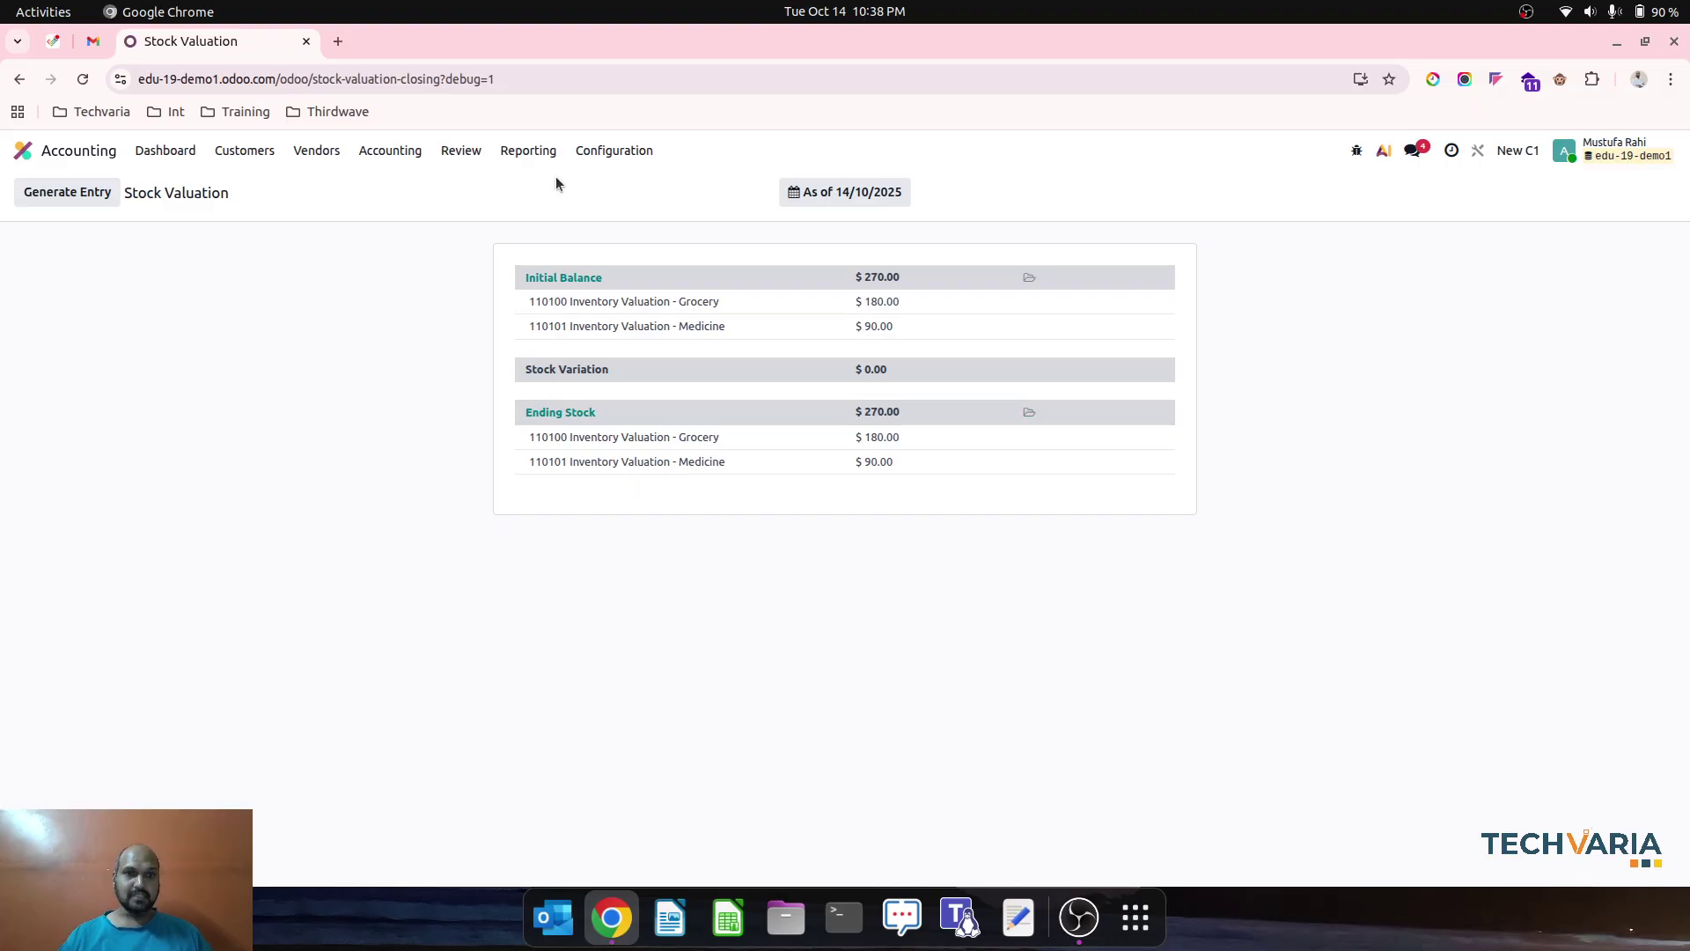
left_click(539, 153)
left_click(555, 211)
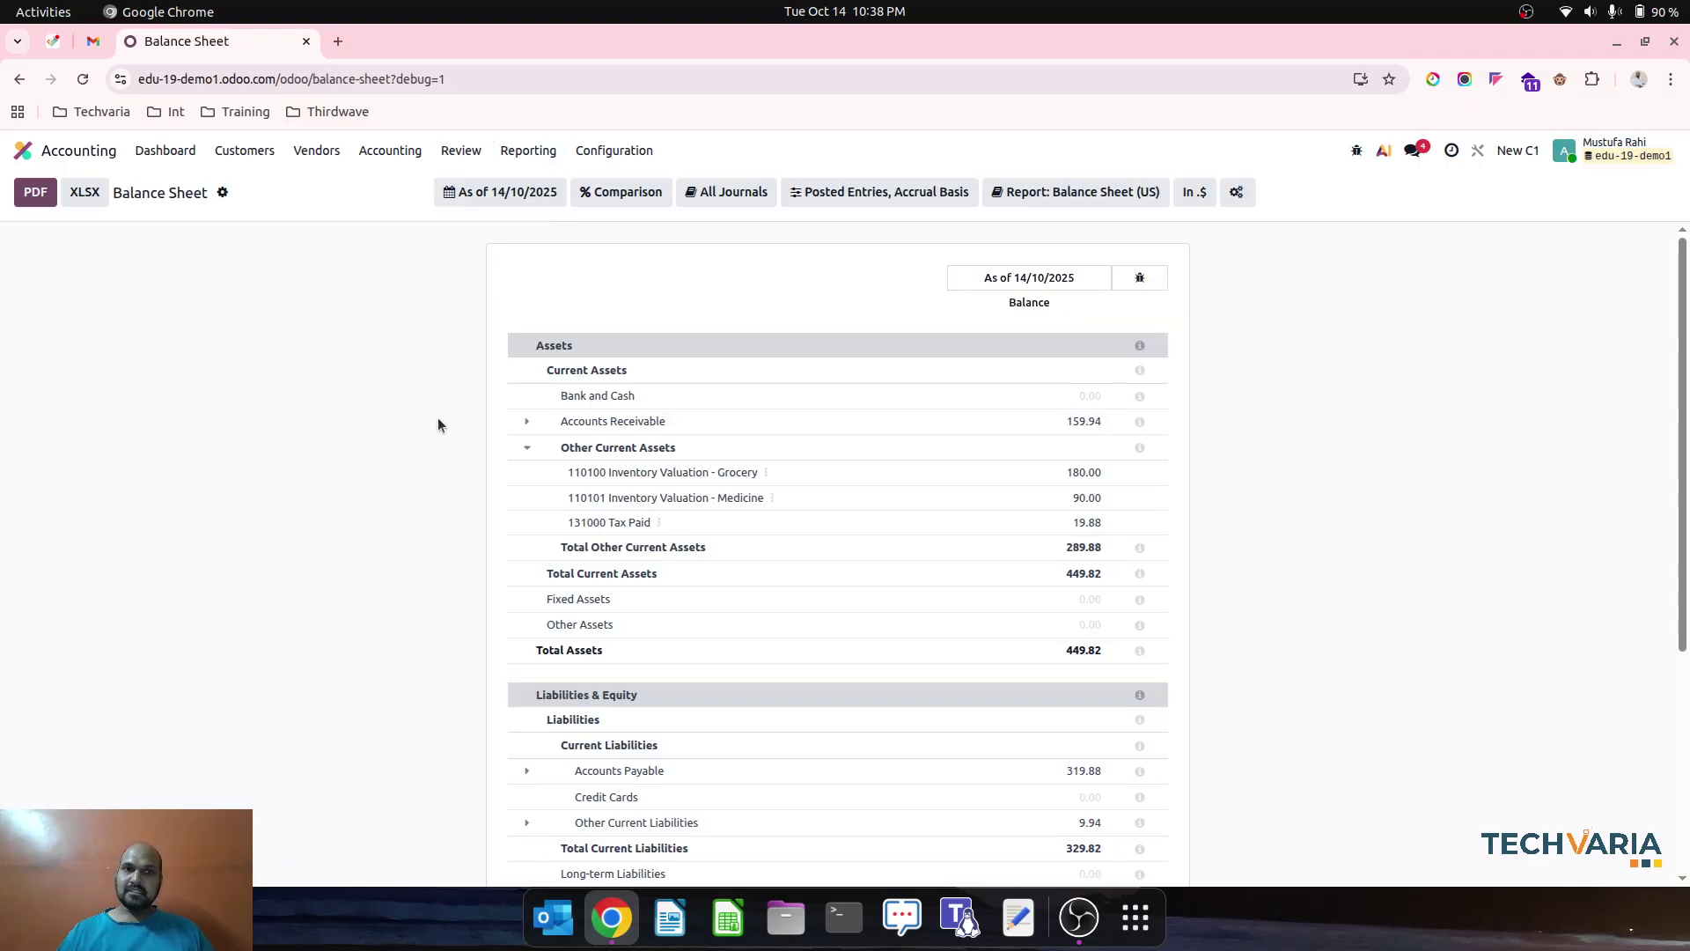
left_click(529, 422)
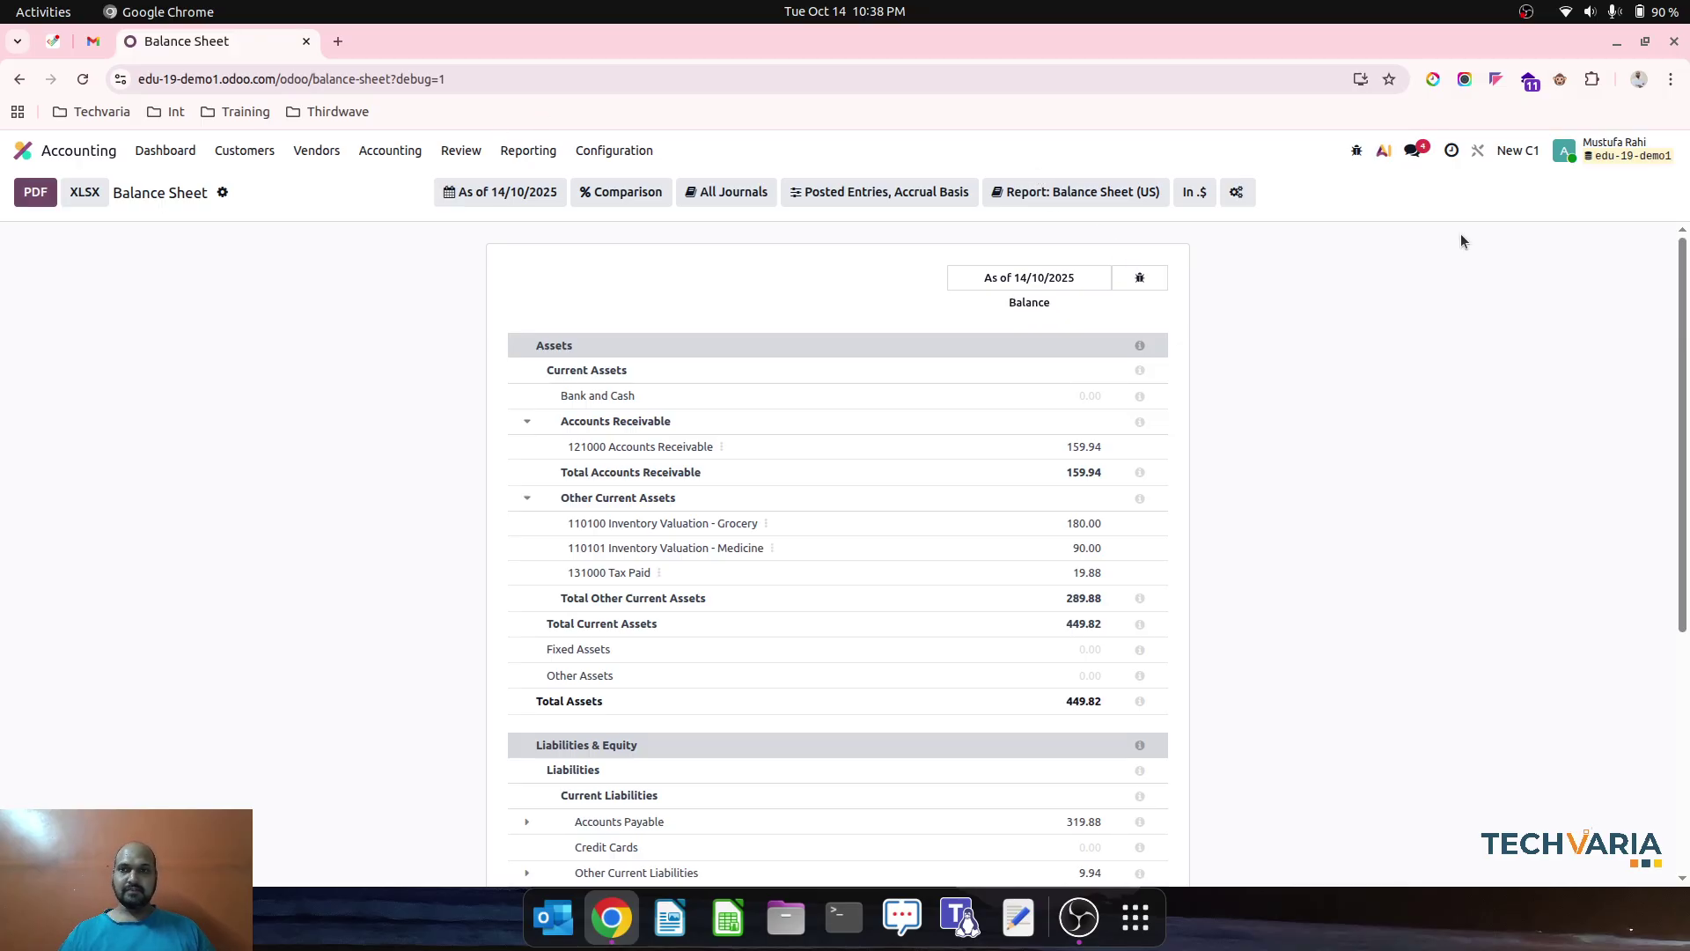
Open the Companies list and start a new company named New C2
left_click(93, 156)
type("compa")
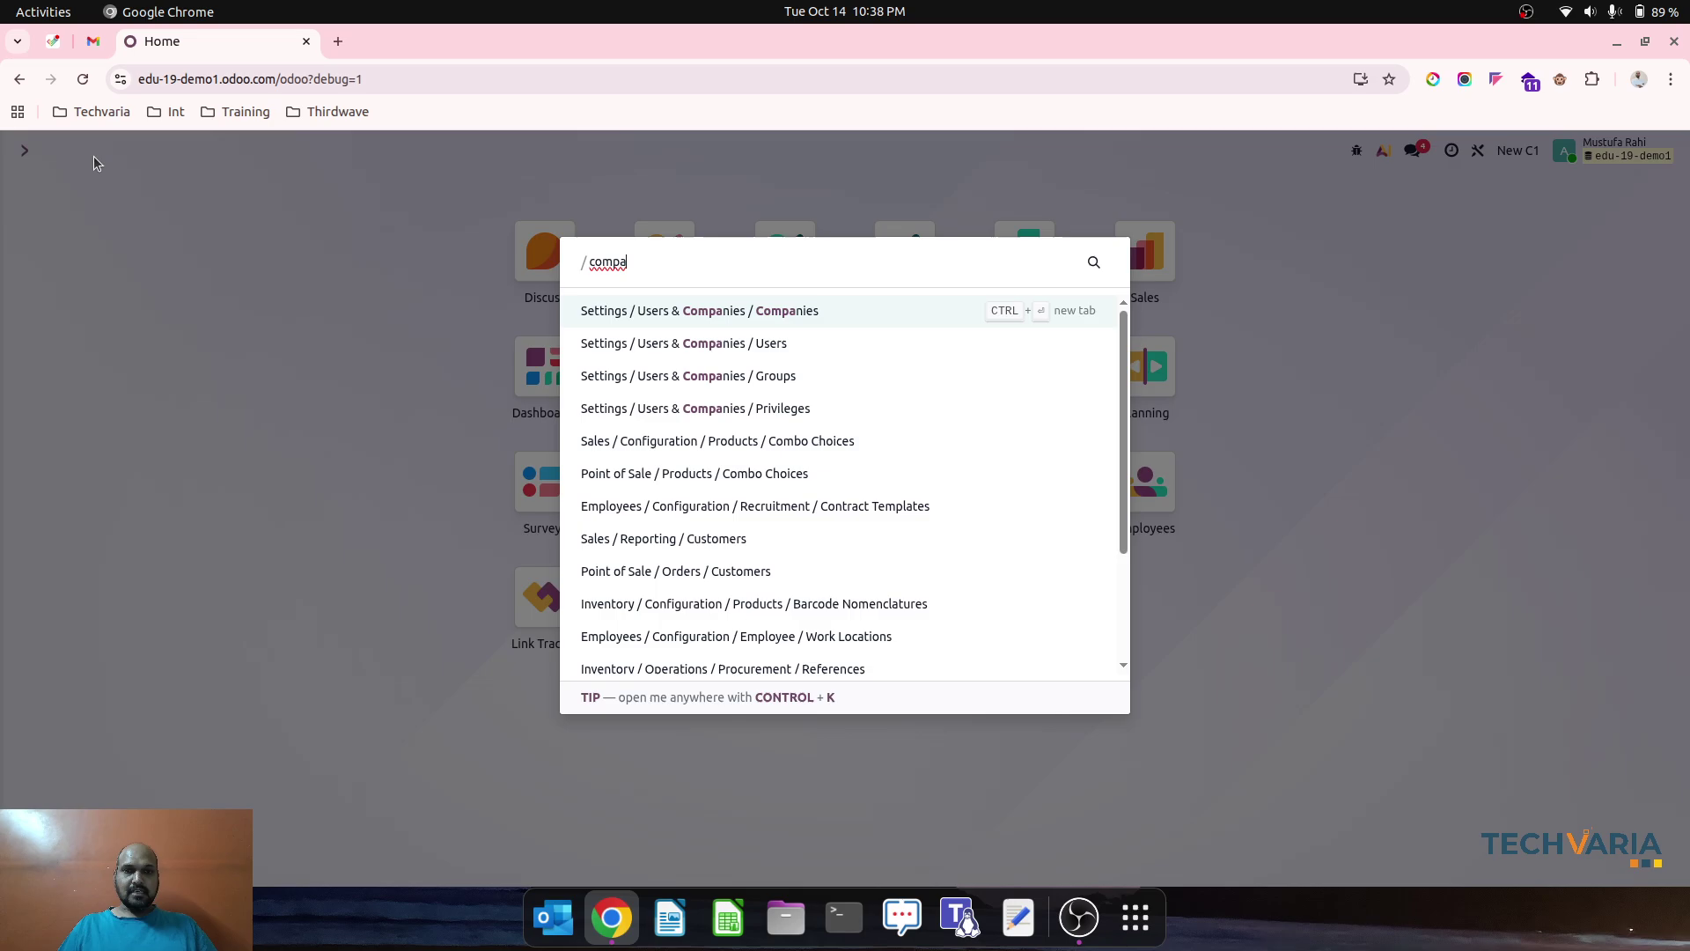
key("Return")
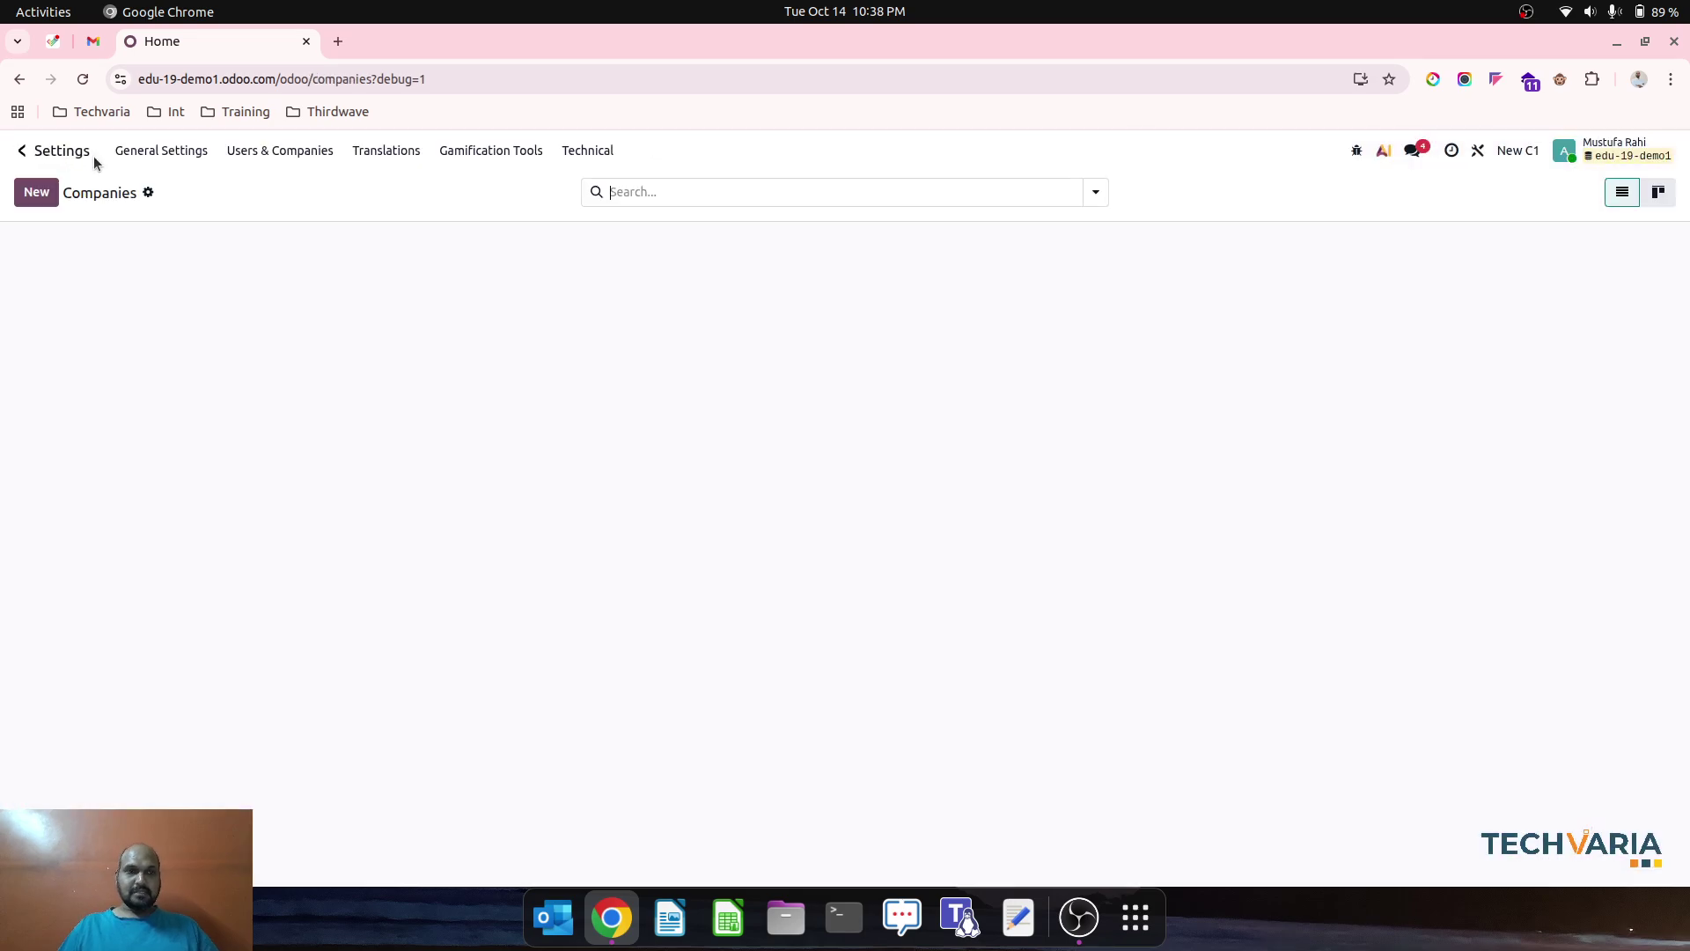
left_click(36, 192)
type("New")
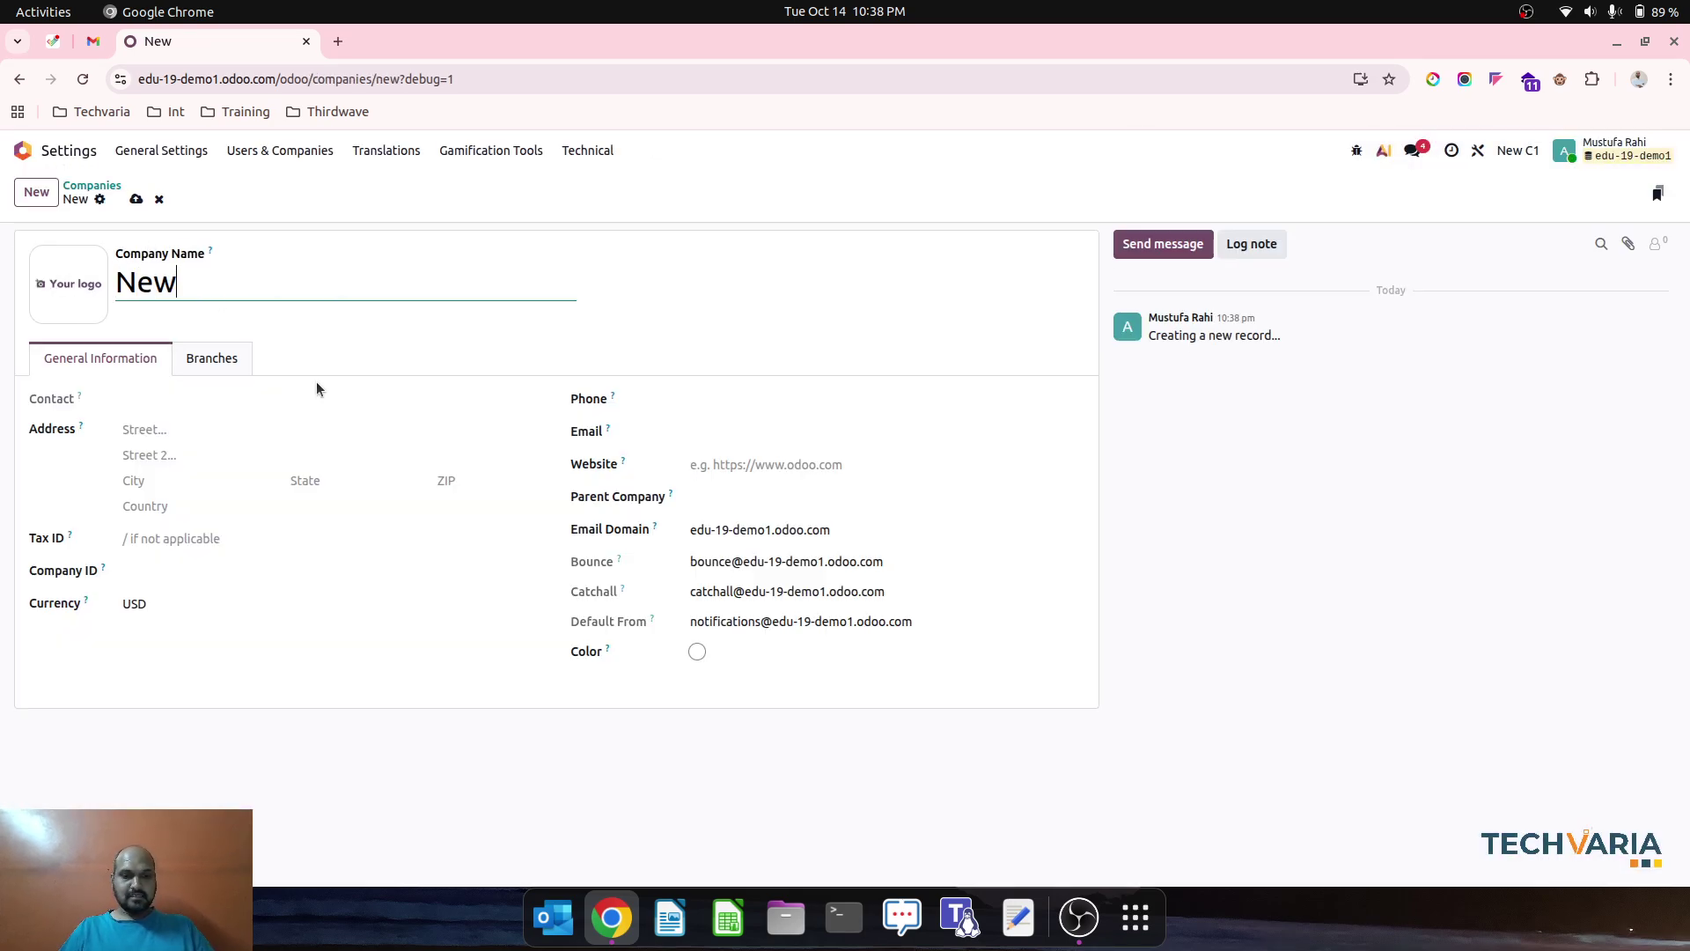
type(" C2")
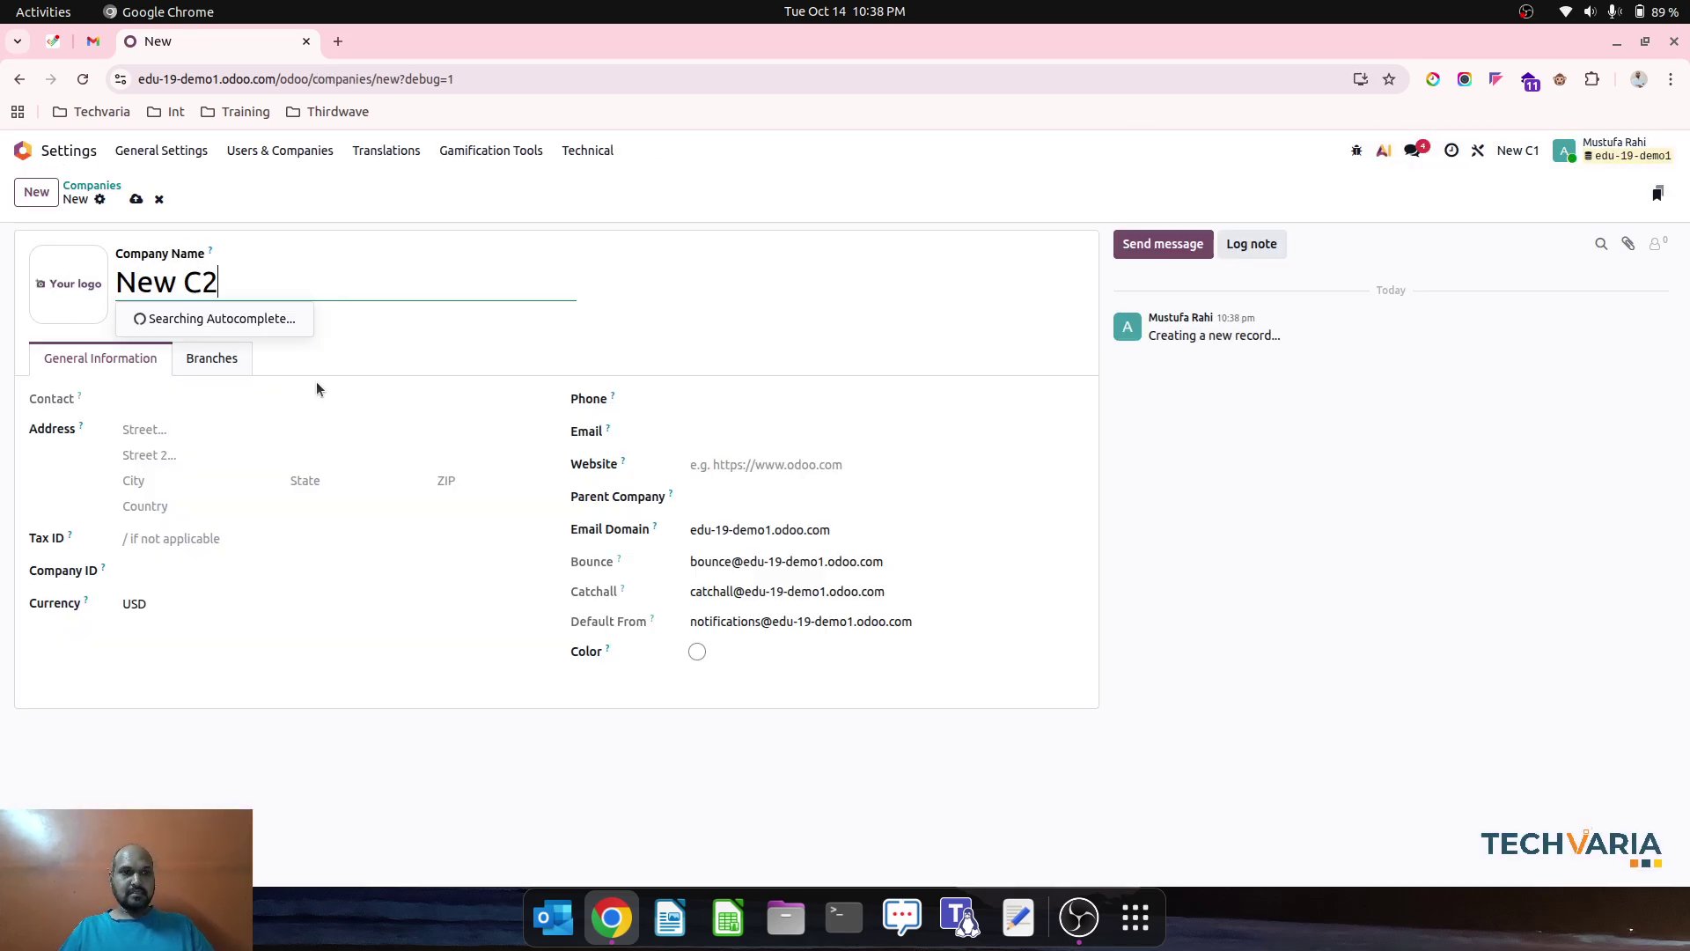
Set the New C2 company's country to United States and state to New Jersey (US), and save the company
left_click(241, 509)
type("ni")
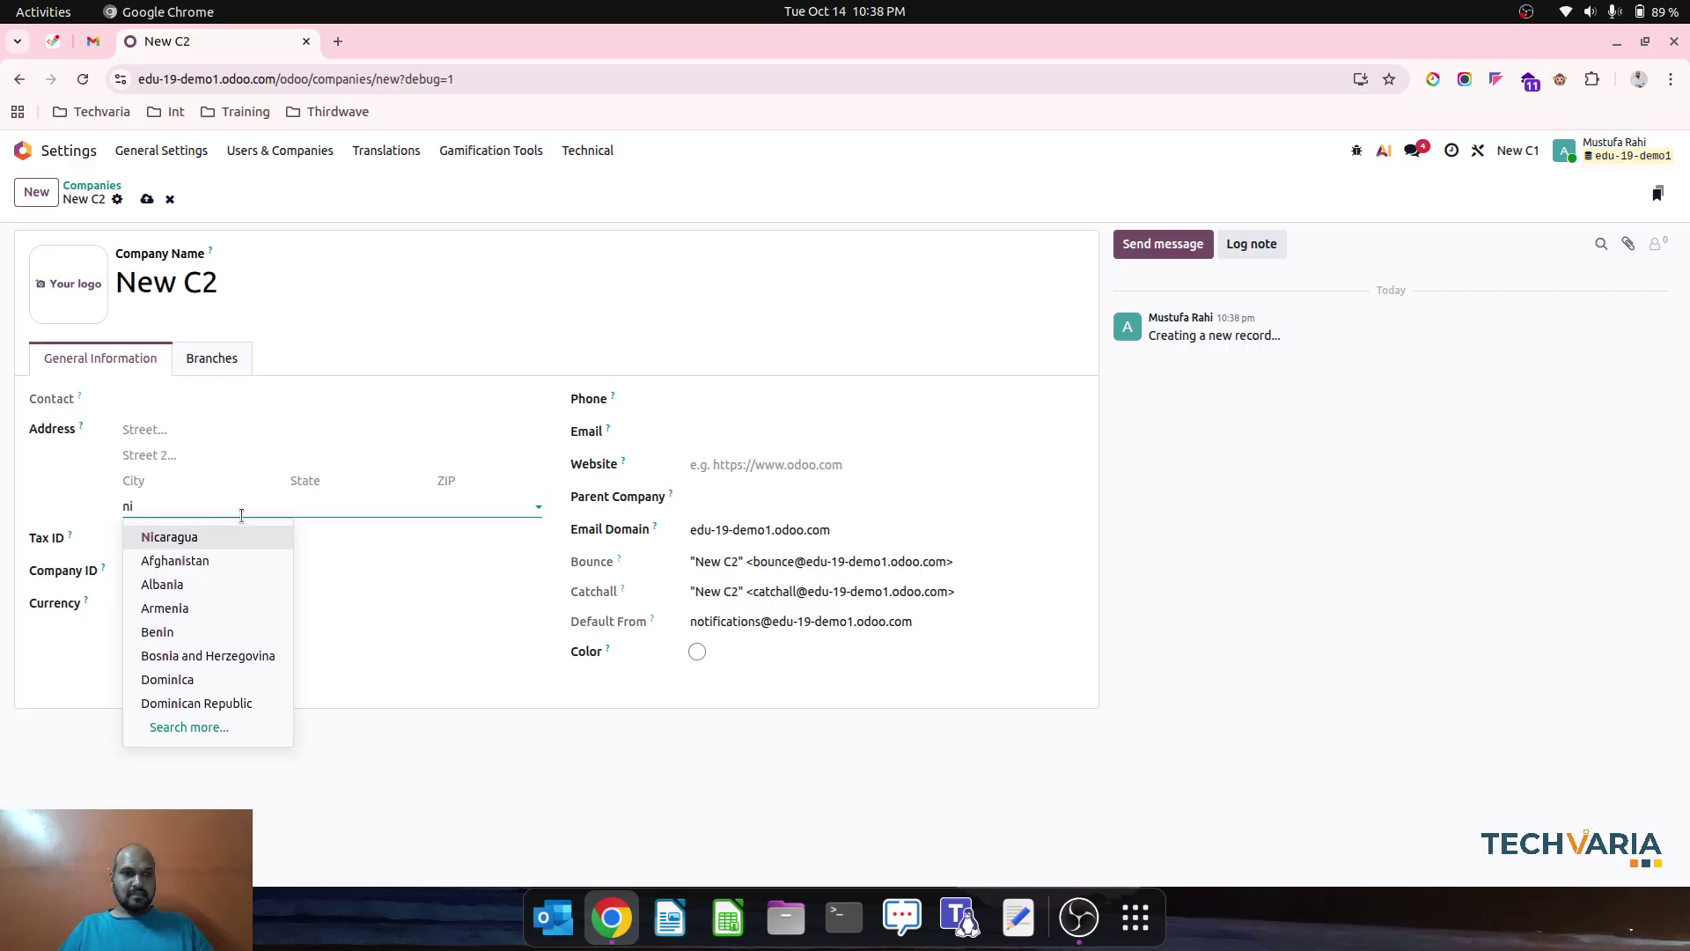
type("unit")
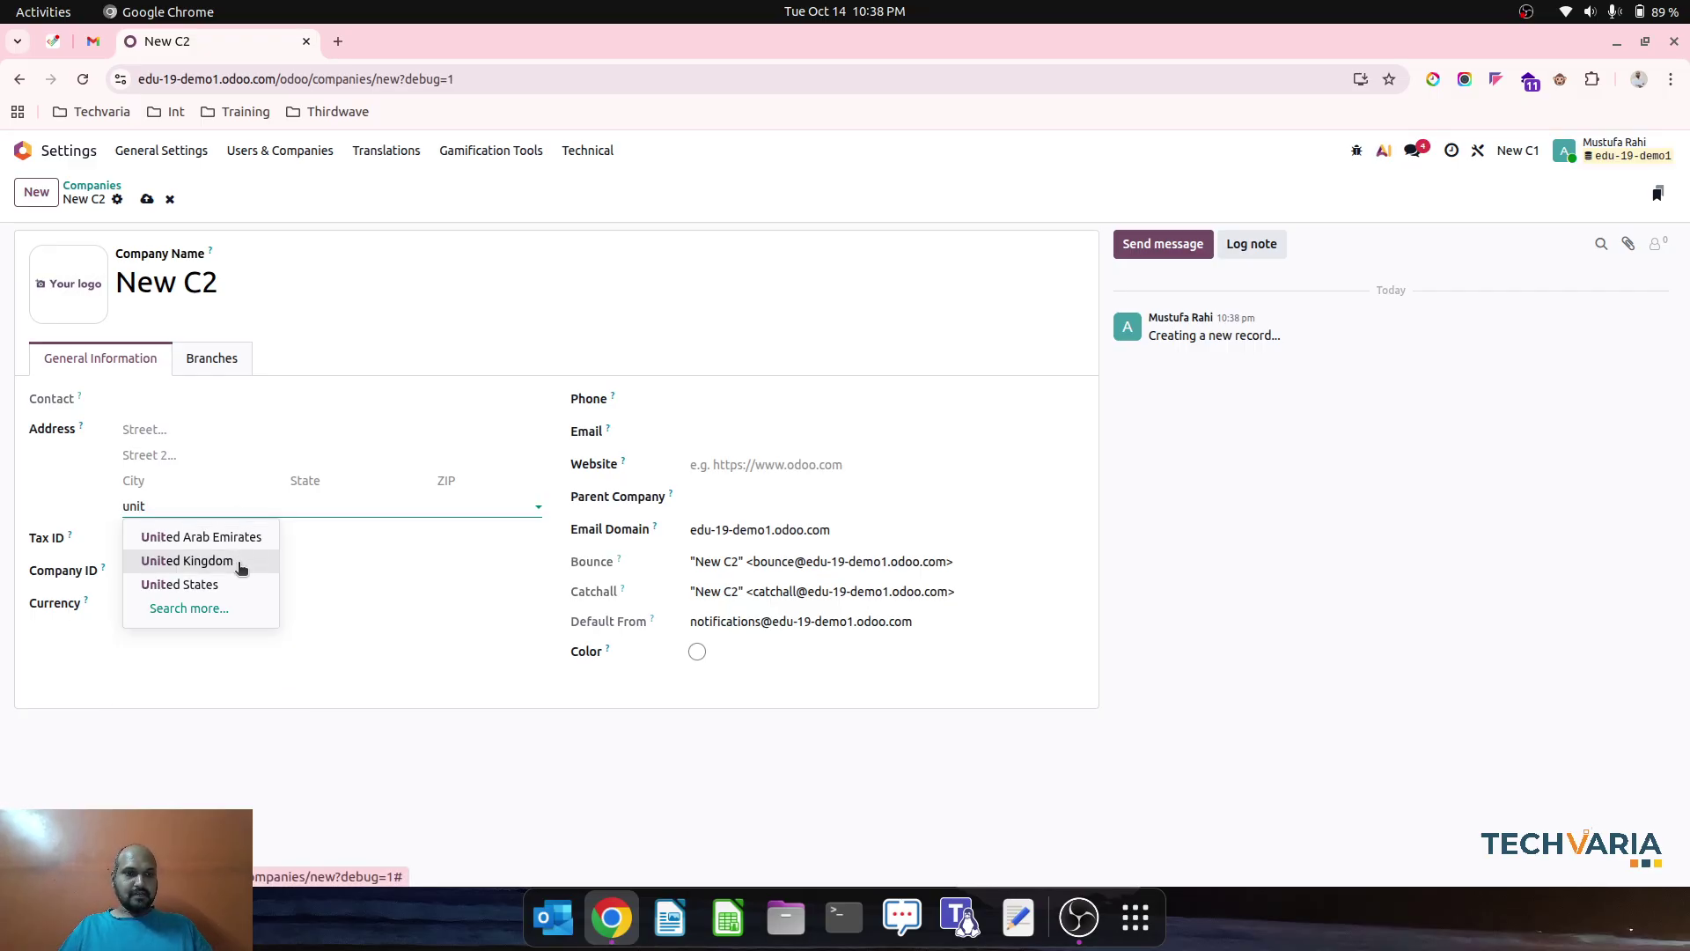
left_click(241, 584)
left_click(333, 482)
type("new")
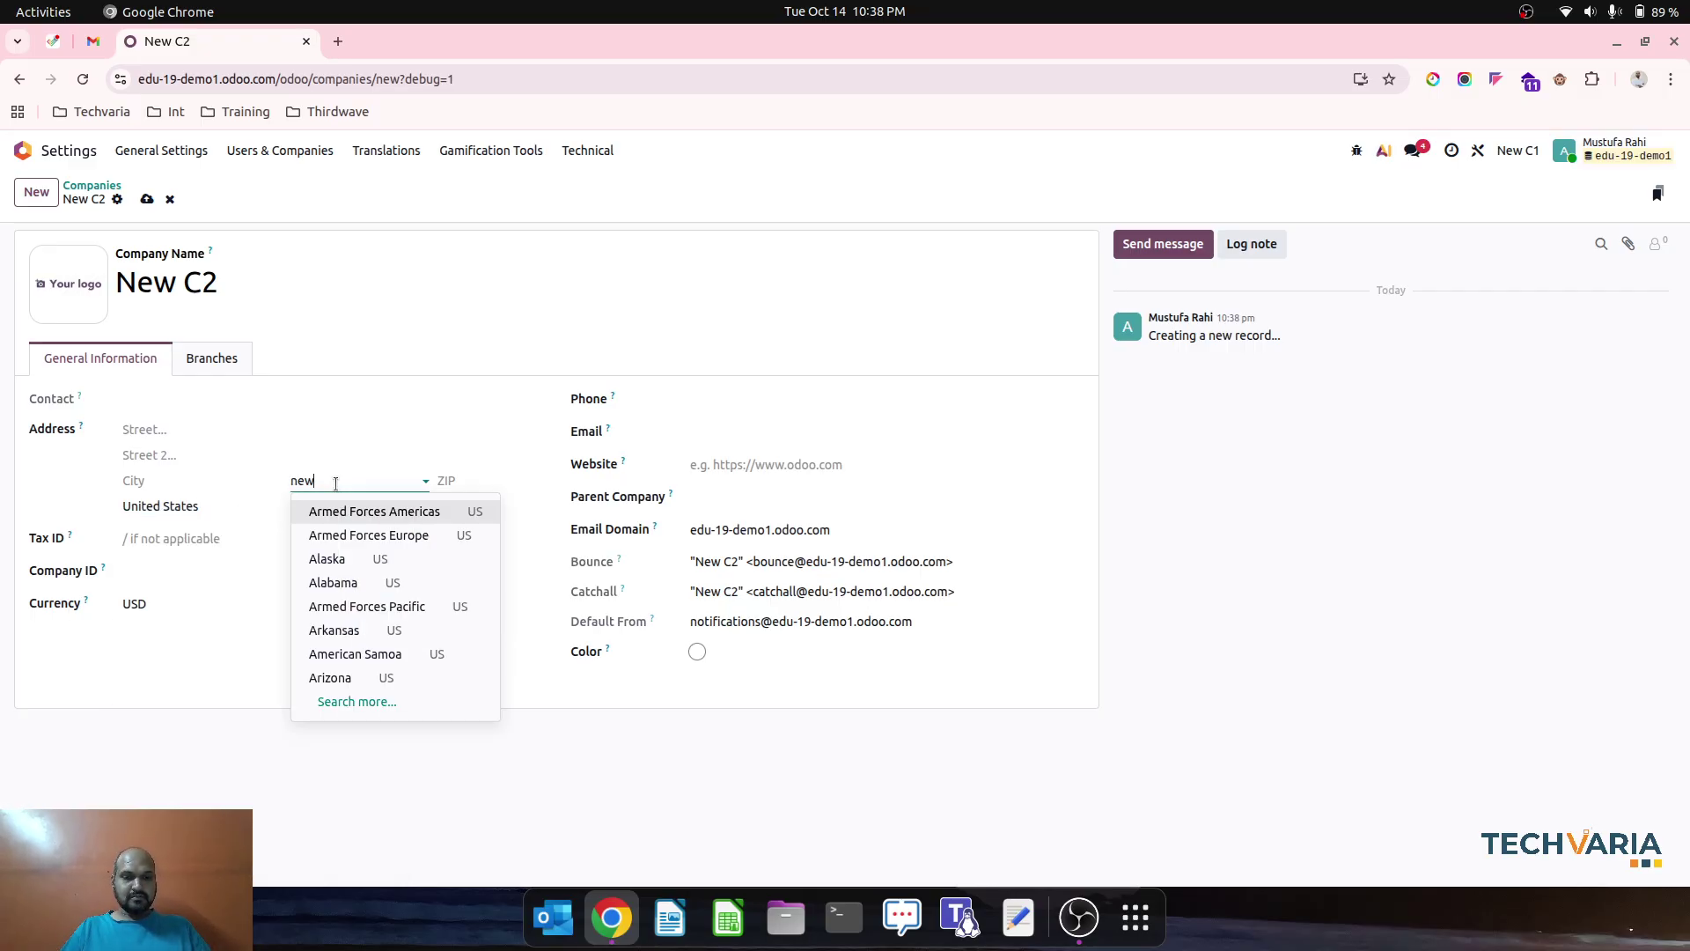
left_click(343, 535)
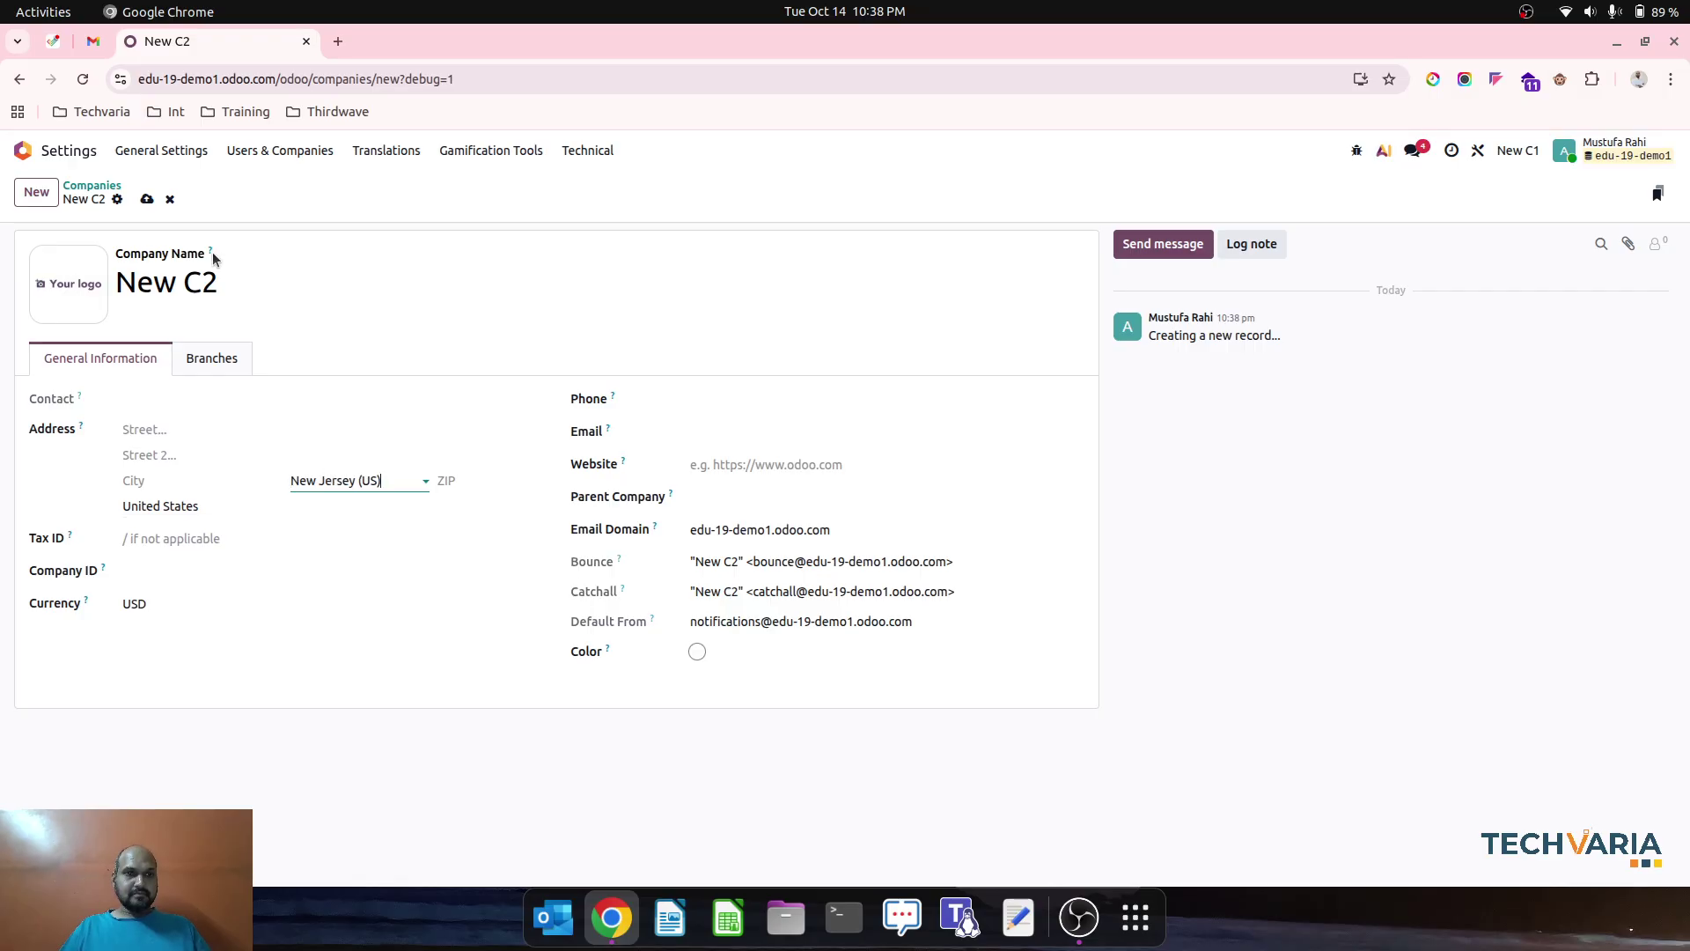
key("alt+s")
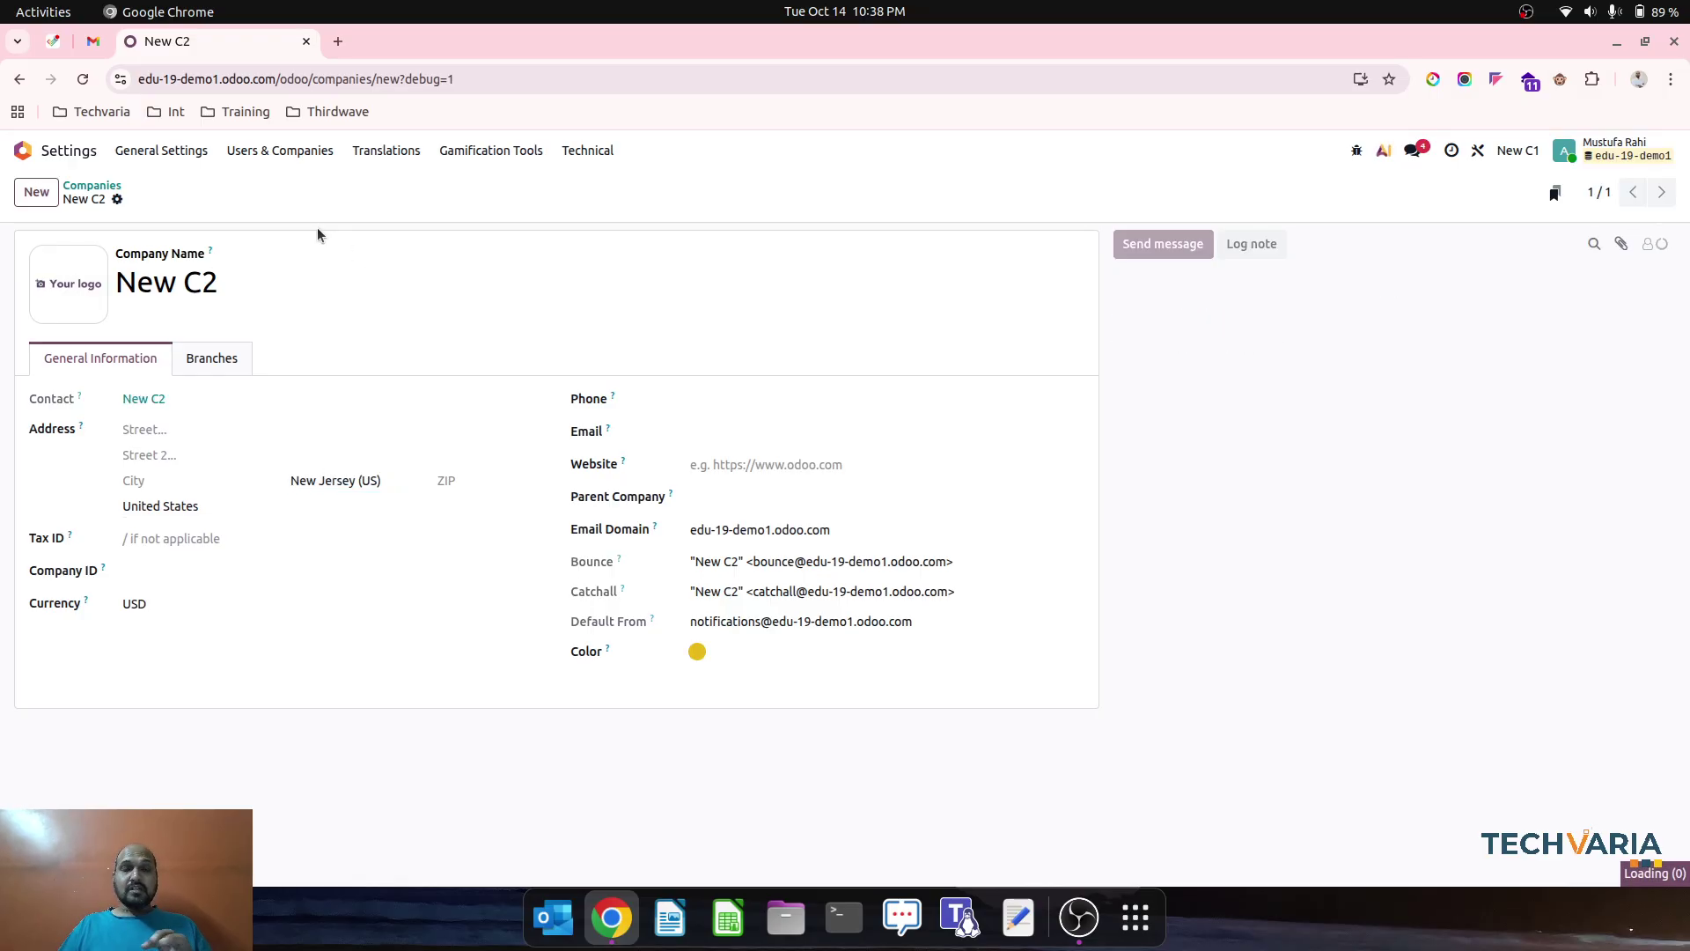
Open the Warehouses list in Inventory and switch the active company to New C2
left_click(31, 154)
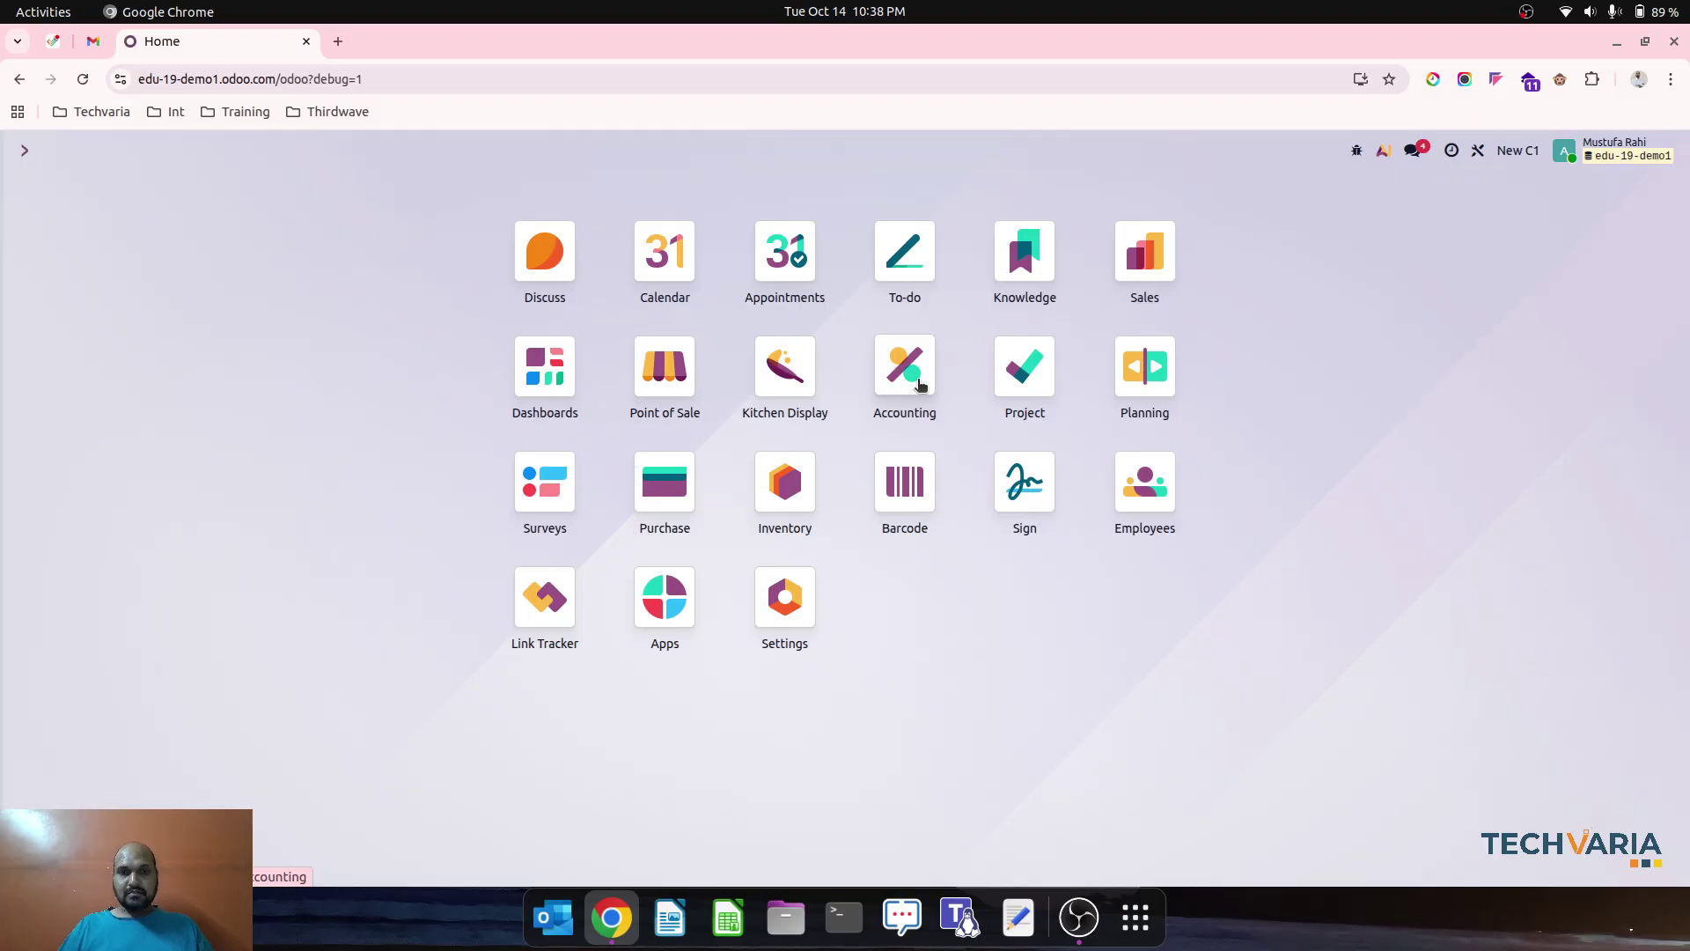
left_click(785, 482)
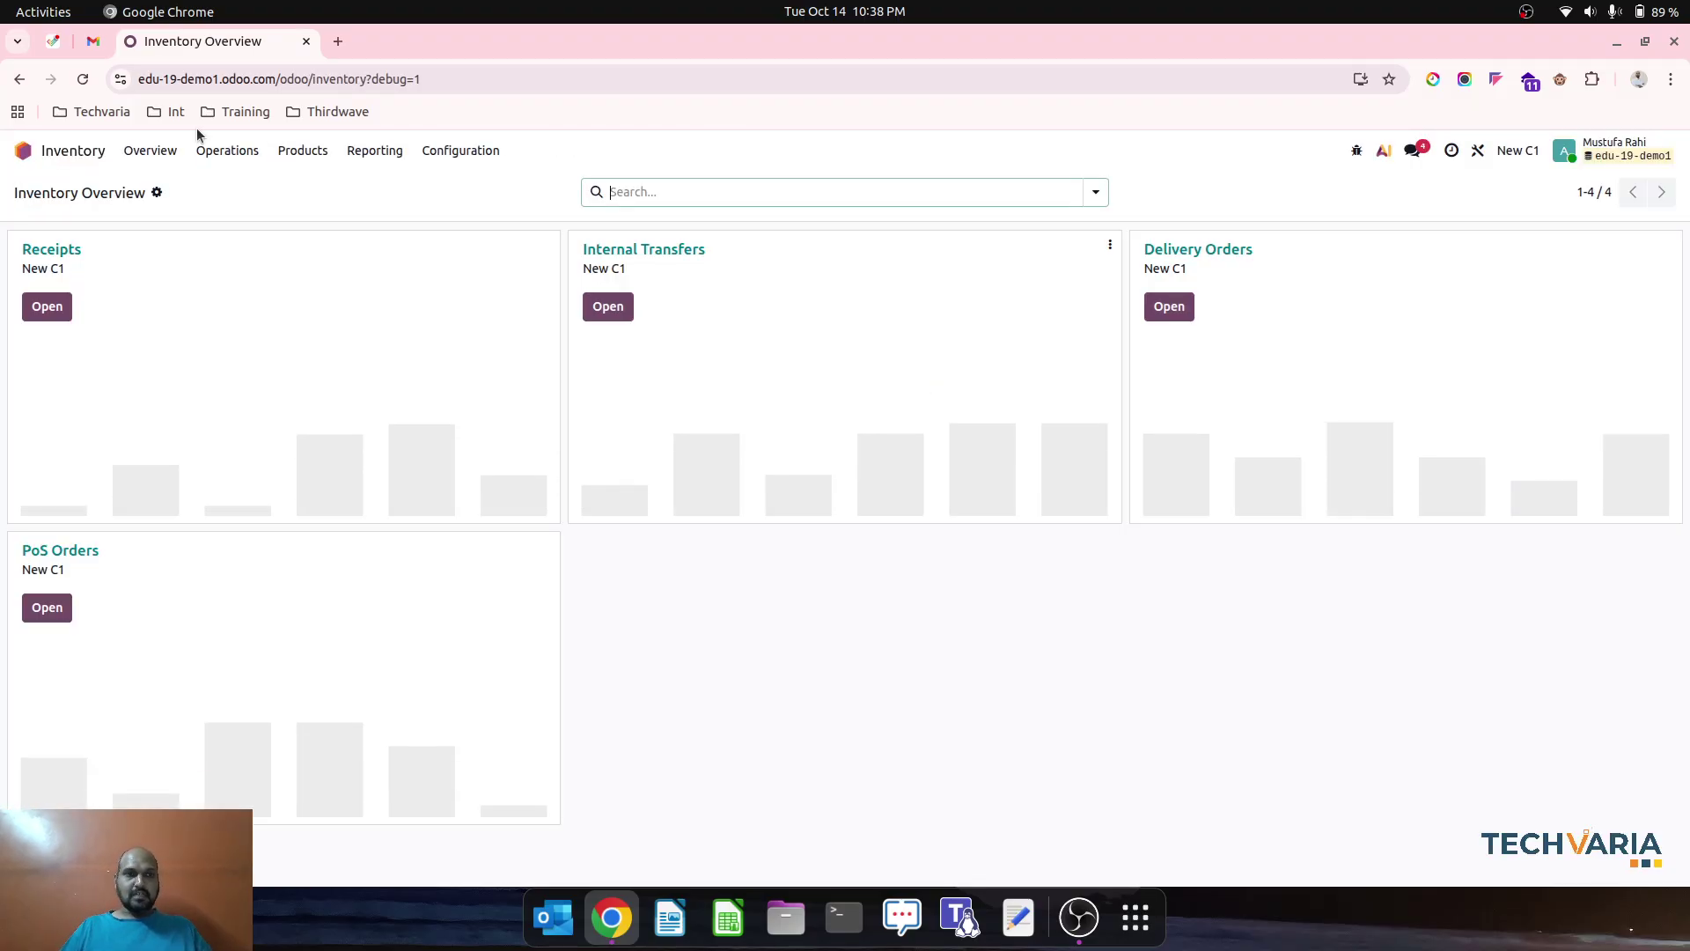
left_click(453, 152)
left_click(476, 236)
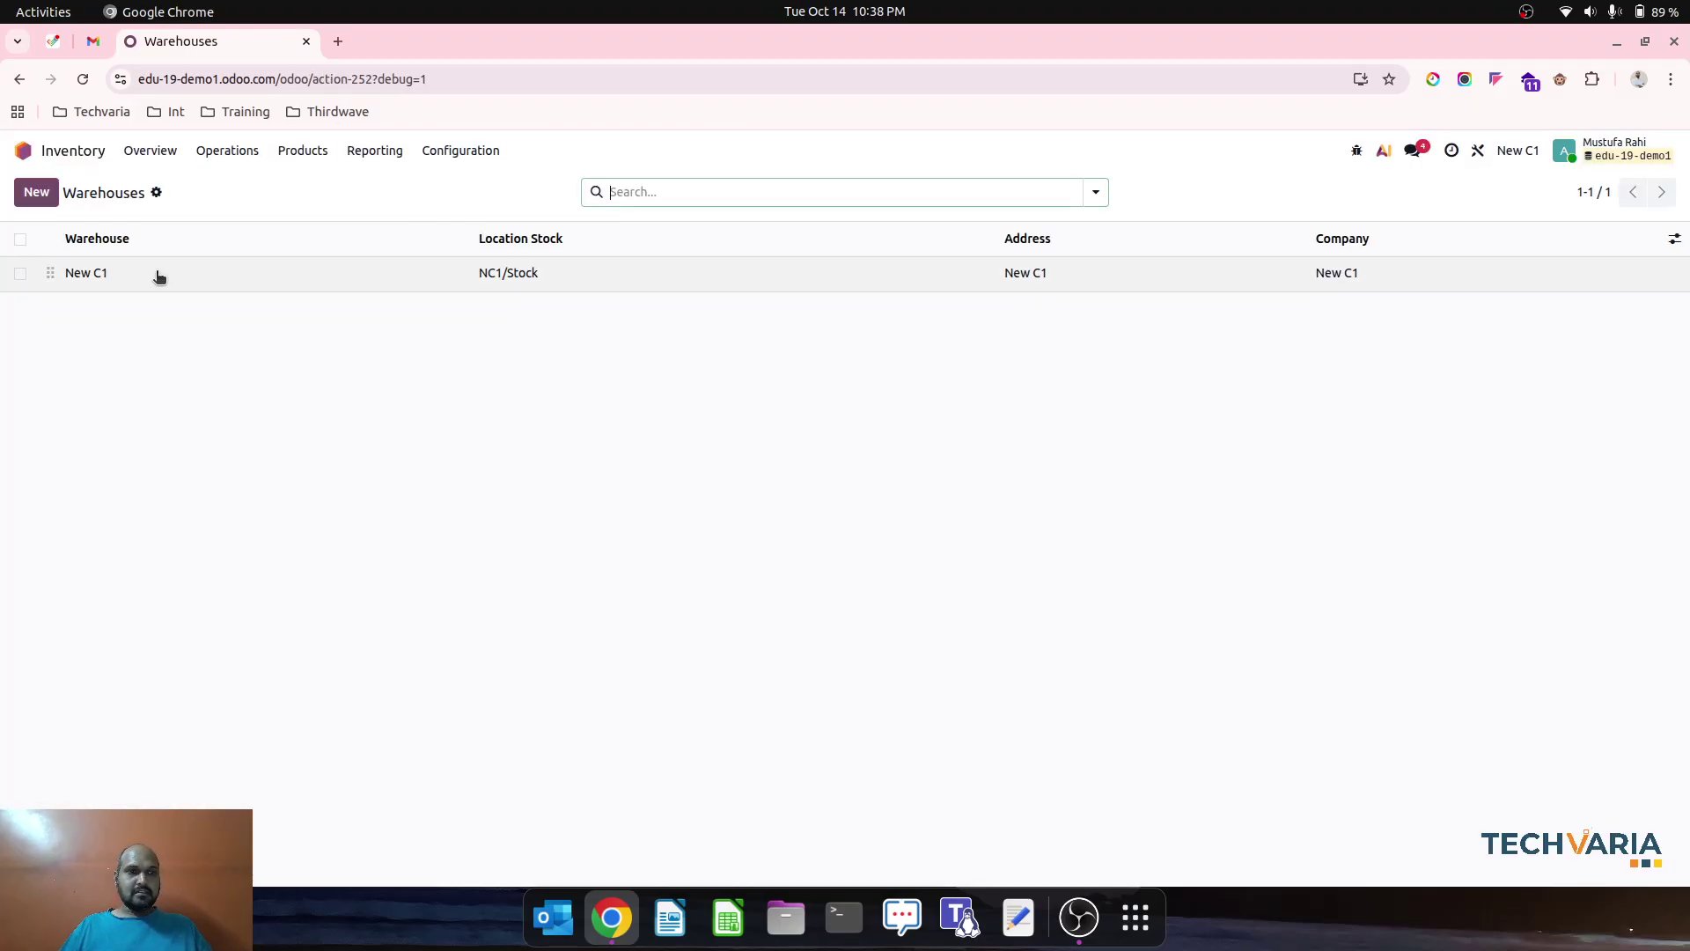
left_click(1529, 160)
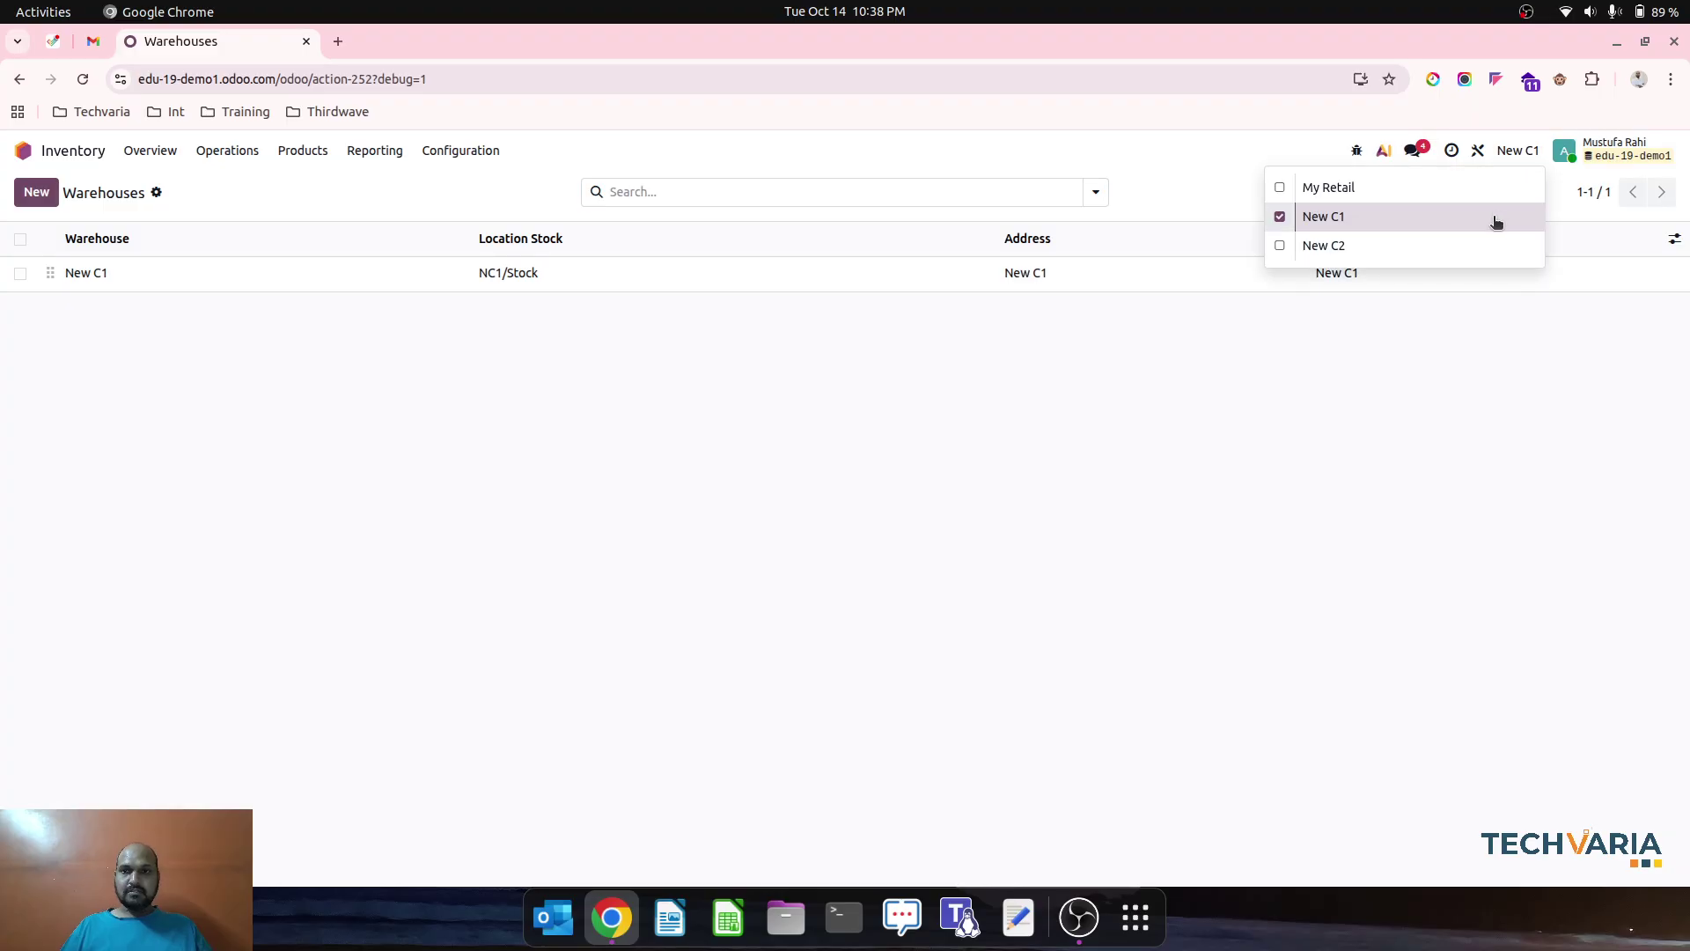
left_click(1481, 244)
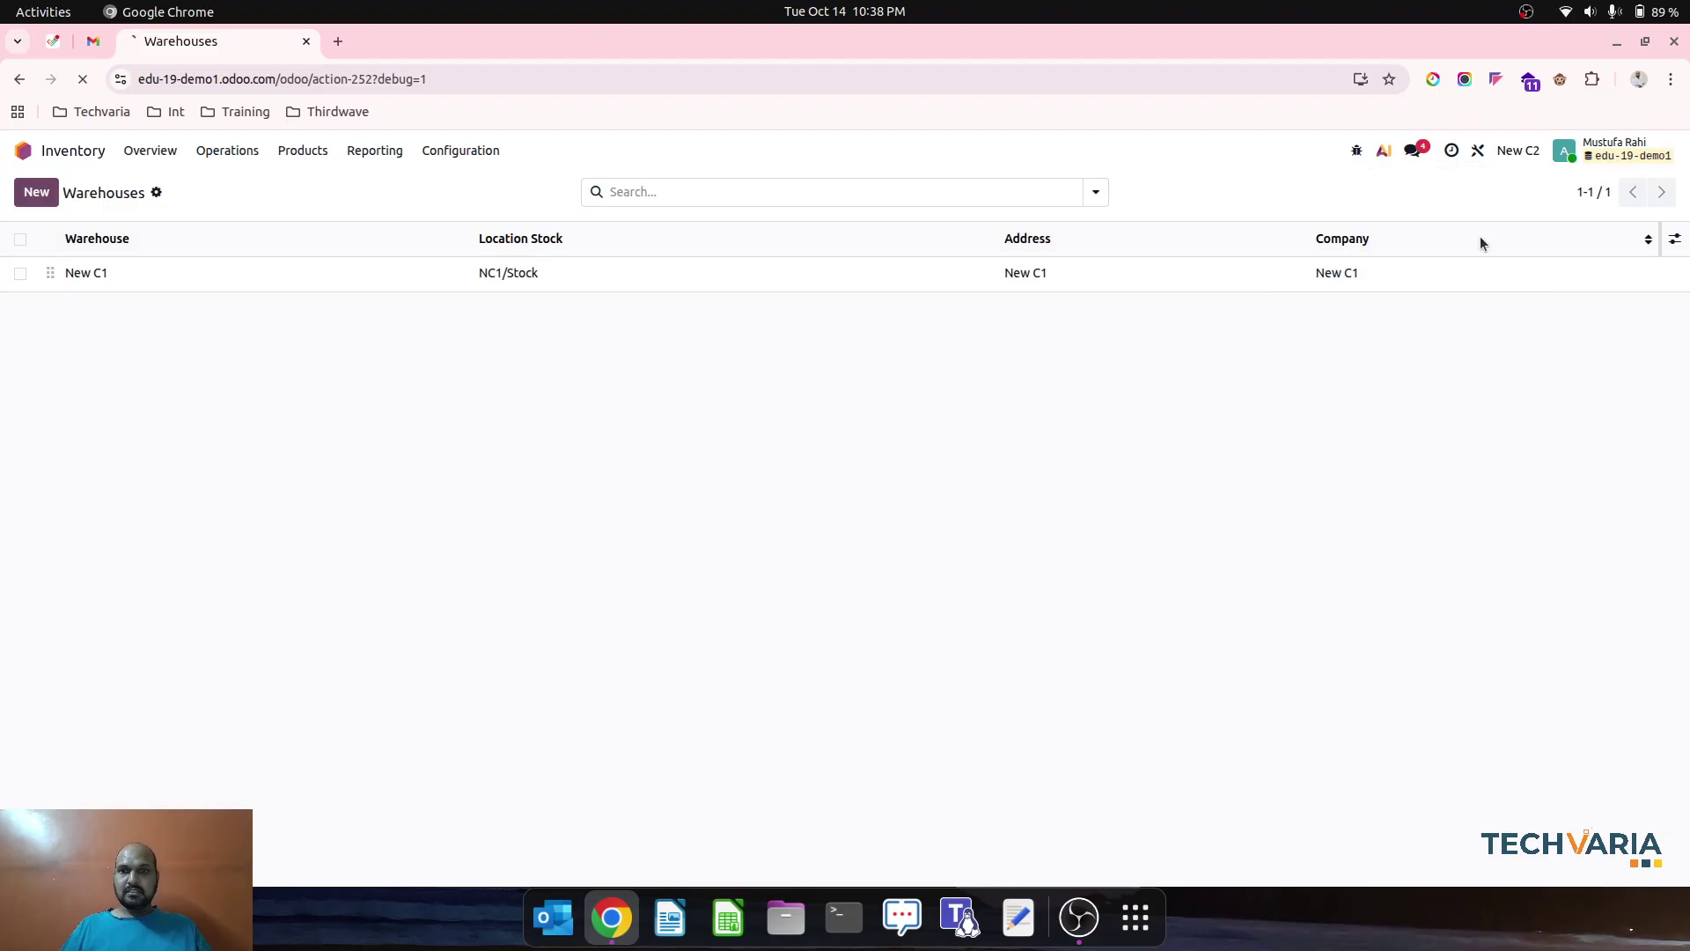
Create a warehouse for New C2 with the short name NC2 and save it
left_click(36, 192)
left_click(213, 322)
type("NC2")
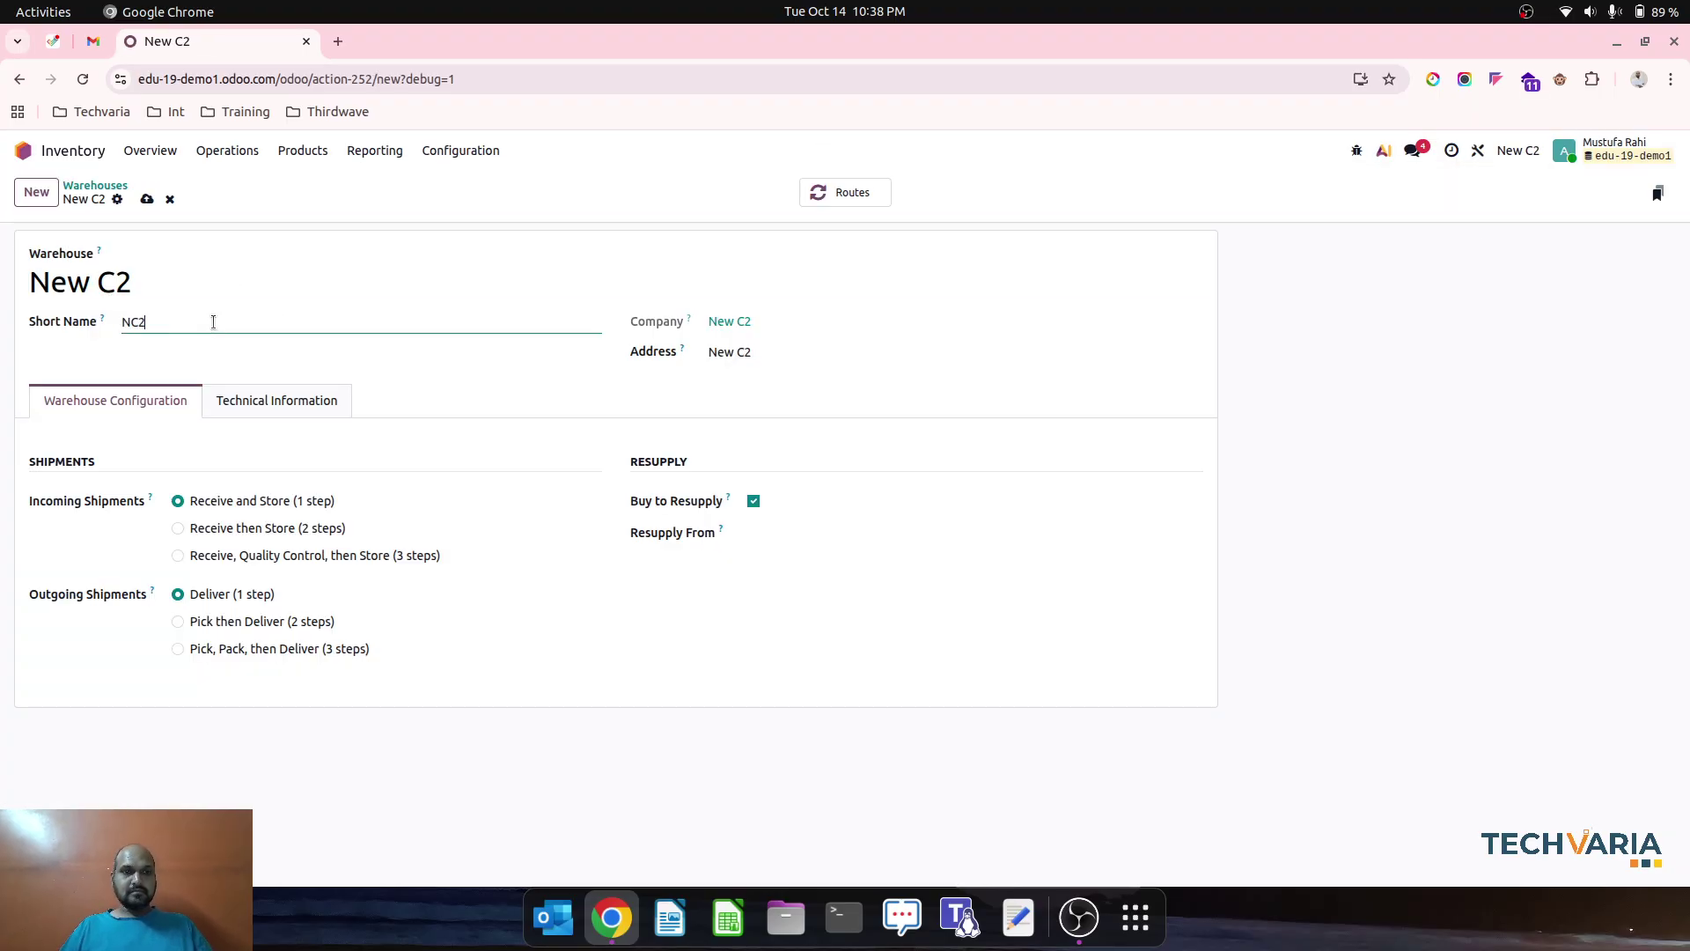
left_click(147, 199)
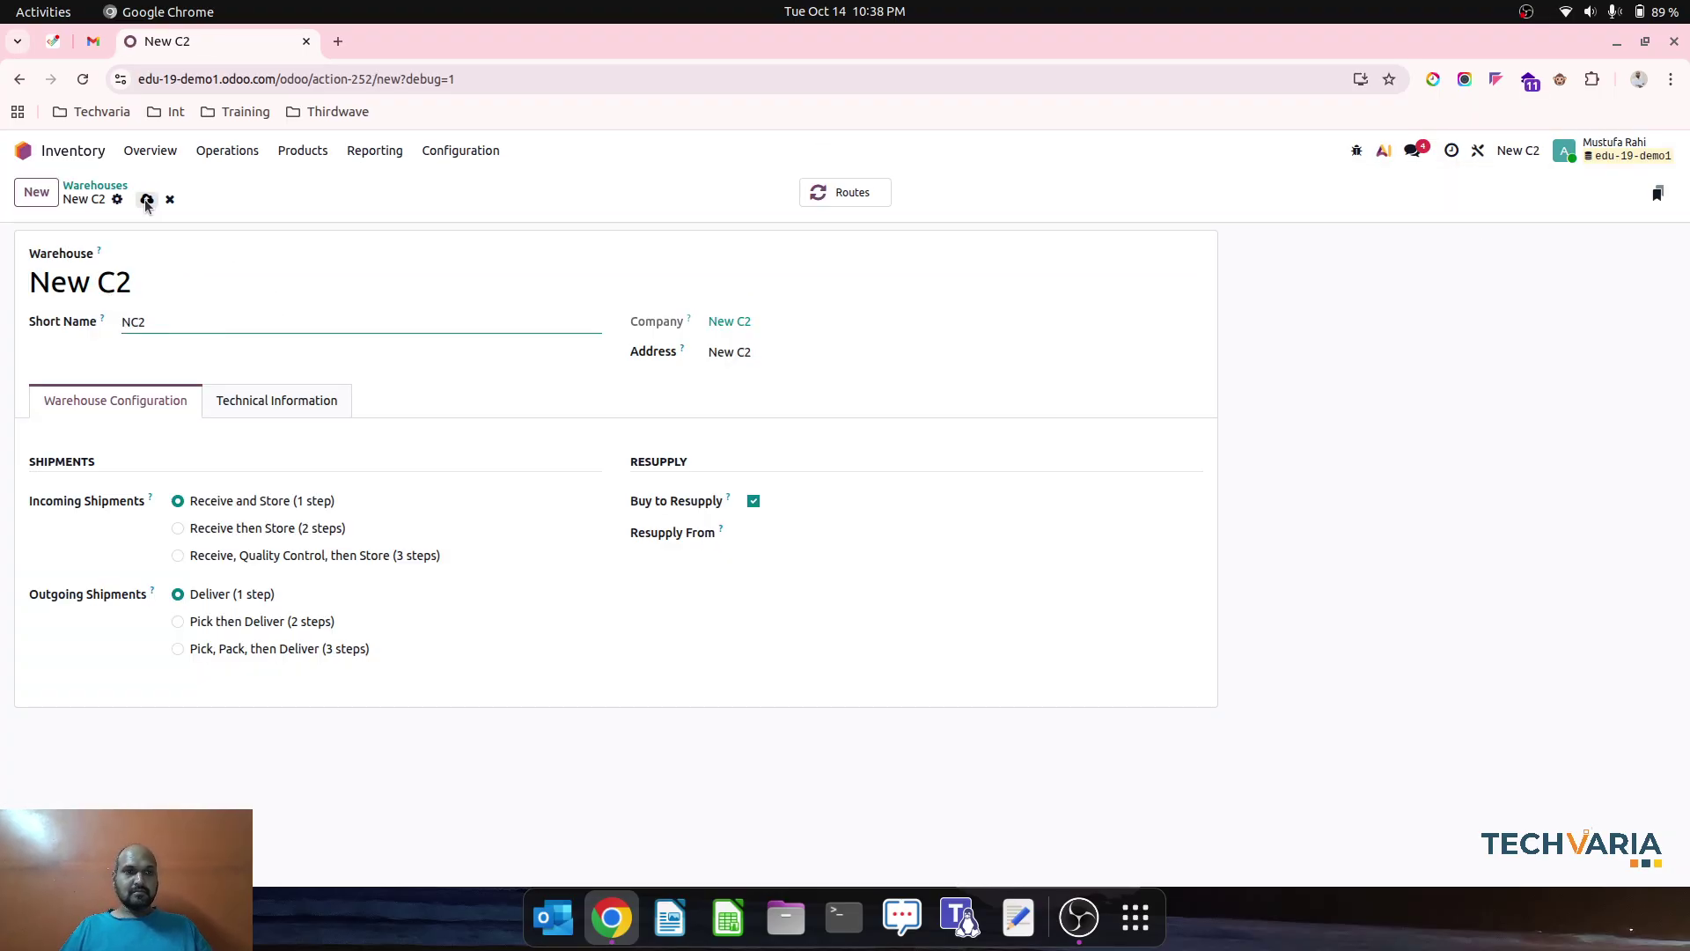
Find the inventory valuation options in the Accounting settings and set the Inventory Cost Method to Average Cost (AVCO), keeping Manual periodicity
left_click(69, 155)
left_click(903, 365)
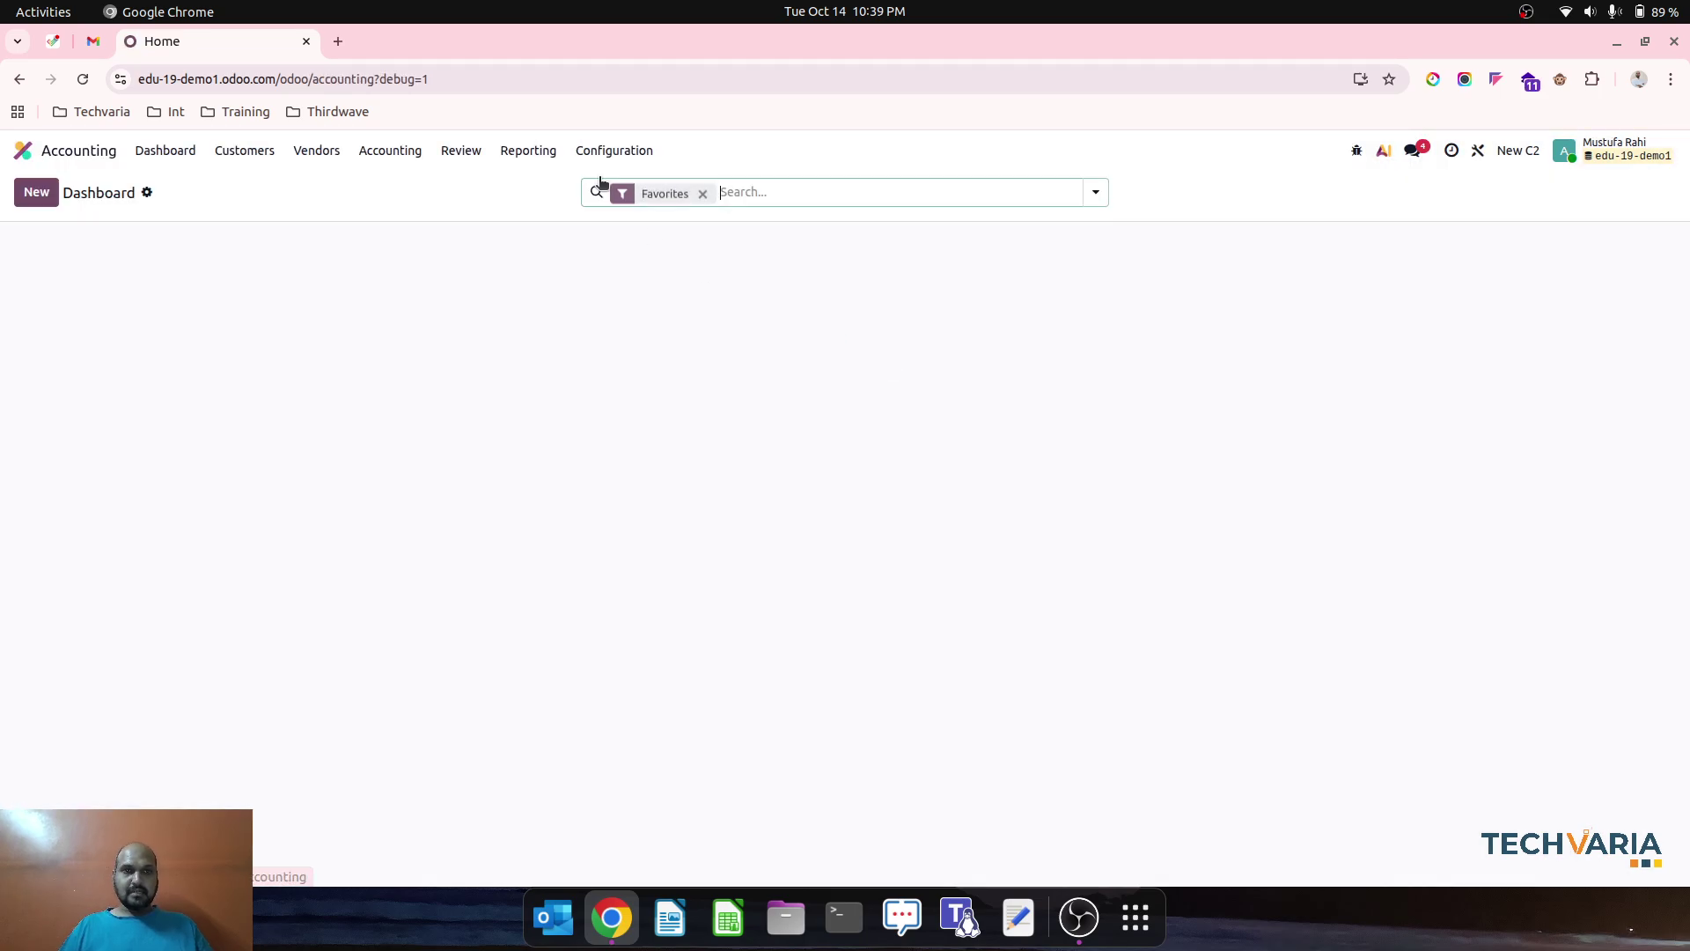
left_click(614, 150)
left_click(609, 186)
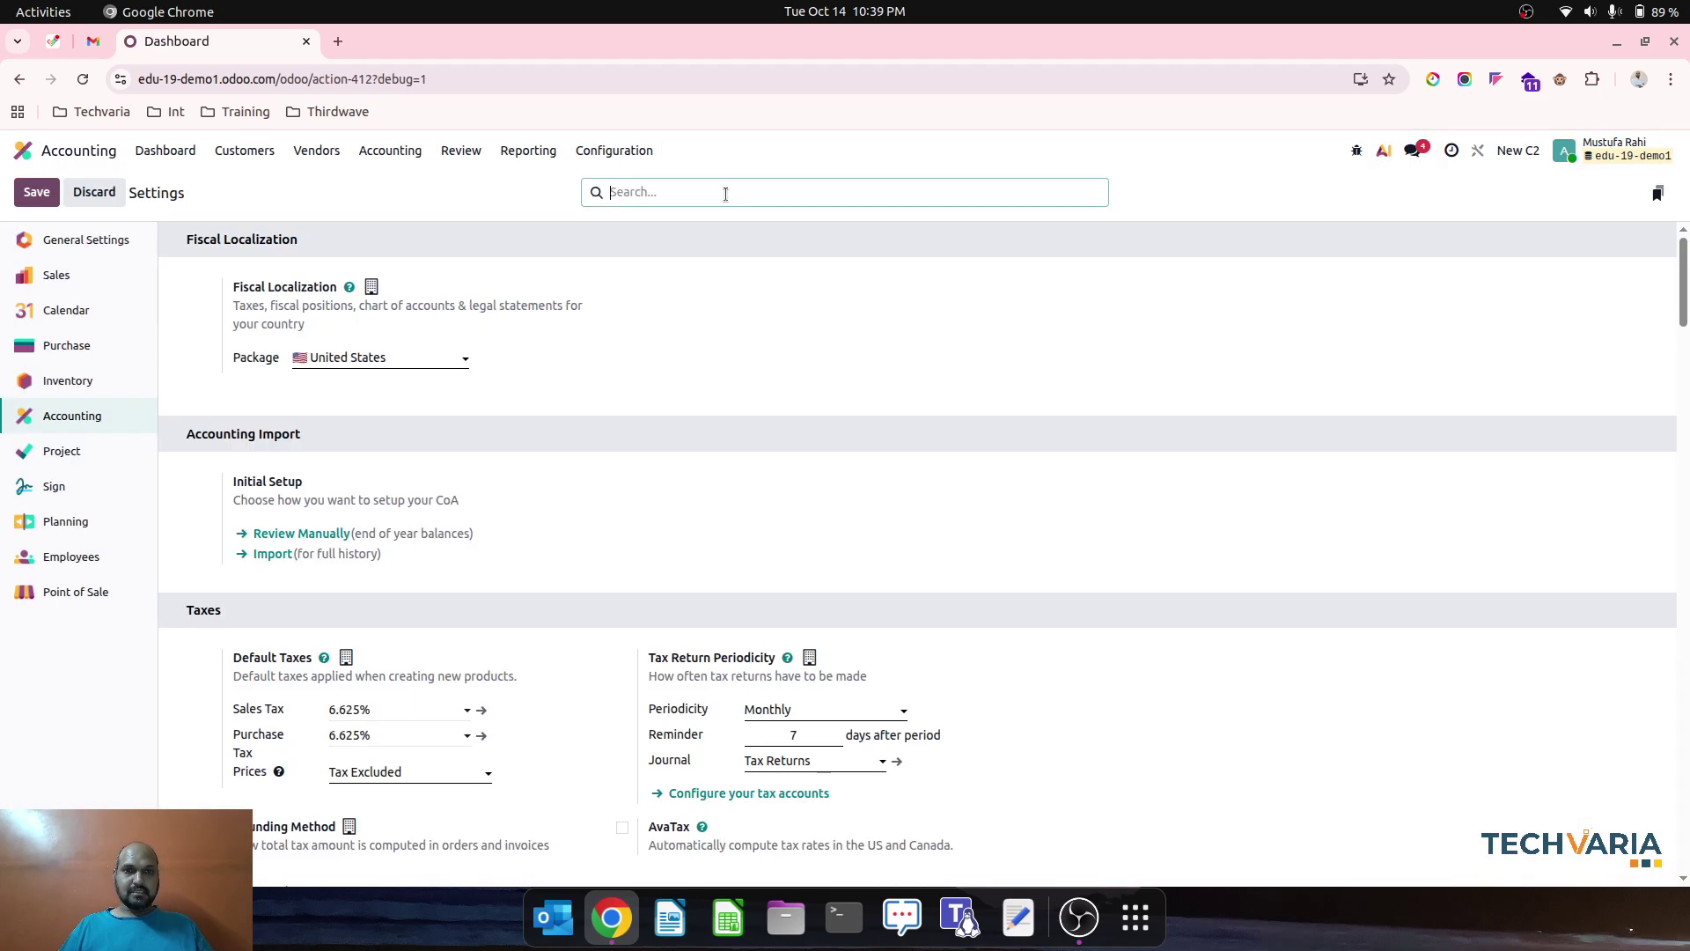
type("inve")
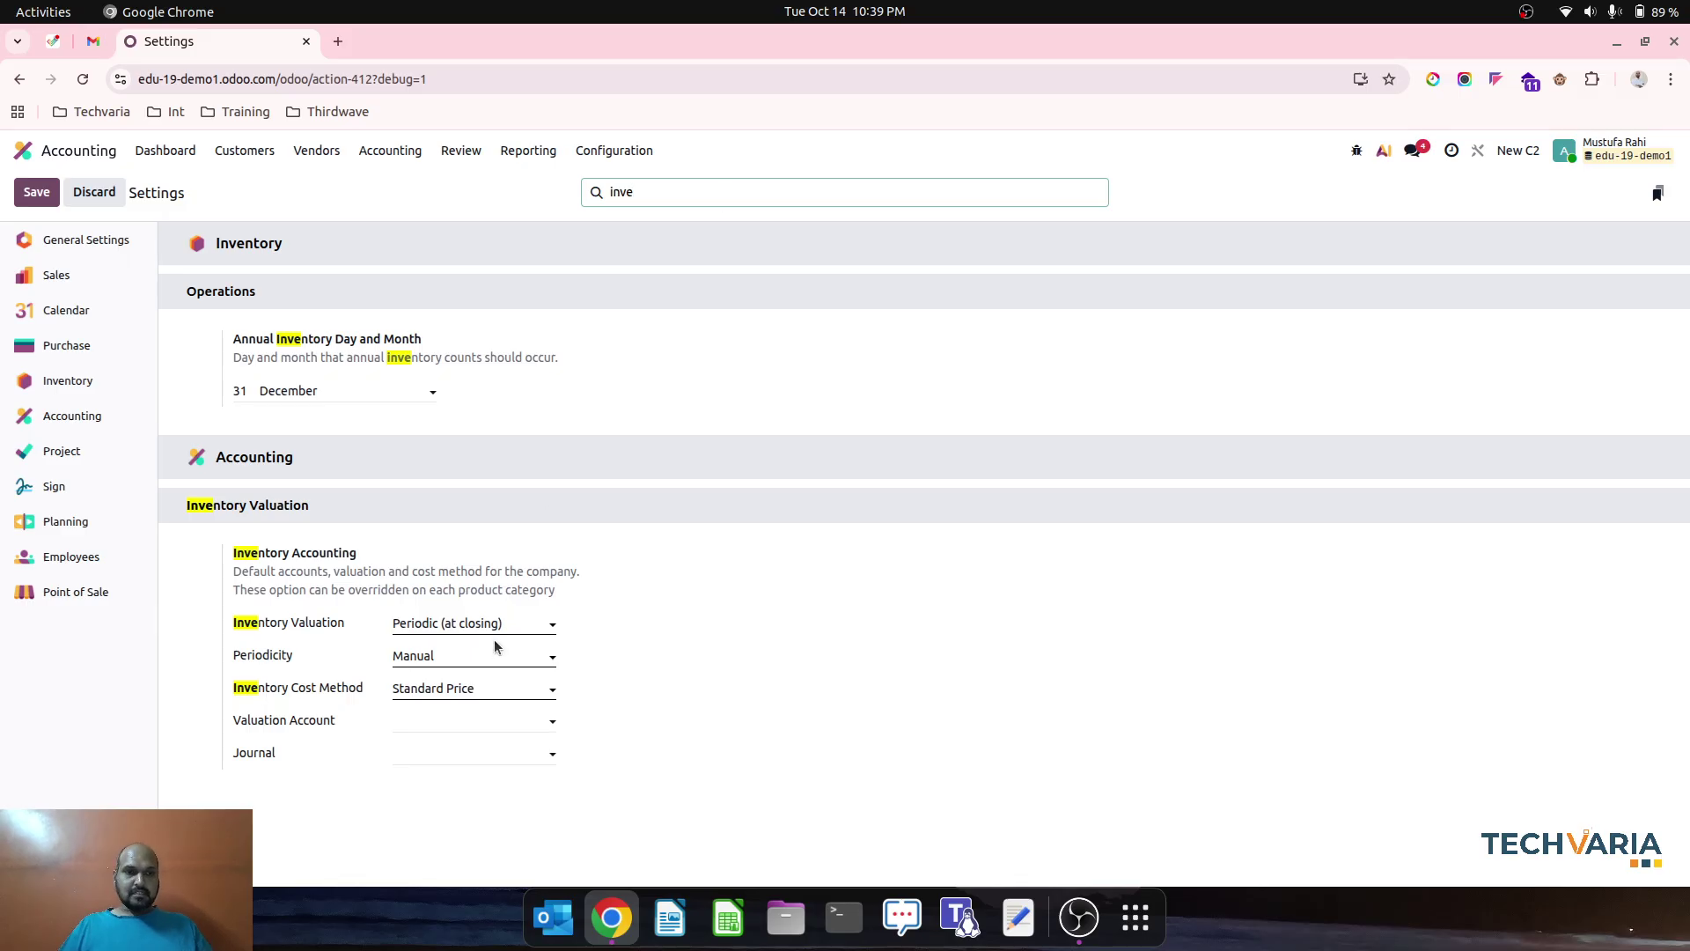
left_click(452, 655)
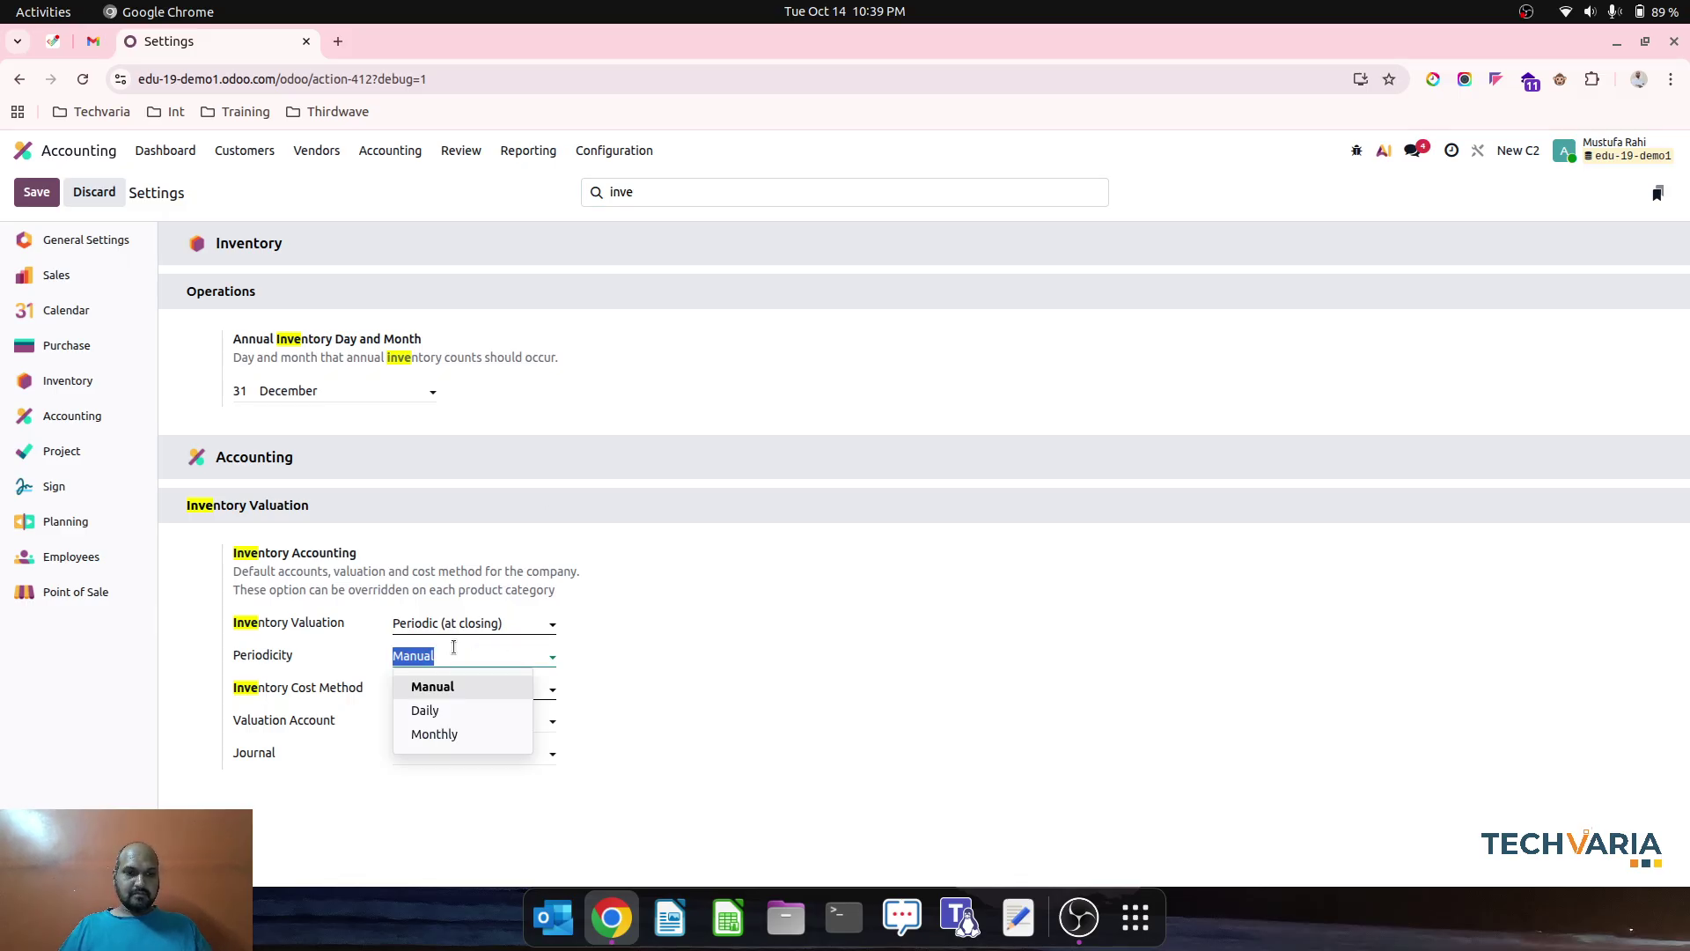
left_click(449, 691)
left_click(472, 767)
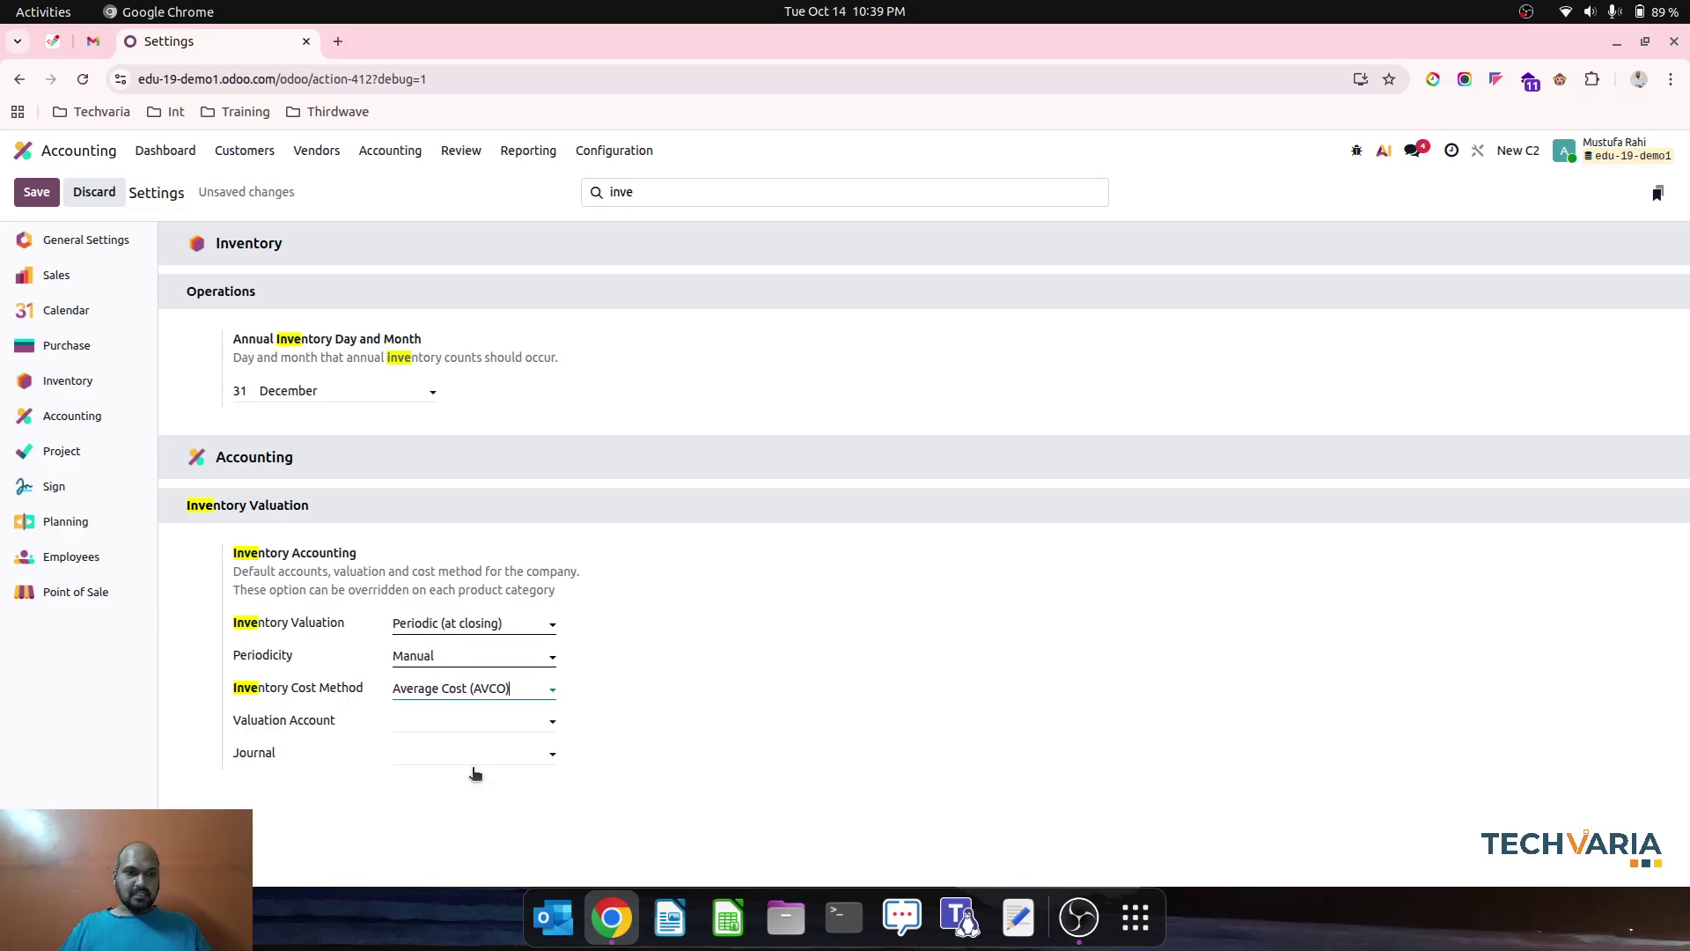
Set the valuation account to 110100 Inventory Valuation and the journal to Inventory Valuation, and save the settings
left_click(467, 726)
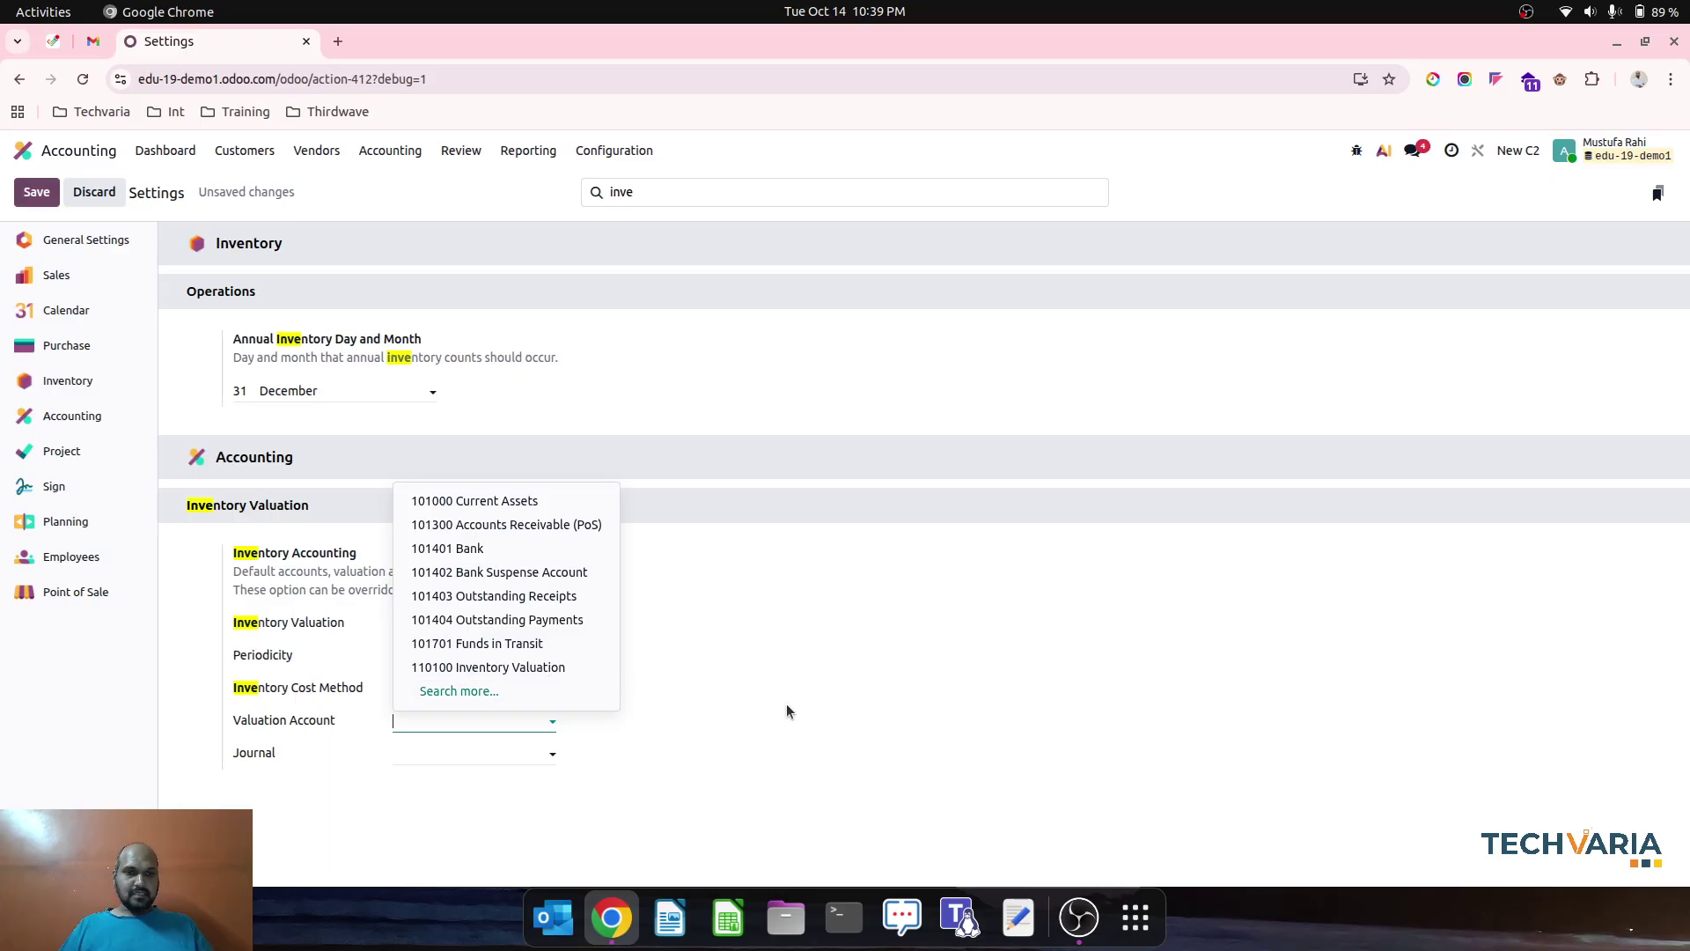
left_click(779, 467)
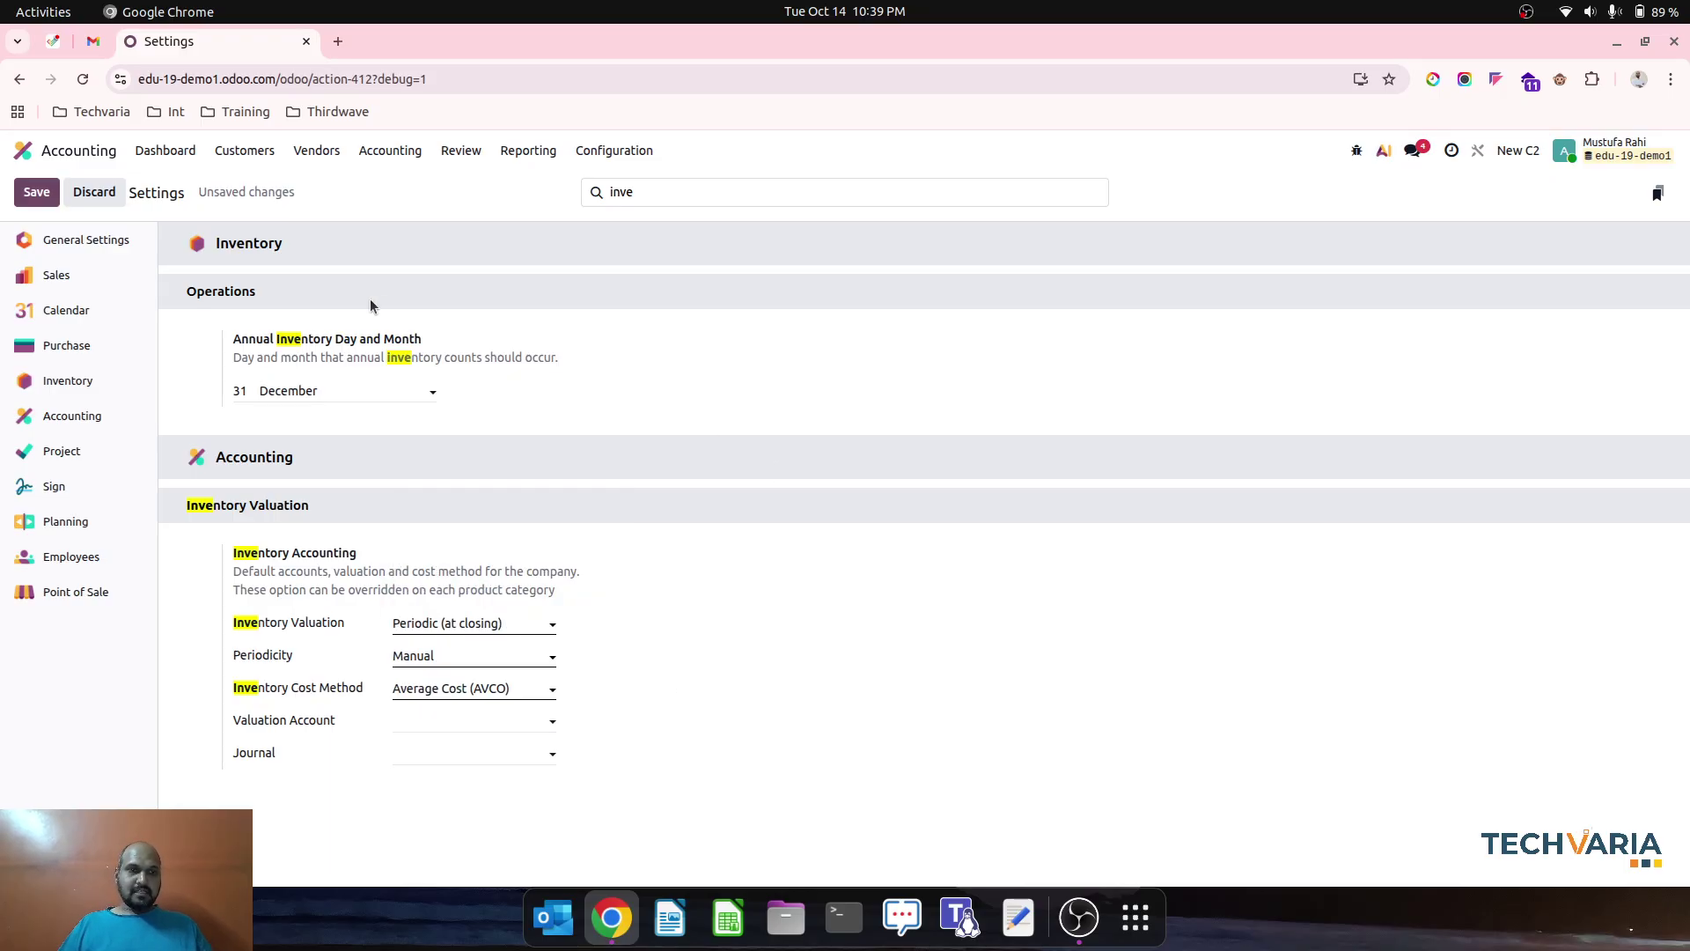
left_click(440, 720)
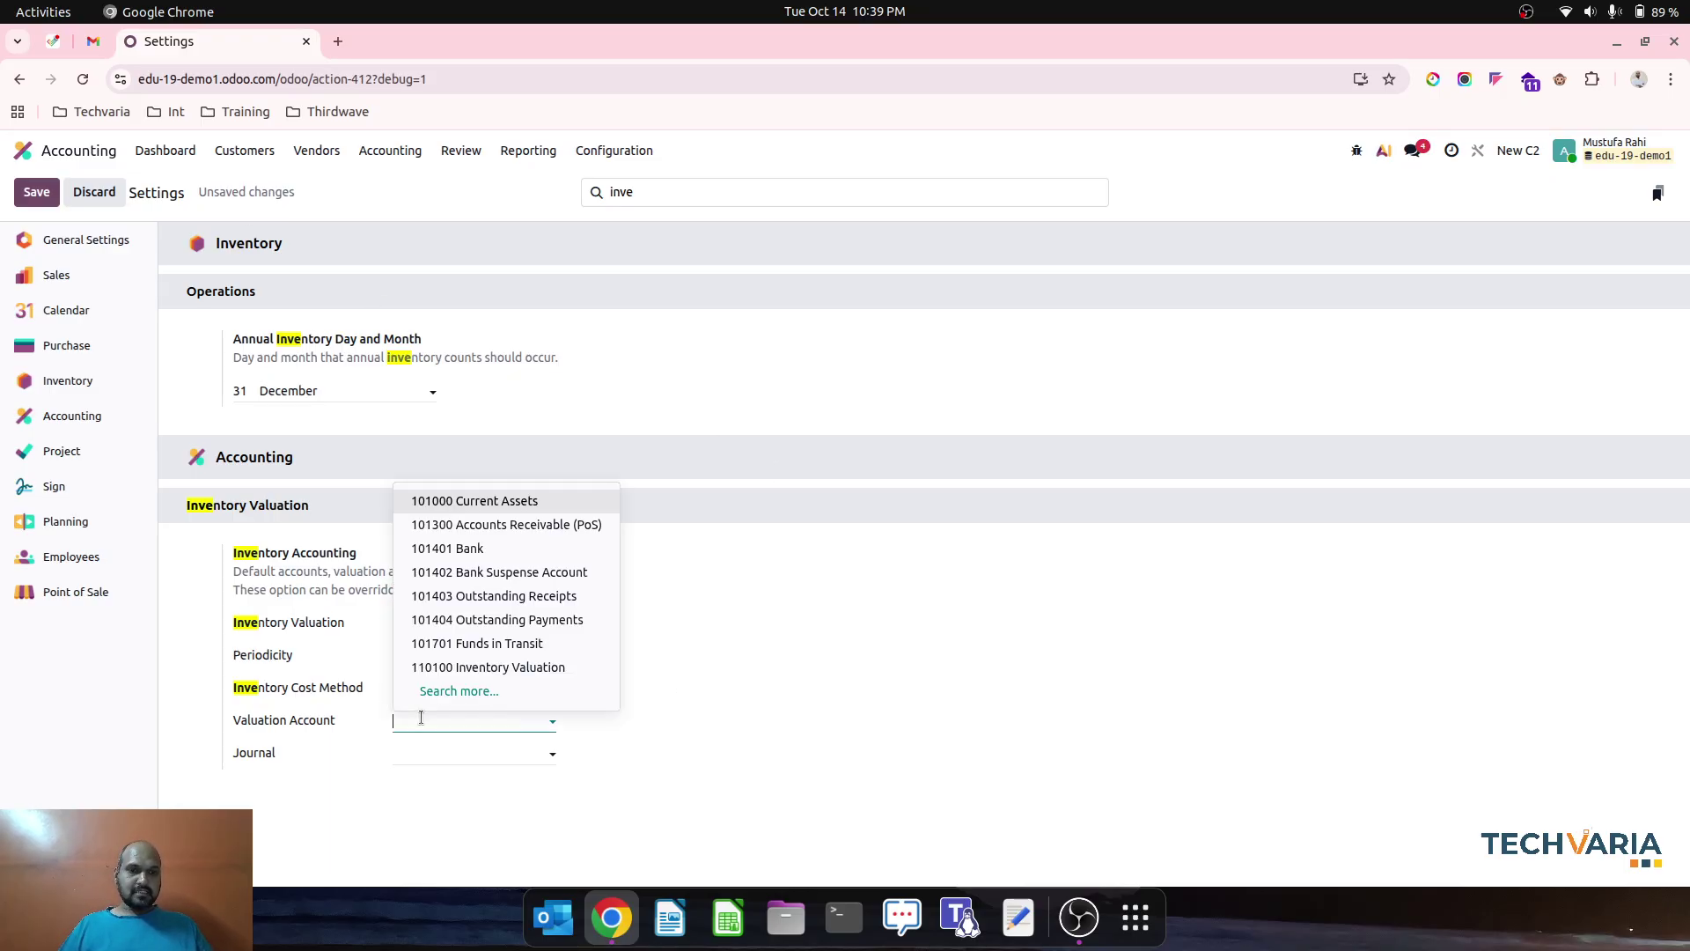
left_click(476, 666)
left_click(437, 755)
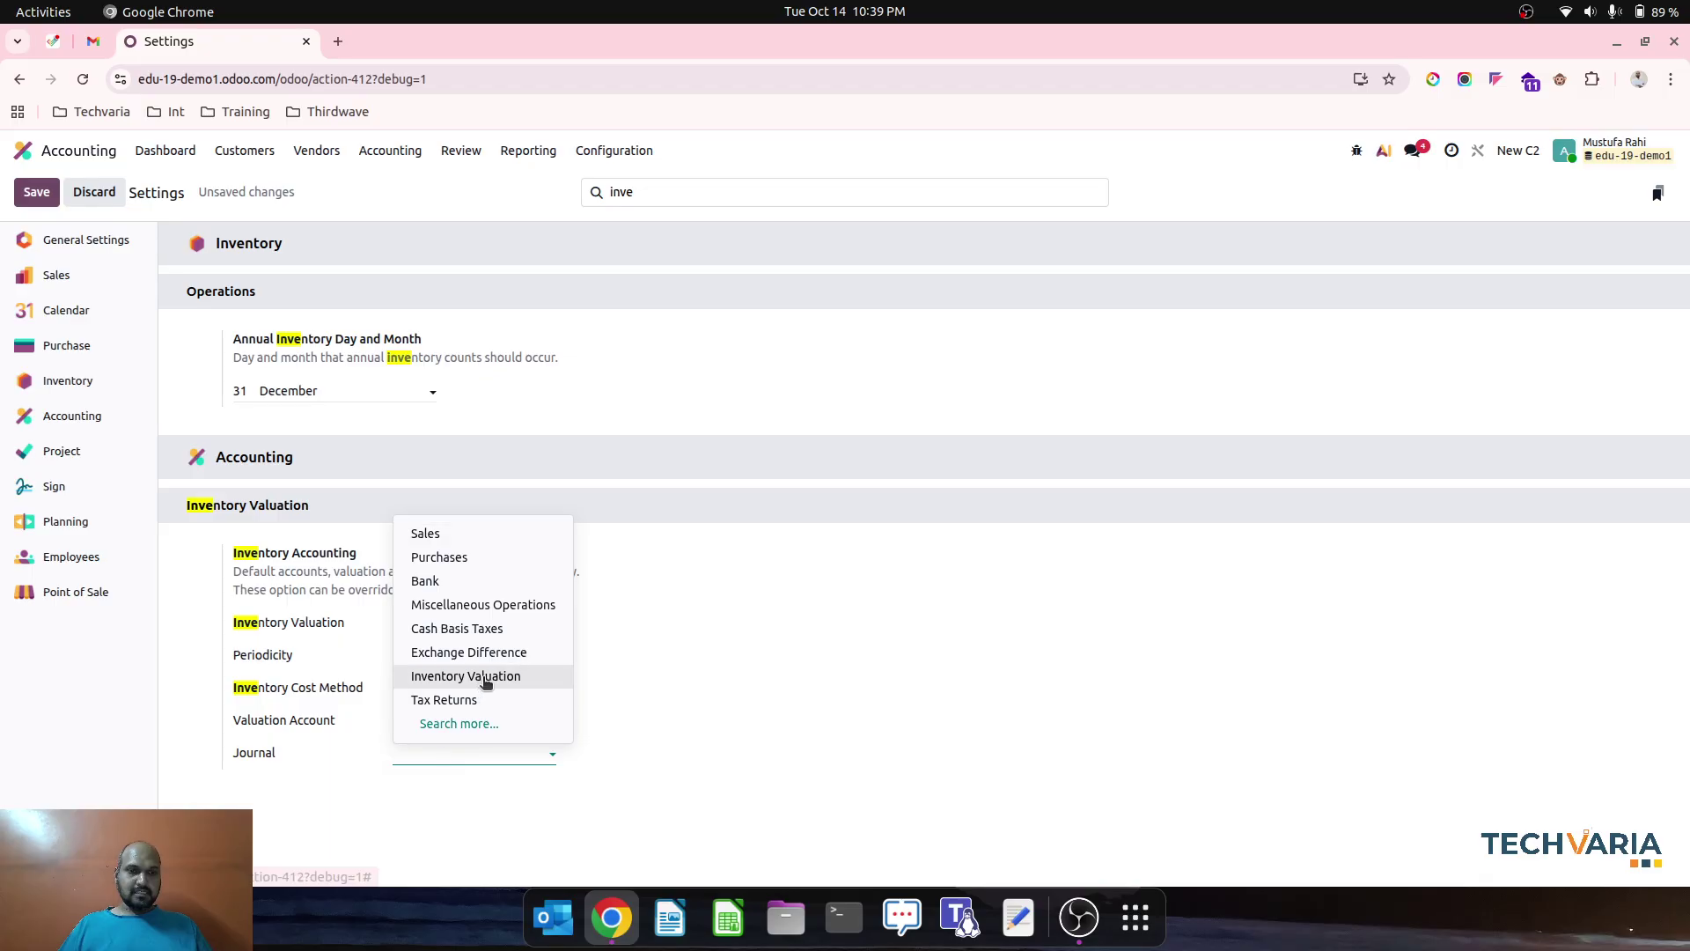
left_click(513, 675)
left_click(36, 192)
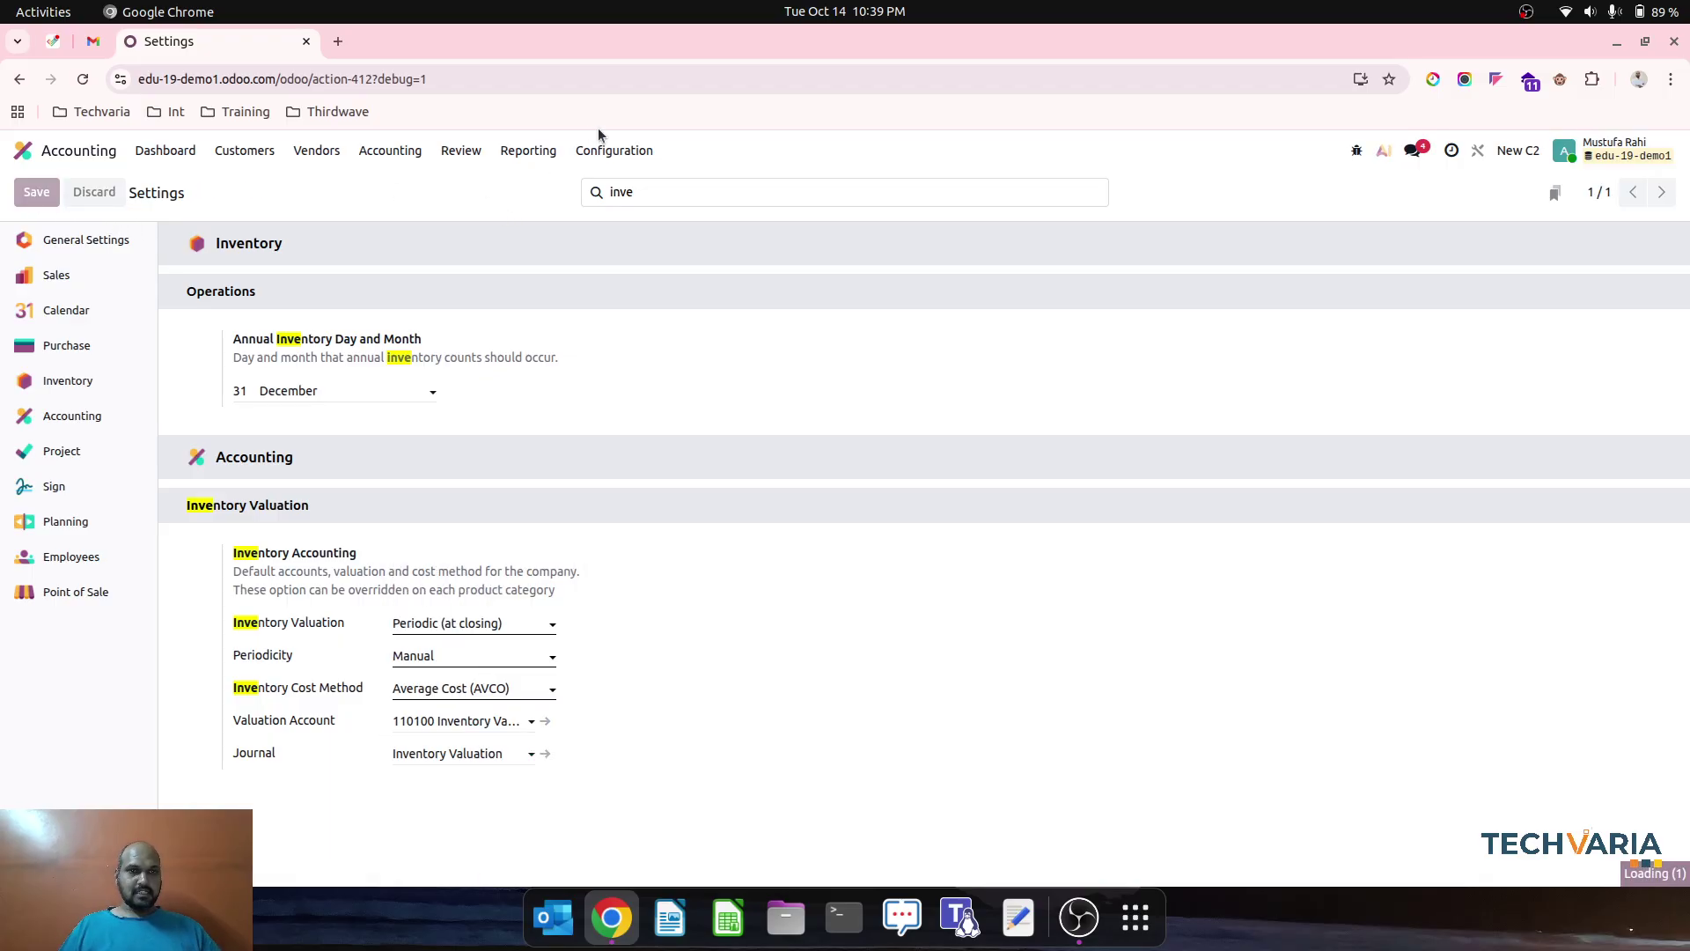
Open the Chart of Accounts, group it by Account Type and expand Current Assets
left_click(616, 151)
left_click(609, 236)
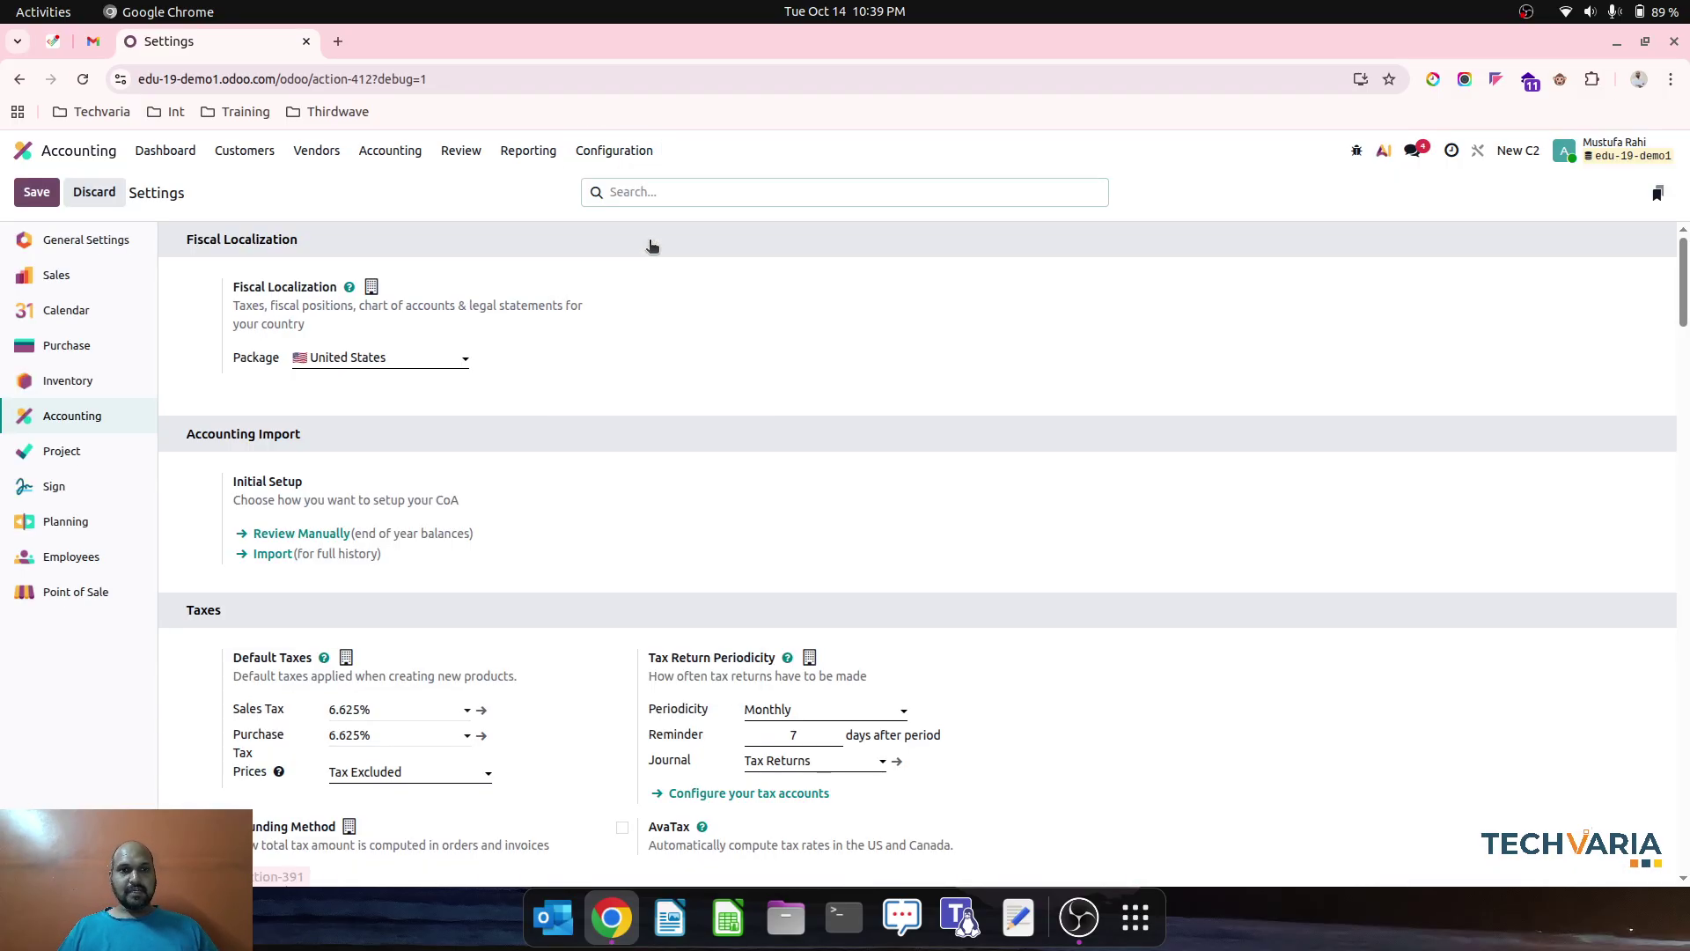
left_click(1096, 191)
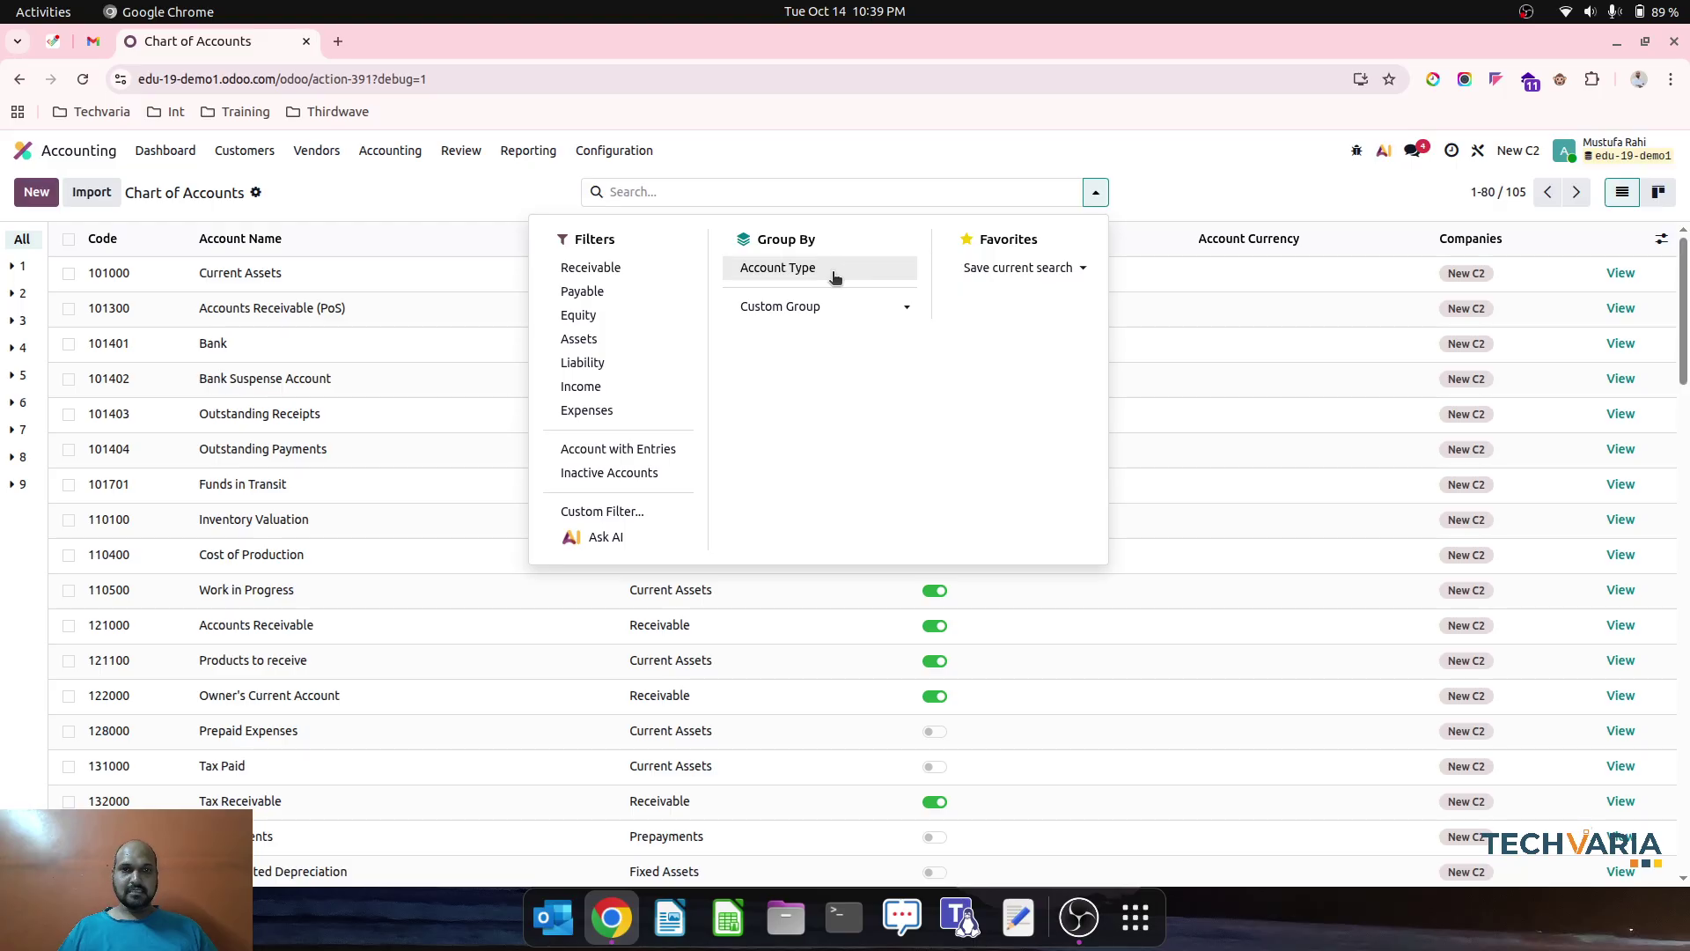
left_click(778, 268)
left_click(496, 225)
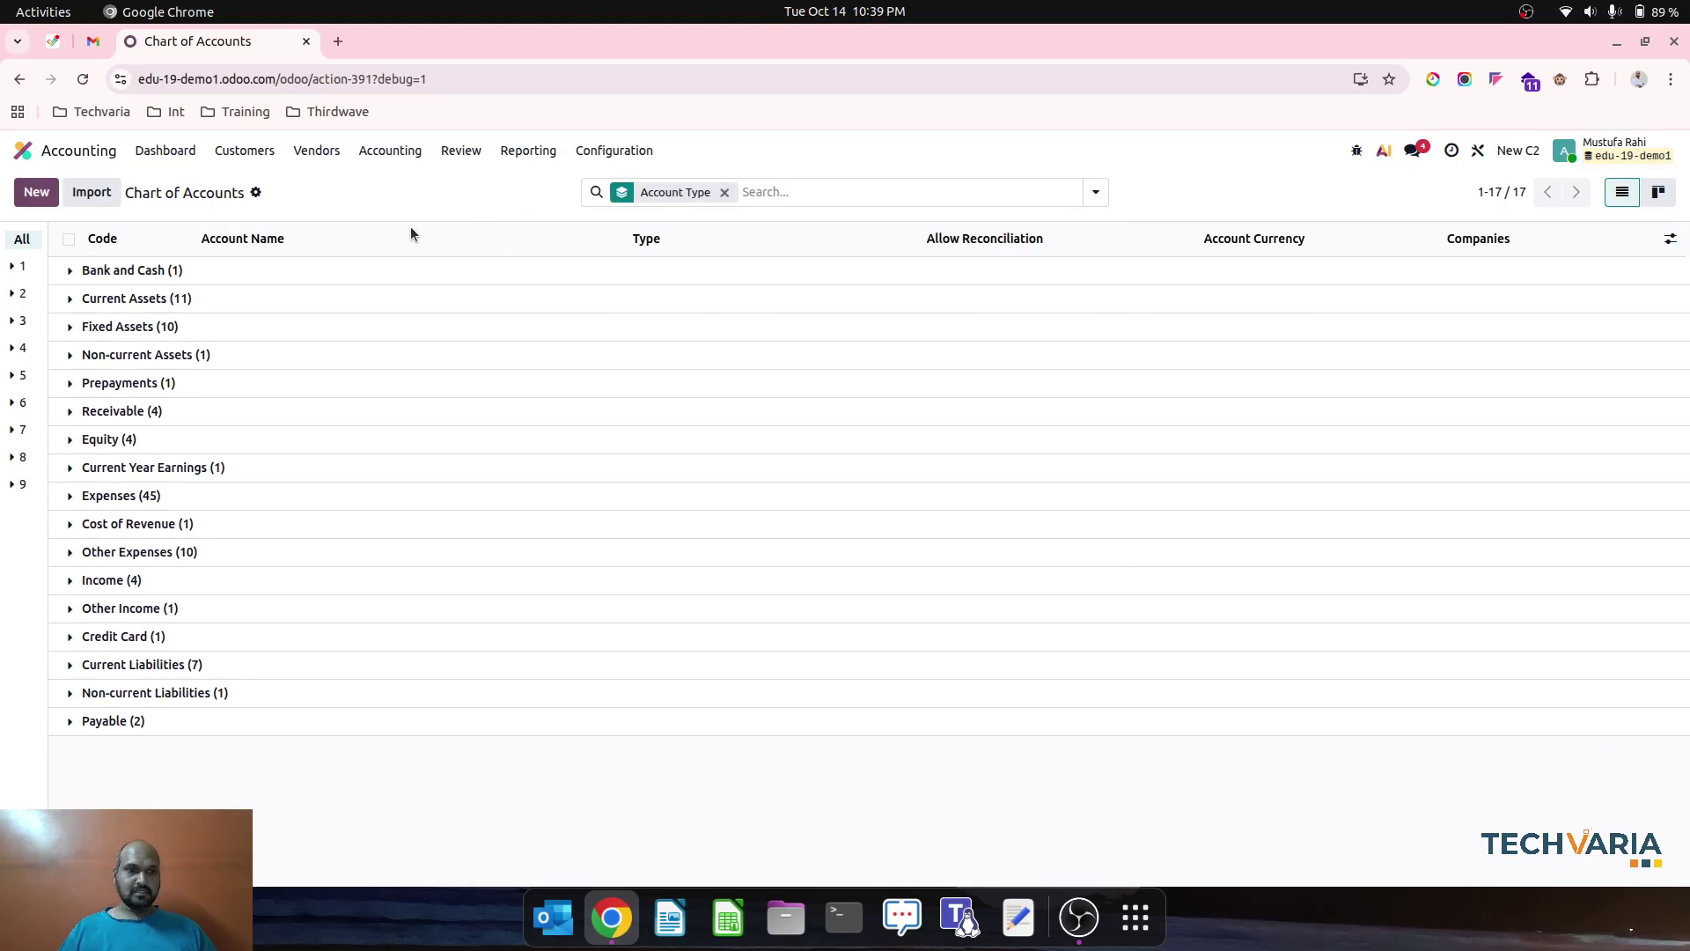
left_click(139, 299)
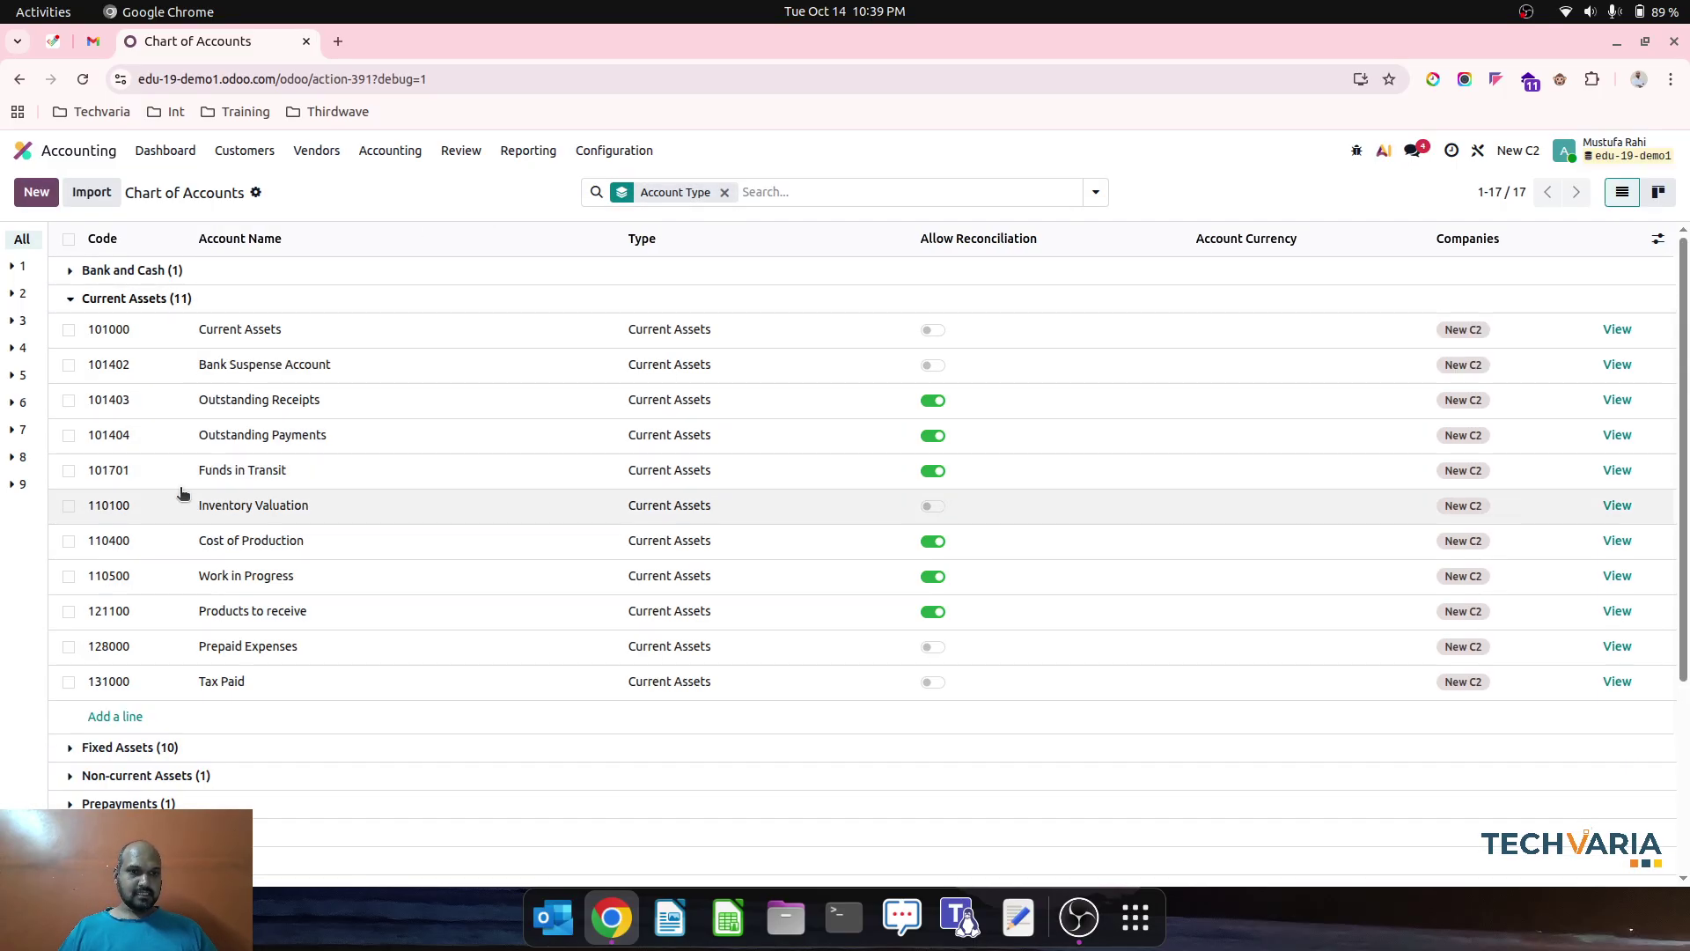
Add a Current Assets account with code 110101 named Medicine Stock
left_click(153, 507)
left_click(119, 716)
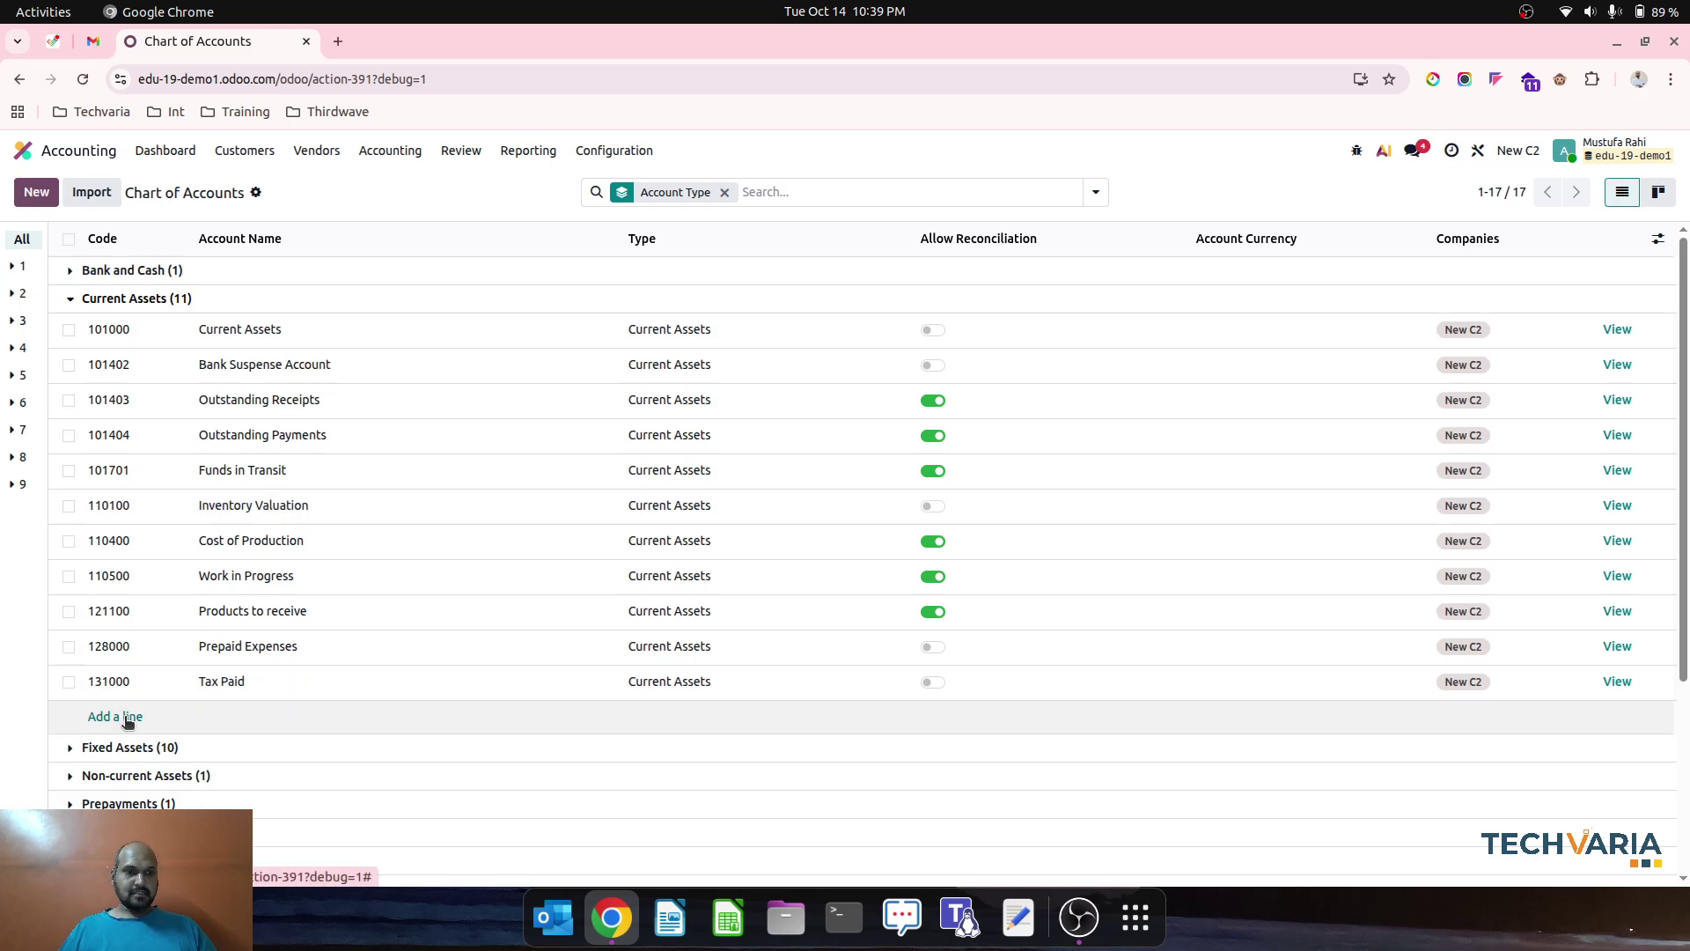
type("110101")
key("Tab")
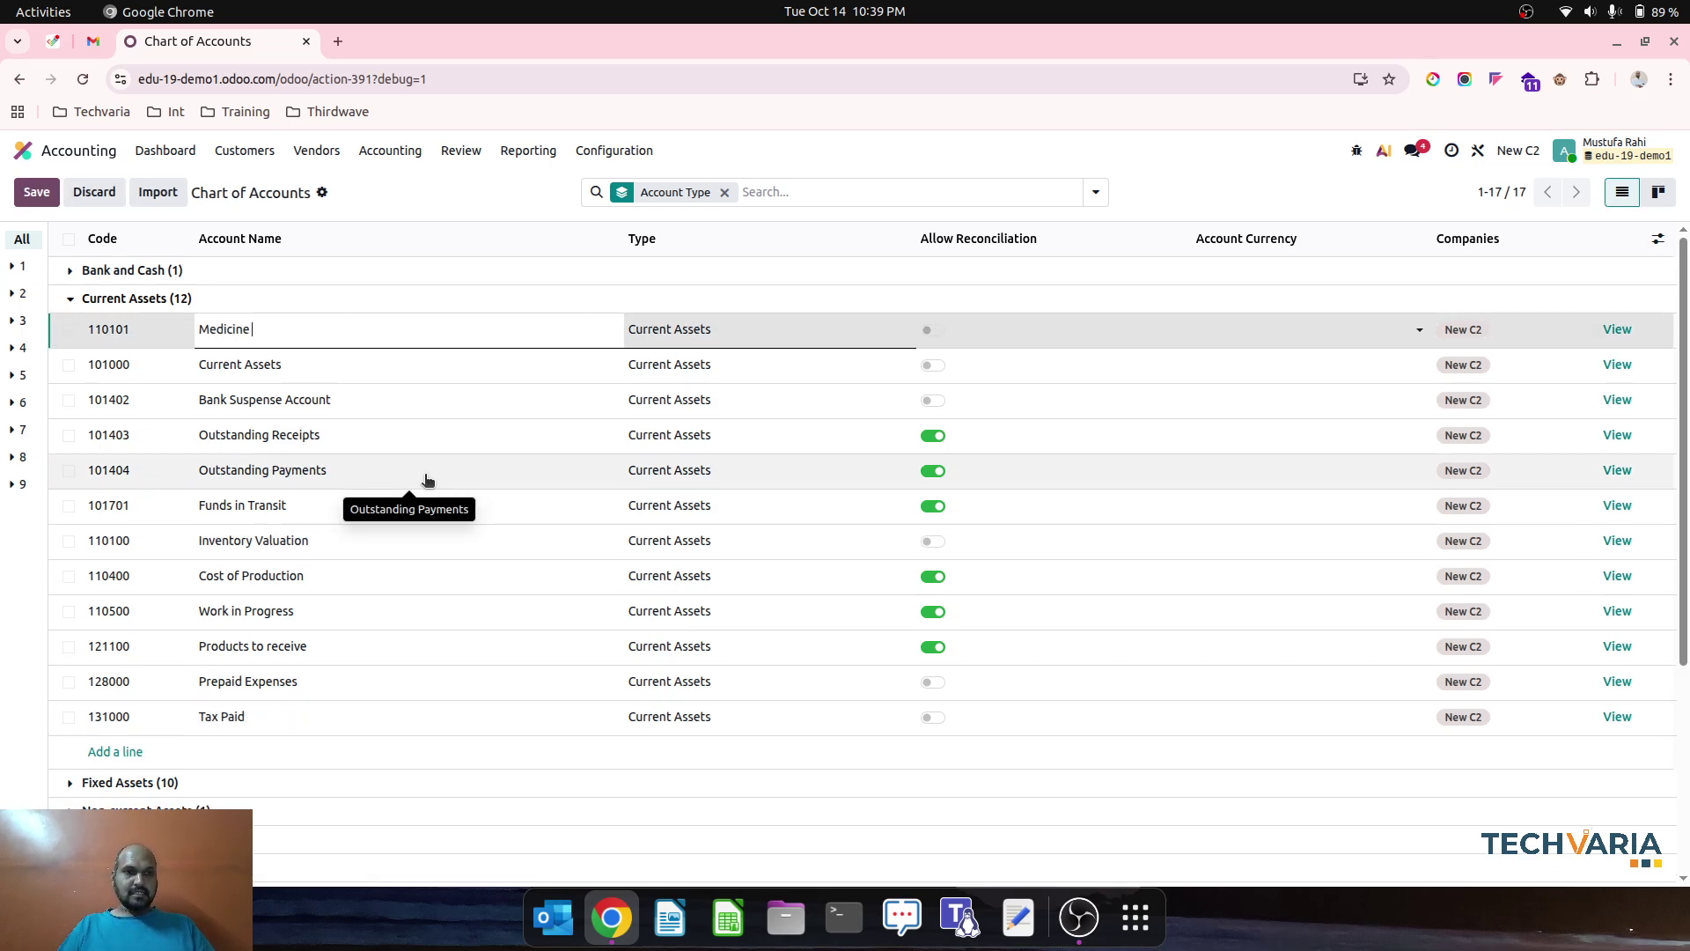
type("Medicine Stock")
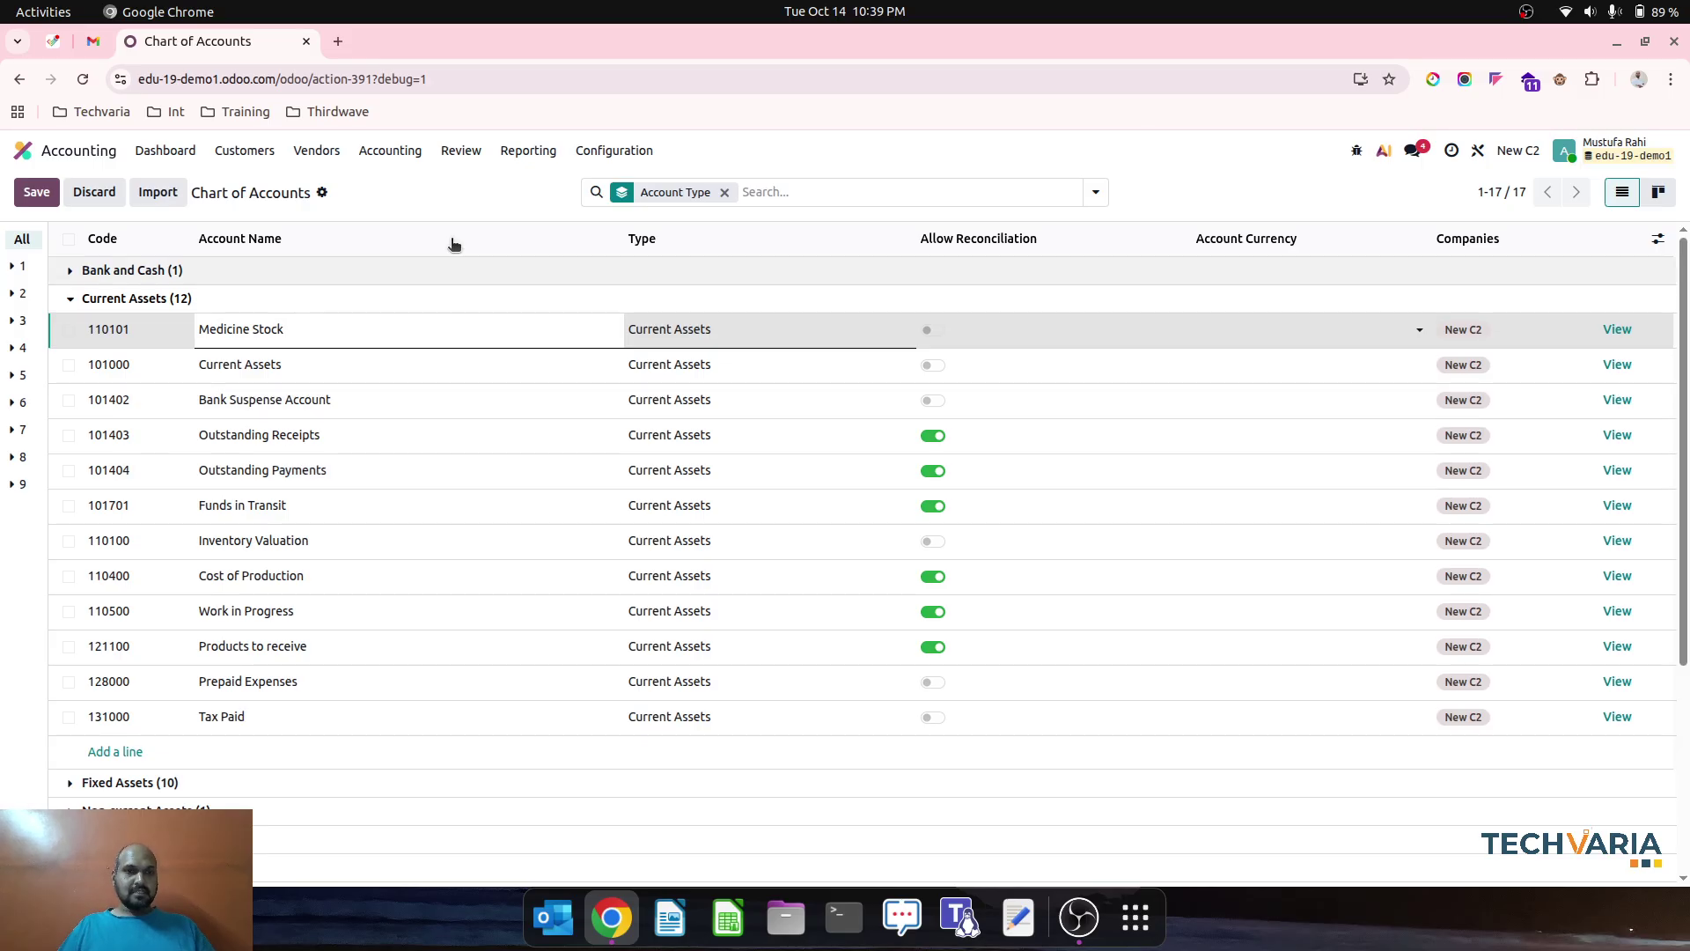
left_click(454, 205)
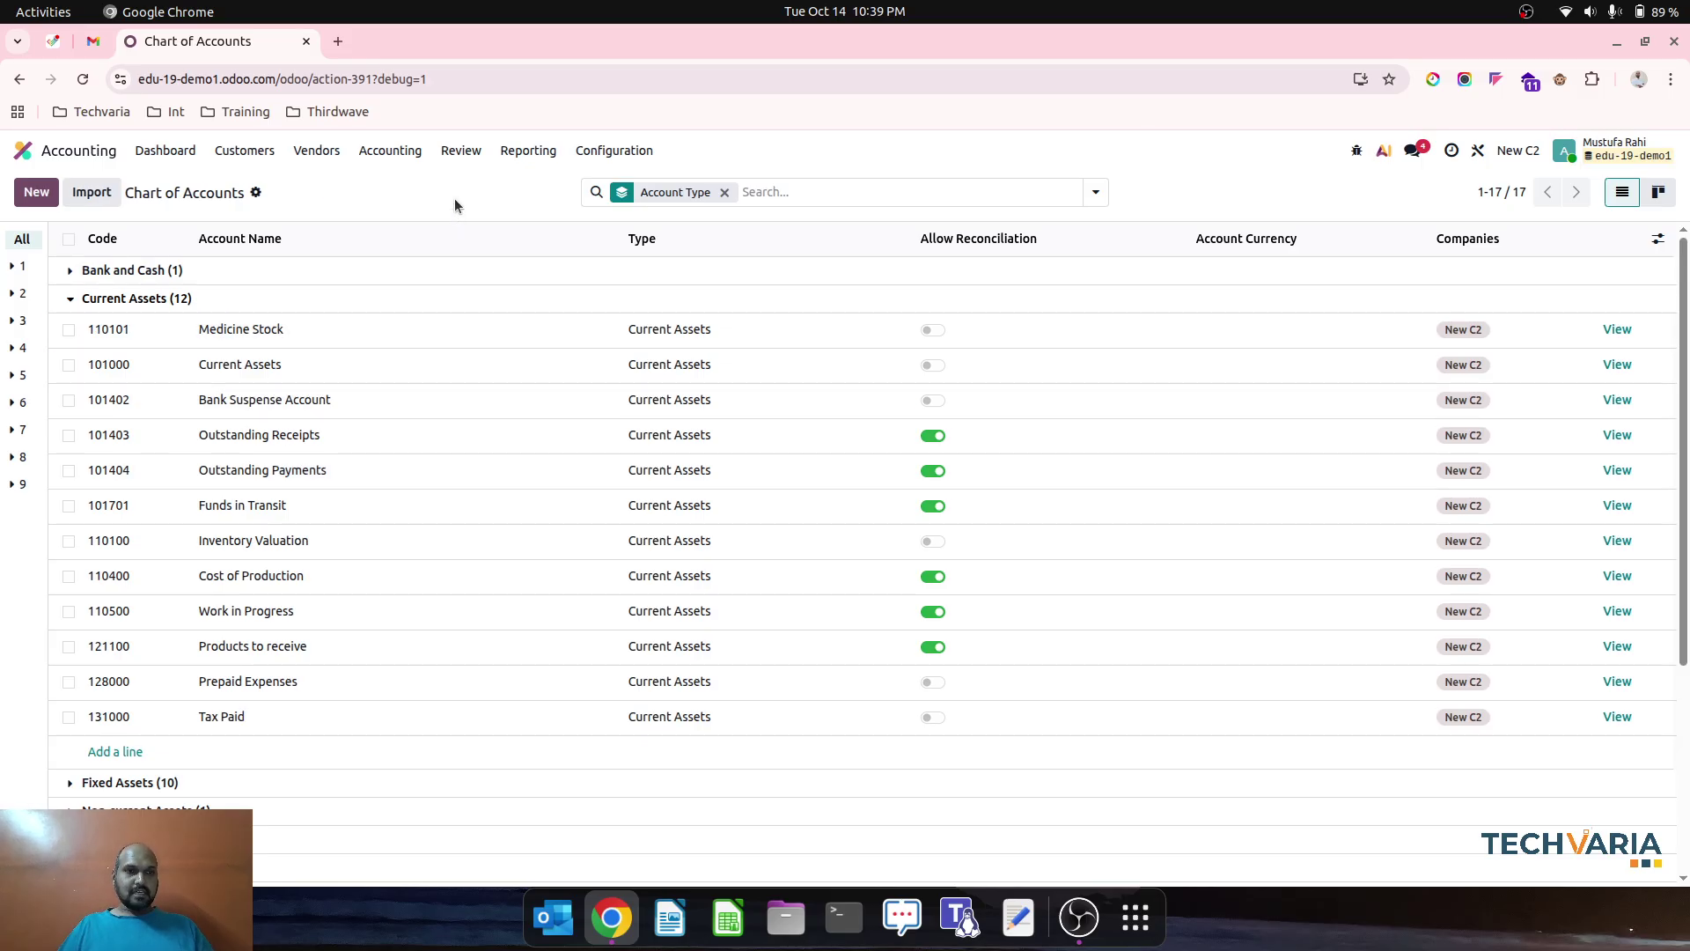
Add another Current Assets account with code 110102 named Grocery Stock
left_click(119, 752)
key("Tab")
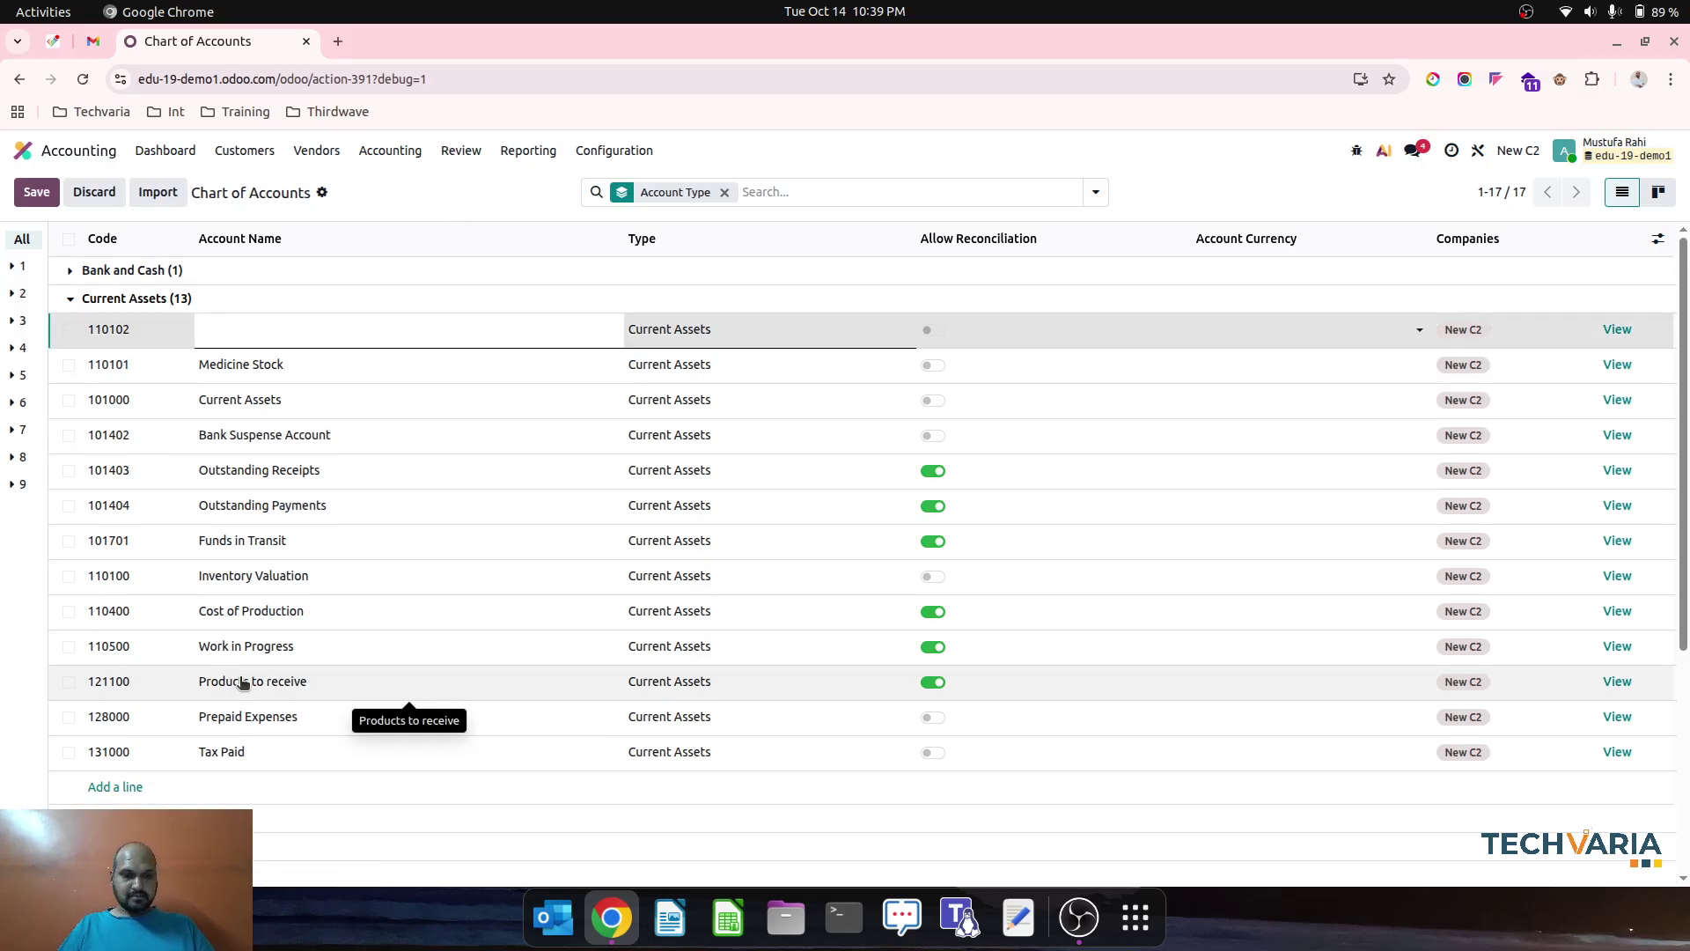
type("Grocery Stock")
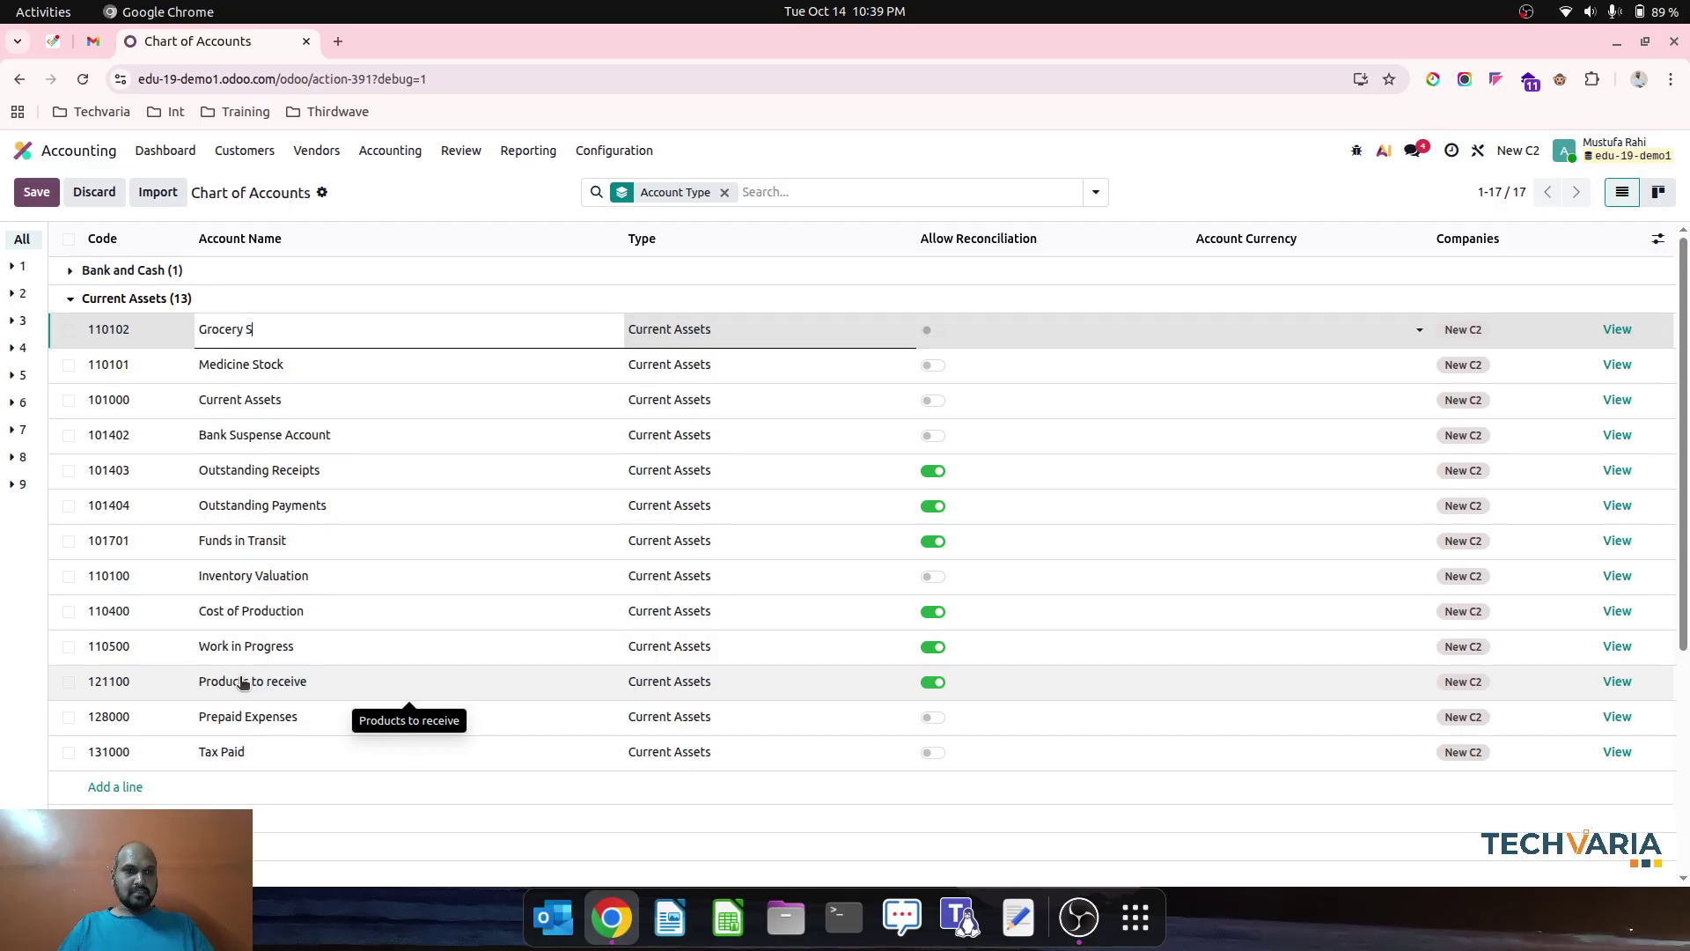
left_click(404, 182)
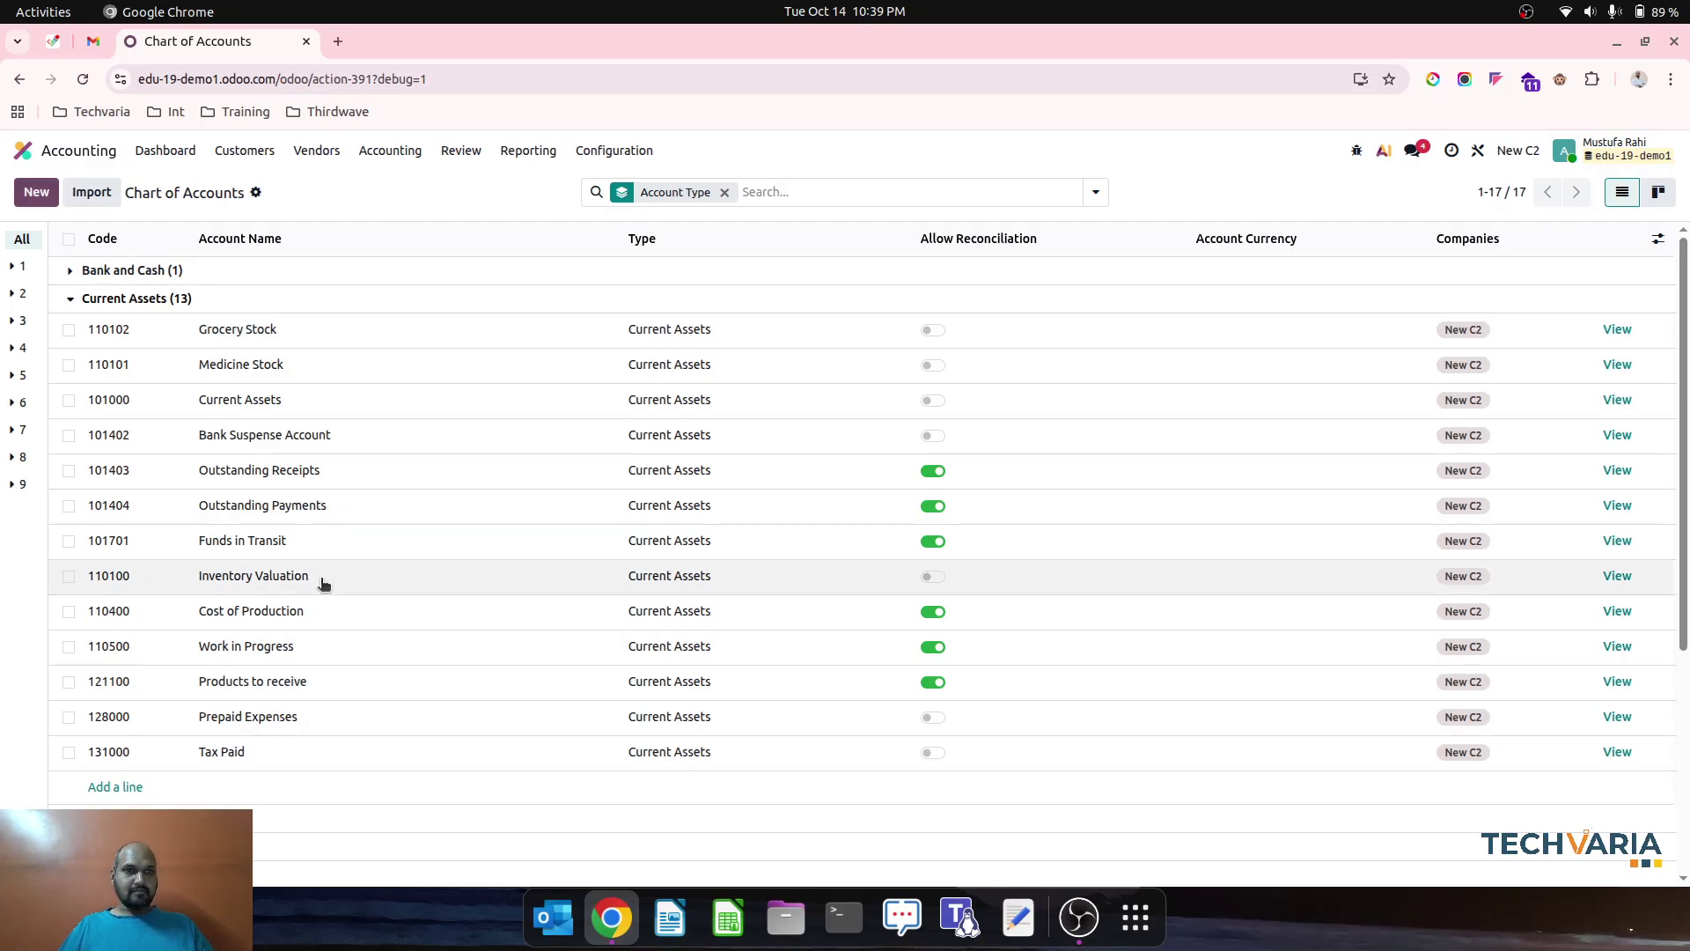
Add a Cost of Revenue account with code 500001 named COGS - Grocery
scroll(325, 582, "down", 4)
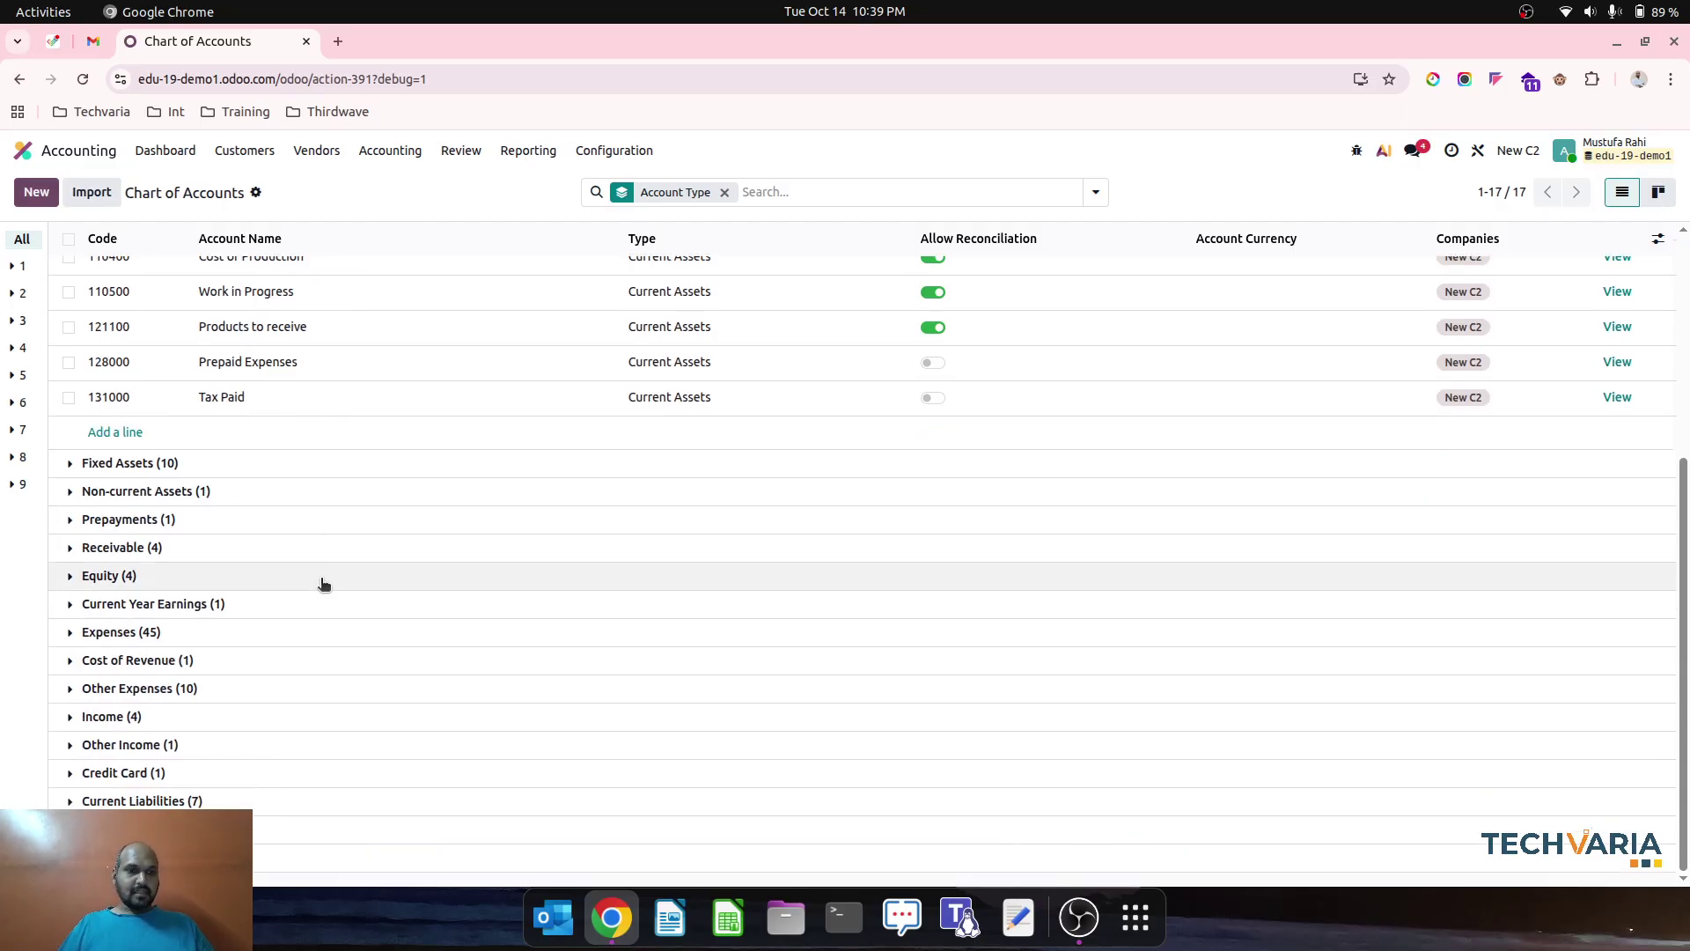
left_click(138, 662)
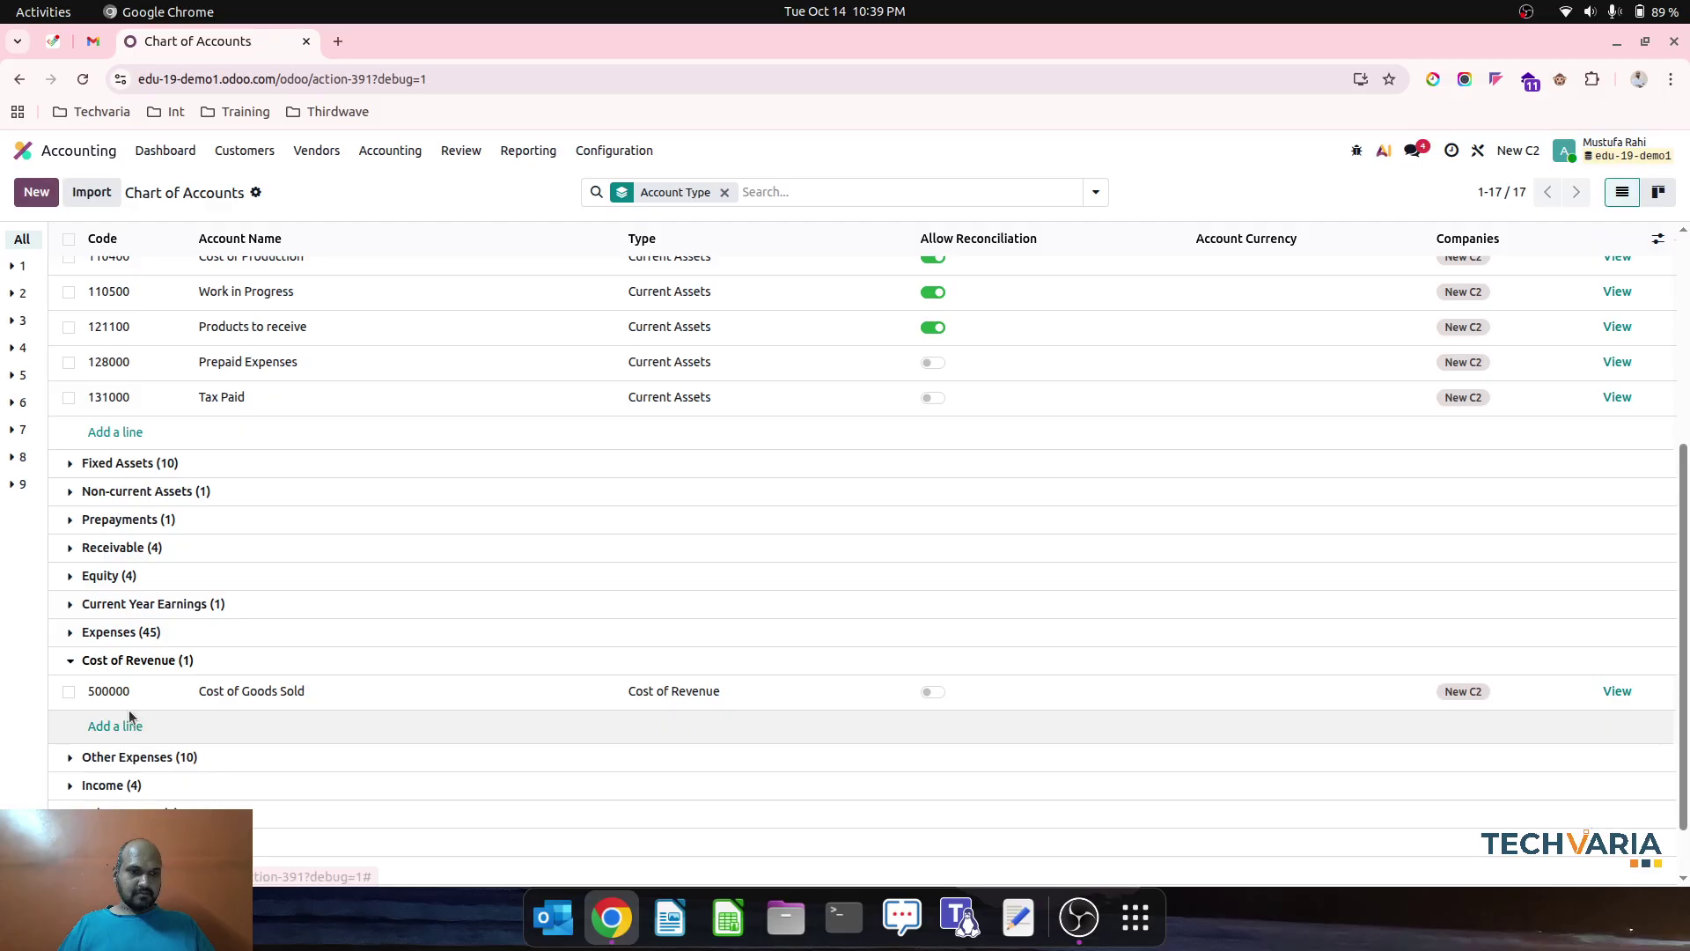
left_click(128, 708)
left_click(120, 727)
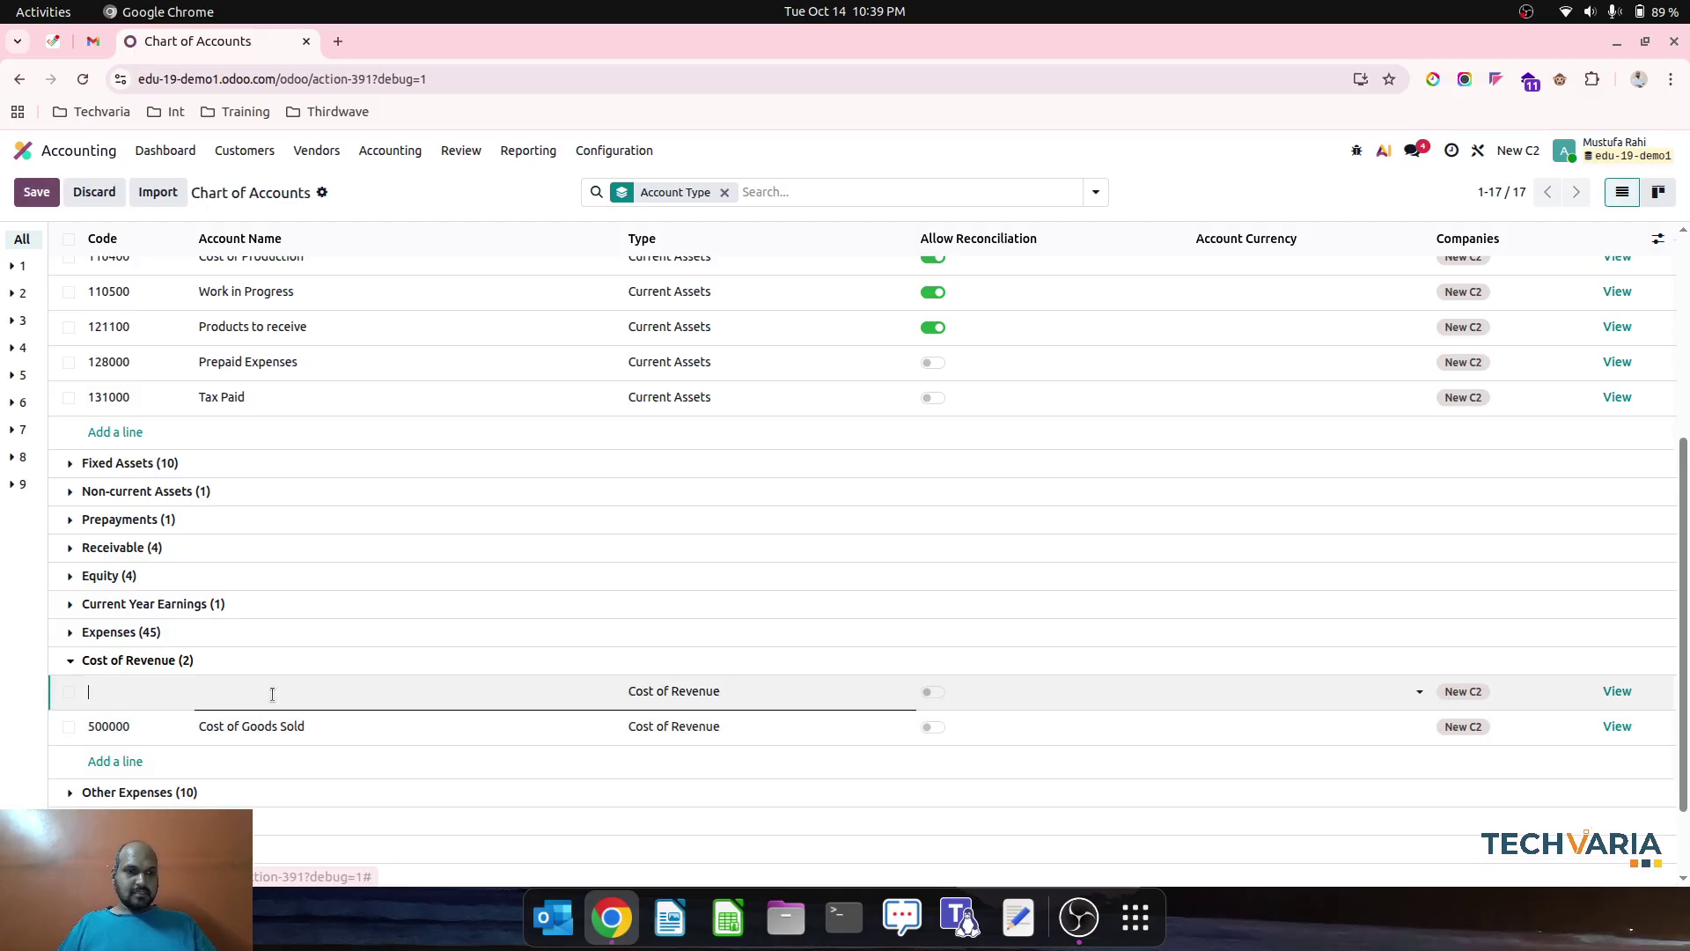
type("500001")
type("COGS -")
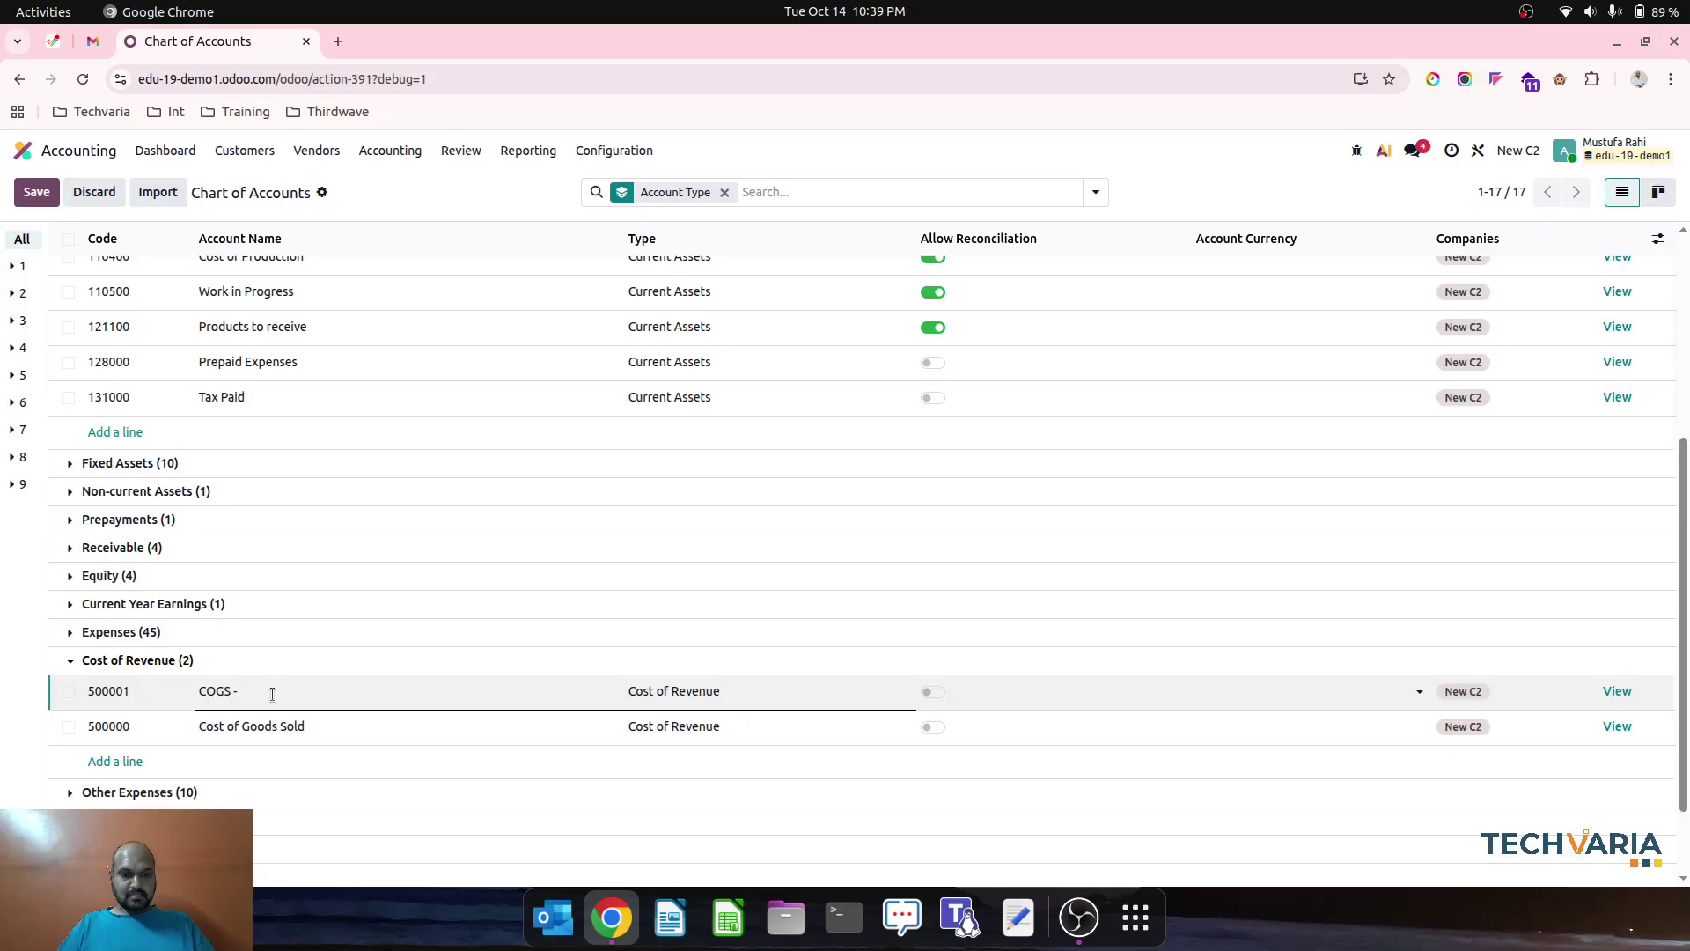
type(" Grocery")
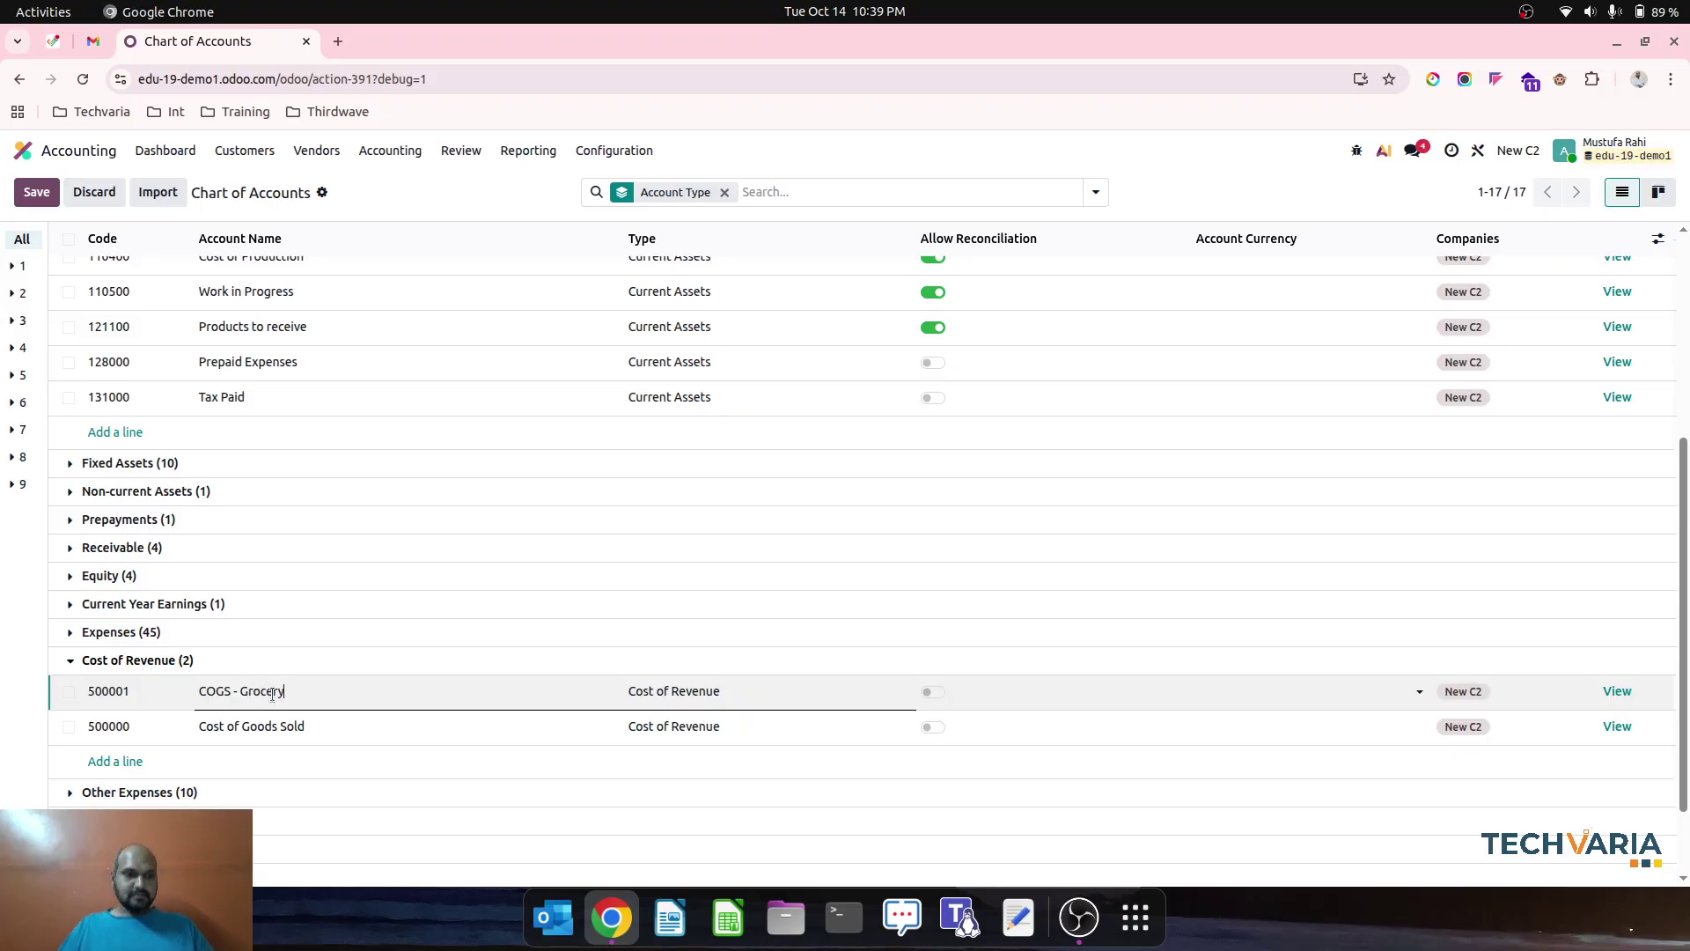
Add another Cost of Revenue account with code 500002 named COGS - Medicine and save it
left_click(120, 760)
type("500002")
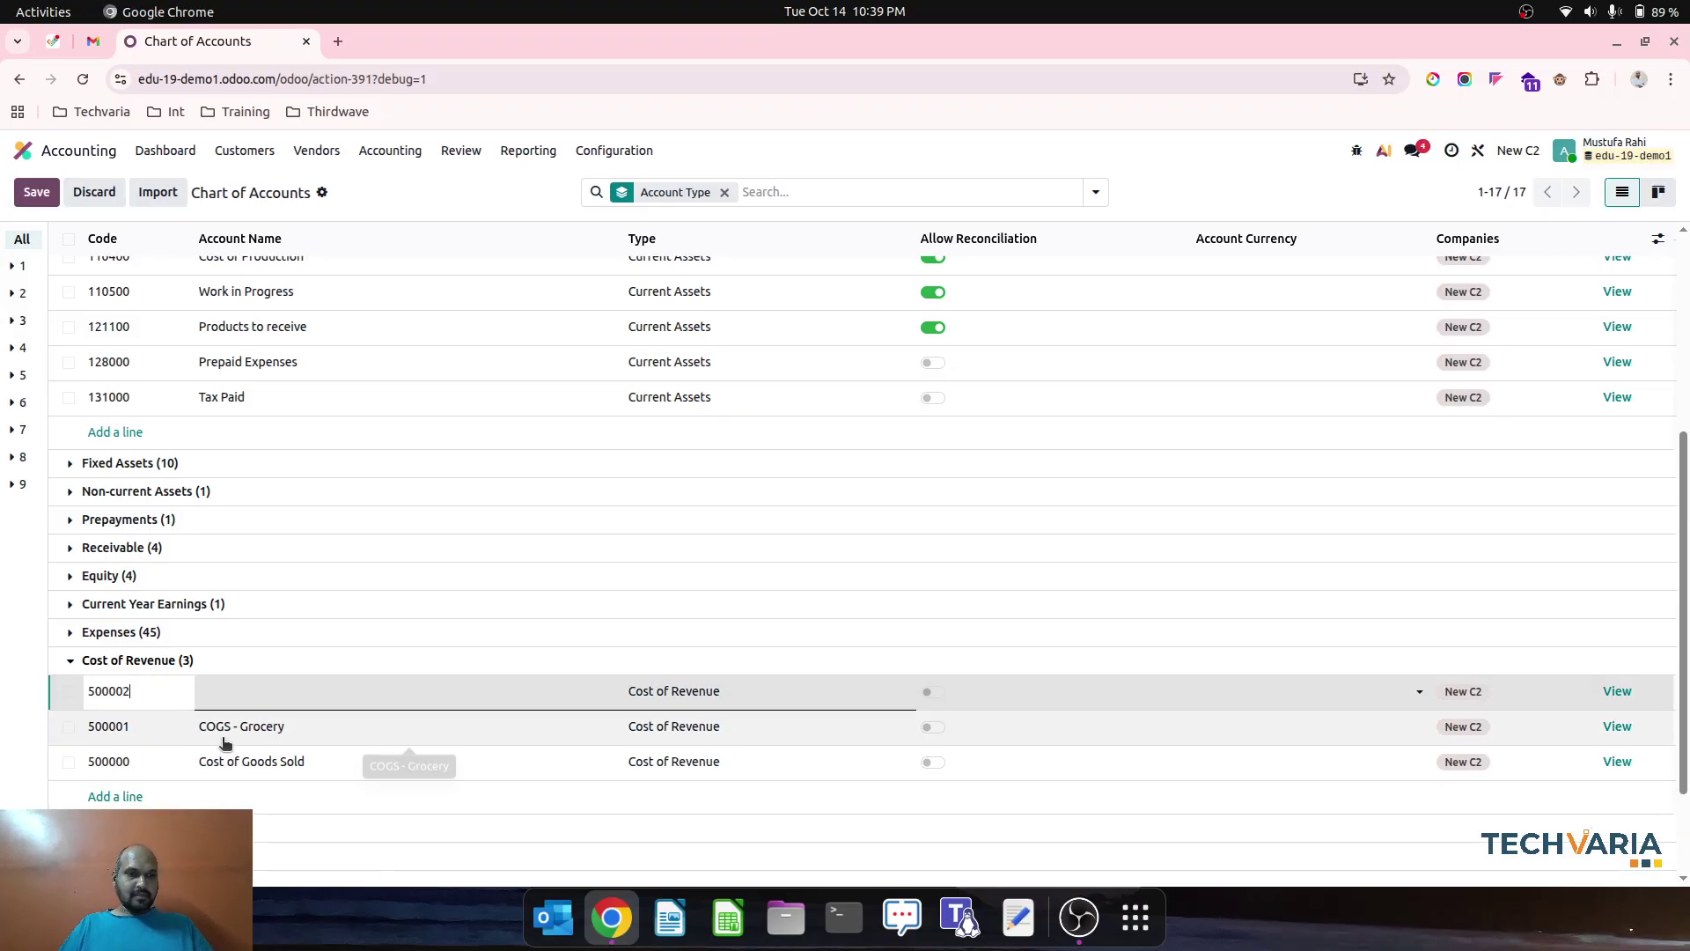
key("Tab")
type("COGS")
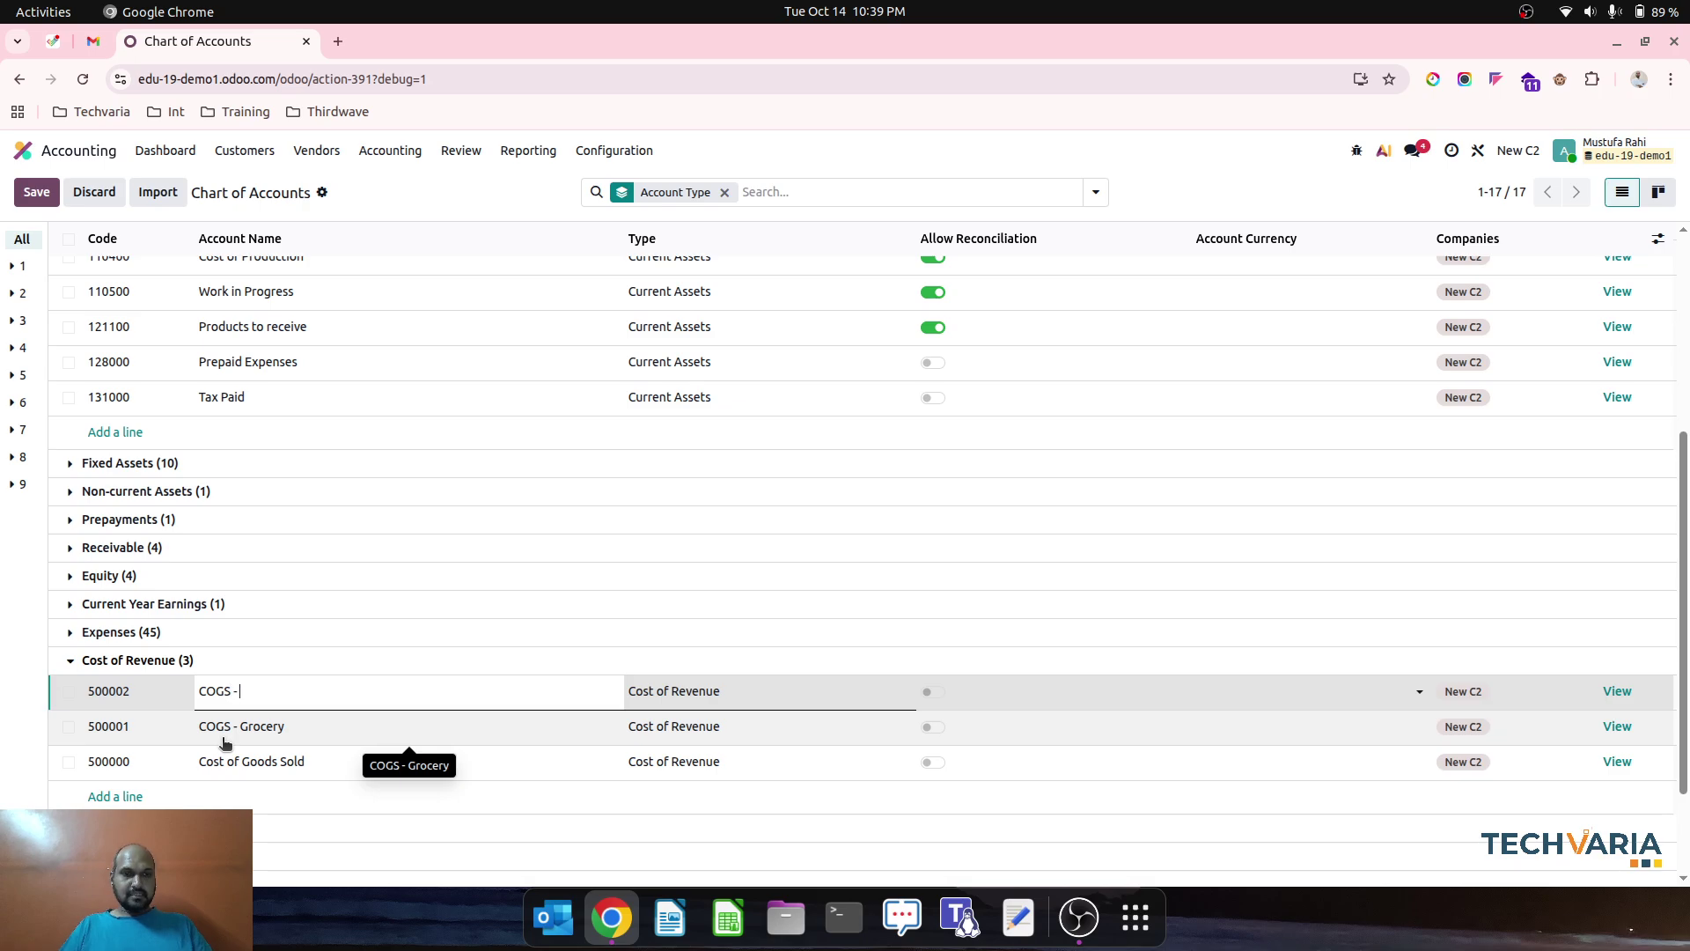
type(" - Medicine")
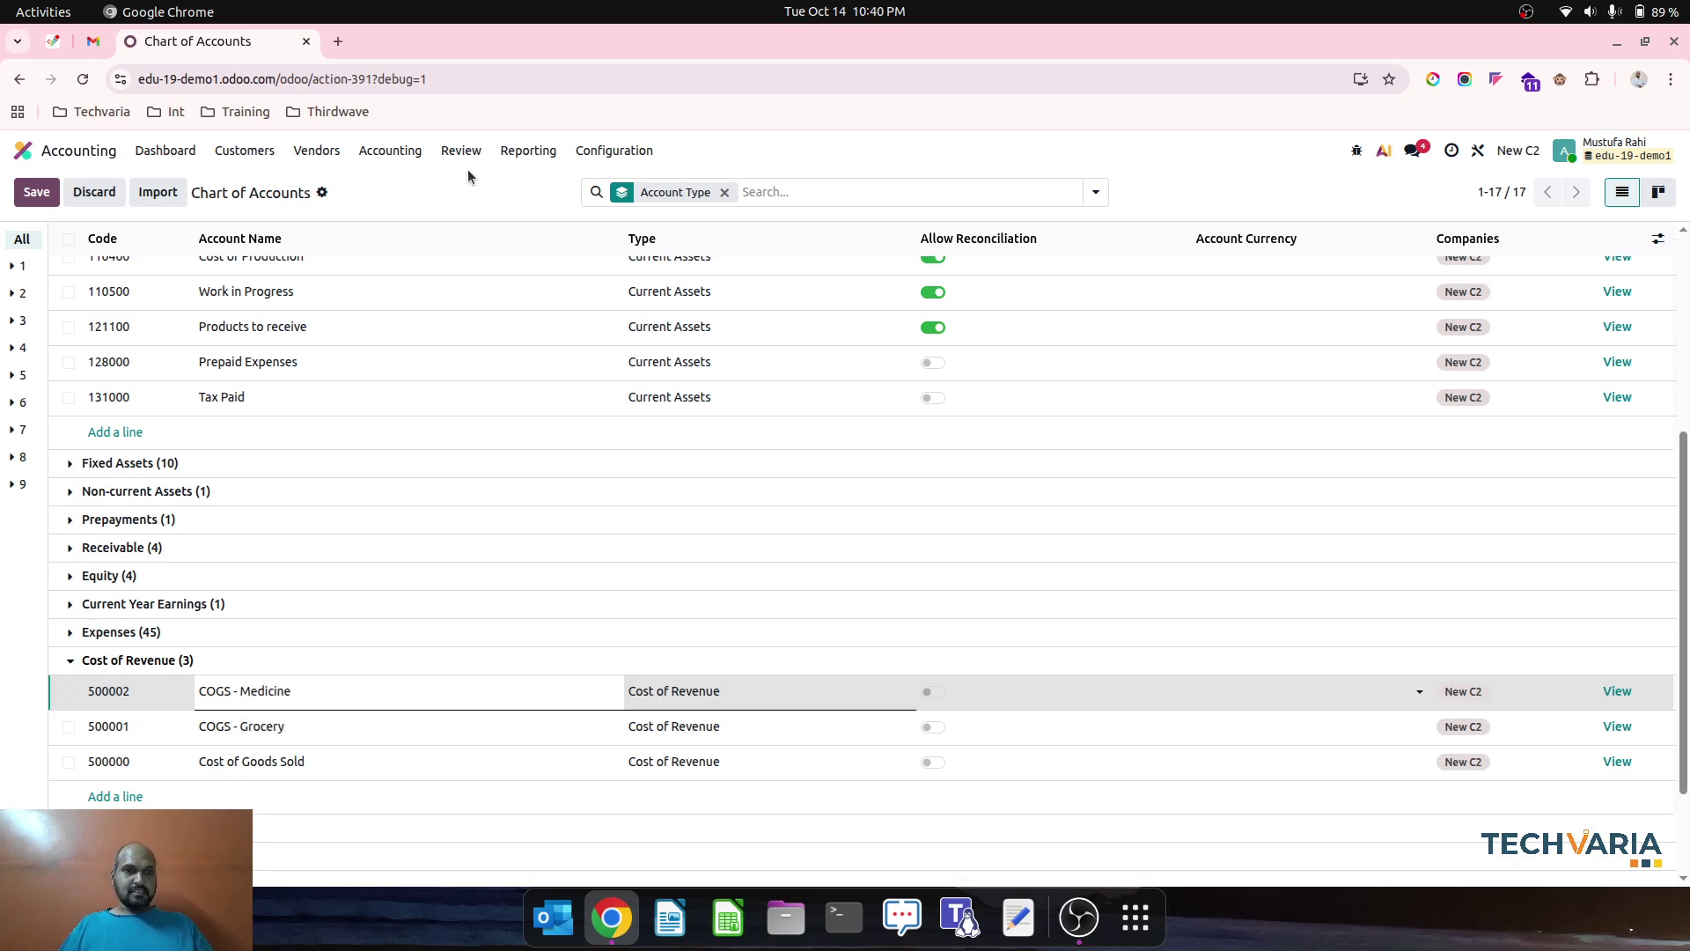
left_click(469, 176)
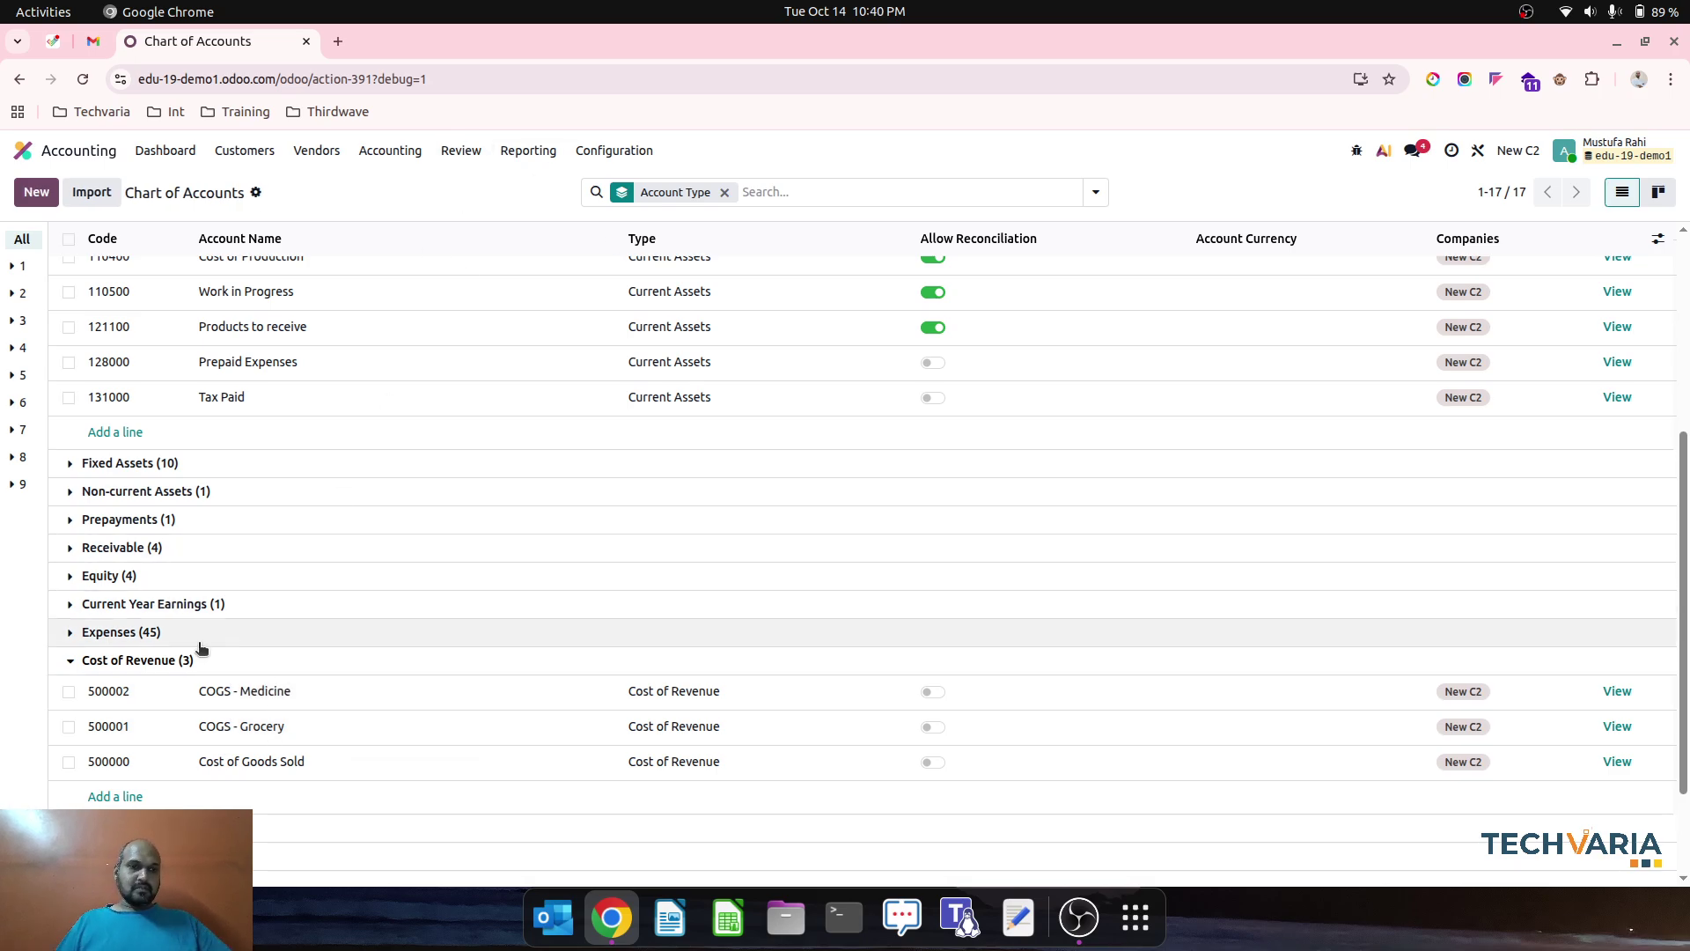
Add a Cost of Revenue account with code 500003 named Variation - Medicine
left_click(124, 796)
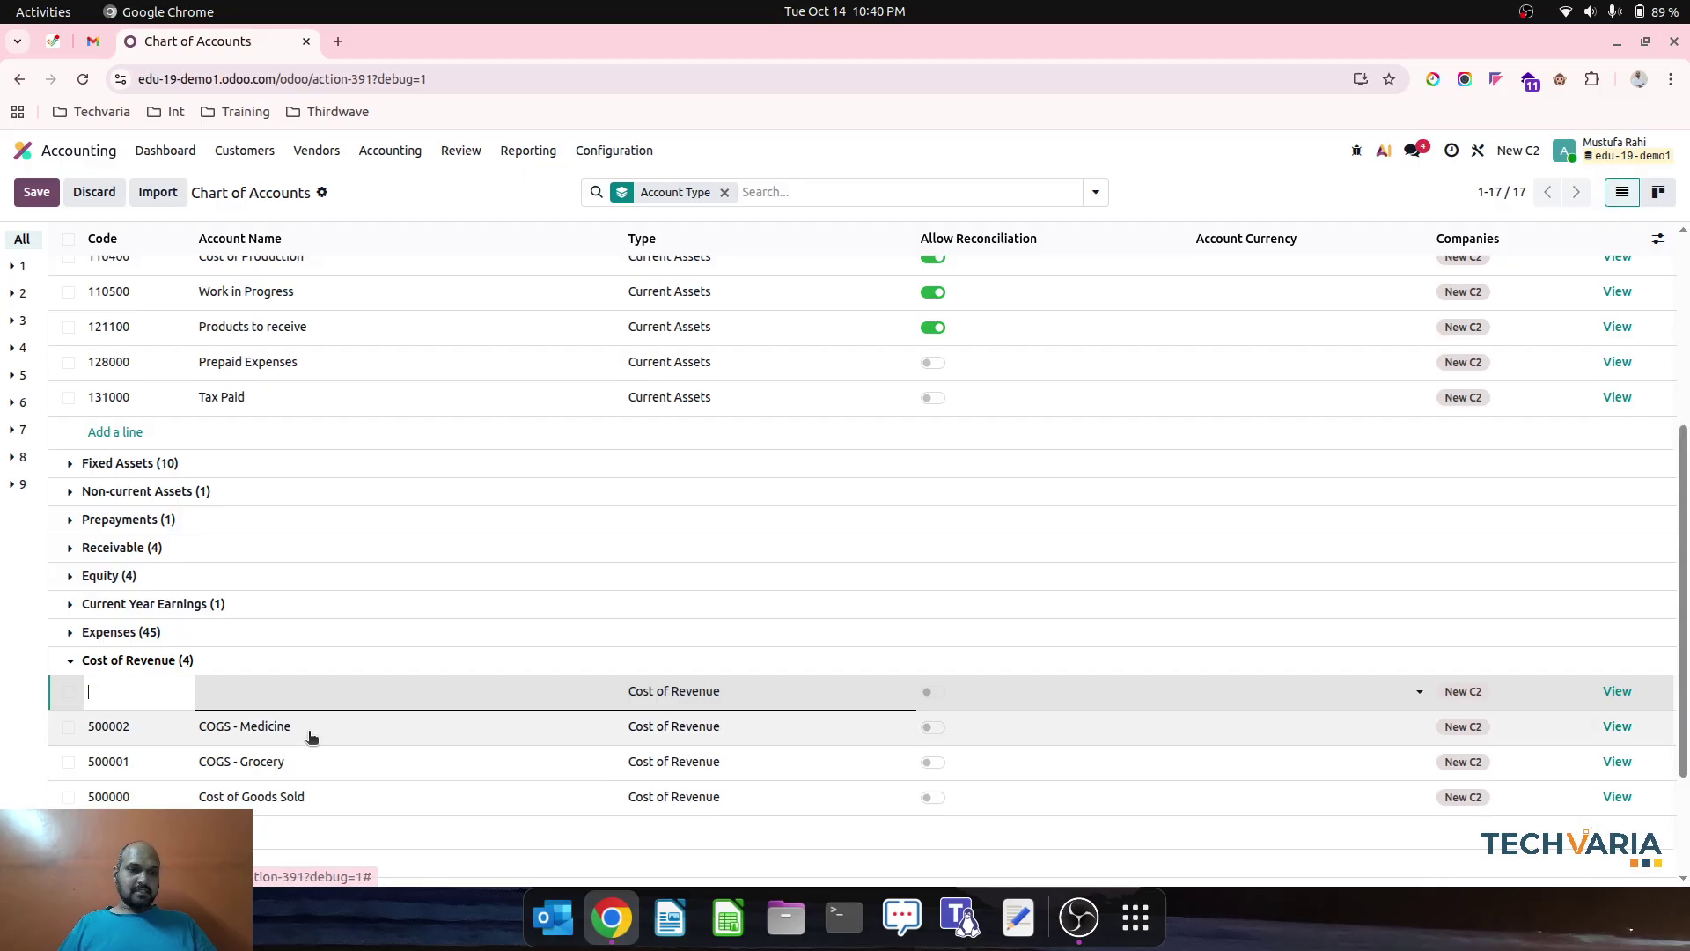
type("50000")
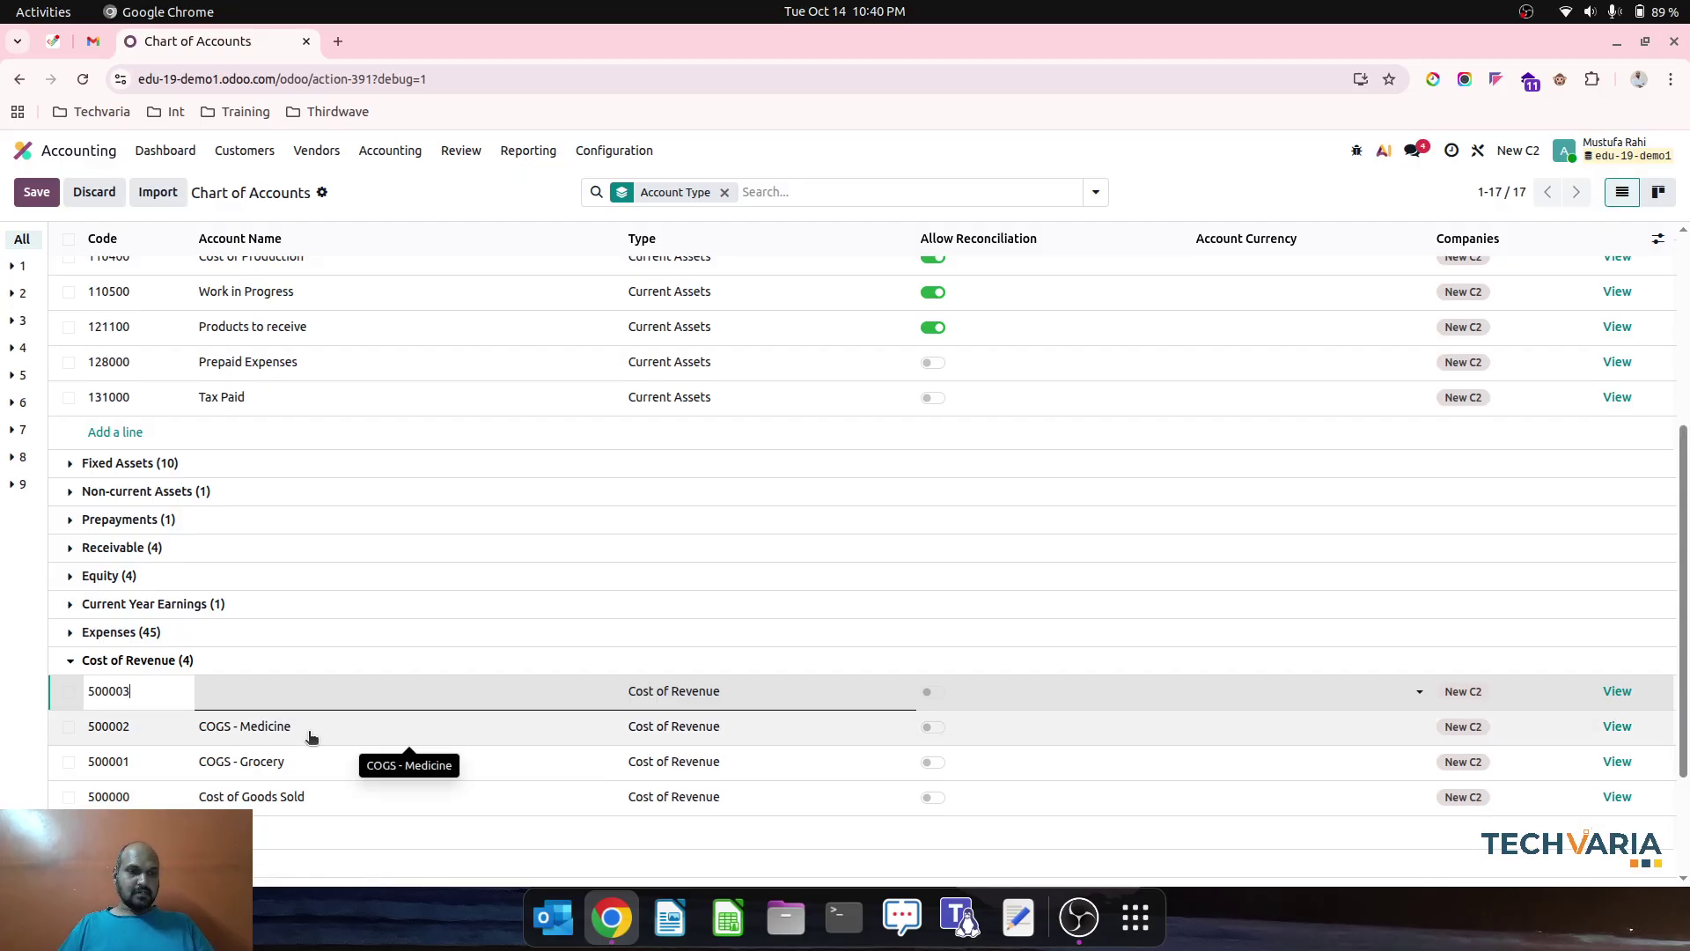
type("3")
key("Tab")
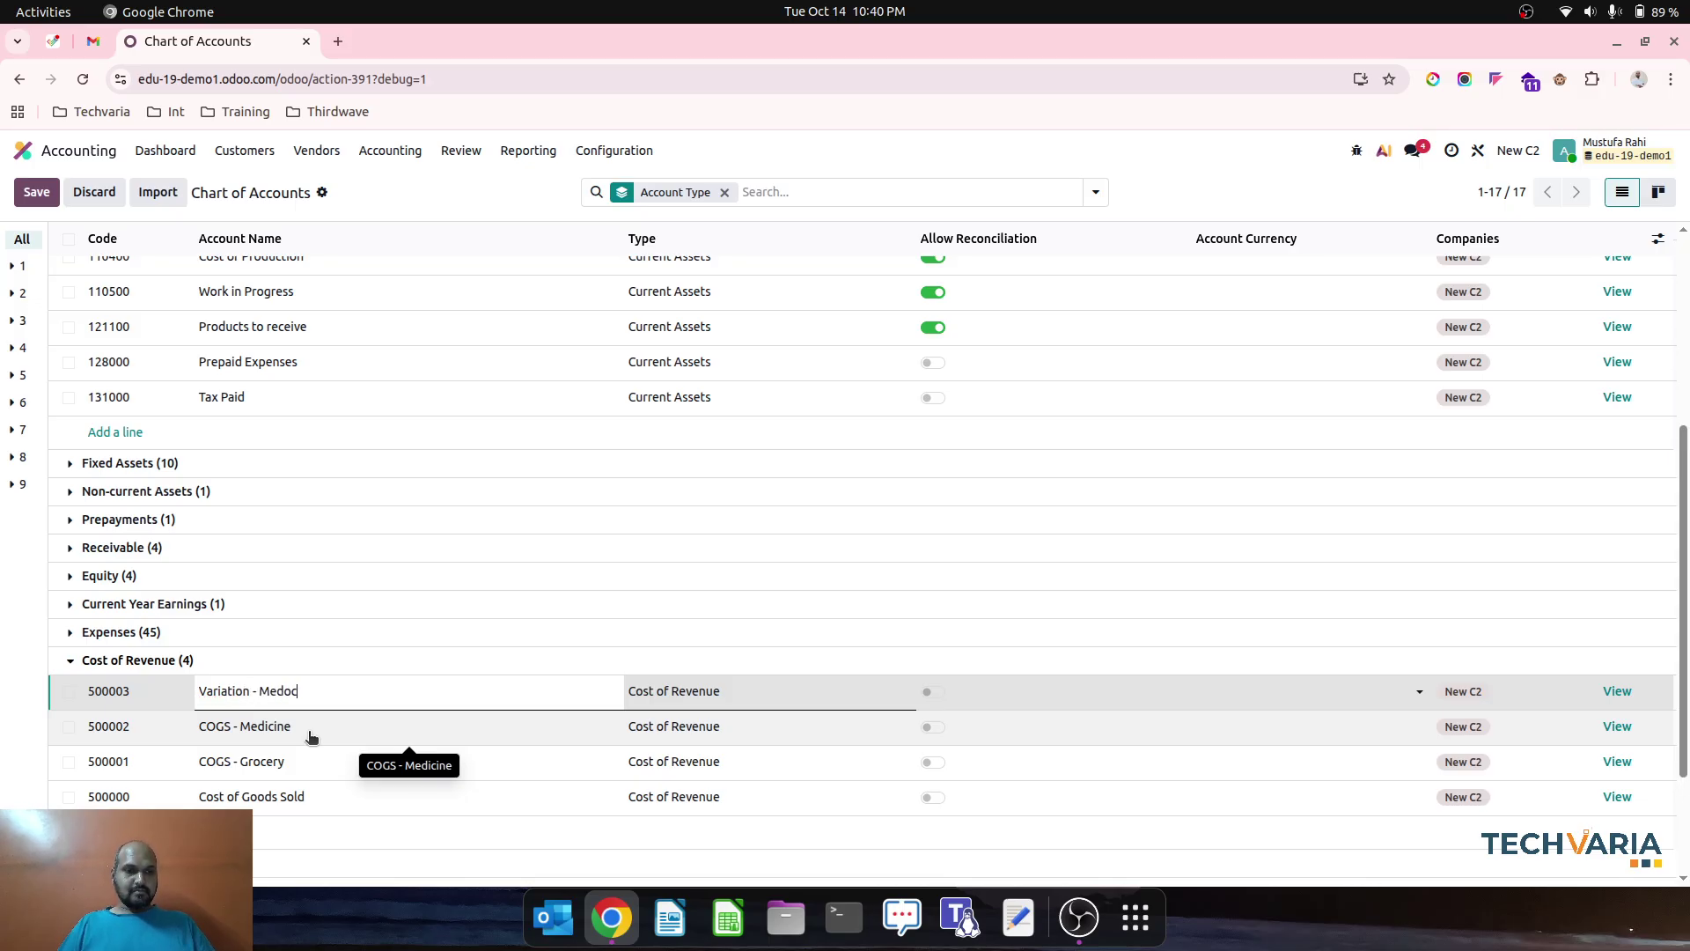
key("BackSpace")
key("BackSpace")
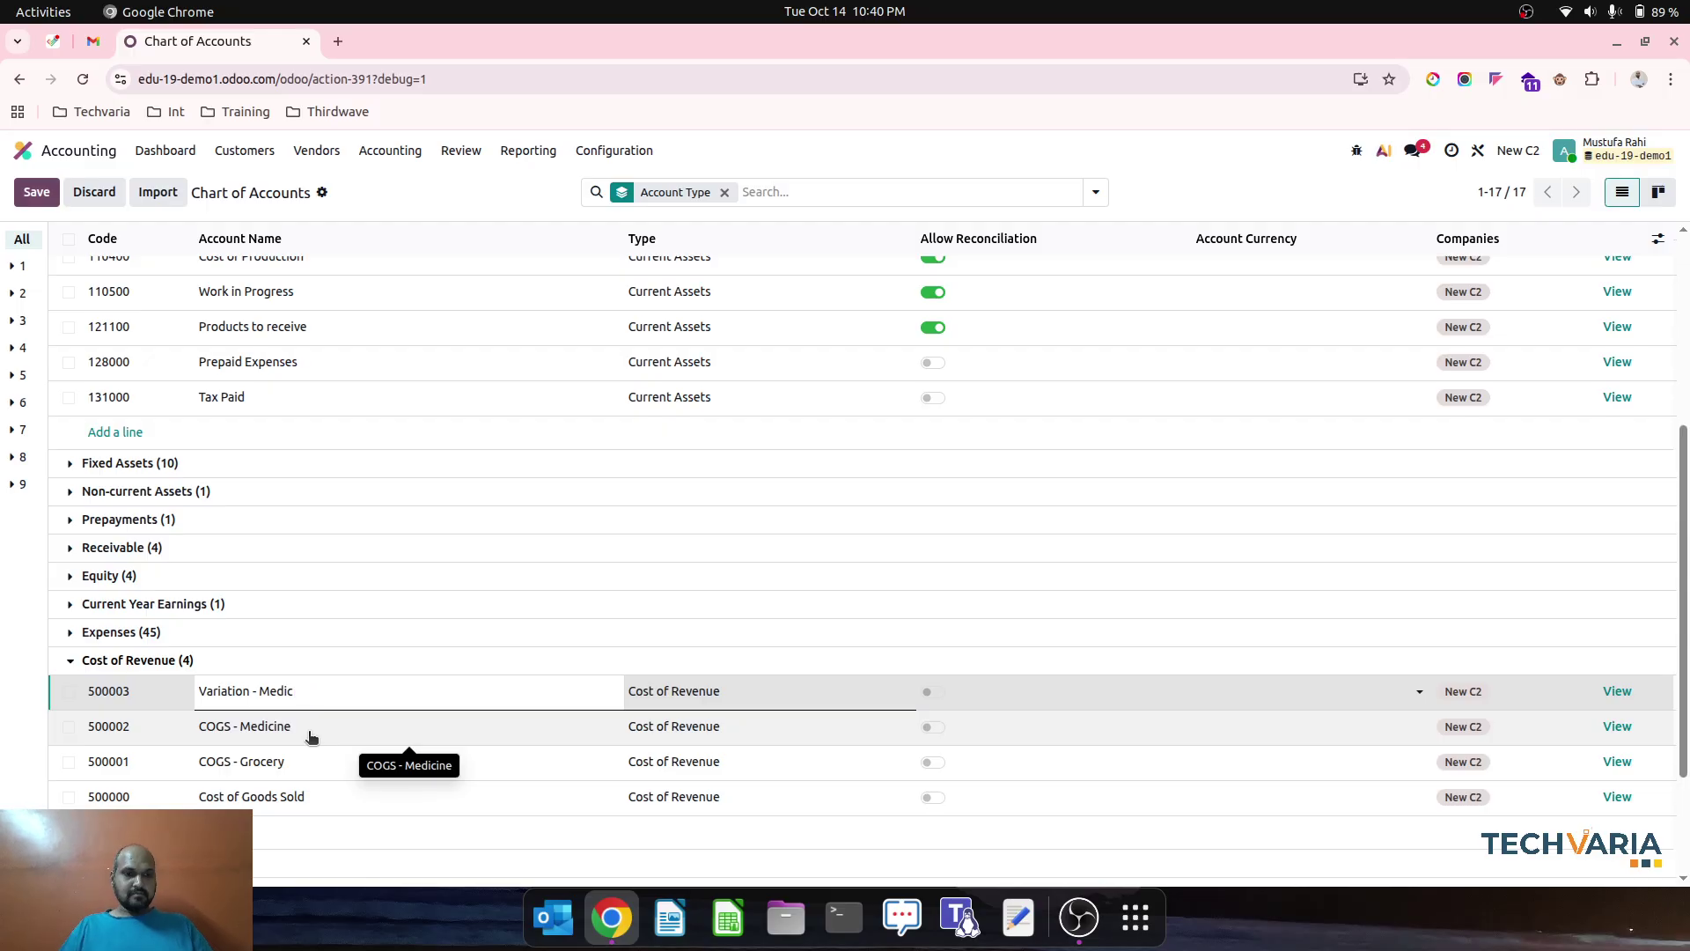
key("shift+Tab")
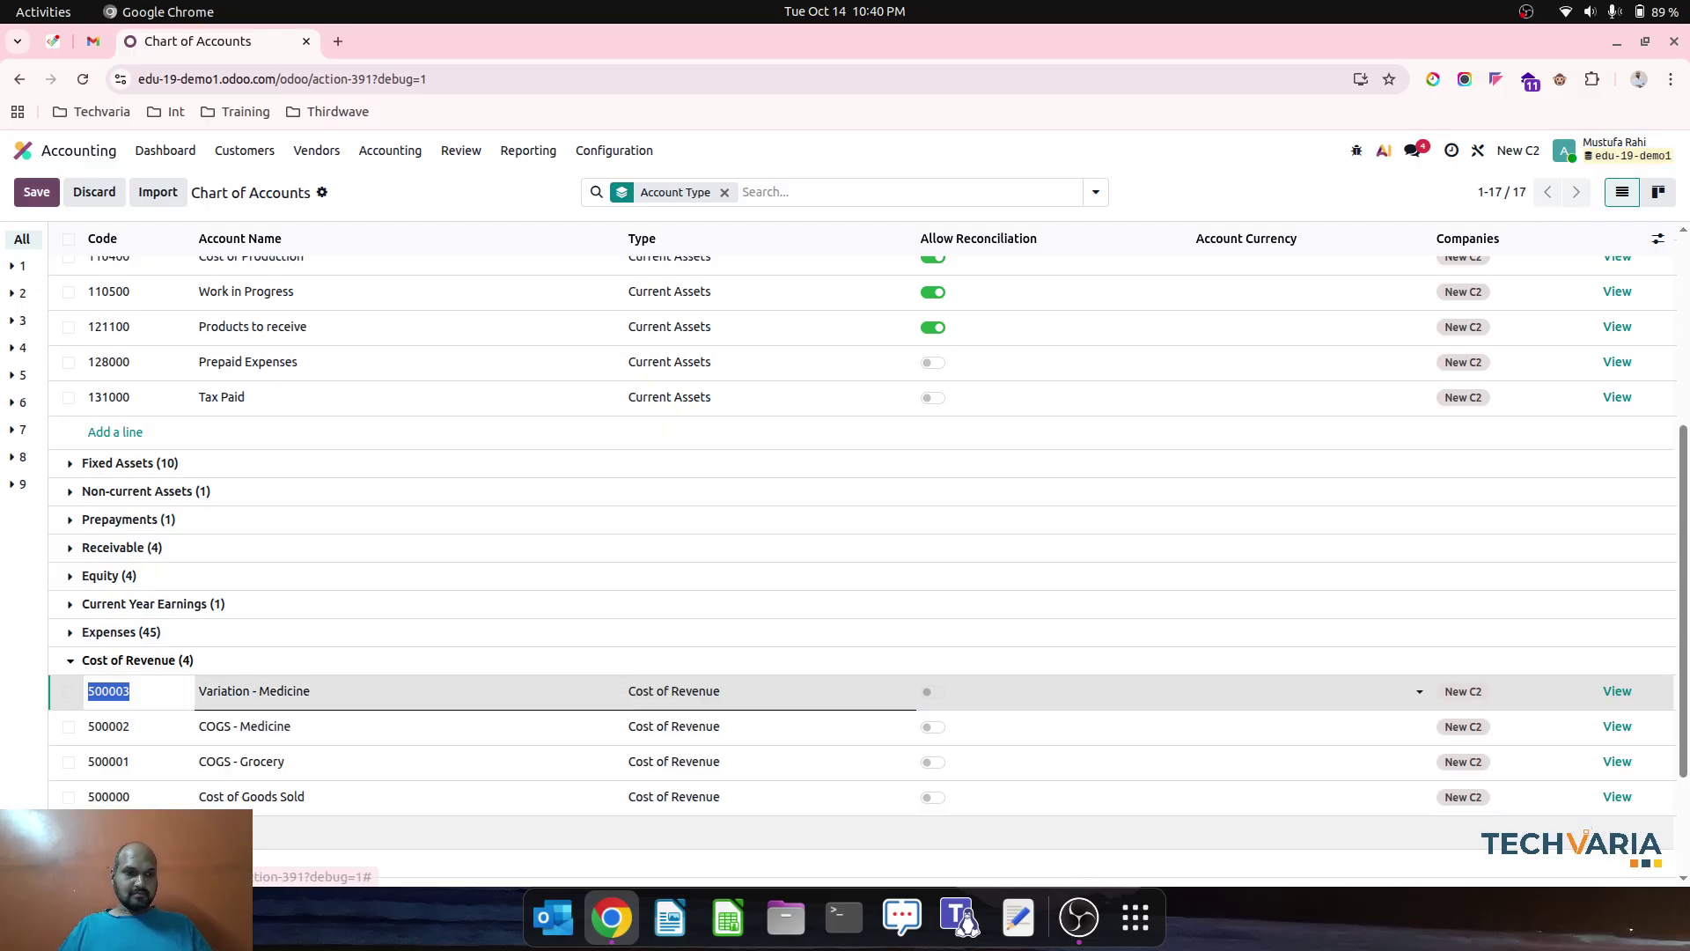
key("Return")
Add a Cost of Revenue account with code 500004 named Variation - Grocery and save it
type("50000")
type("4")
key("Tab")
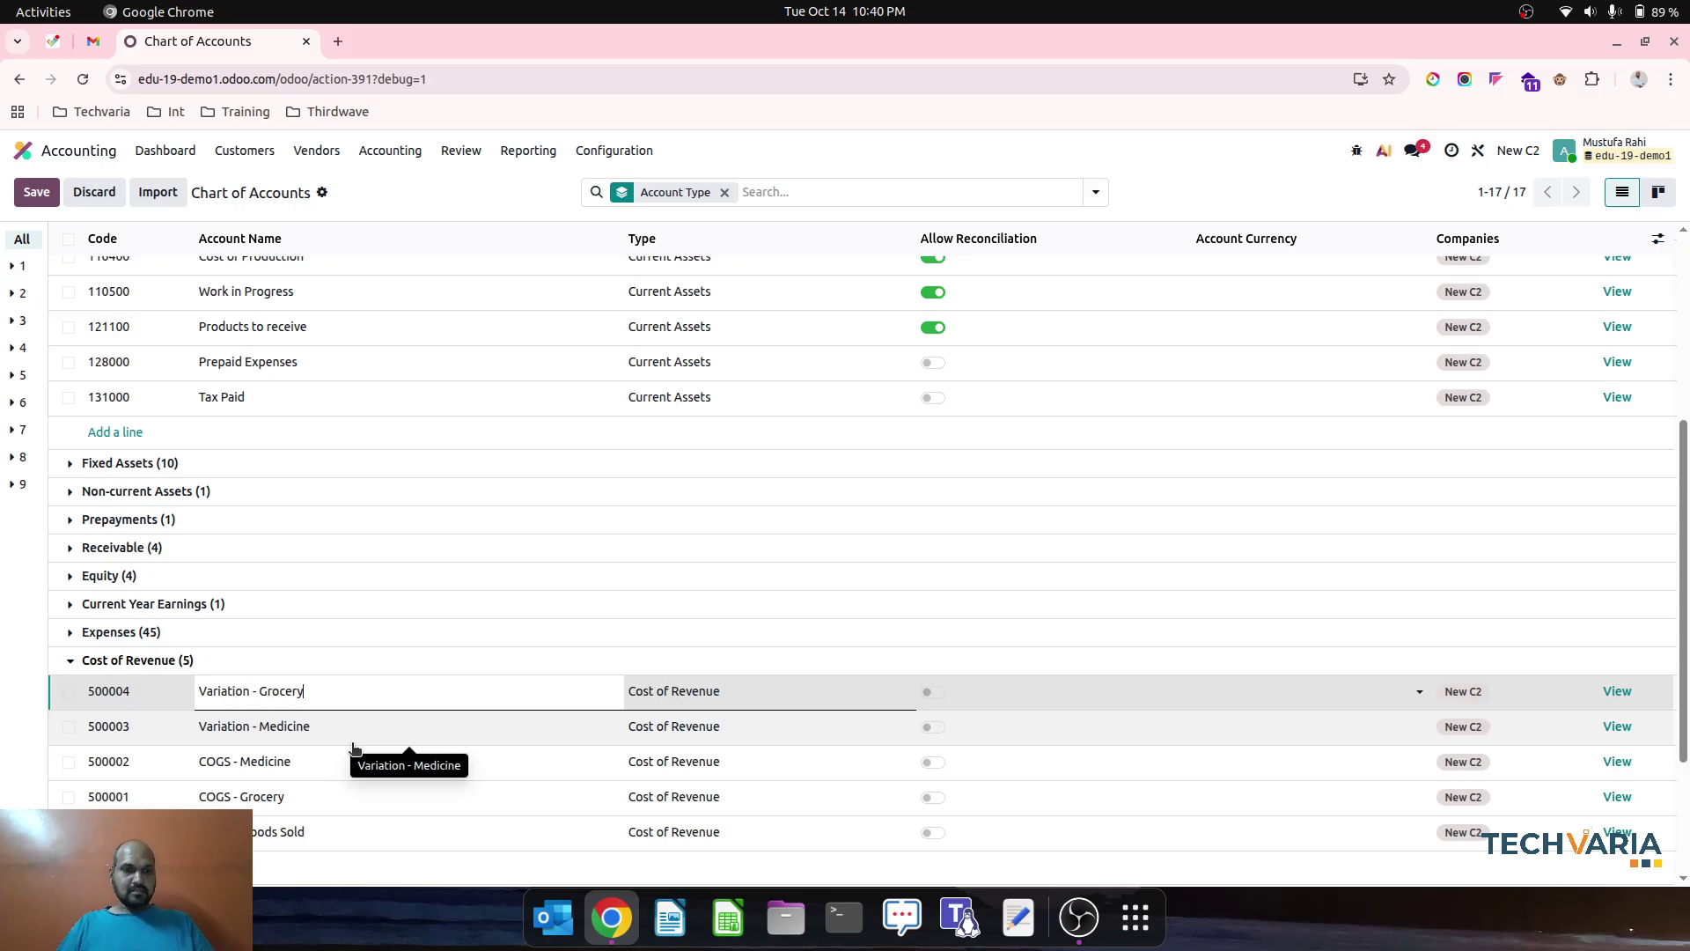
left_click(493, 190)
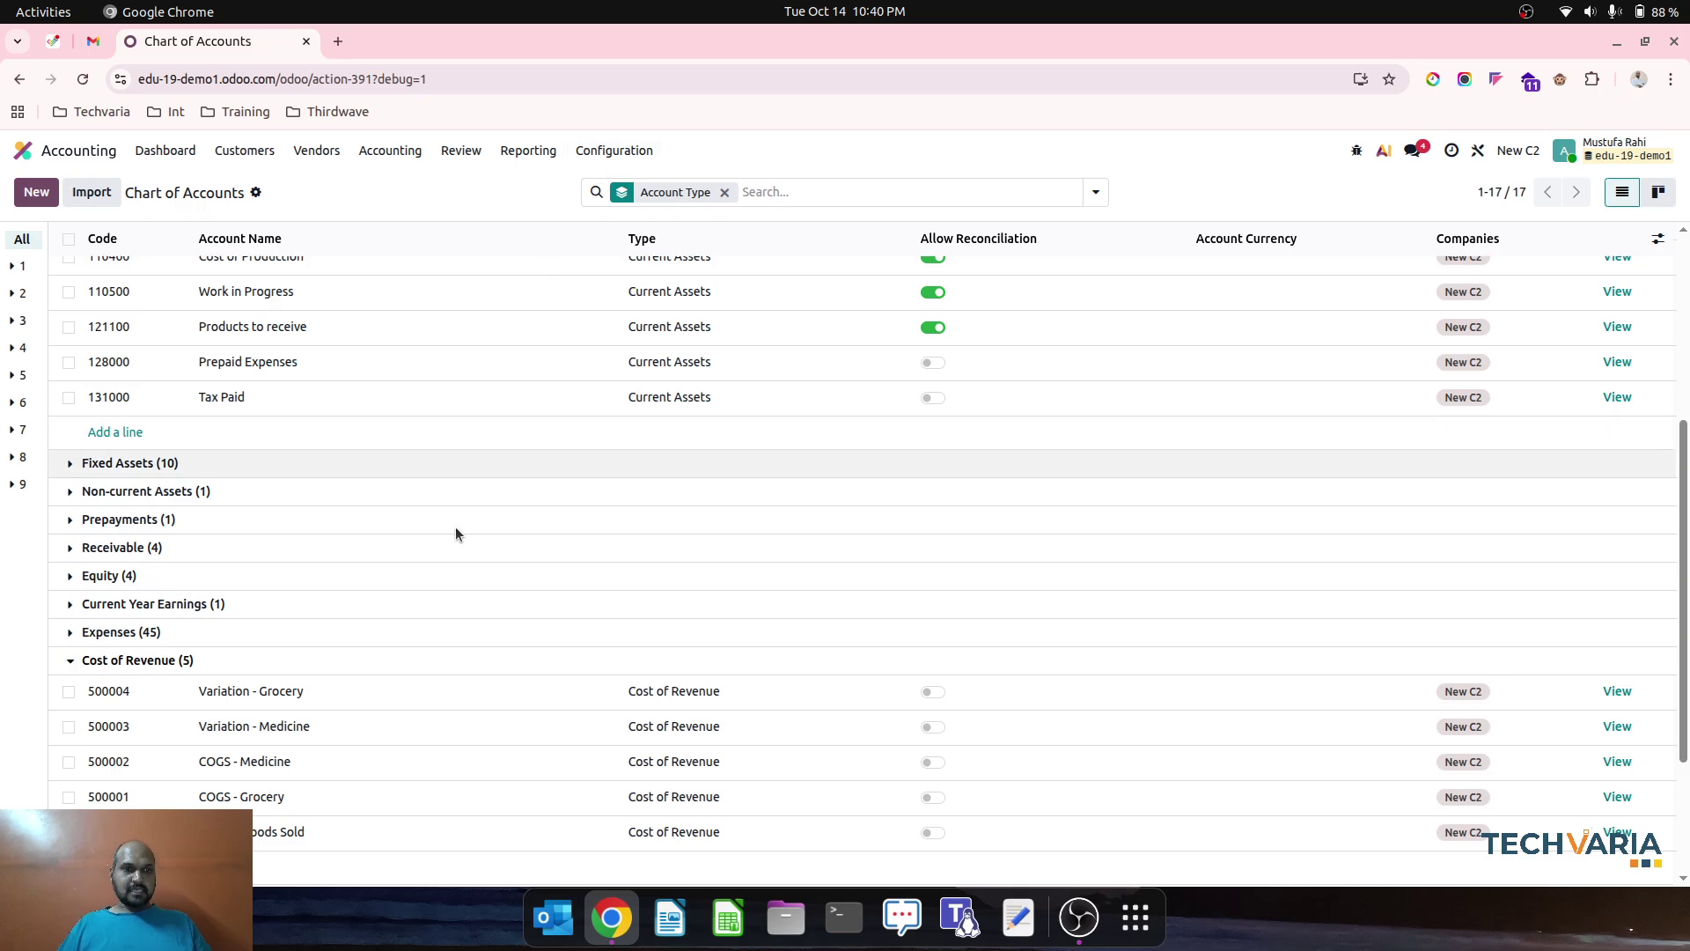
Set the variation account of the Grocery Stock account to 500004 Variation - Grocery and save
scroll(592, 453, "up", 4)
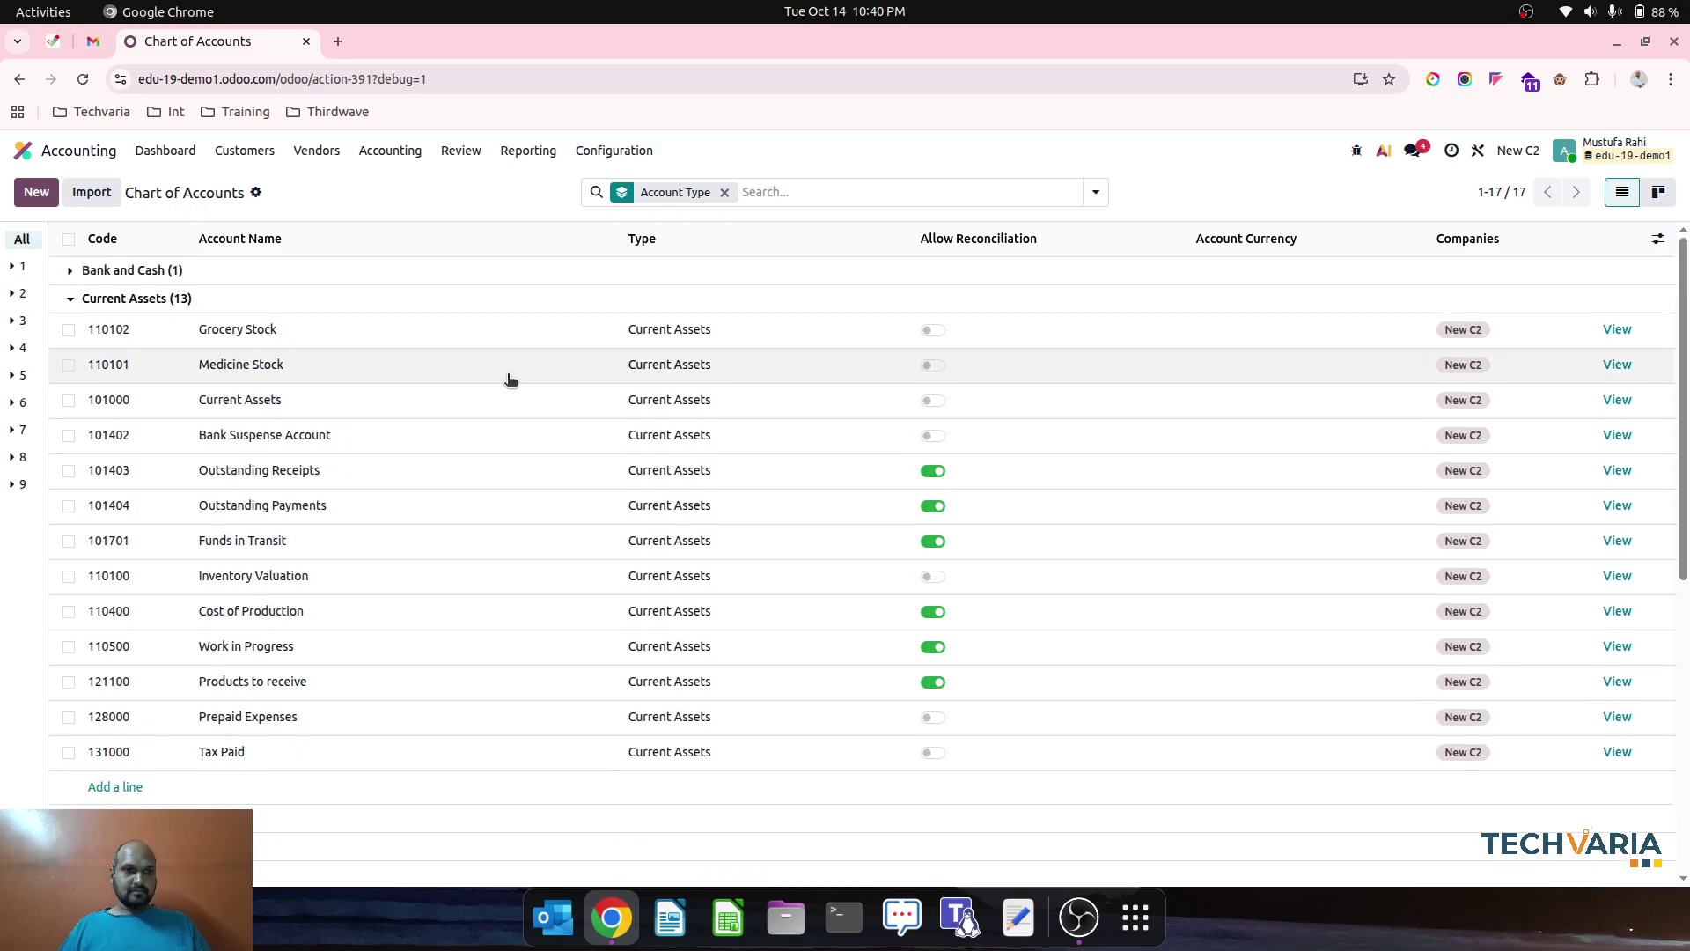
left_click(1617, 329)
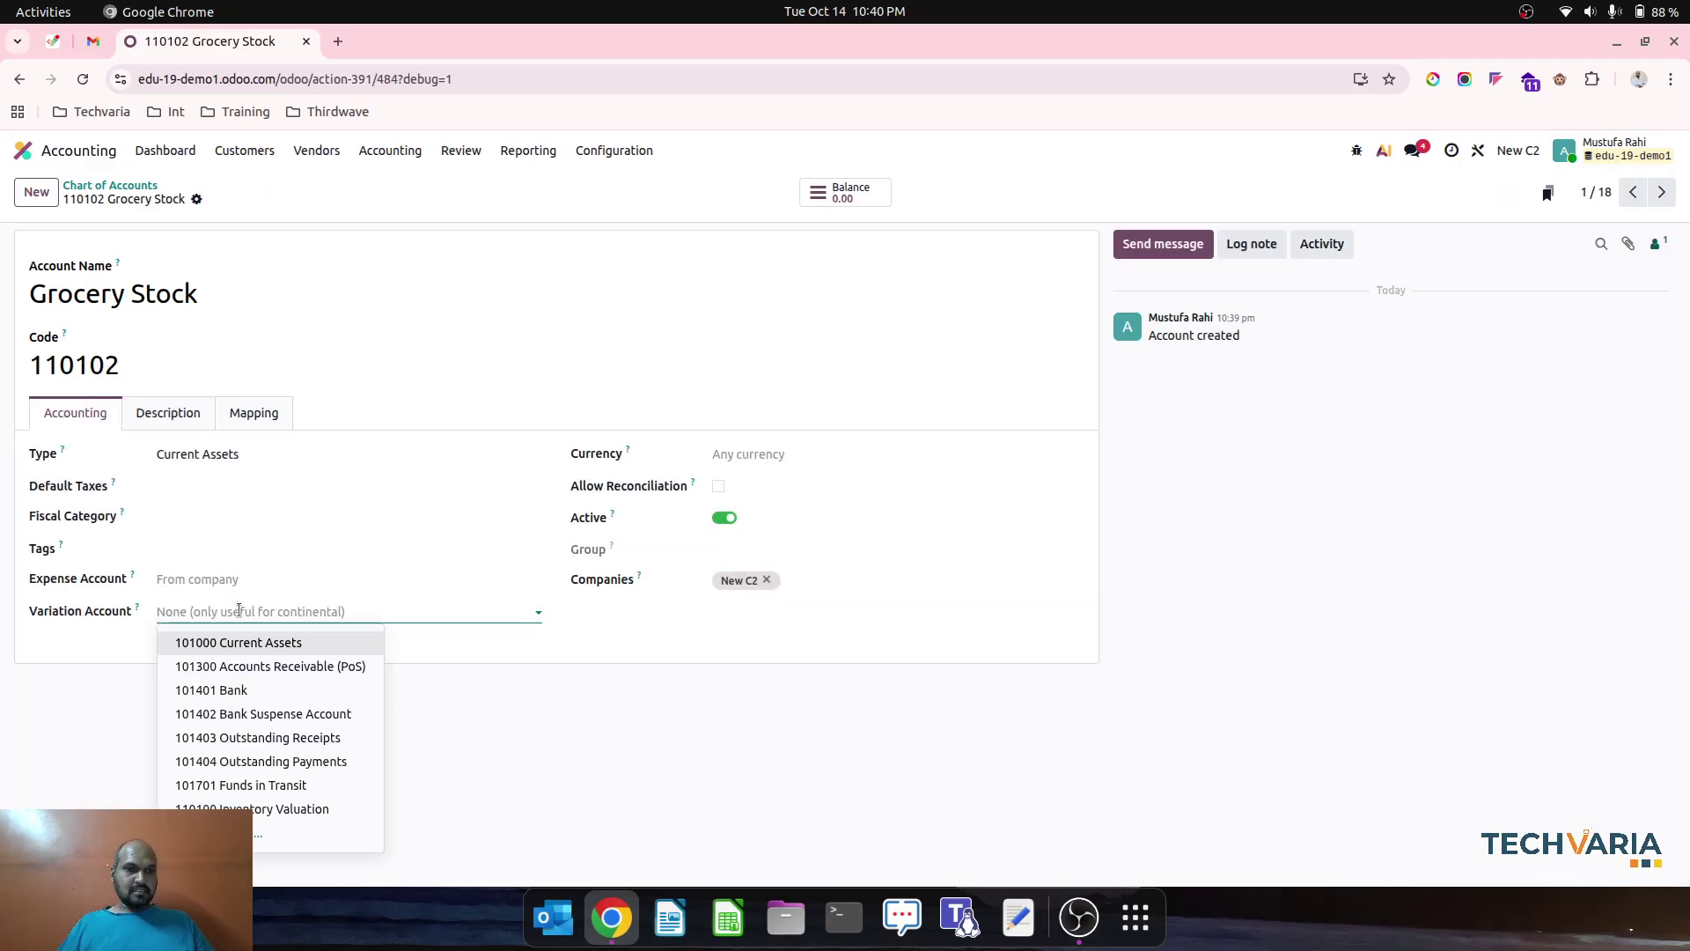
type("va")
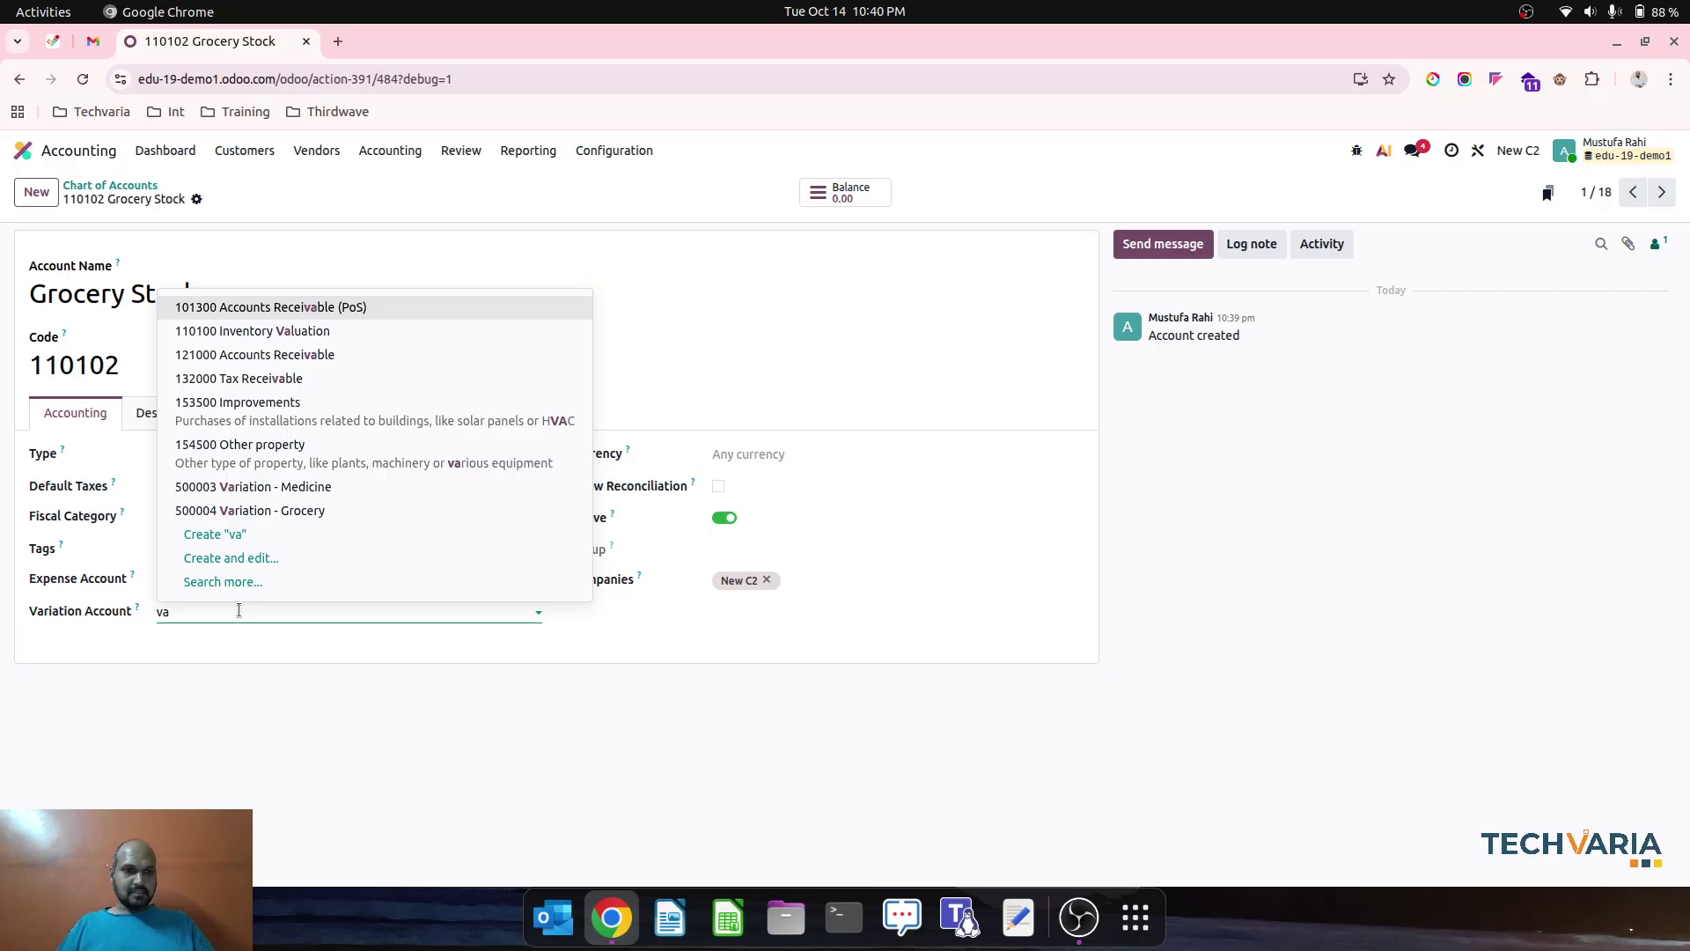
left_click(302, 511)
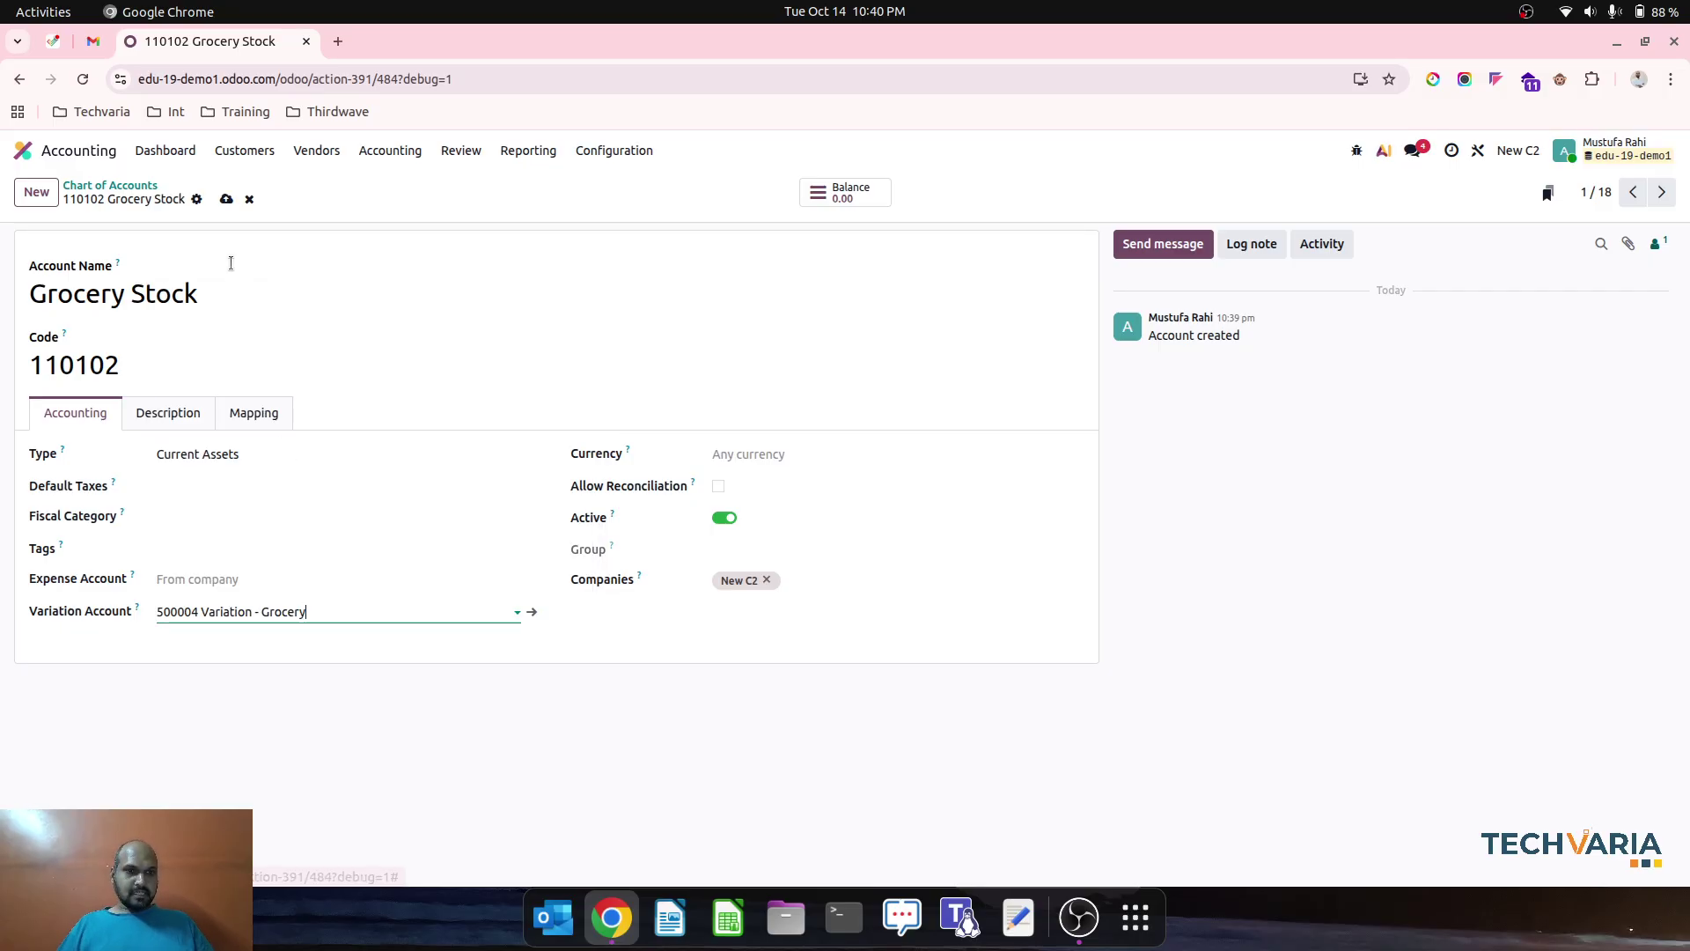
left_click(227, 202)
Set the variation account of the Medicine Stock account to 500003 Variation - Medicine and return to the Chart of Accounts
left_click(145, 187)
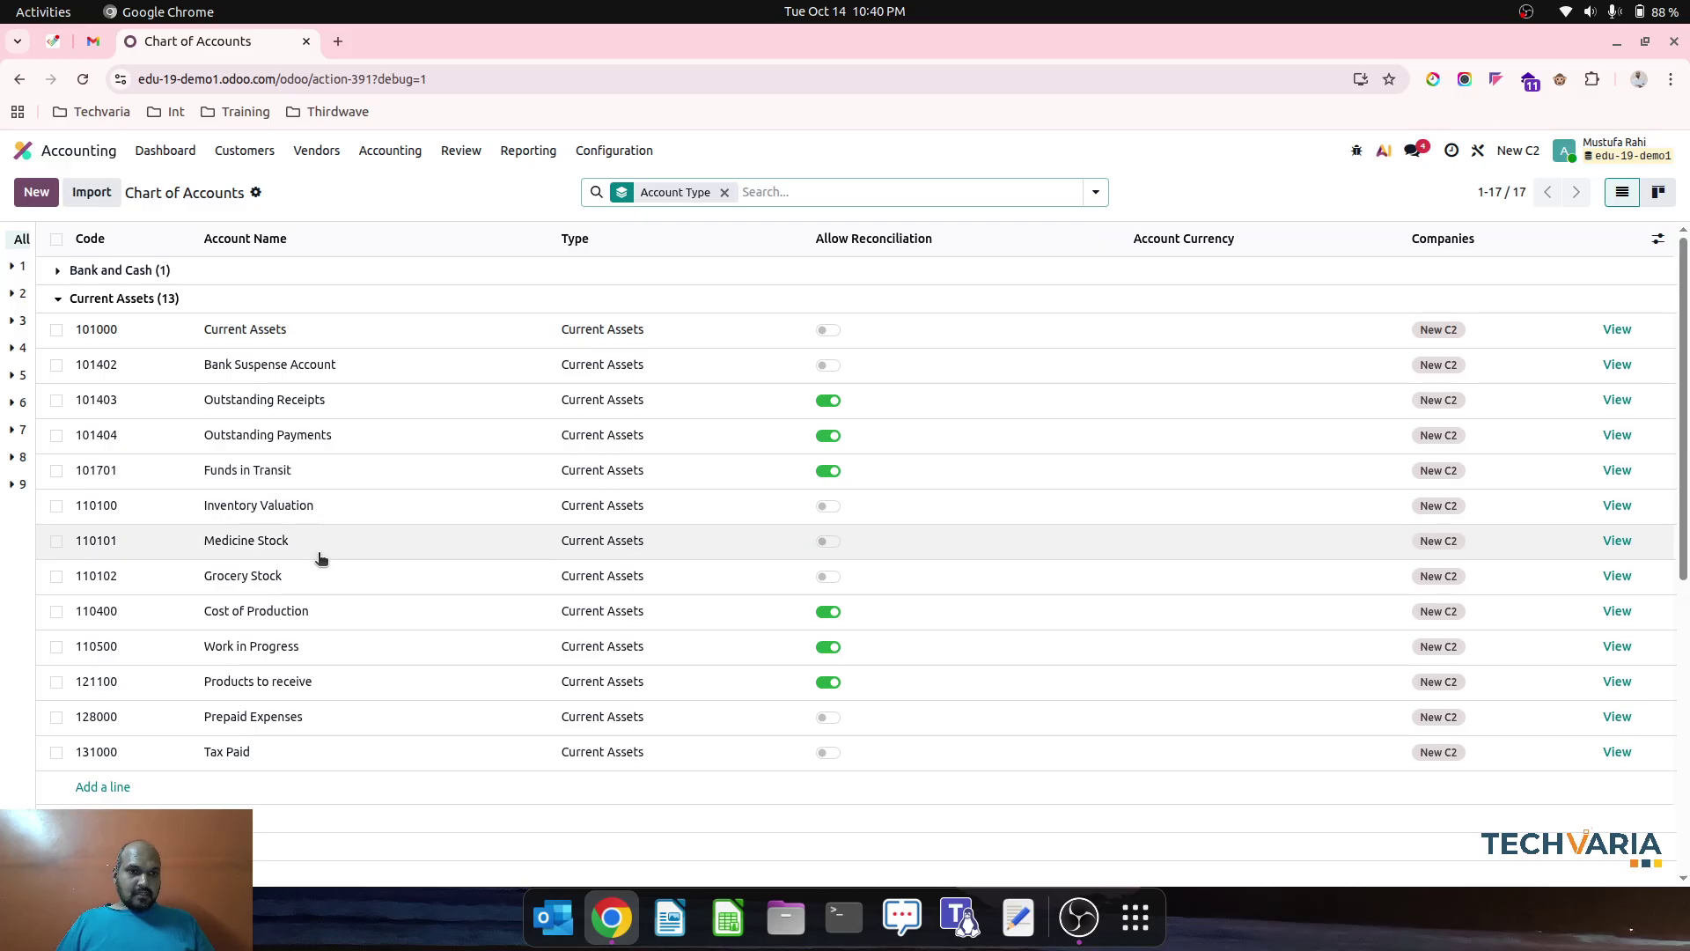
left_click(1616, 540)
type("medi")
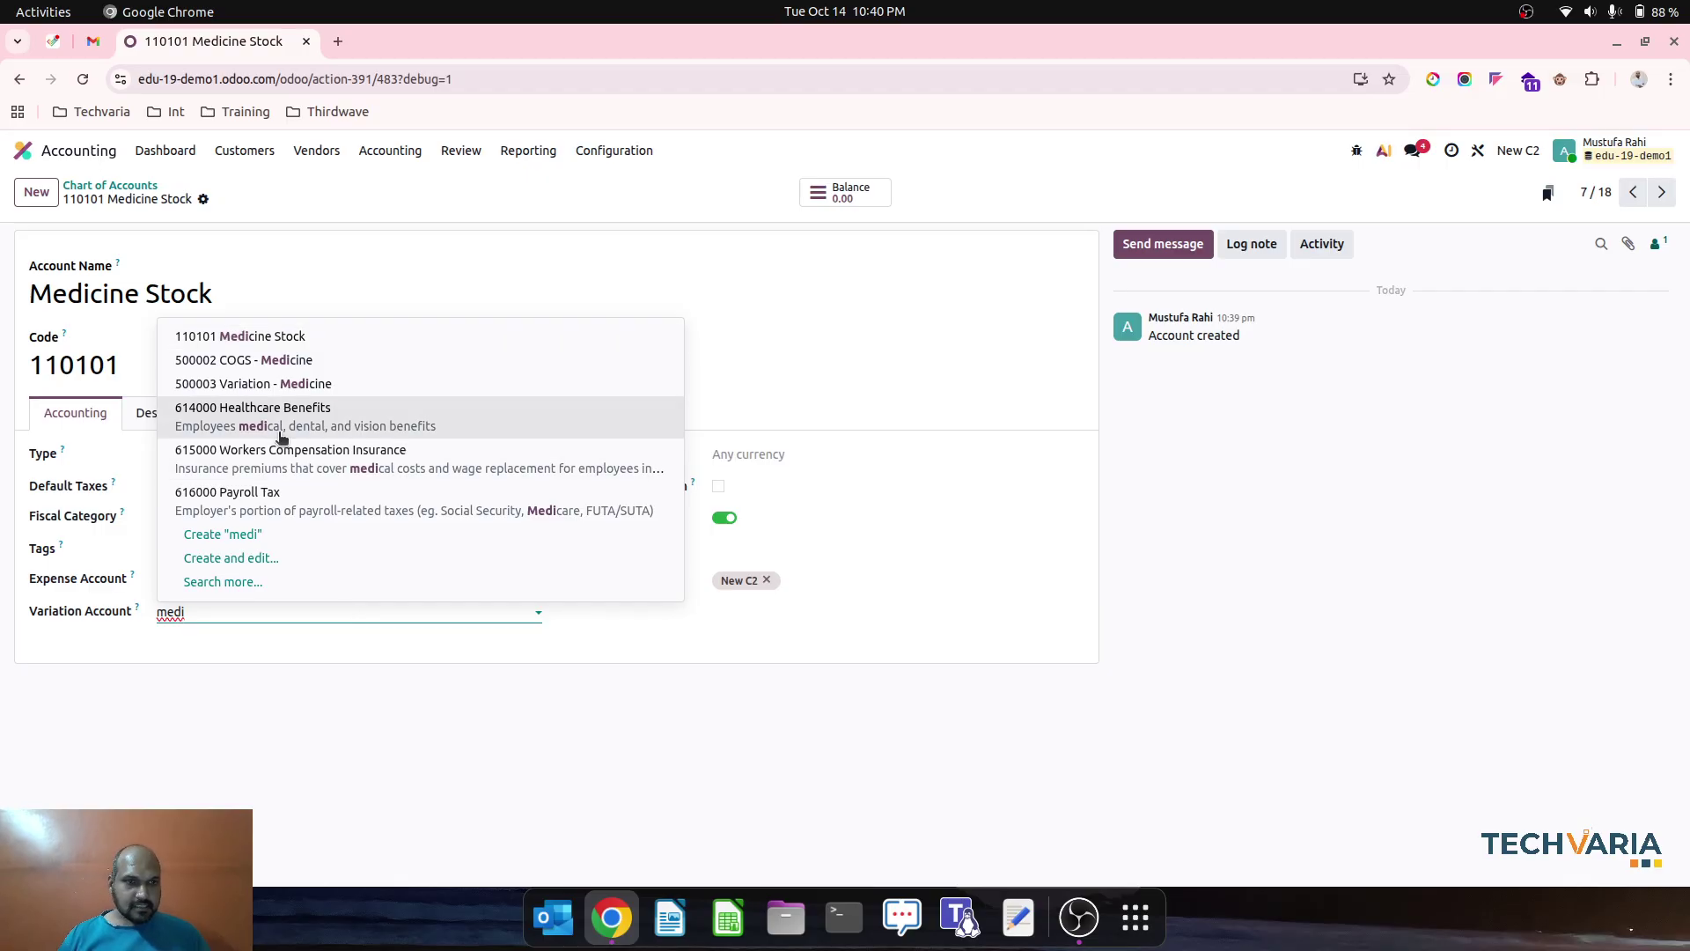
left_click(290, 385)
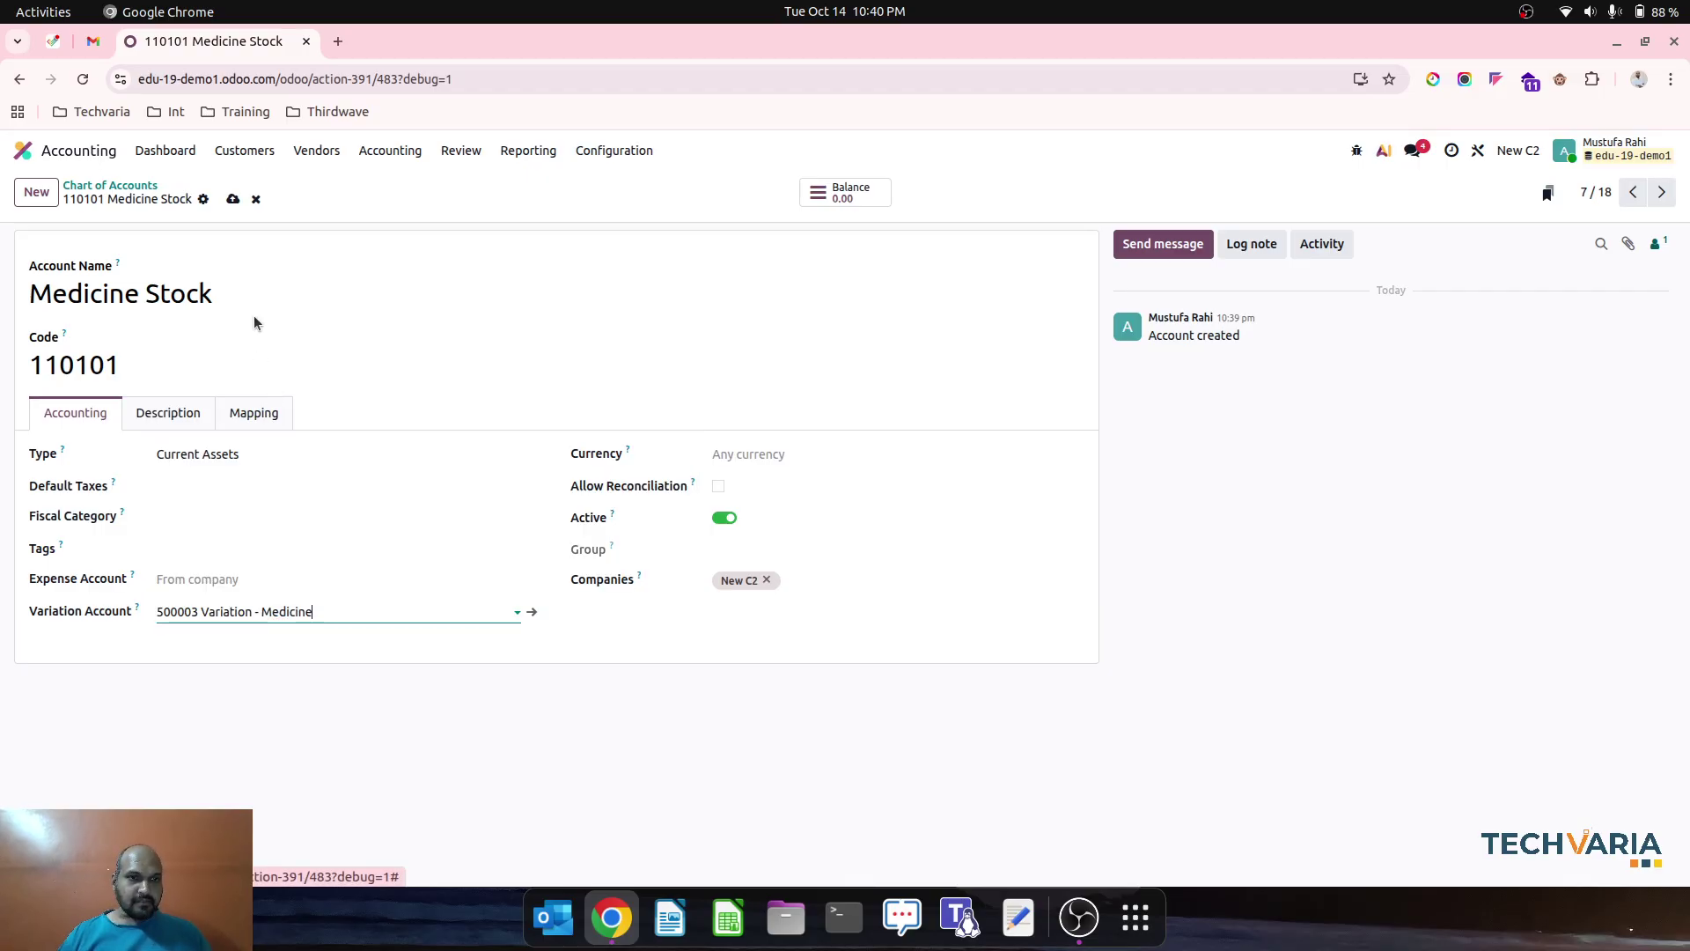
left_click(105, 186)
Switch to the Purchase app and open the product categories list
left_click(26, 150)
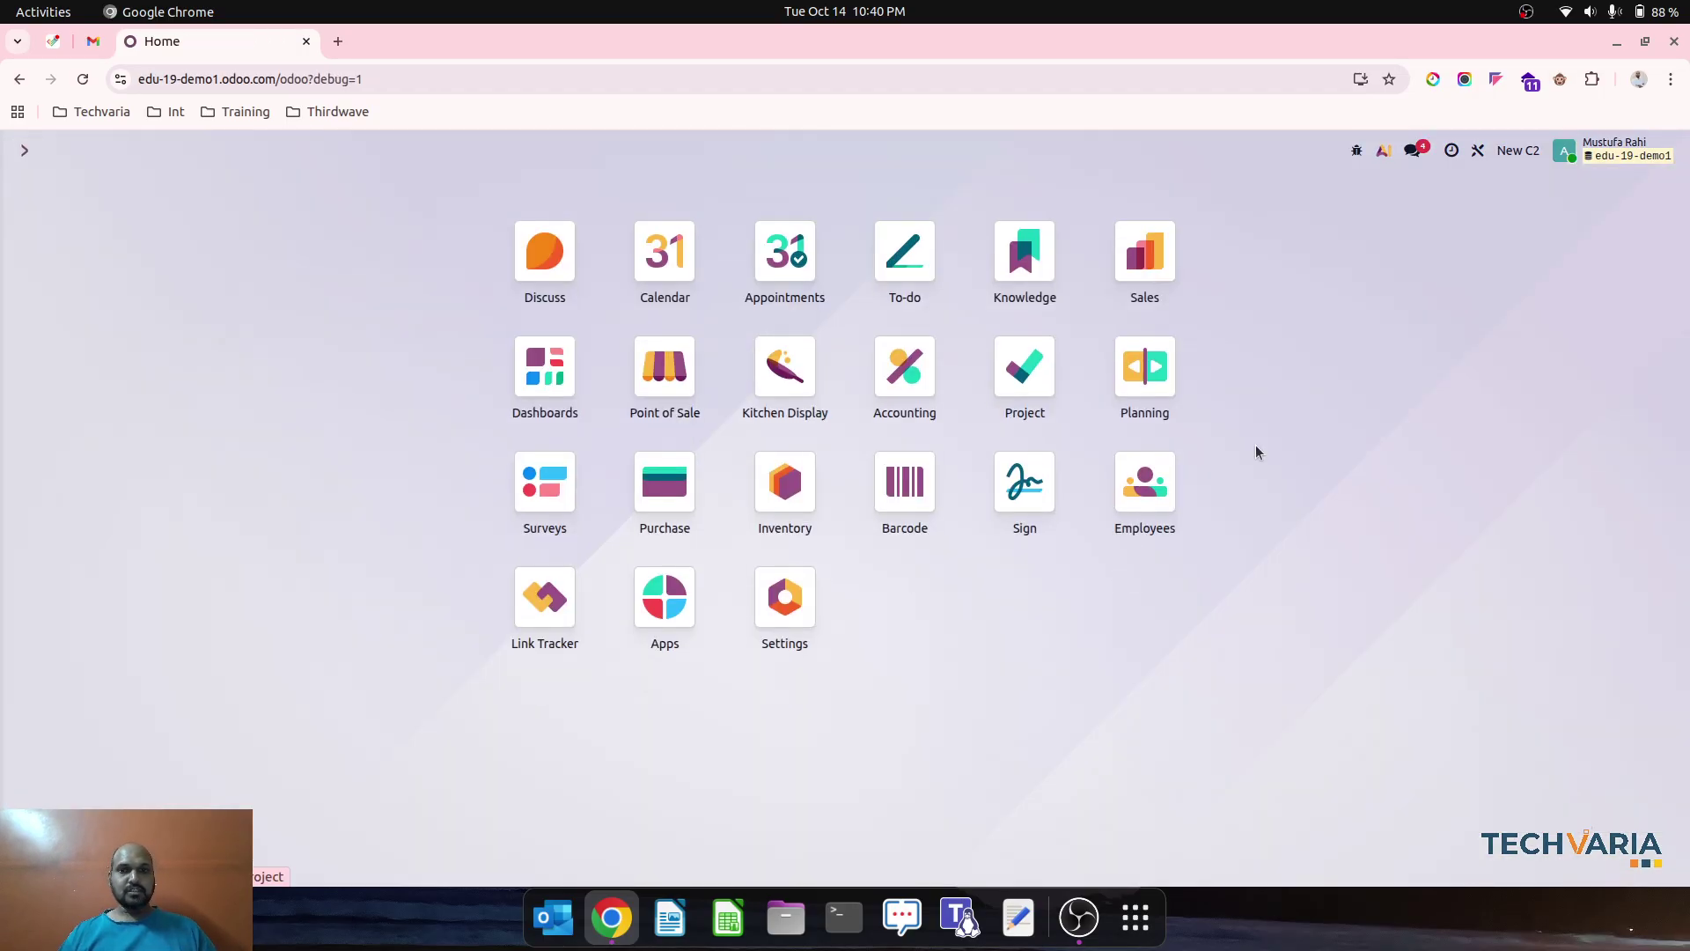
left_click(664, 515)
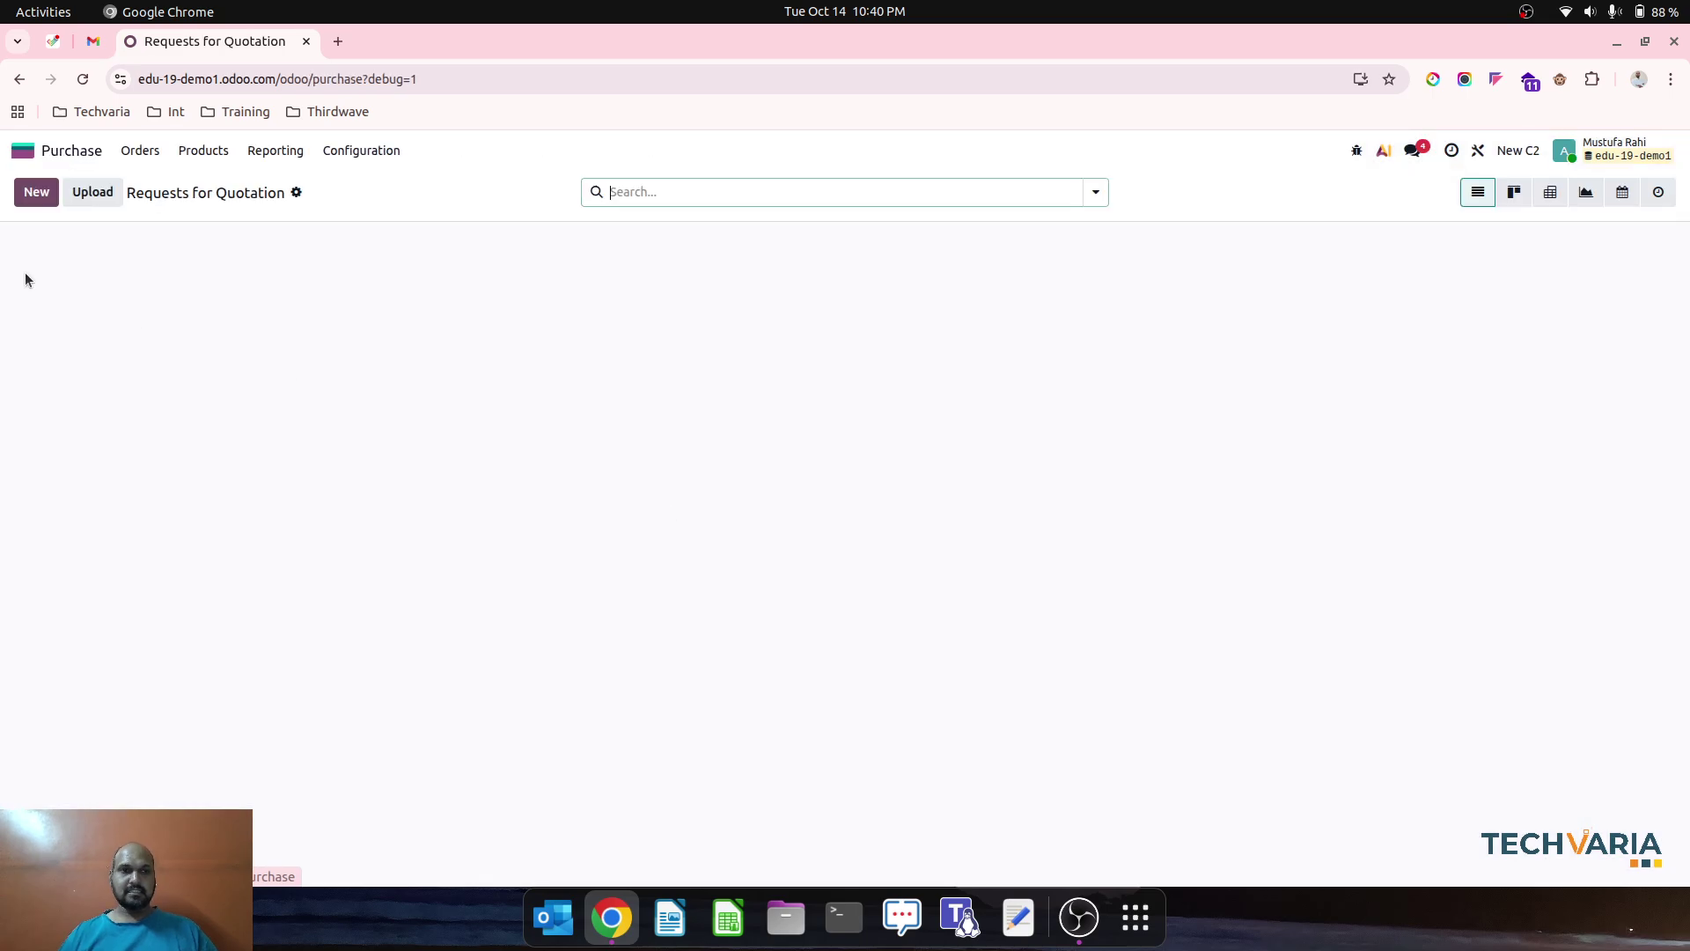
left_click(36, 192)
left_click(359, 151)
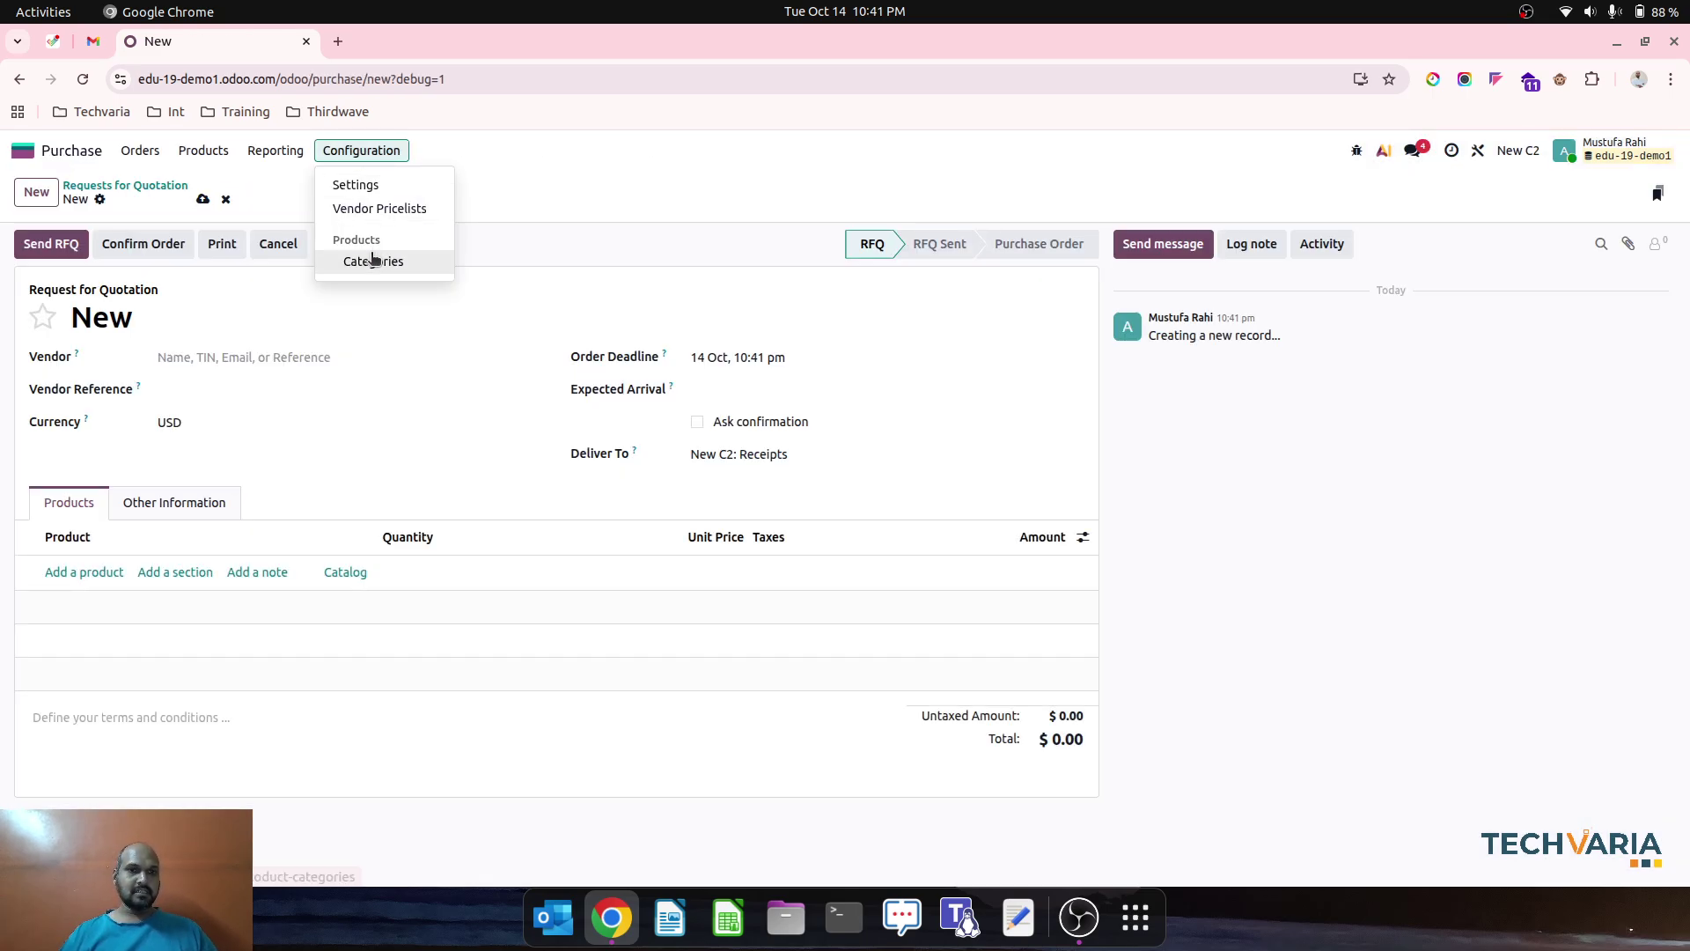
left_click(373, 260)
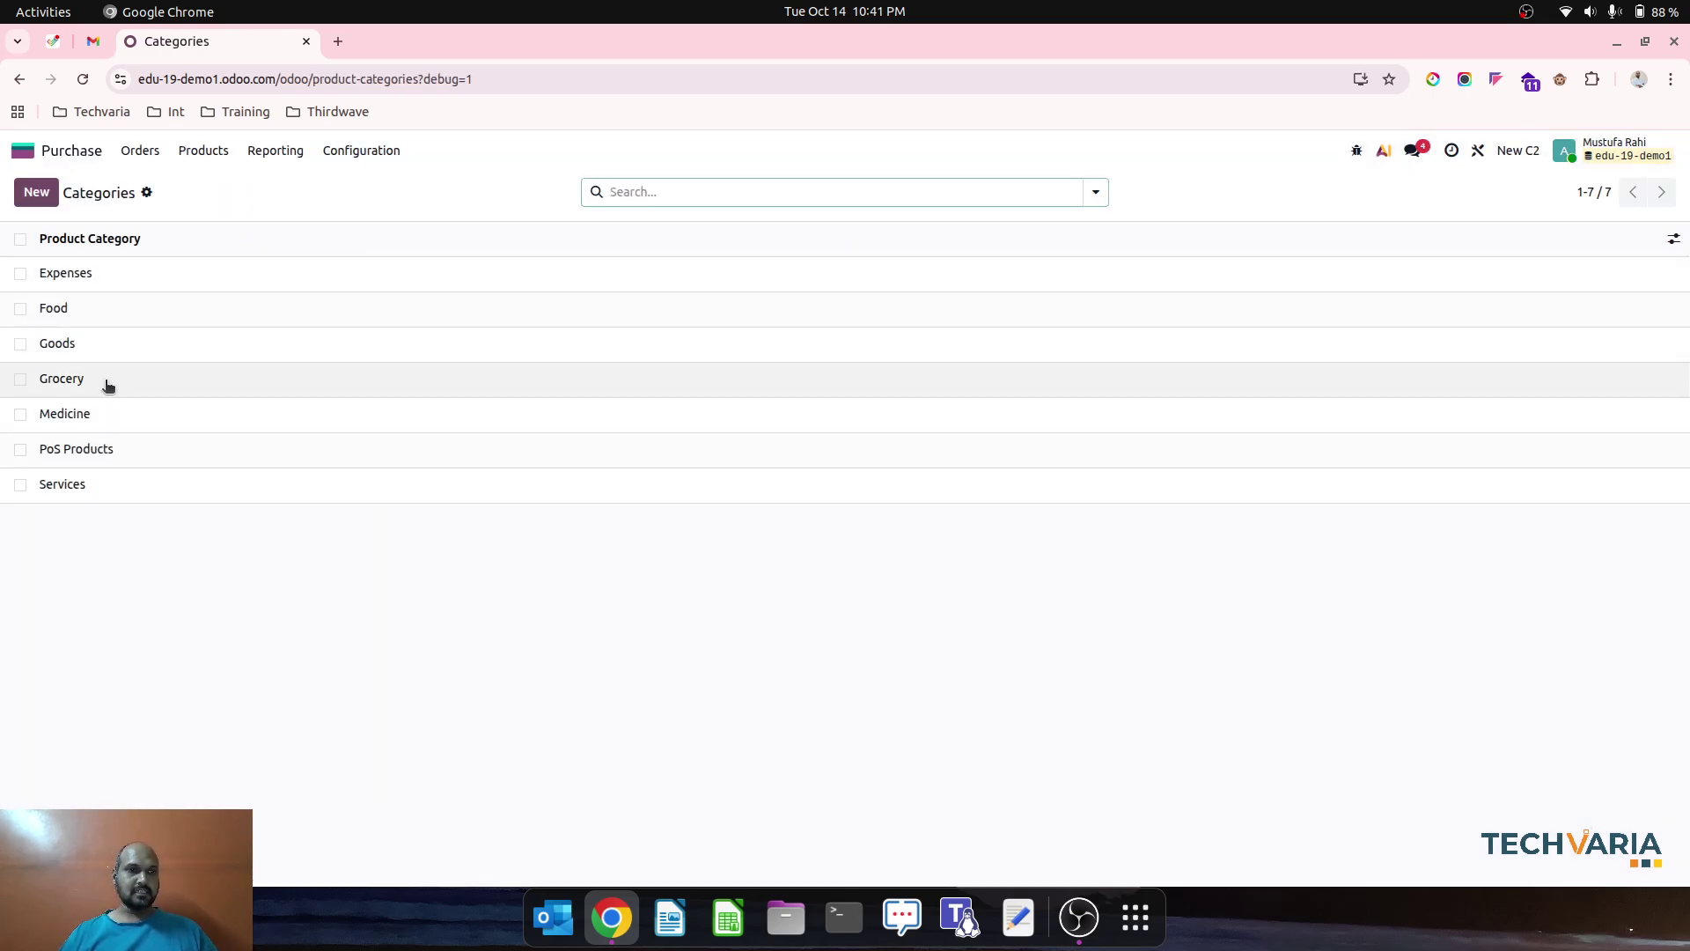
In the Grocery category, set the expense account to 500001 COGS - Grocery and the stock account to 110102 Grocery Stock, and save
left_click(107, 384)
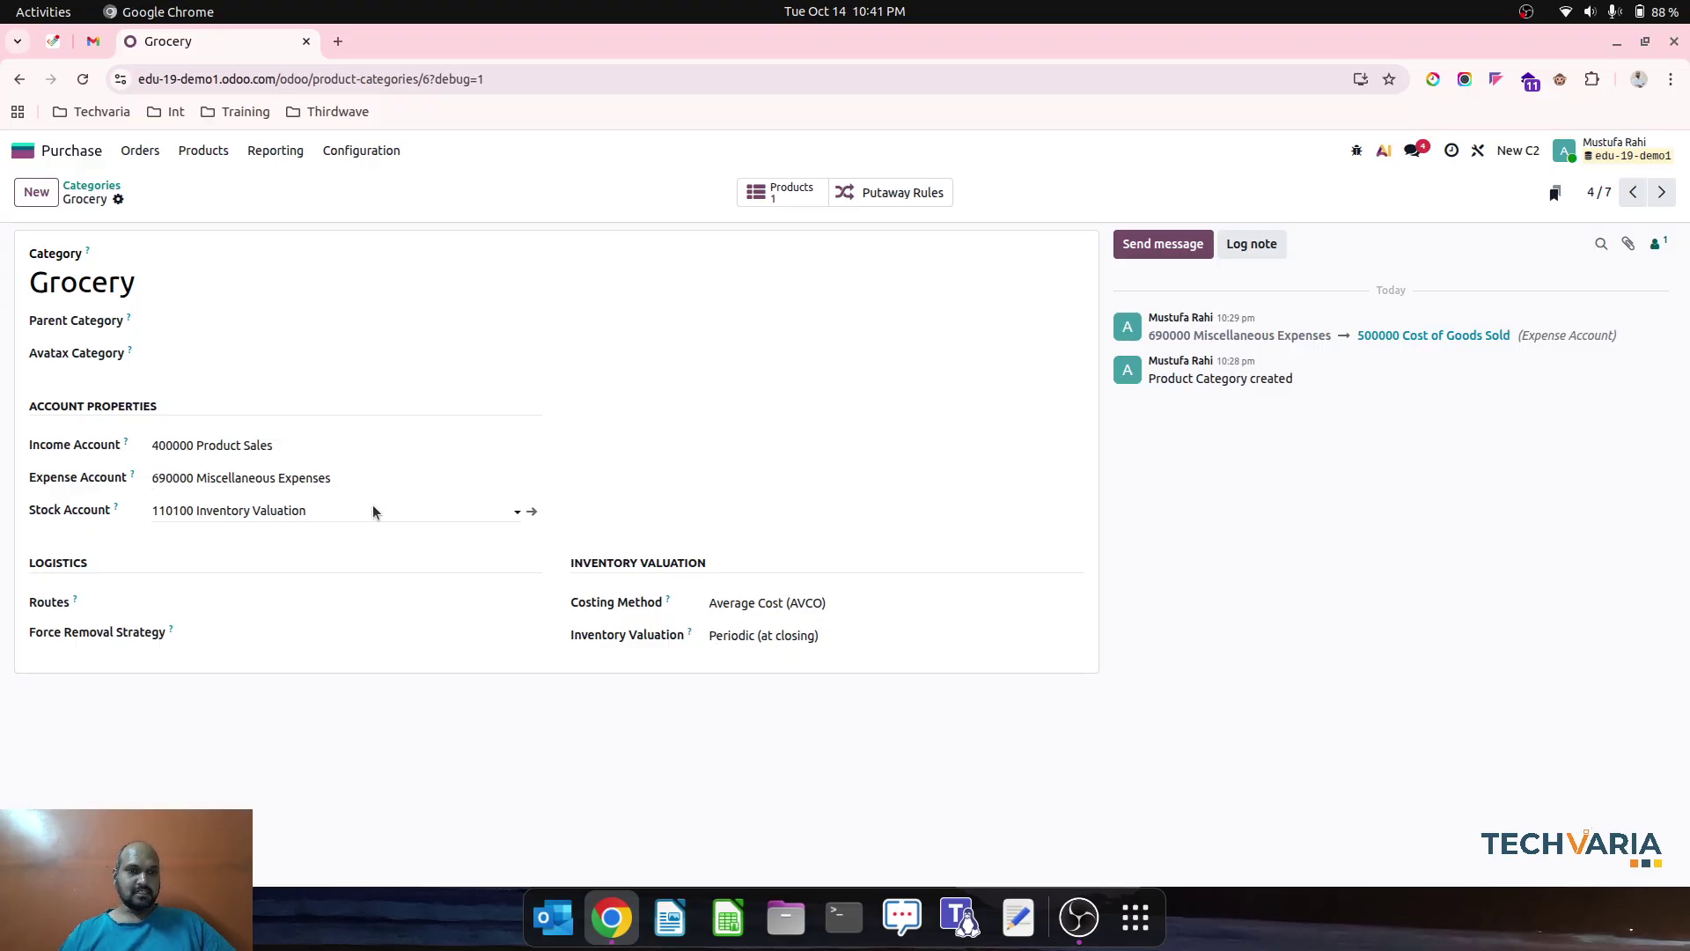
left_click(311, 489)
type("vog")
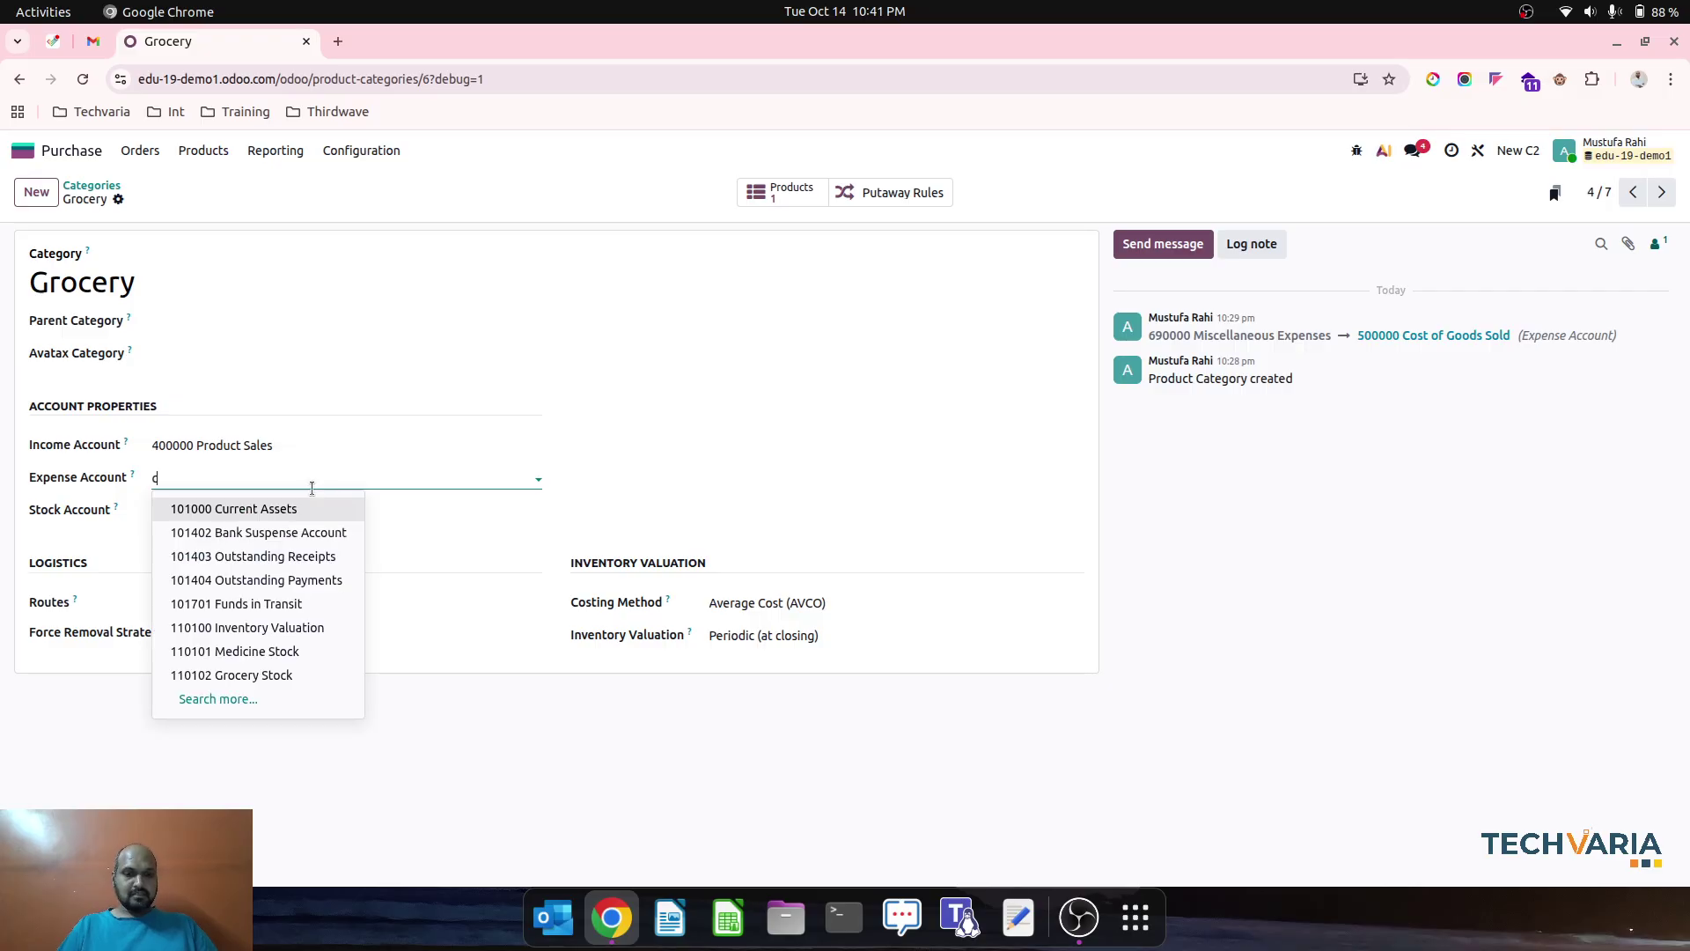
type("cog")
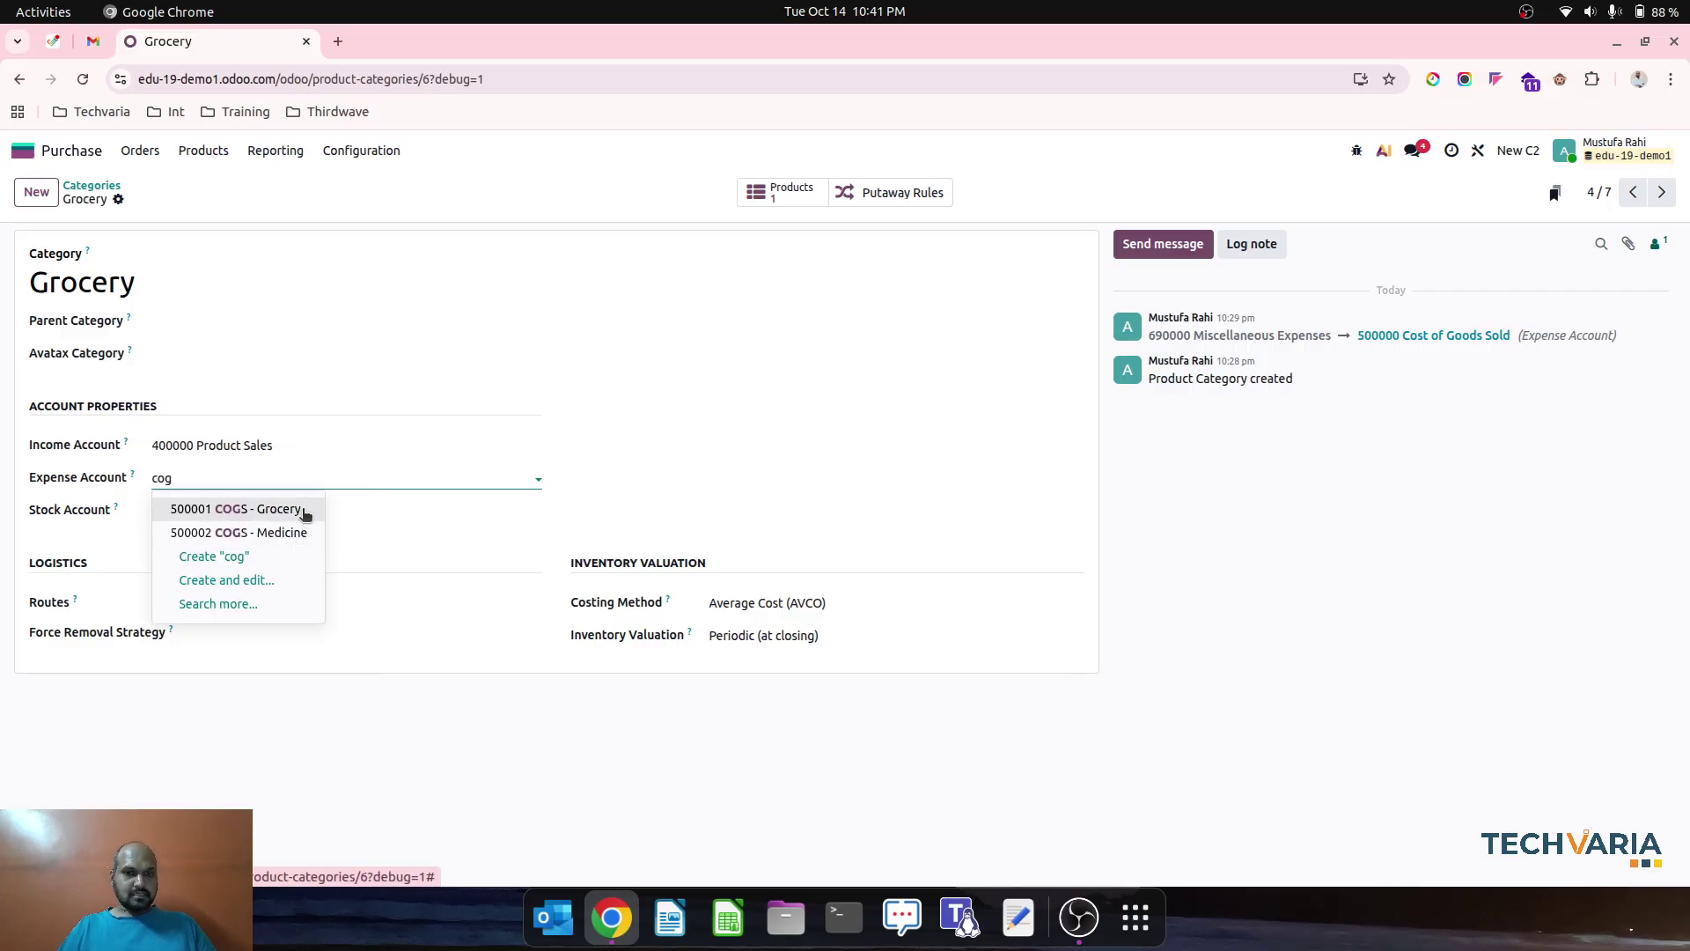
left_click(305, 511)
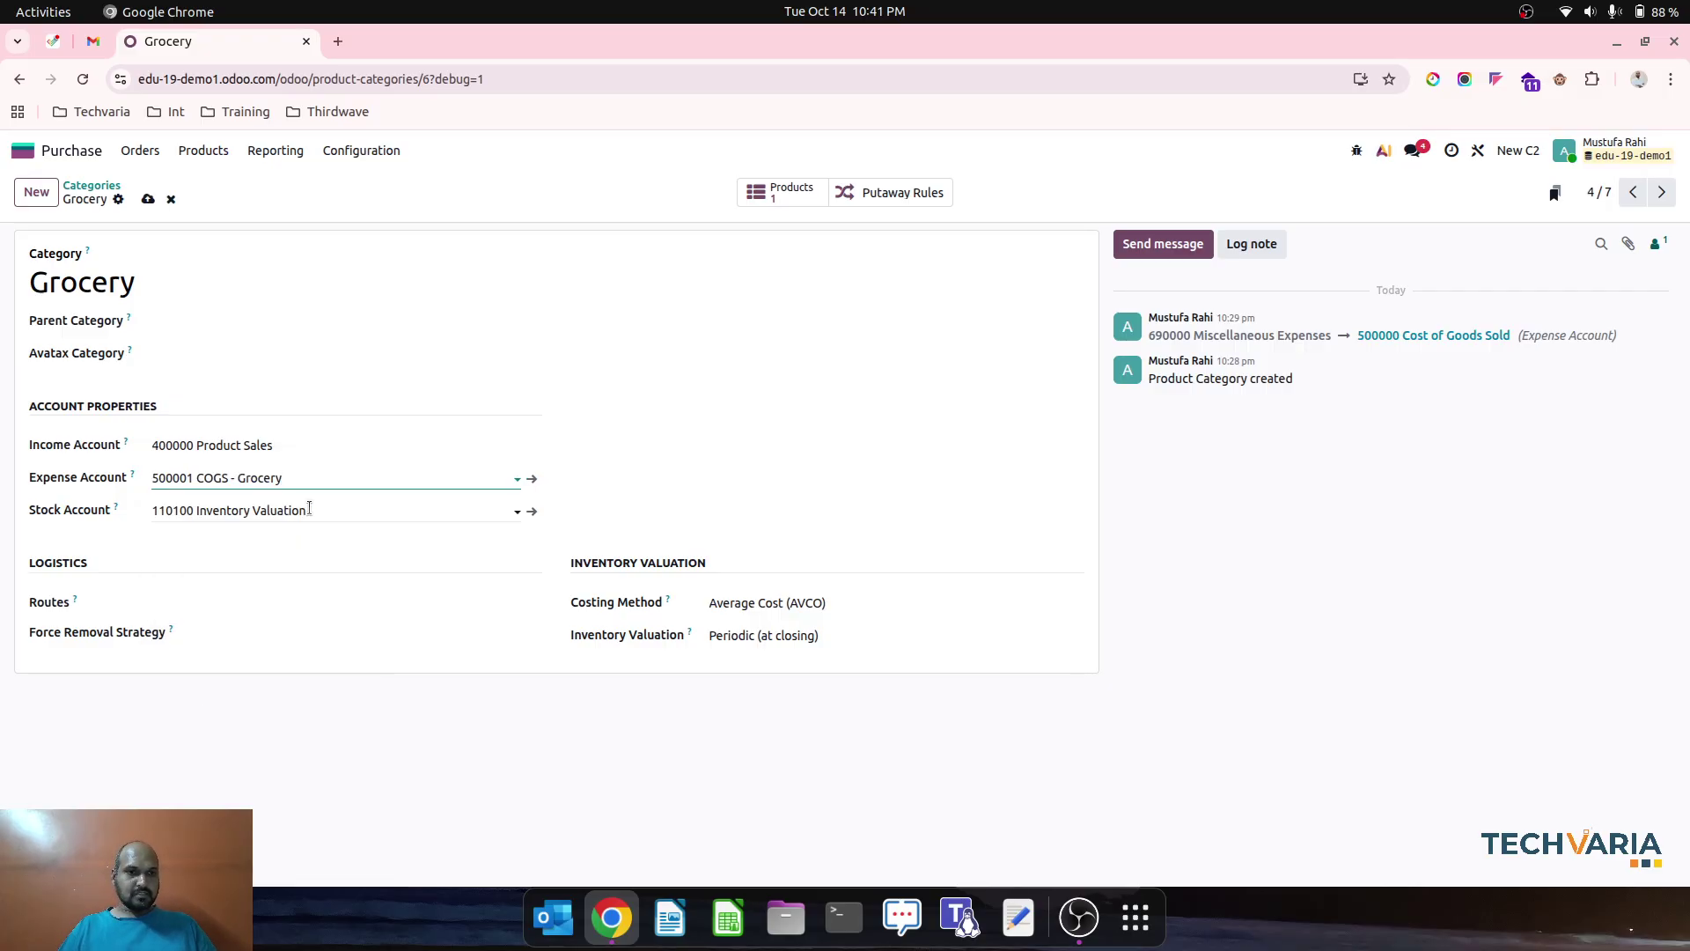
left_click(331, 511)
type("inve")
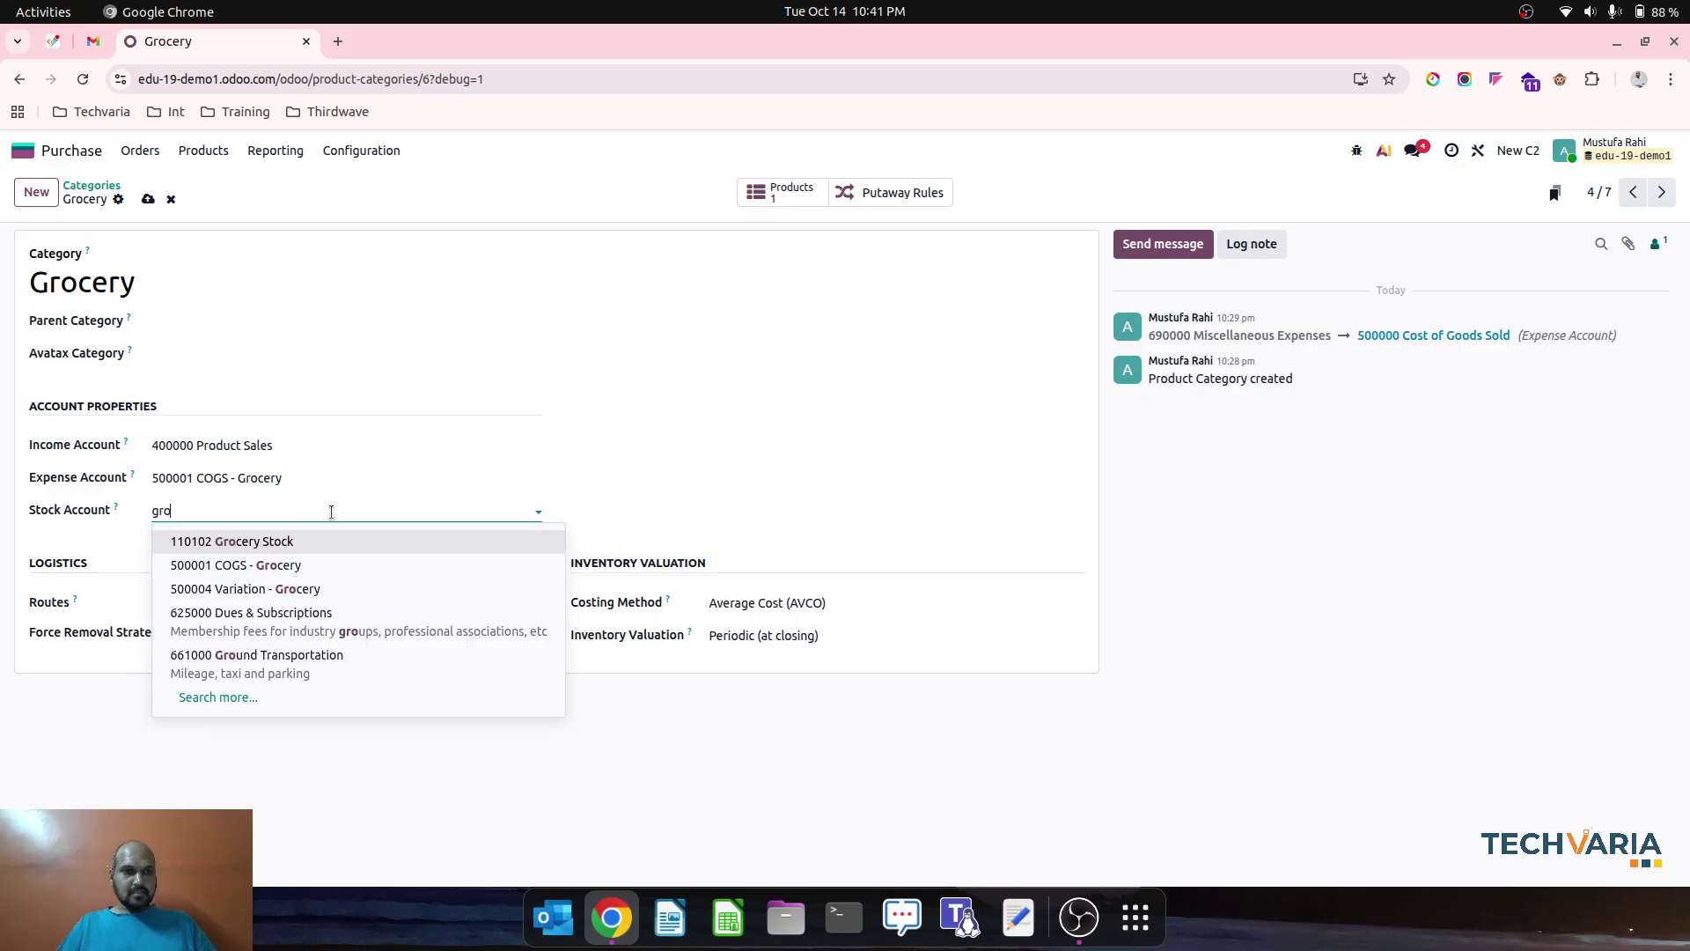
left_click(301, 547)
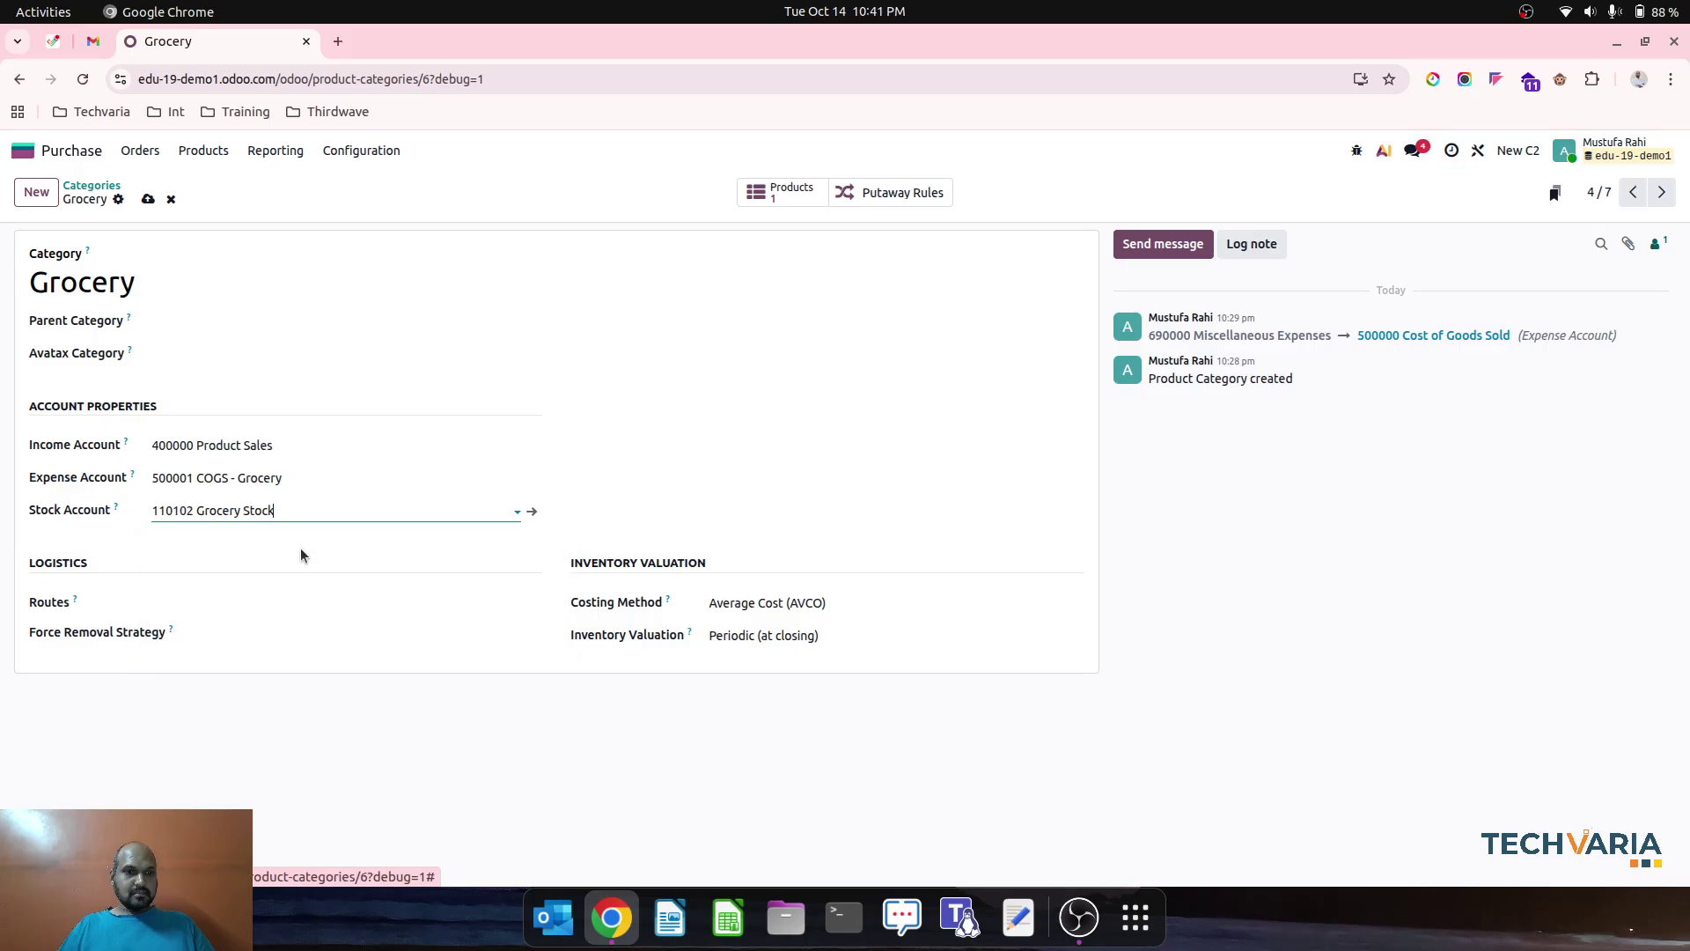
left_click(148, 199)
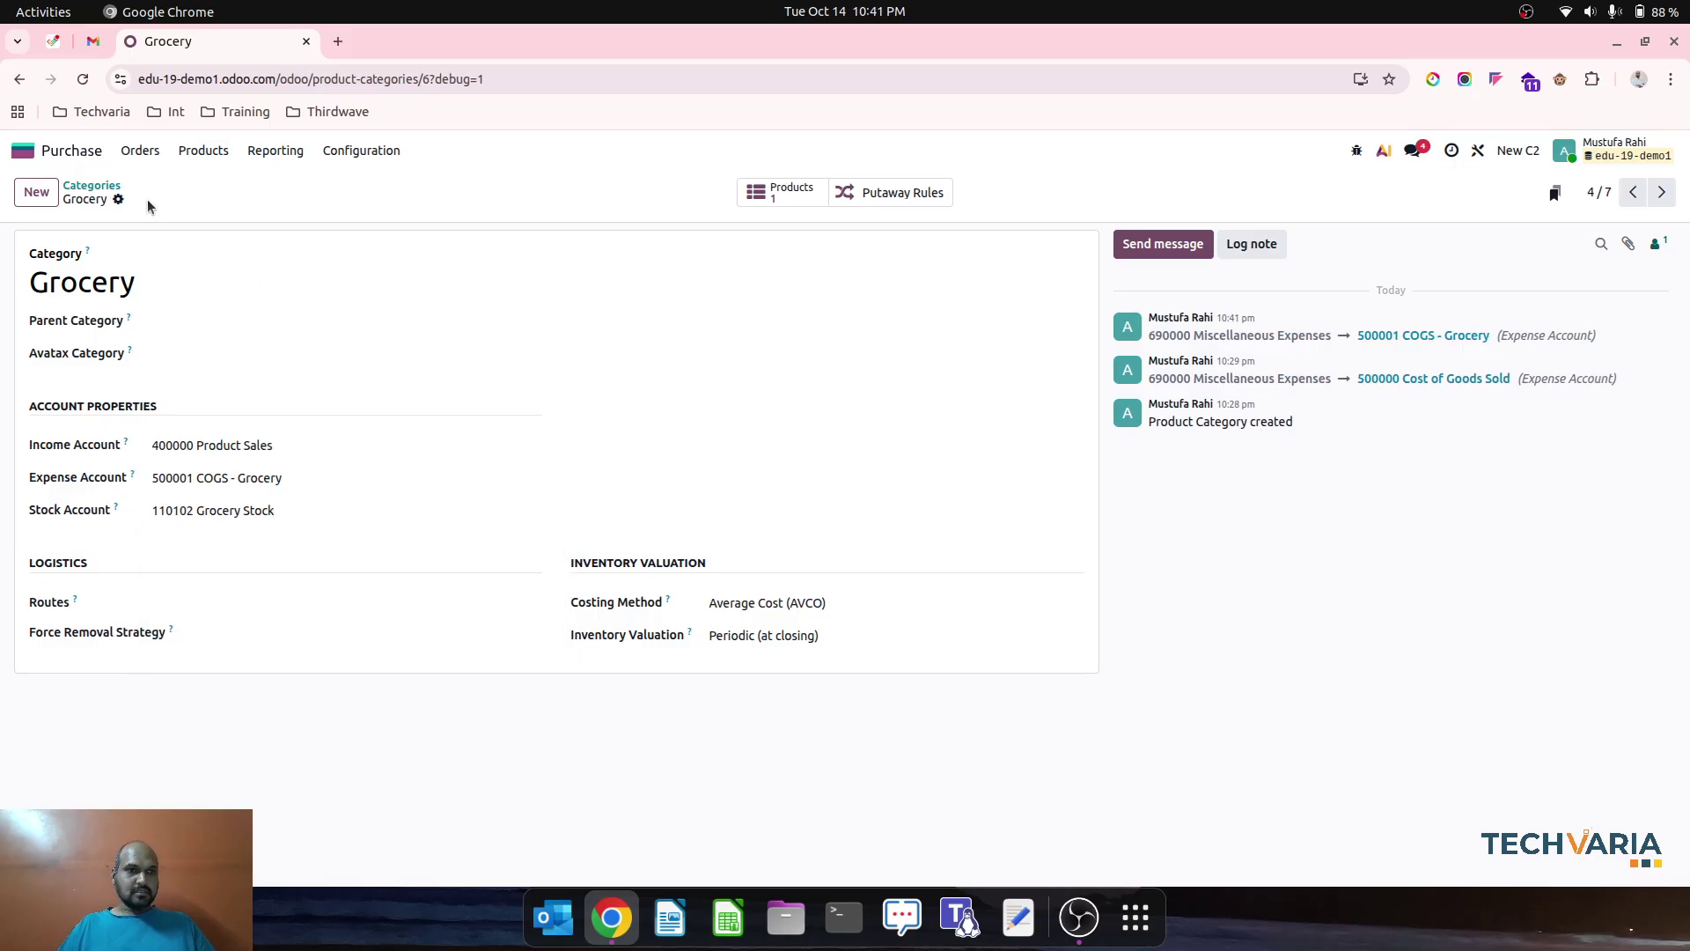
Open the Medicine product category and set its expense account to 500002 COGS - Medicine
left_click(91, 185)
left_click(117, 413)
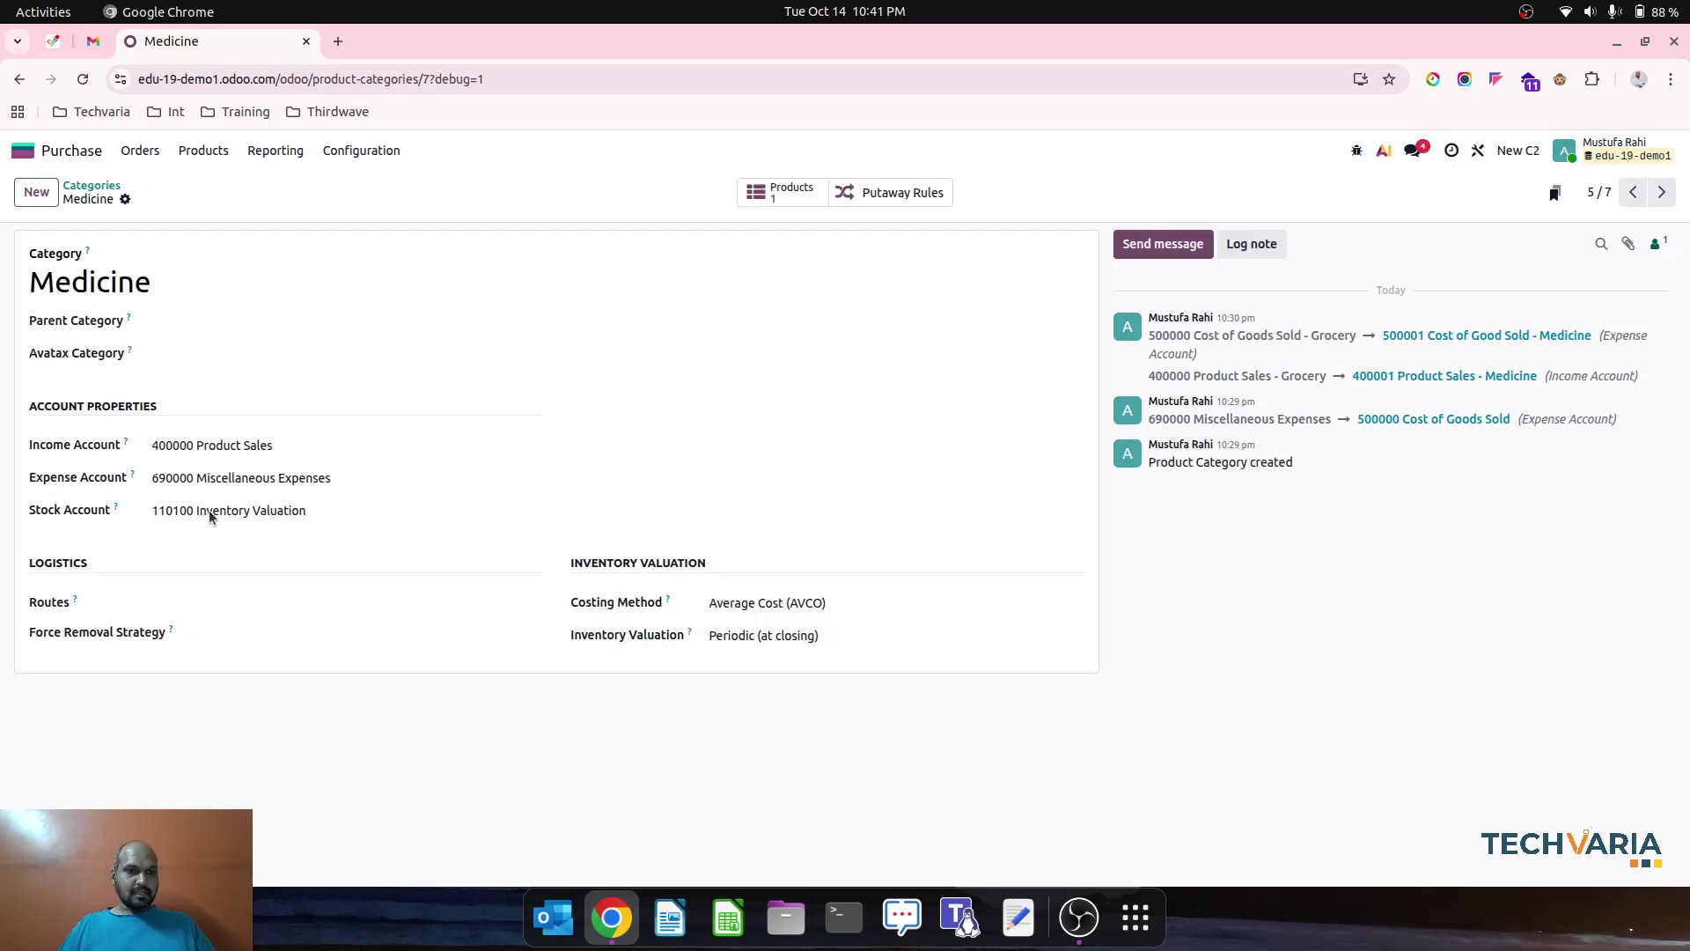
left_click(284, 479)
type("cog")
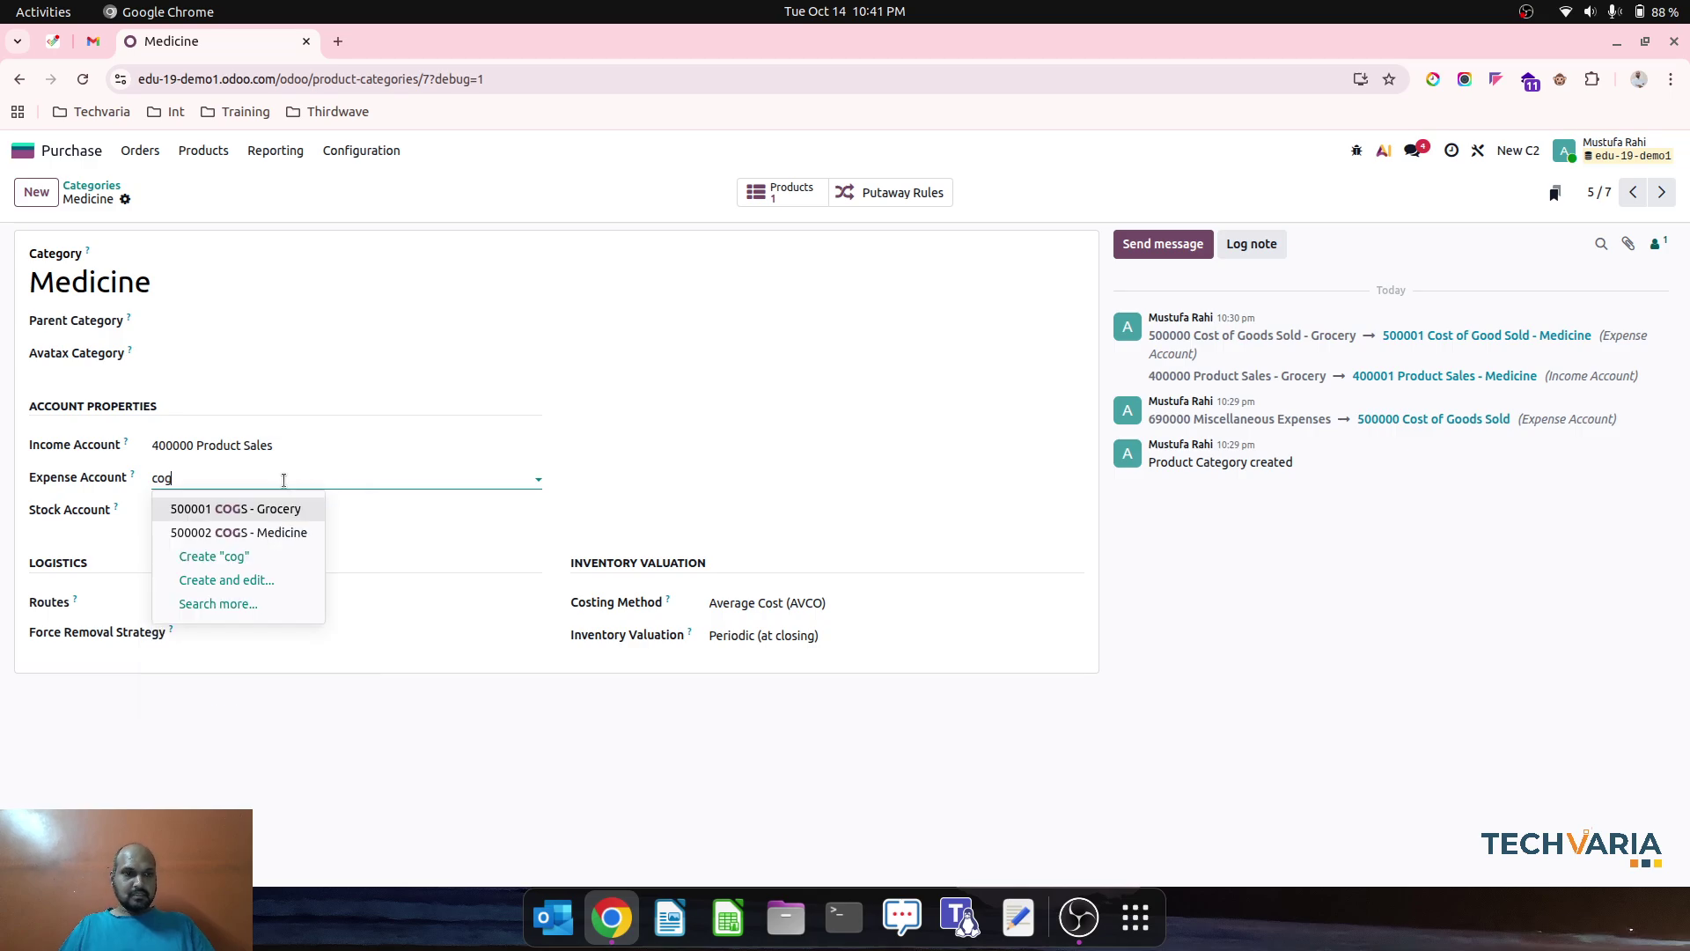
key("Down")
key("Return")
key("Tab")
type("med")
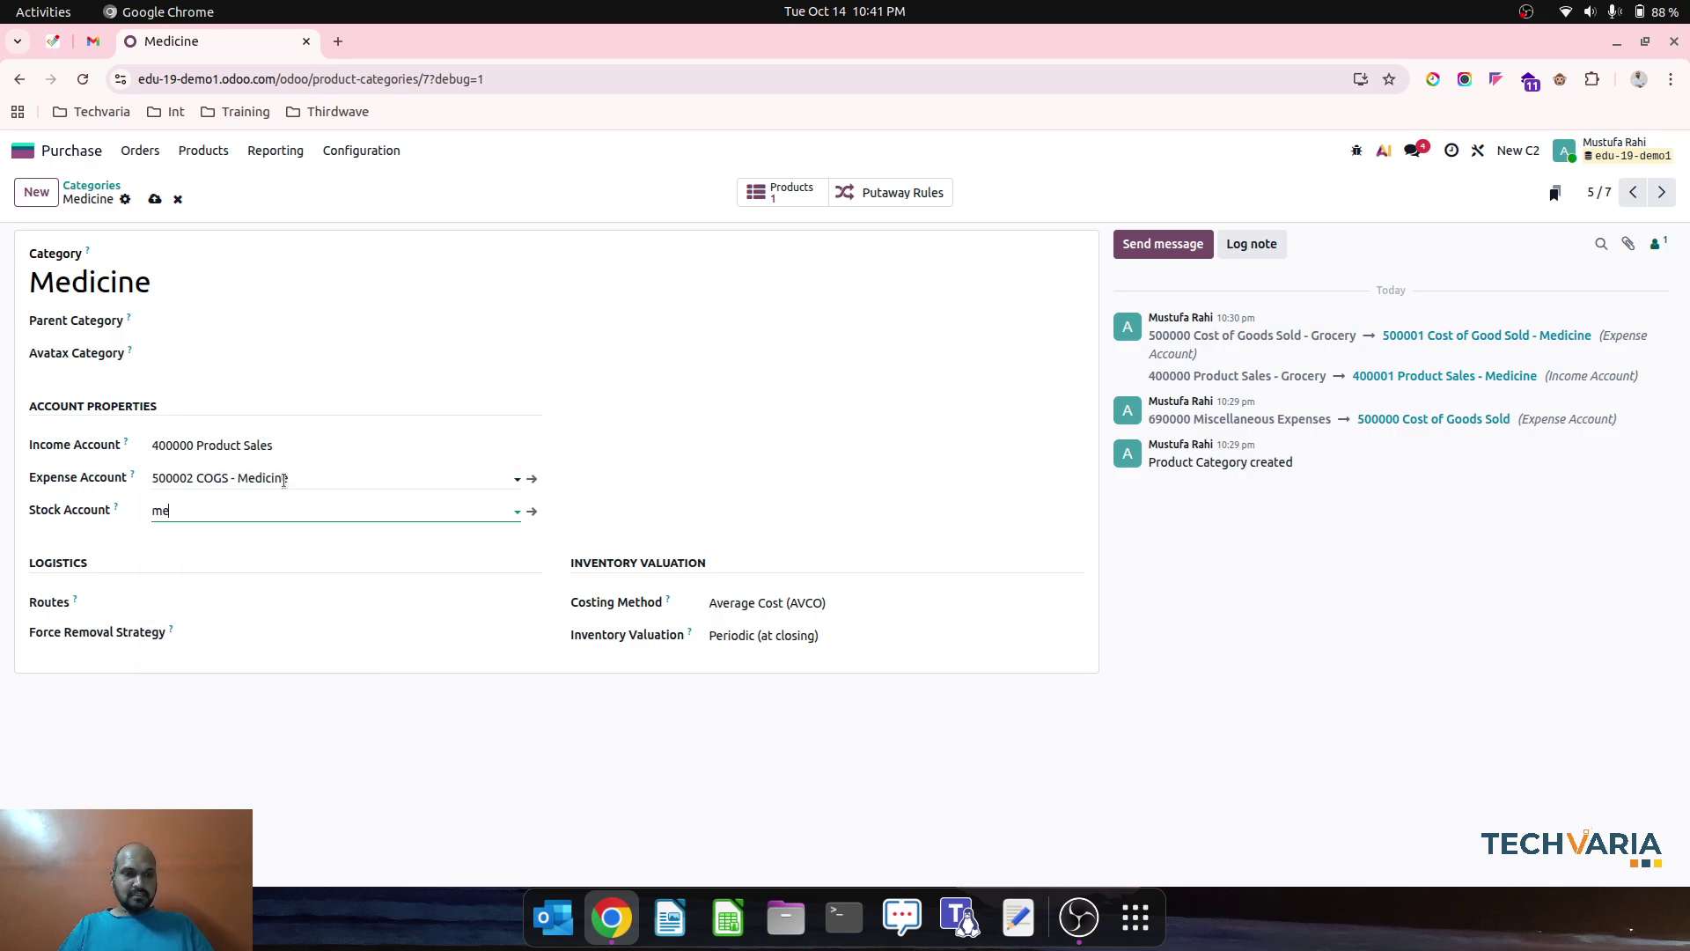
left_click(284, 566)
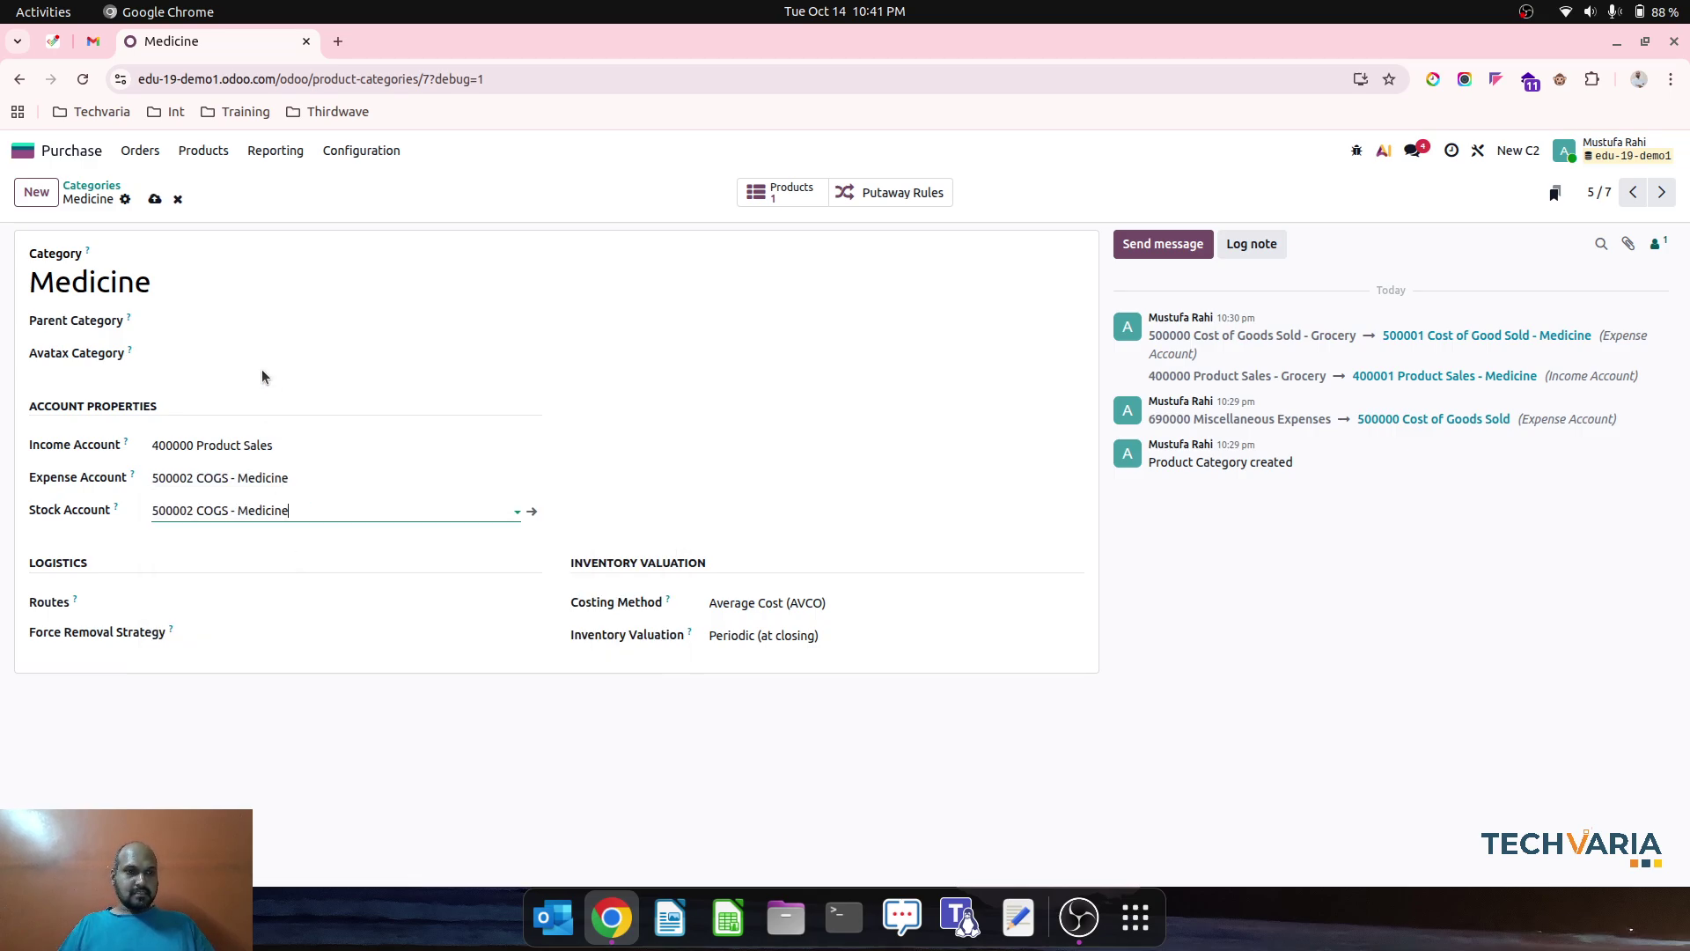
key("ctrl+a")
key("BackSpace")
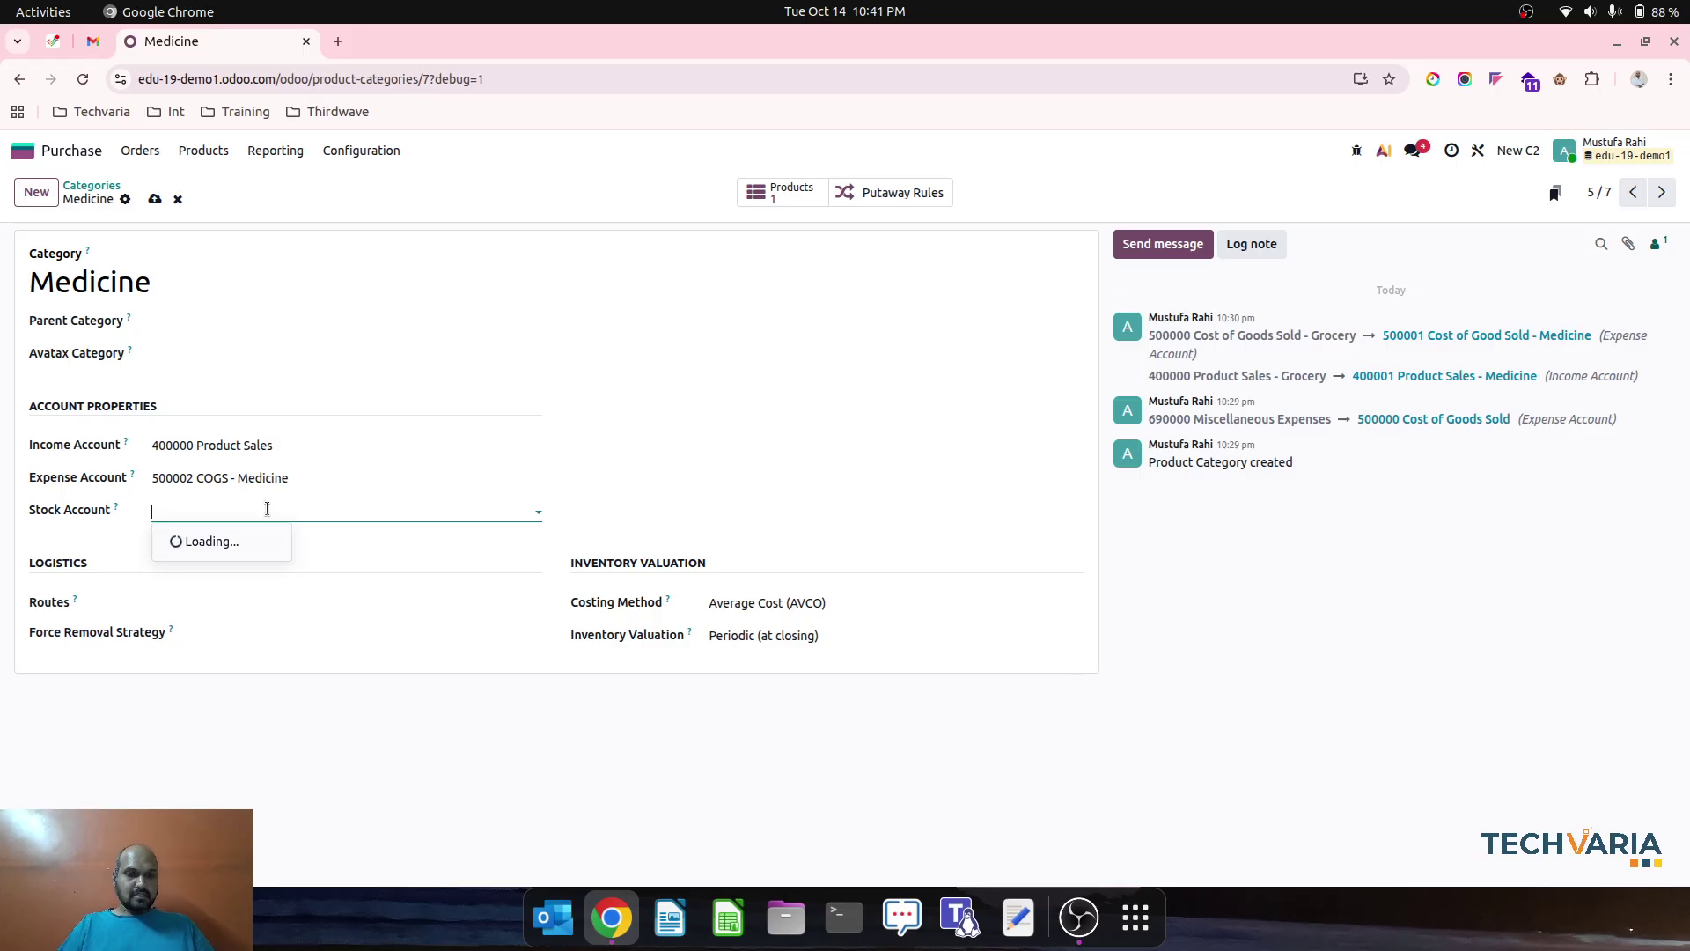
type("var")
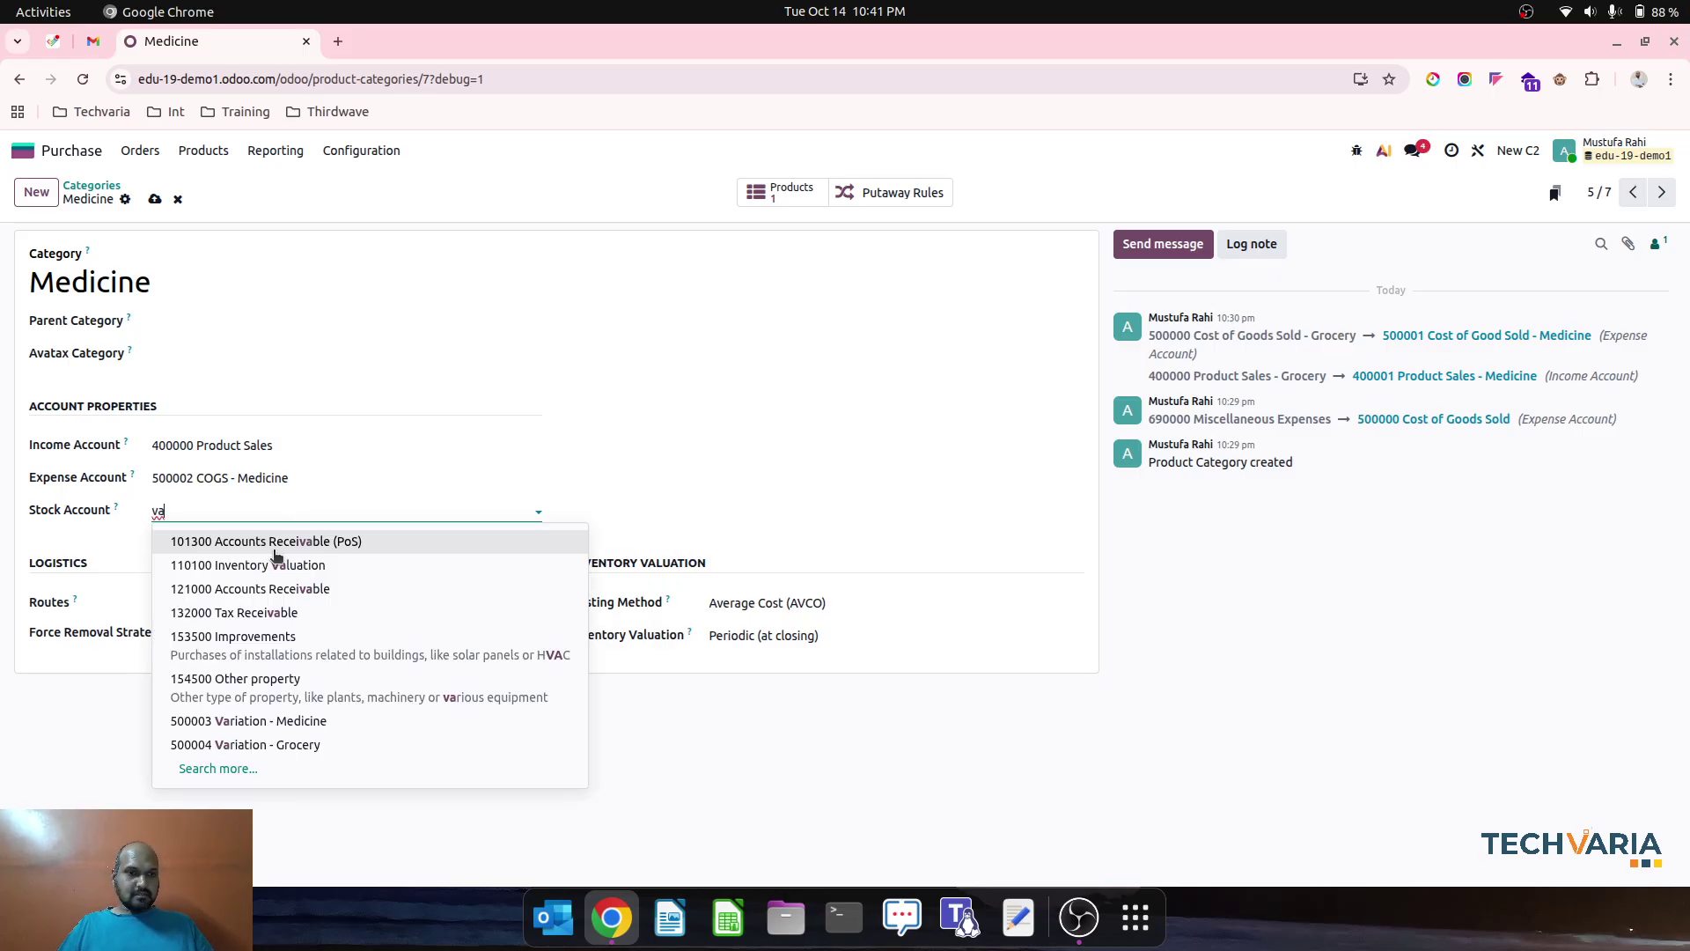
left_click(323, 724)
Set the Medicine category's stock account to 110101 Medicine Stock, save, and return to the categories list
triple_click(327, 513)
key("BackSpace")
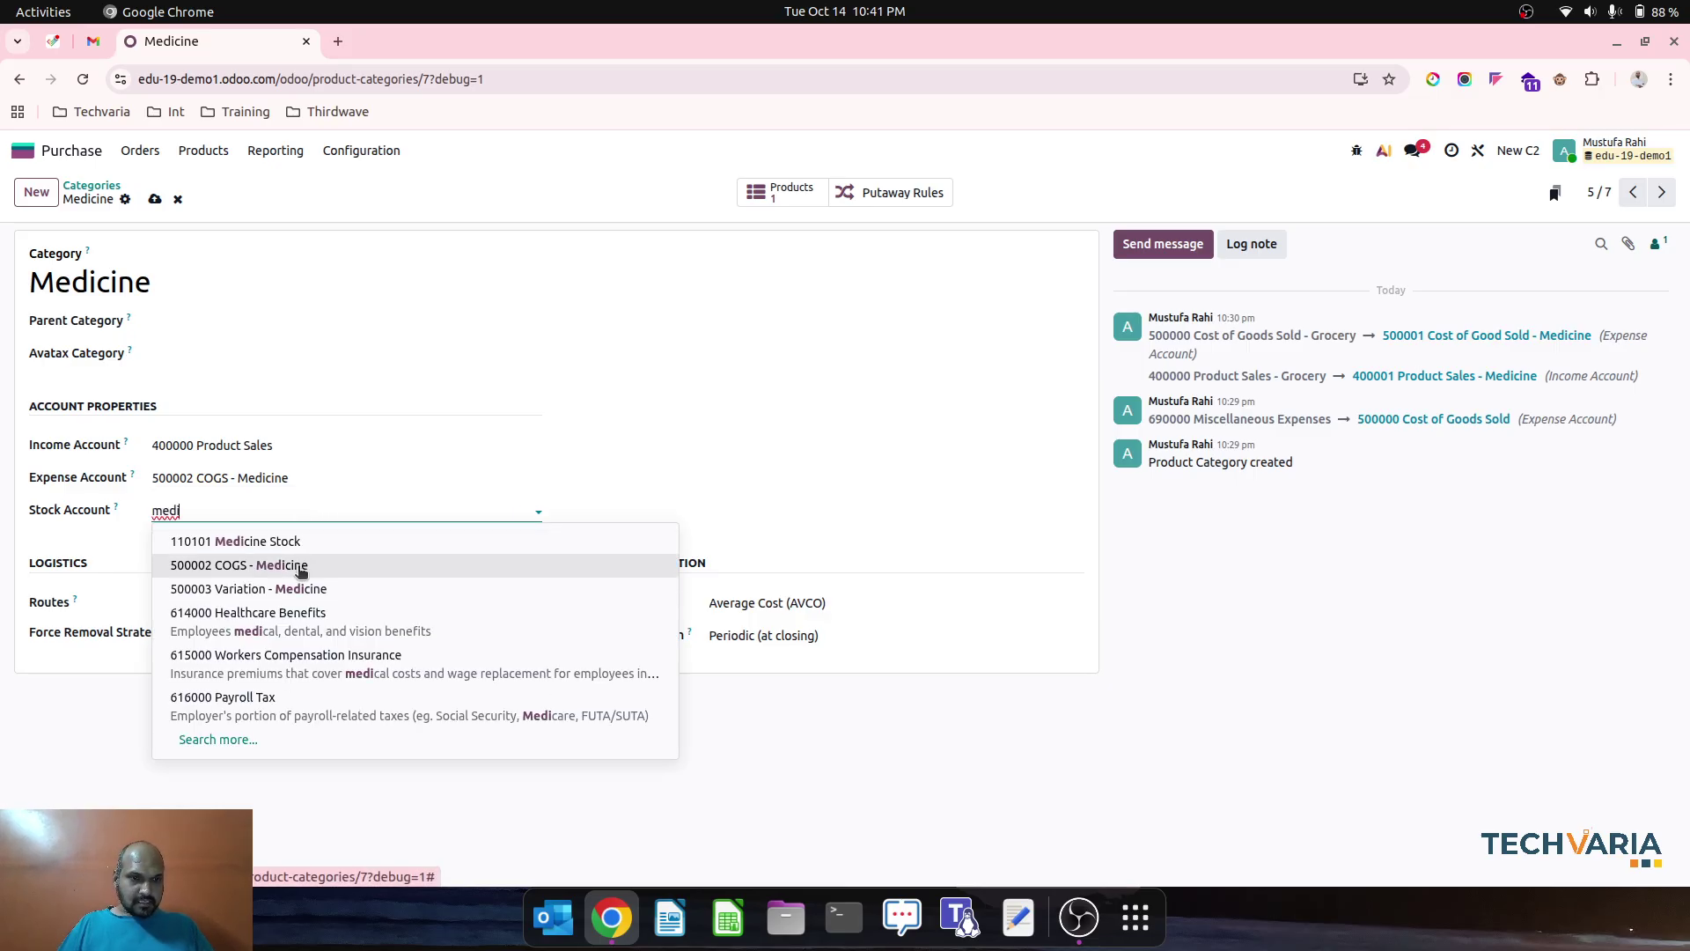
left_click(301, 541)
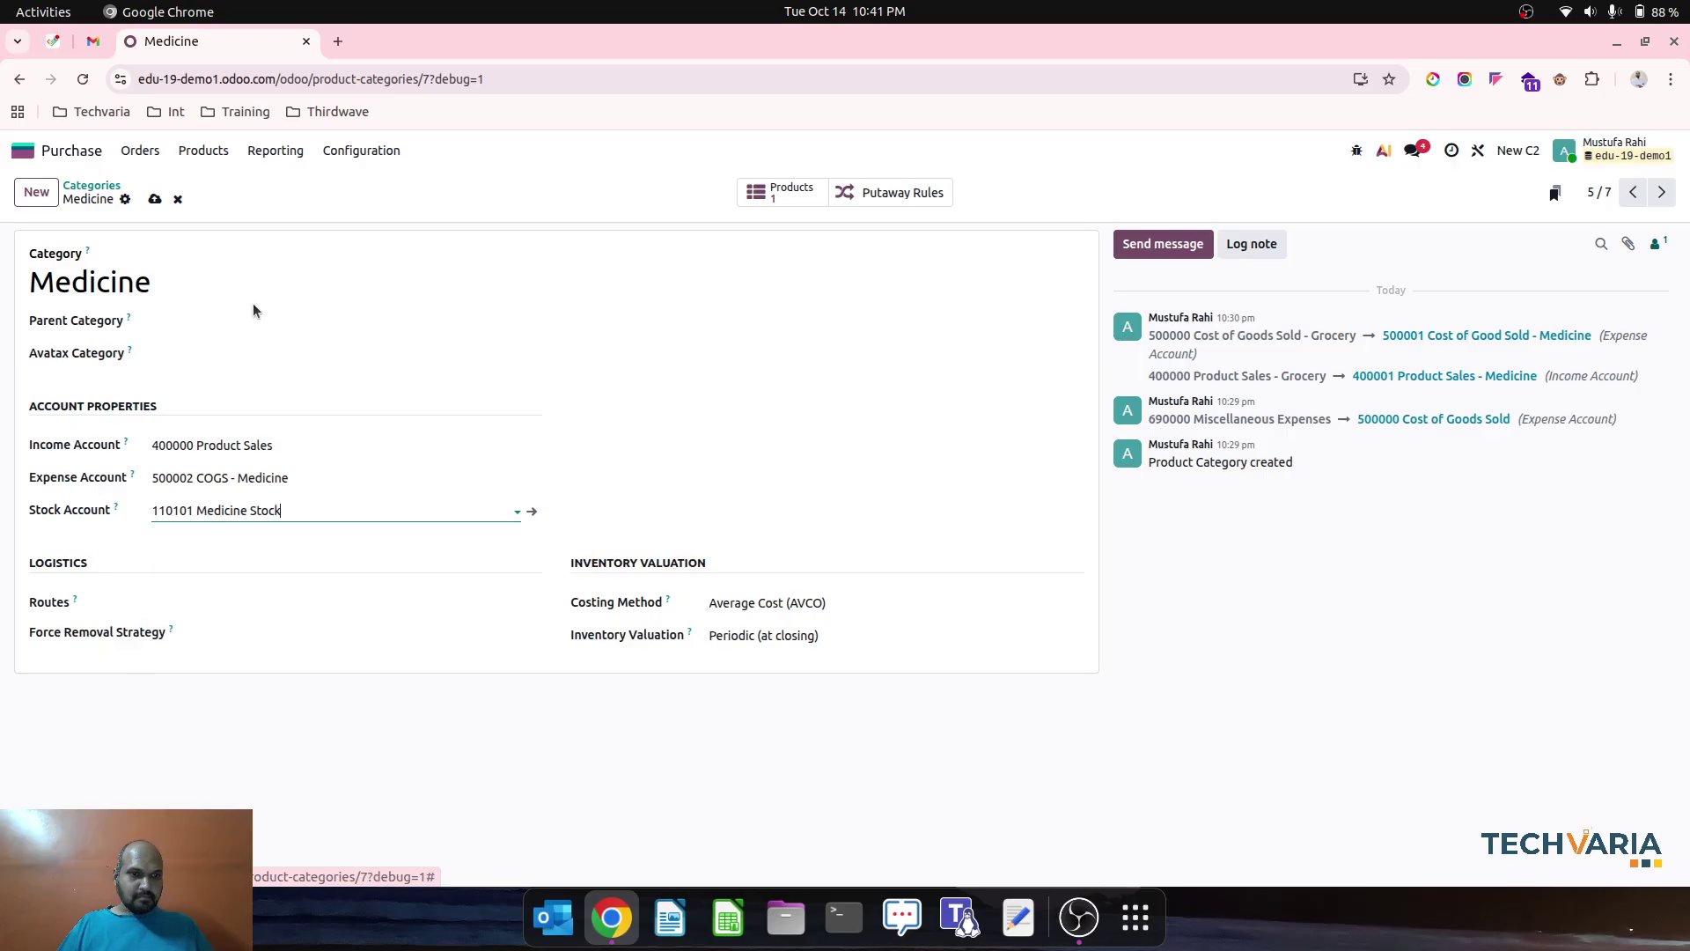
left_click(154, 200)
left_click(86, 185)
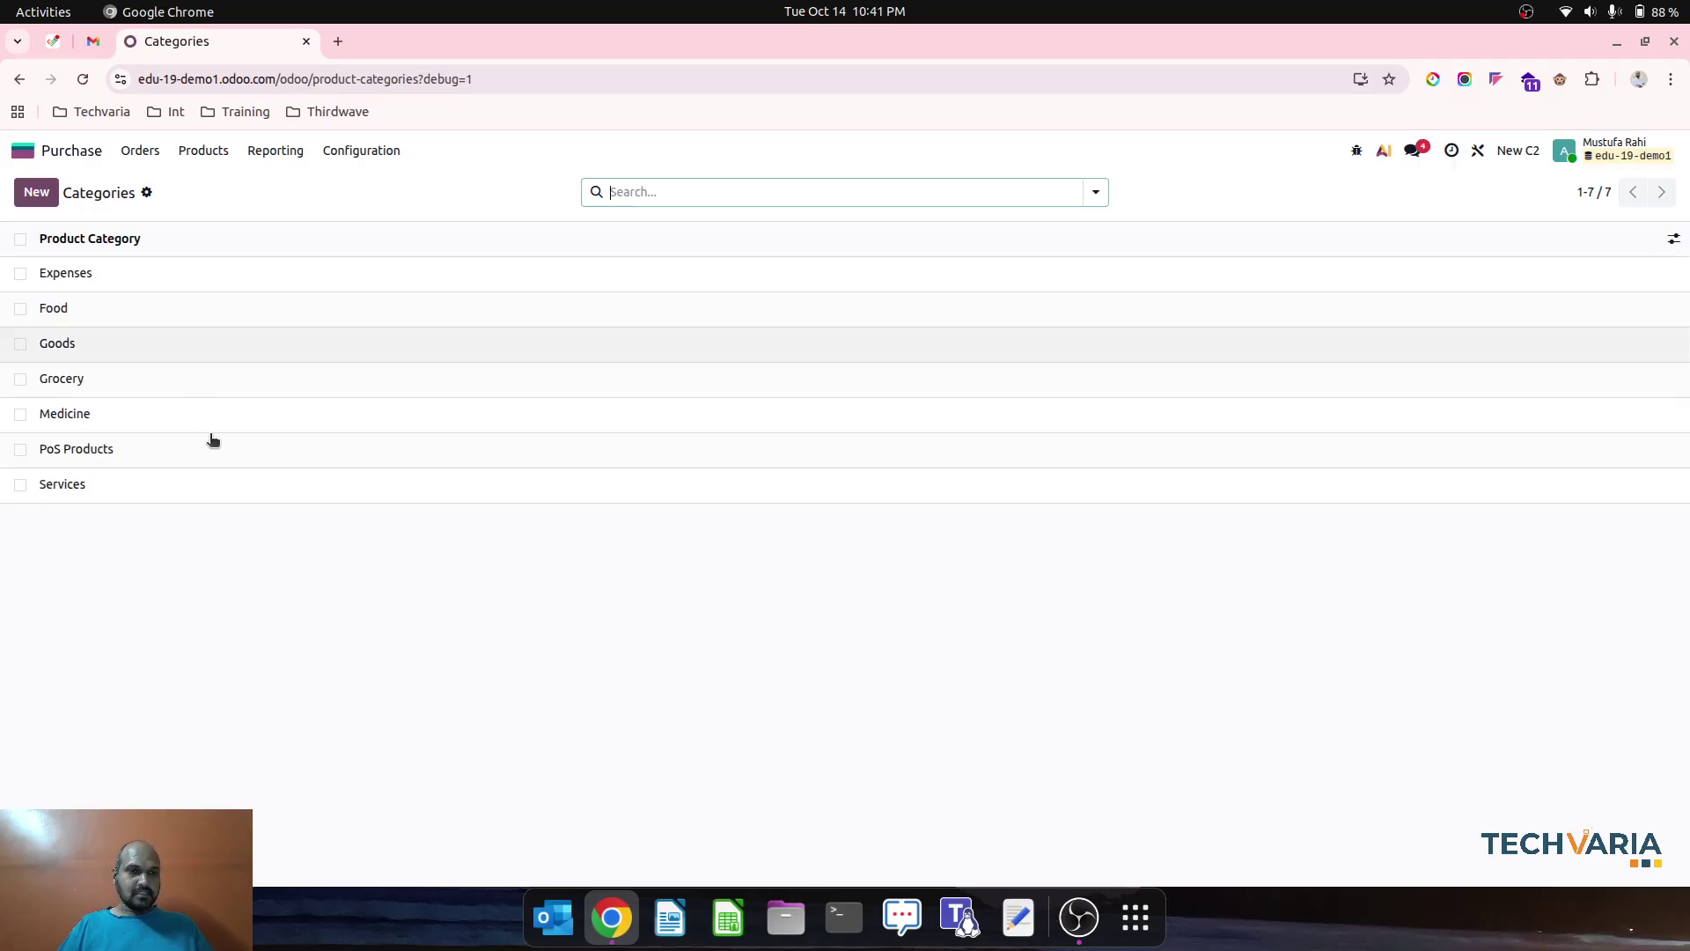
Review the account properties of the Medicine, PoS Products and Grocery categories
left_click(145, 413)
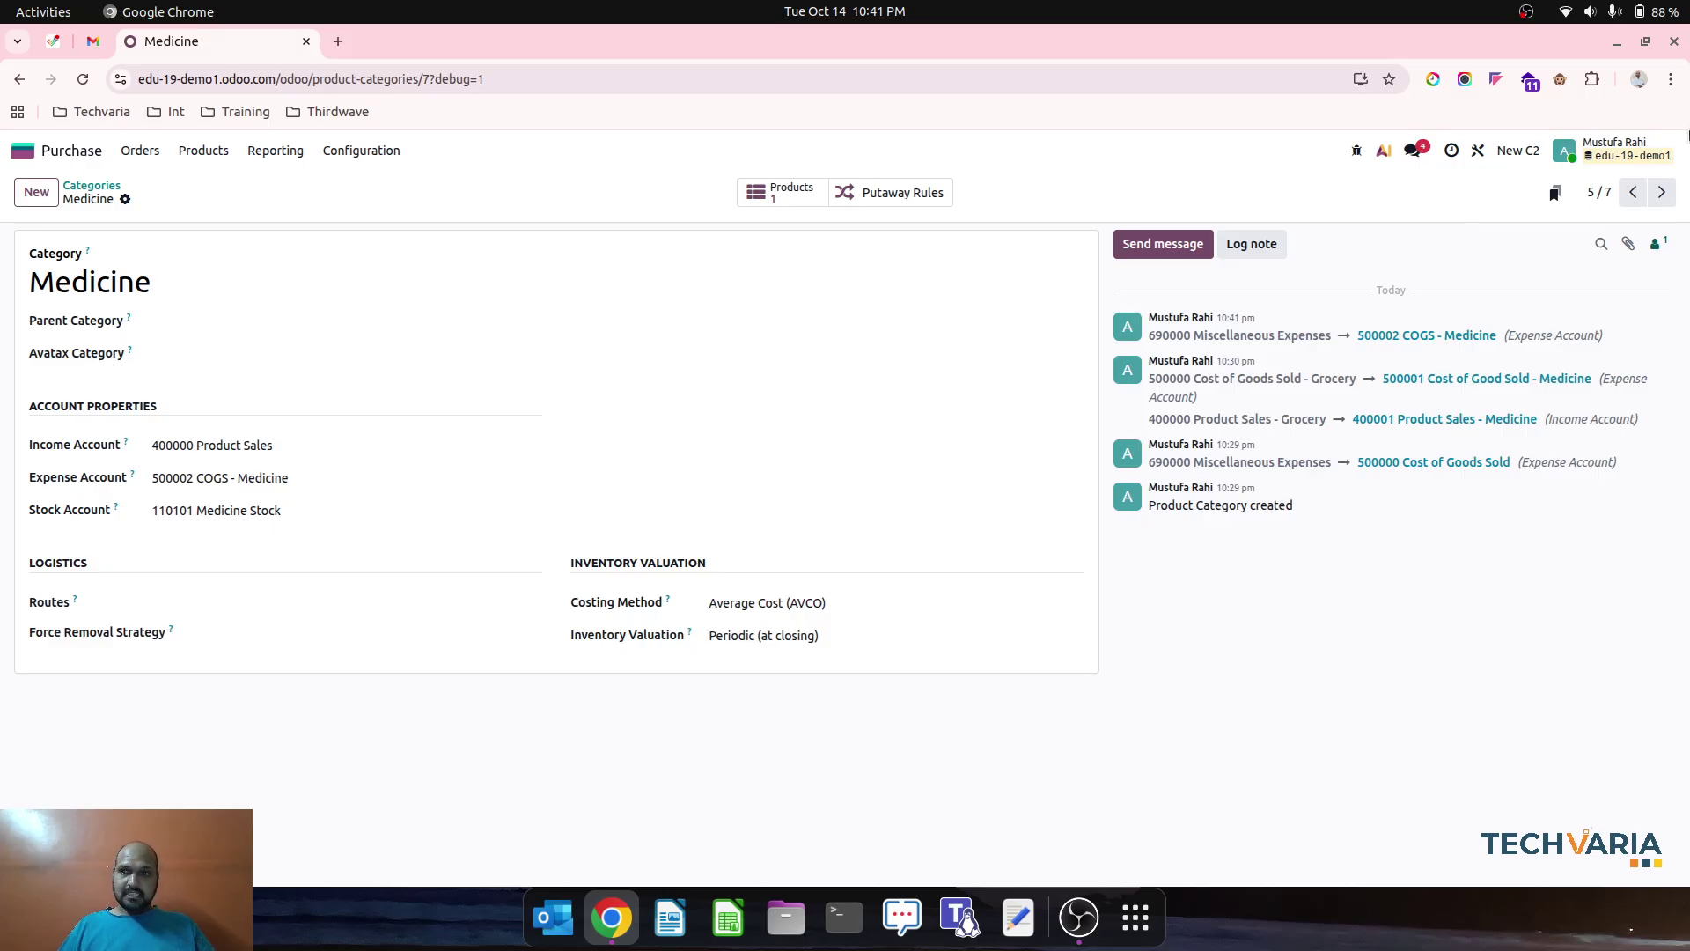
left_click(1668, 190)
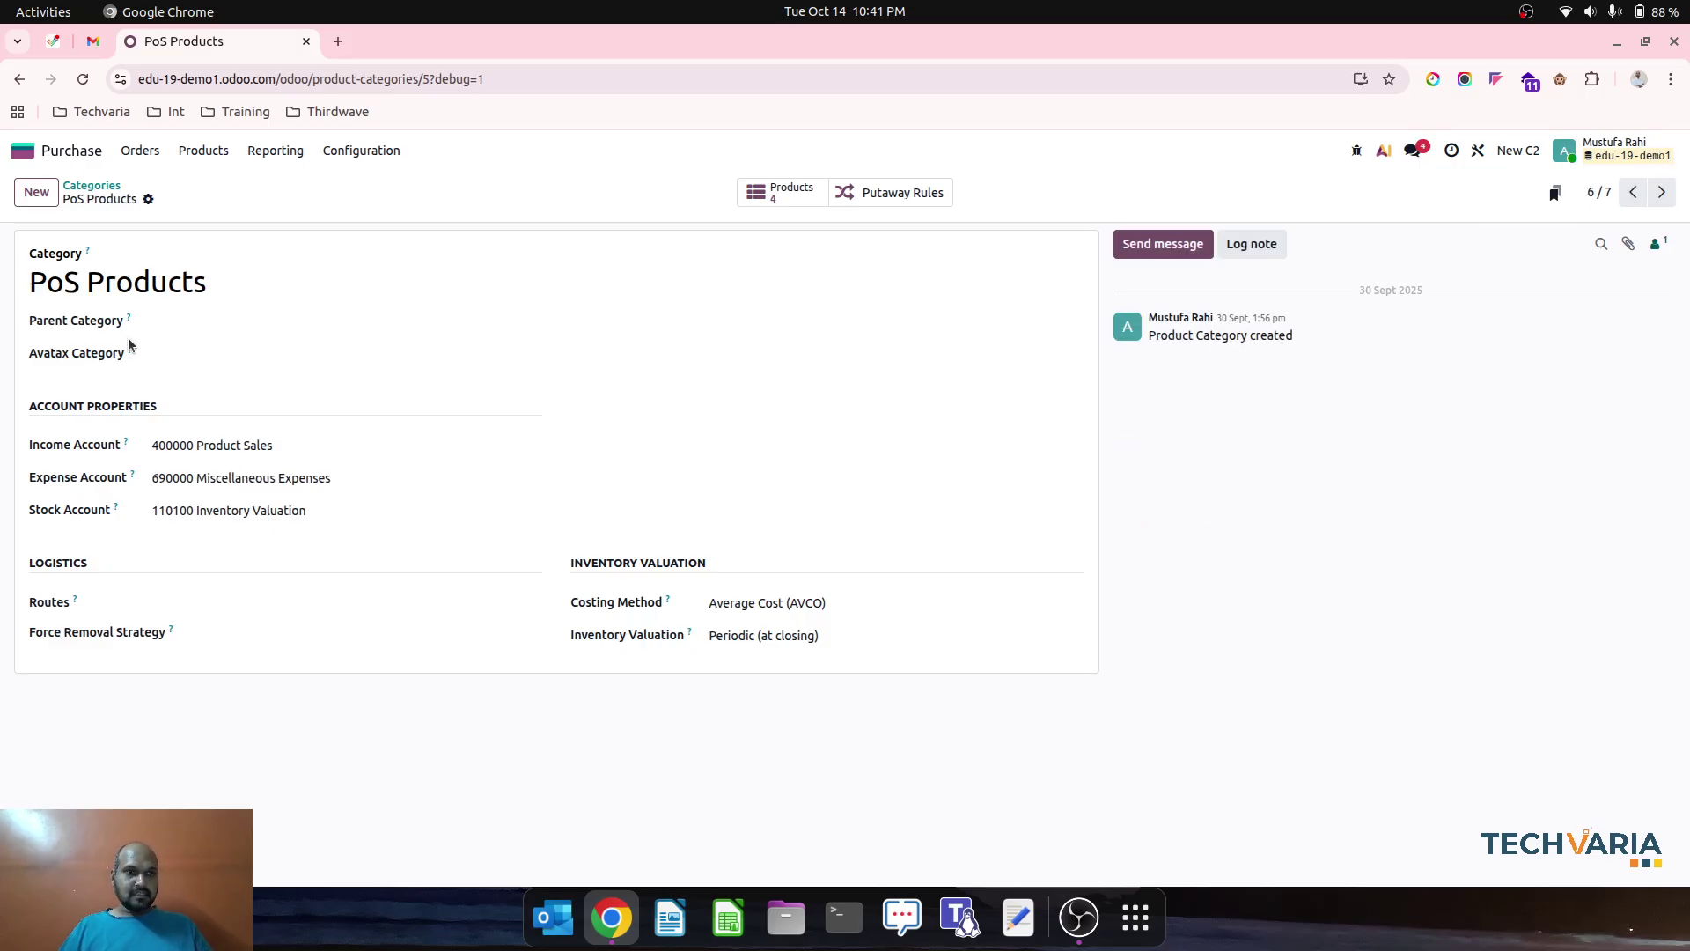
left_click(91, 185)
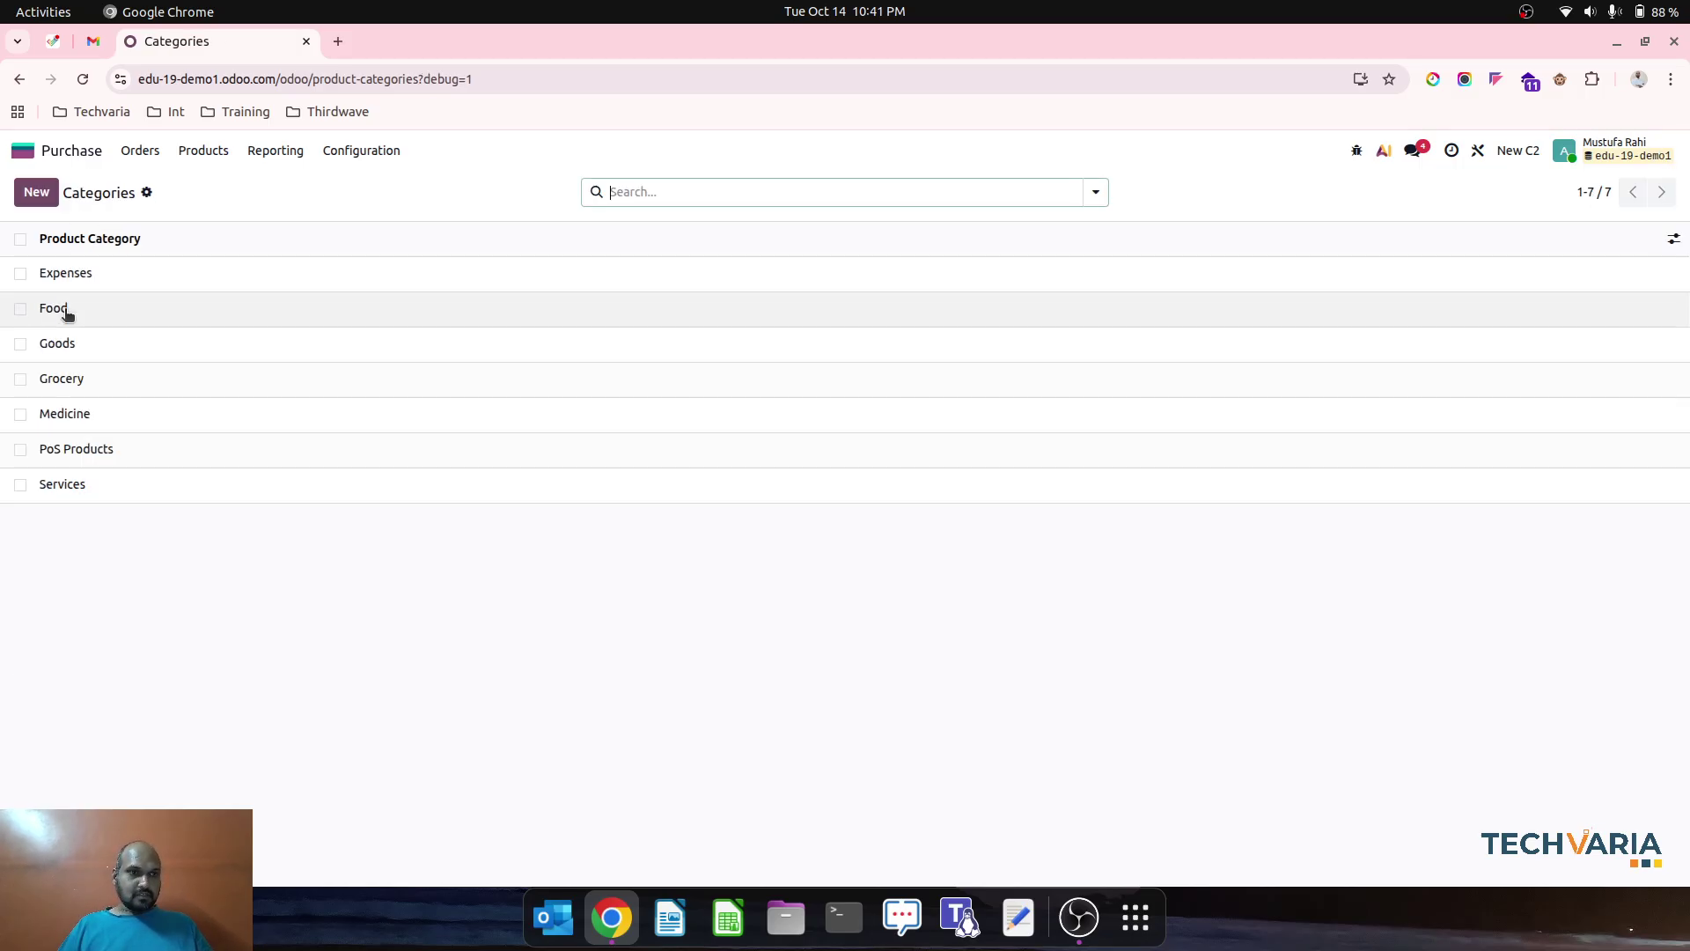
left_click(79, 381)
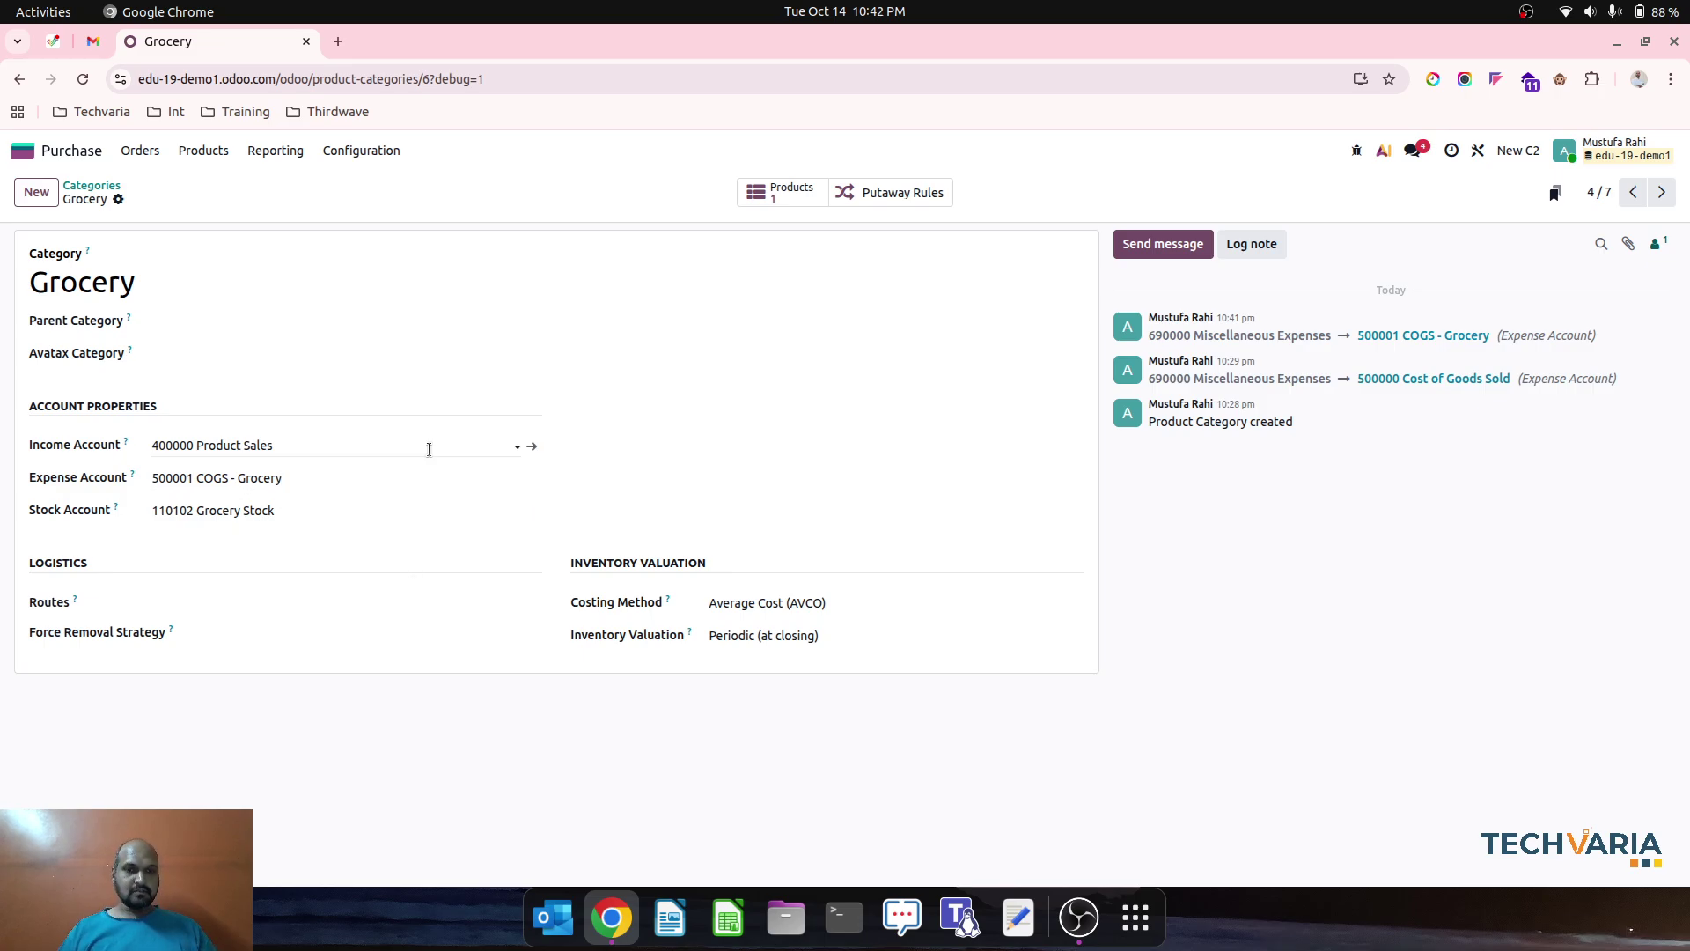
Create a new request for quotation with Vendor1 as the vendor
left_click(140, 150)
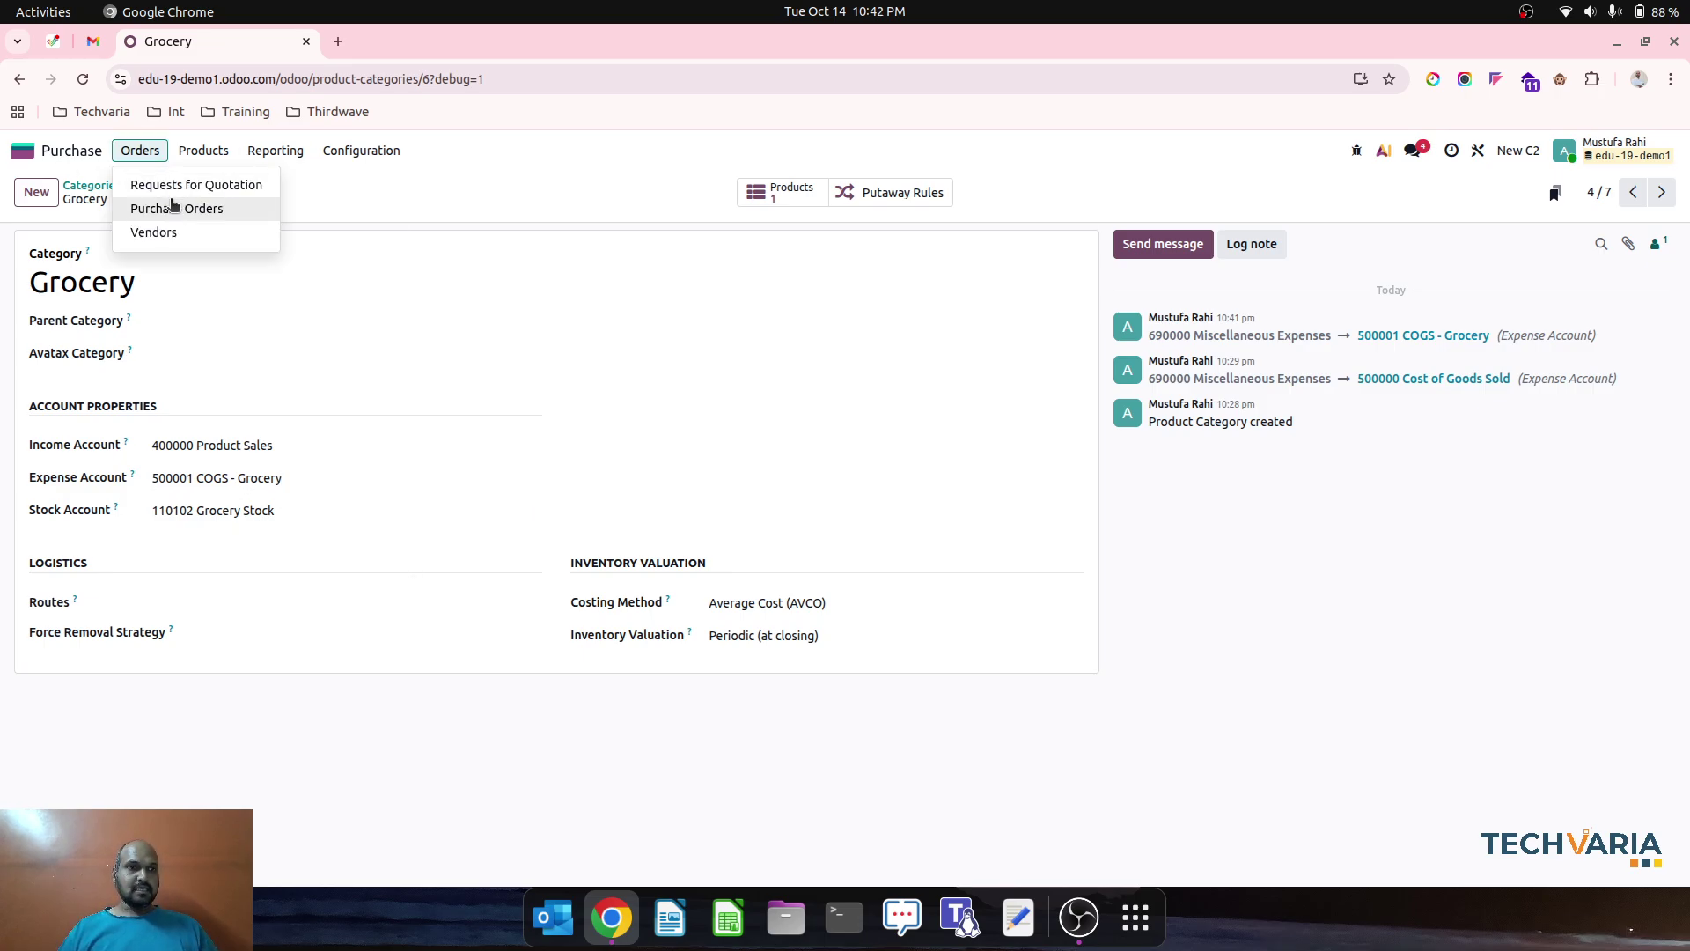
left_click(183, 185)
left_click(36, 191)
left_click(208, 357)
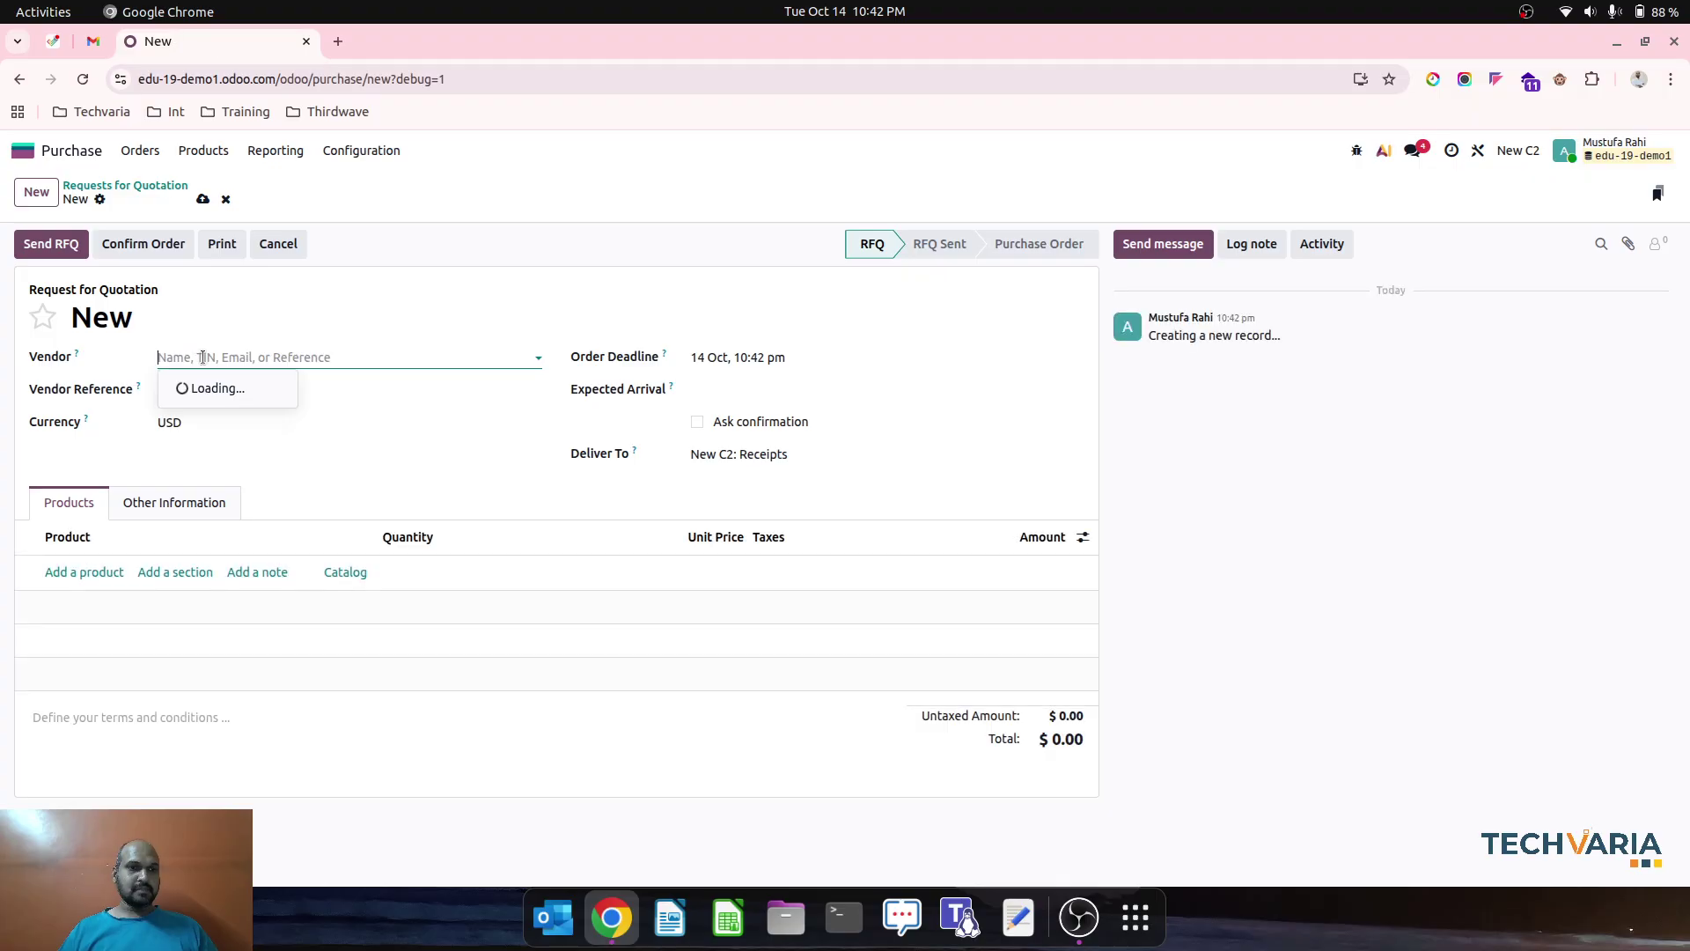
left_click(205, 388)
Add order lines for 10 units of Medicine1 at 10.00 and 10 units of Grocery1 at 20.00
left_click(114, 572)
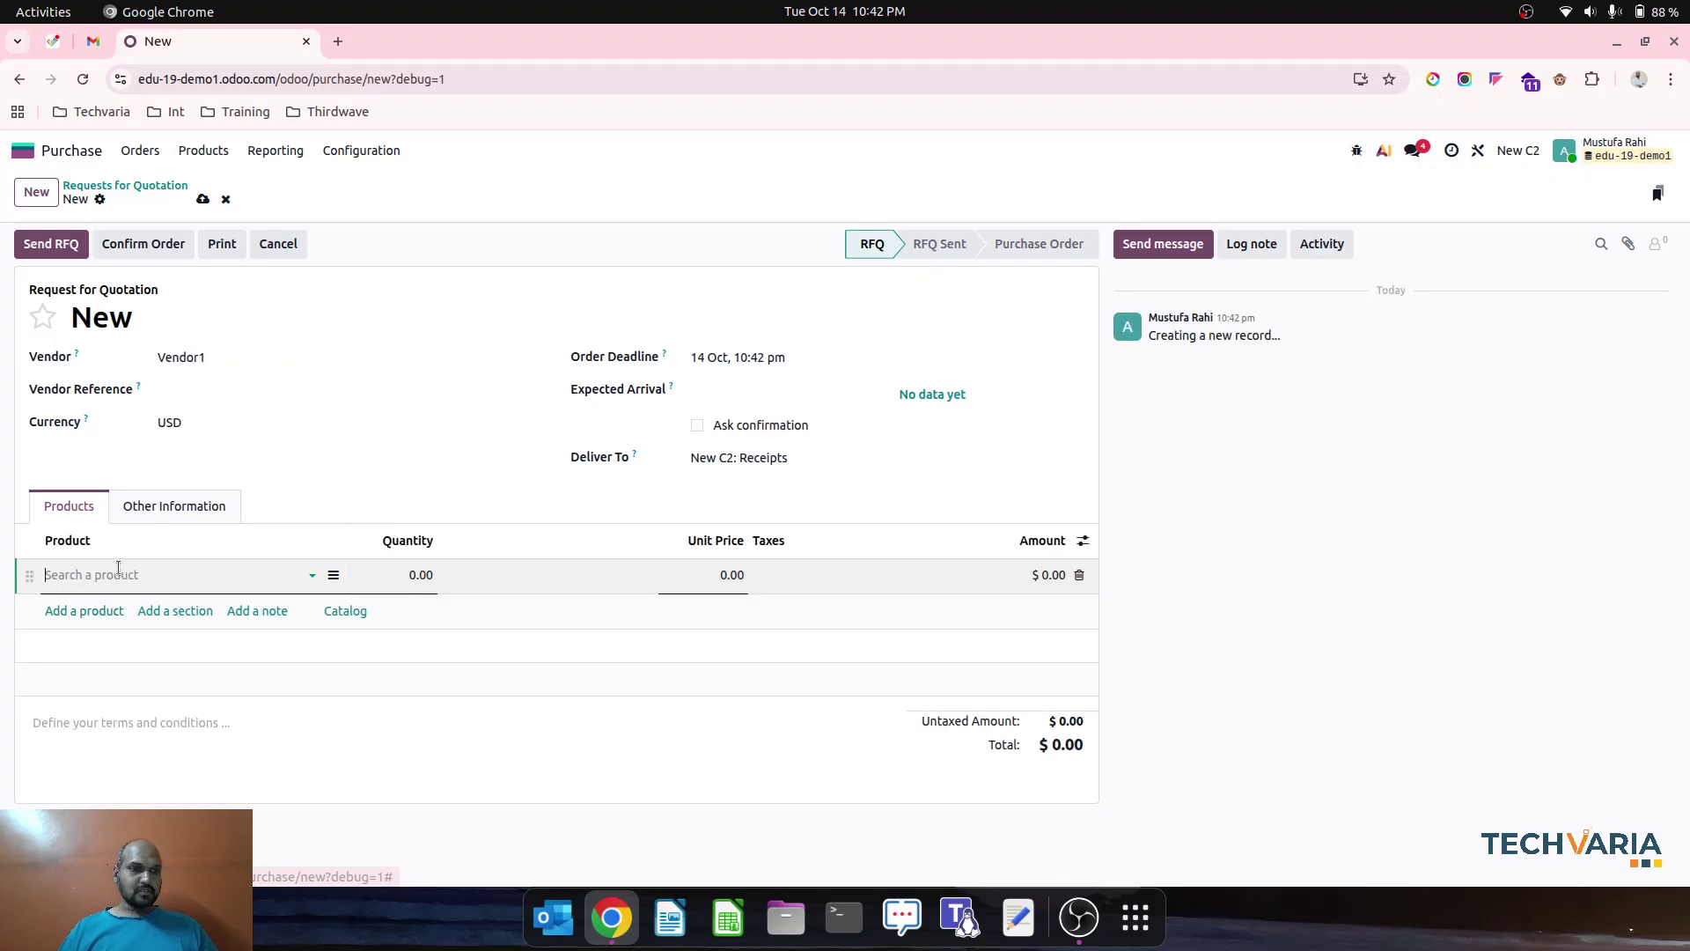
type("Med")
key("Return")
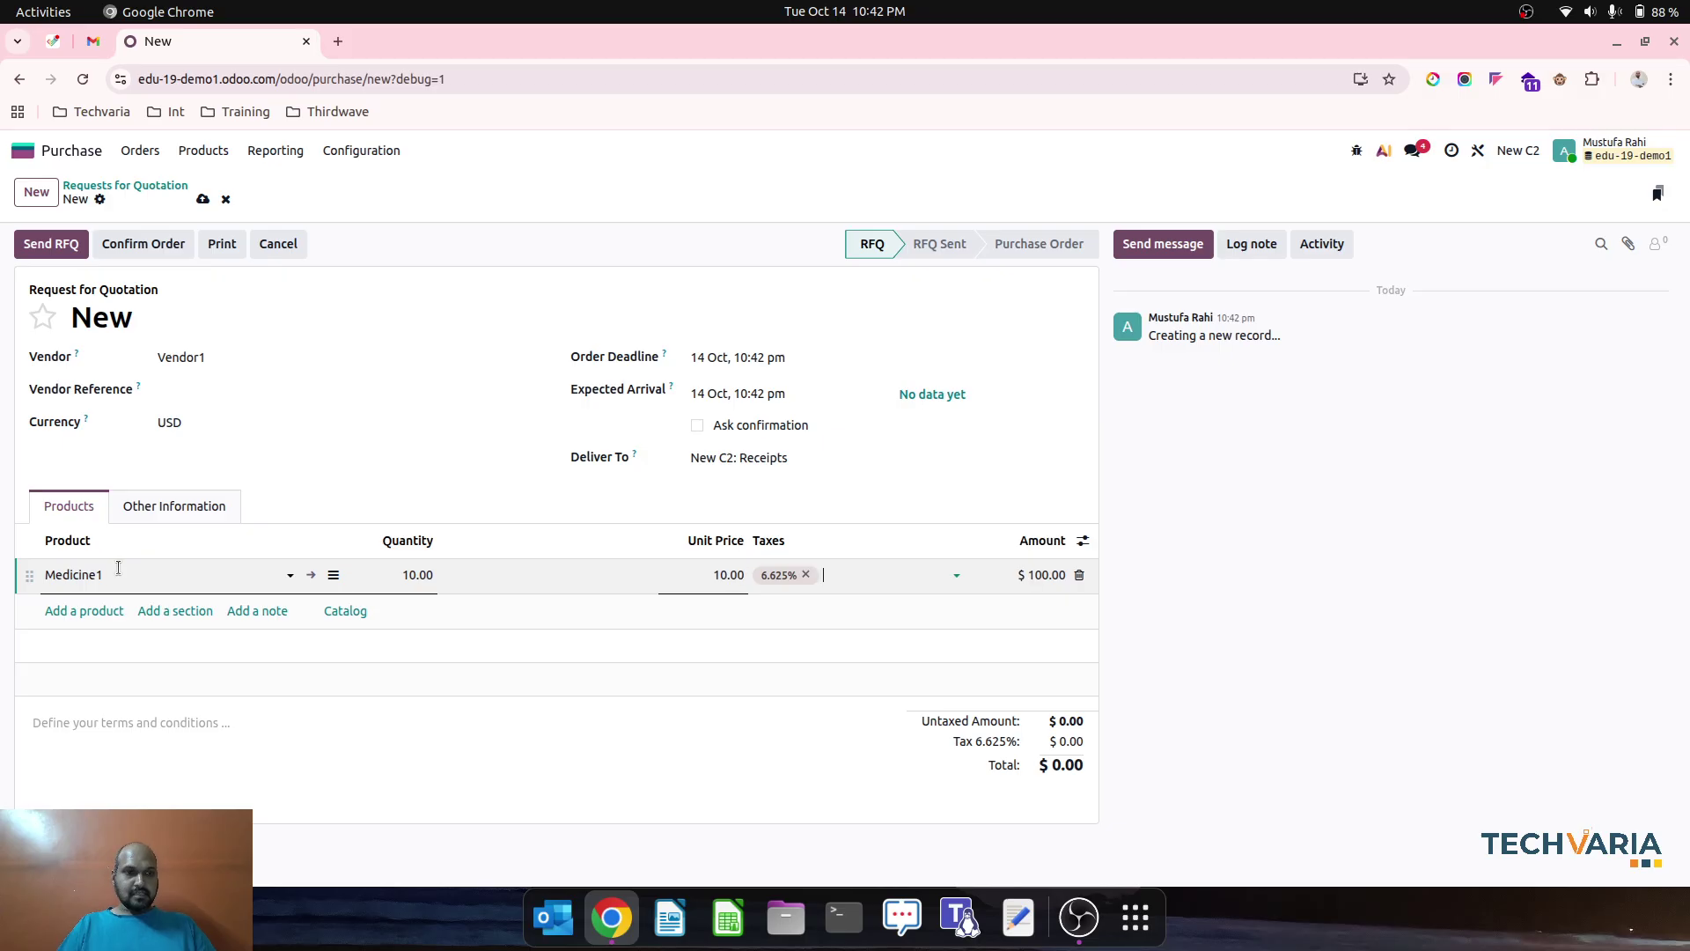
key("Tab")
type("gor")
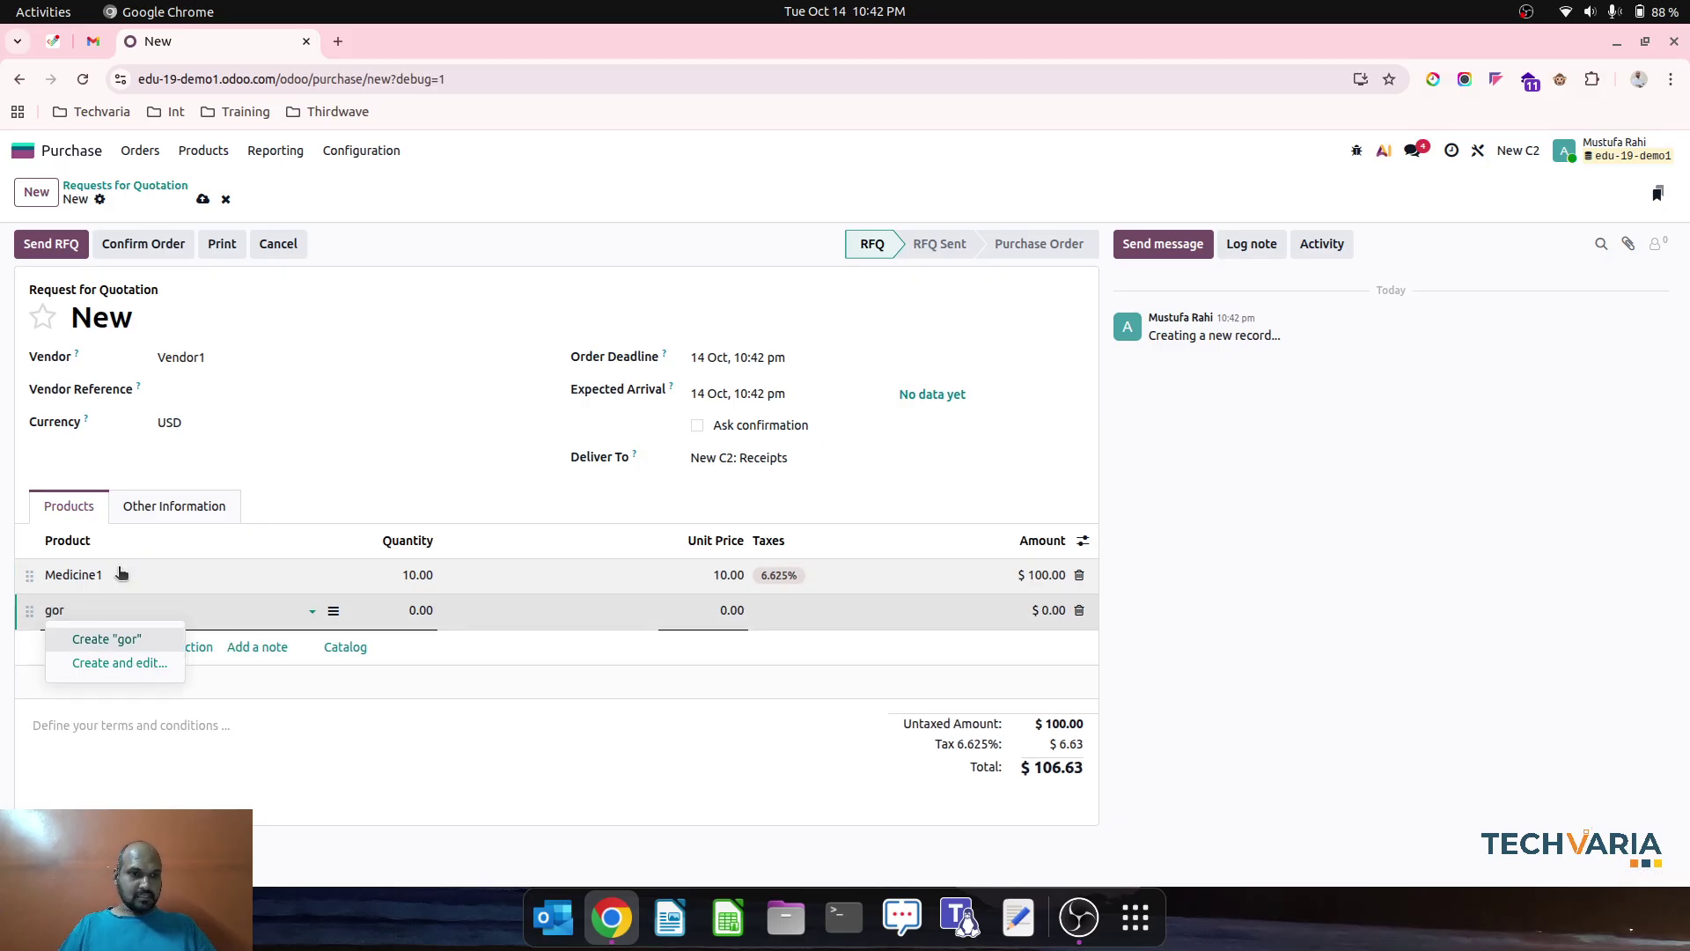
key("Return")
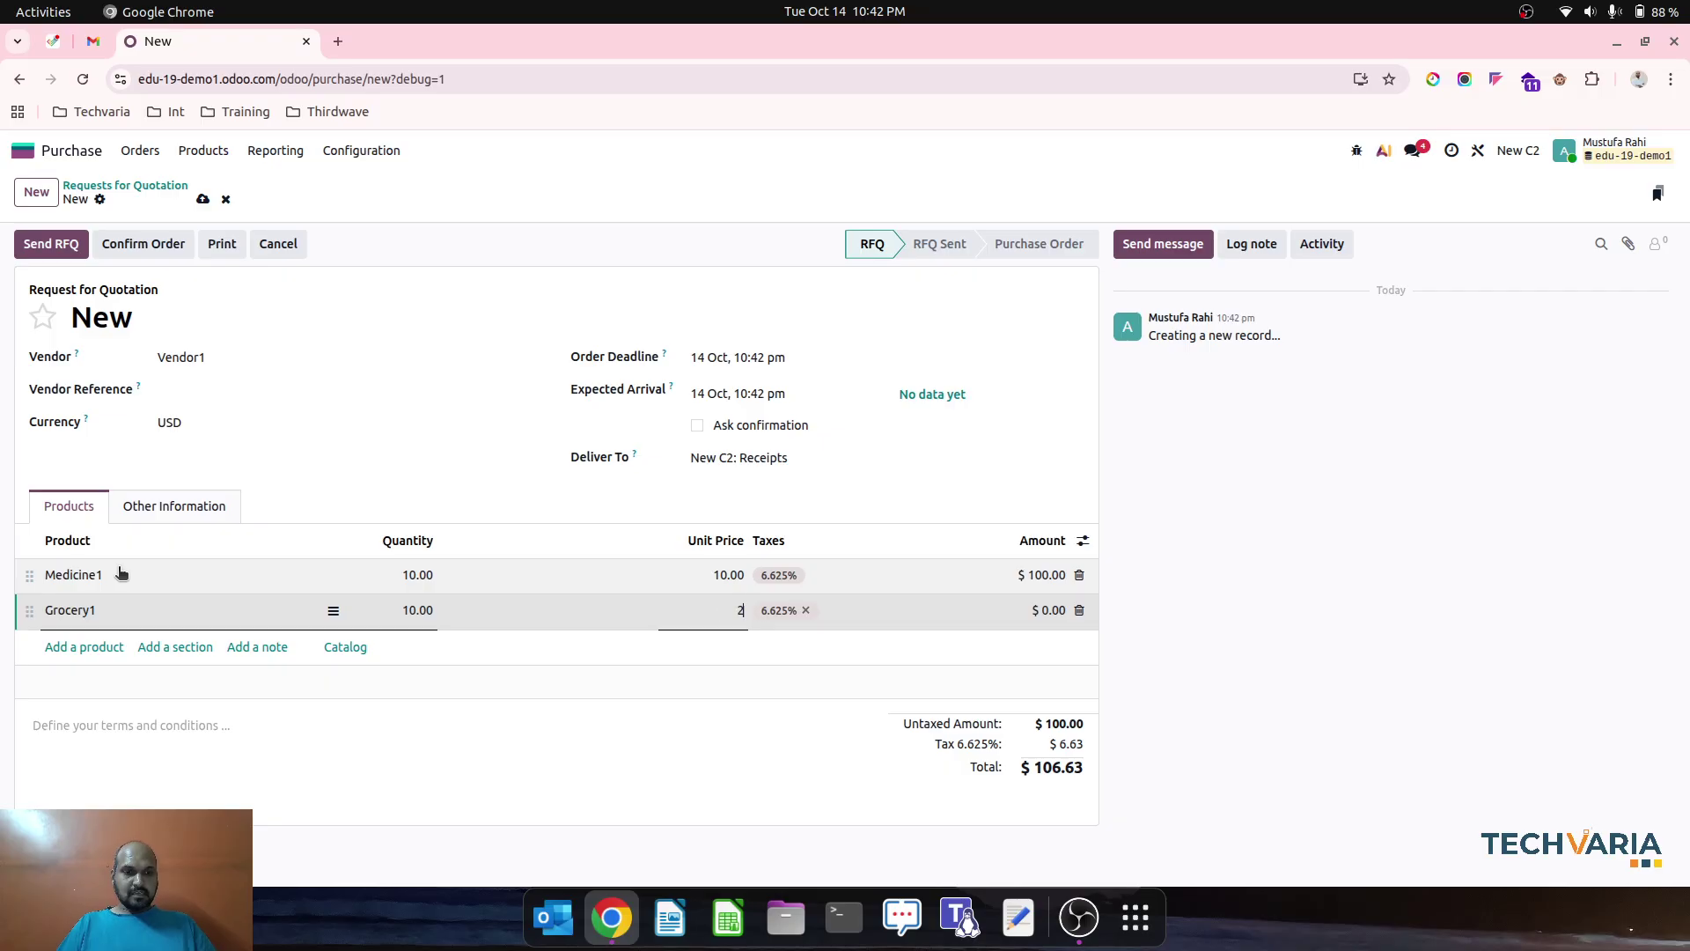
Confirm the purchase order and validate the receipt of both products
left_click(150, 248)
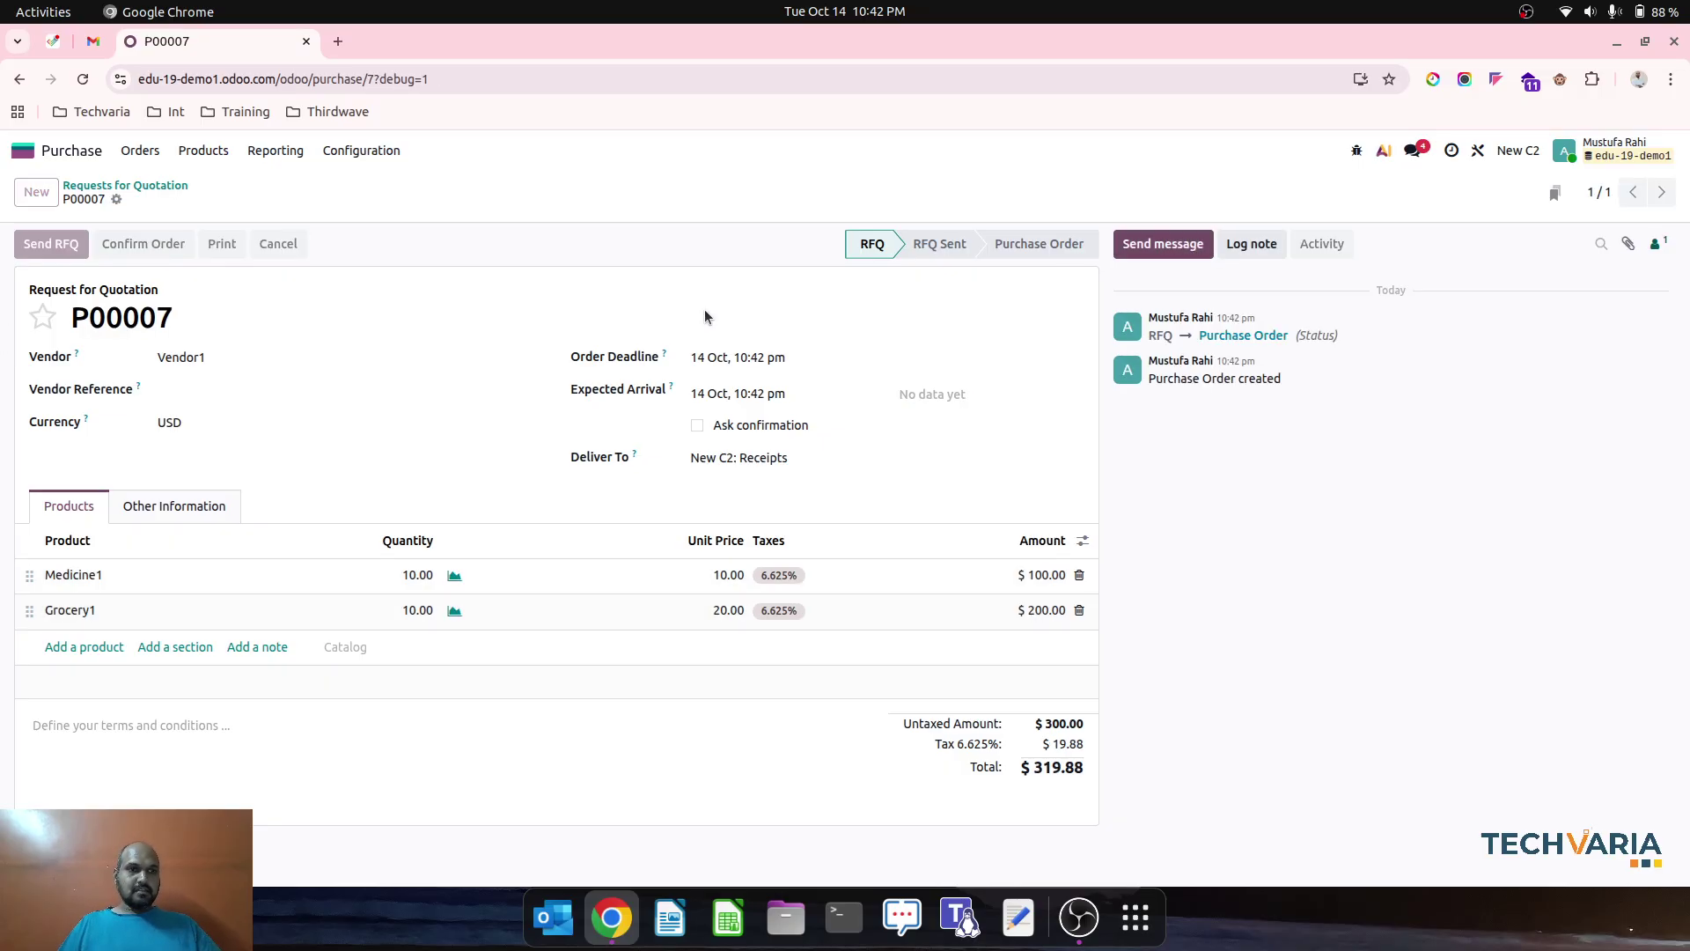
left_click(53, 249)
left_click(47, 244)
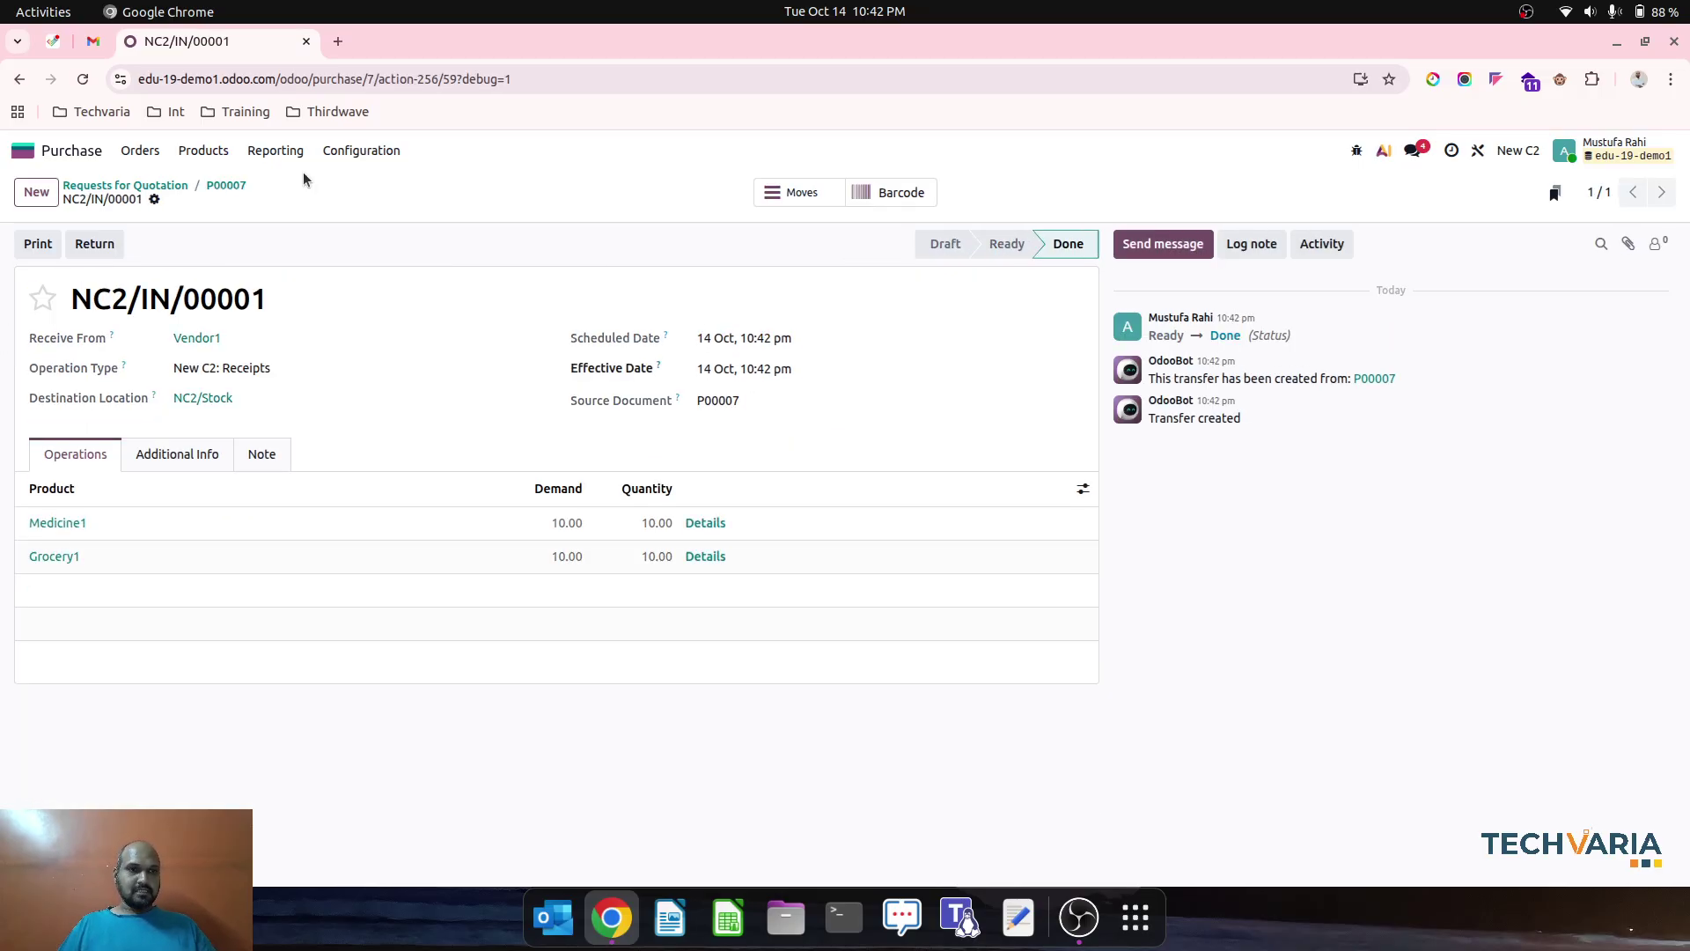
Switch to the Accounting app and check the Balance Sheet and the Stock Valuation report after the receipt
left_click(70, 145)
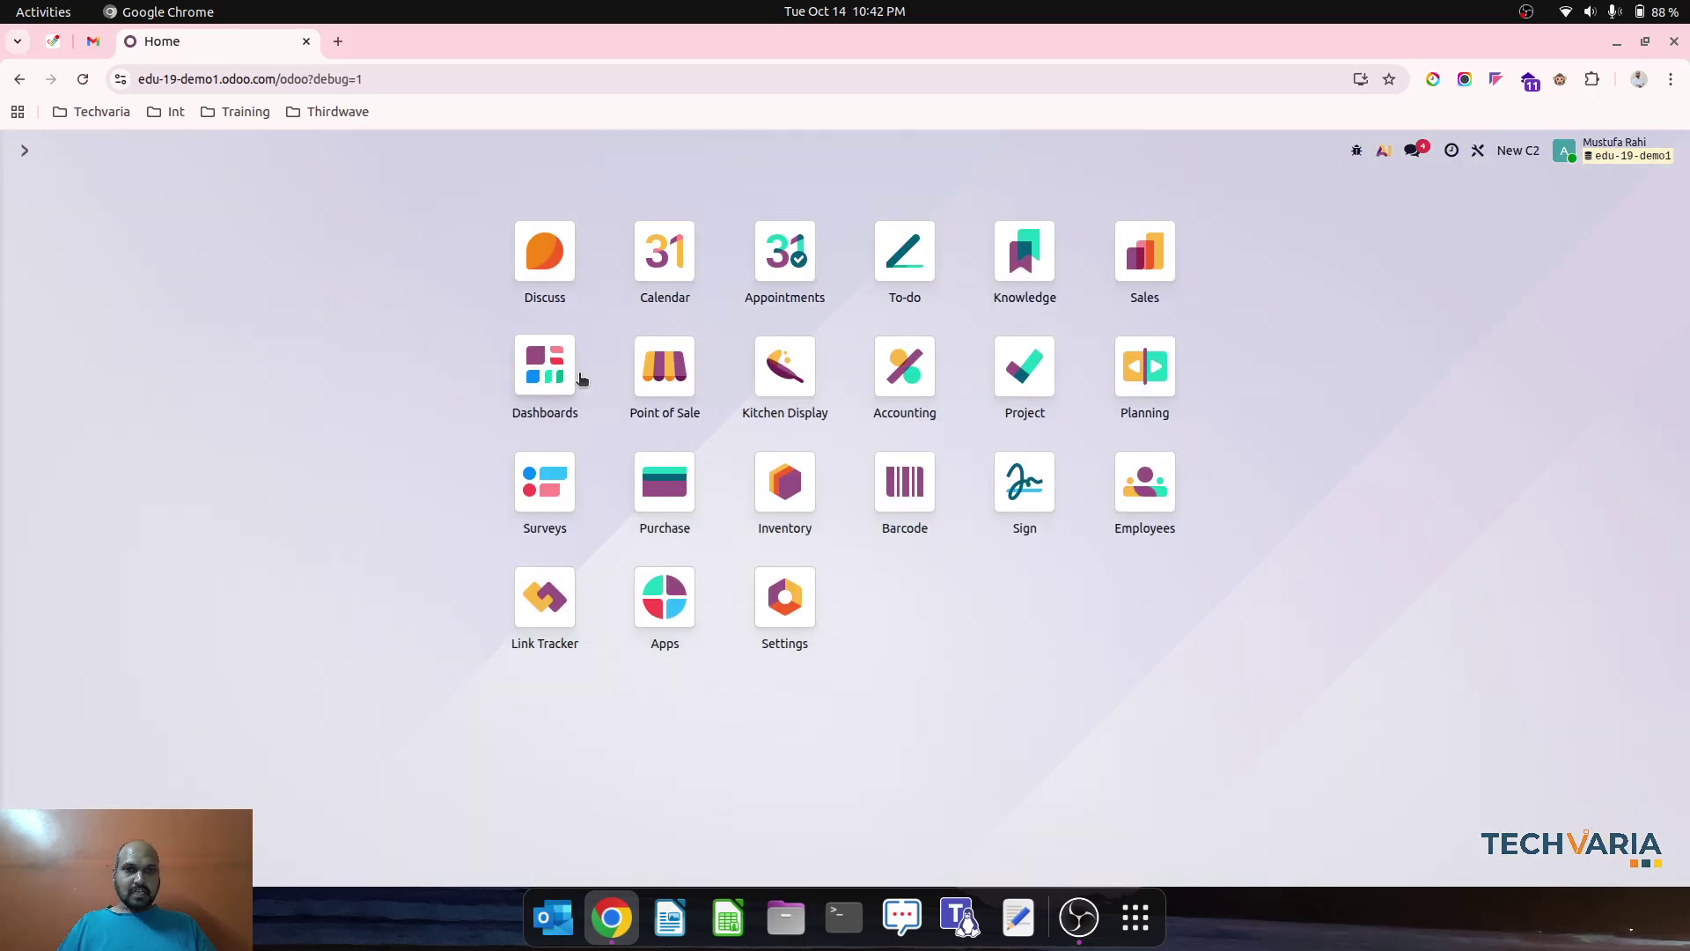
left_click(902, 365)
left_click(526, 151)
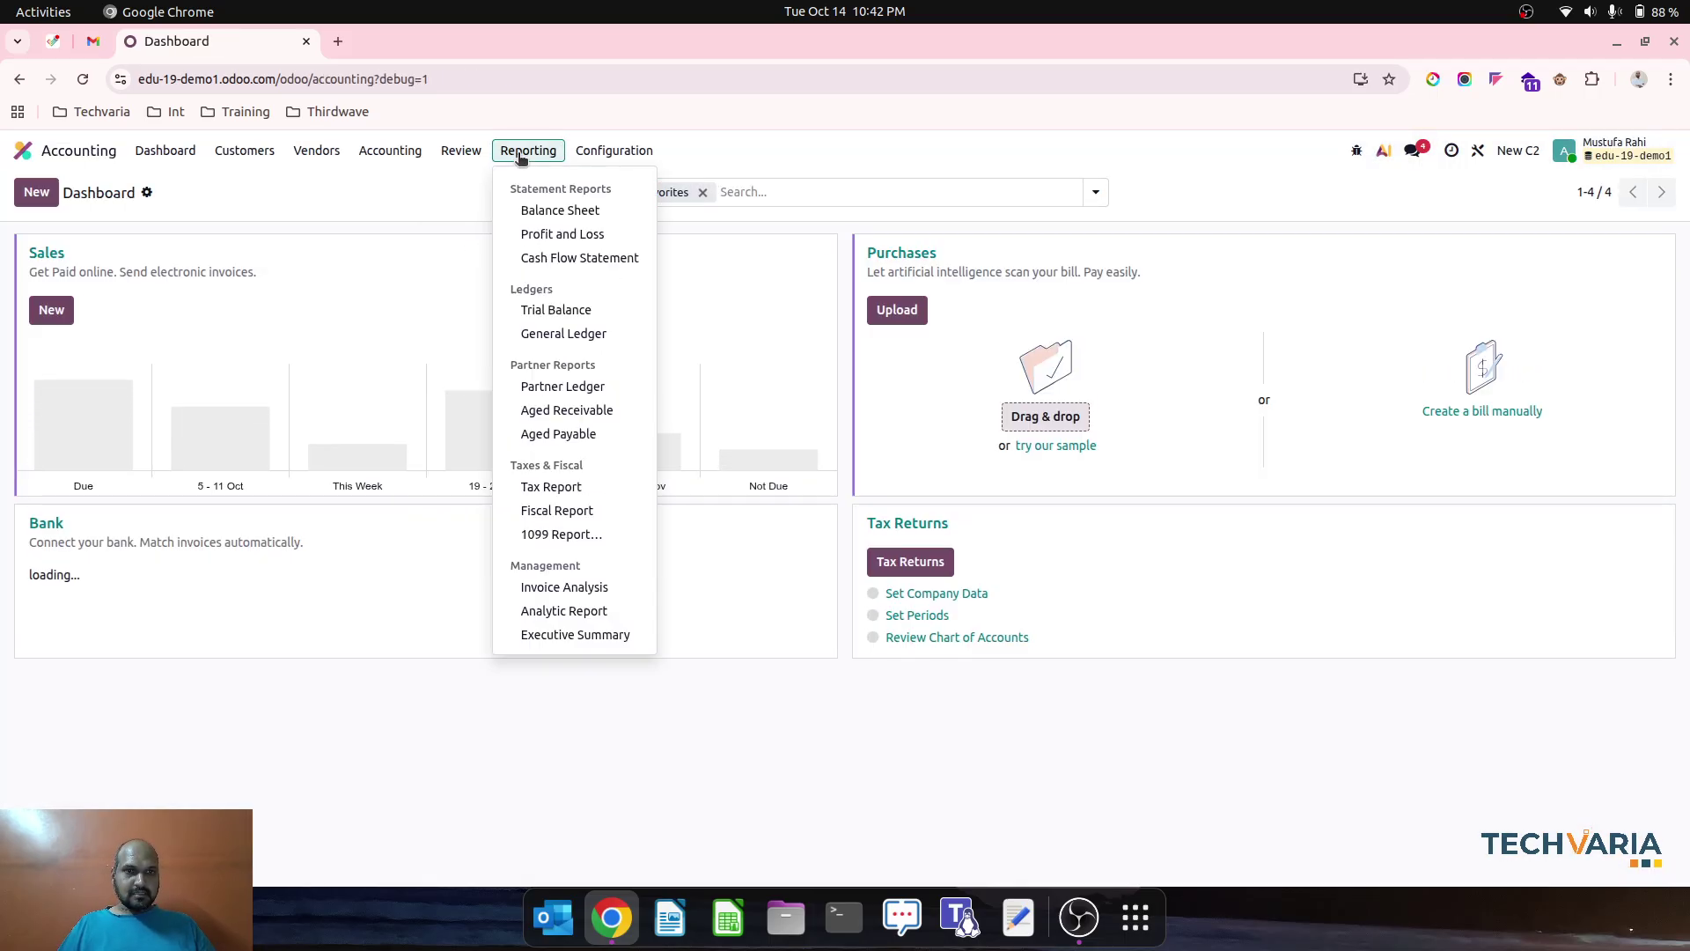
left_click(560, 209)
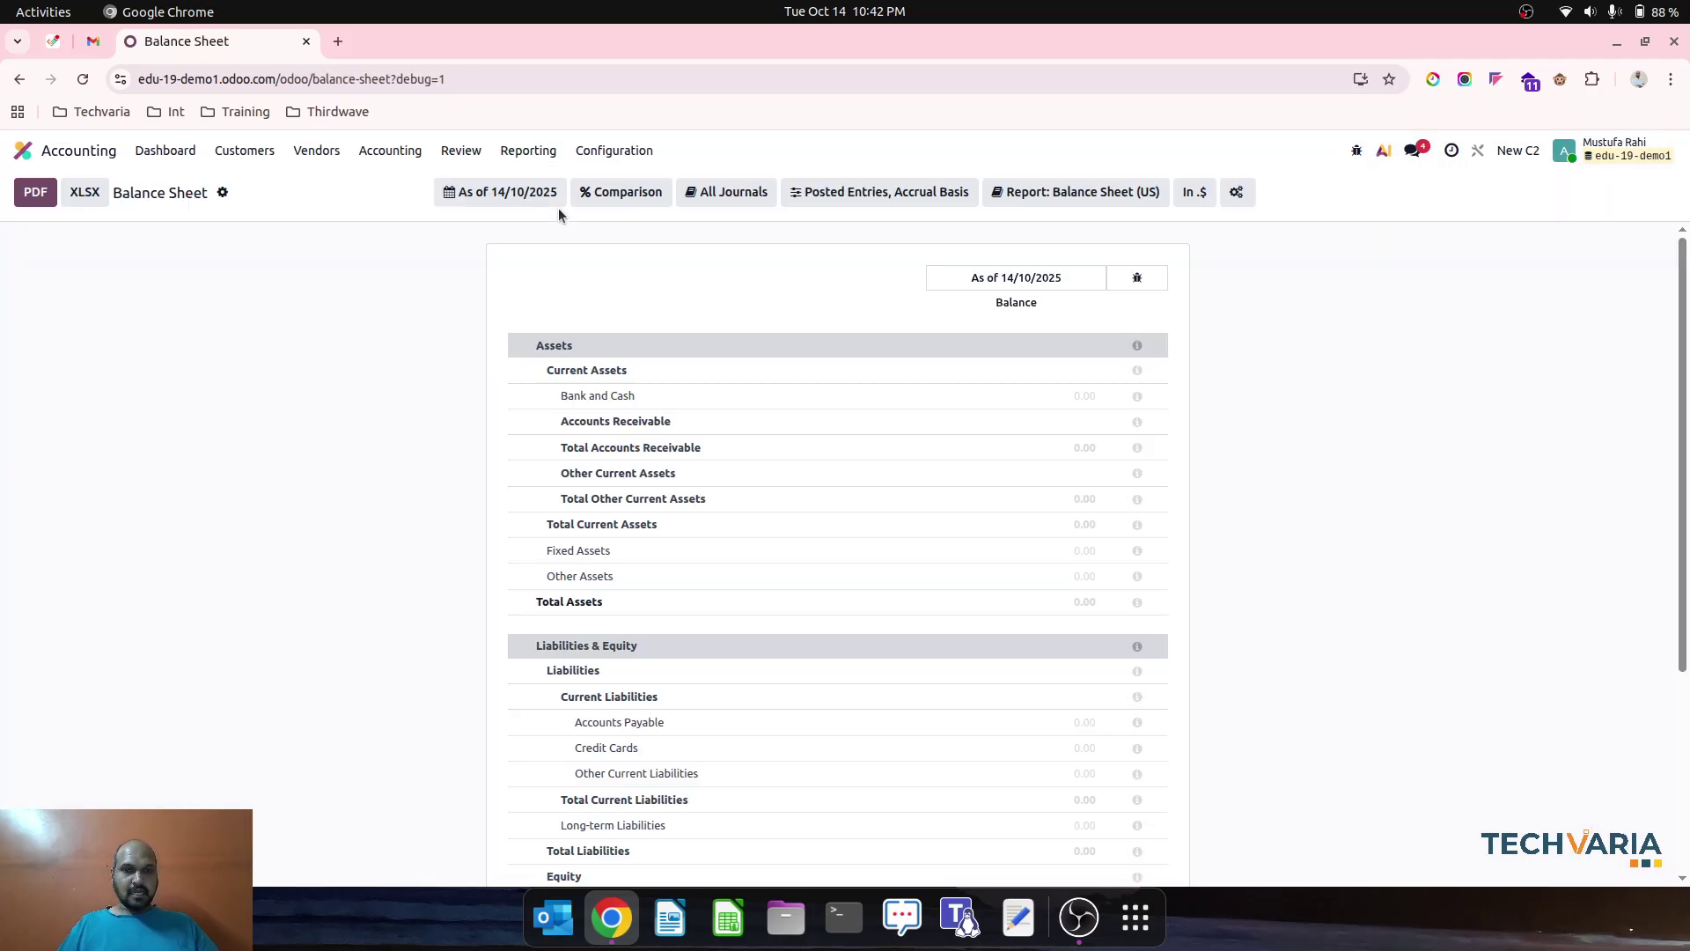
left_click(461, 150)
left_click(541, 361)
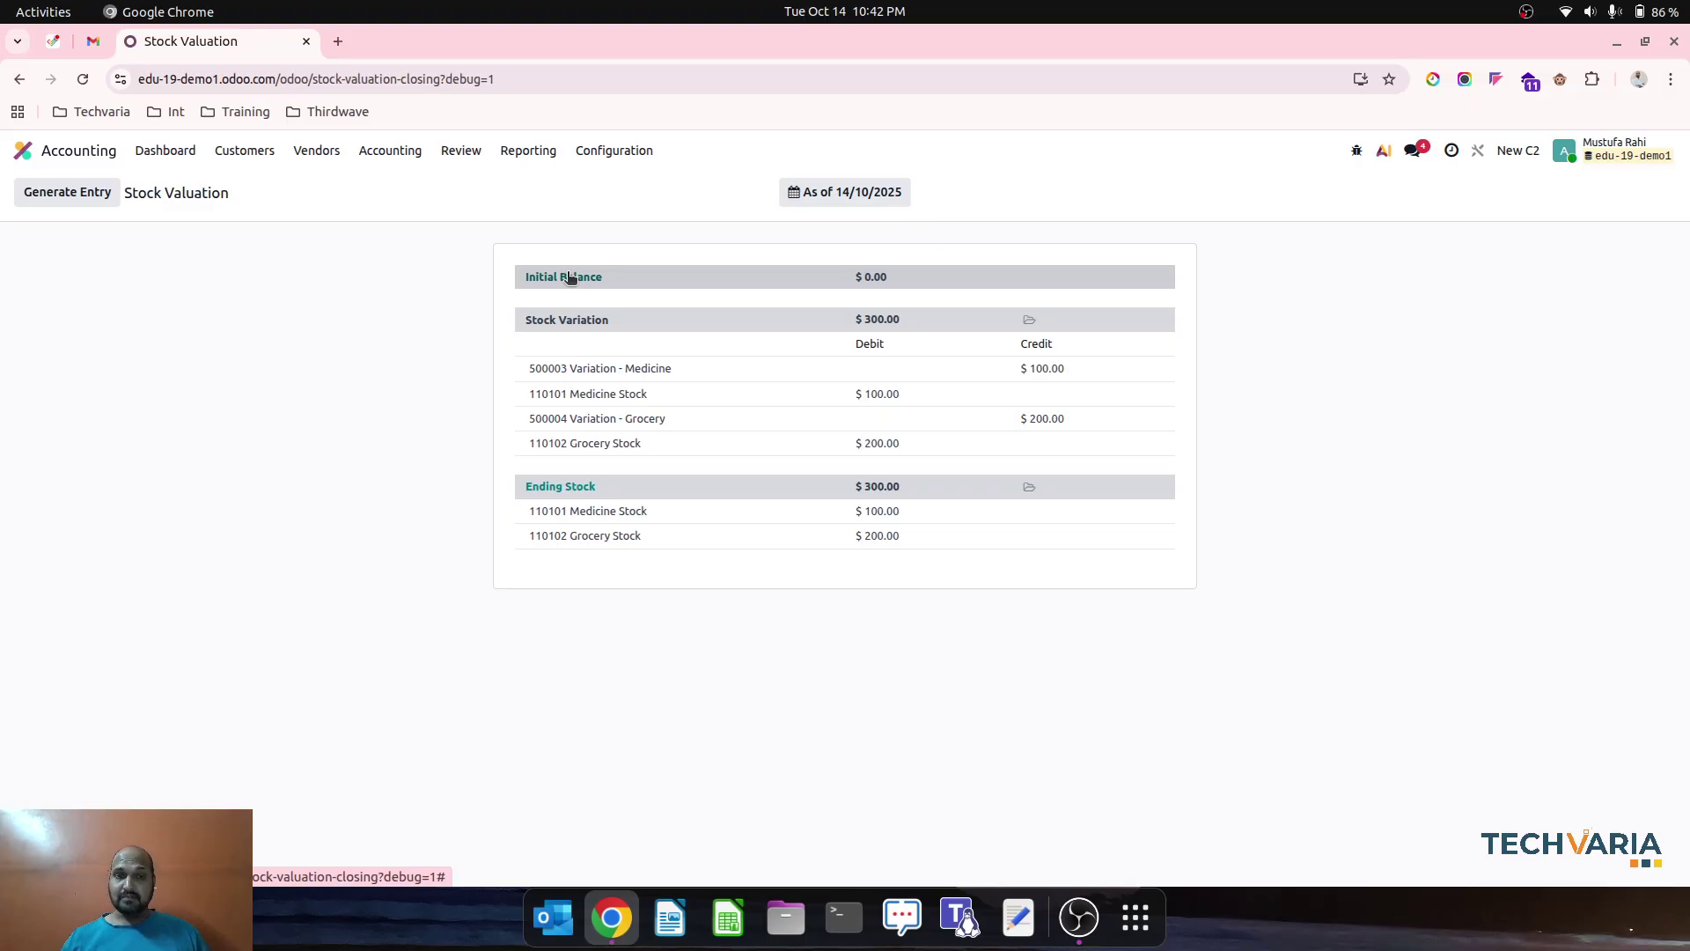
In the Purchase app, create and confirm the vendor bill for the Vendor1 purchase order, and view its journal items
left_click(66, 151)
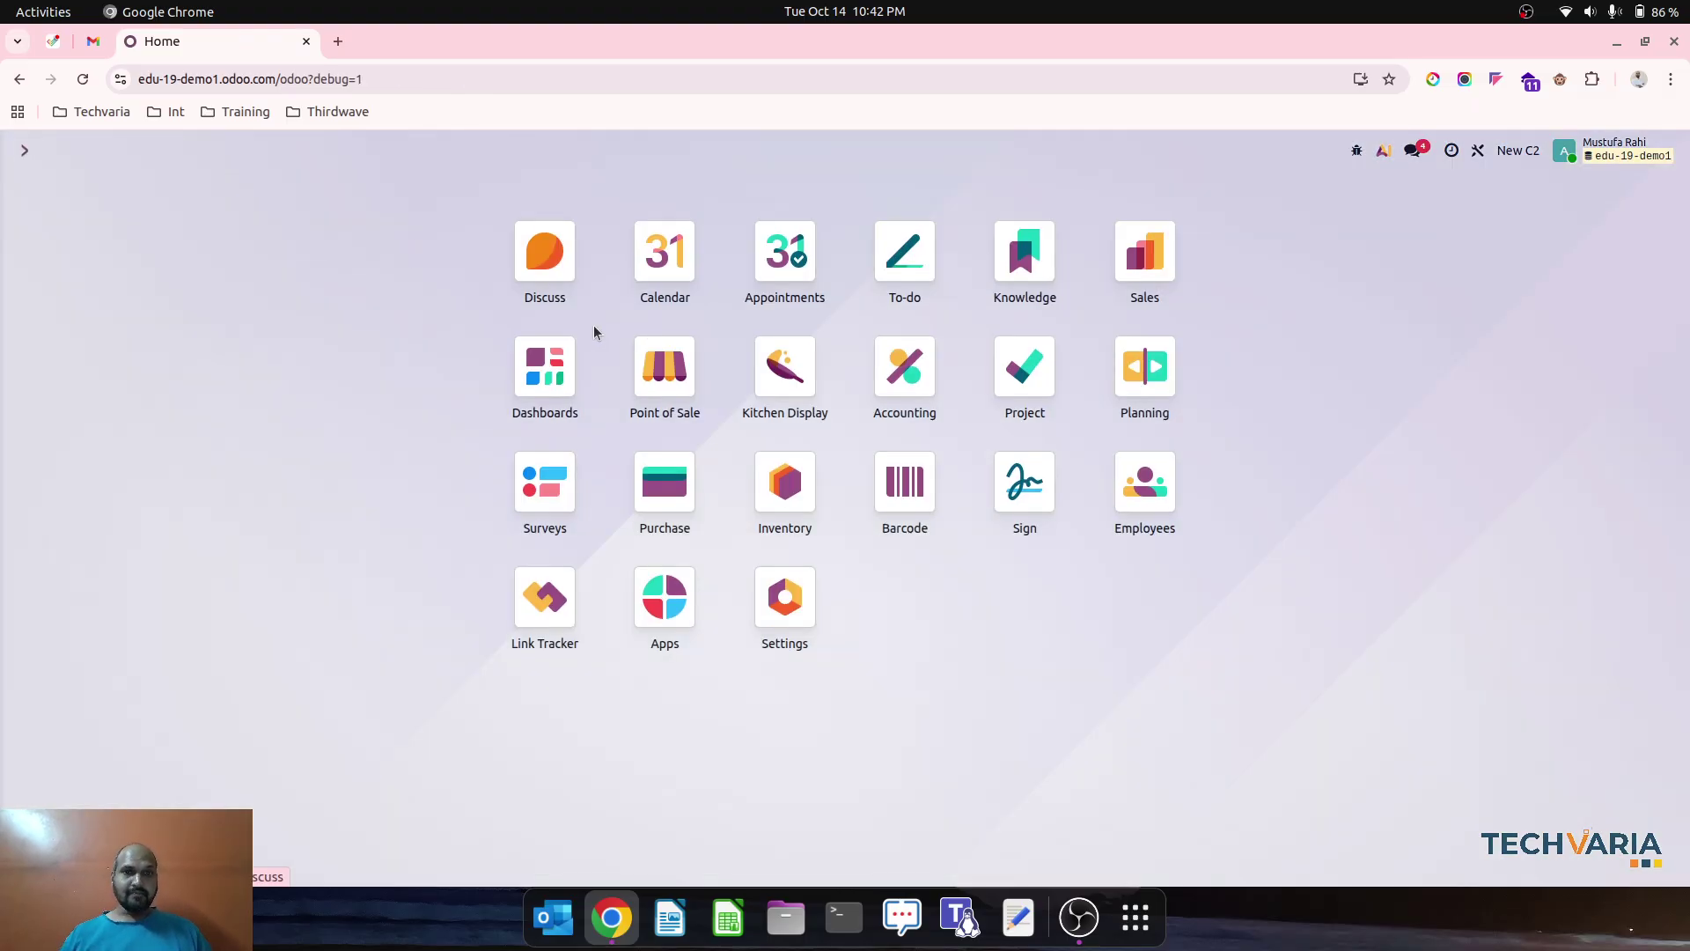
left_click(664, 482)
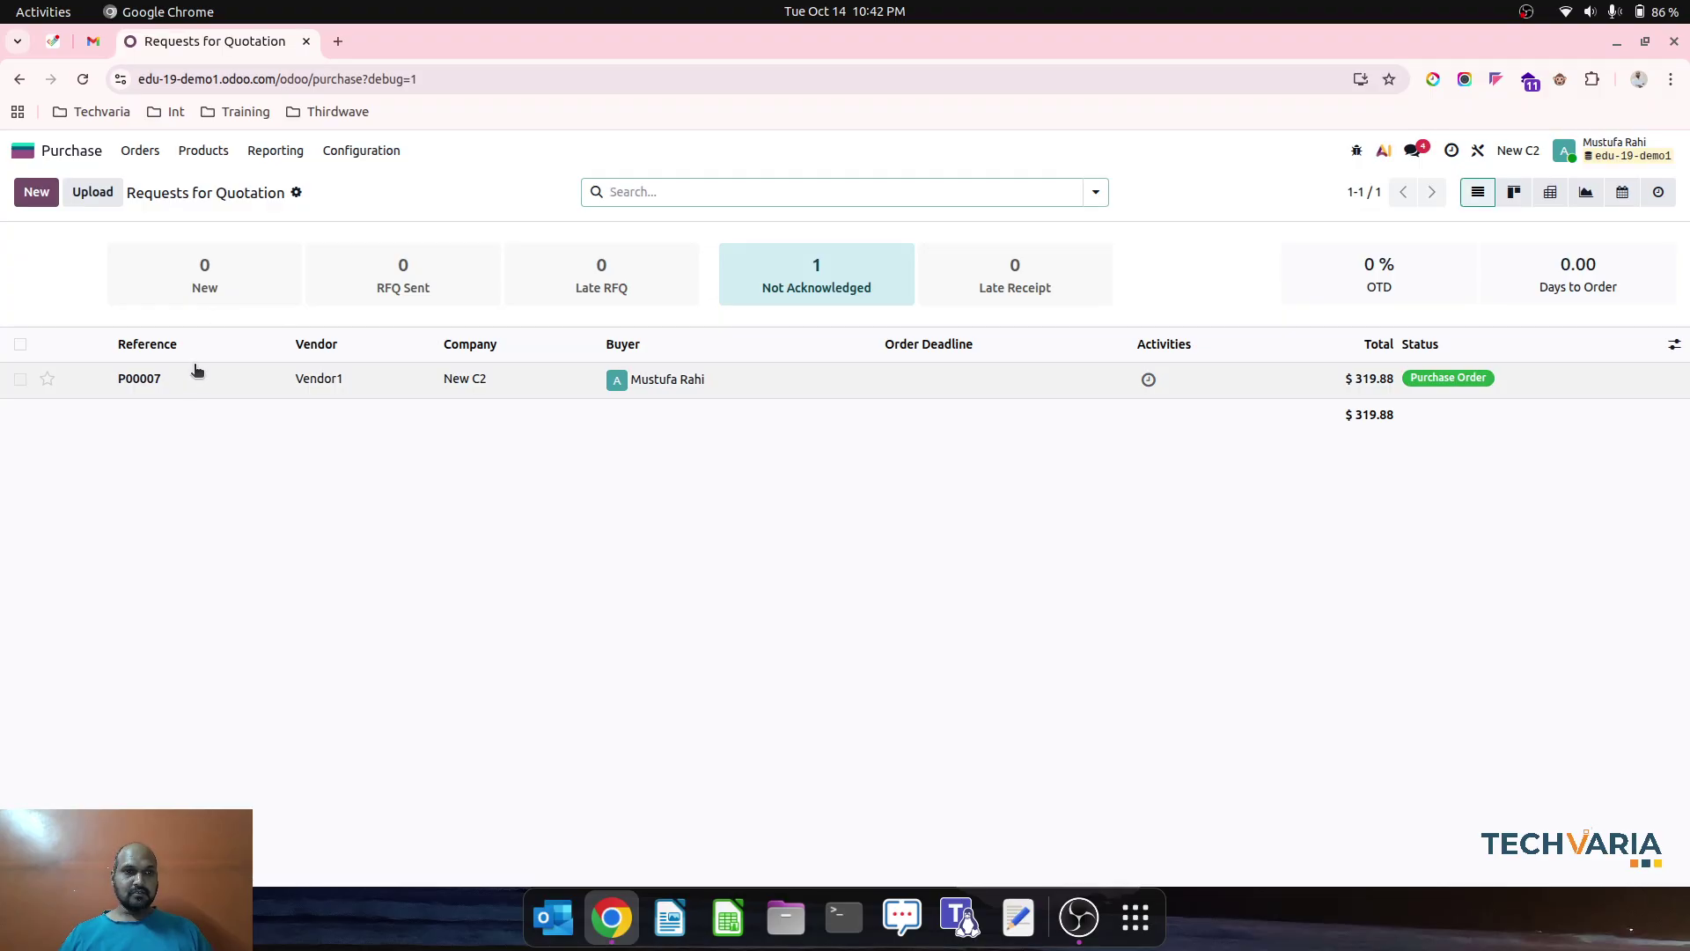
left_click(140, 151)
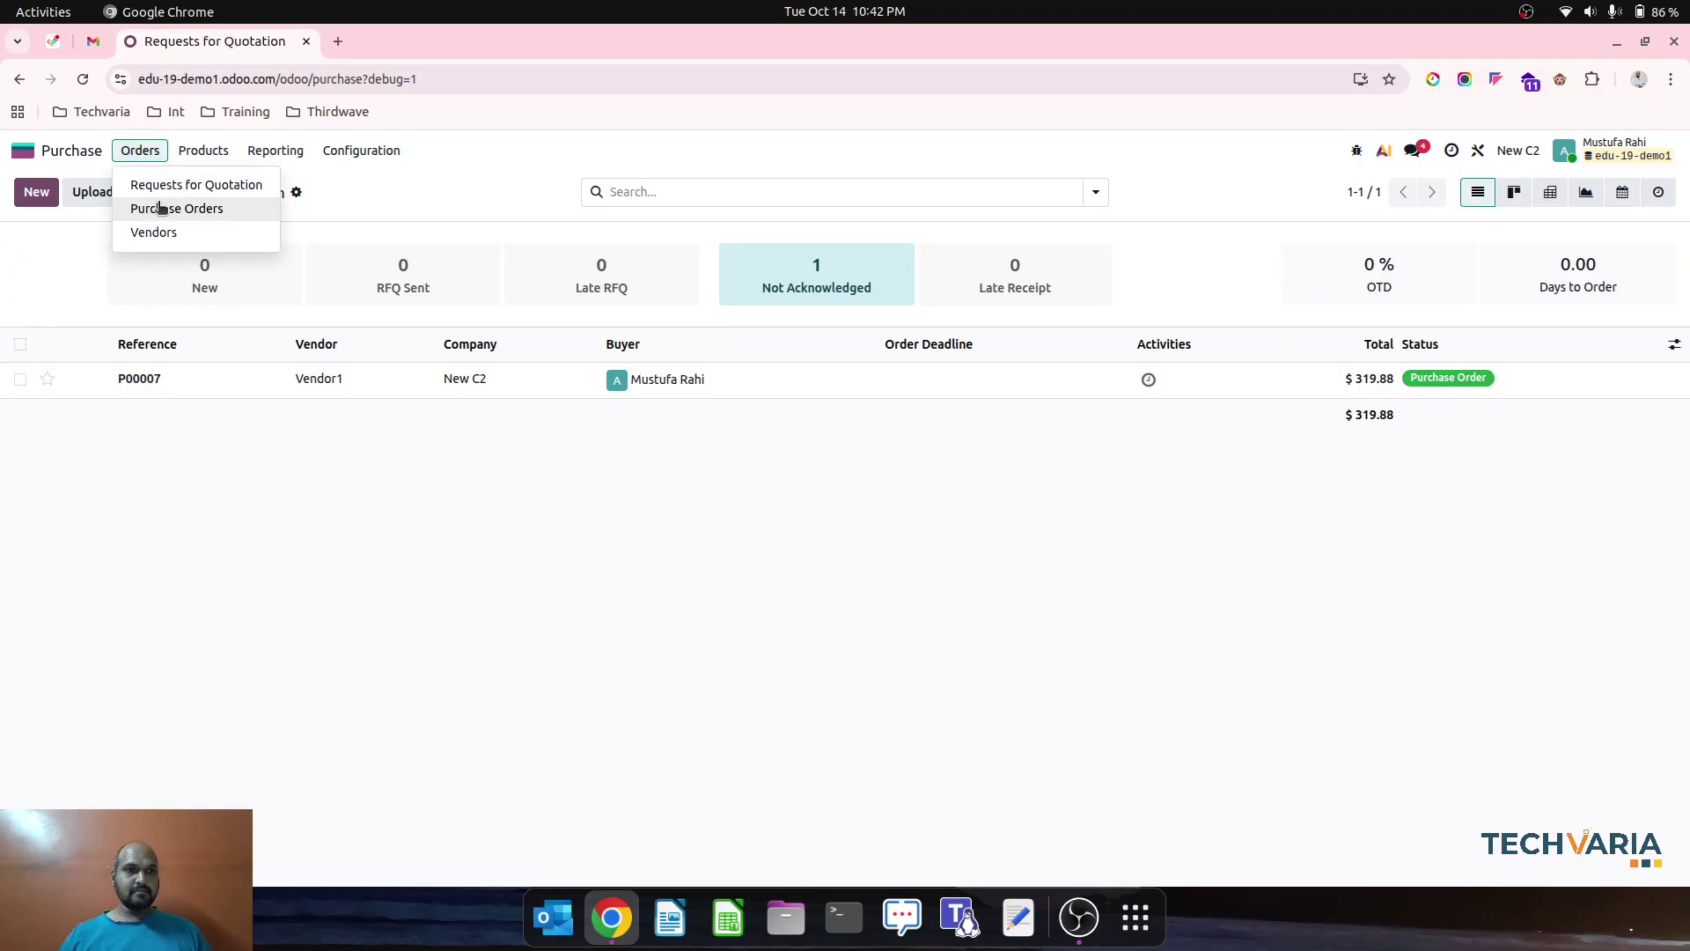
left_click(115, 213)
left_click(19, 240)
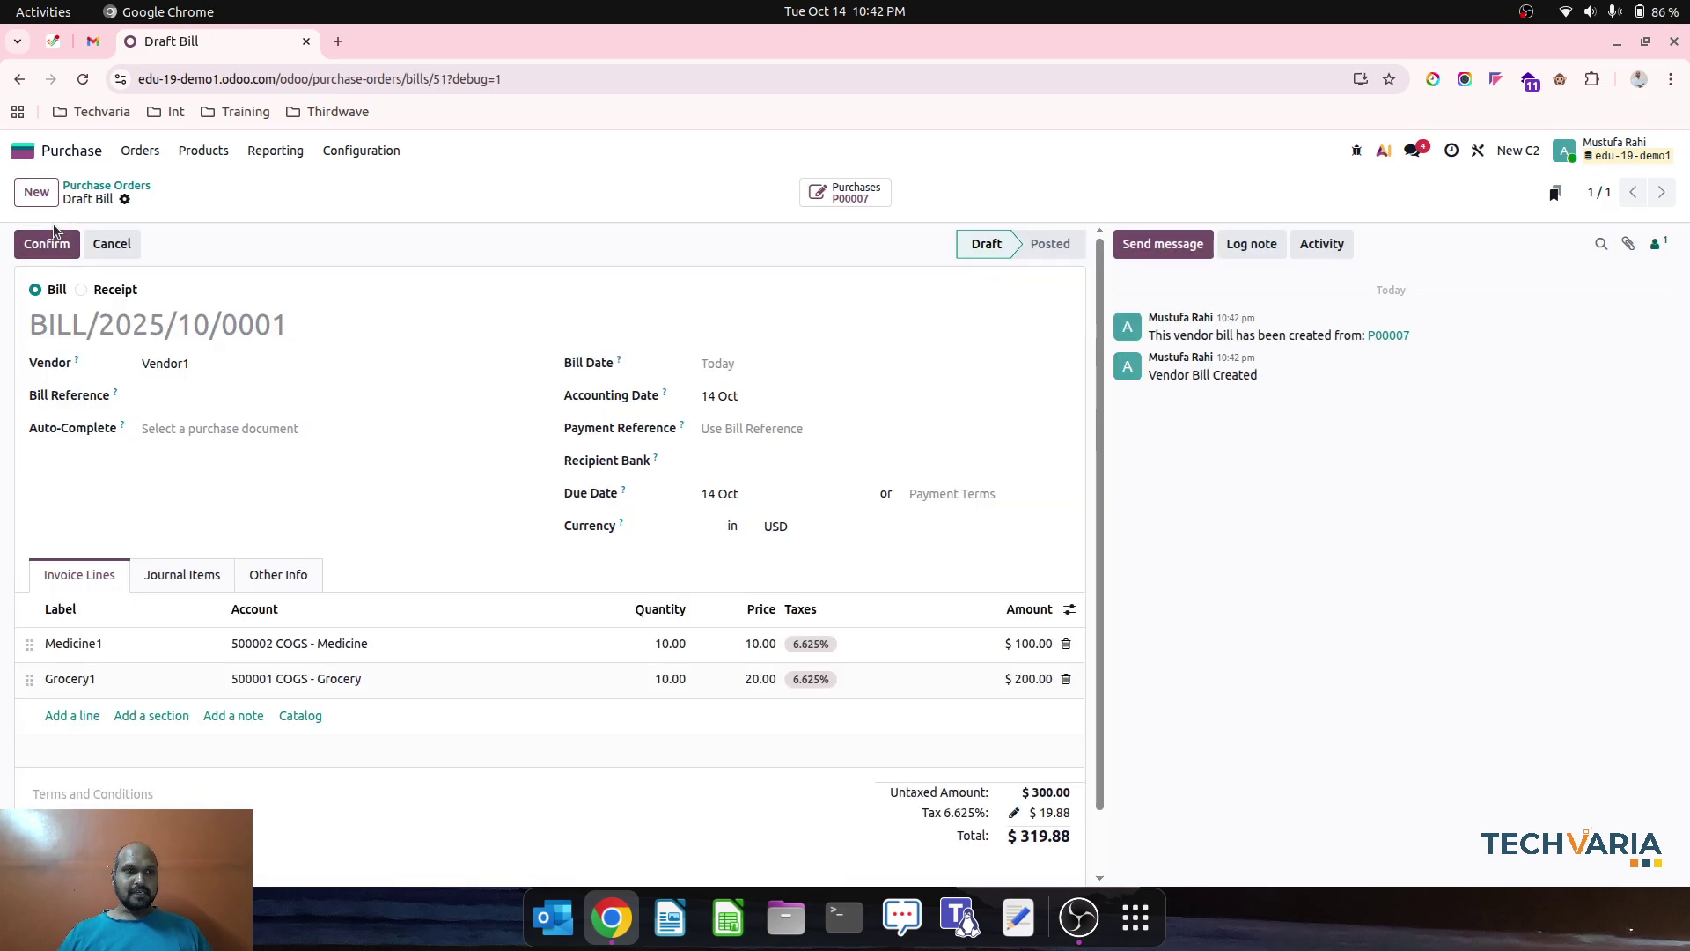
left_click(40, 243)
left_click(169, 565)
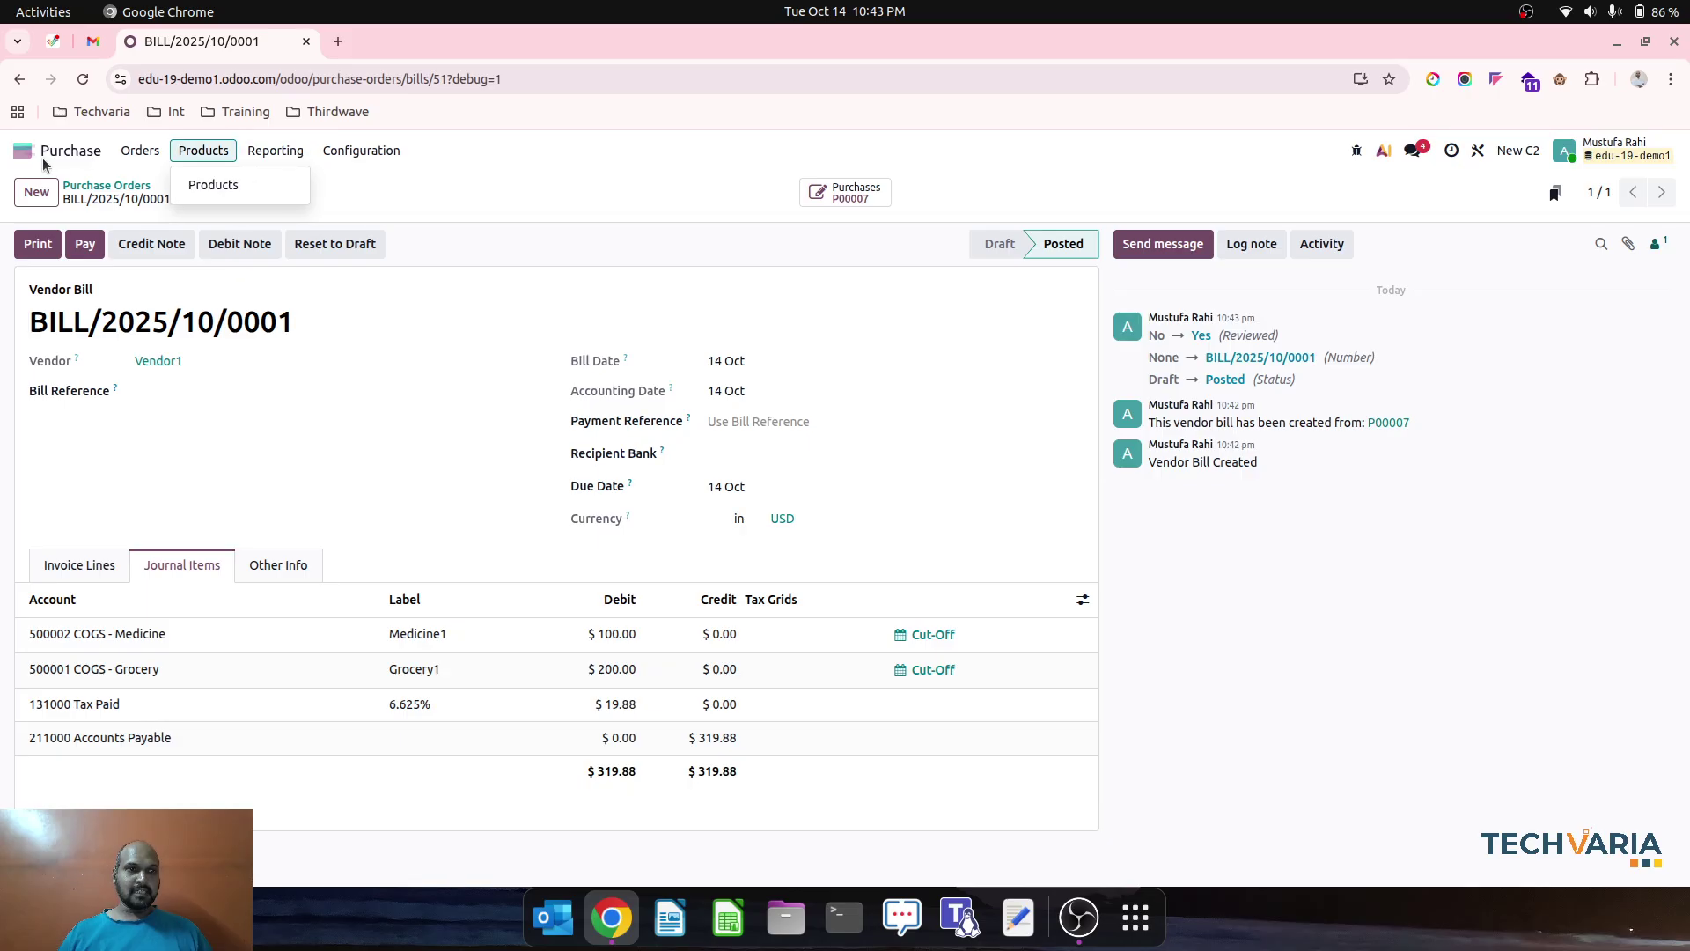
Switch back to the Accounting app and examine the Balance Sheet and Stock Valuation report with the vendor bill posted
left_click(40, 157)
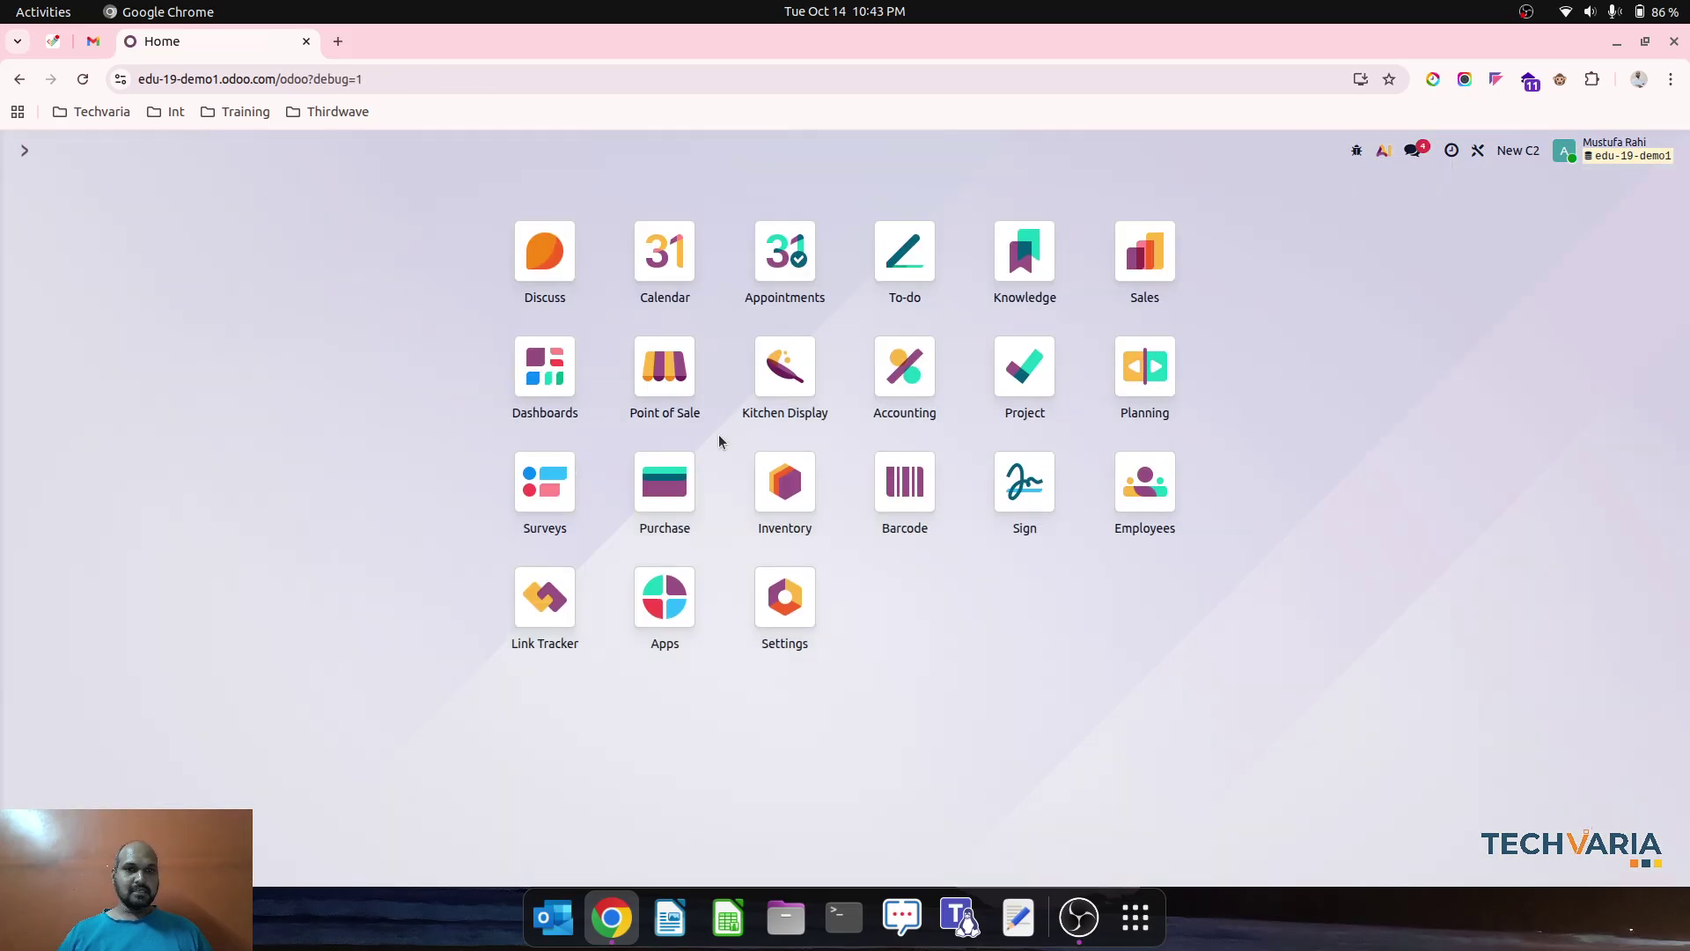
left_click(912, 368)
left_click(526, 151)
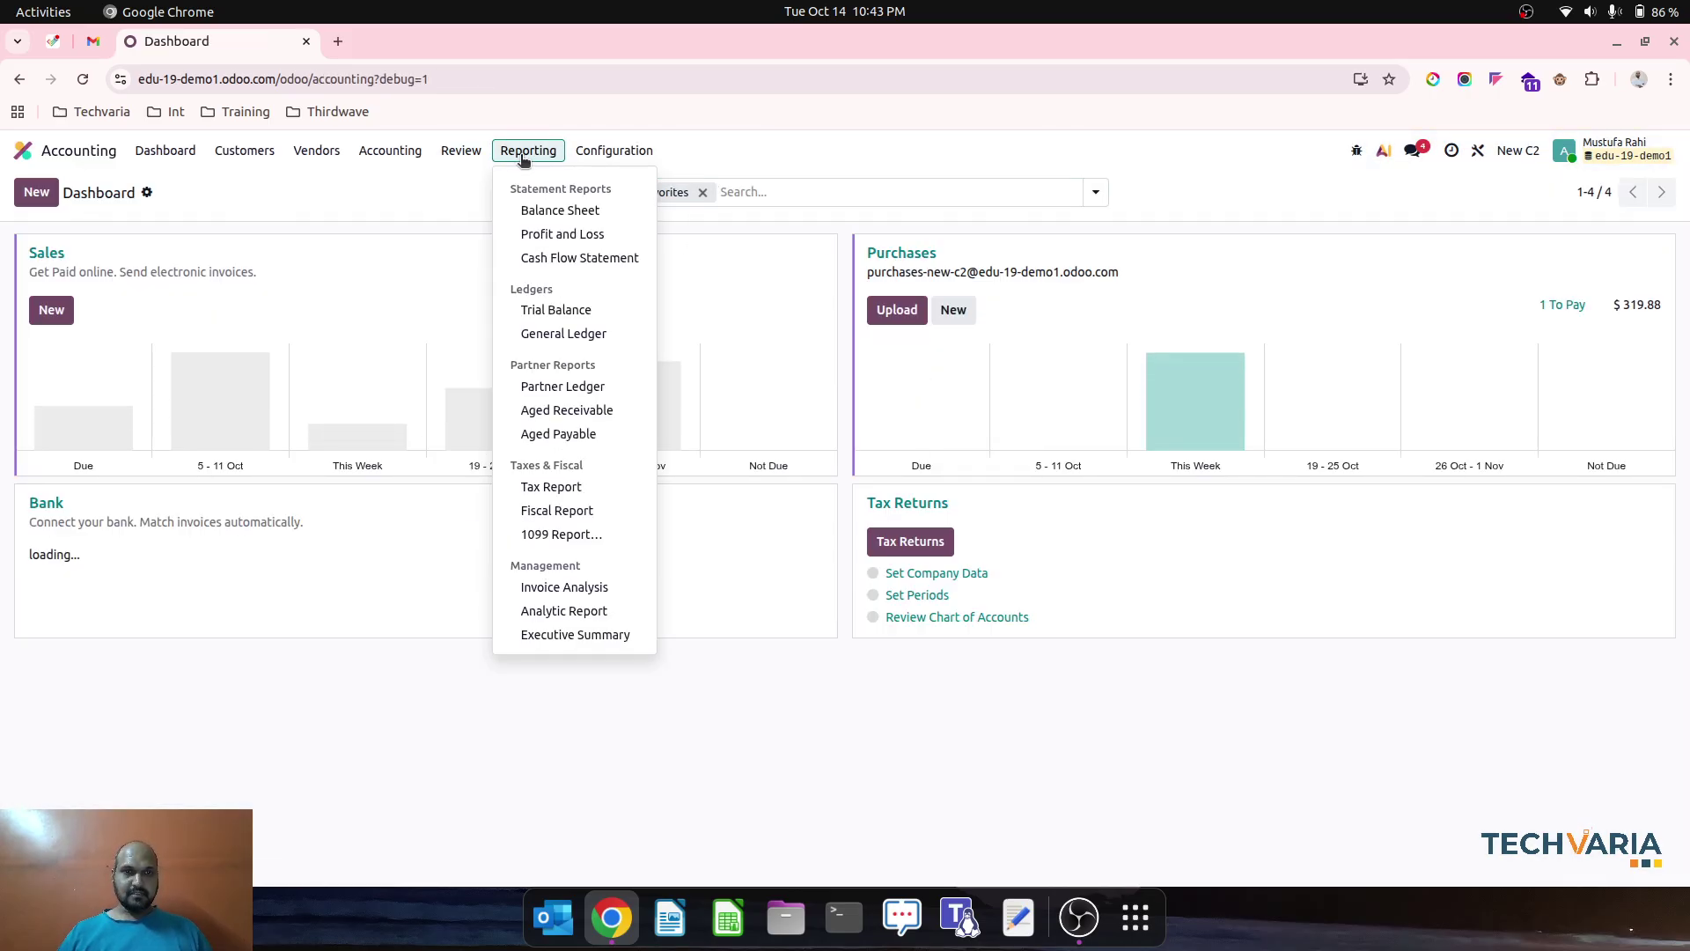
left_click(546, 215)
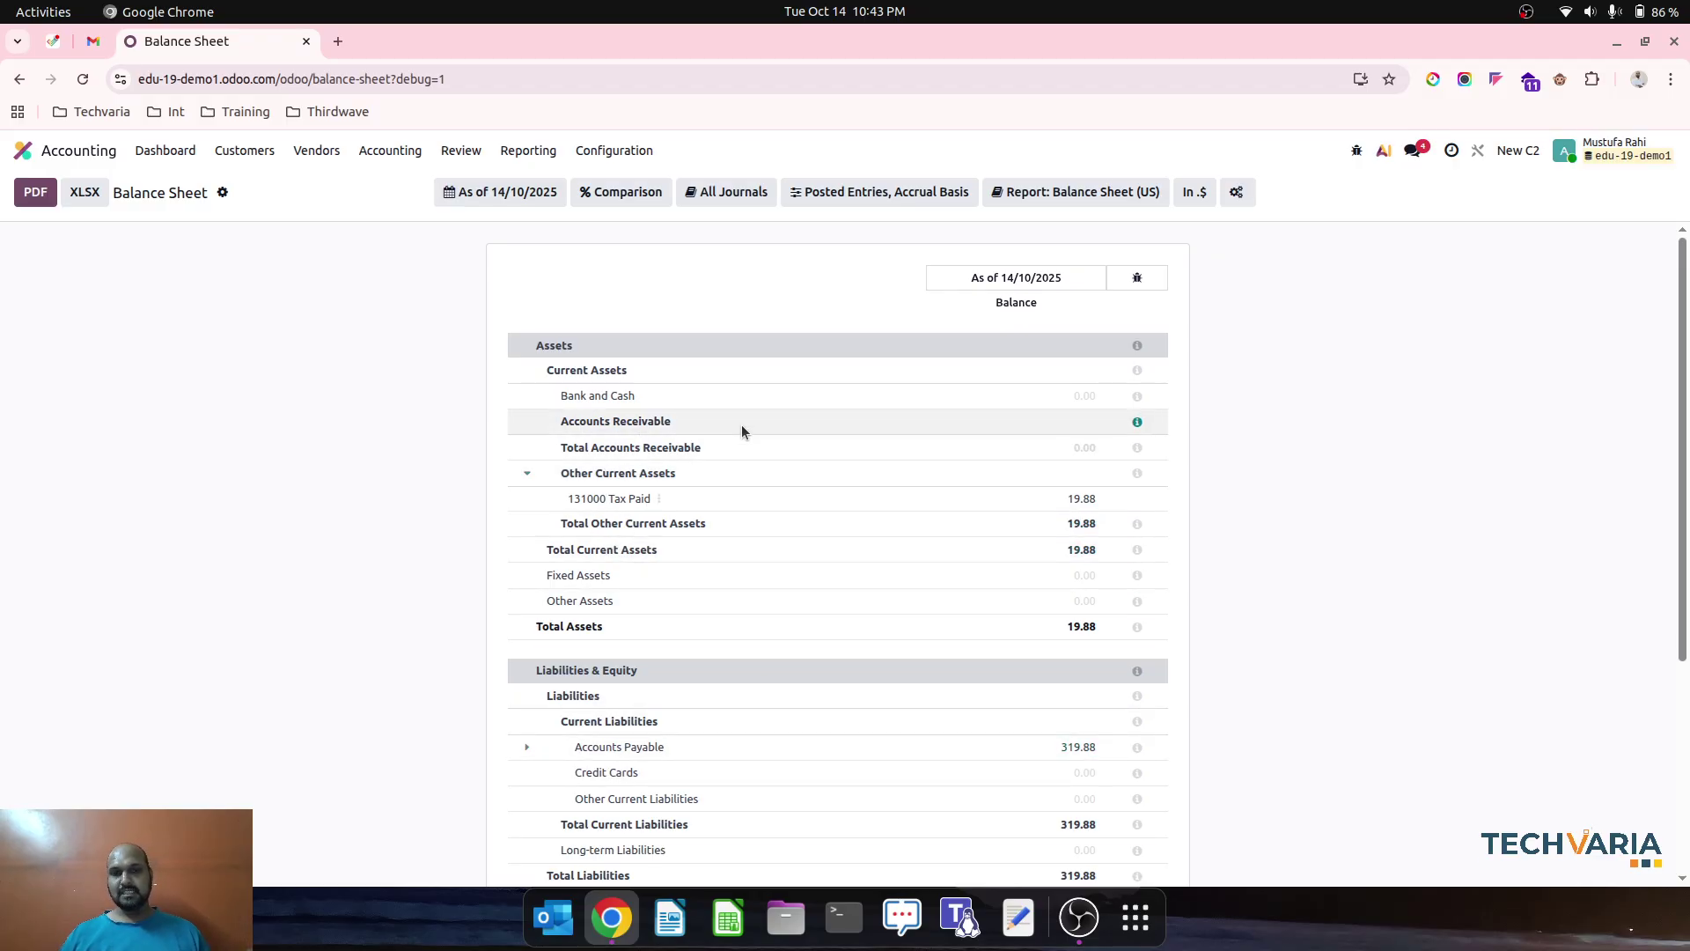
left_click(494, 150)
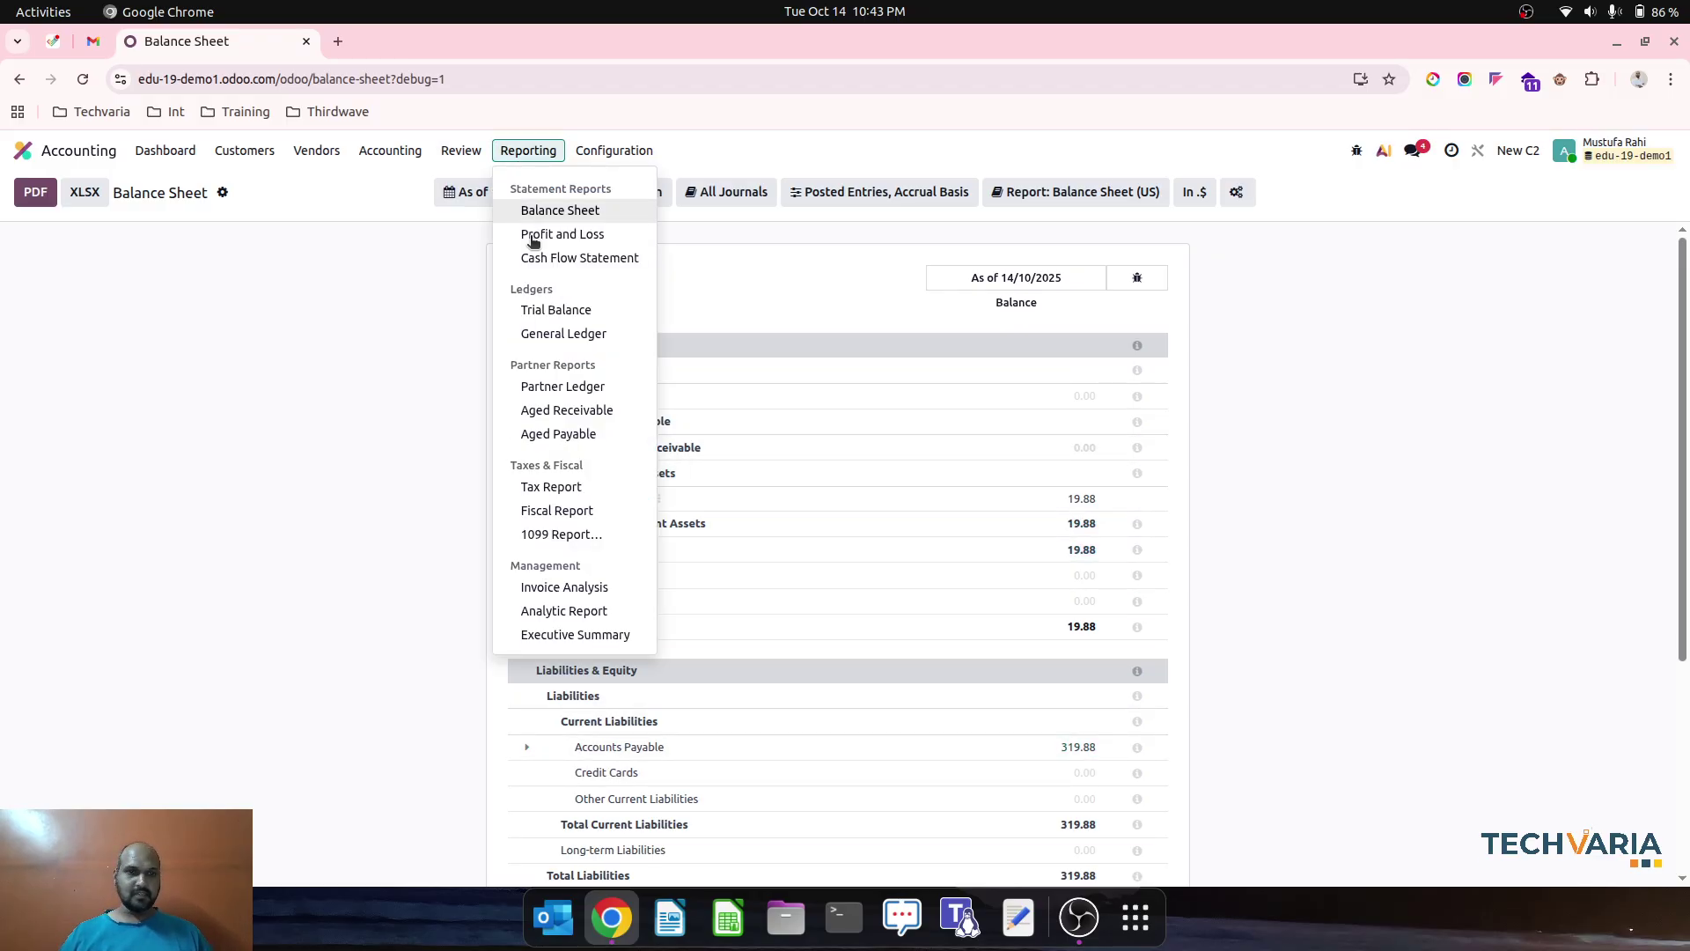
left_click(461, 150)
left_click(509, 363)
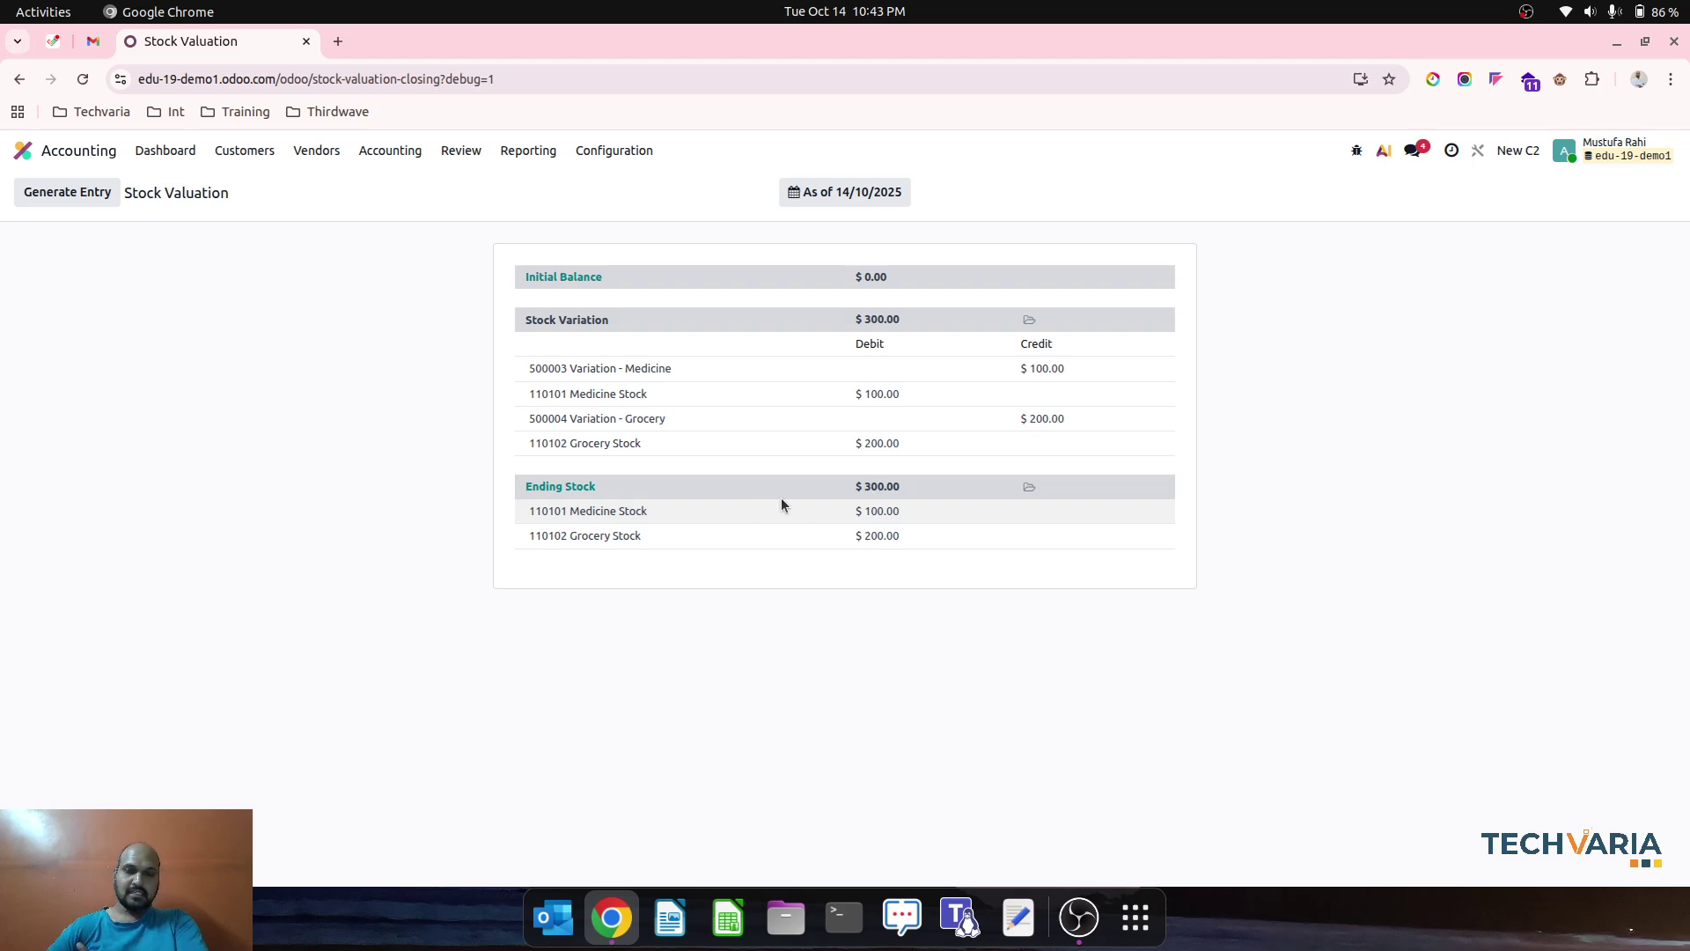
Generate the draft stock closing entry from the Stock Valuation report, and delete it without posting
left_click(94, 192)
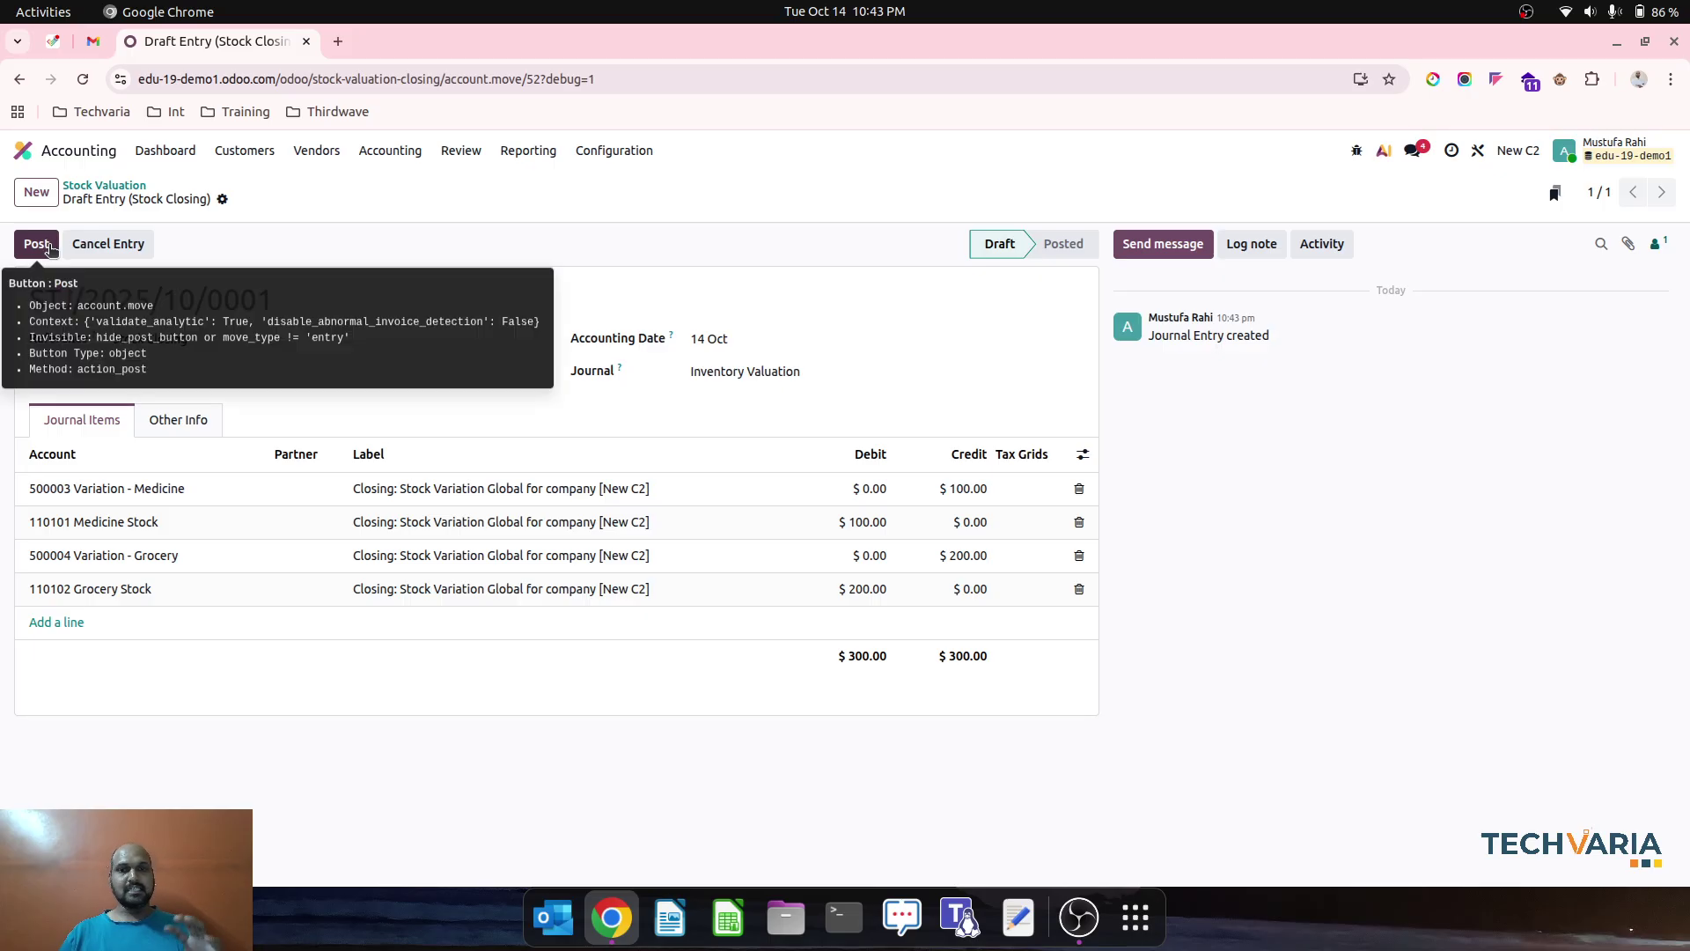
left_click(221, 200)
left_click(272, 292)
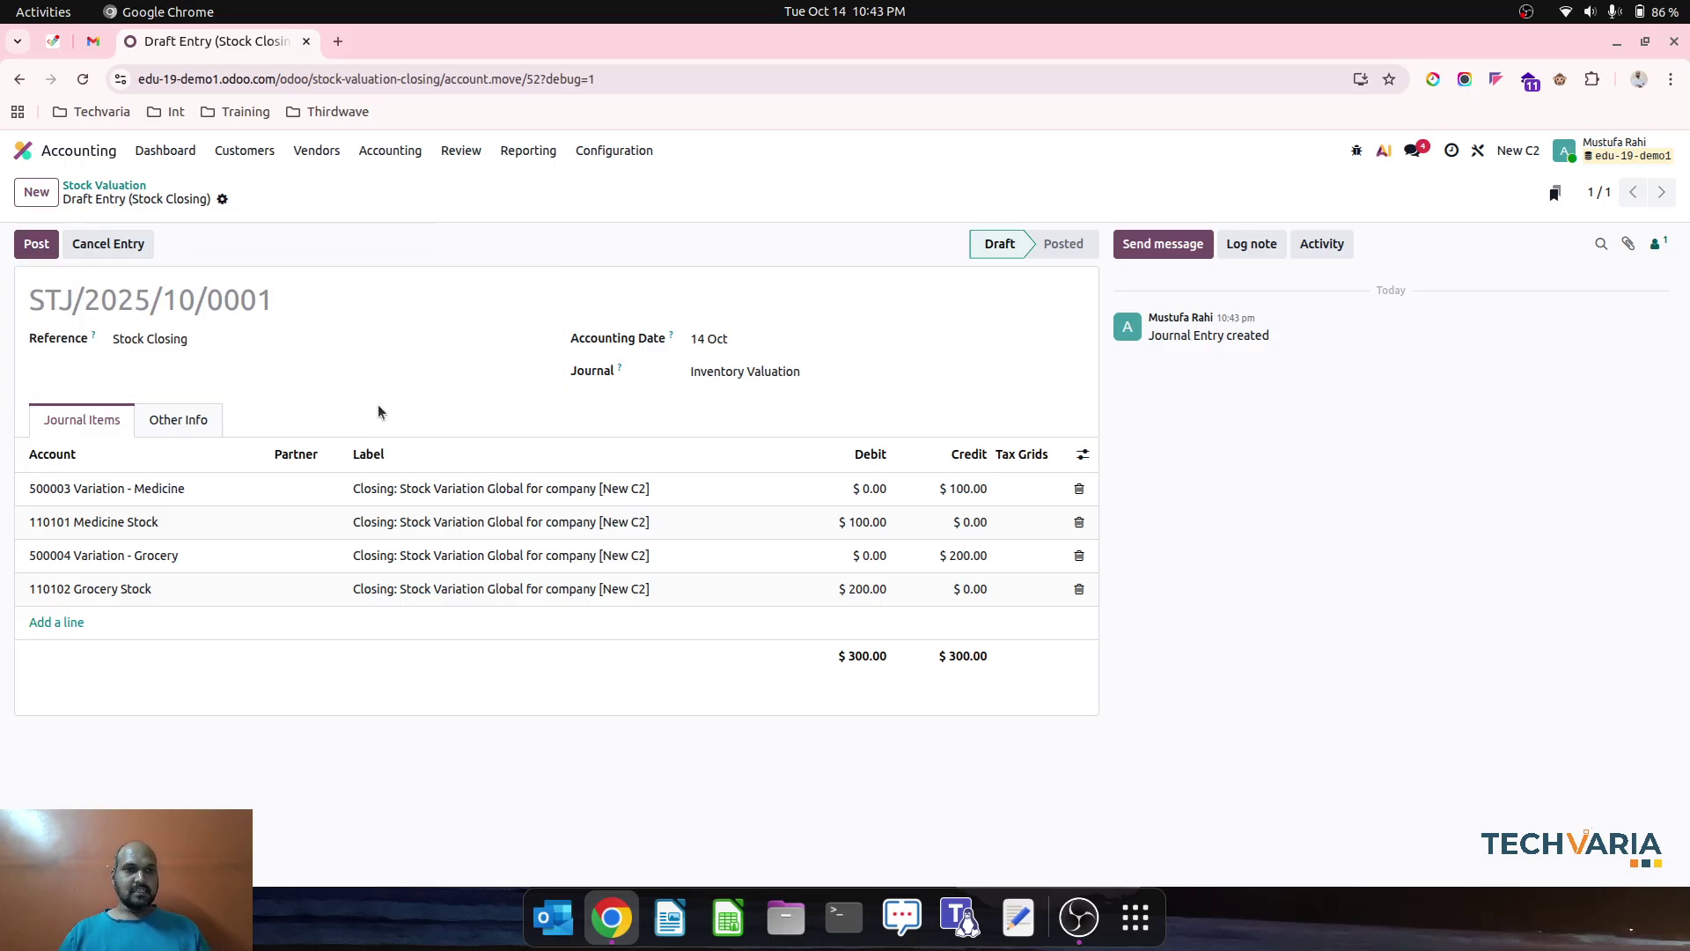
left_click(591, 595)
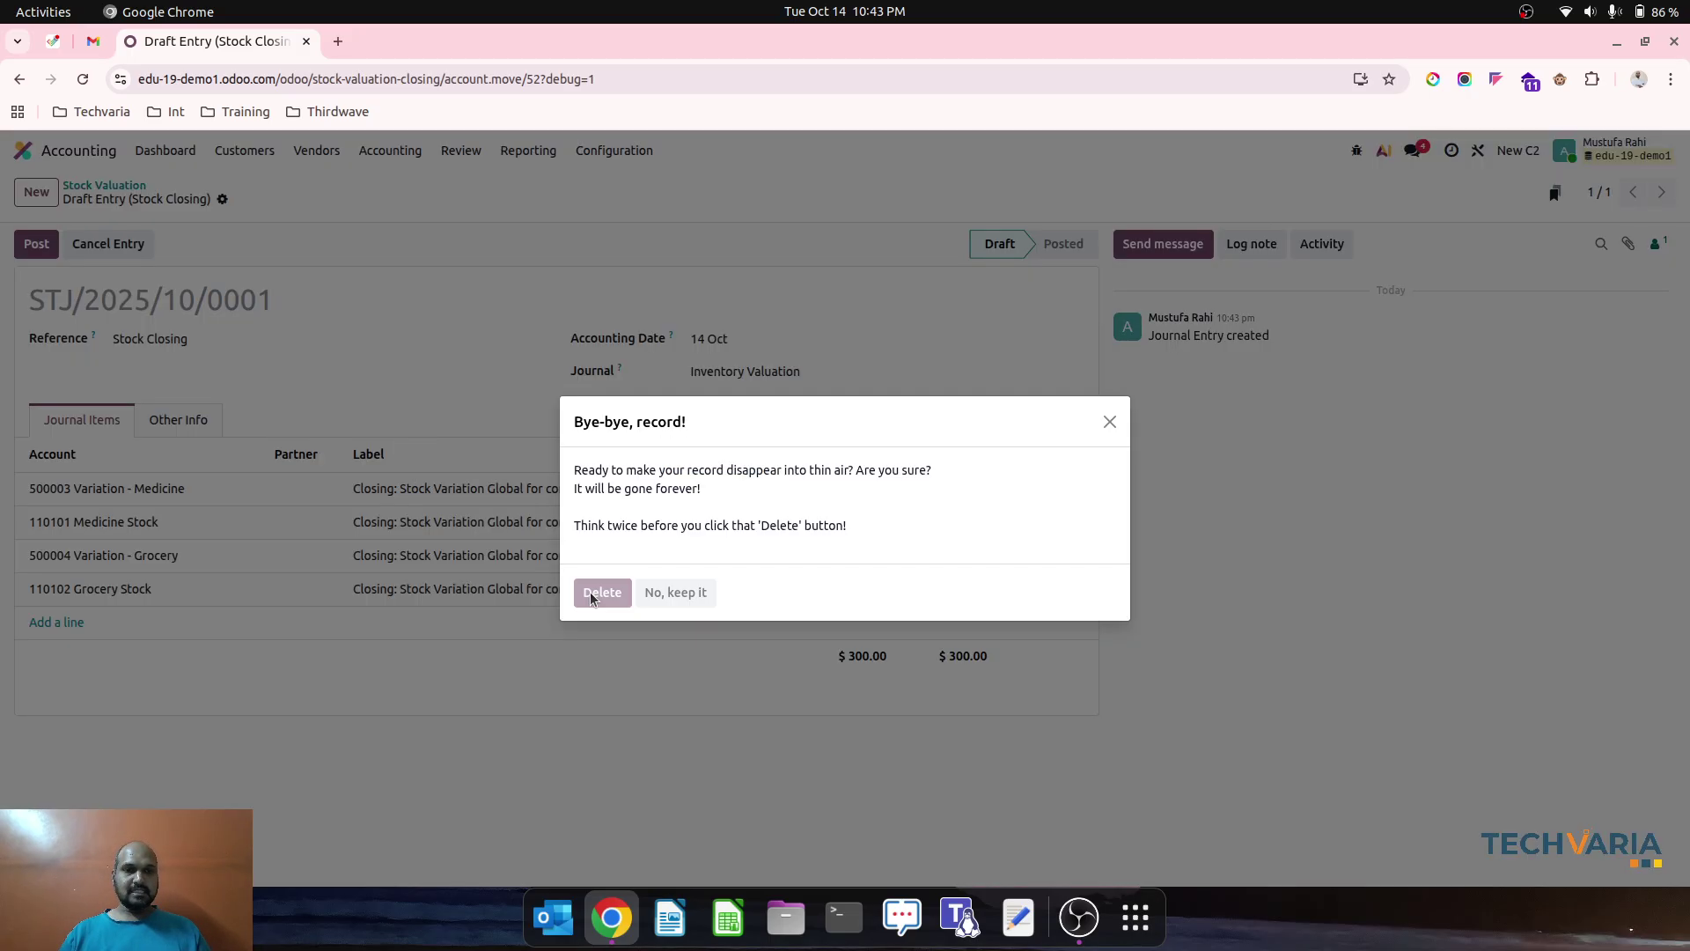
Switch to the Sales app and start a new quotation for Customer1 with an empty first product line
left_click(53, 151)
left_click(1147, 260)
key("alt+c")
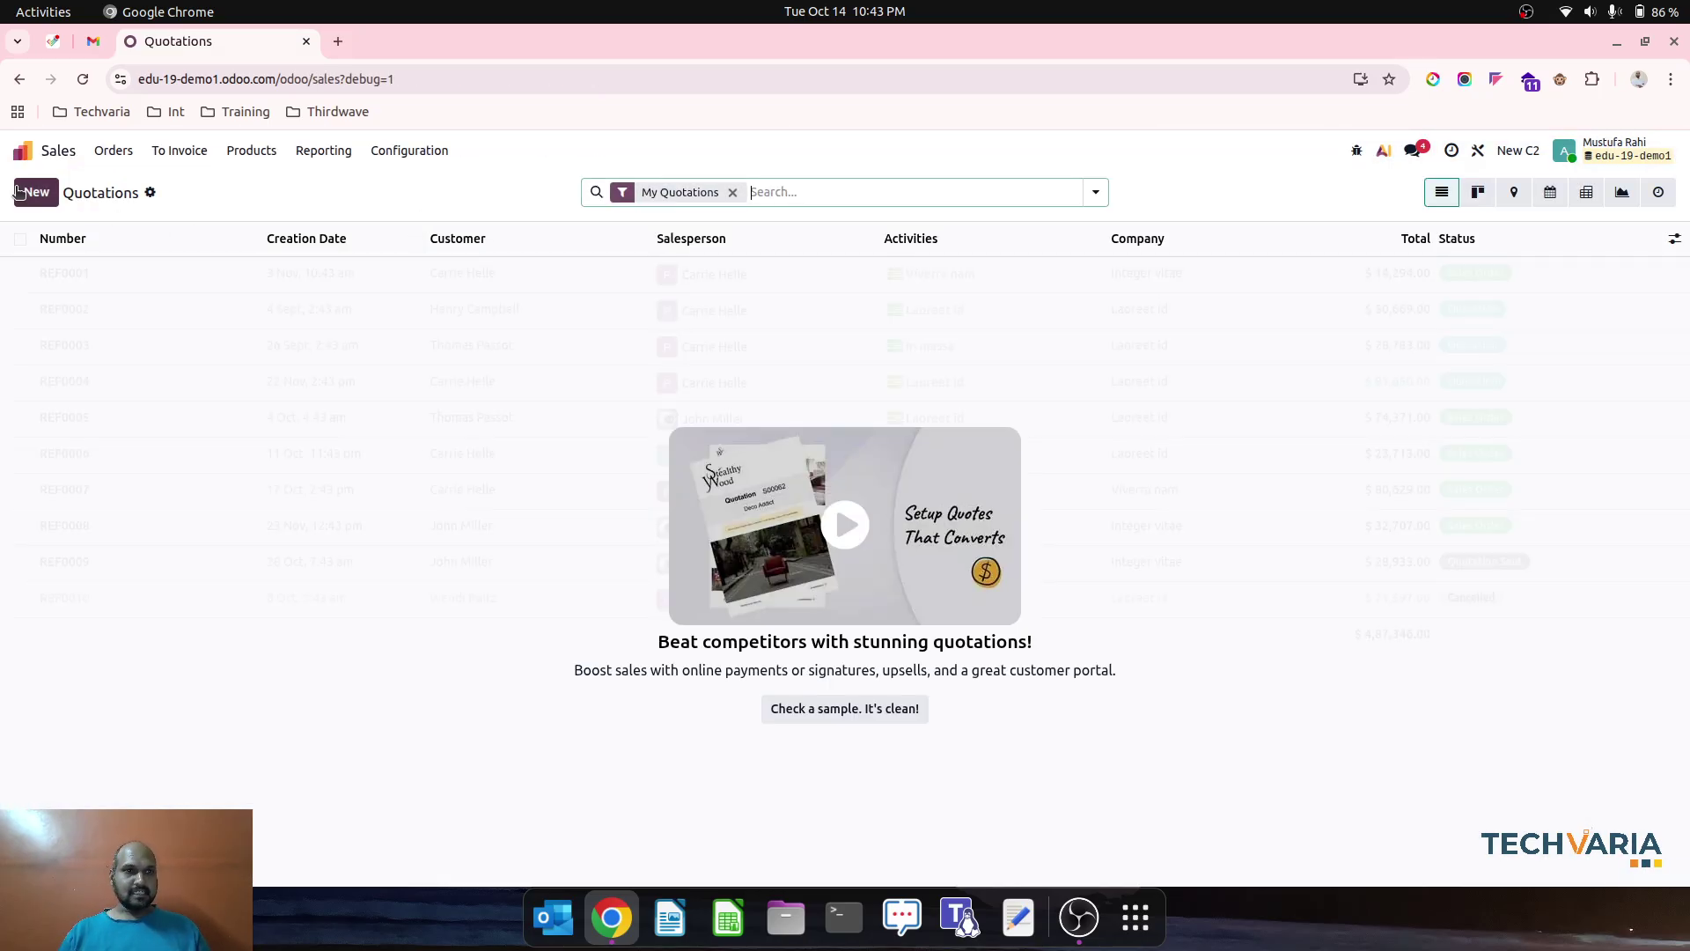
left_click(274, 338)
left_click(210, 368)
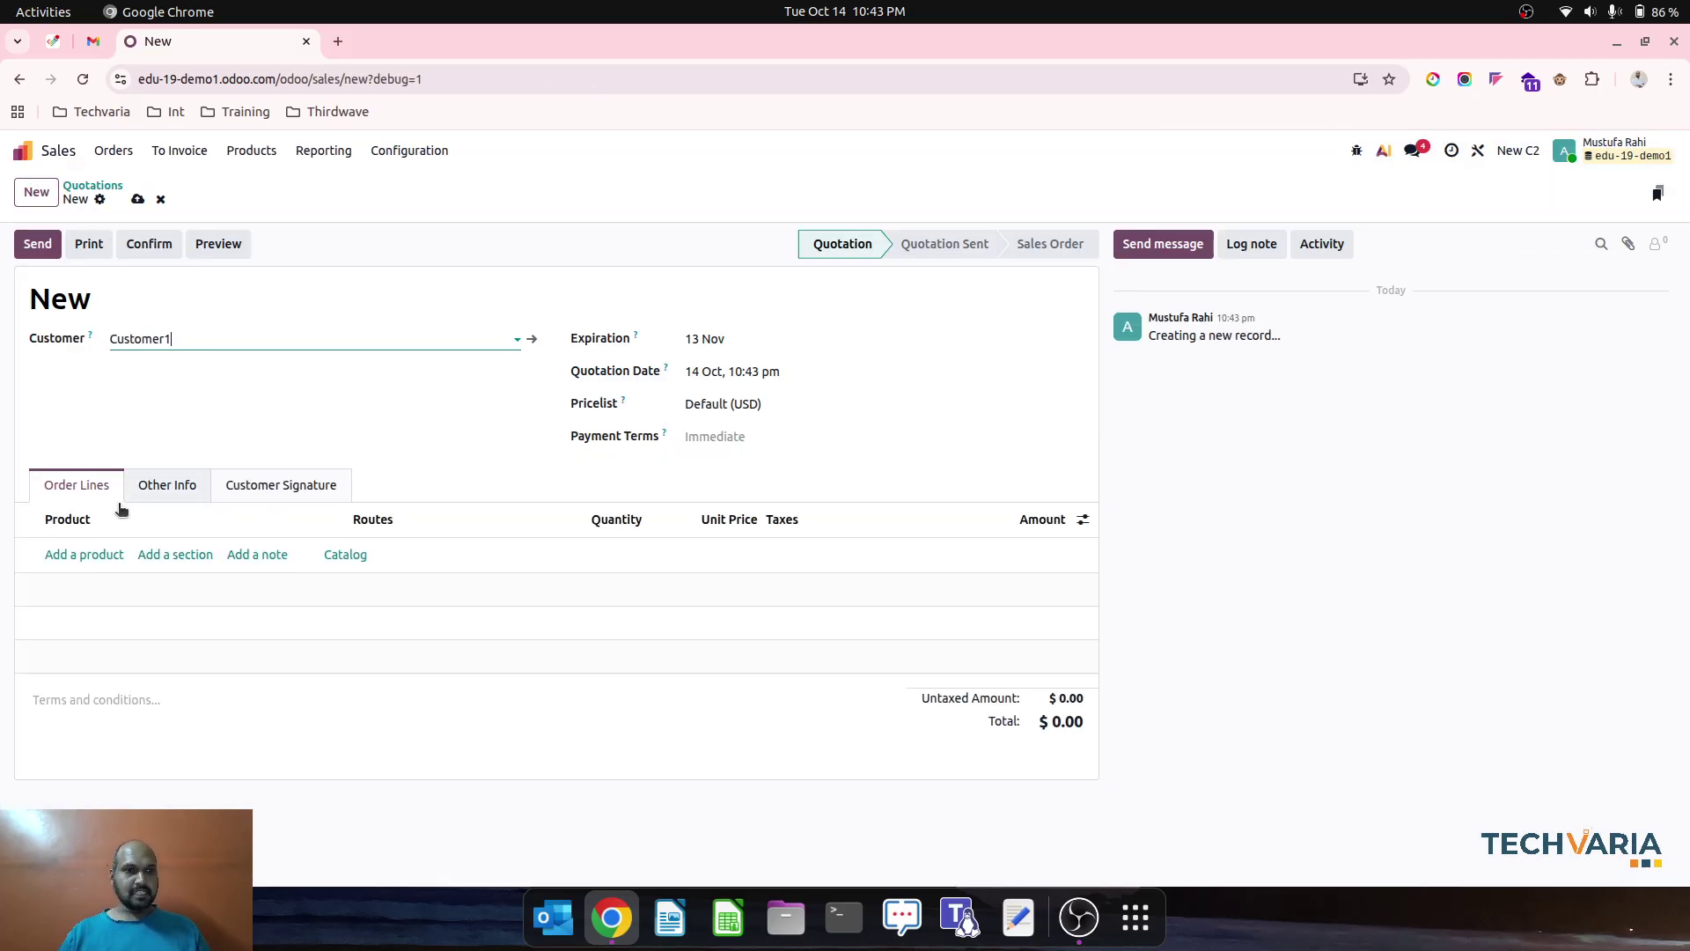
left_click(103, 554)
type("me")
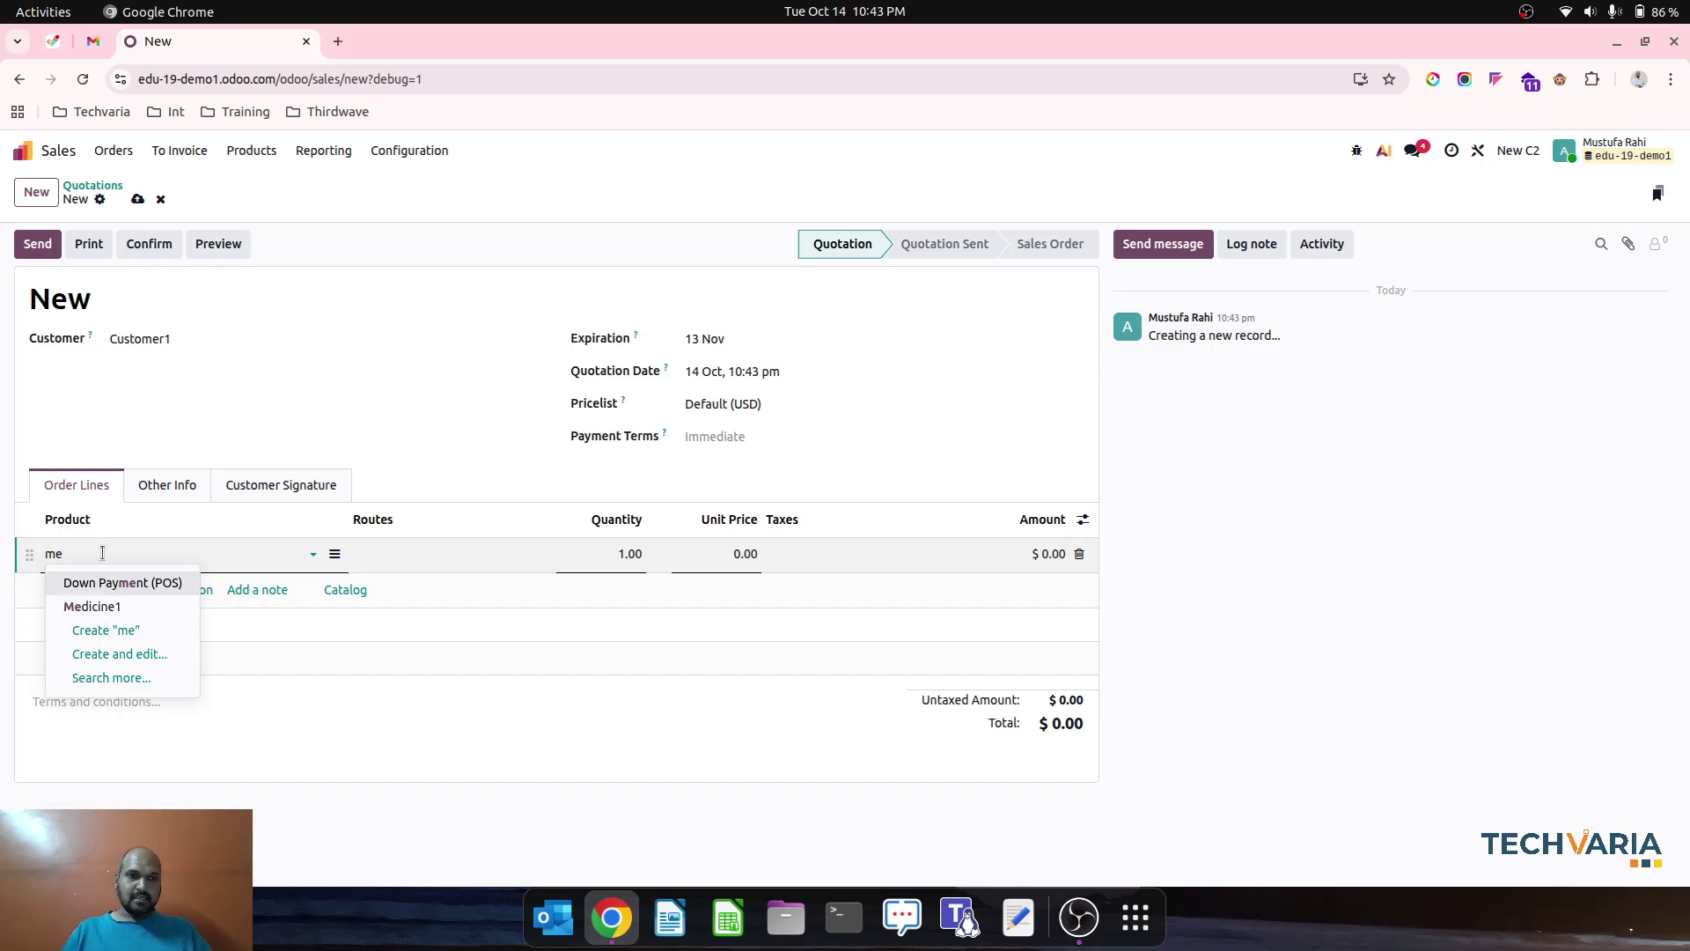
key("Return")
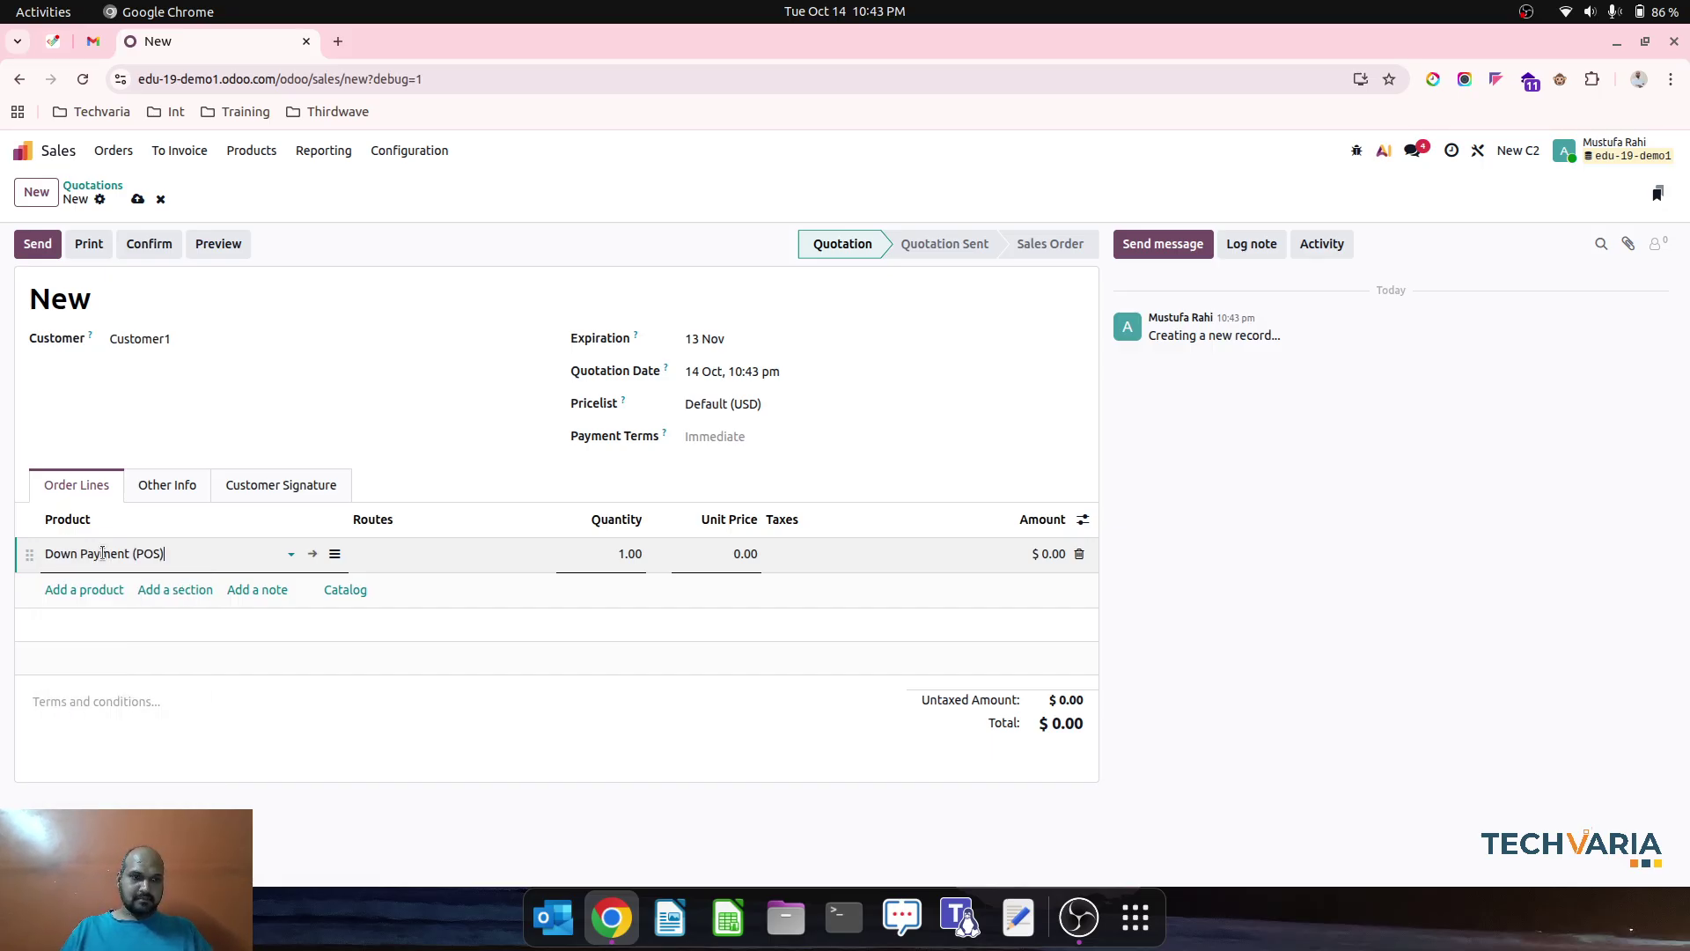
key("BackSpace")
key("BackSpace")
key("BackSpace")
key("BackSpace")
key("BackSpace")
key("BackSpace")
key("BackSpace")
key("BackSpace")
key("BackSpace")
key("BackSpace")
key("BackSpace")
key("BackSpace")
key("BackSpace")
key("BackSpace")
key("BackSpace")
key("BackSpace")
key("BackSpace")
key("BackSpace")
Fill the first order line with product Medicine1 at a unit price of 100
type("me")
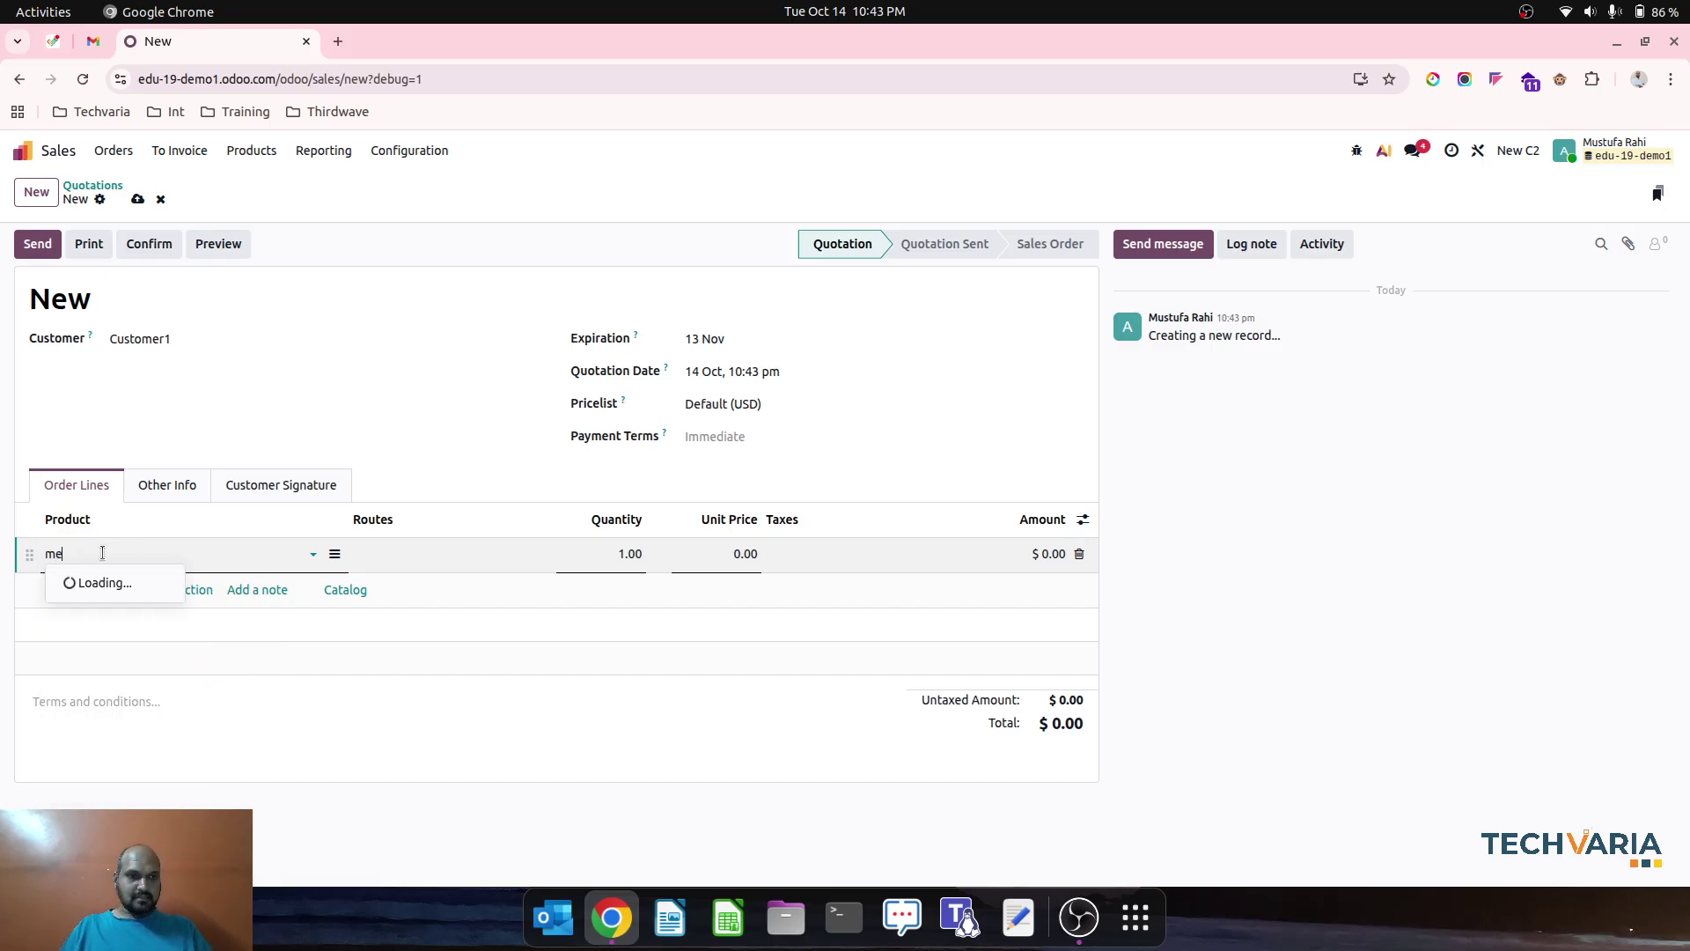
key("Down")
key("Return")
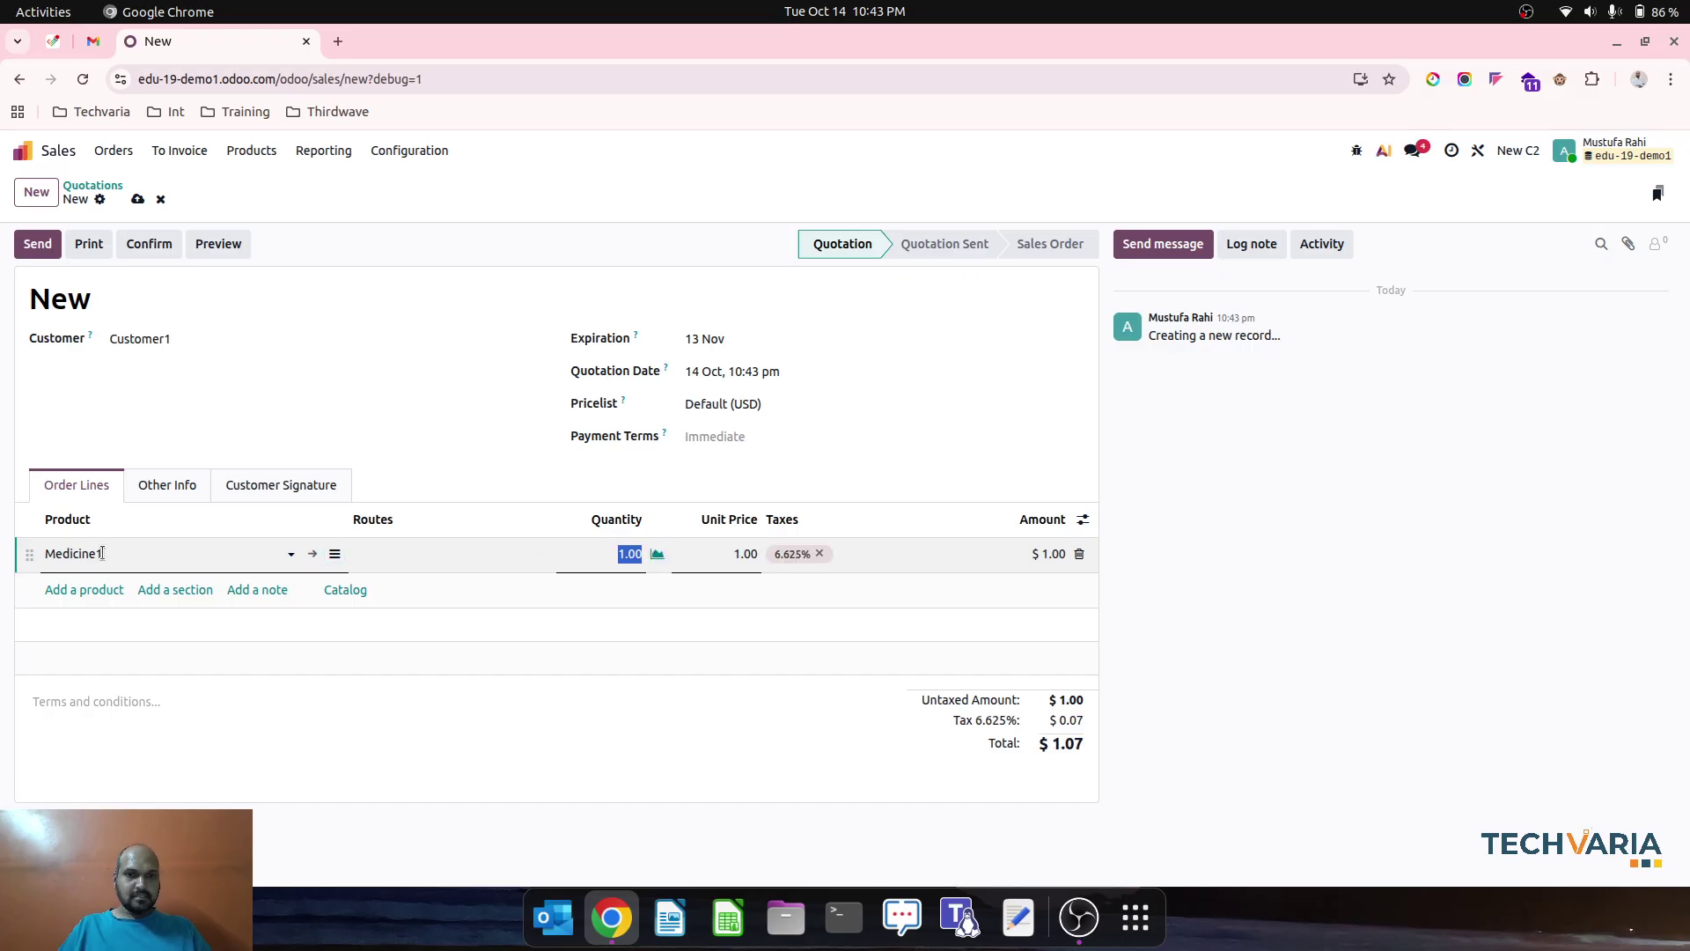
key("Tab")
key("Tab")
type("100")
key("Return")
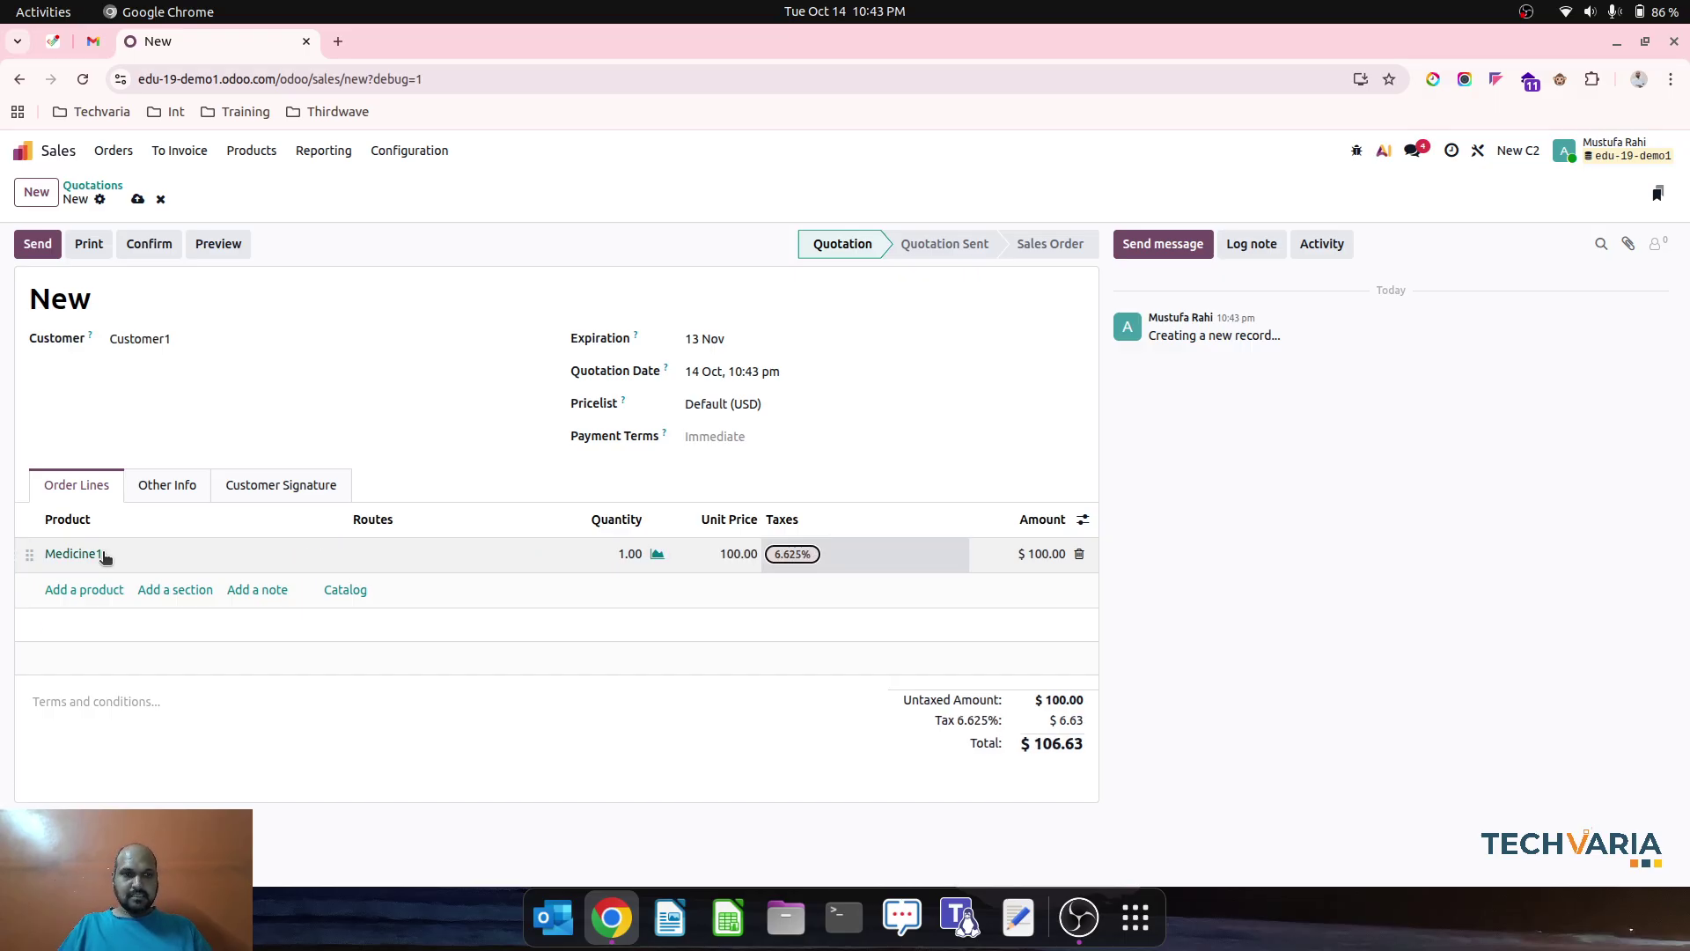
Add a second order line for Grocery1 at a unit price of 50
type("gro")
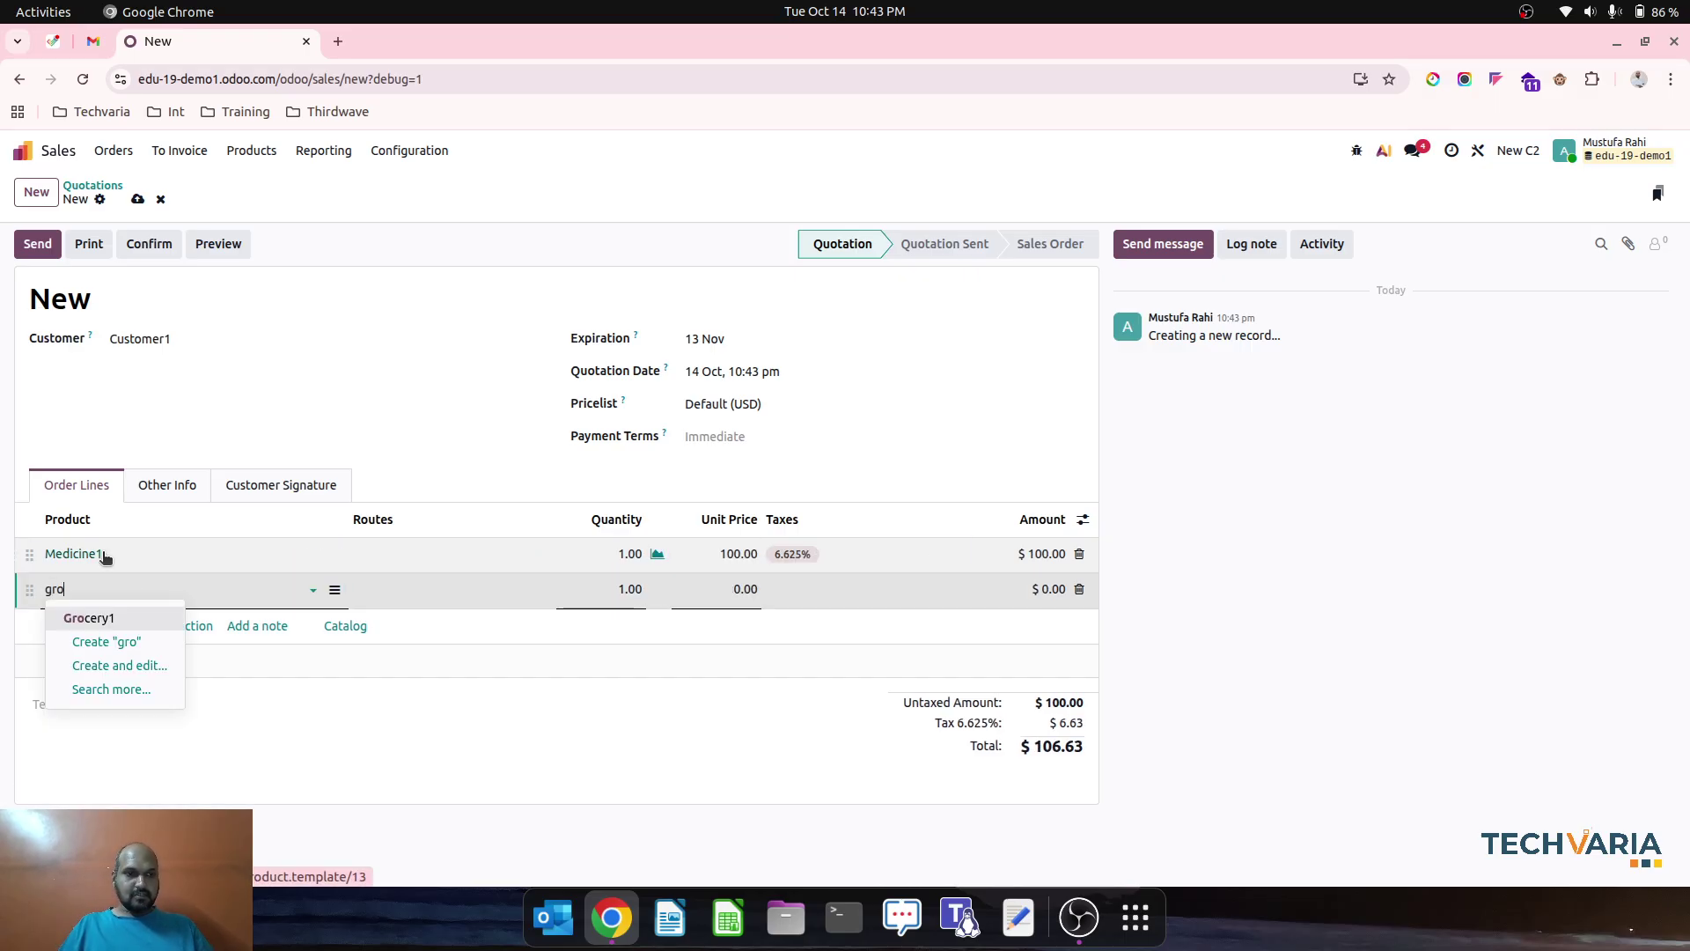
key("Tab")
key("Tab")
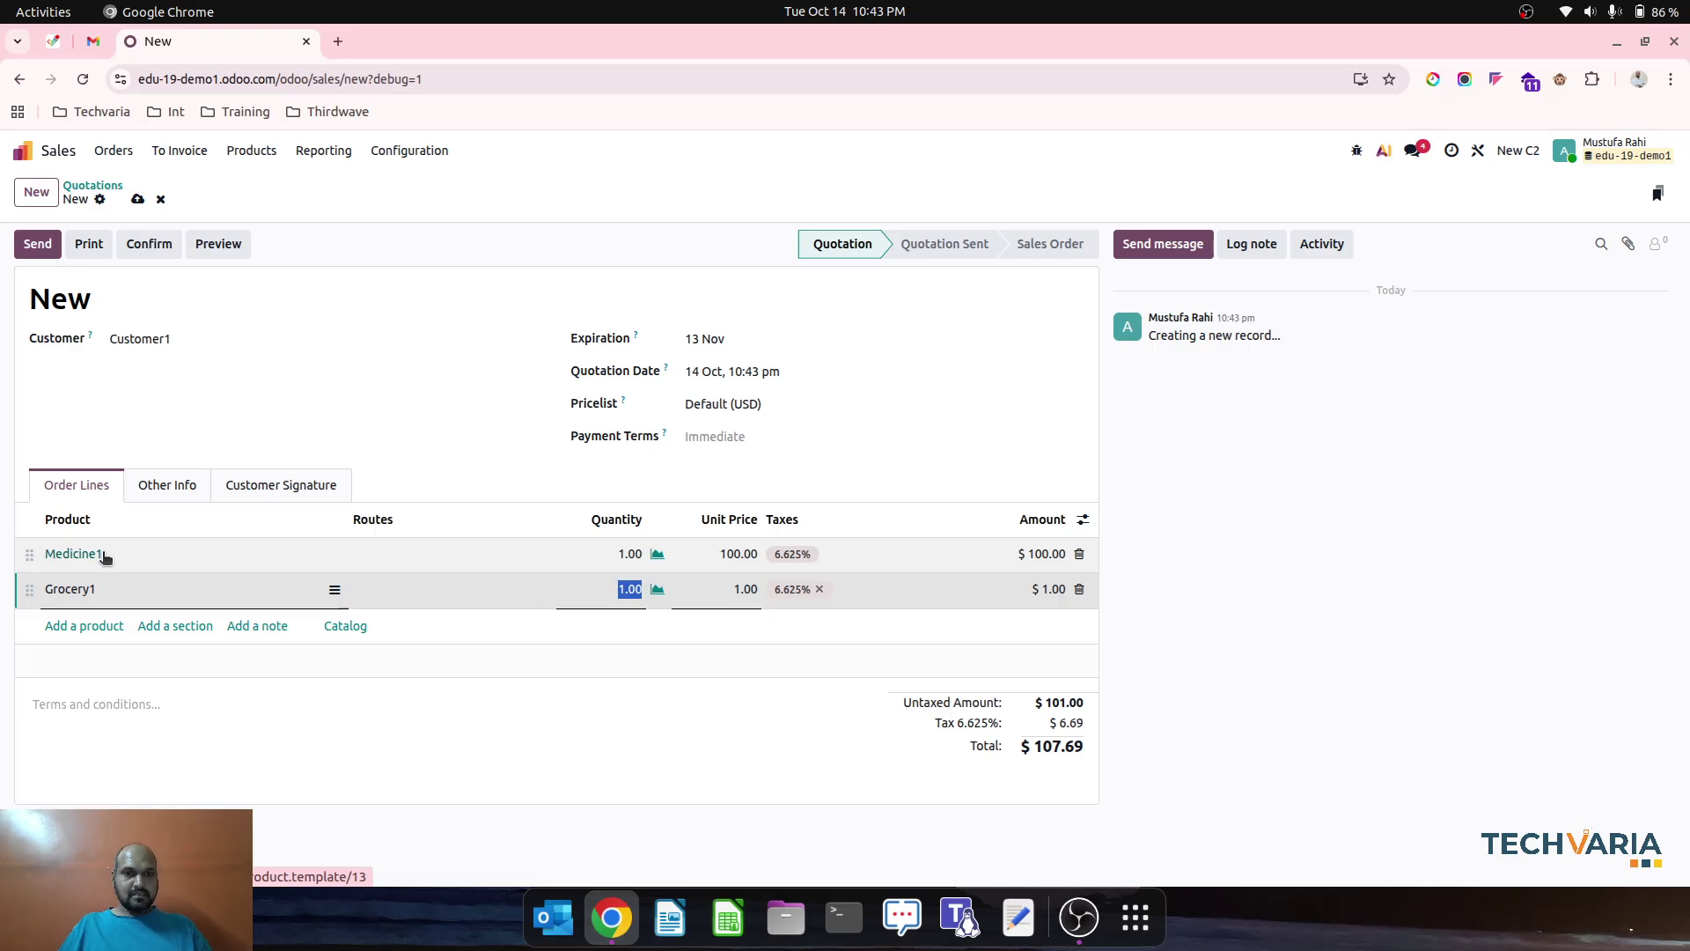
key("Tab")
key("Tab")
type("50")
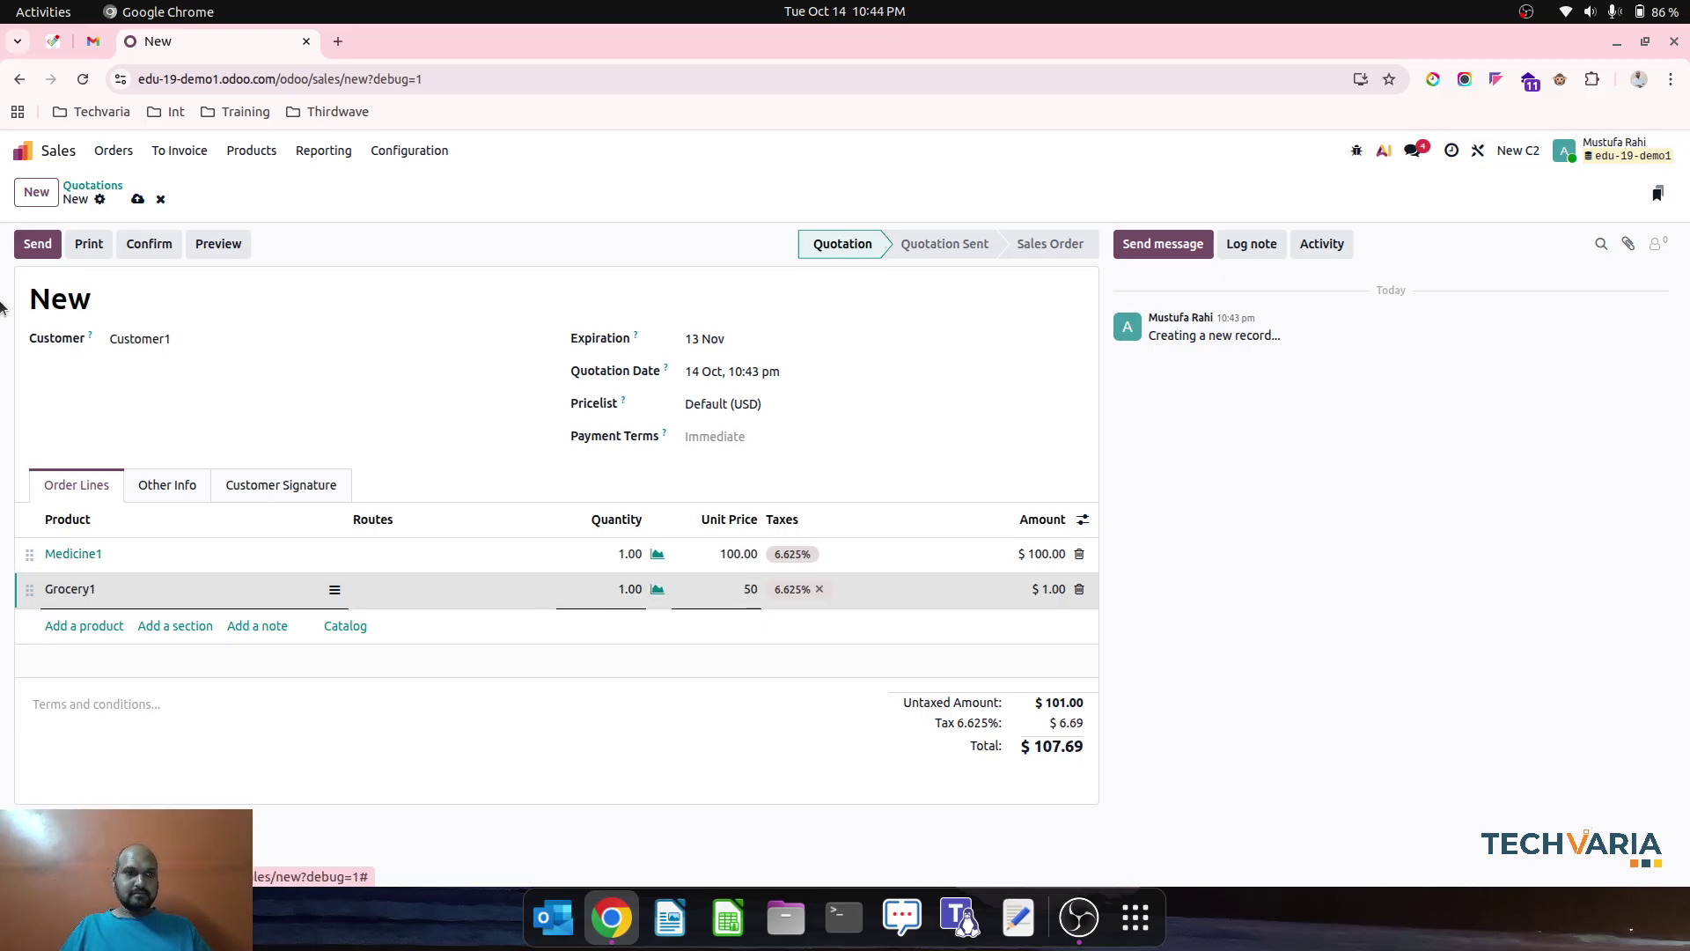
key("Return")
Confirm the Customer1 quotation as a sales order and validate its delivery
key("alt+q")
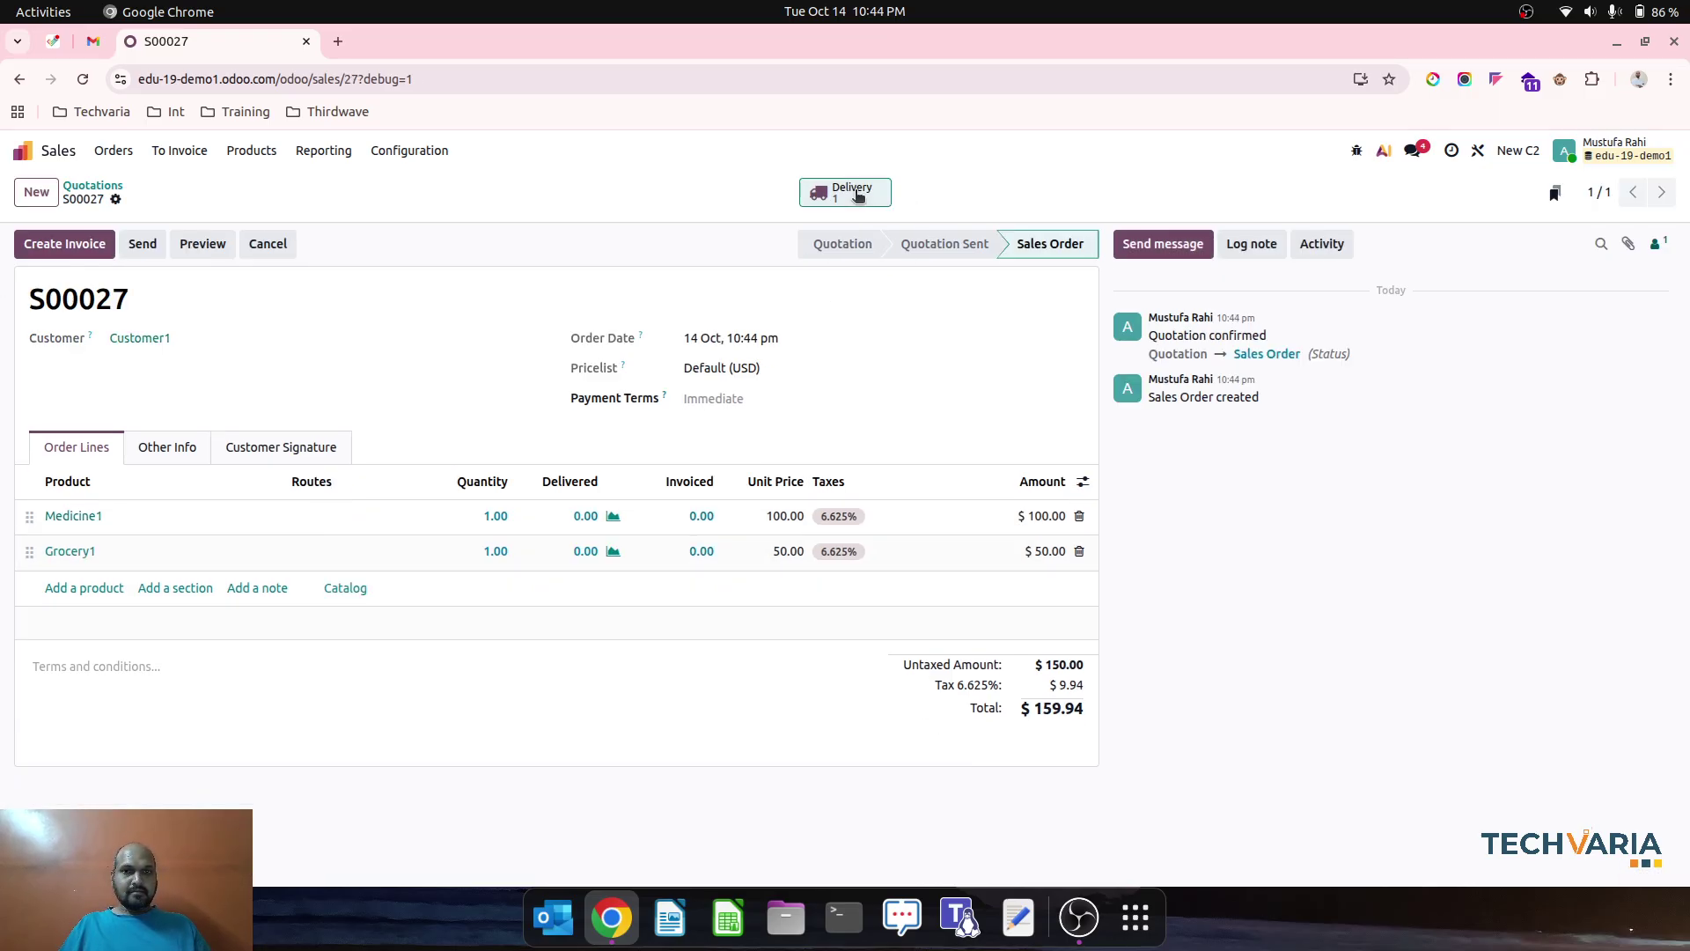
left_click(871, 194)
left_click(47, 243)
Switch to the Accounting app and check the inventory valuation report after the delivery
left_click(22, 150)
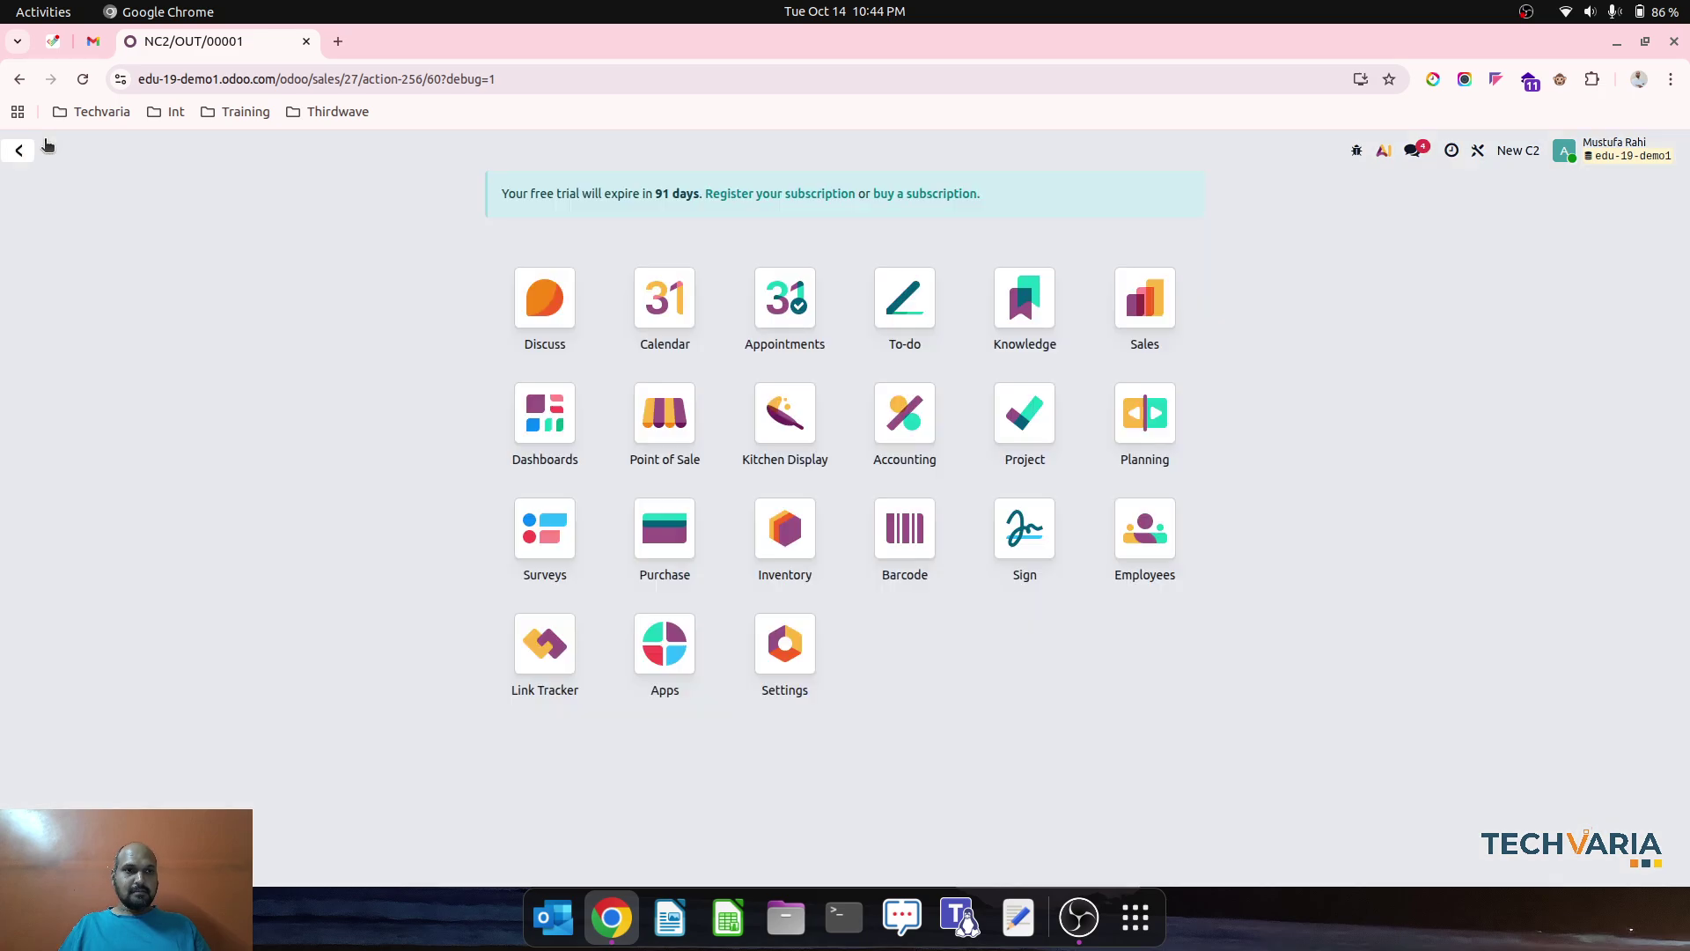
left_click(906, 387)
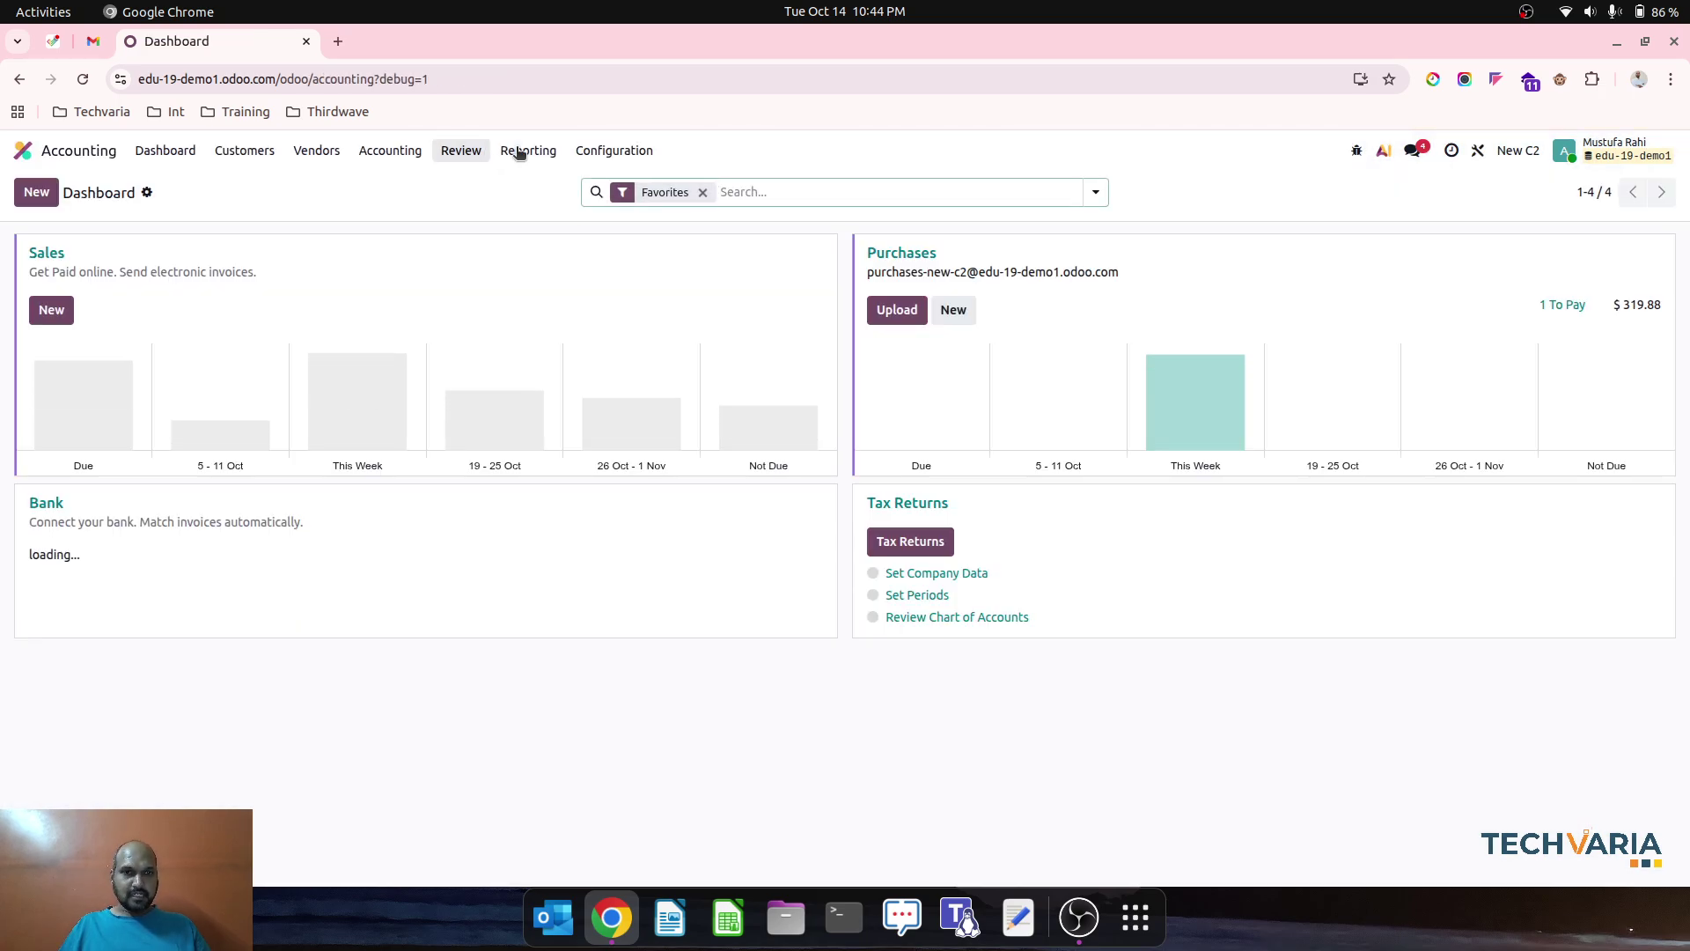
left_click(527, 151)
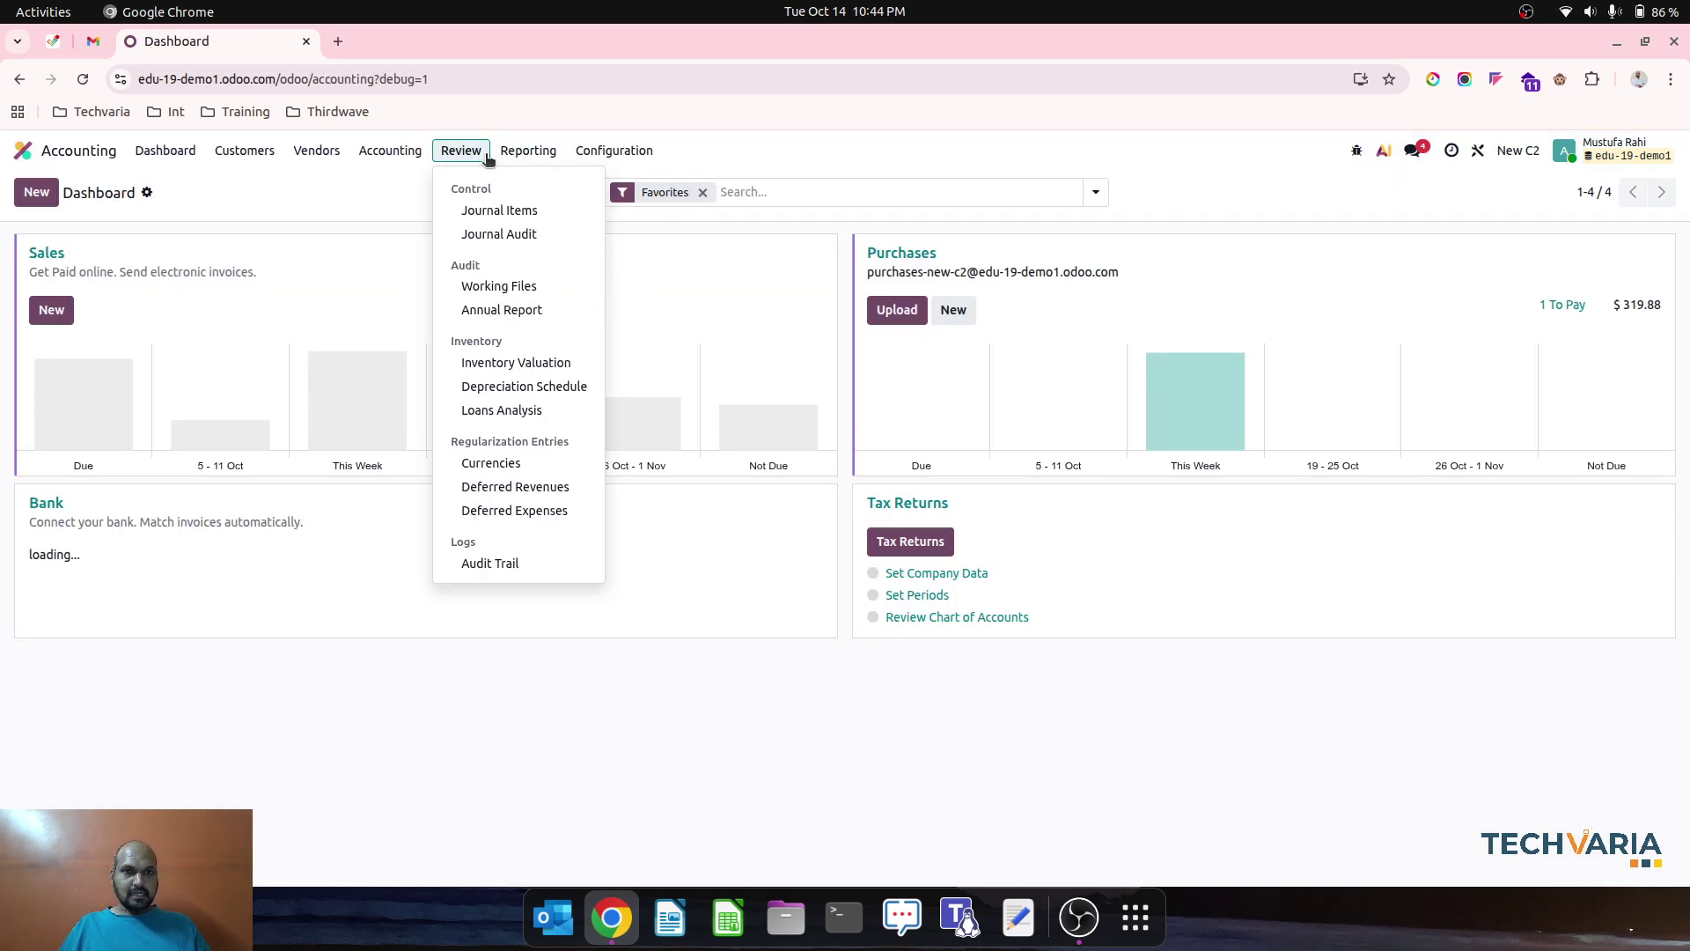
mouse_move(460, 151)
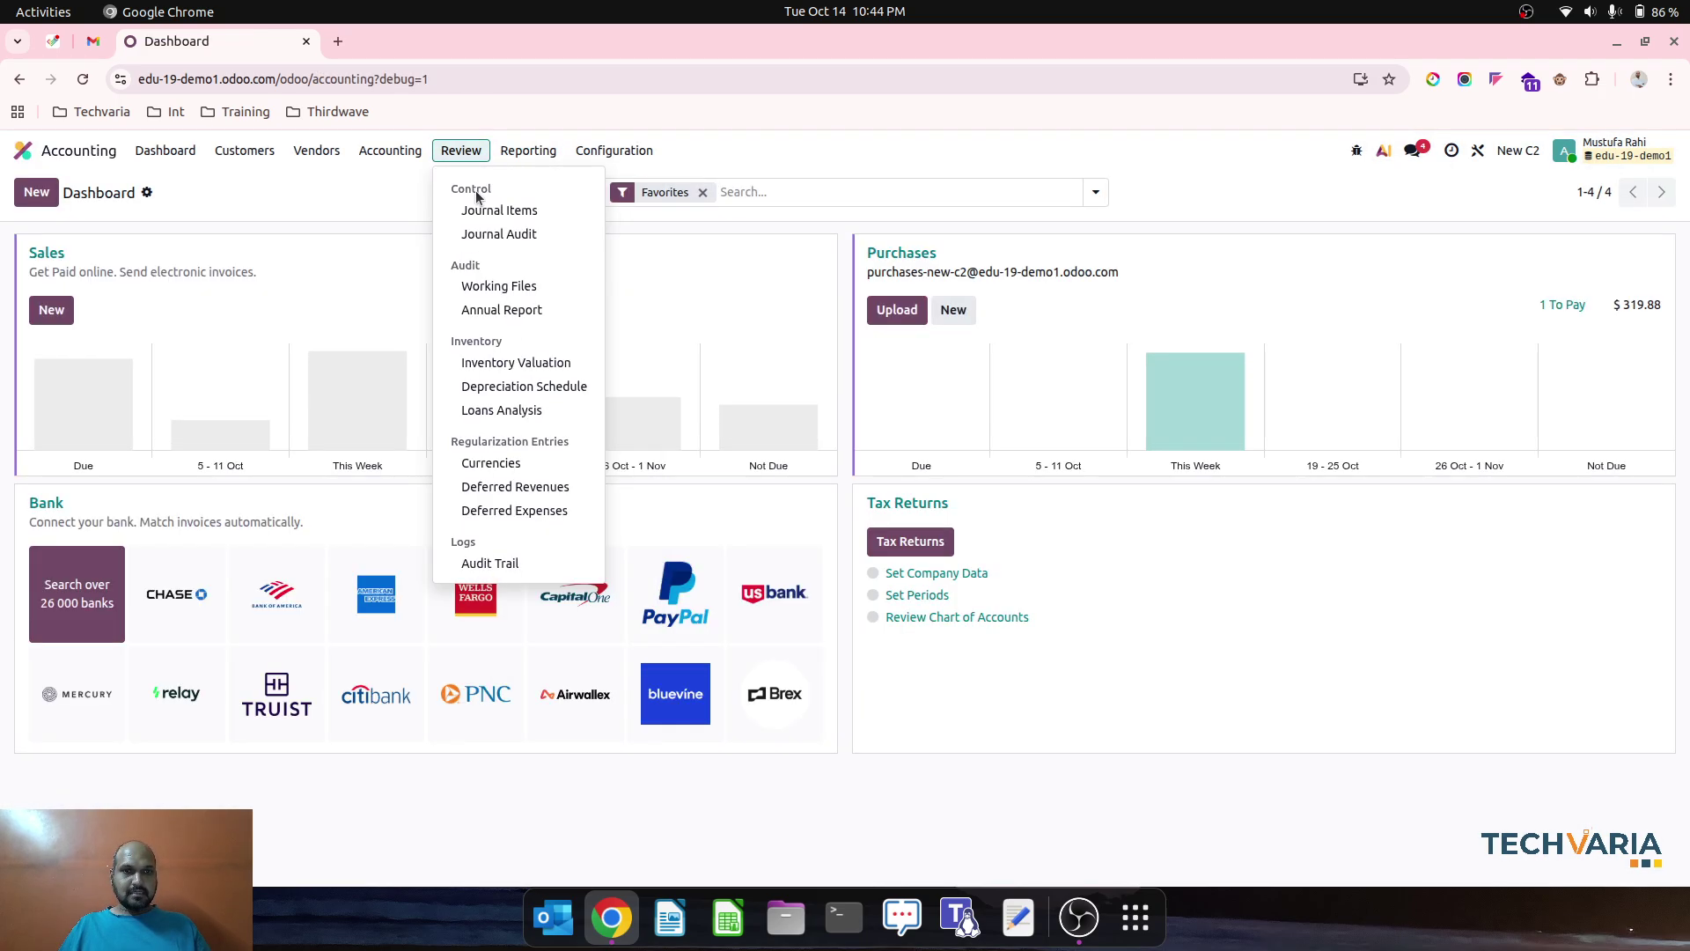
left_click(511, 360)
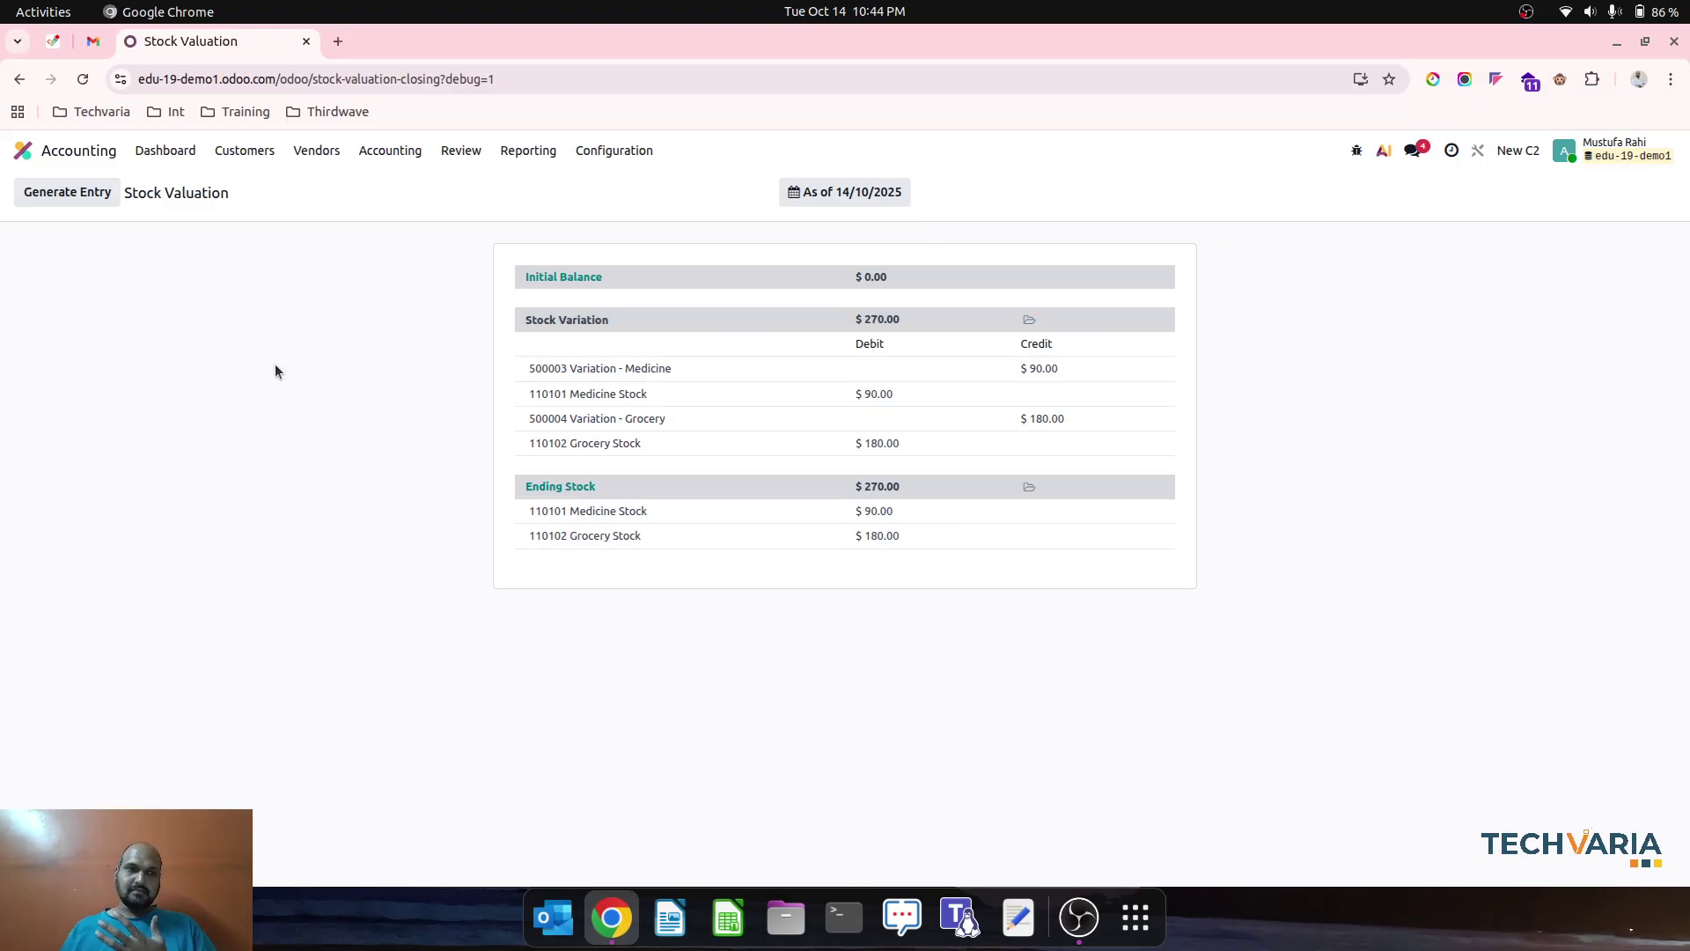
Generate and post the stock closing entry, and return to the Stock Valuation report
left_click(71, 193)
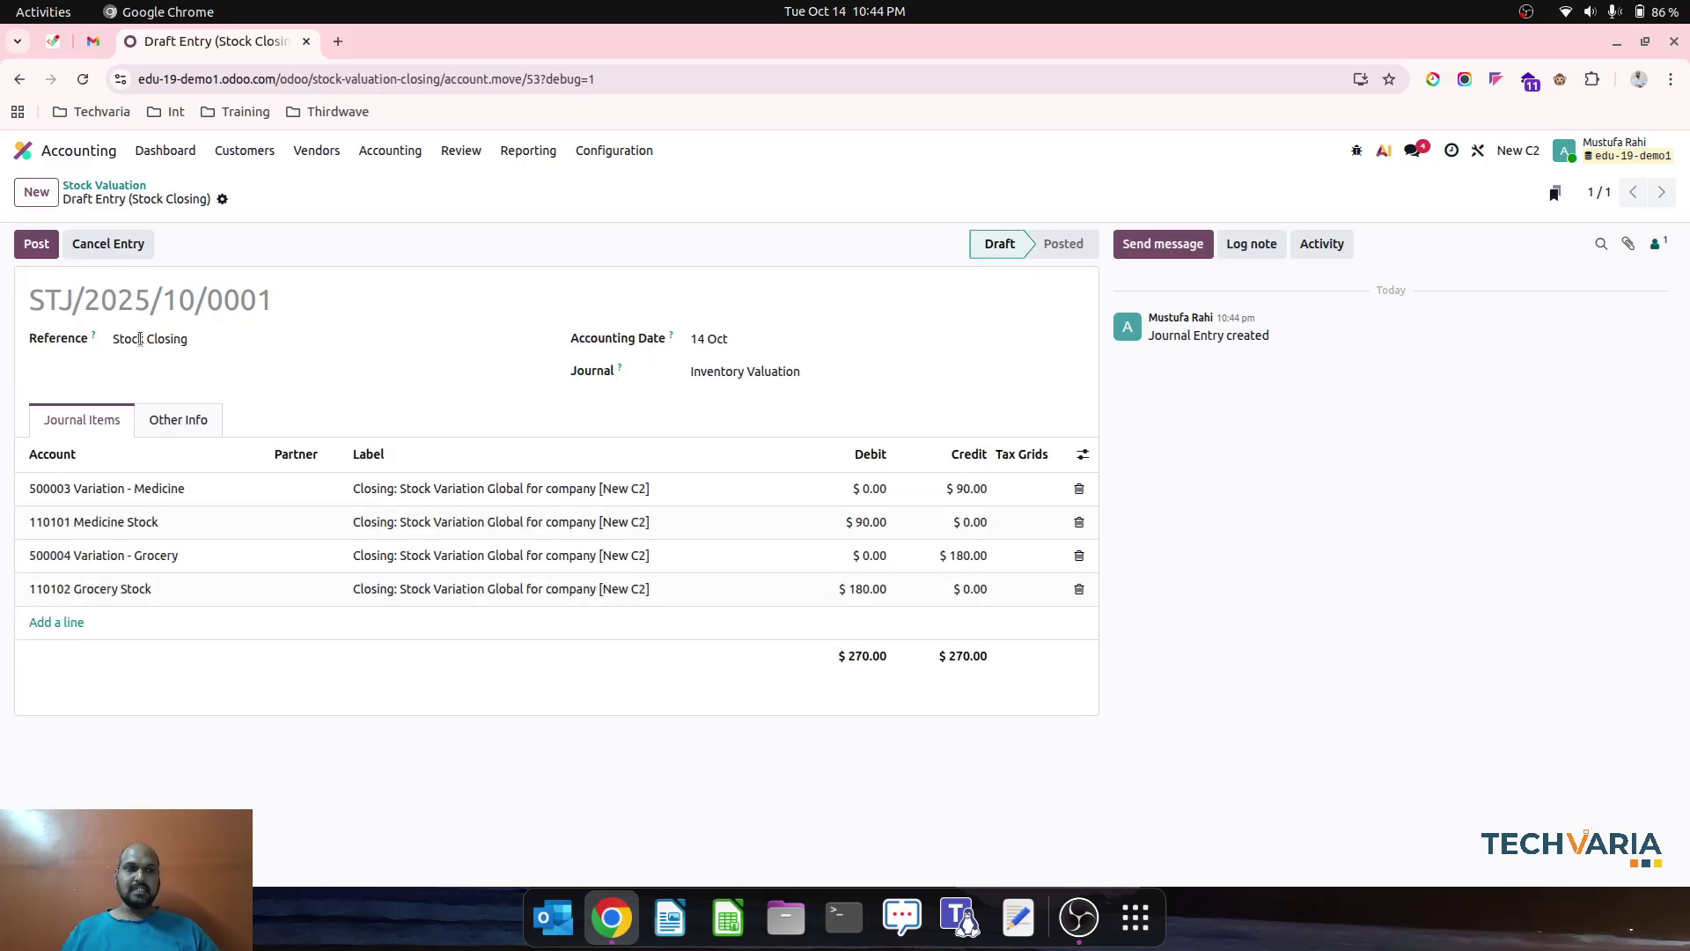
left_click(36, 244)
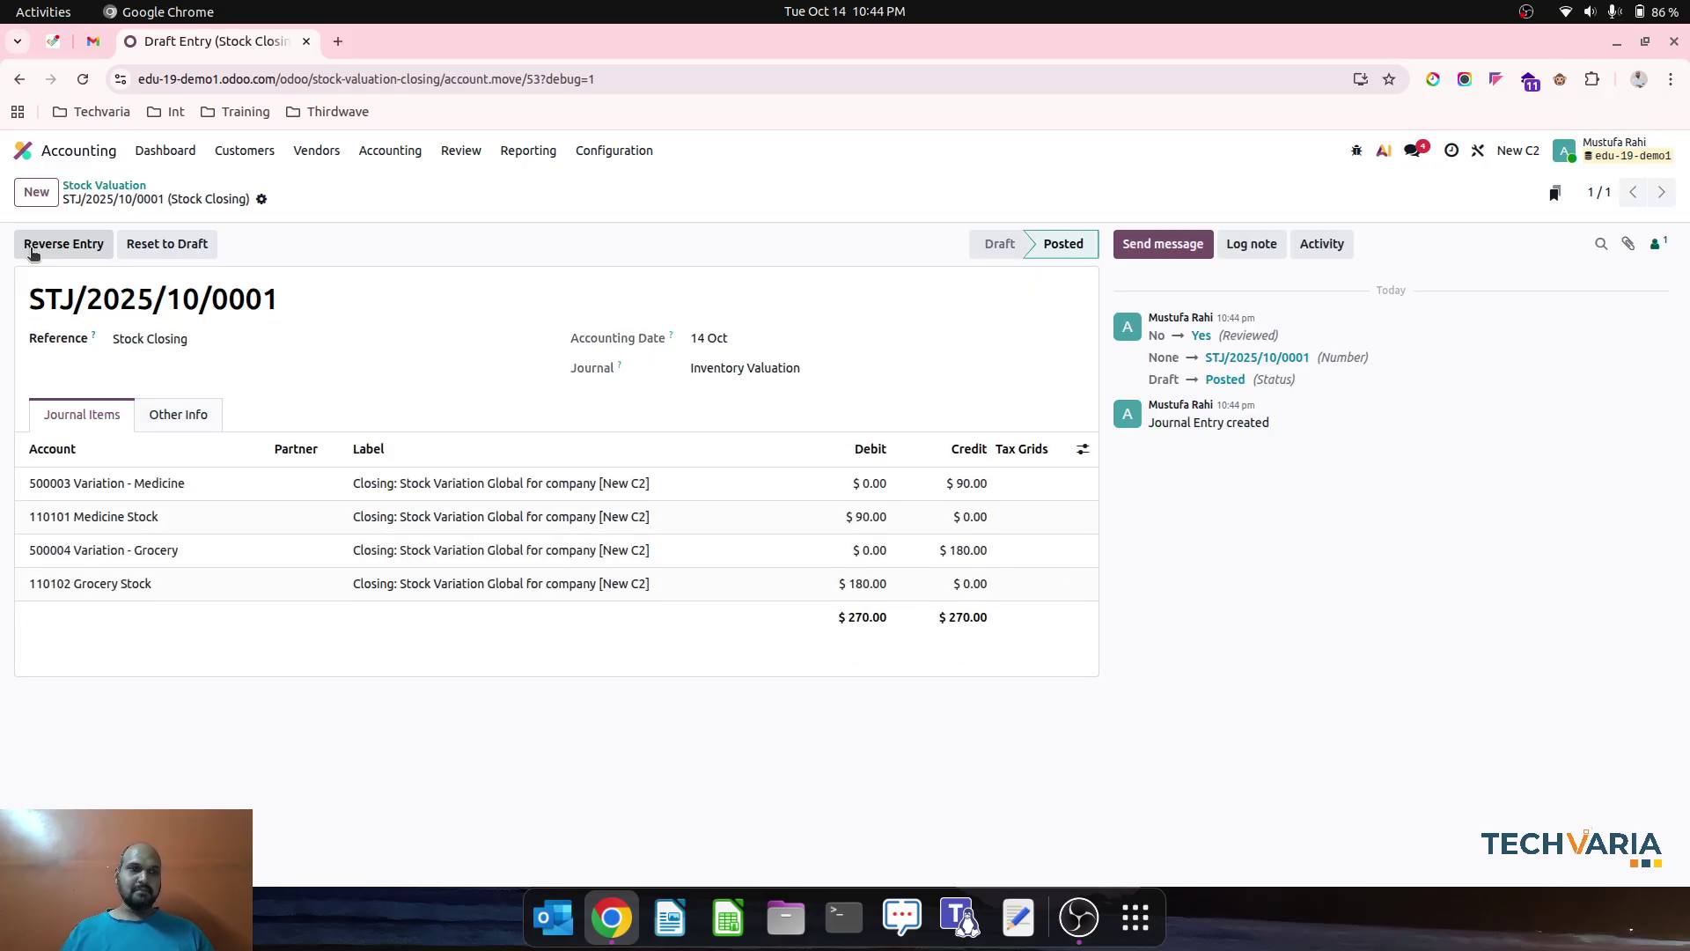
left_click(104, 185)
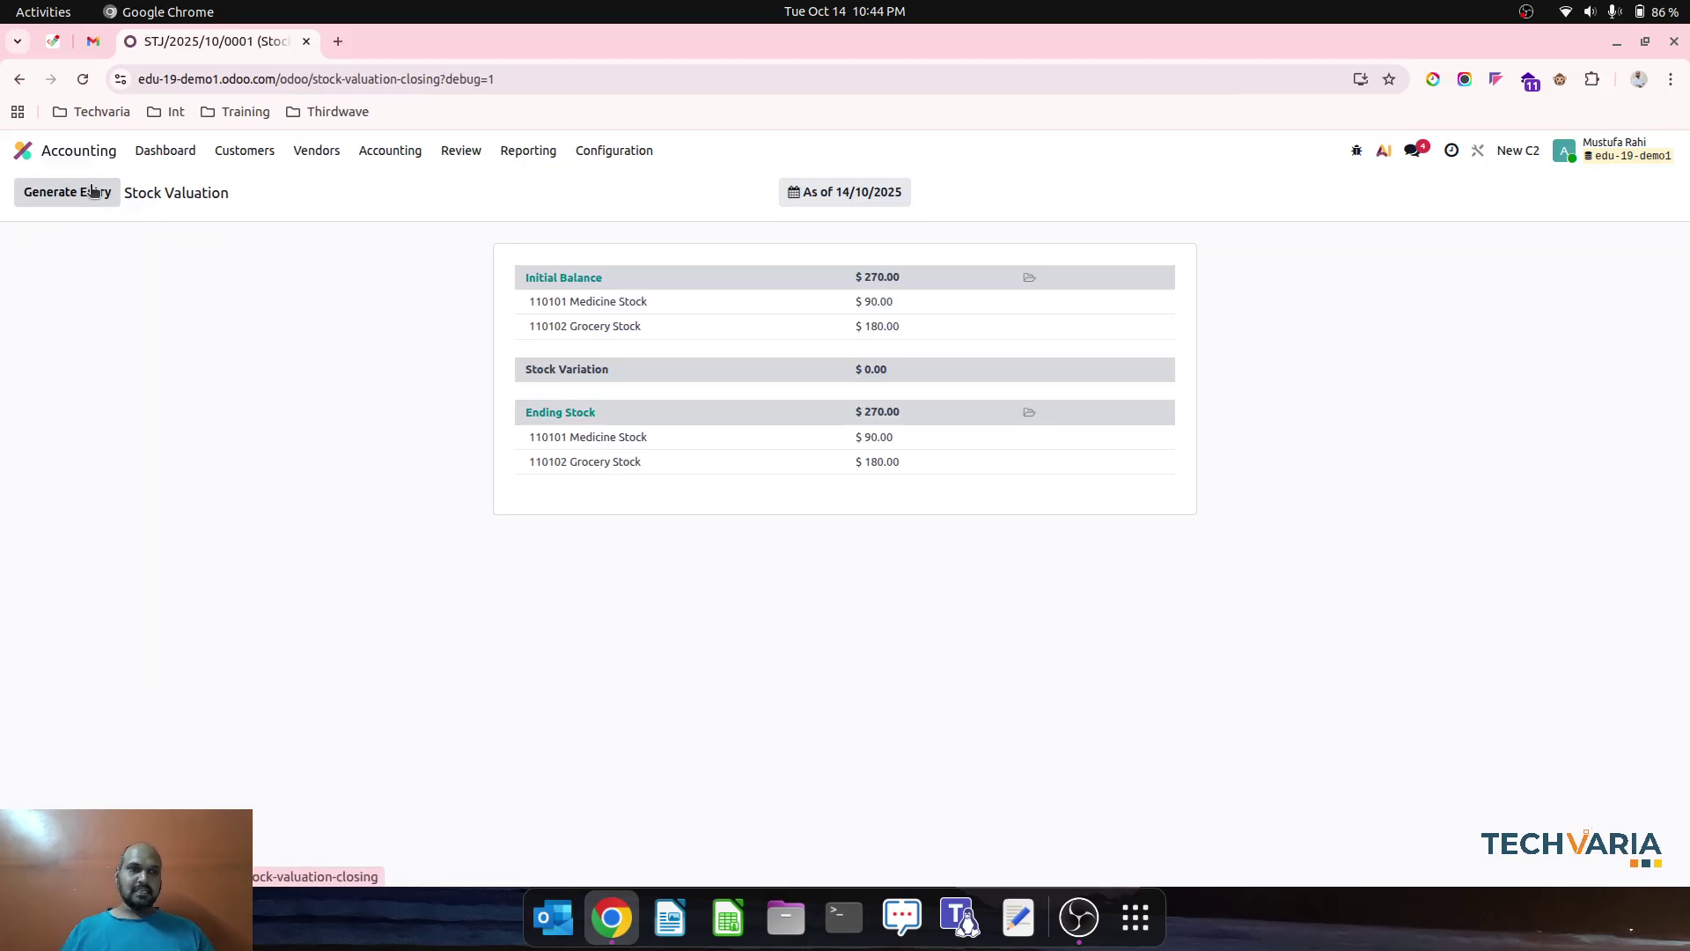
Examine the Balance Sheet and the Profit and Loss report with the stock closing entry posted
left_click(598, 150)
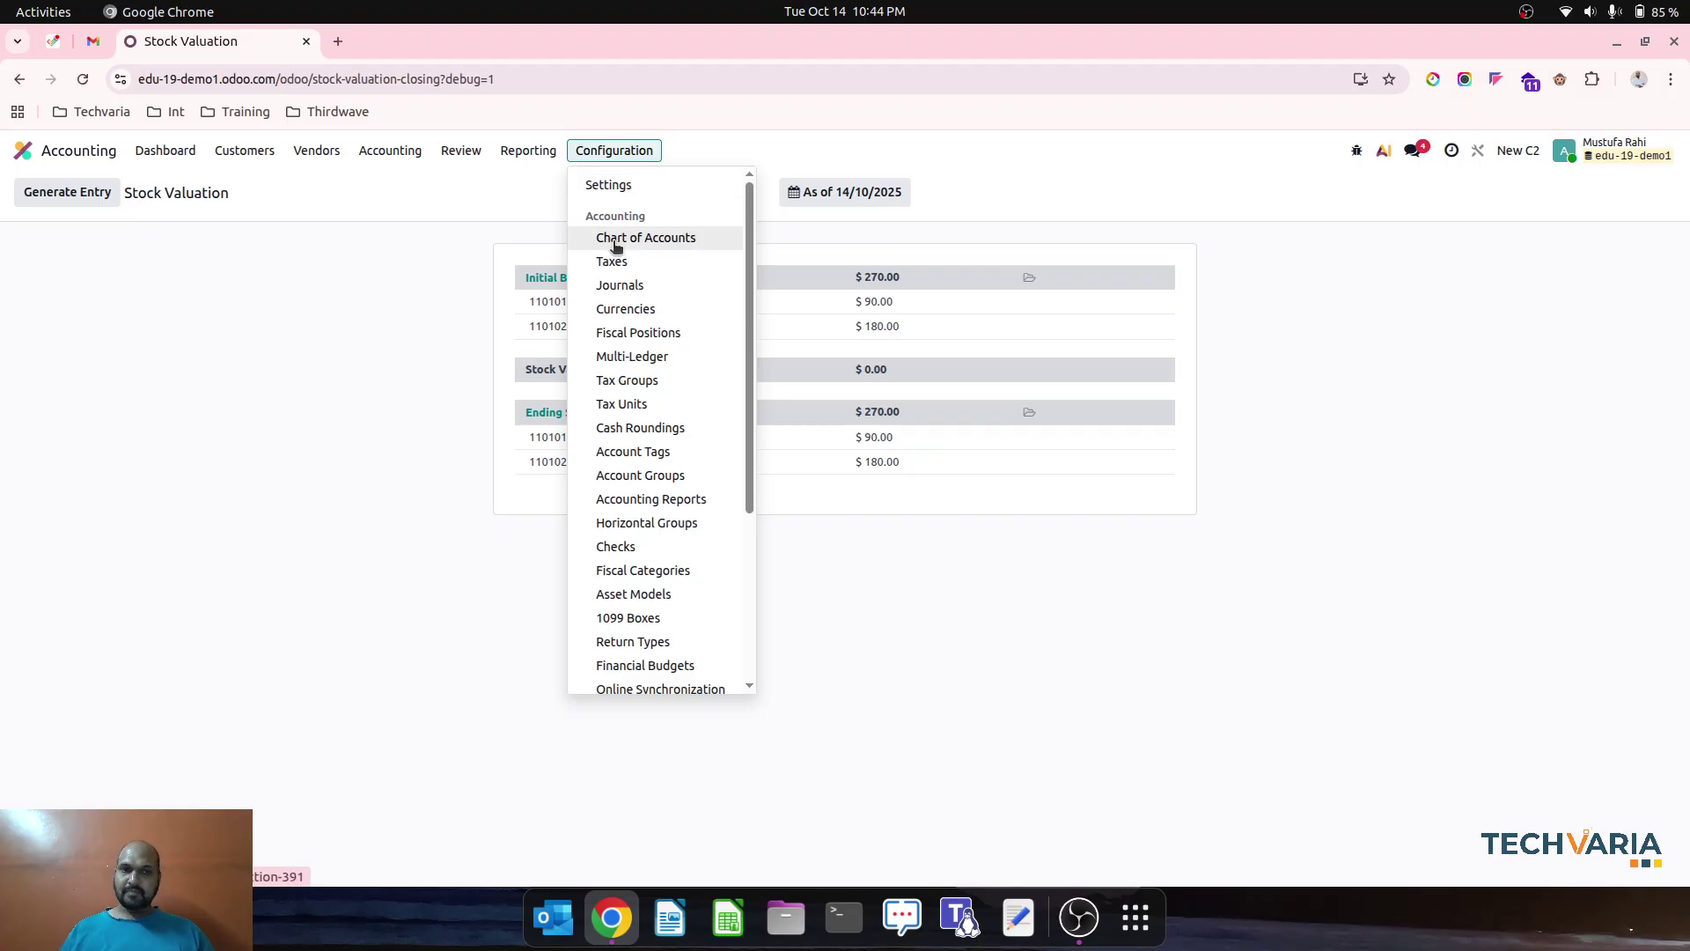
mouse_move(539, 157)
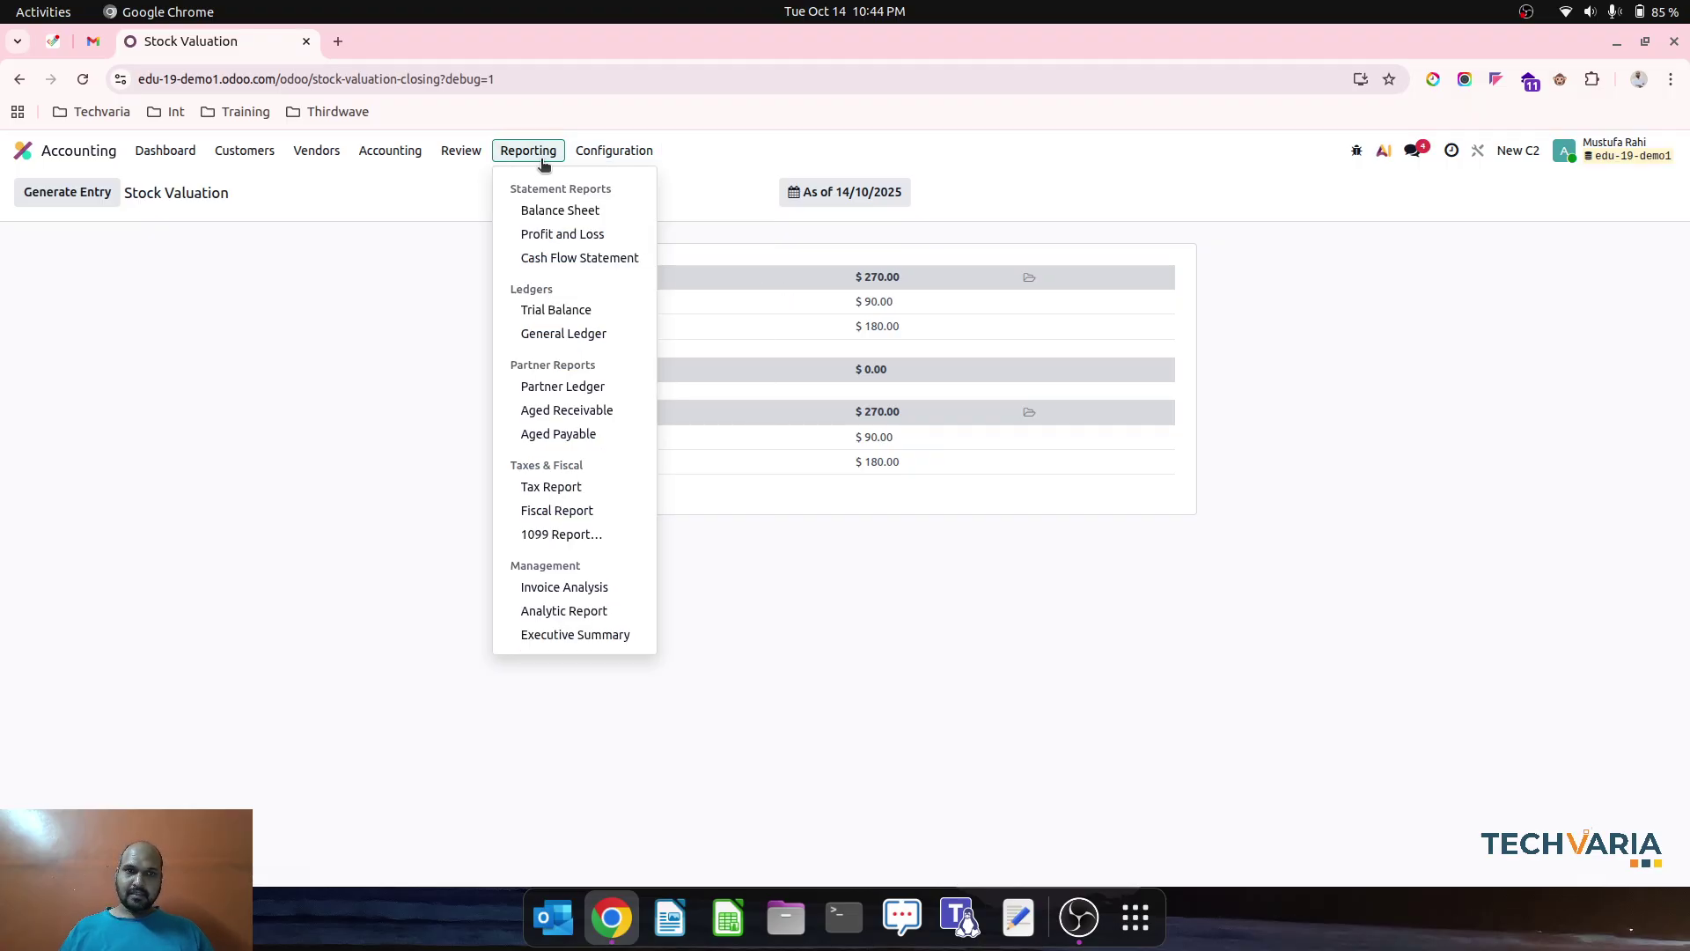
left_click(576, 214)
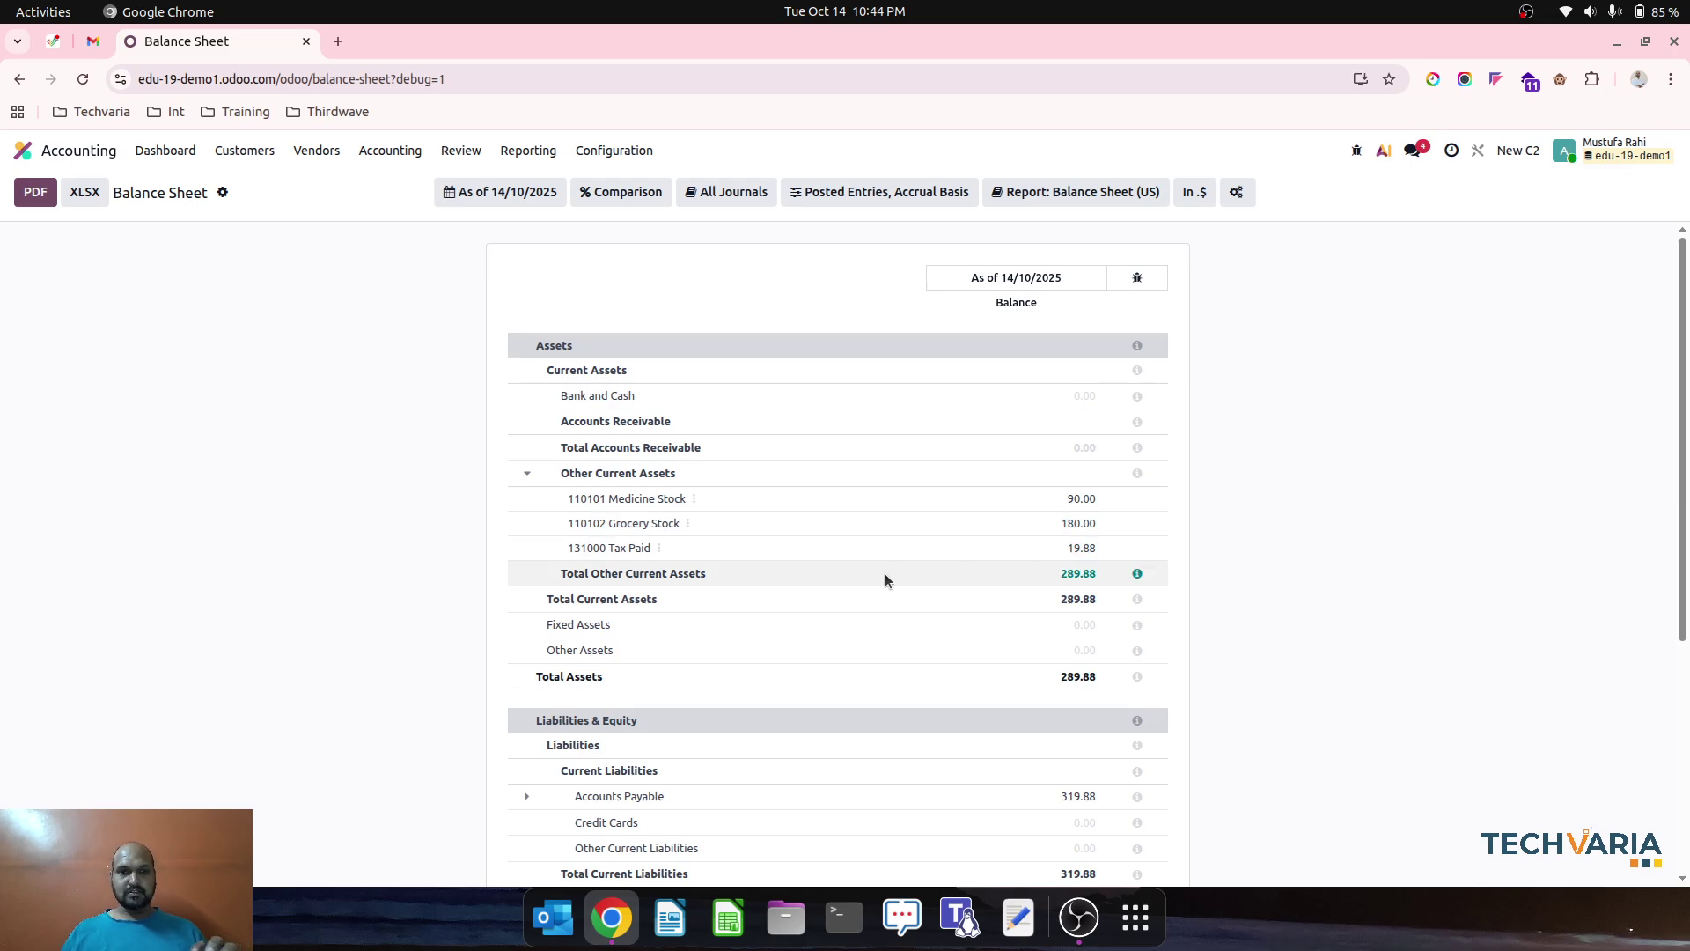
scroll(783, 685, "down", 3)
scroll(741, 636, "up", 3)
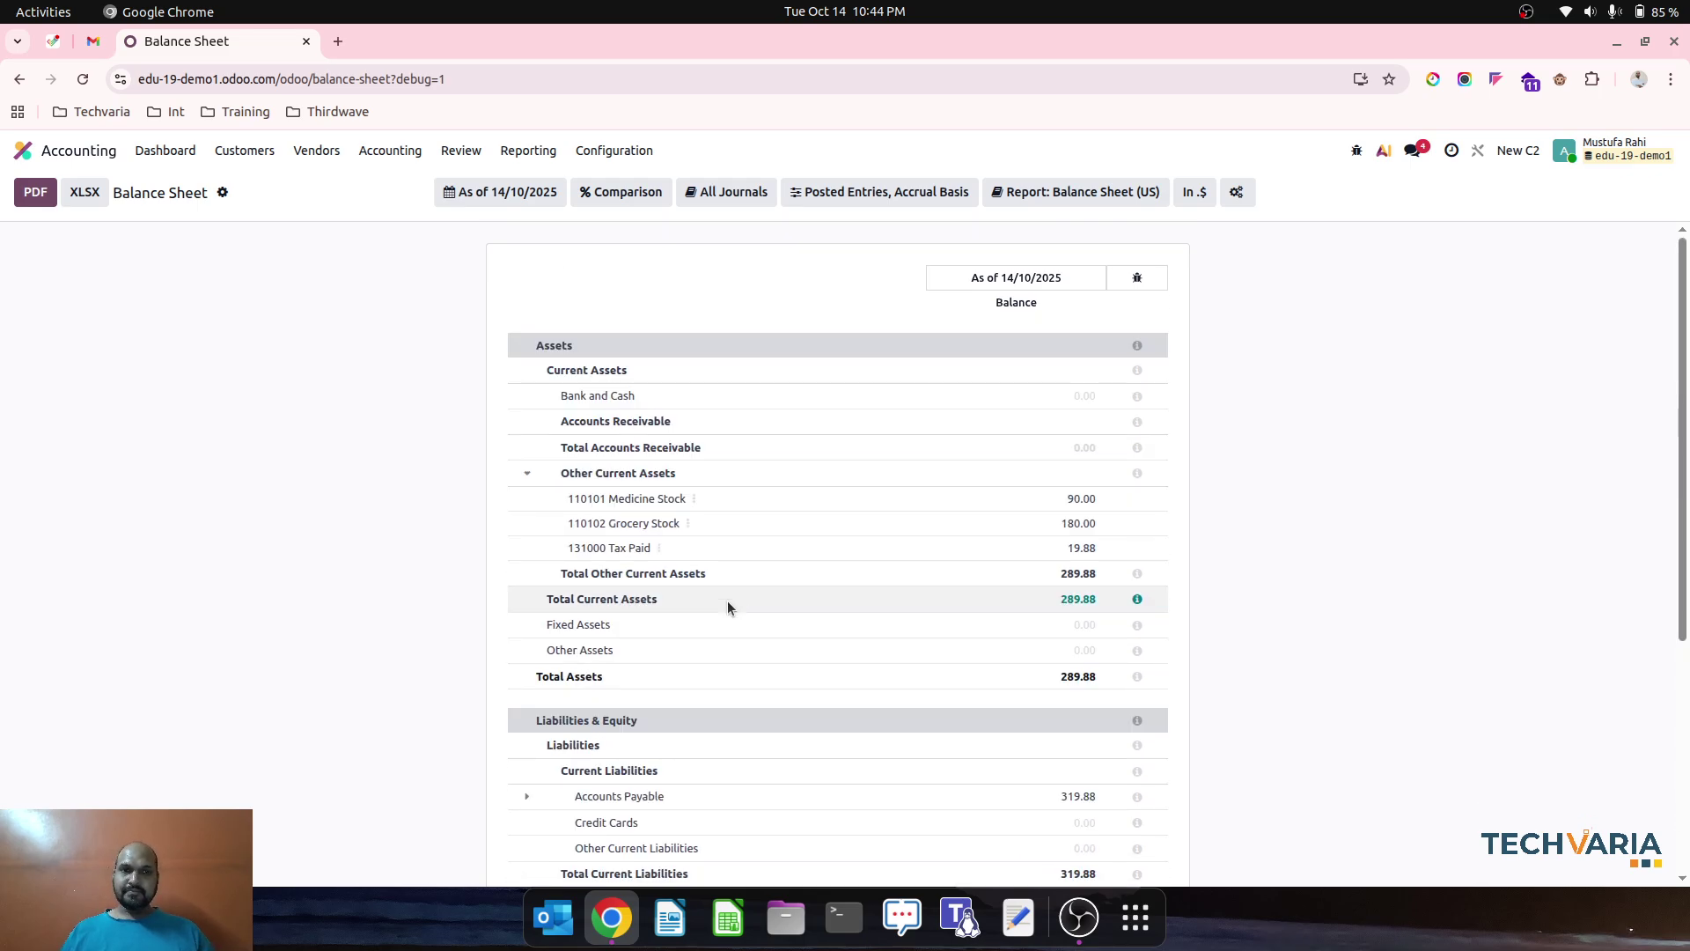
left_click(532, 164)
left_click(560, 231)
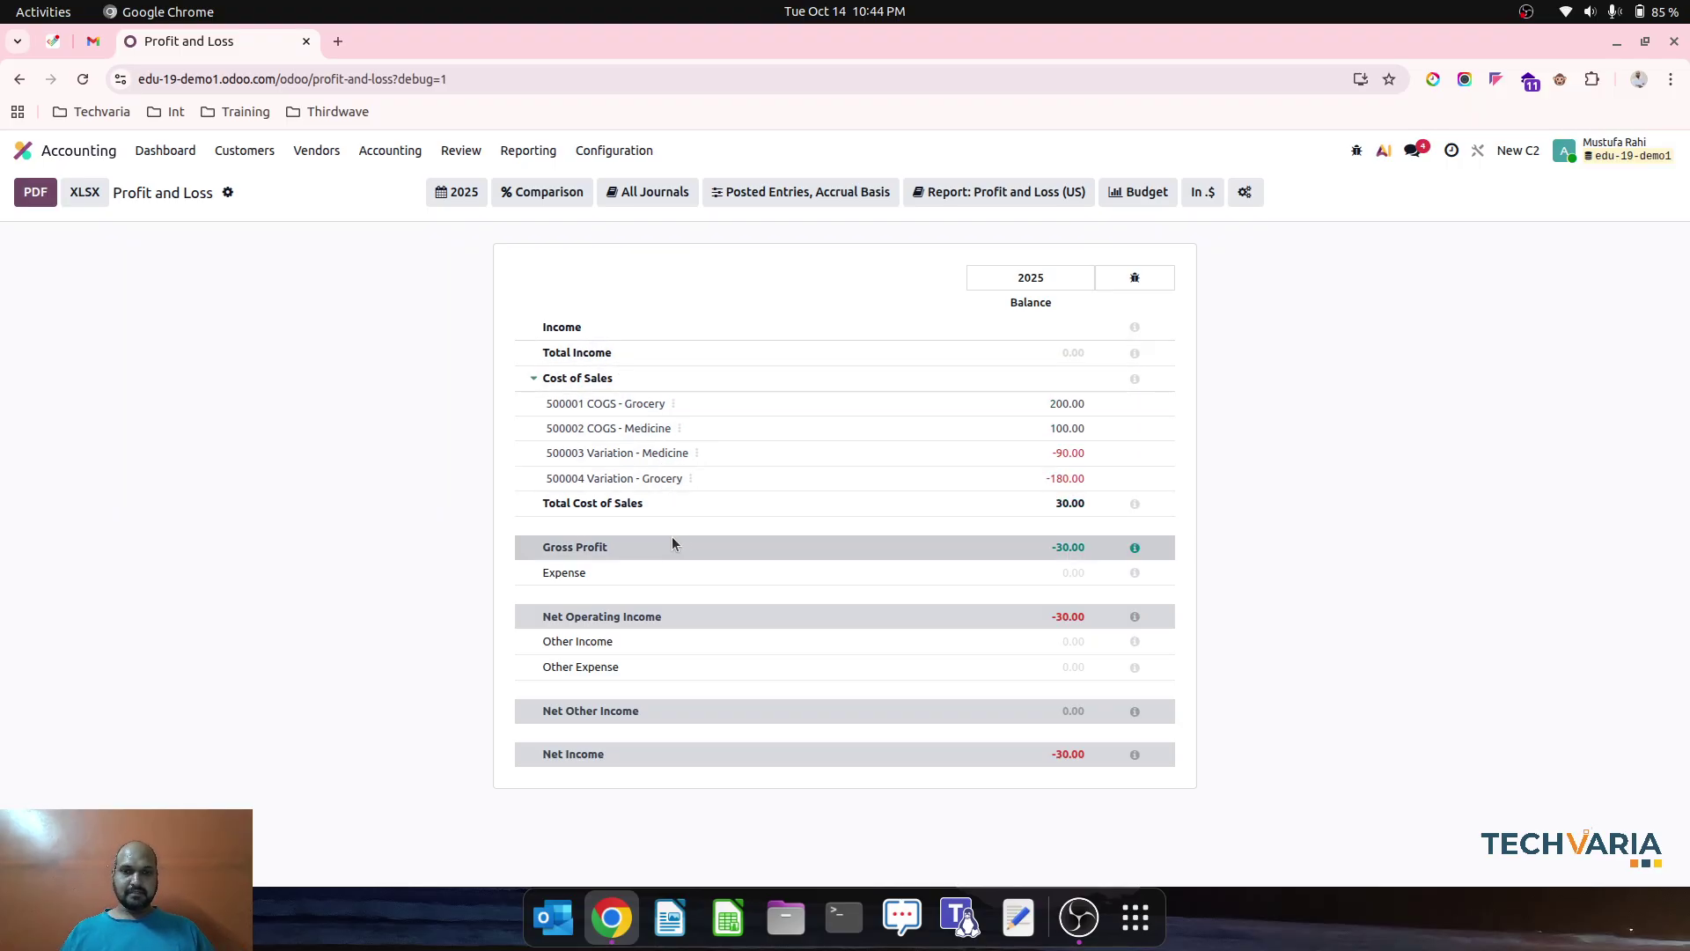
left_click(530, 151)
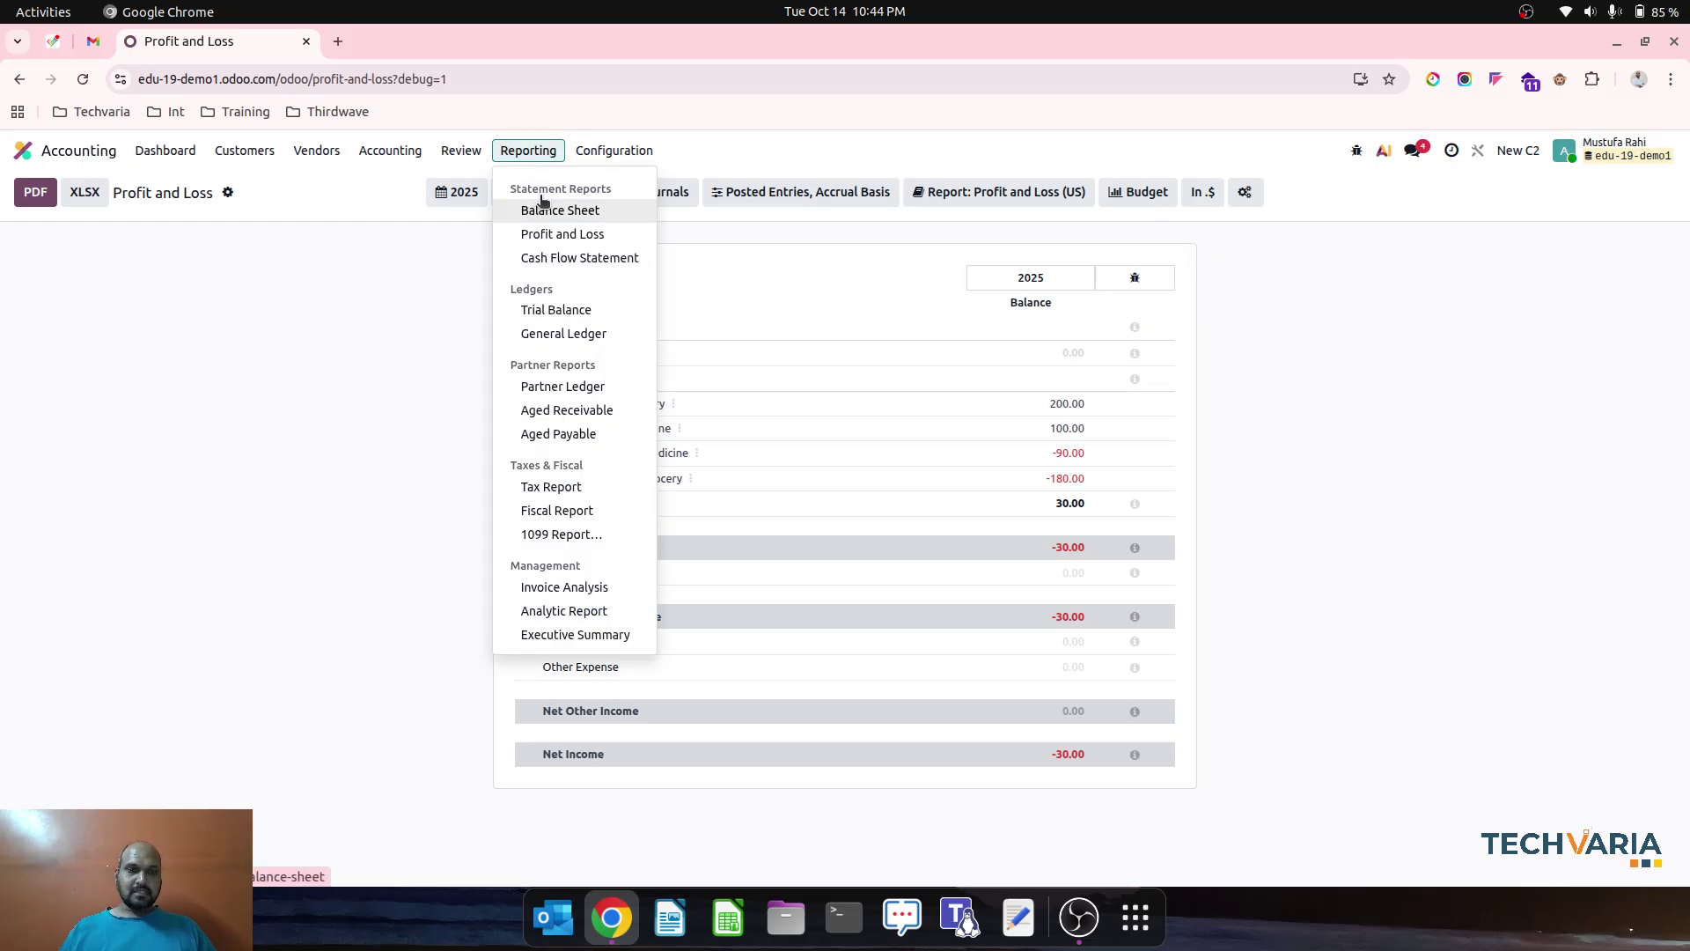
left_click(568, 233)
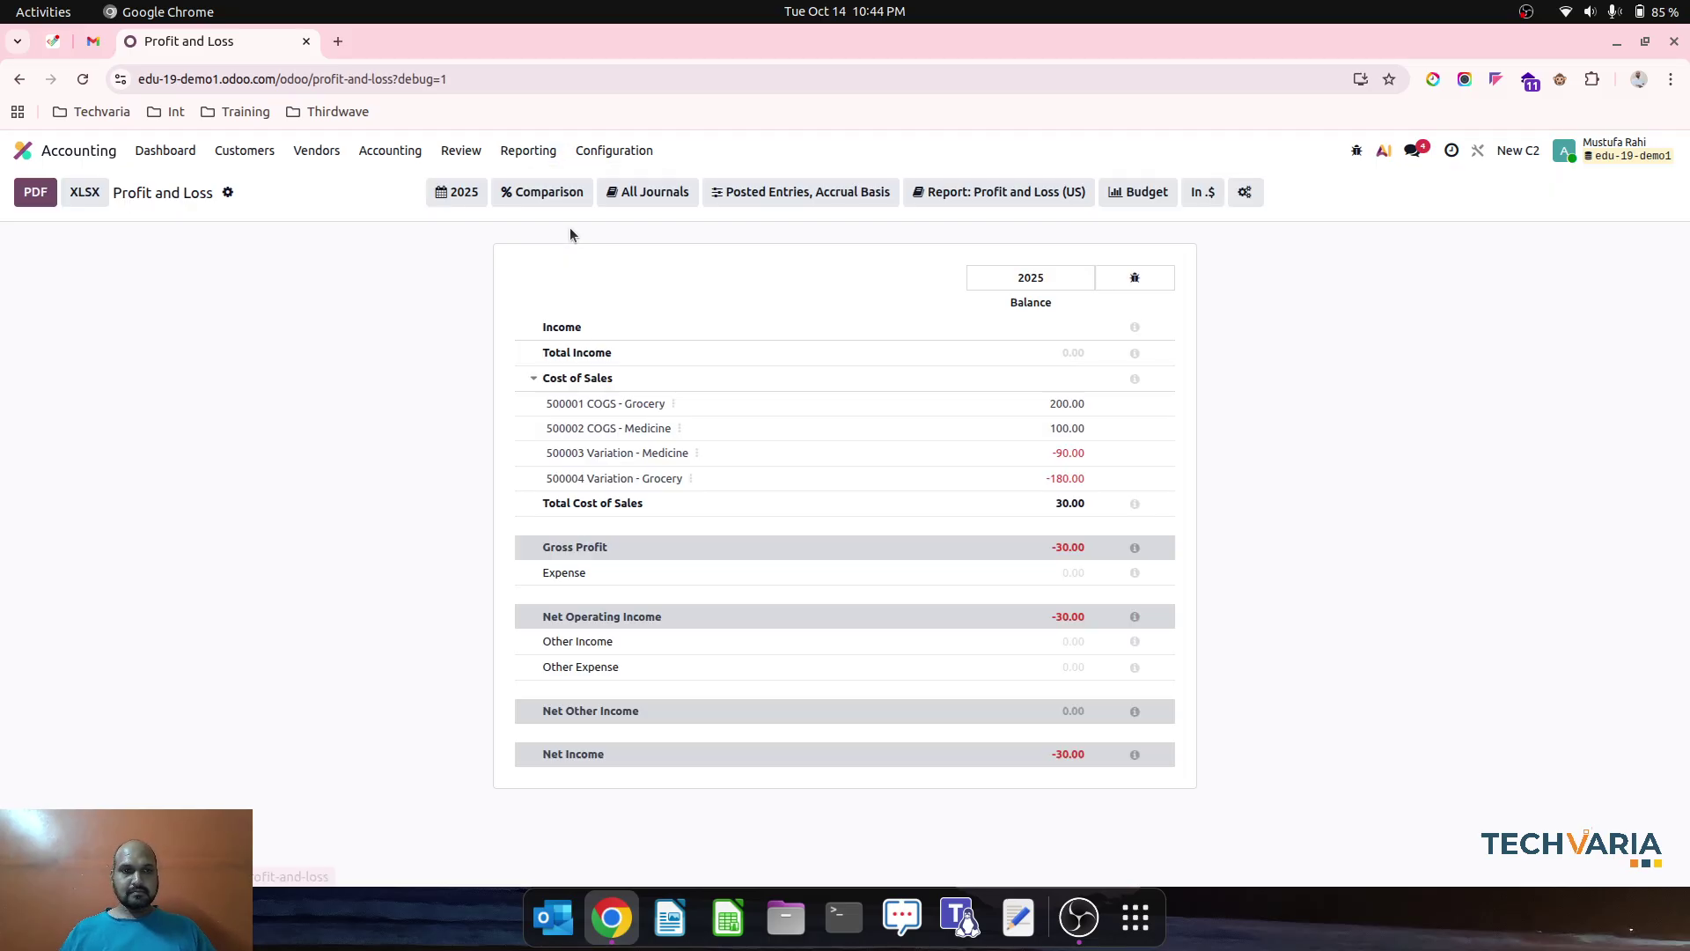
Open the Medicine product category and review its account properties and inventory valuation settings
left_click(532, 153)
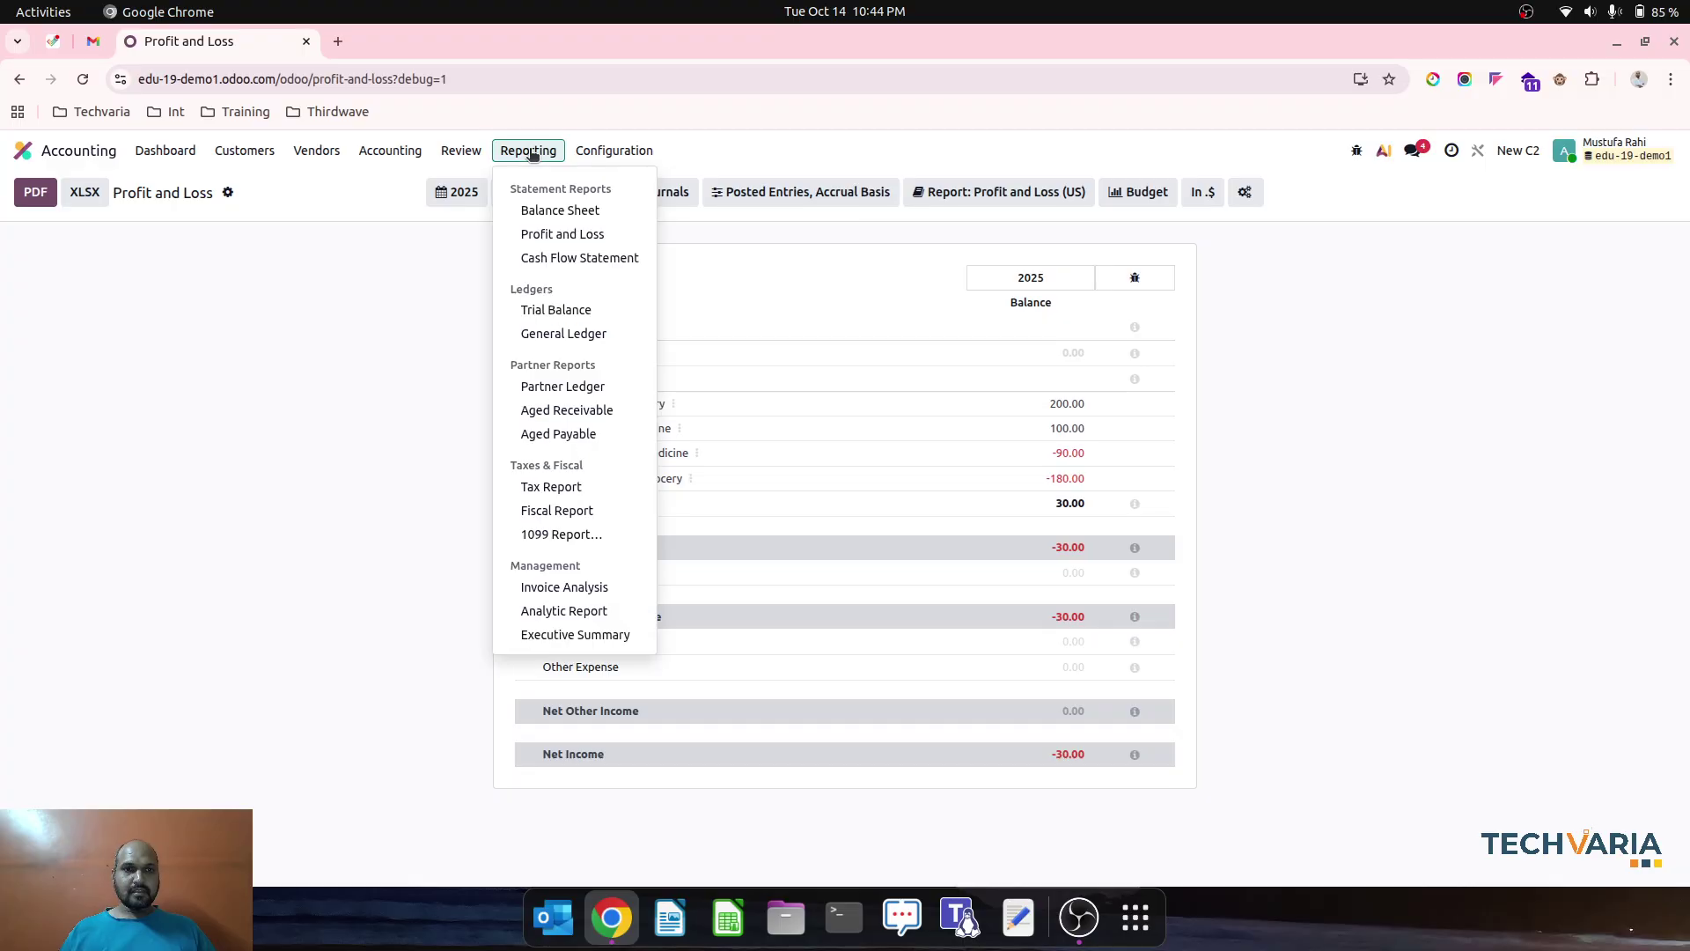
left_click(598, 152)
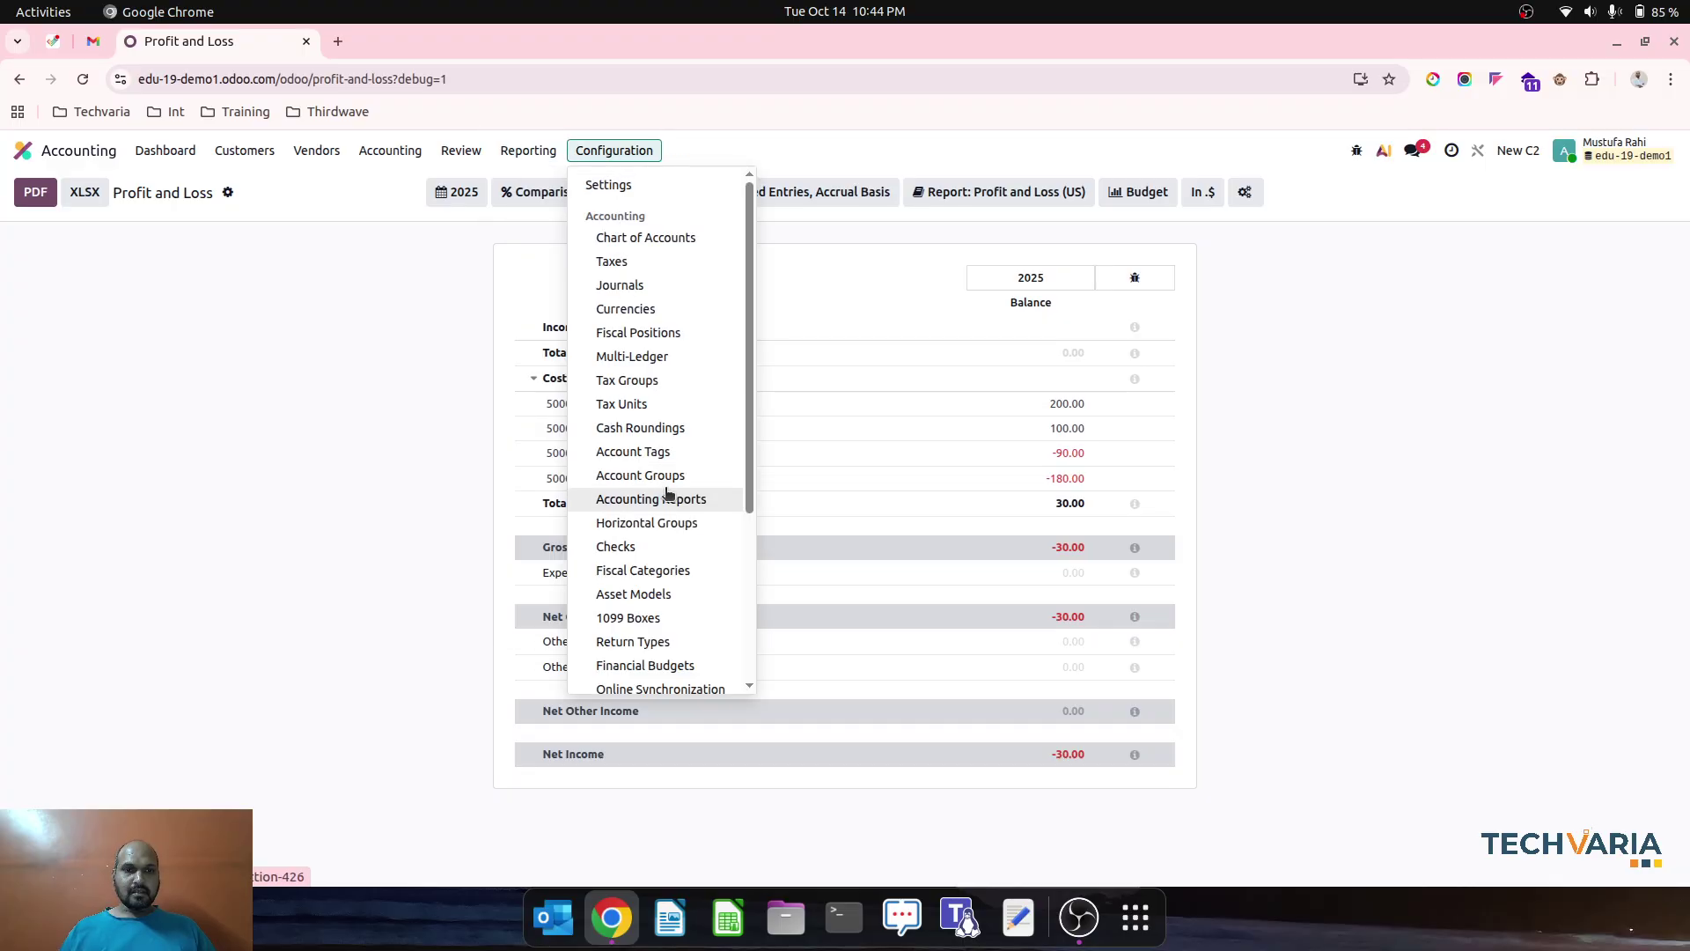
scroll(666, 494, "down", 3)
left_click(675, 546)
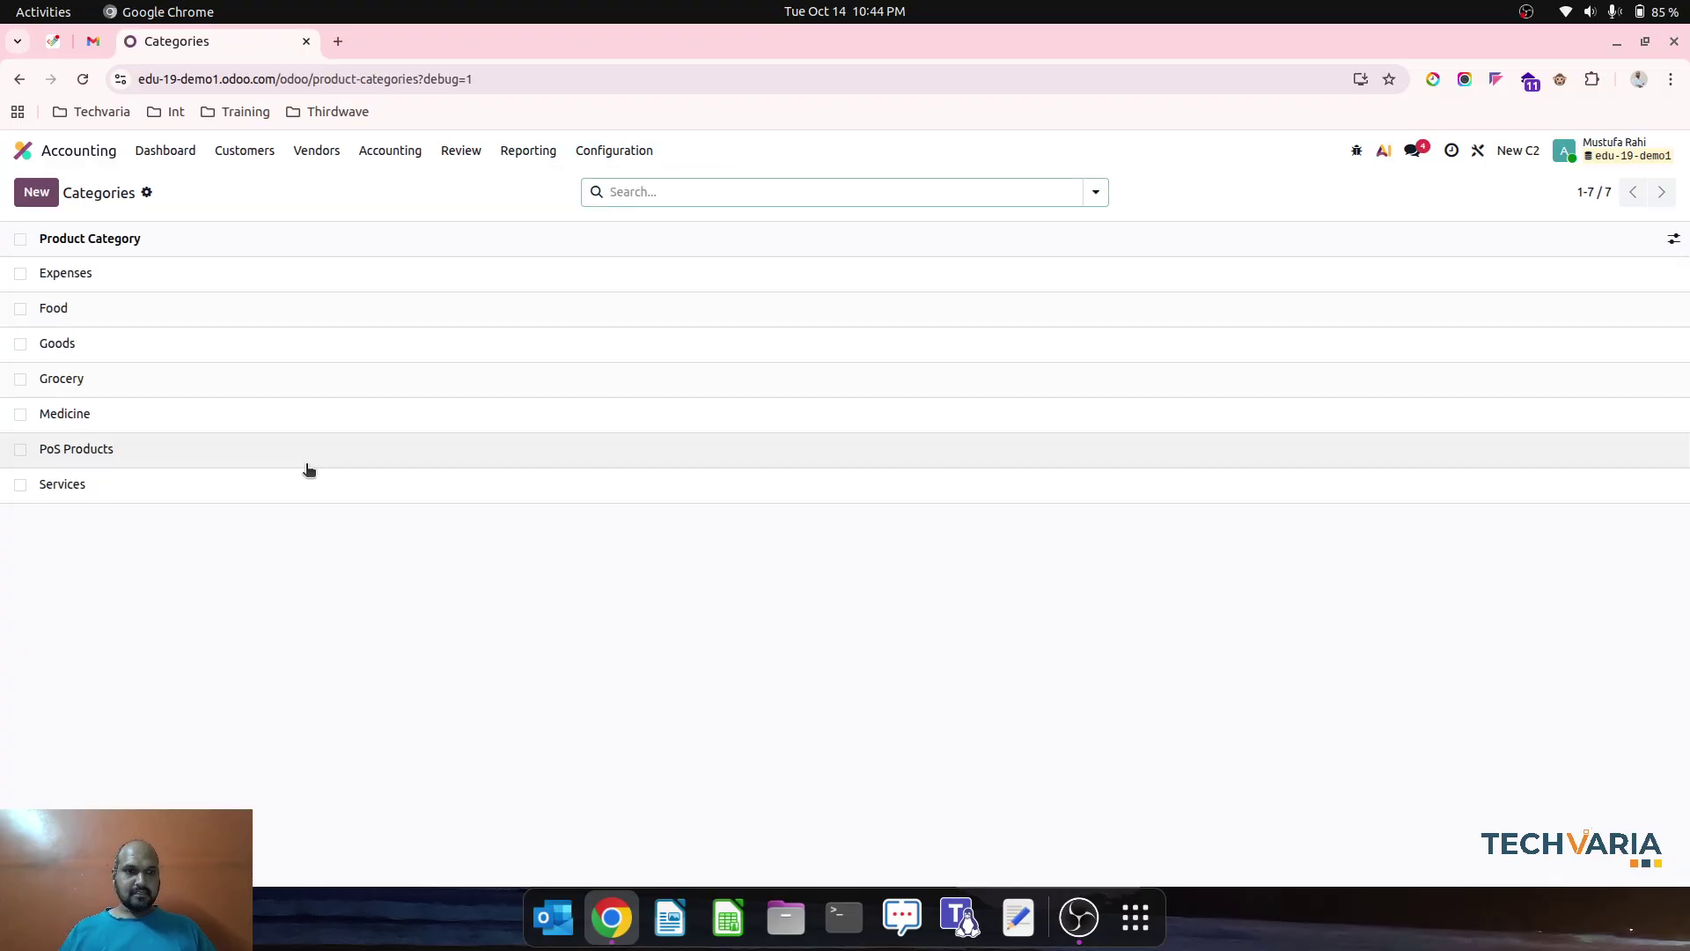
left_click(256, 414)
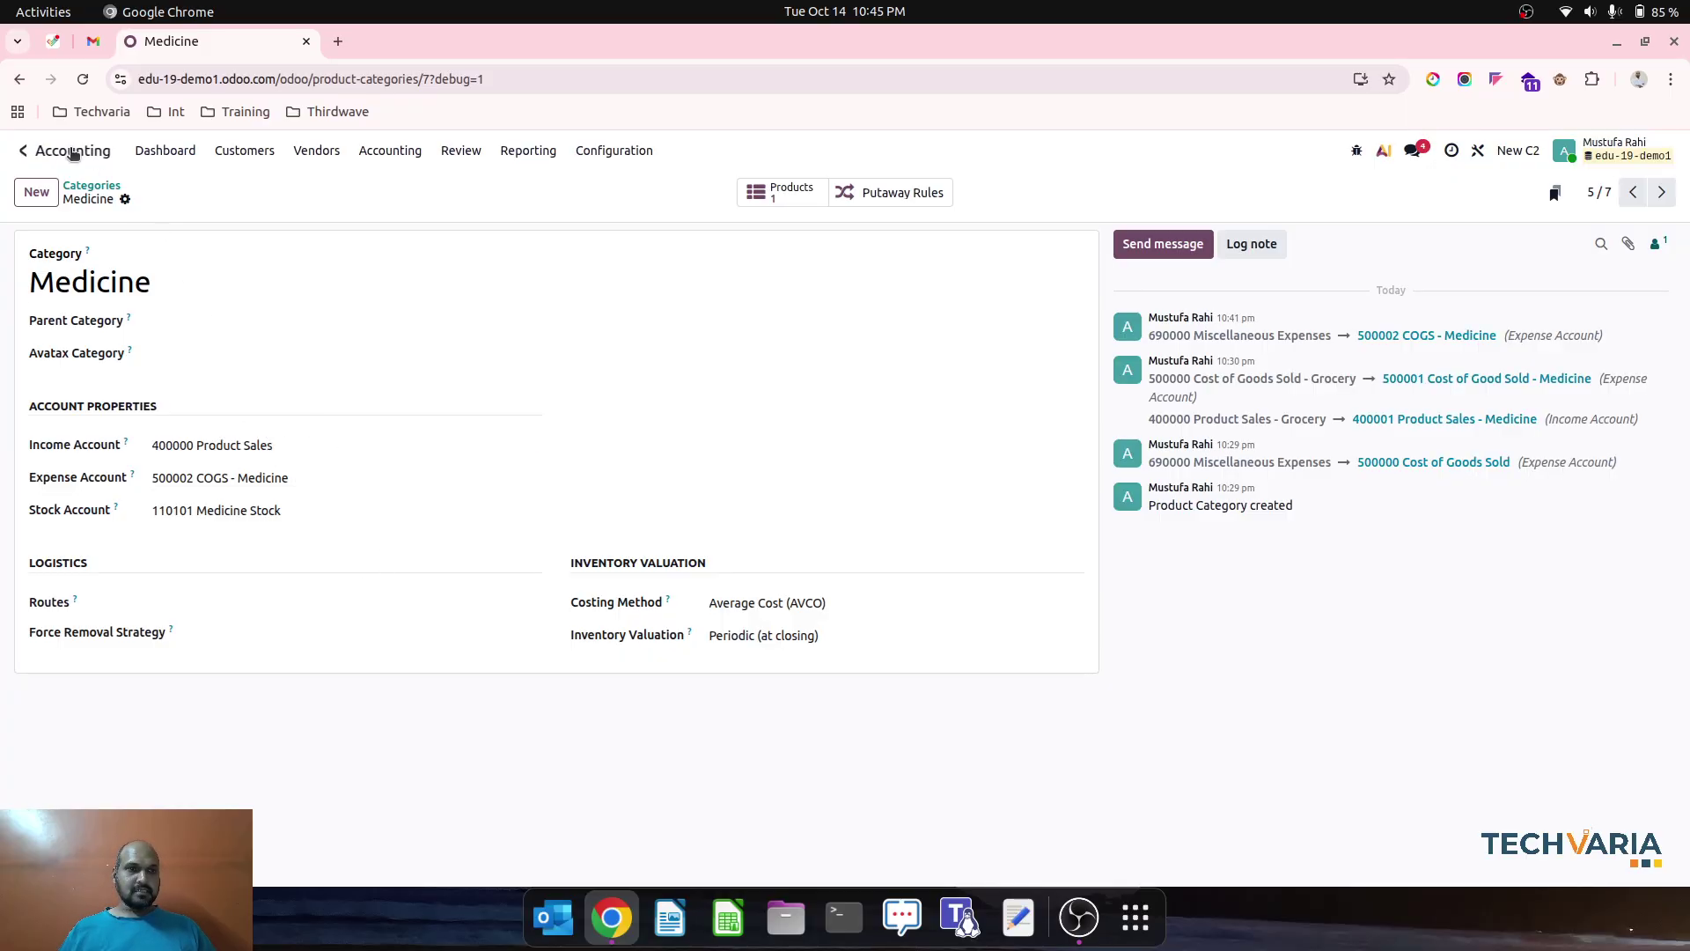
In the Sales app, create and post a regular invoice for the Medicine1 and Grocery1 sales order, and review its journal items
left_click(24, 152)
left_click(1162, 283)
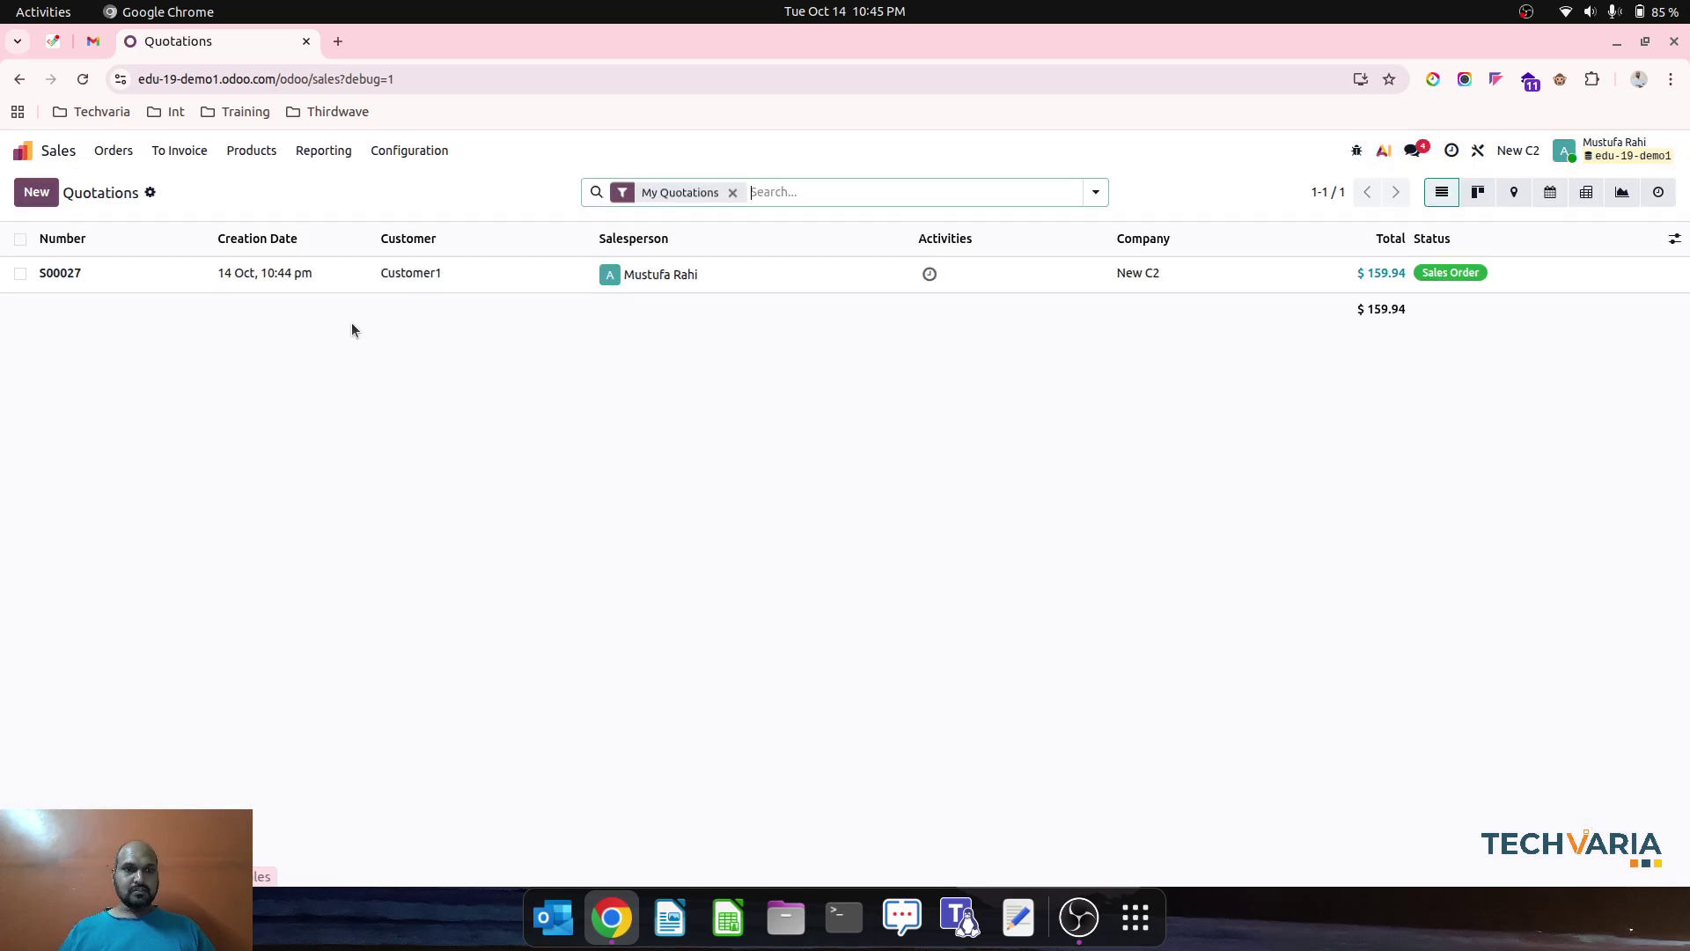
left_click(265, 274)
left_click(23, 246)
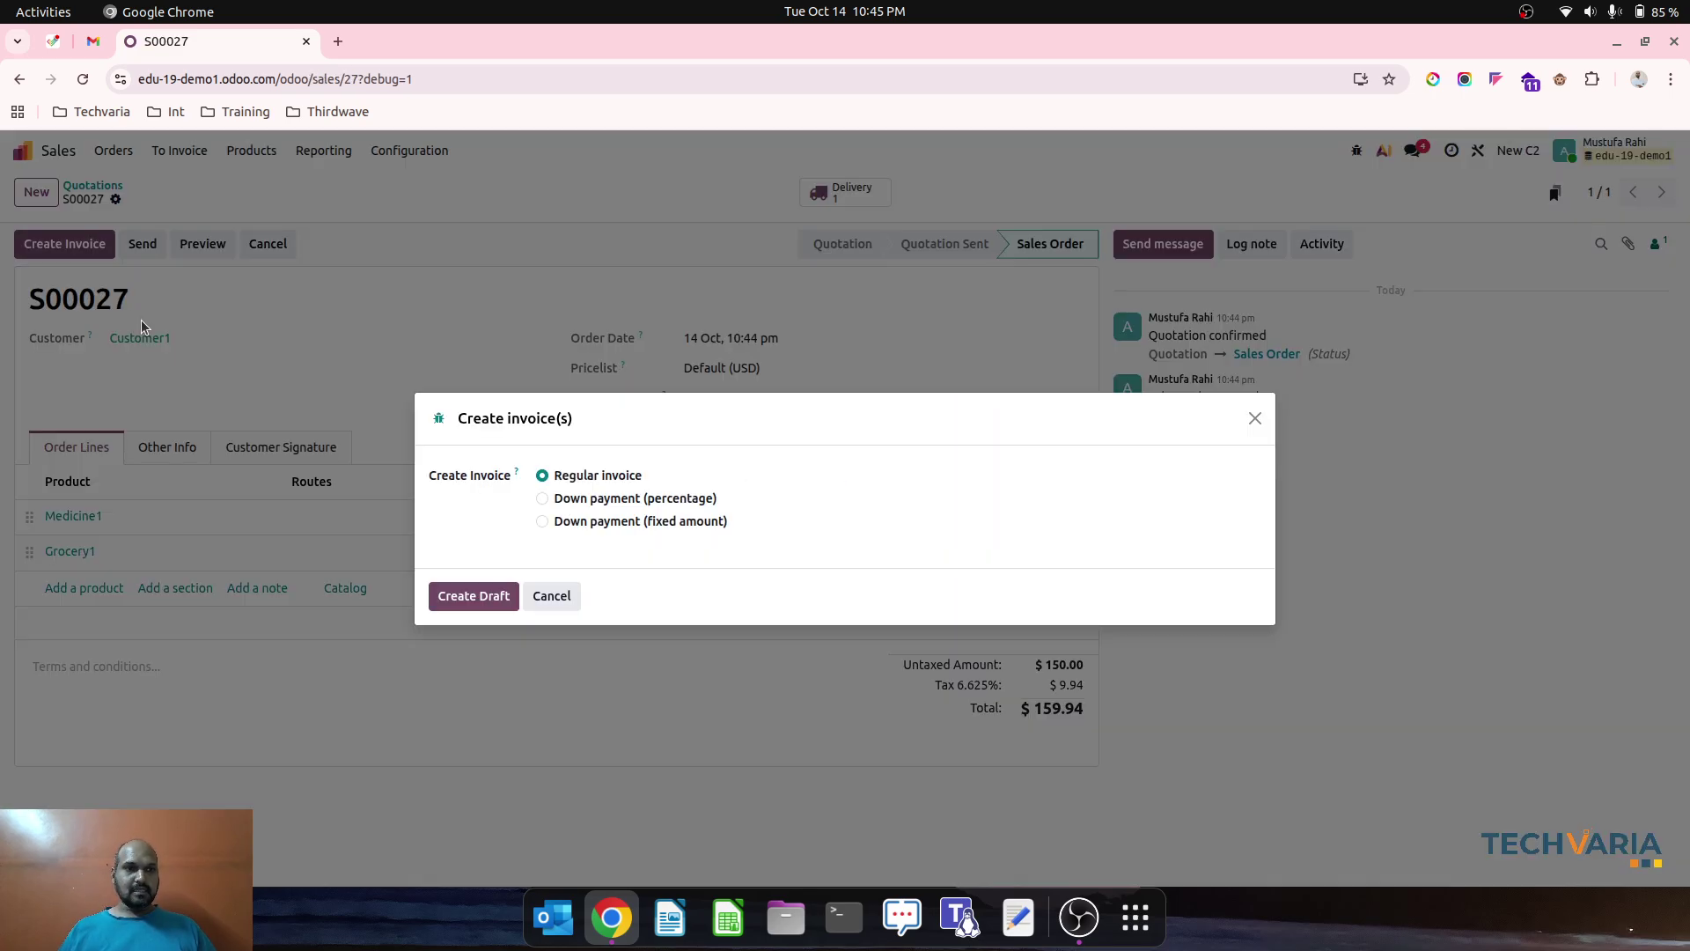
left_click(474, 596)
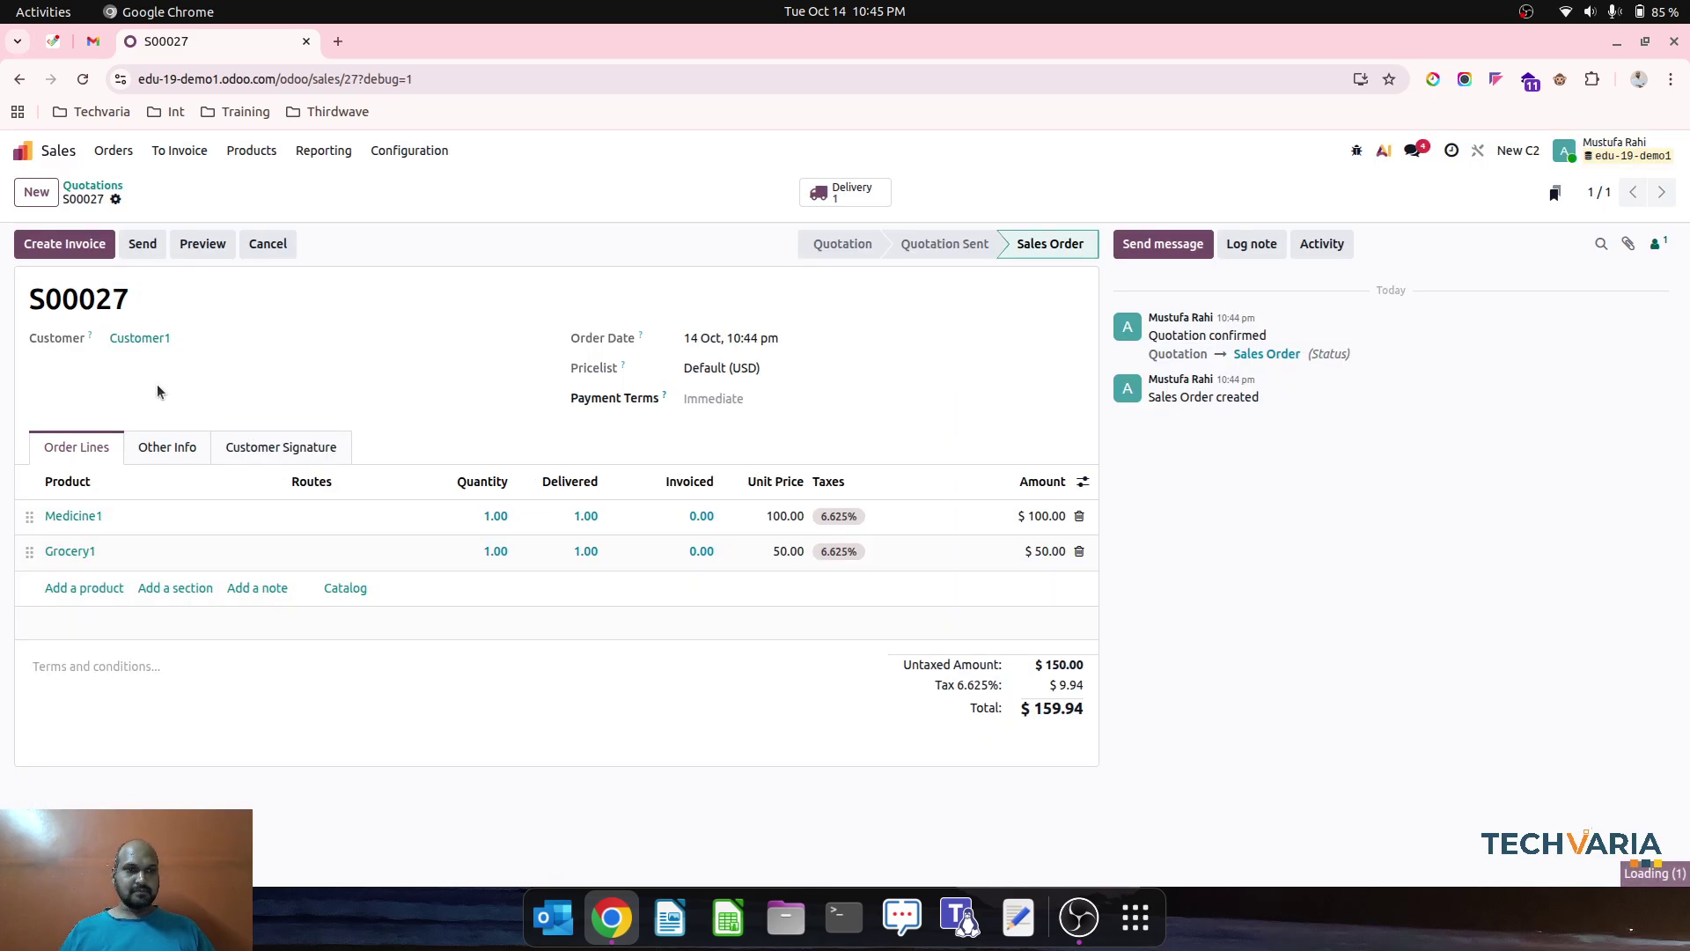
left_click(62, 247)
left_click(183, 505)
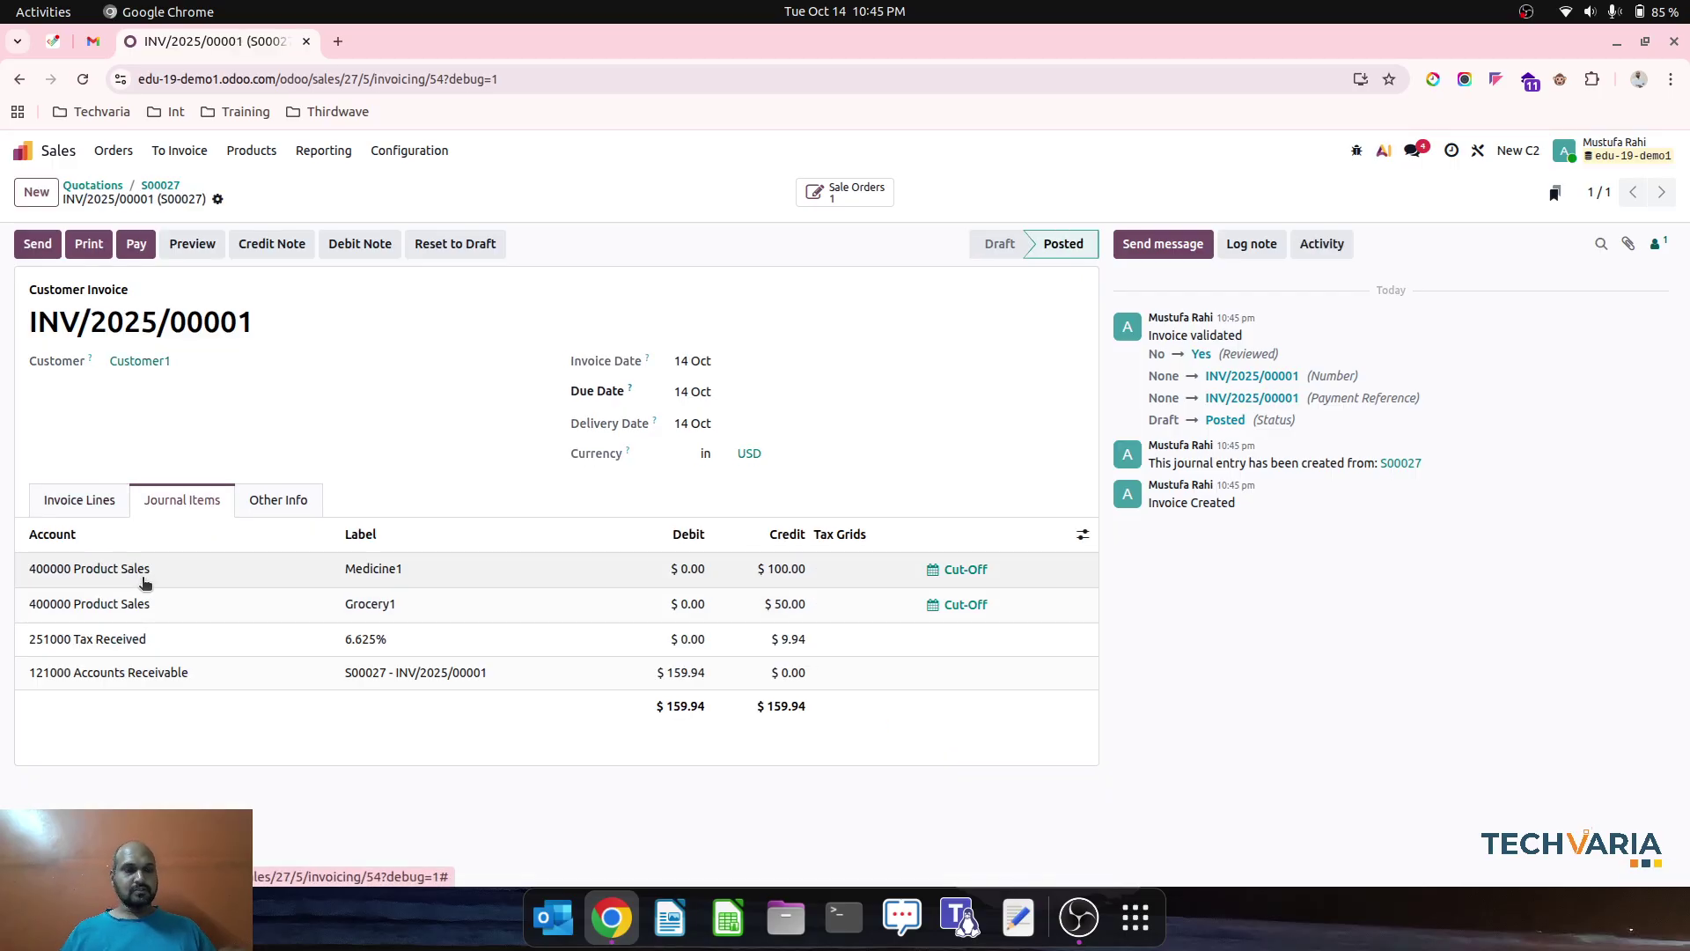
Switch to the Accounting app, examine the 2025 Profit and Loss report with the customer invoice posted, and return to the app overview
left_click(22, 151)
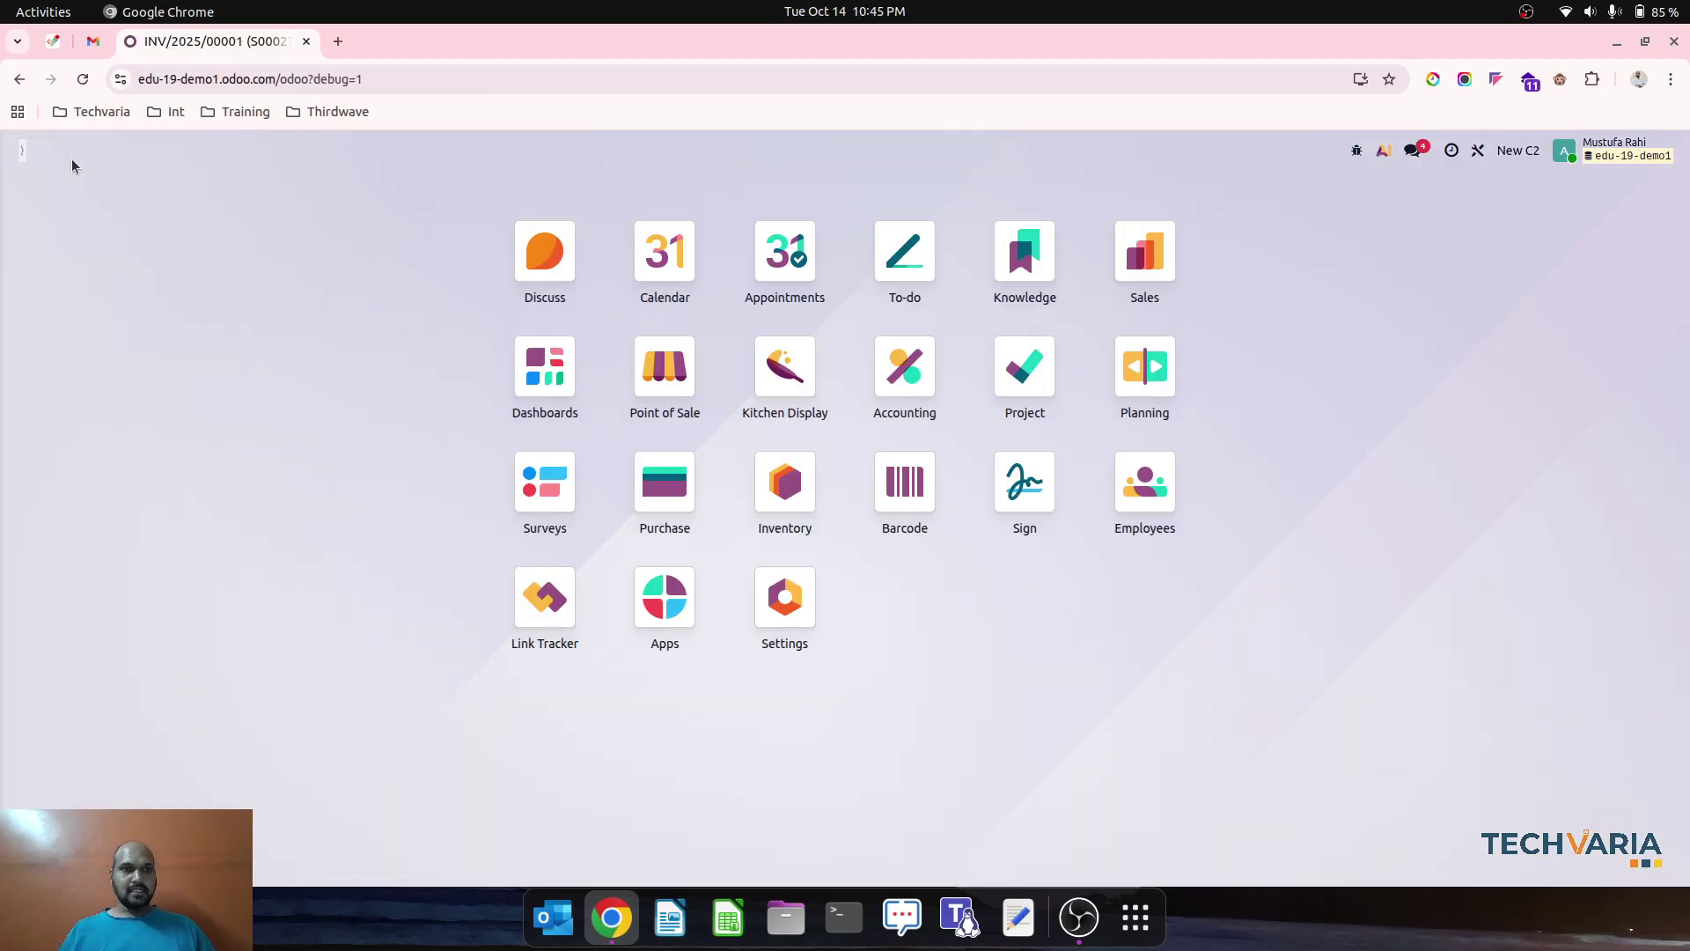
left_click(892, 387)
left_click(528, 150)
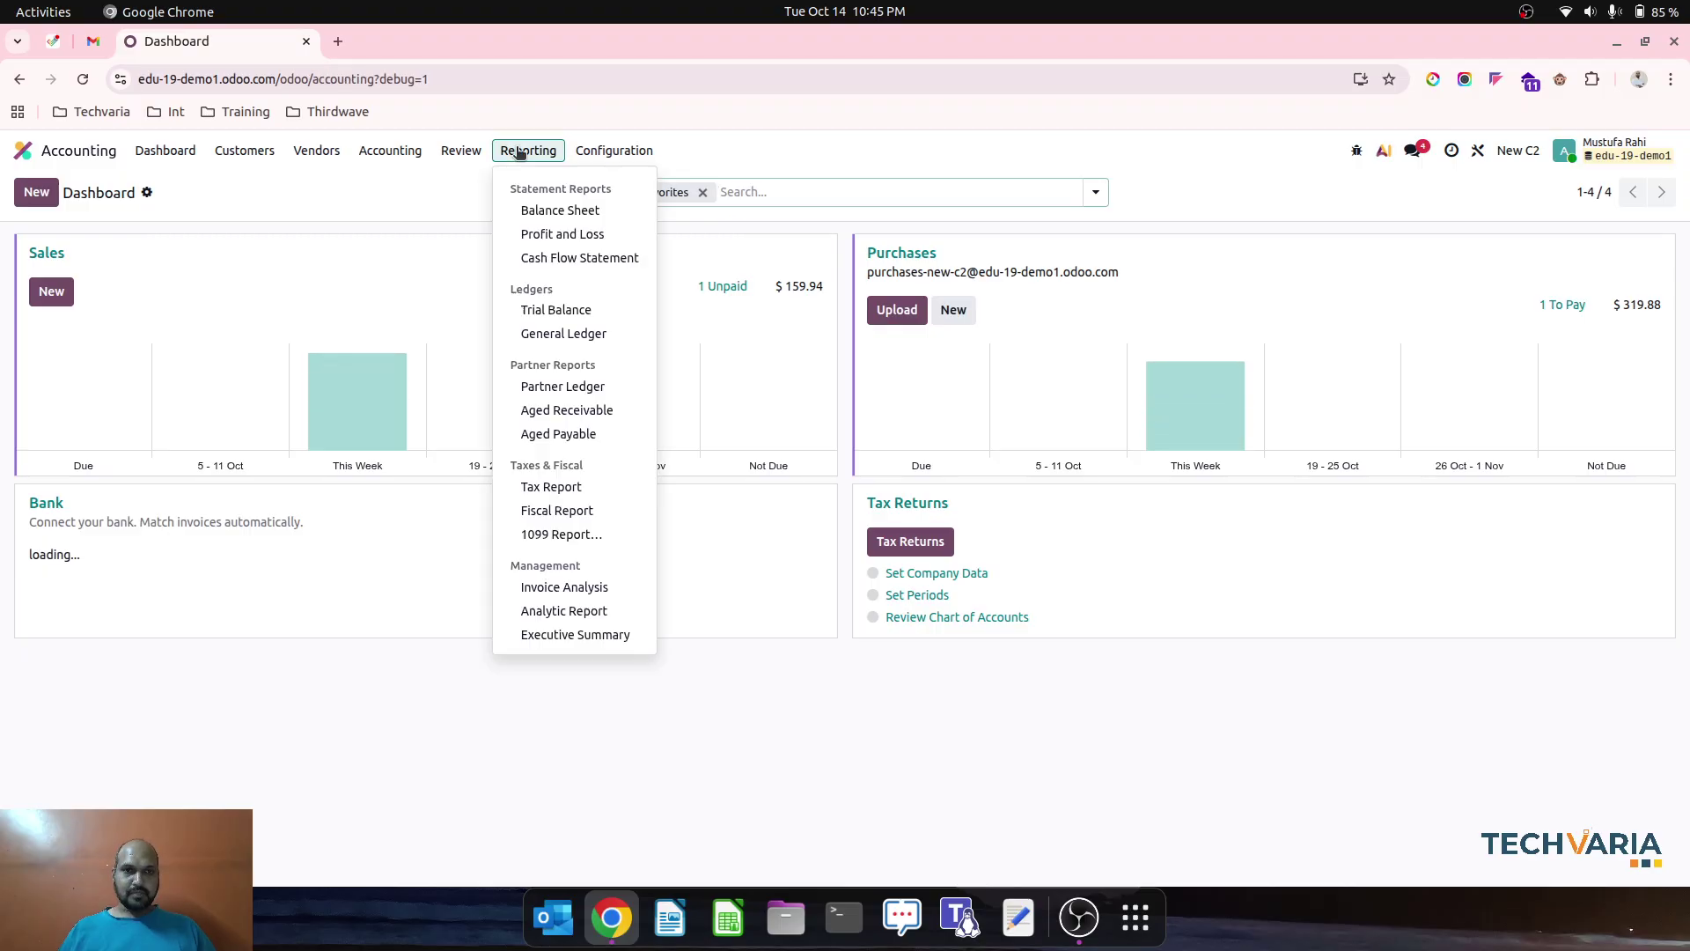
left_click(563, 235)
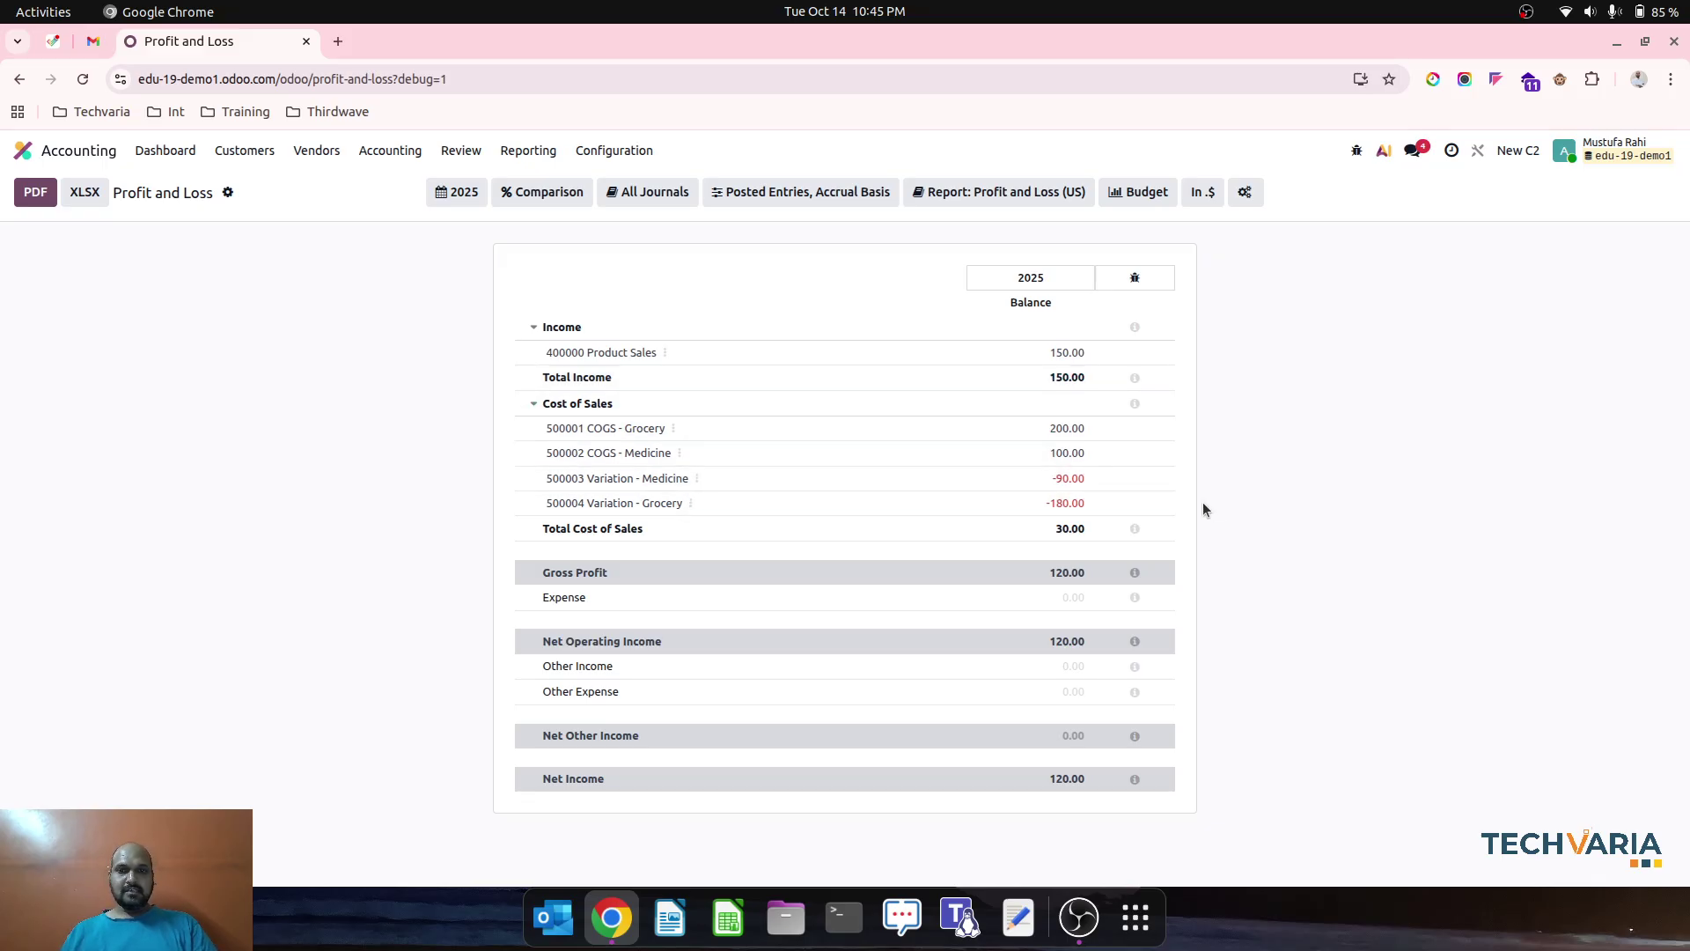
left_click(37, 150)
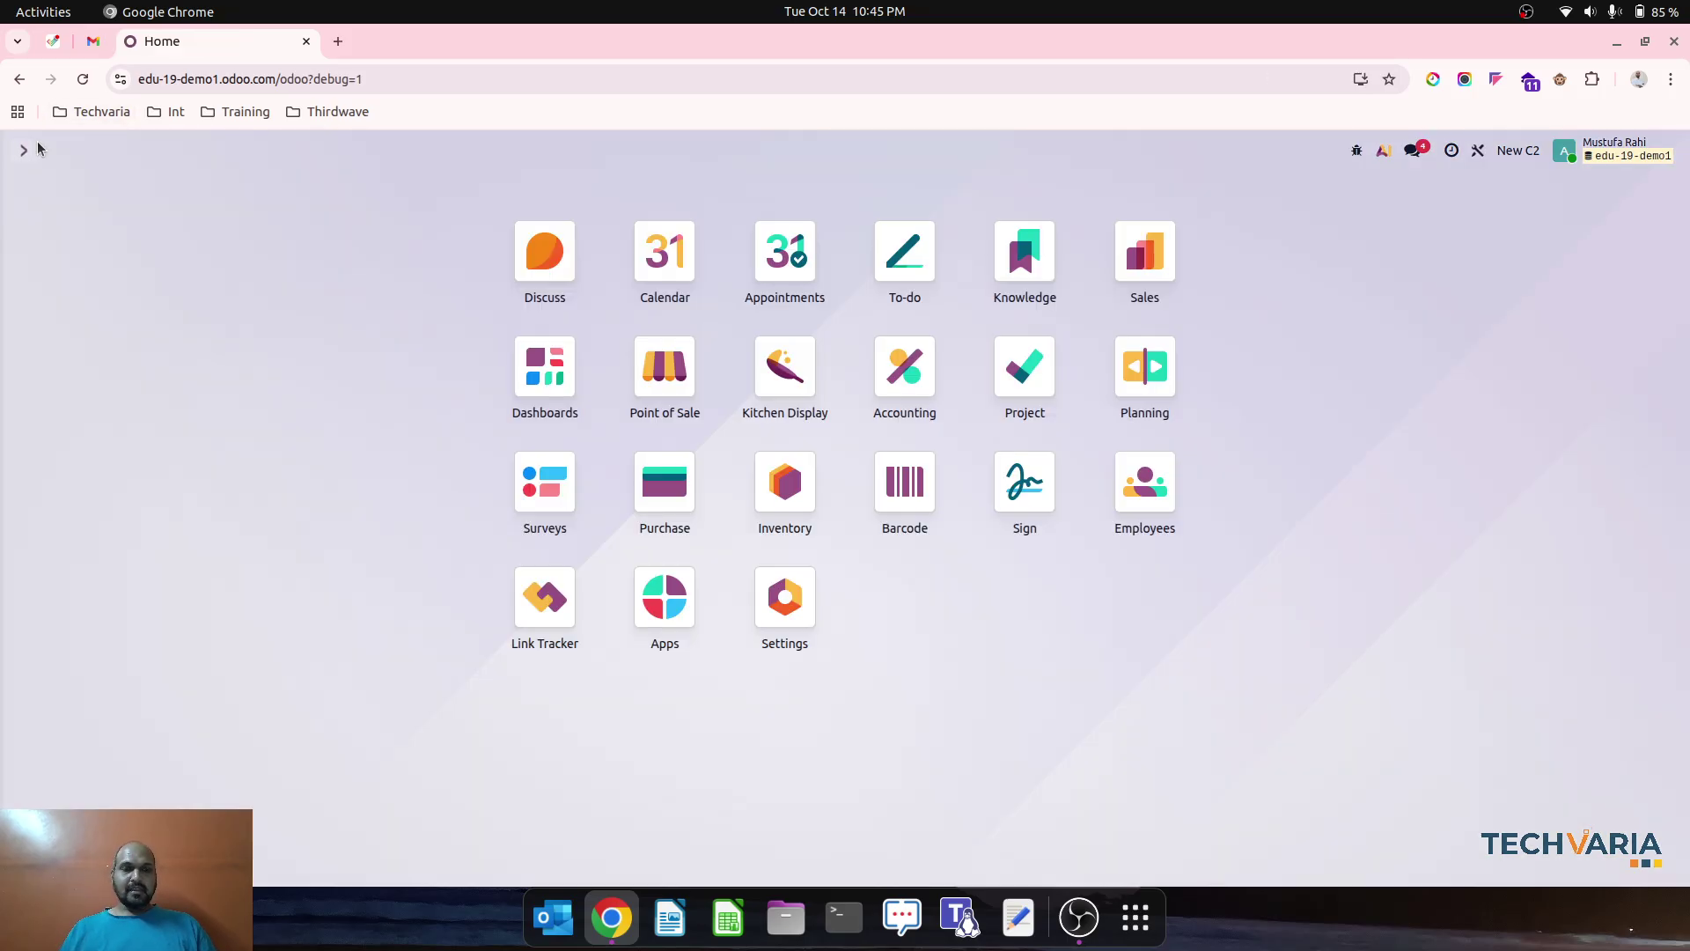